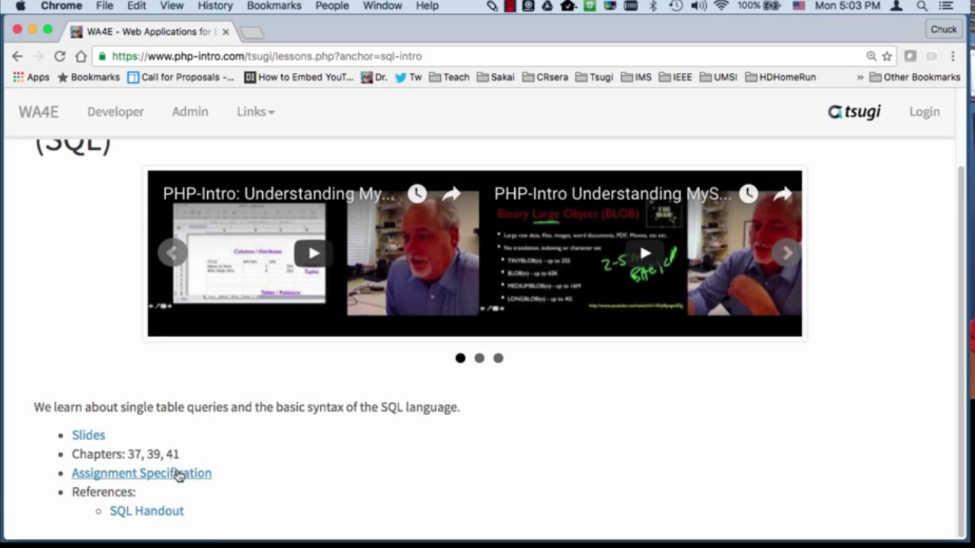
# Step: Open the SQL lesson's assignment specification, skim its instructions, and close it again
pyautogui.click(178, 473)
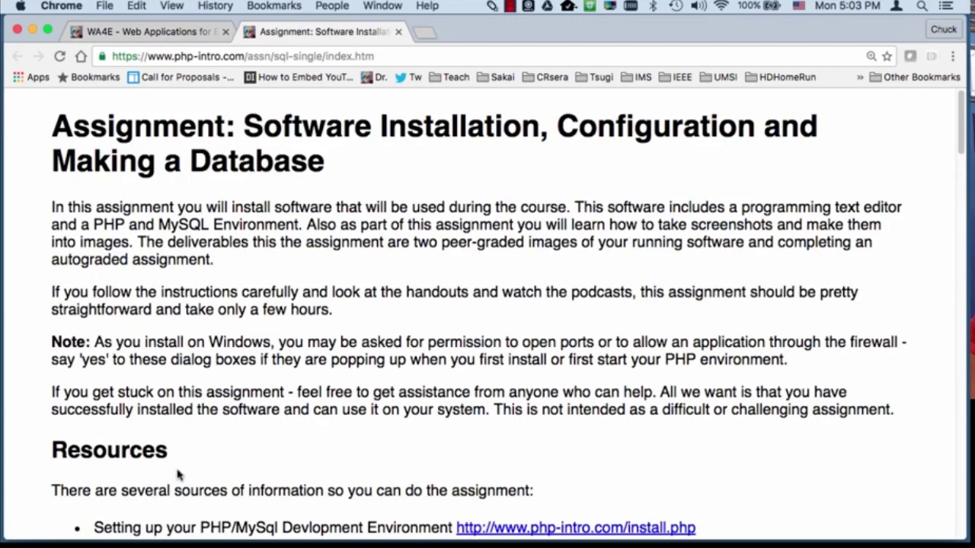
pyautogui.scroll(-15, 178, 473)
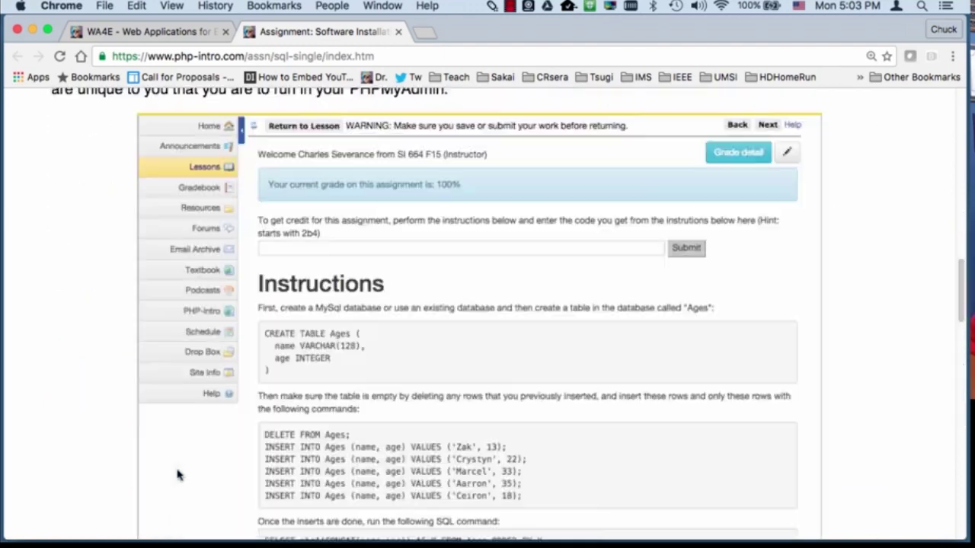
pyautogui.scroll(15, 178, 474)
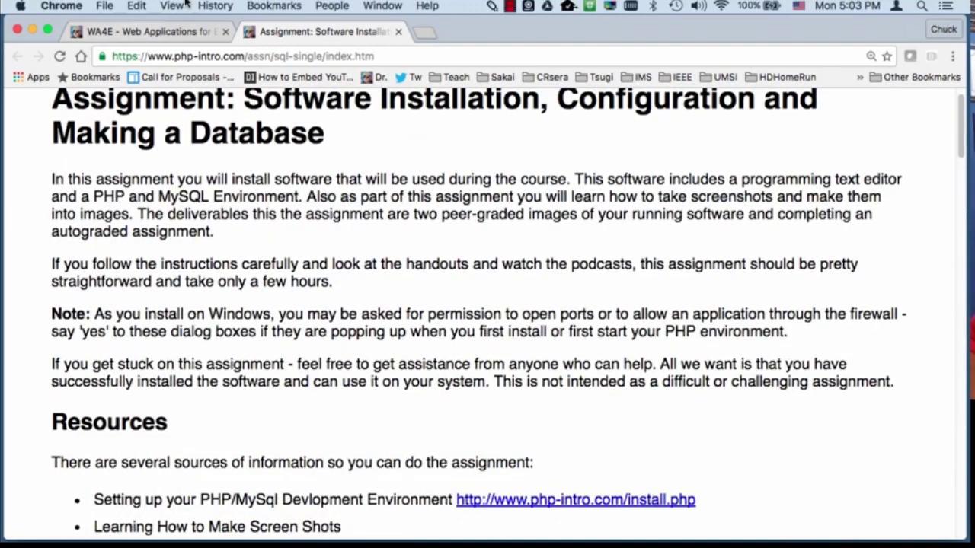
pyautogui.click(398, 31)
# Step: Advance through the lessons from the SQL introduction to Introduction to Dynamic Web Content
pyautogui.scroll(3, 597, 284)
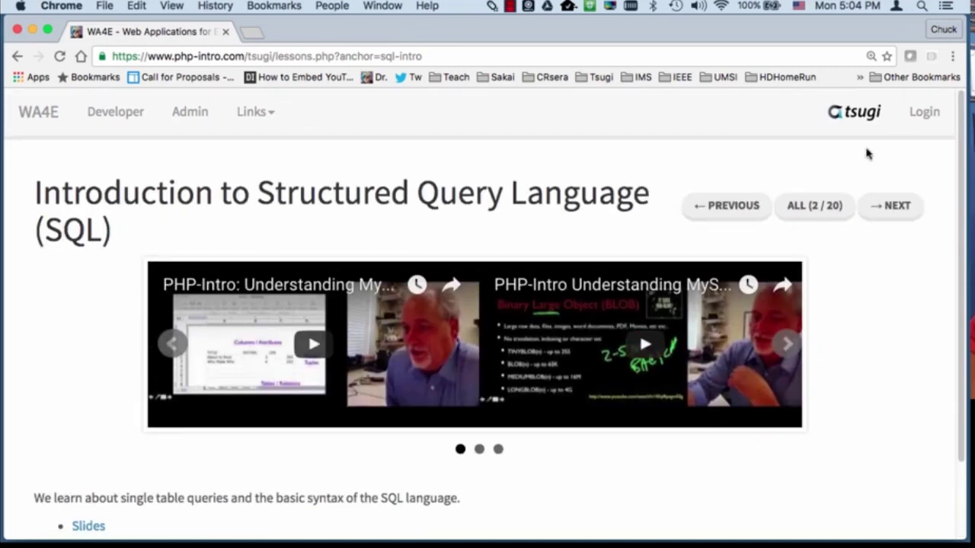
pyautogui.click(904, 201)
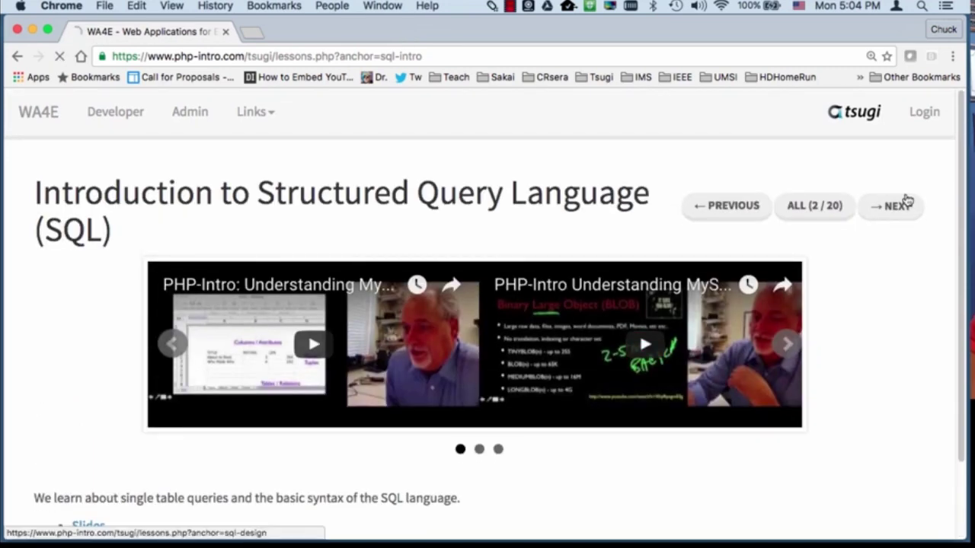
pyautogui.click(897, 202)
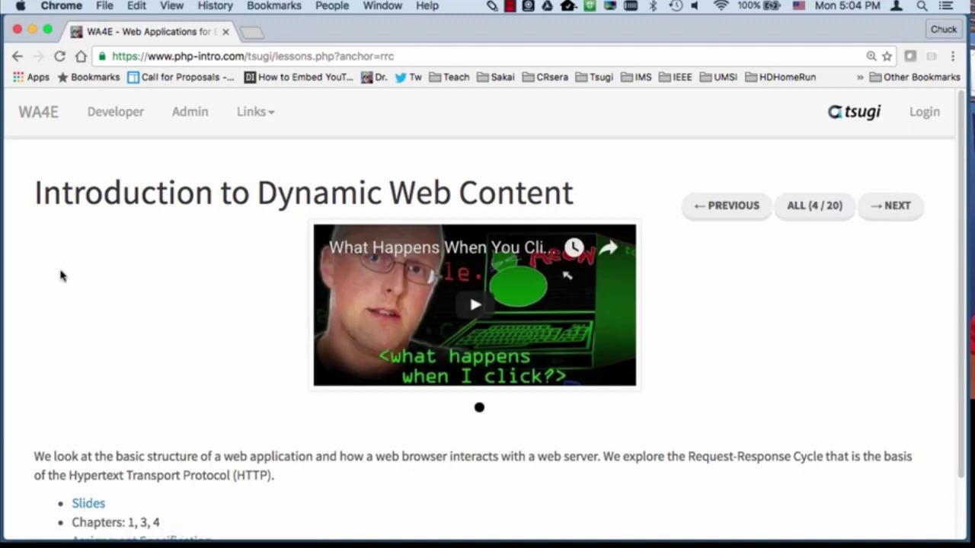
# Step: Return to the WA4E home page and log in with the Google account
pyautogui.click(26, 114)
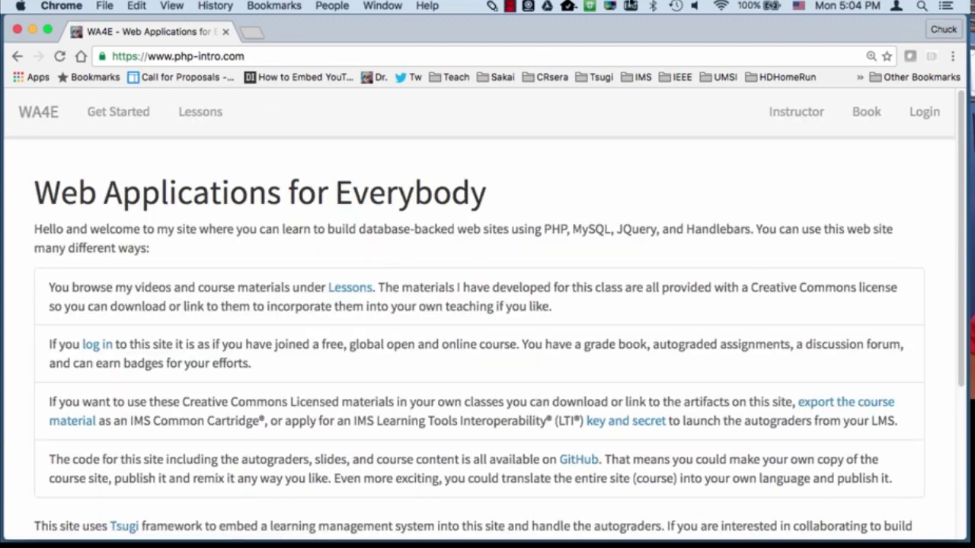
pyautogui.click(926, 115)
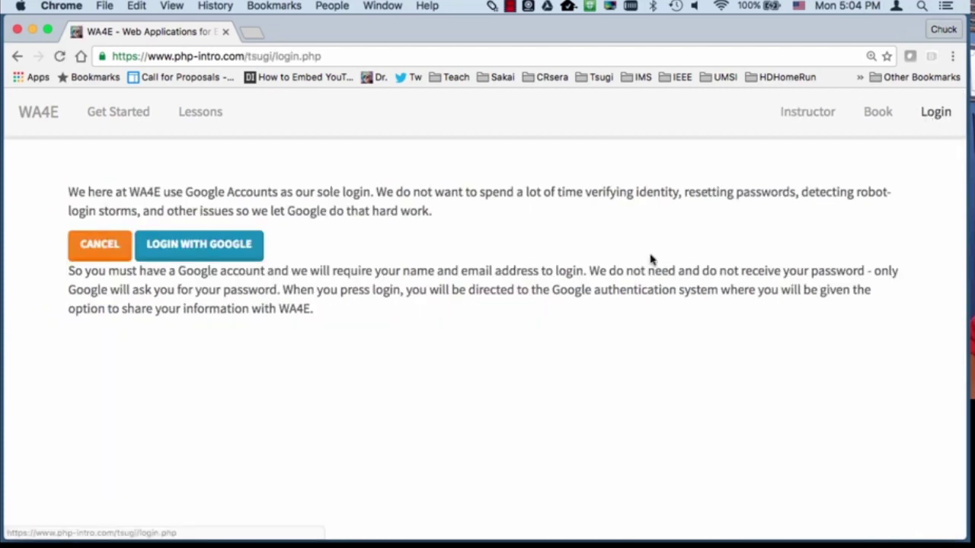
pyautogui.click(212, 246)
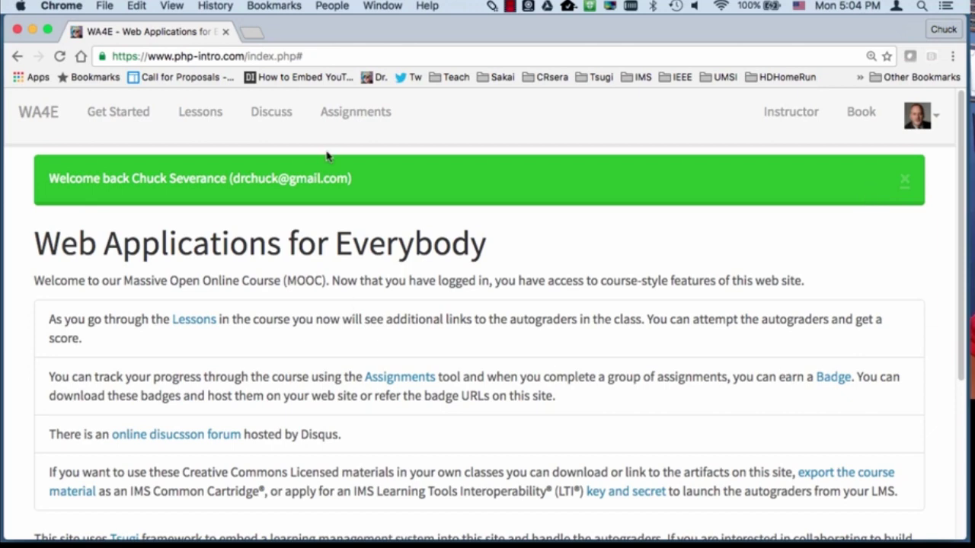
# Step: View the course's Disqus discussion channel and close it again
pyautogui.click(272, 114)
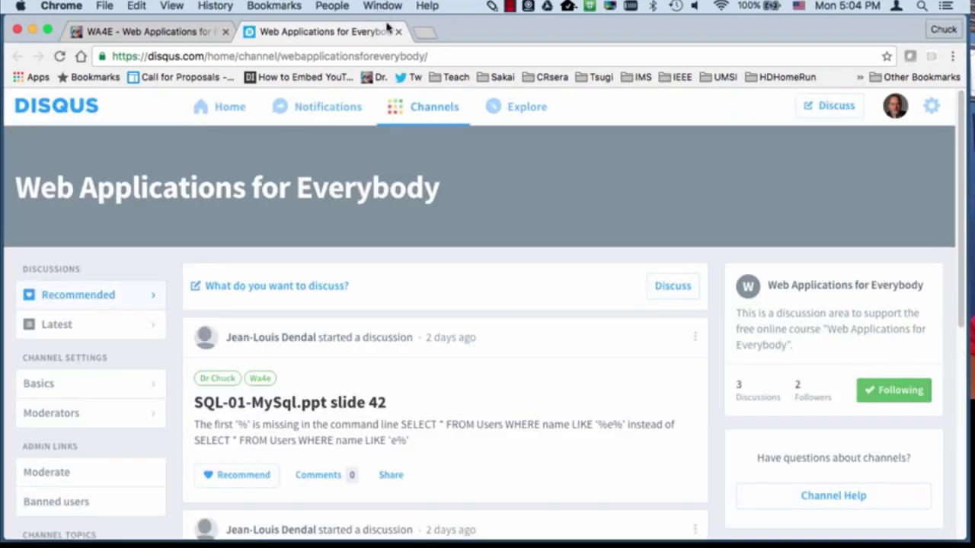
pyautogui.click(398, 31)
# Step: Open the course assignments list and review the autograded and peer-graded items for each module
pyautogui.click(378, 113)
pyautogui.scroll(-10, 492, 317)
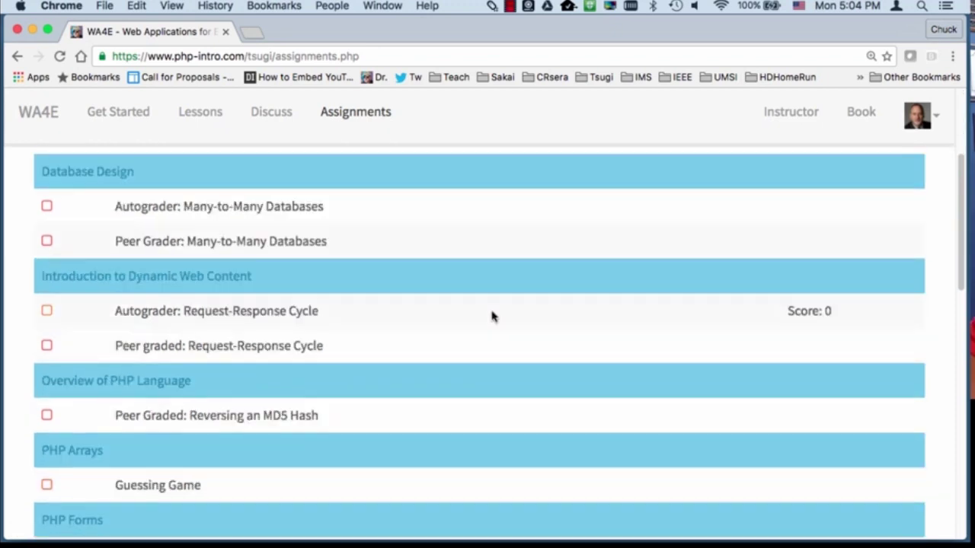
pyautogui.scroll(5, 403, 366)
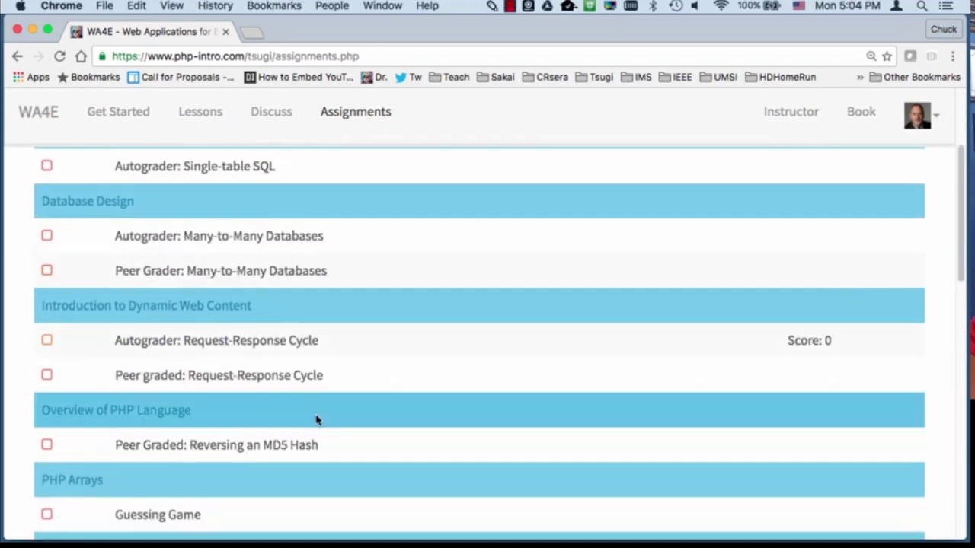
pyautogui.scroll(5, 211, 305)
pyautogui.scroll(-2, 210, 299)
pyautogui.scroll(-10, 211, 300)
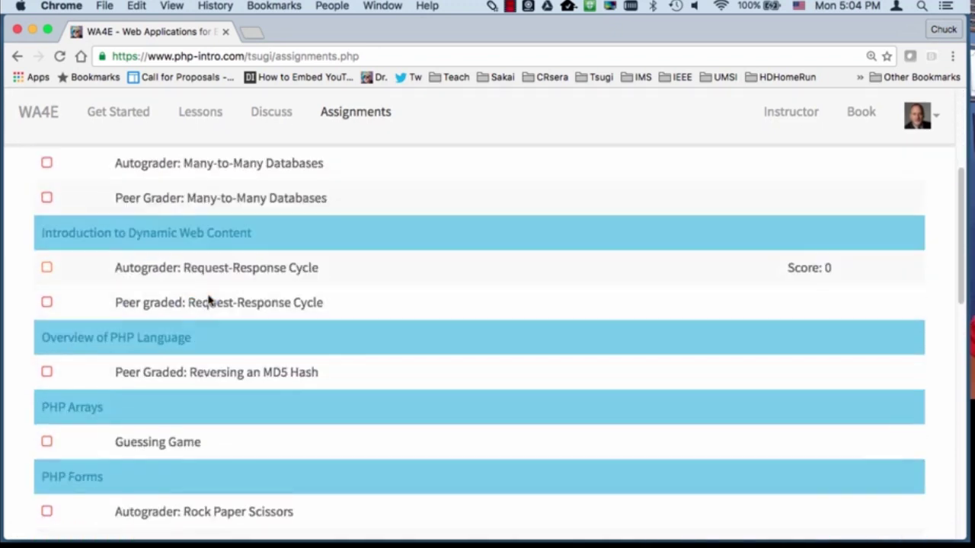
pyautogui.scroll(-4, 210, 299)
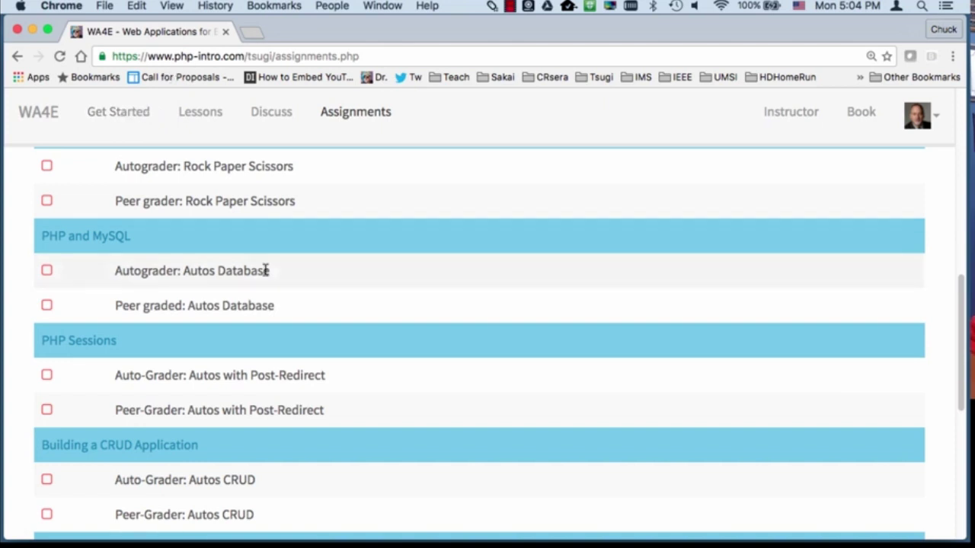
pyautogui.scroll(-5, 266, 270)
pyautogui.scroll(20, 266, 269)
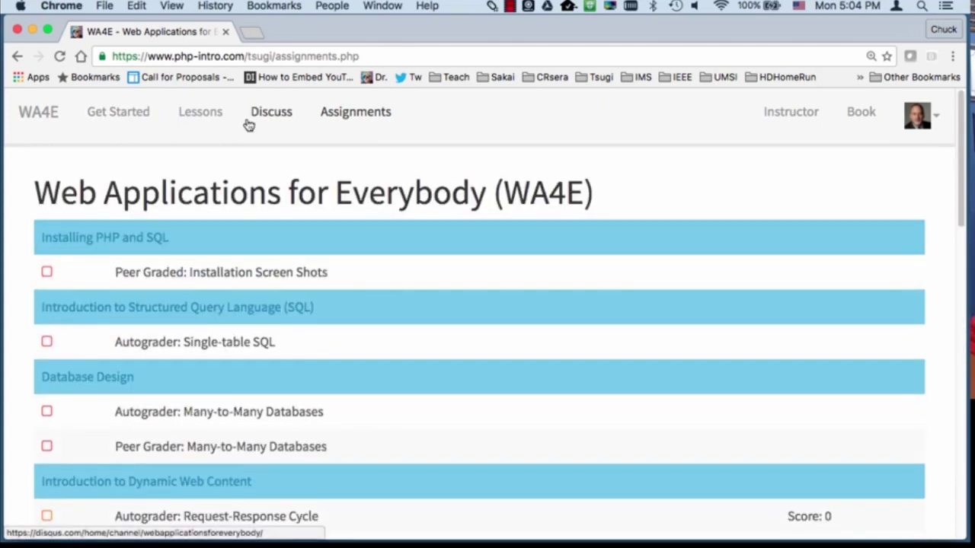
# Step: Open the Request-Response Cycle autograder from the Introduction to Dynamic Web Content lesson and review its instructions and header fields
pyautogui.click(204, 118)
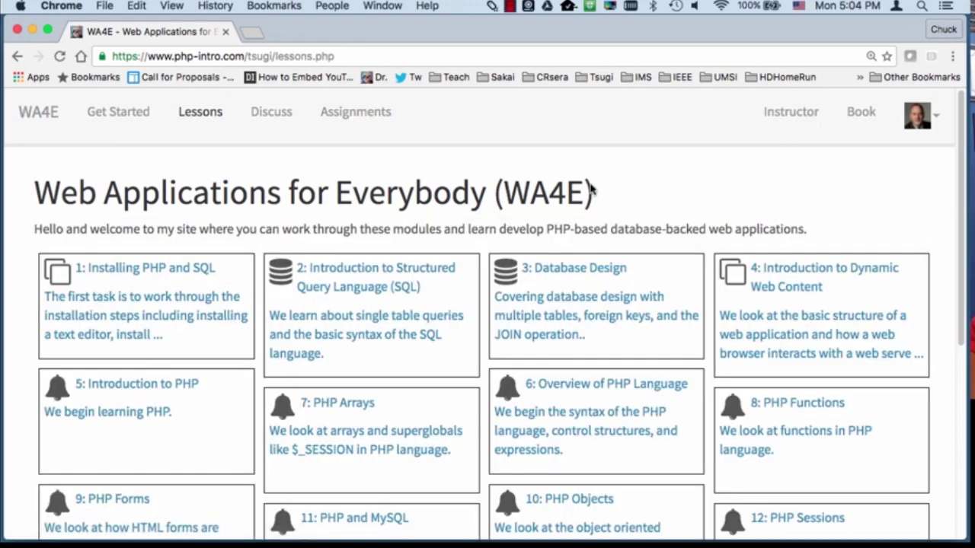
pyautogui.click(805, 314)
pyautogui.scroll(-3, 764, 419)
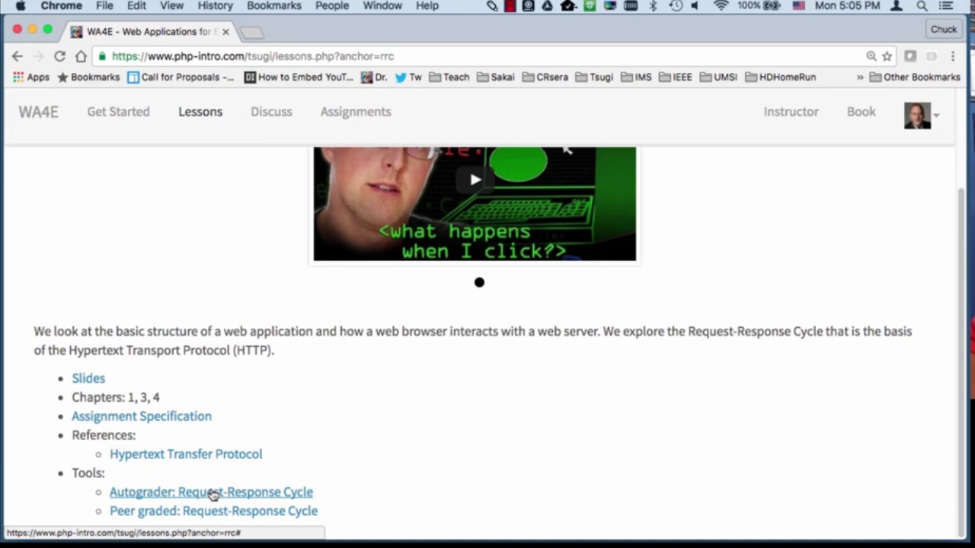
pyautogui.click(213, 493)
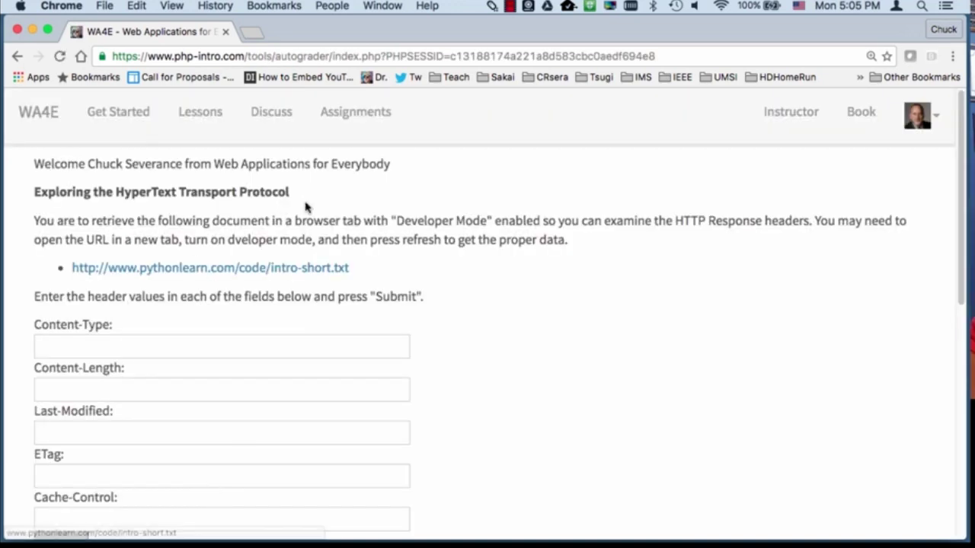
pyautogui.scroll(-5, 485, 361)
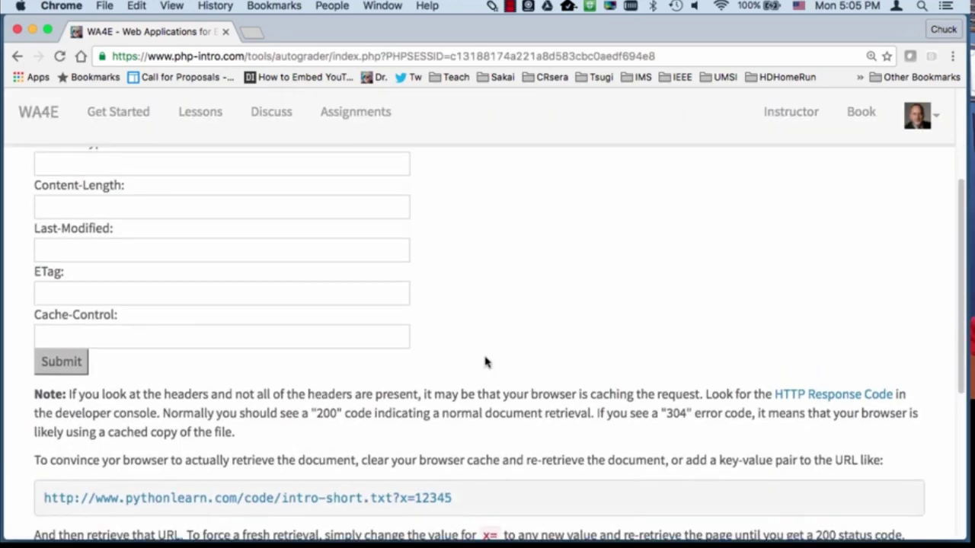
pyautogui.scroll(1, 486, 362)
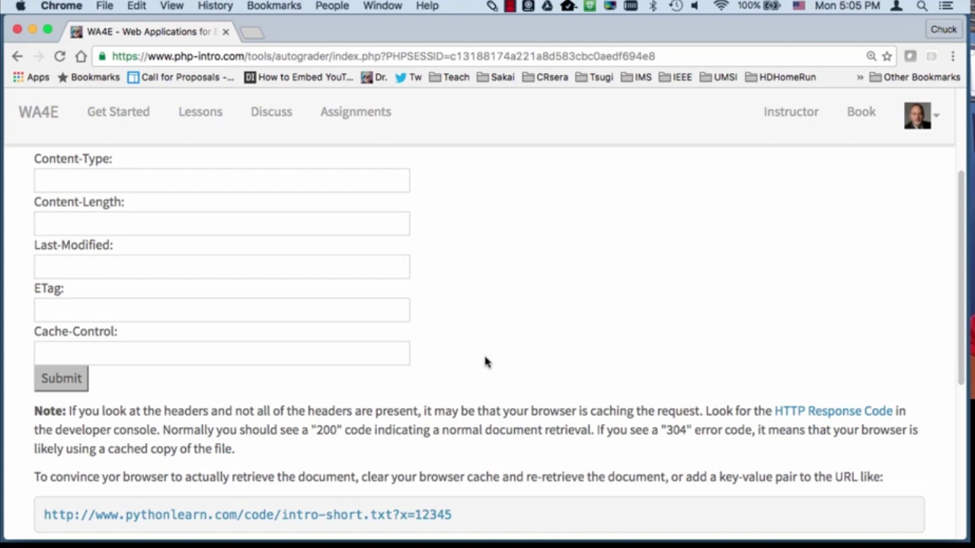
pyautogui.scroll(5, 411, 266)
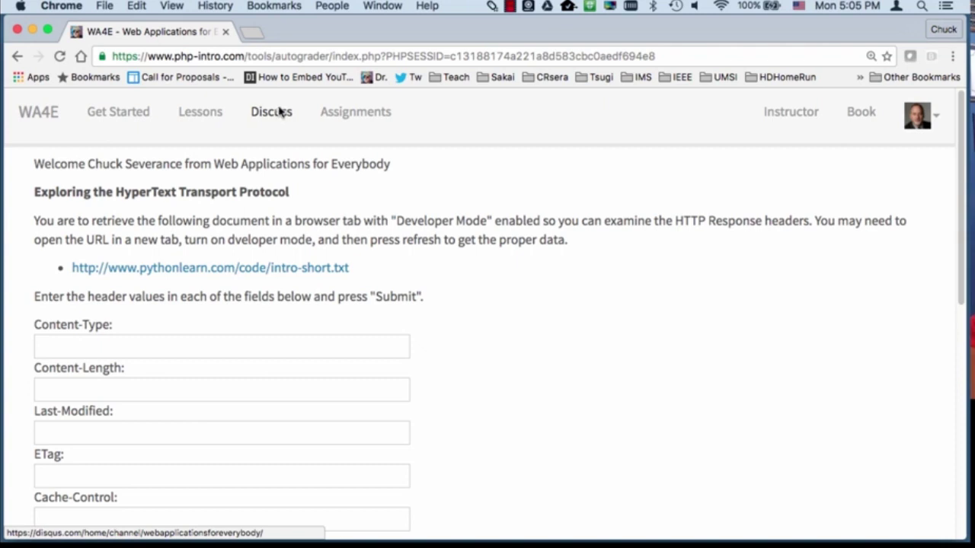
# Step: Open the Many-to-Many Databases peer grader from the Database Design module in the assignments list and view its submission page
pyautogui.click(345, 114)
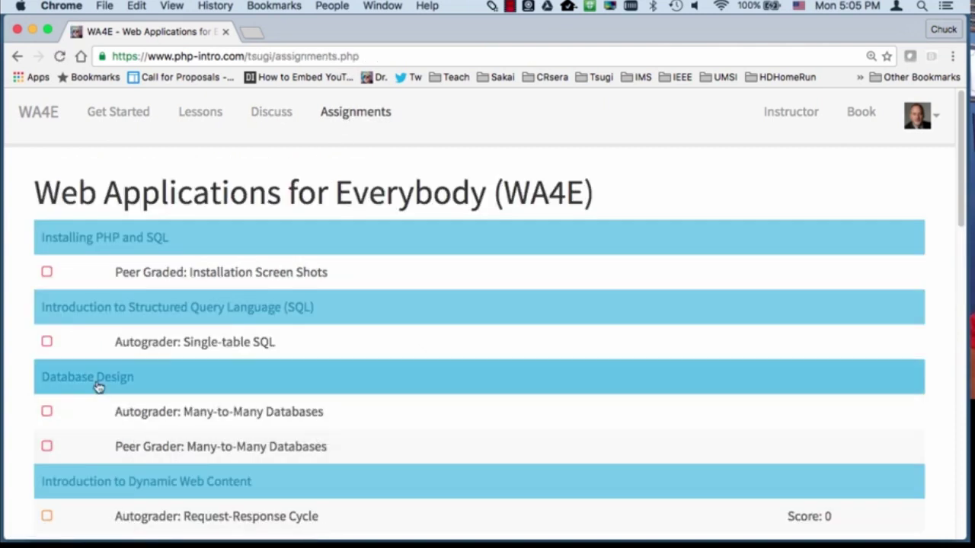
pyautogui.click(92, 380)
pyautogui.scroll(-3, 296, 358)
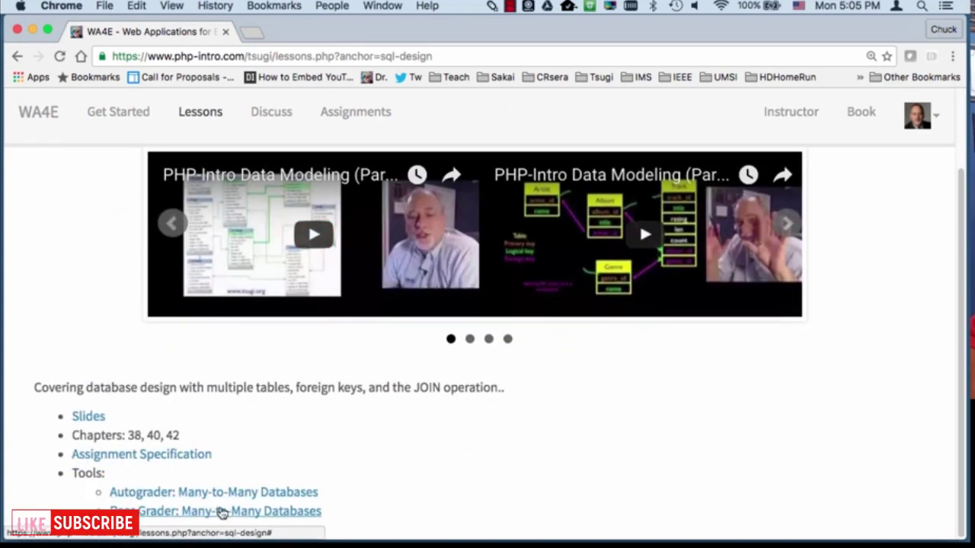
pyautogui.click(220, 512)
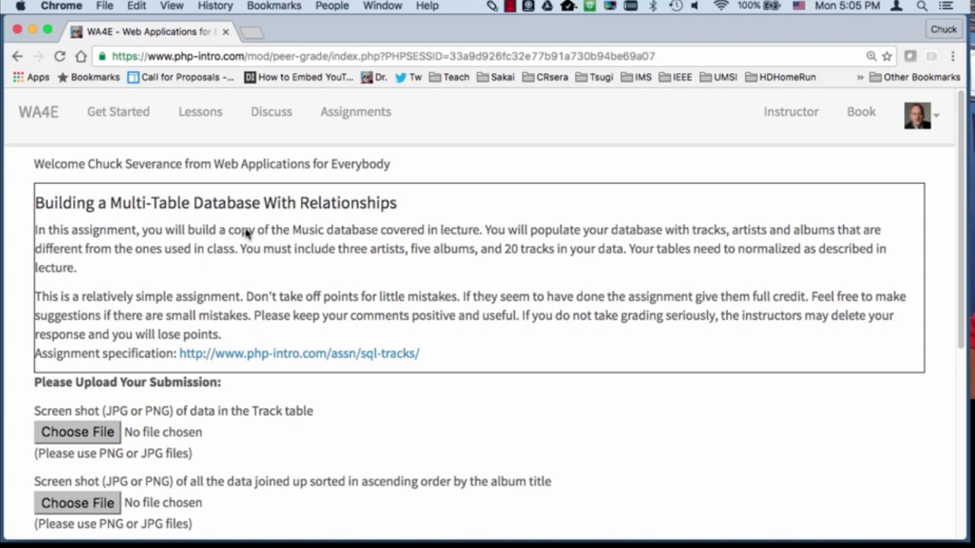
pyautogui.click(196, 126)
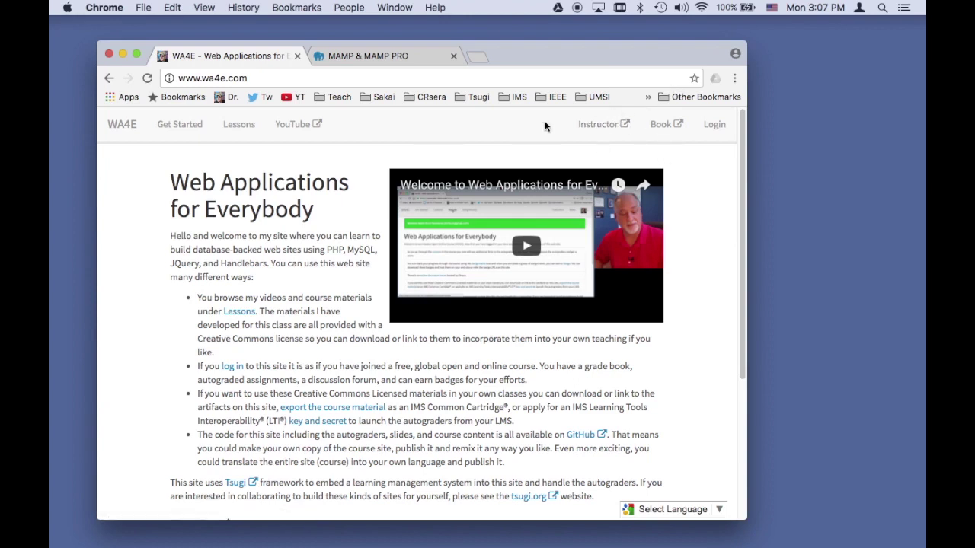
# Step: Download the MAMP & MAMP PRO 4.1 package for Mac OS X from the MAMP site and keep the flagged file
pyautogui.click(395, 56)
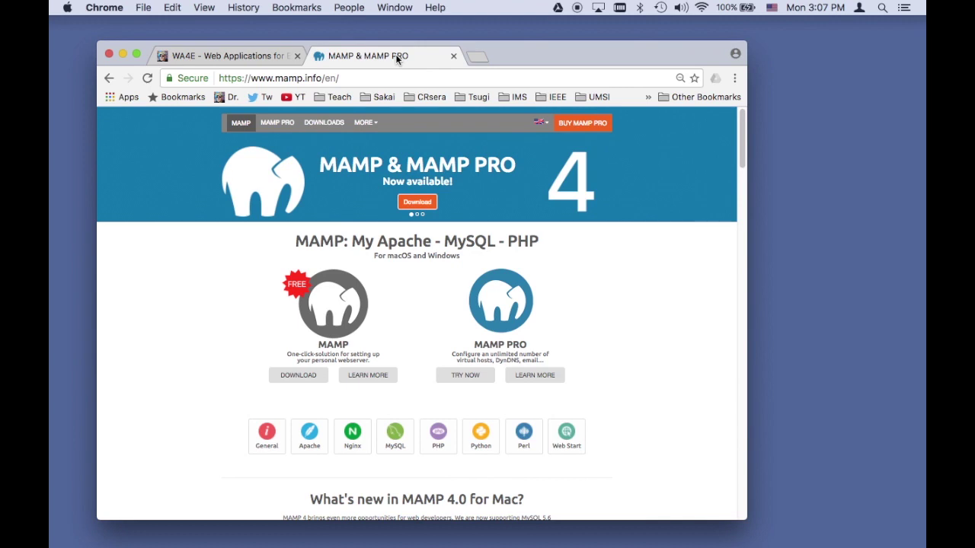
pyautogui.click(297, 376)
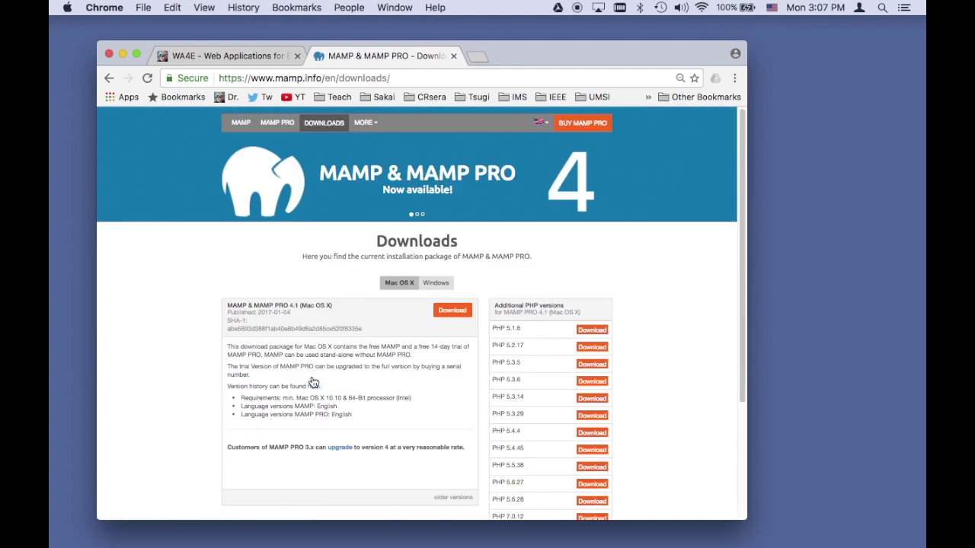
pyautogui.click(461, 310)
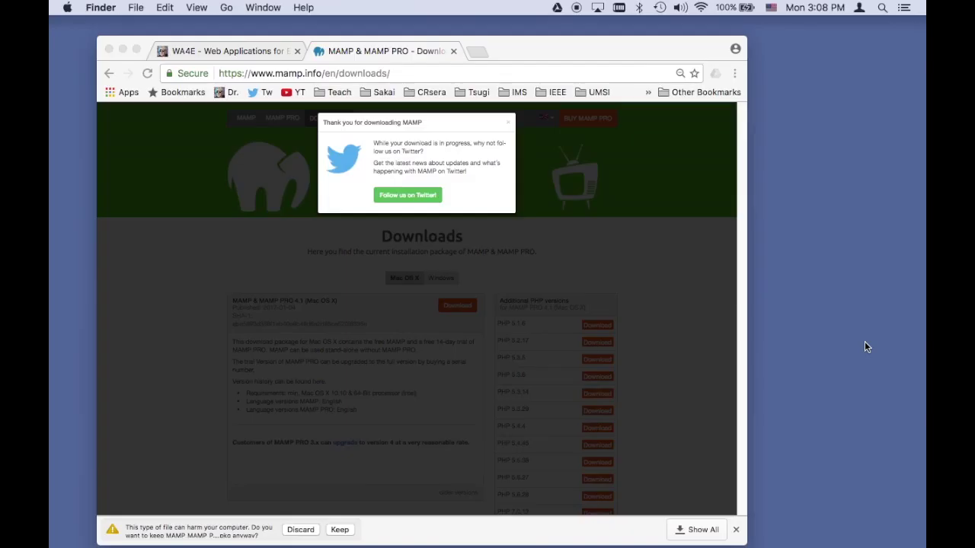
pyautogui.click(341, 531)
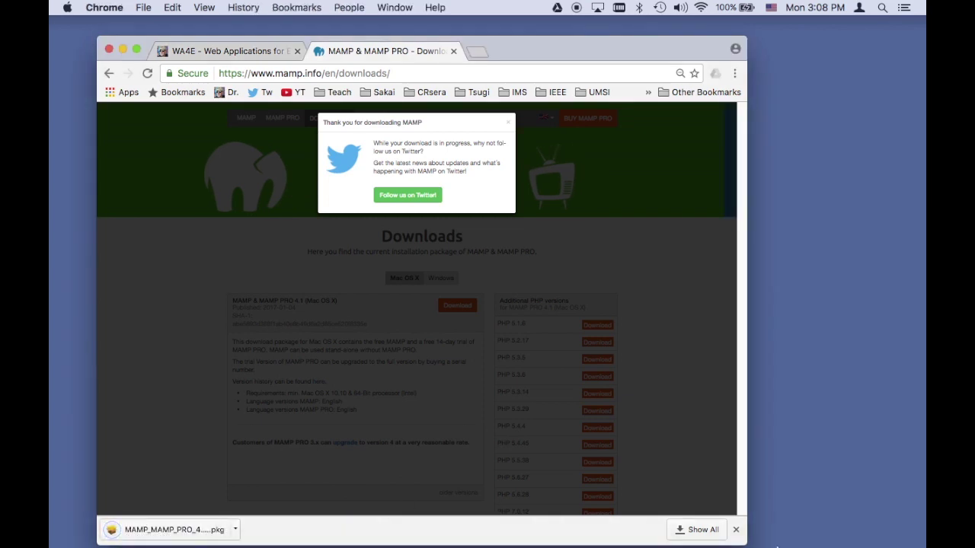
# Step: Open the Downloads folder in Finder and widen the Name column to show the full package file name
pyautogui.moveTo(771, 535)
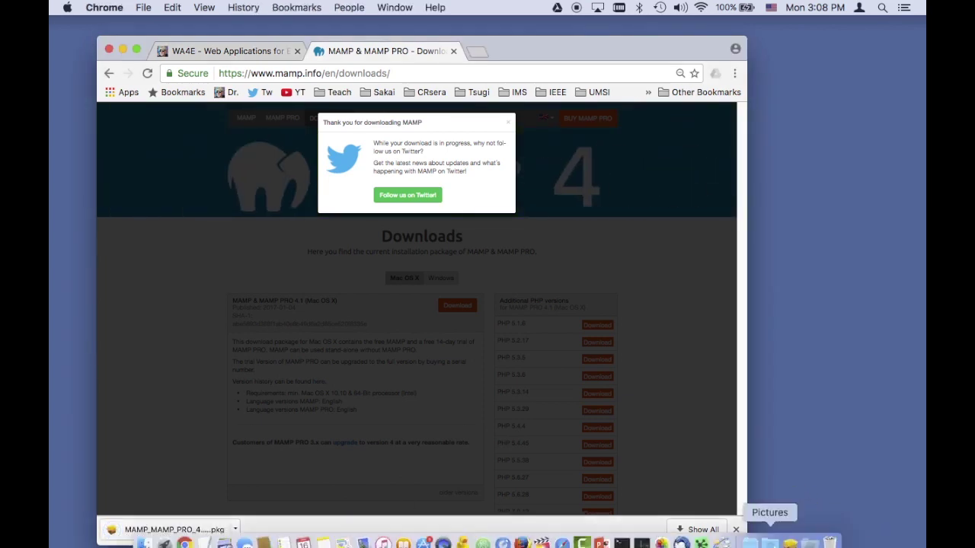
pyautogui.click(792, 537)
pyautogui.click(795, 437)
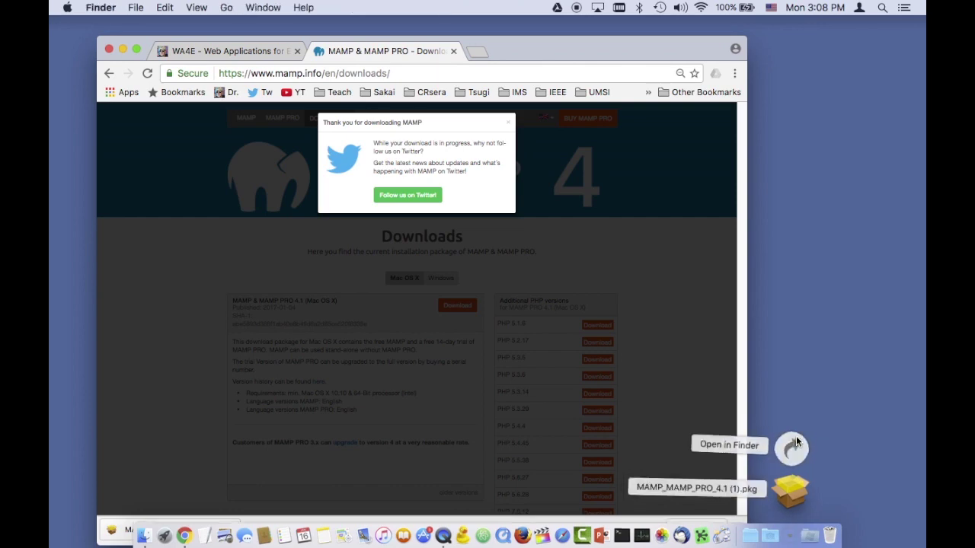
pyautogui.moveTo(452, 135); pyautogui.dragTo(512, 135)
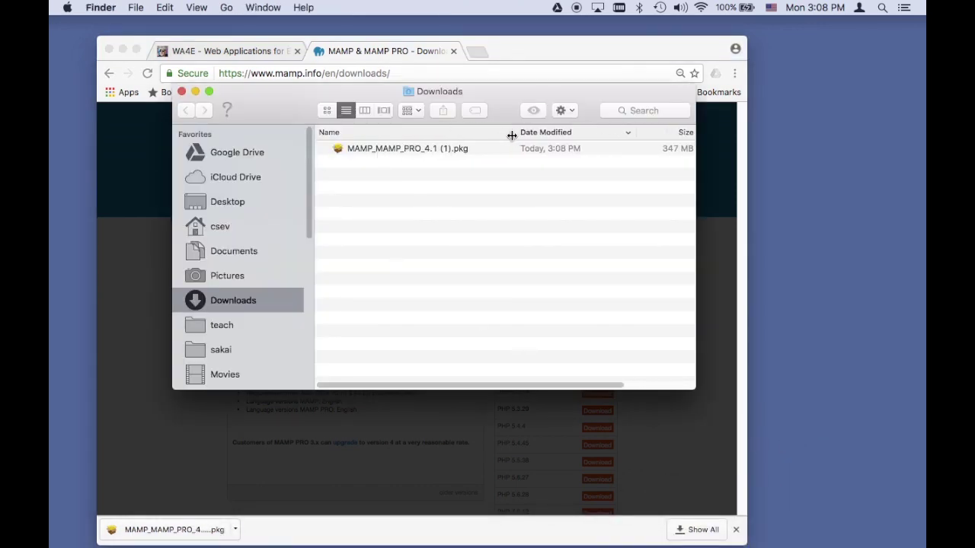
# Step: Launch MAMP_MAMP_PRO_4.1 (1).pkg, move the installer window over the Finder window, and continue past the Introduction page
pyautogui.click(429, 150)
pyautogui.doubleClick(429, 150)
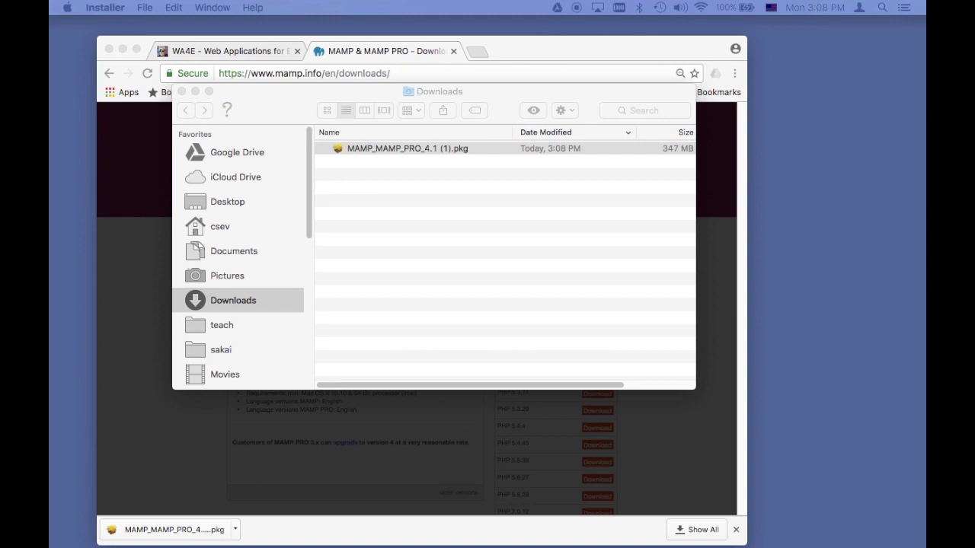
pyautogui.moveTo(833, 123); pyautogui.dragTo(585, 91)
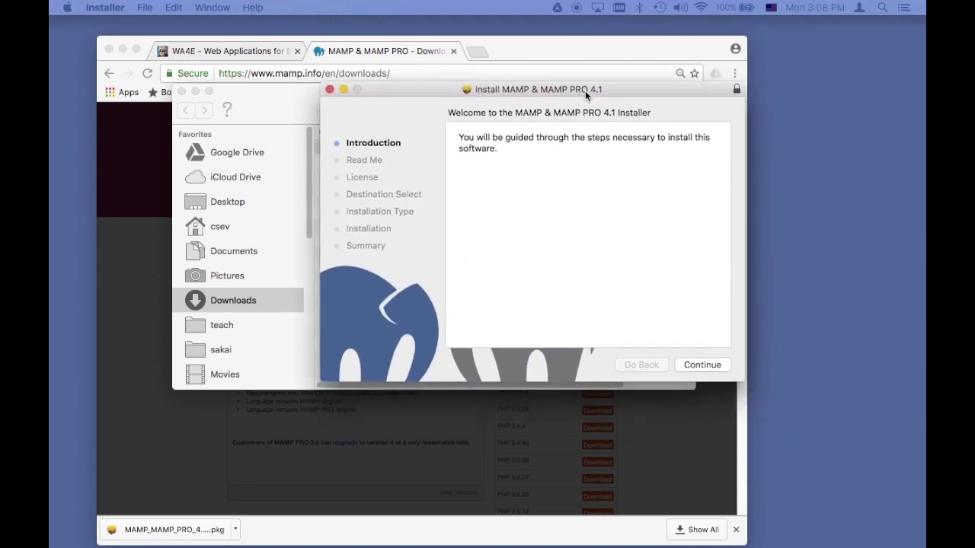
pyautogui.click(707, 370)
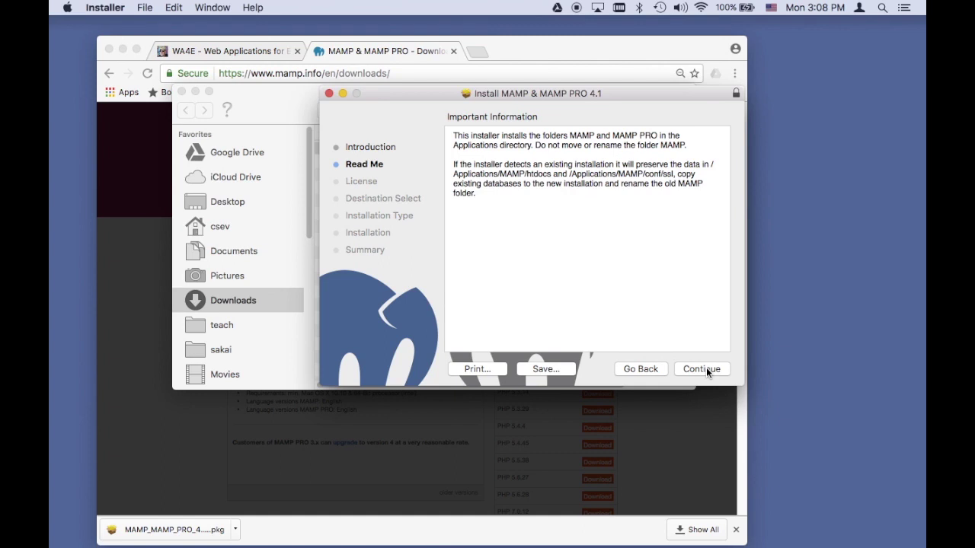
# Step: Accept the MAMP license agreement, run the standard installation authorized with the account password, and close the installer
pyautogui.click(702, 369)
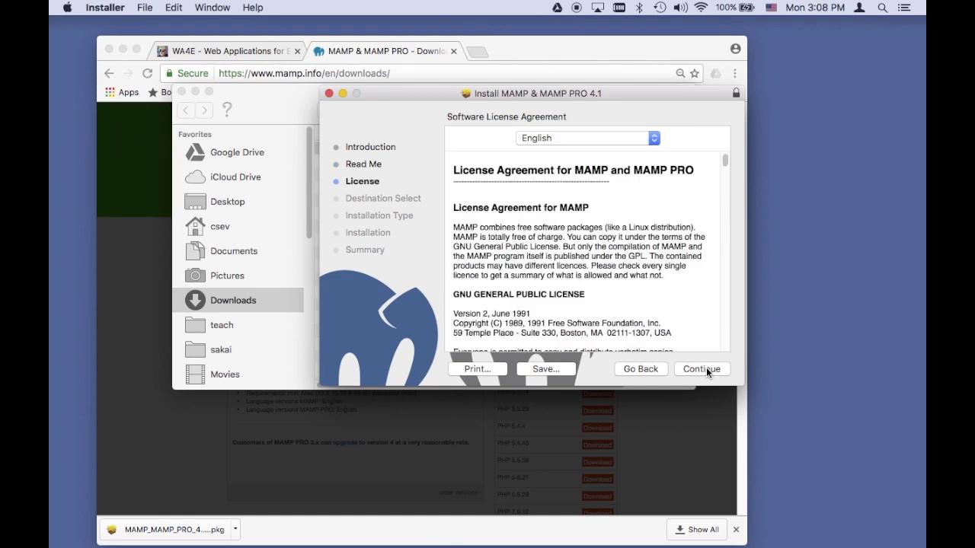
pyautogui.click(706, 370)
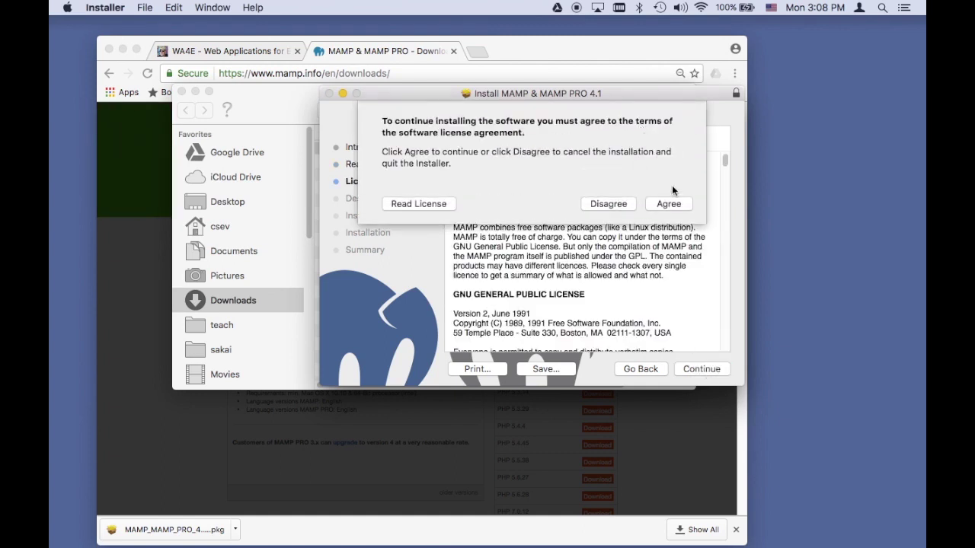
pyautogui.click(669, 193)
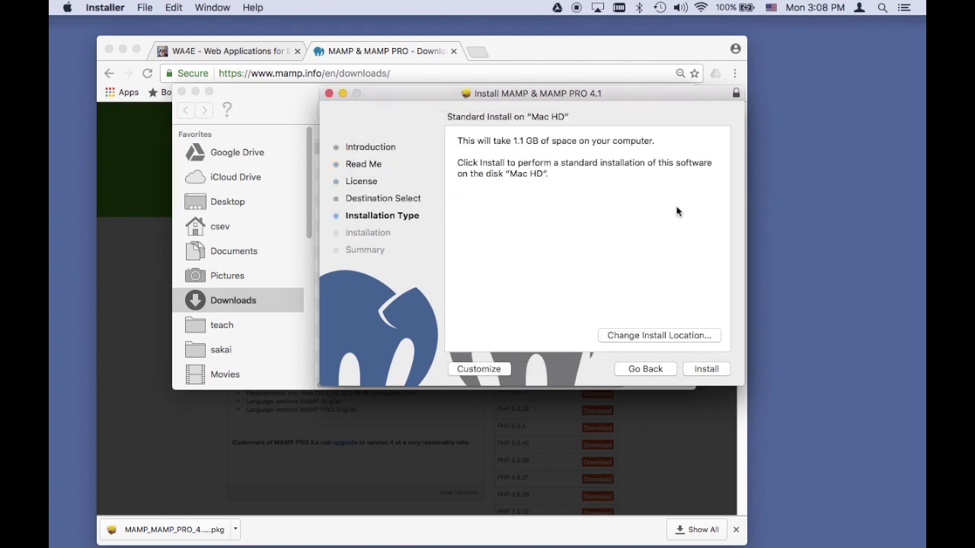
pyautogui.click(707, 370)
pyautogui.write('********')
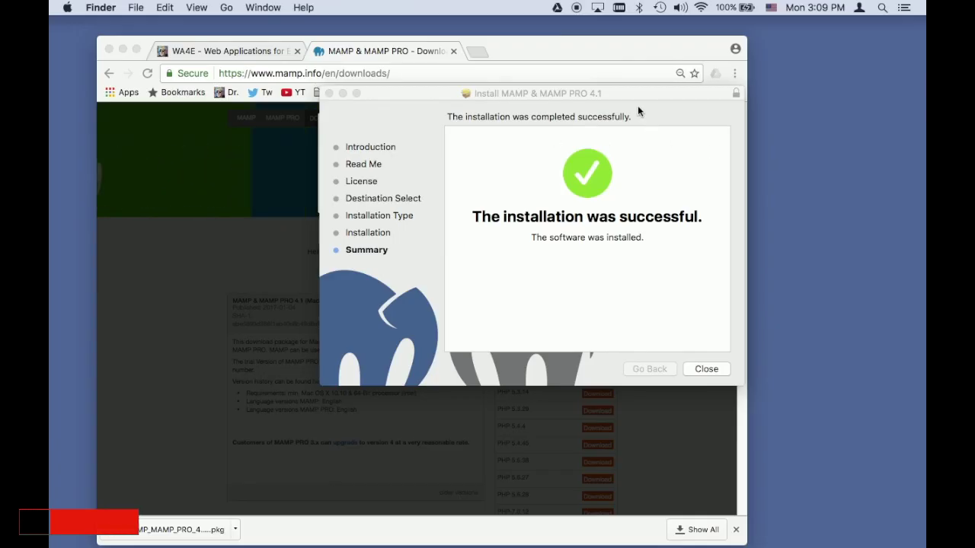
pyautogui.click(704, 369)
pyautogui.click(703, 369)
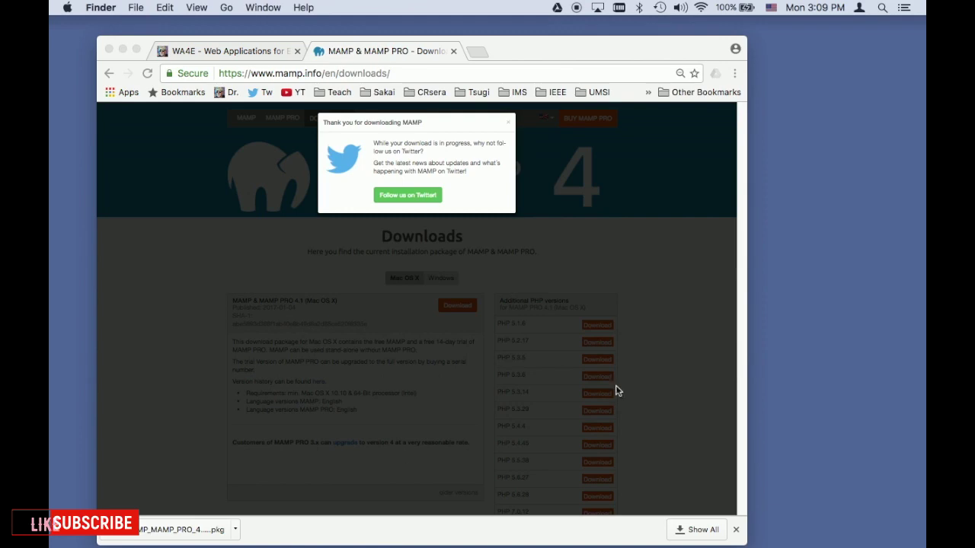
# Step: Open the MAMP folder inside Applications on Mac HD in Finder and launch the MAMP application
pyautogui.moveTo(157, 539)
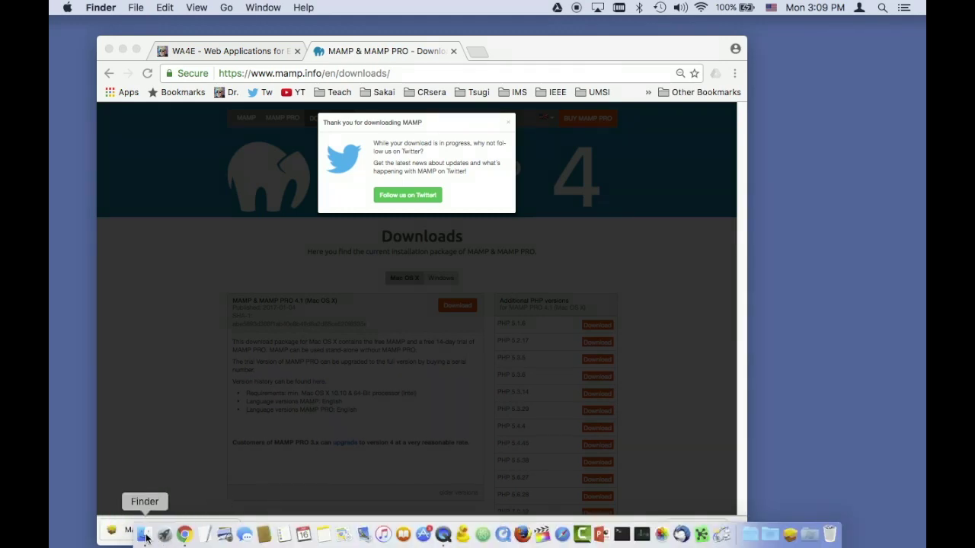
pyautogui.click(144, 536)
pyautogui.scroll(-10, 245, 406)
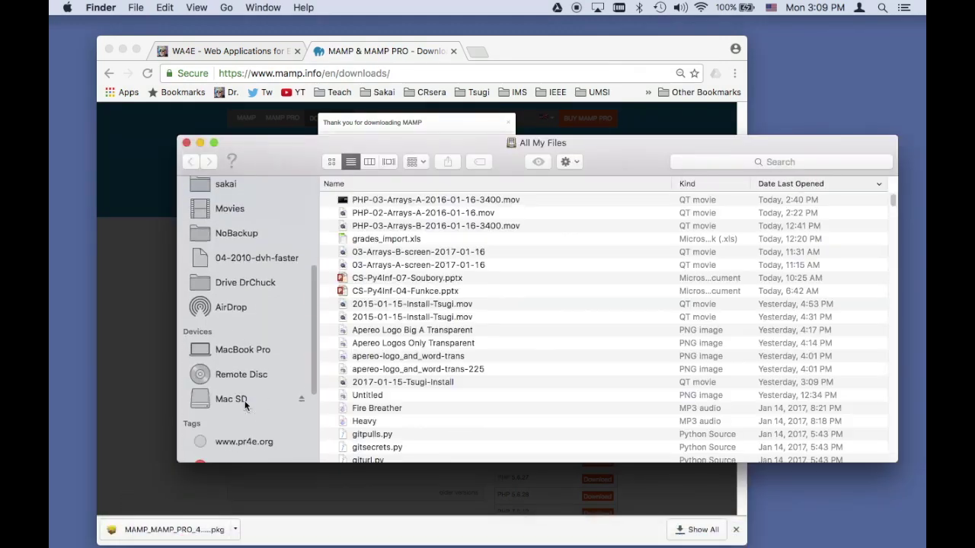
pyautogui.click(247, 314)
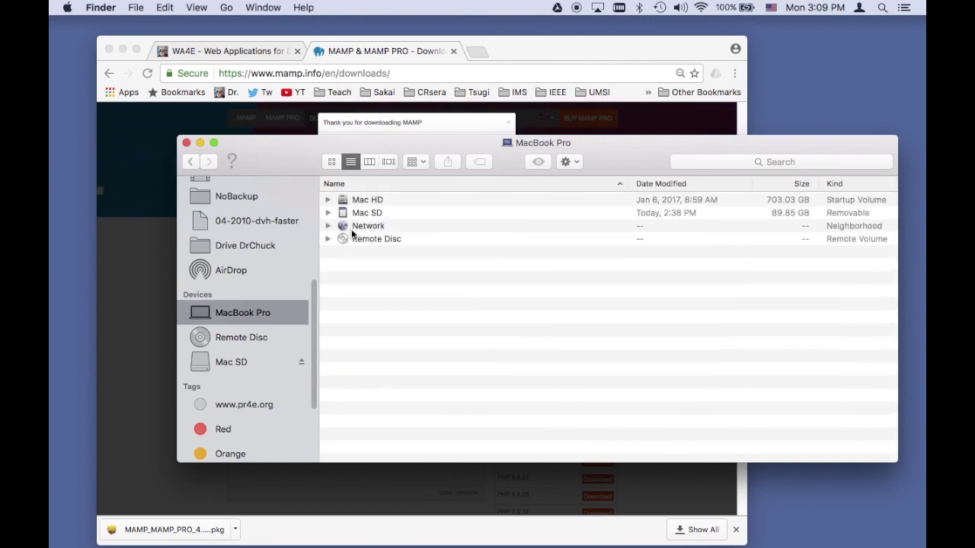
pyautogui.doubleClick(362, 201)
pyautogui.doubleClick(391, 201)
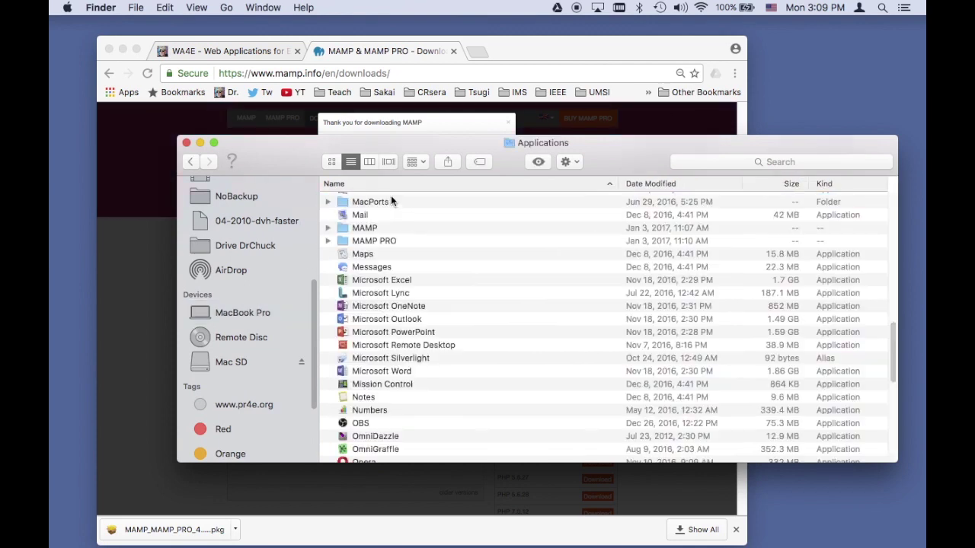
pyautogui.moveTo(895, 460); pyautogui.dragTo(763, 470)
pyautogui.doubleClick(347, 229)
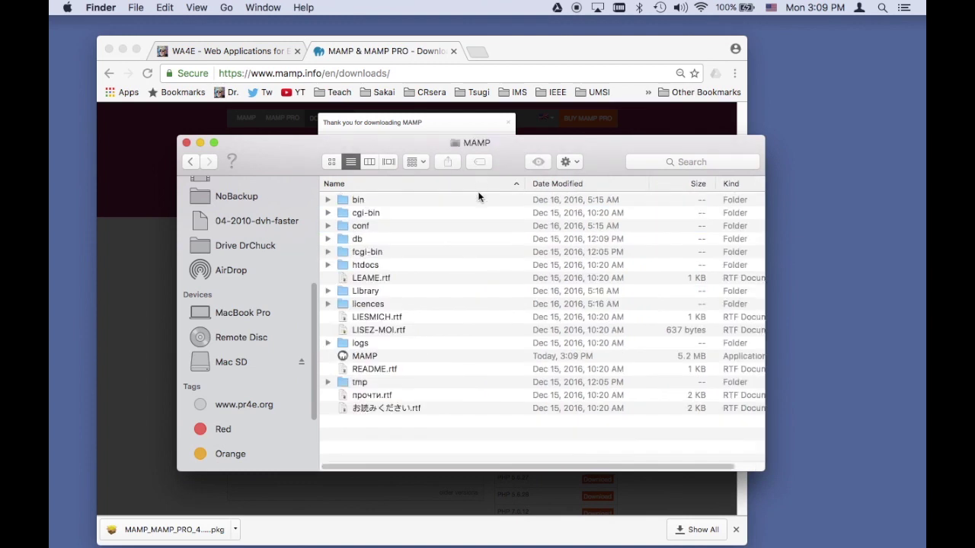
pyautogui.doubleClick(362, 358)
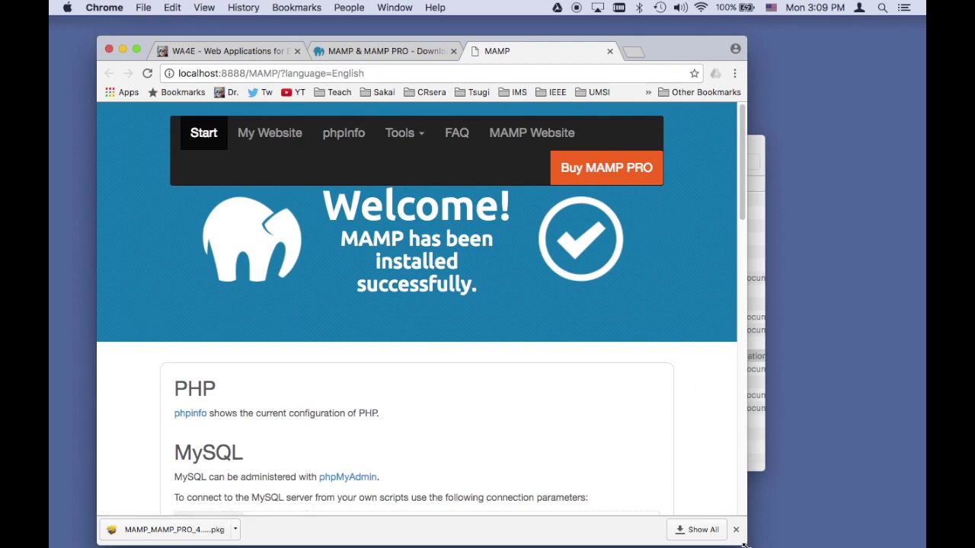
# Step: Open the phpInfo page from the MAMP start page in Chrome and examine the PHP version and configuration file paths
pyautogui.moveTo(746, 543); pyautogui.dragTo(750, 543)
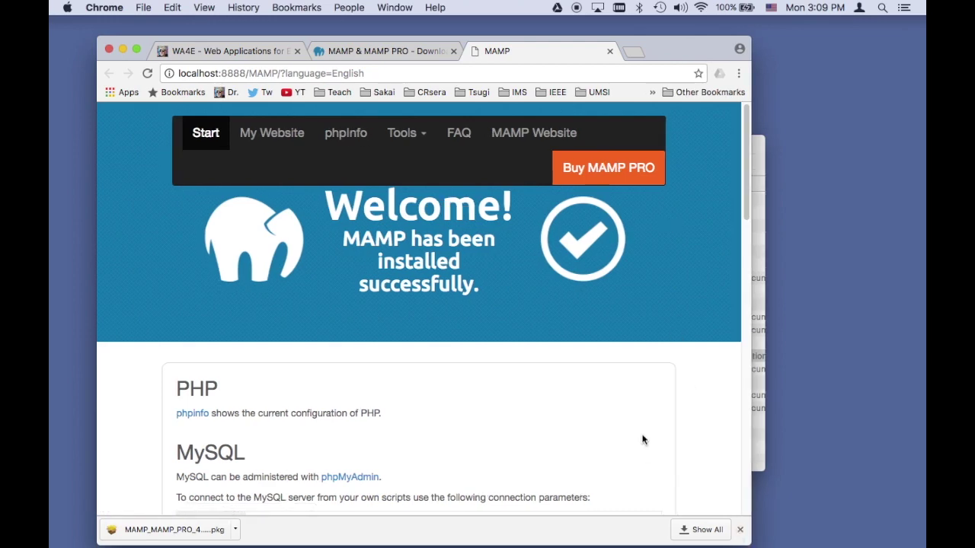
pyautogui.click(343, 139)
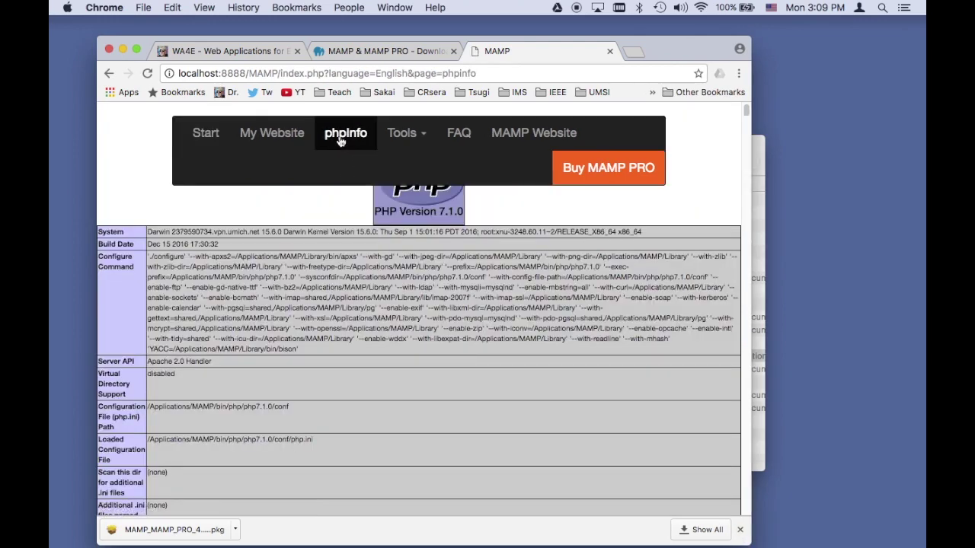
pyautogui.scroll(-3, 515, 213)
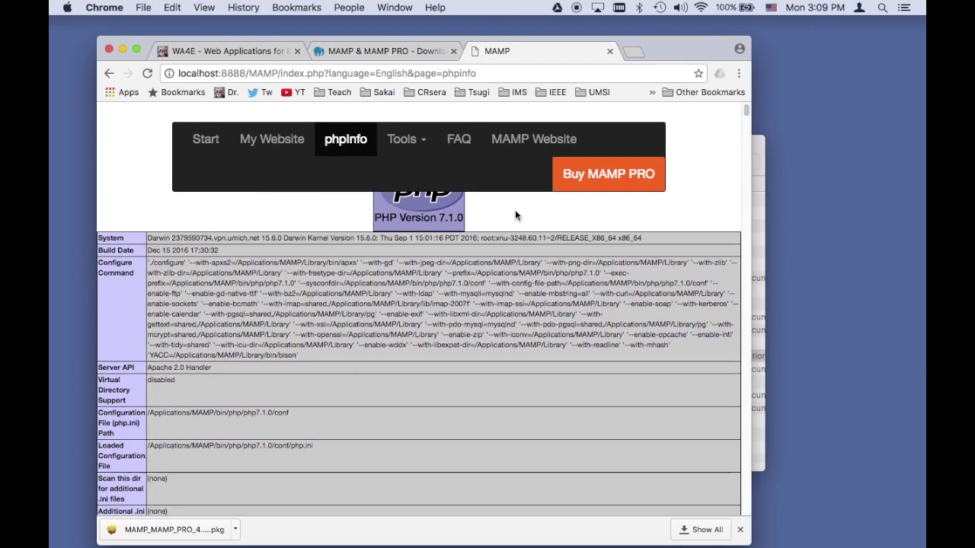
pyautogui.scroll(3, 515, 214)
pyautogui.press('super+minus')
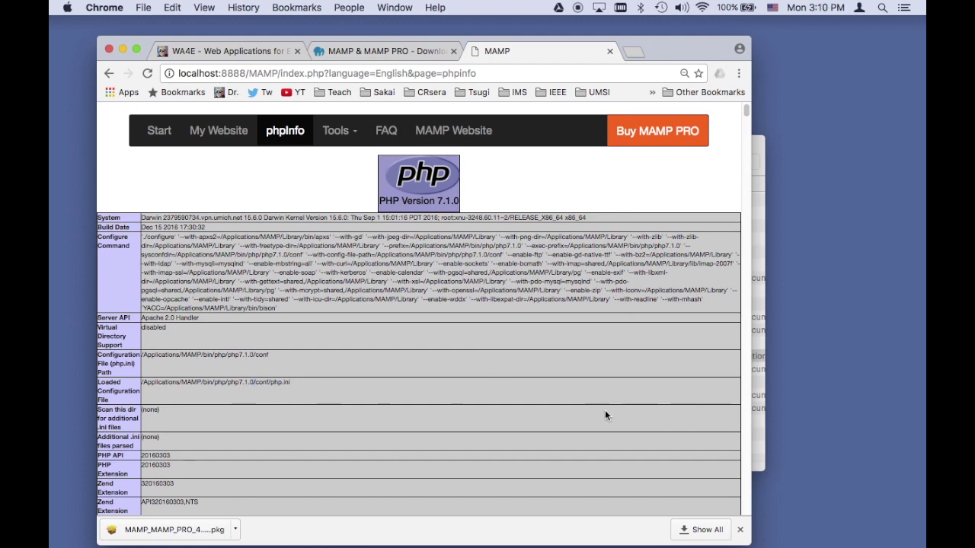
pyautogui.press('super+equal')
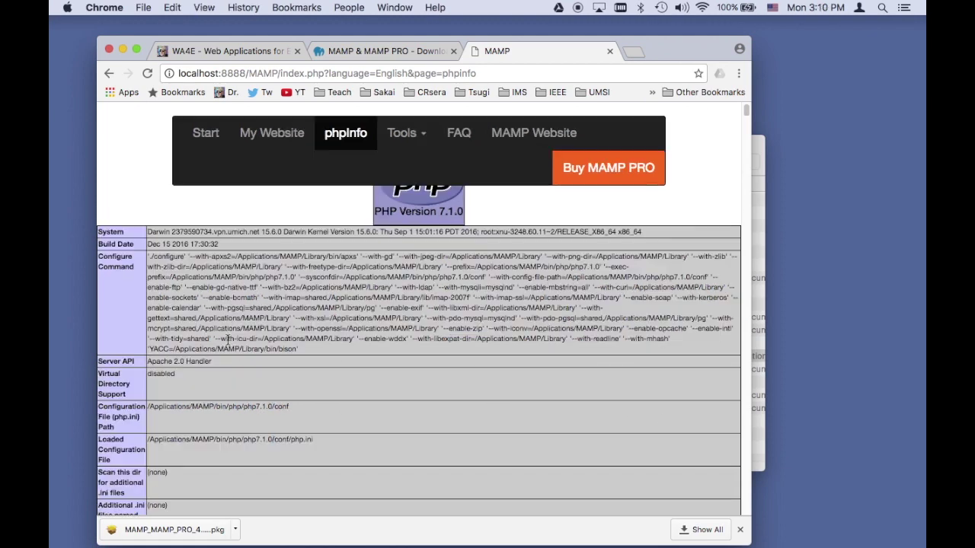
pyautogui.scroll(-2, 176, 408)
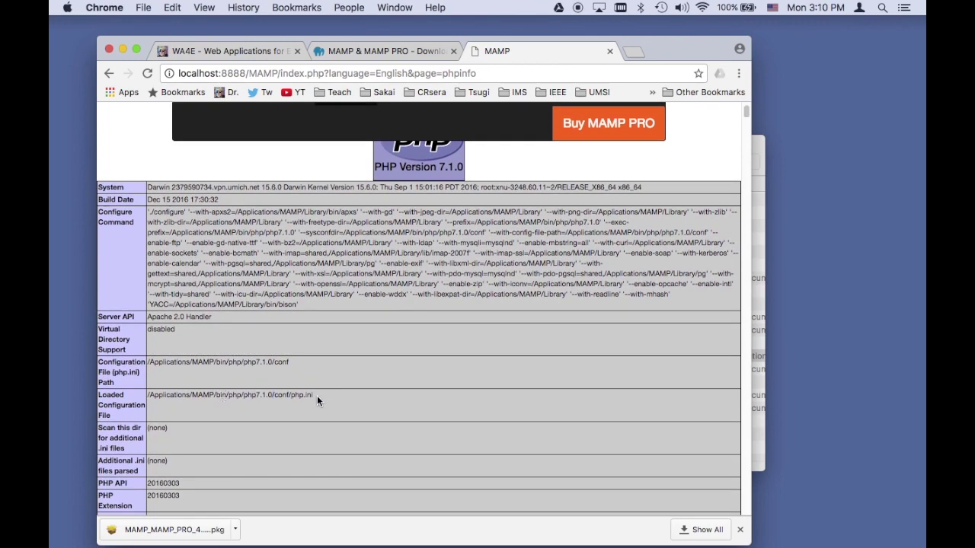
# Step: Search the phpInfo page for "display_" and highlight the Loaded Configuration File path near its beginning
pyautogui.press('super+f')
pyautogui.write('display_')
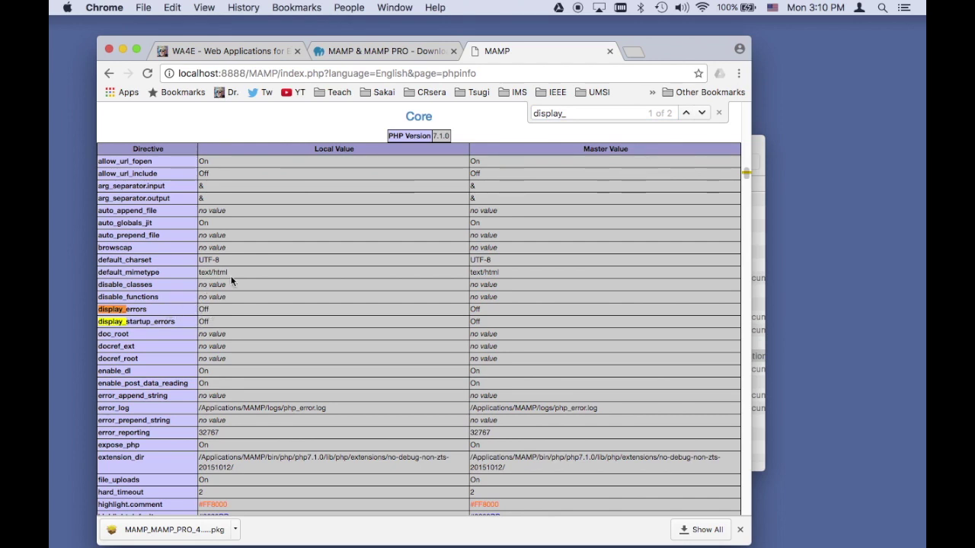
pyautogui.scroll(10, 242, 213)
pyautogui.scroll(15, 242, 217)
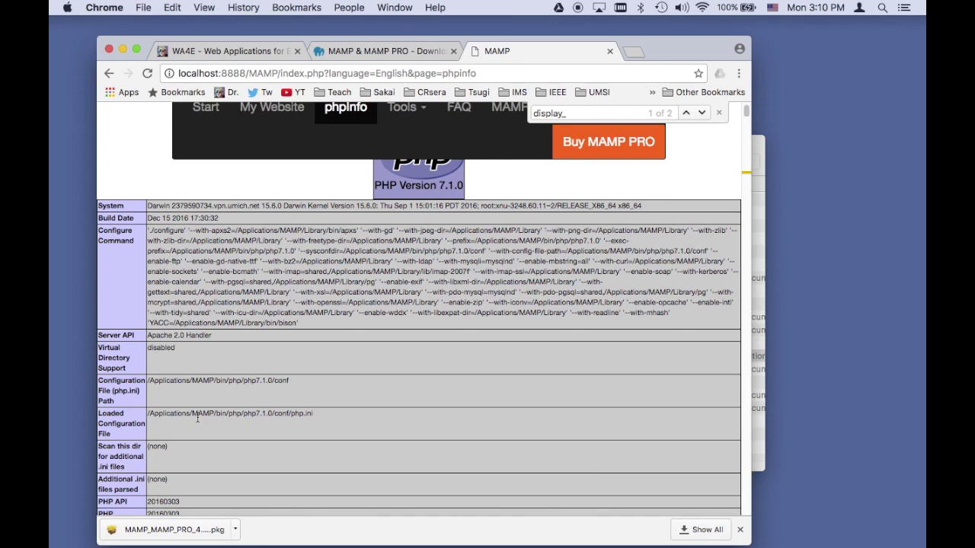
pyautogui.moveTo(327, 412); pyautogui.dragTo(148, 414)
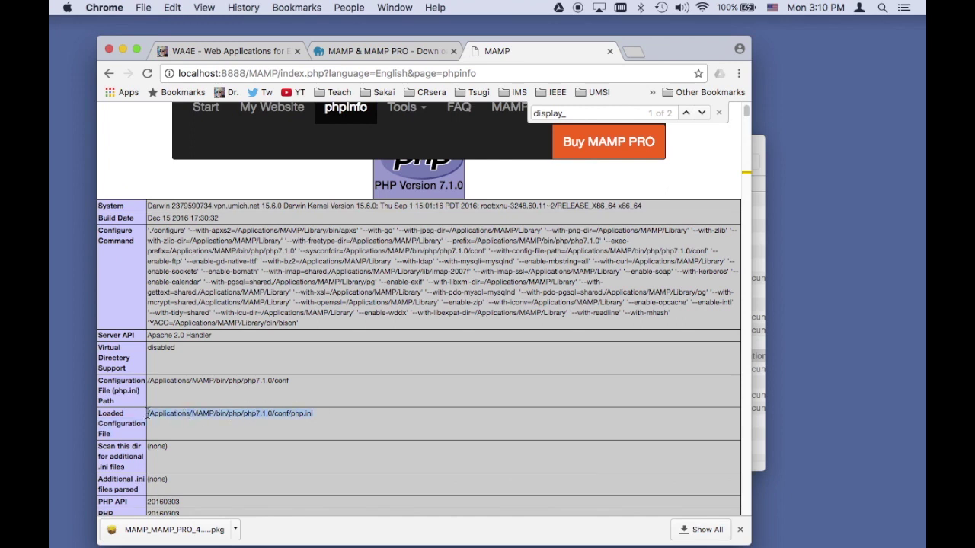
# Step: Switch to the MAMP control window and move it beside the highlighted configuration path
pyautogui.moveTo(550, 534)
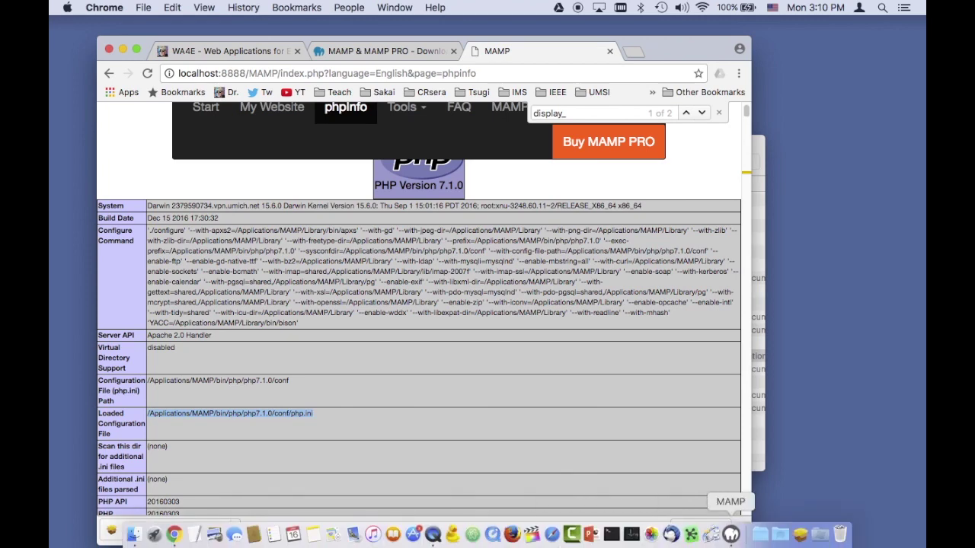
pyautogui.click(733, 536)
pyautogui.moveTo(404, 167); pyautogui.dragTo(750, 119)
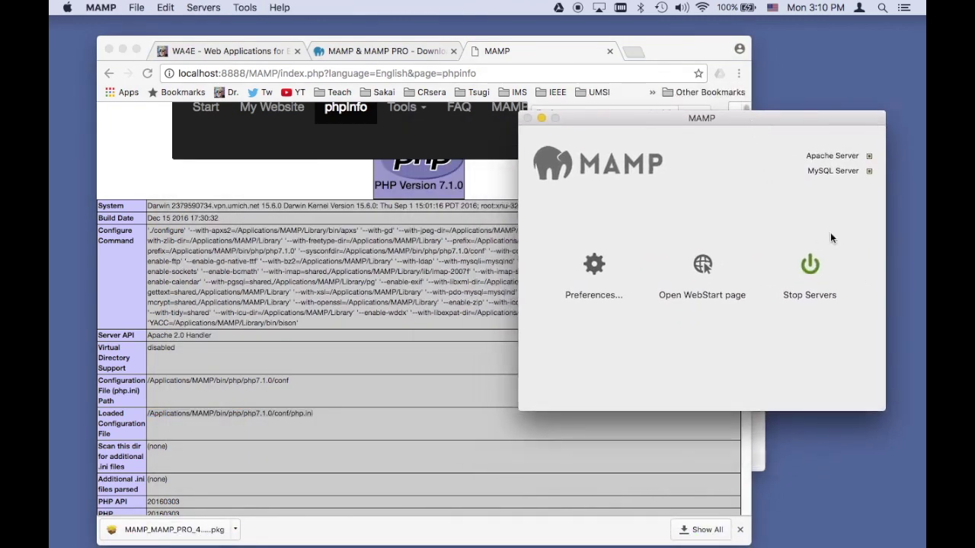
# Step: Switch to Atom, make its empty editor window taller, and bring up the dialog for opening a file
pyautogui.moveTo(333, 537)
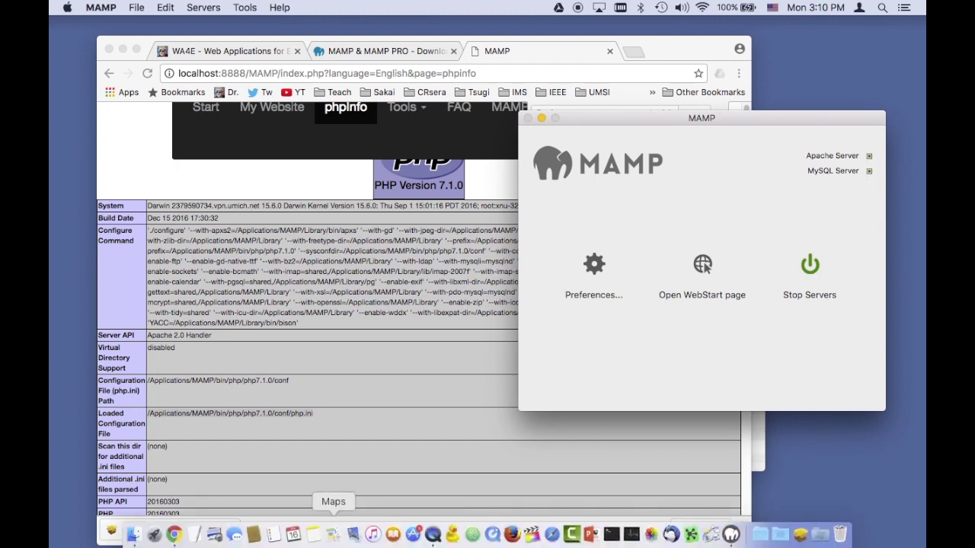
pyautogui.click(472, 536)
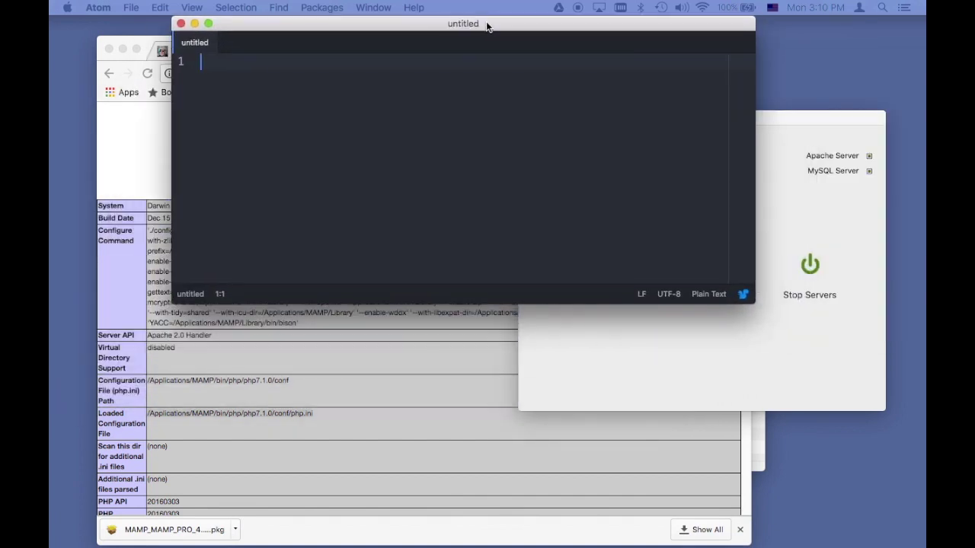
pyautogui.moveTo(754, 302); pyautogui.dragTo(757, 401)
pyautogui.click(129, 7)
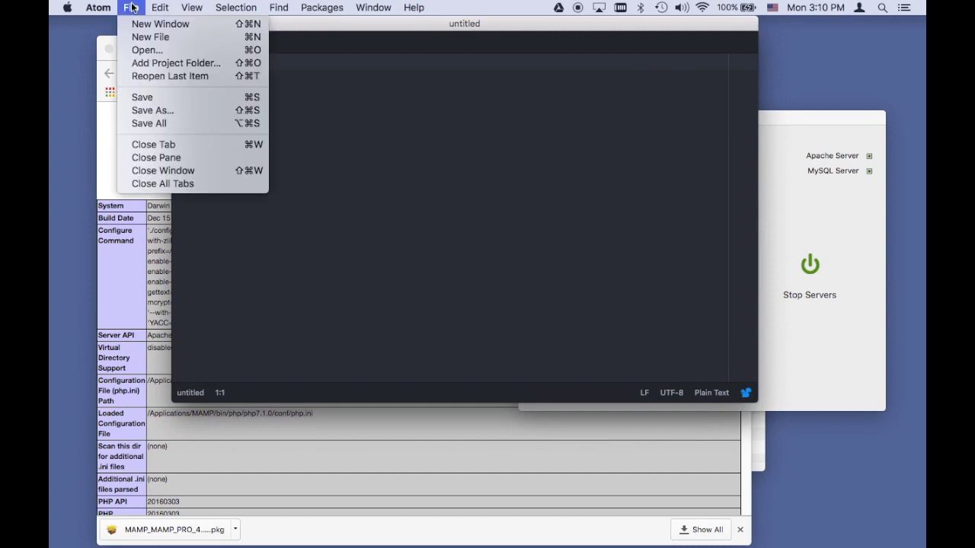
pyautogui.click(154, 50)
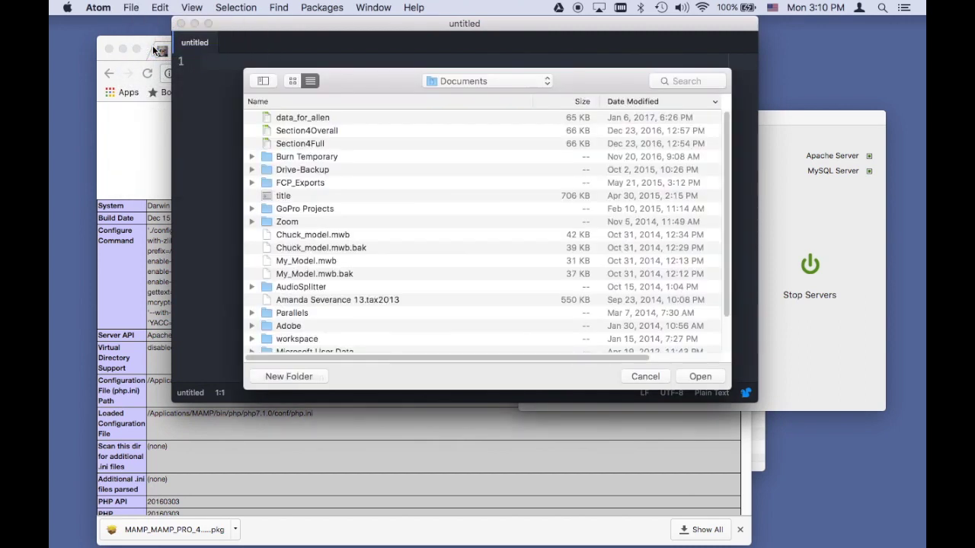
# Step: Browse from MacBook Pro through Mac HD and Applications to the MAMP folder in the file dialog
pyautogui.click(522, 86)
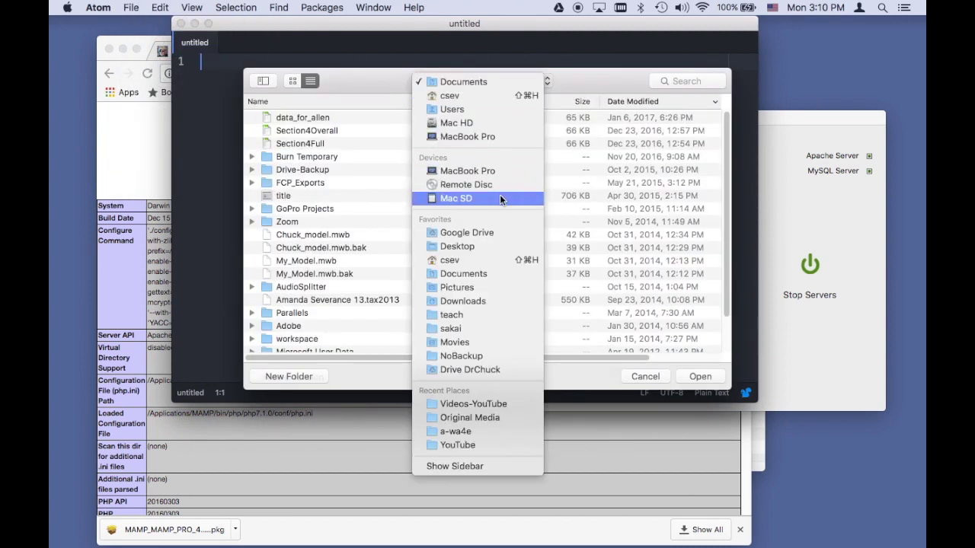
pyautogui.click(500, 171)
pyautogui.doubleClick(296, 124)
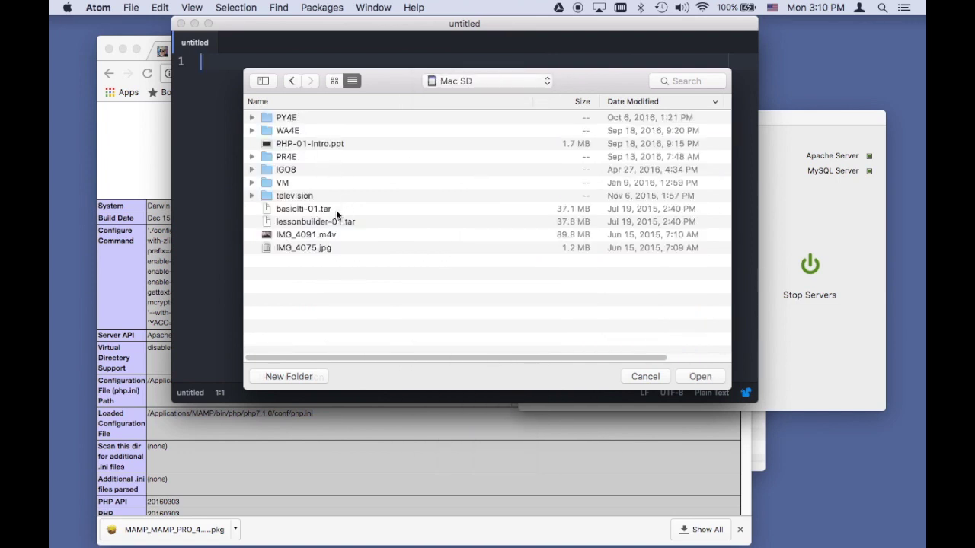
pyautogui.click(291, 80)
pyautogui.doubleClick(294, 130)
pyautogui.doubleClick(284, 117)
pyautogui.doubleClick(284, 117)
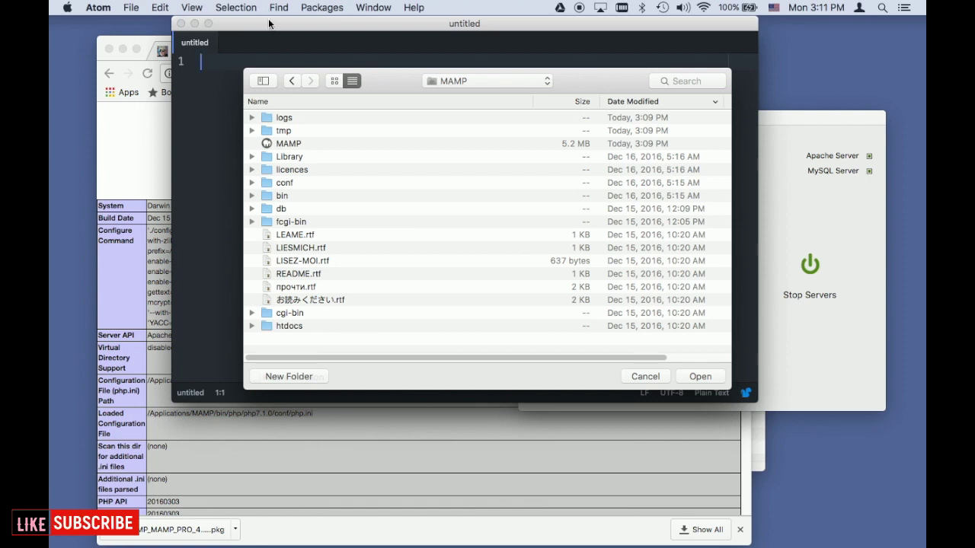
# Step: Browse from the MAMP folder through bin, php, php7.1.0 and conf, and open php.ini in the editor
pyautogui.moveTo(268, 24); pyautogui.dragTo(385, 29)
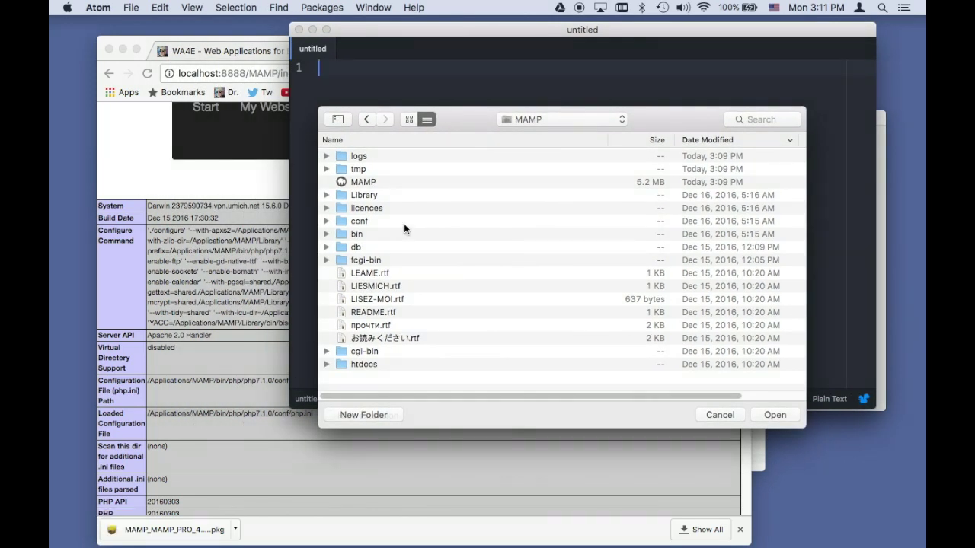
pyautogui.click(342, 237)
pyautogui.doubleClick(342, 238)
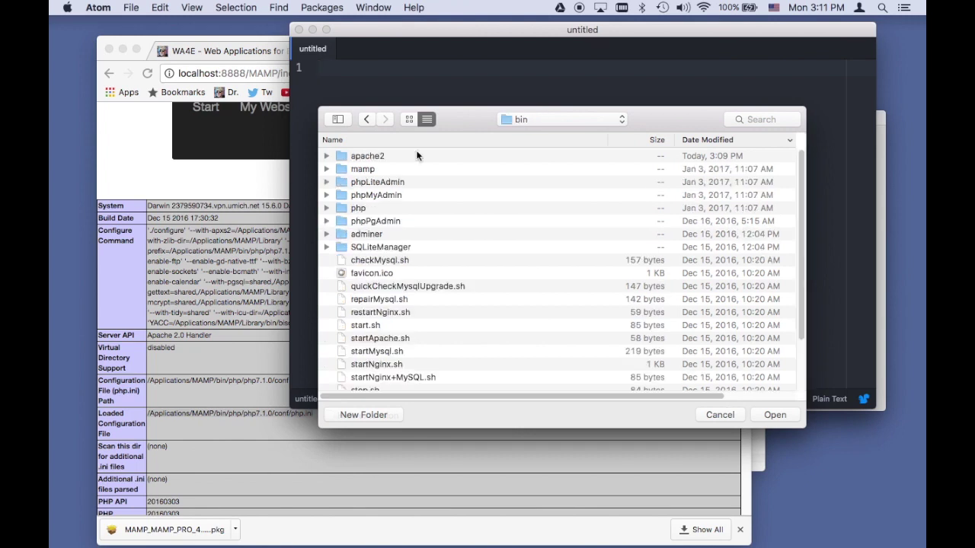
pyautogui.click(342, 208)
pyautogui.doubleClick(342, 208)
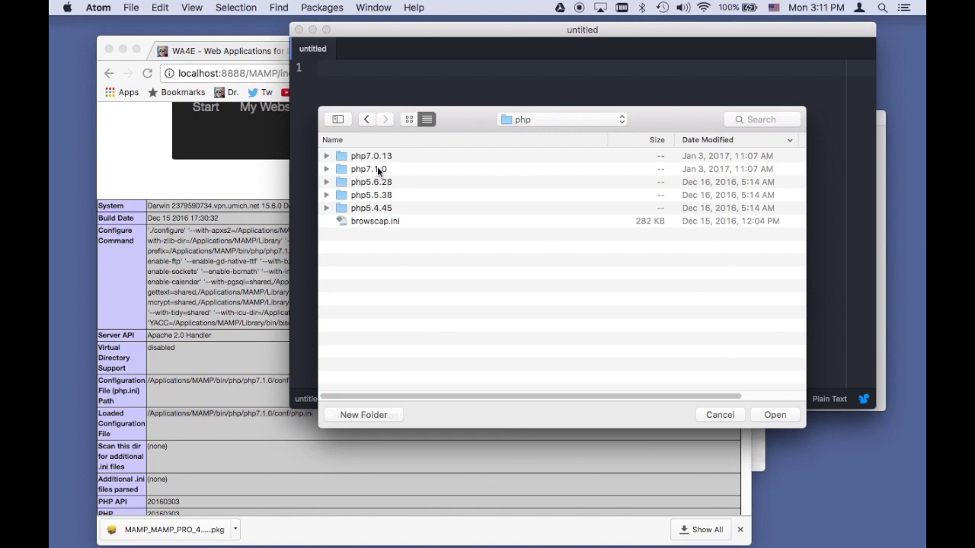
pyautogui.doubleClick(342, 169)
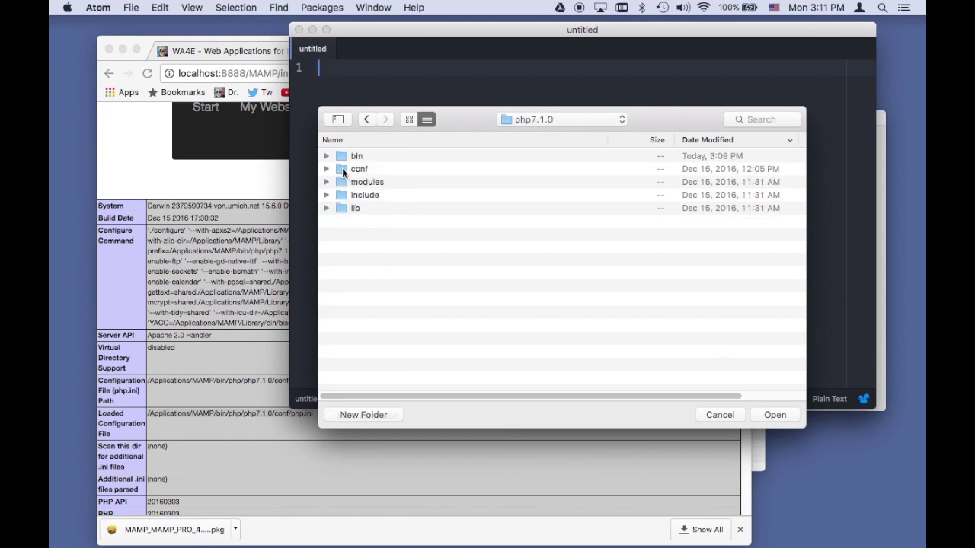
pyautogui.doubleClick(345, 168)
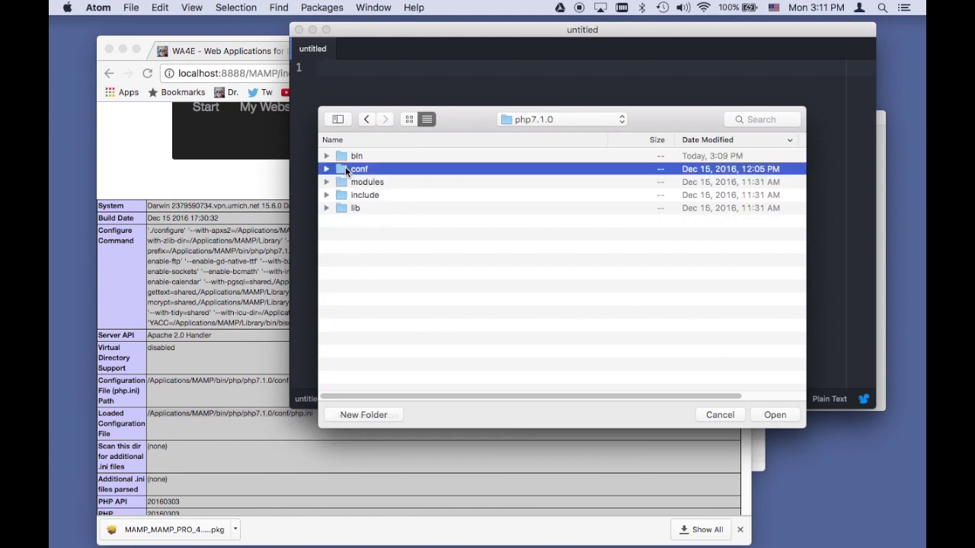
pyautogui.click(371, 169)
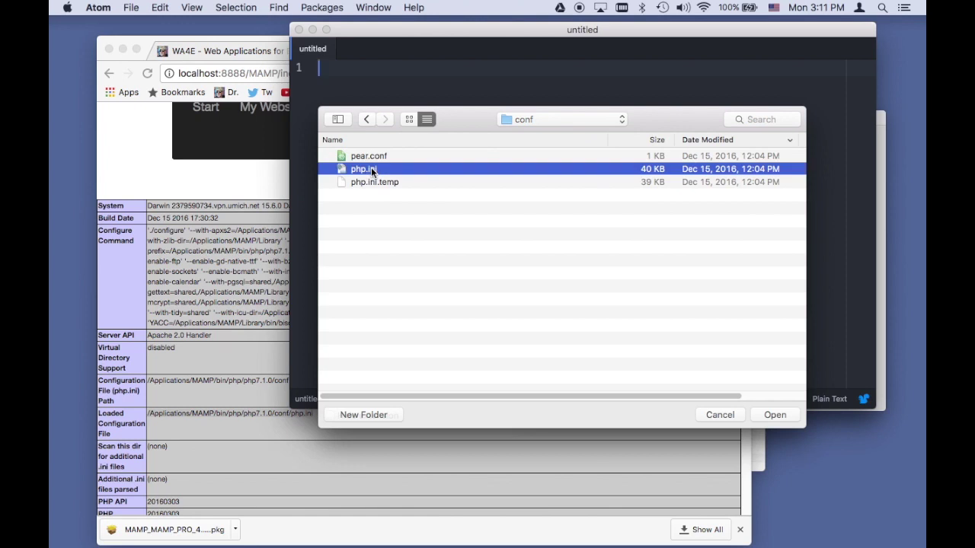
pyautogui.click(786, 412)
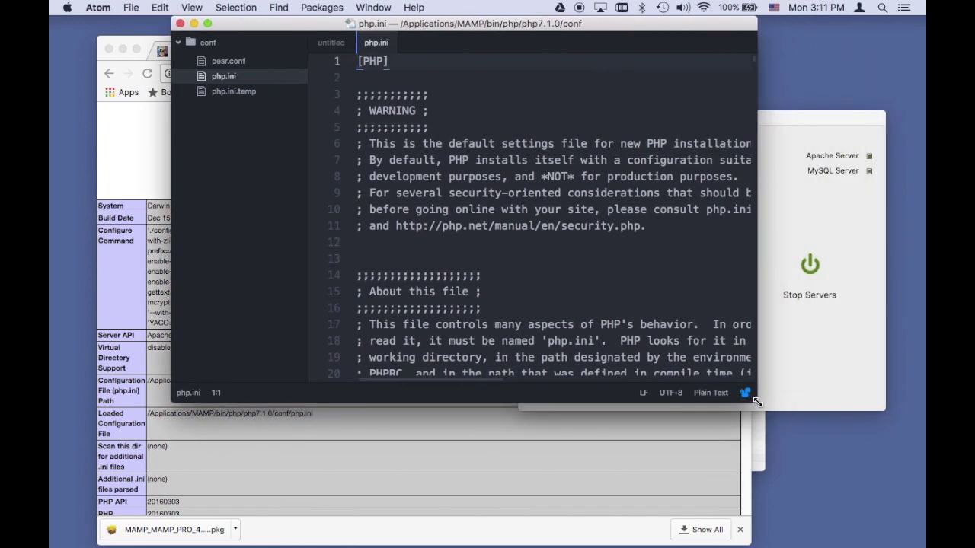
# Step: Enlarge the editor window and find the first occurrence of "display_error" in php.ini
pyautogui.moveTo(756, 402); pyautogui.dragTo(874, 422)
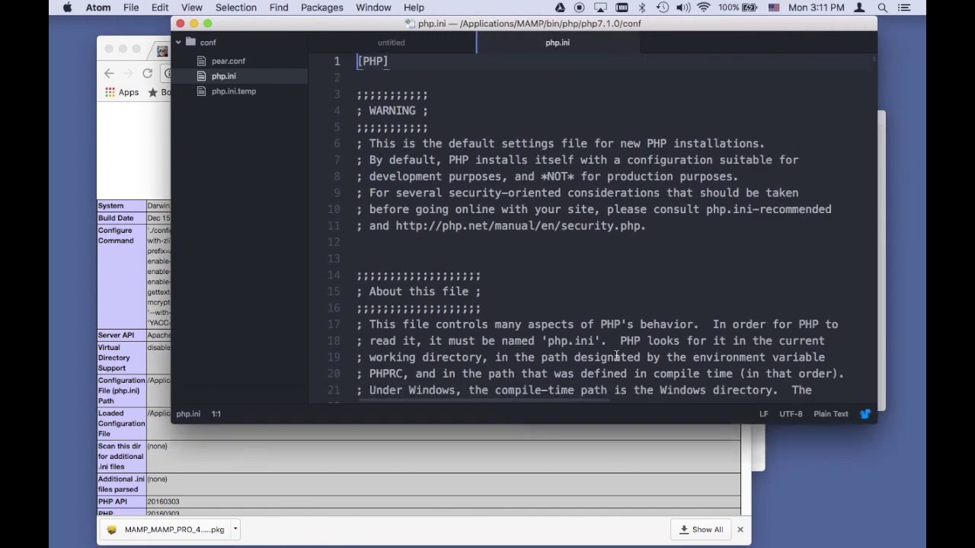
pyautogui.scroll(-15, 617, 356)
pyautogui.scroll(-20, 617, 356)
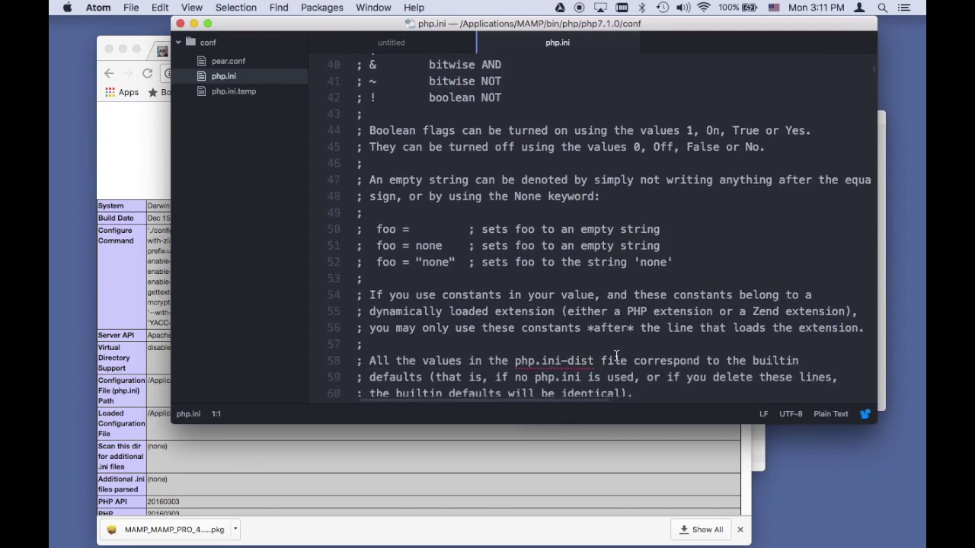
pyautogui.scroll(-8, 617, 356)
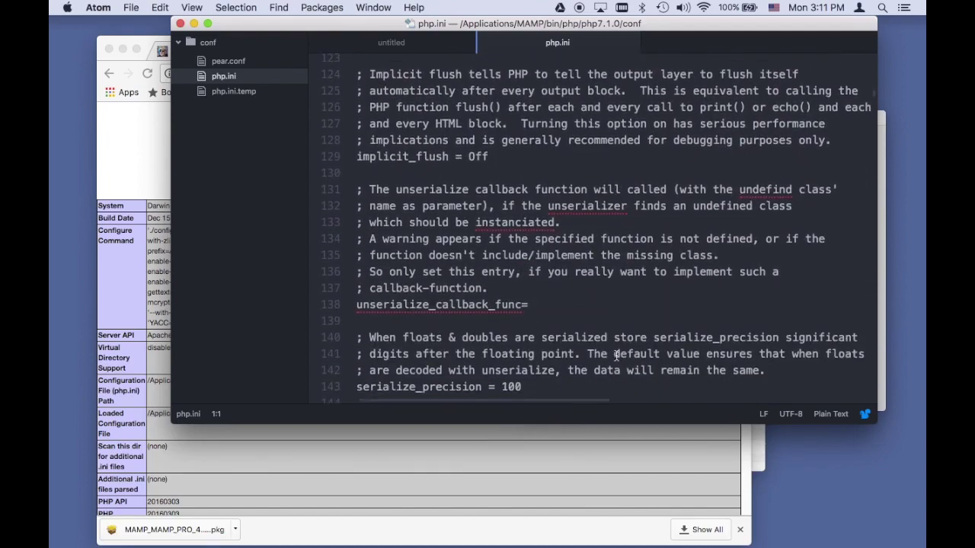
pyautogui.press('super+f')
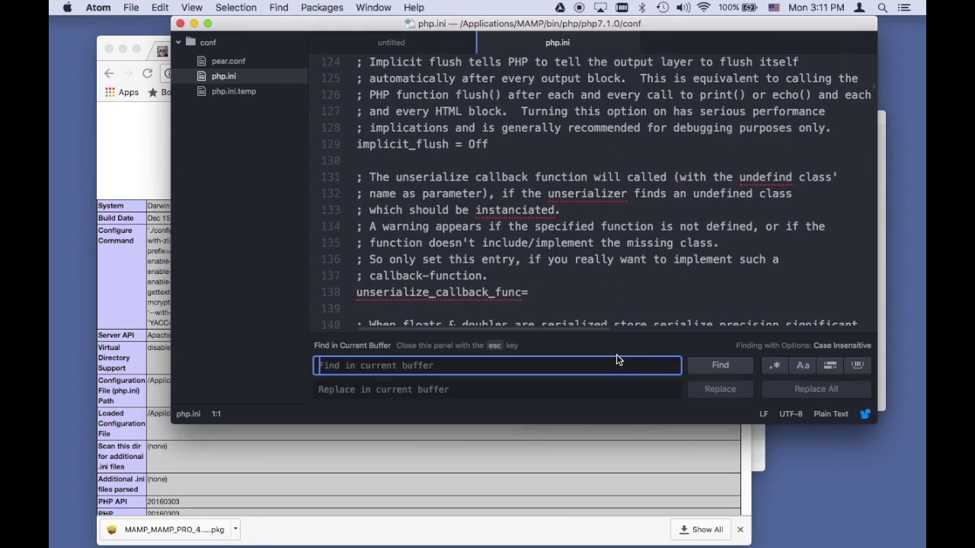
pyautogui.write('display_error')
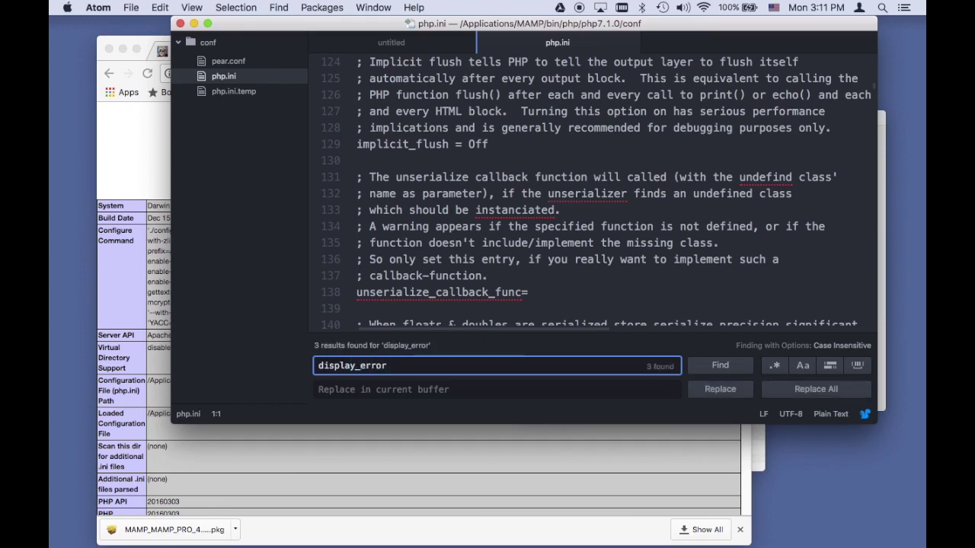
pyautogui.click(720, 366)
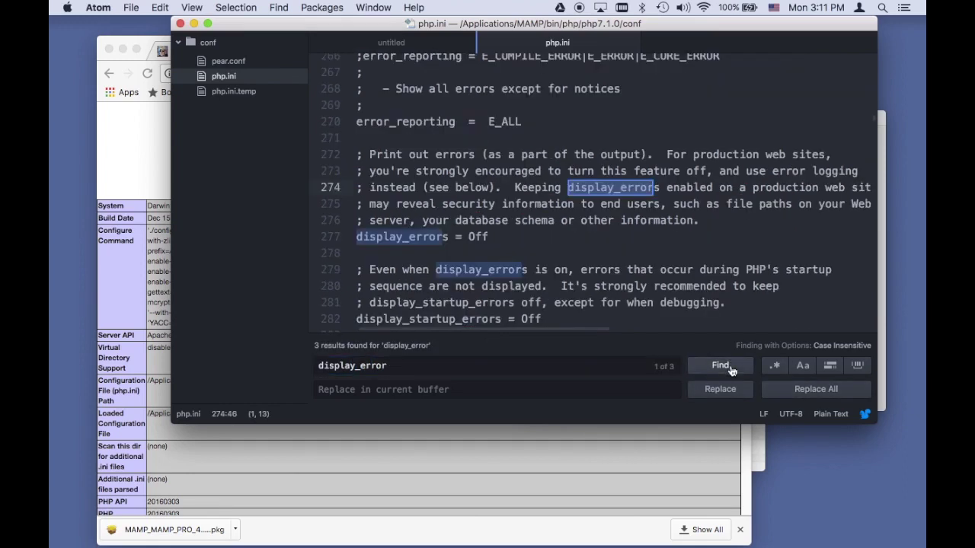
# Step: Highlight the comment advising against error display on production sites and set display_errors to On on line 277
pyautogui.click(547, 241)
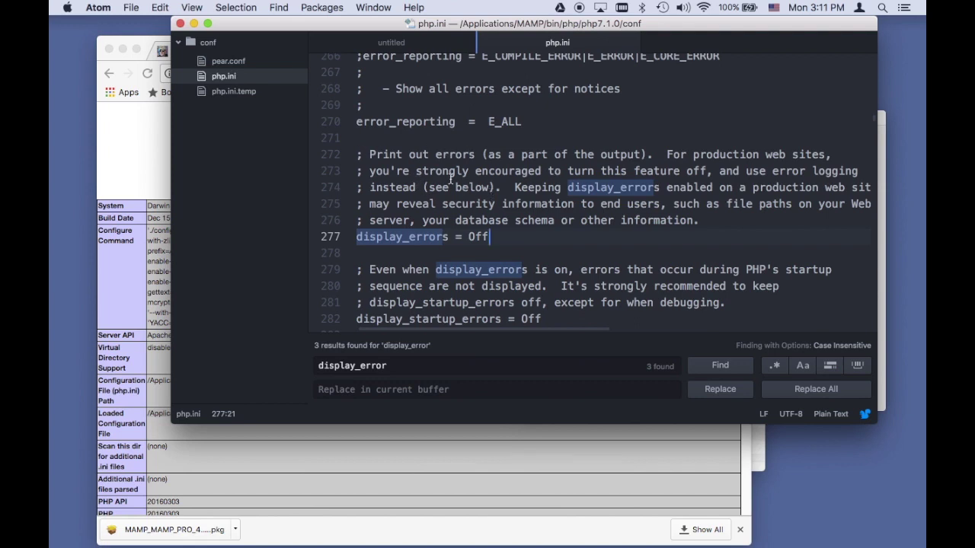
pyautogui.tripleClick(515, 174)
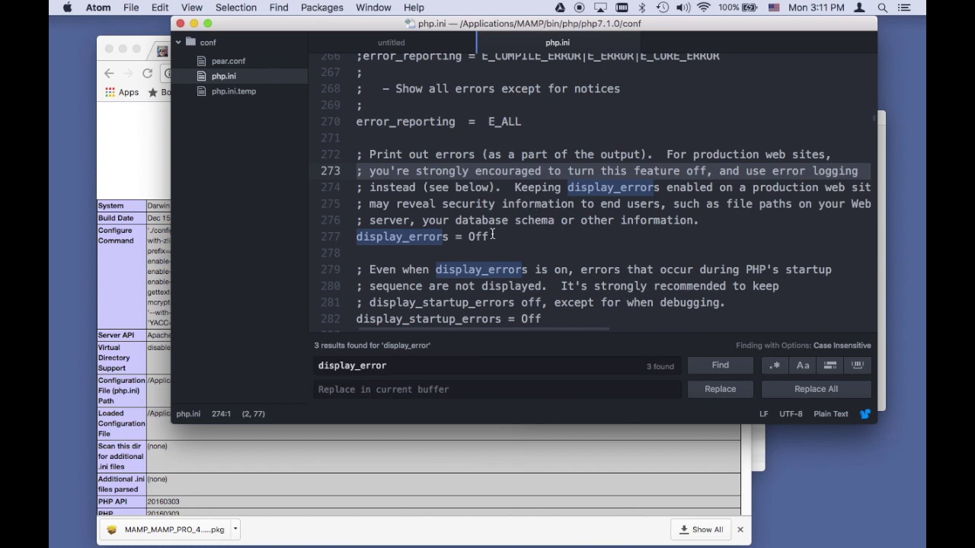
pyautogui.moveTo(491, 240); pyautogui.dragTo(468, 237)
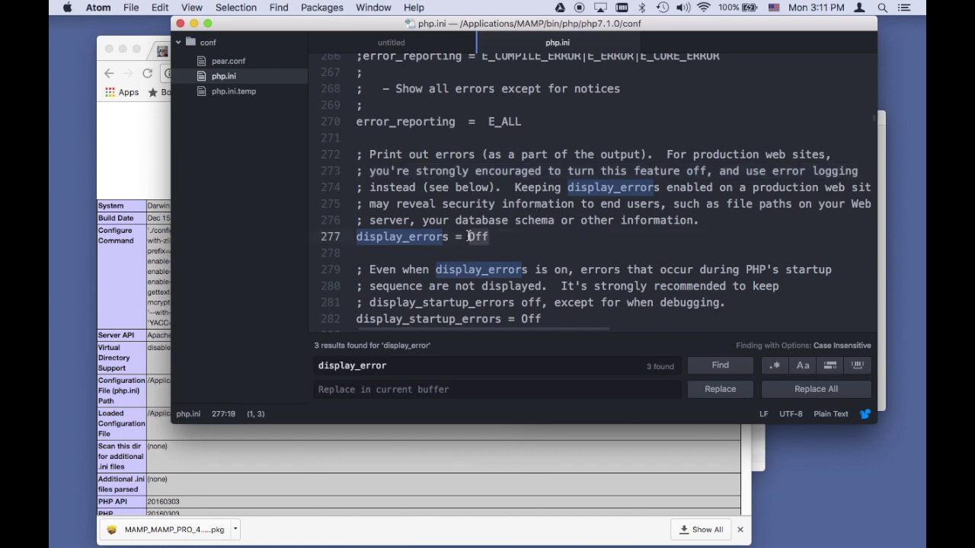
pyautogui.write('On')
pyautogui.click(551, 250)
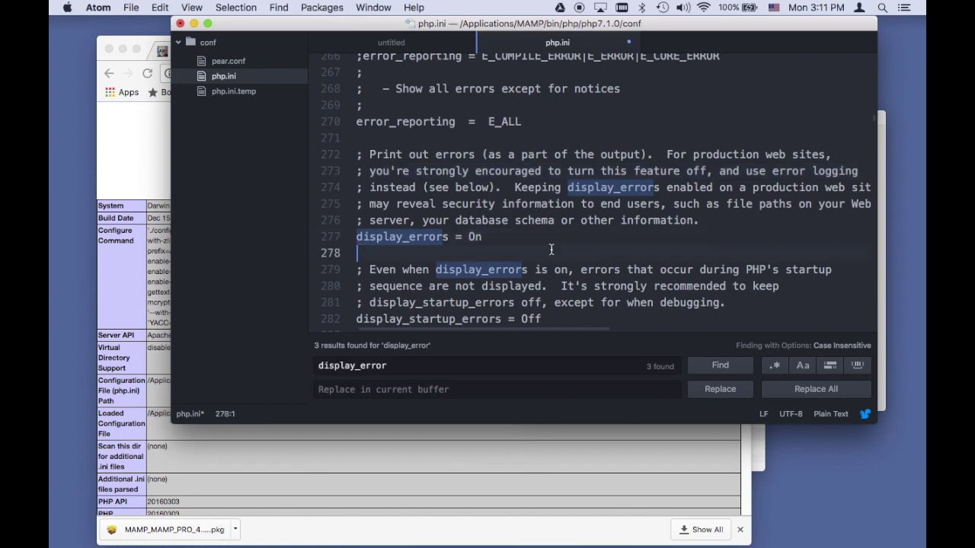
# Step: Set display_startup_errors to On on line 282 and save php.ini
pyautogui.scroll(-3, 552, 249)
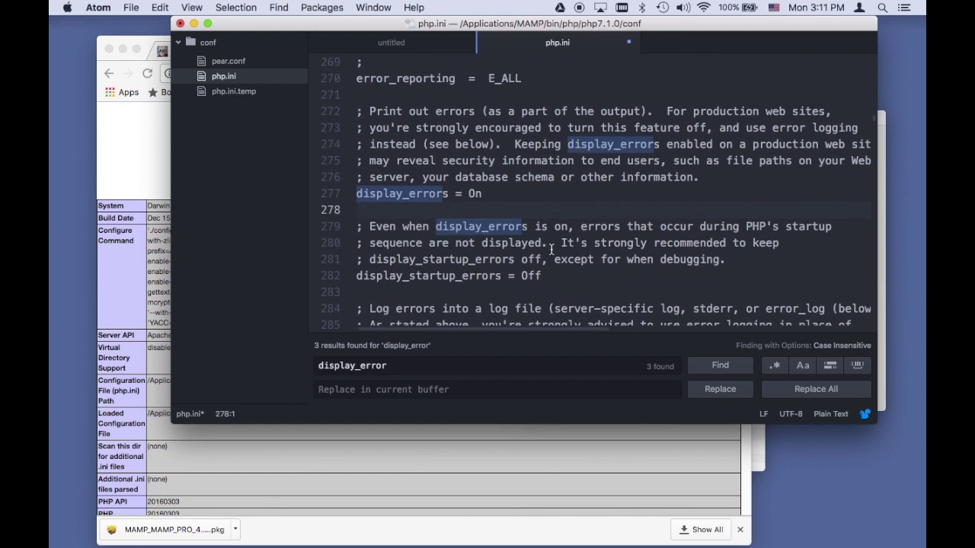
pyautogui.moveTo(544, 277); pyautogui.dragTo(523, 278)
pyautogui.write('On')
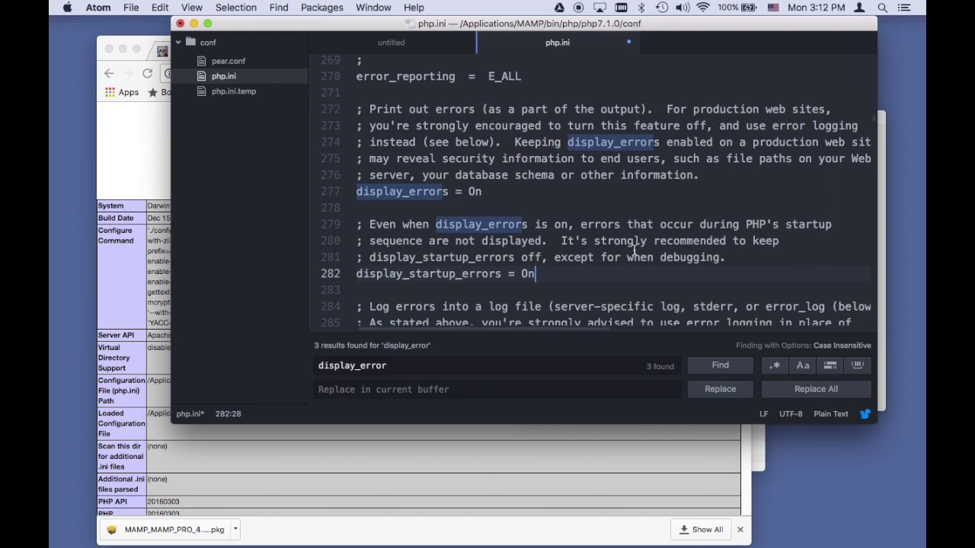
pyautogui.scroll(-2, 634, 251)
pyautogui.scroll(1, 634, 251)
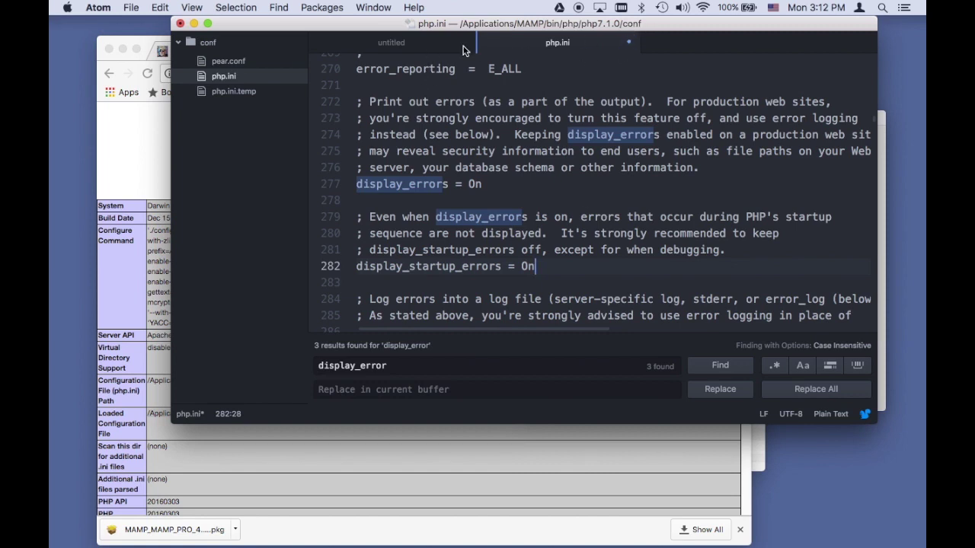
pyautogui.press('super+s')
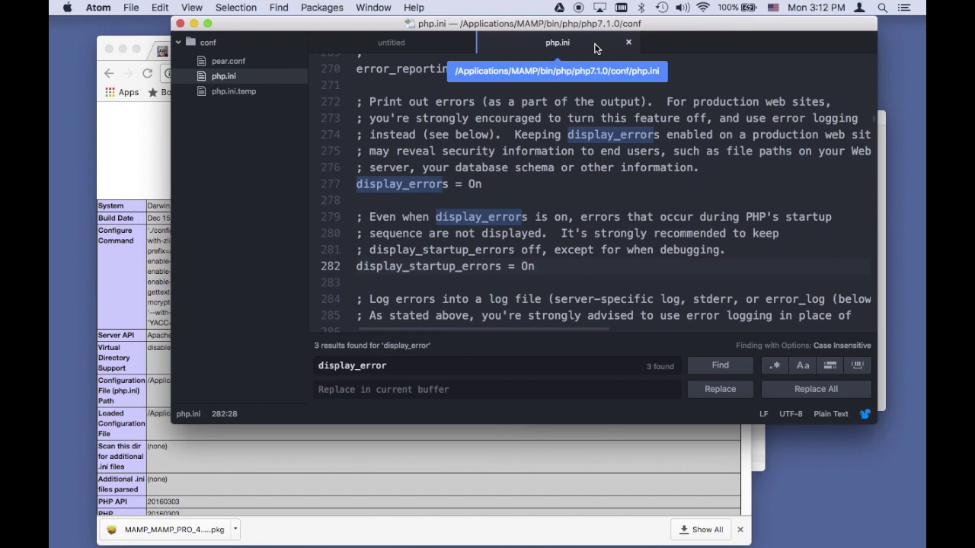
# Step: Switch to the MAMP control window, stop the servers, and authorize the change with the account password
pyautogui.click(137, 171)
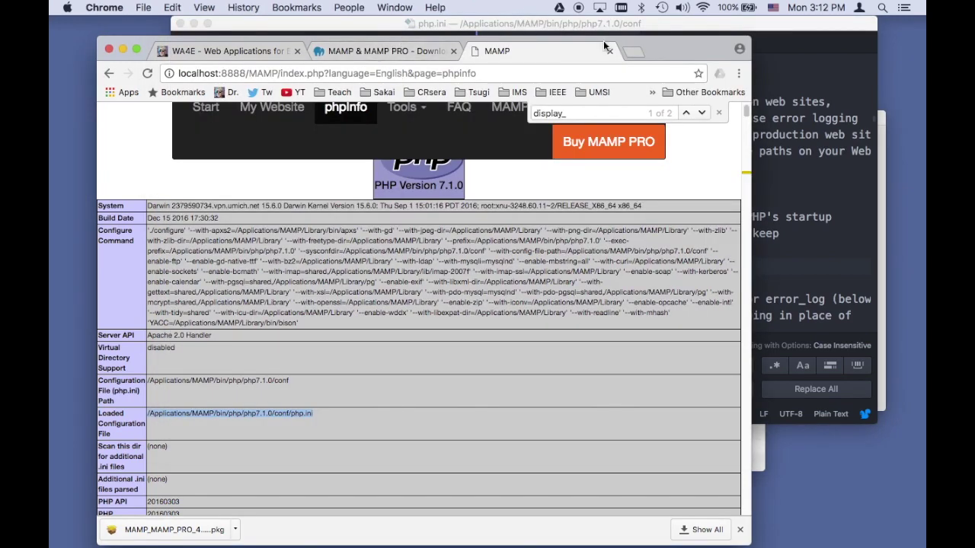
pyautogui.press('super+Tab')
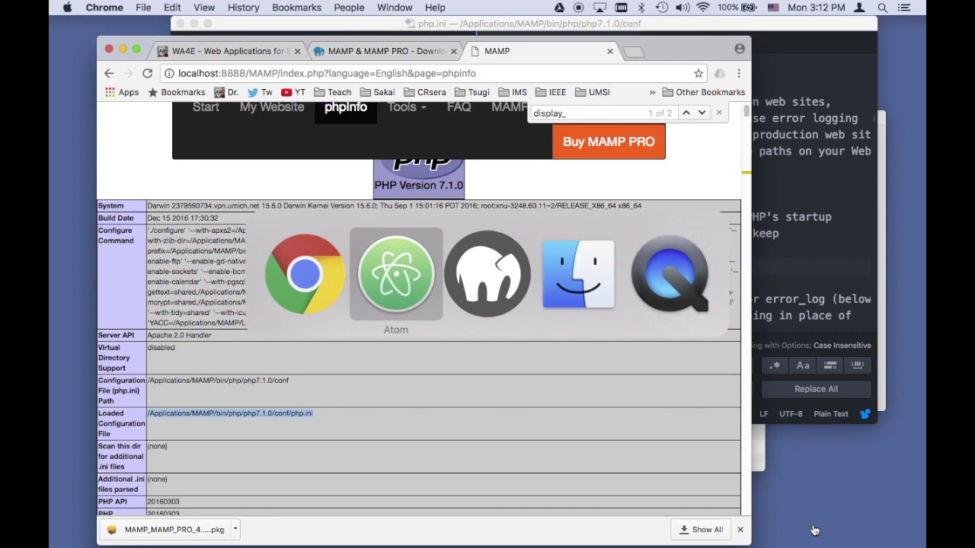
pyautogui.press('super+Tab')
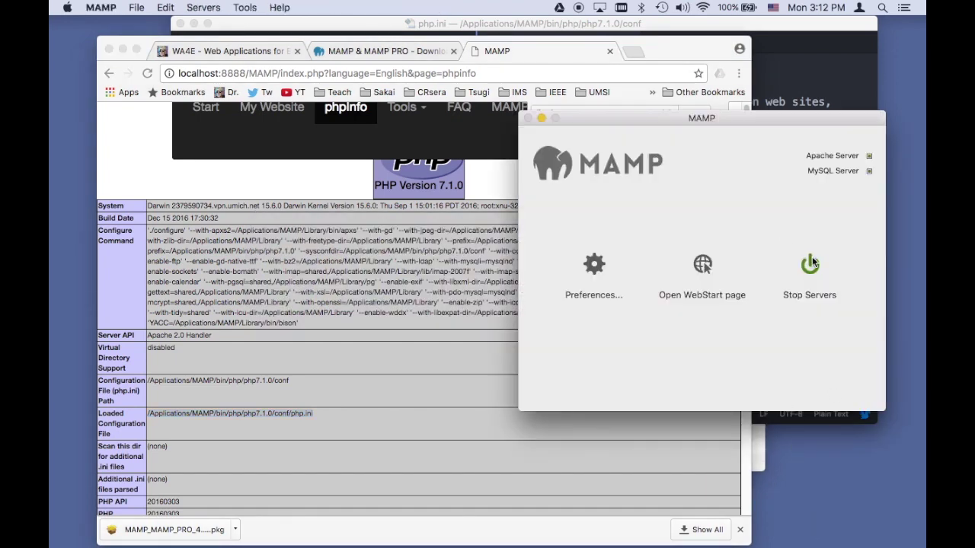
pyautogui.click(811, 263)
pyautogui.write('••••••••')
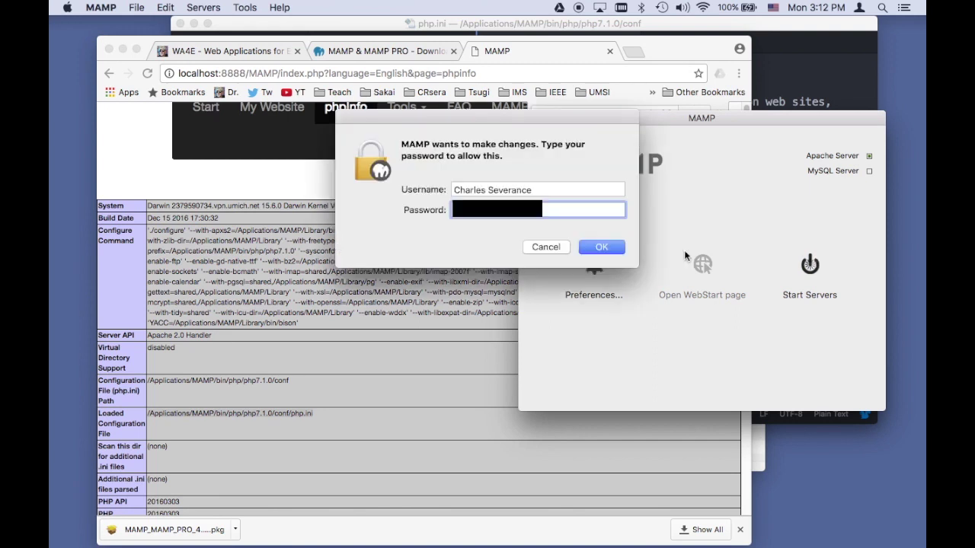
pyautogui.press('Return')
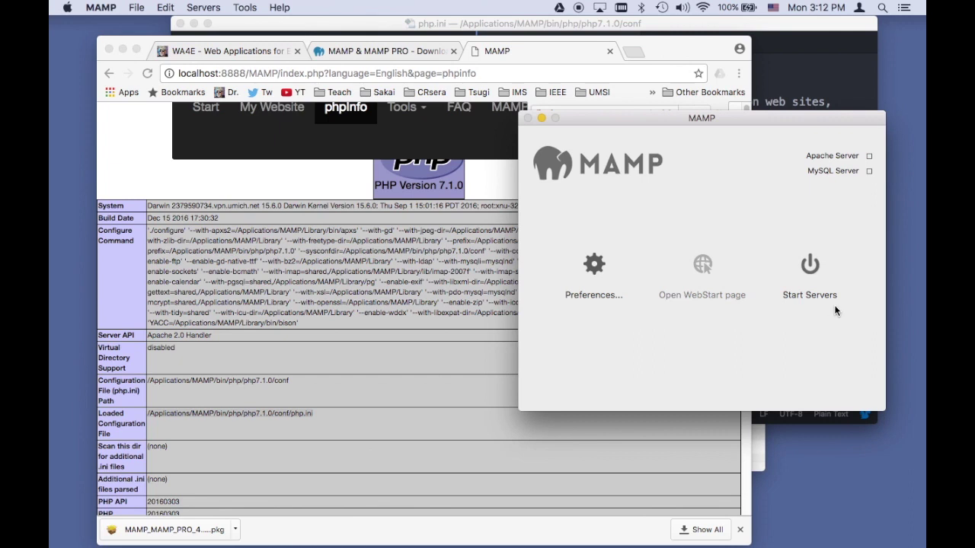
# Step: Switch to Chrome and reload the localhost:8888 phpInfo page while the servers are stopped
pyautogui.click(499, 52)
pyautogui.click(327, 73)
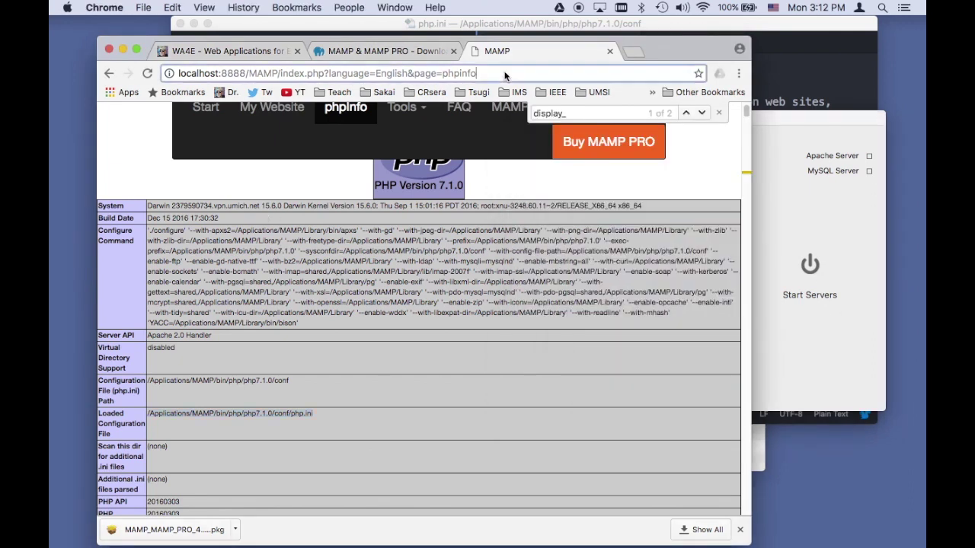
pyautogui.press('Return')
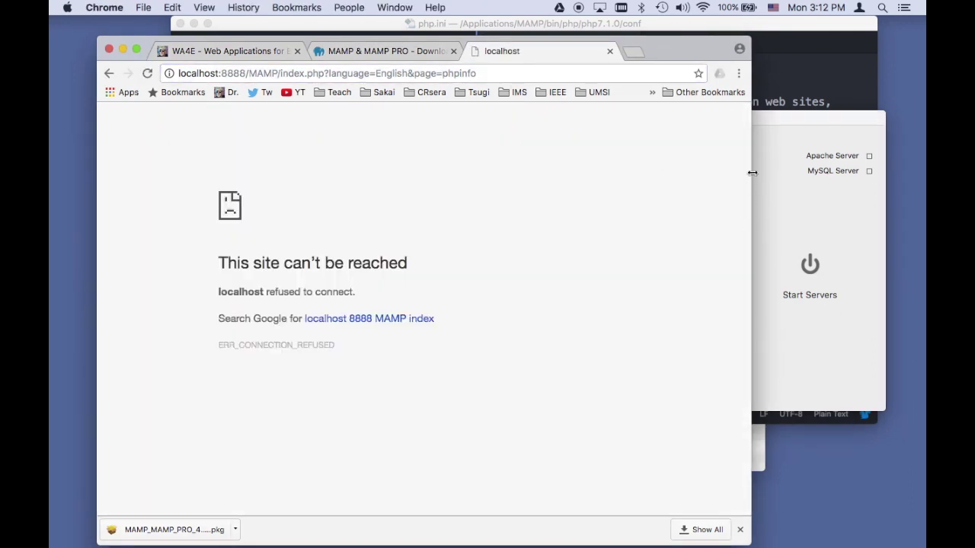
# Step: Start the MAMP servers again and open the phpInfo page from the WebStart page
pyautogui.click(778, 175)
pyautogui.click(807, 266)
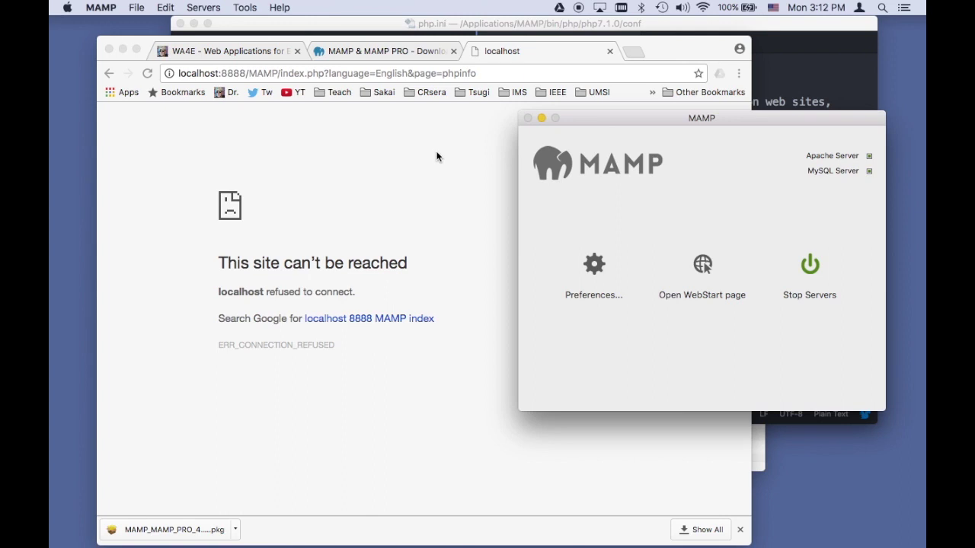
pyautogui.click(703, 266)
pyautogui.click(341, 142)
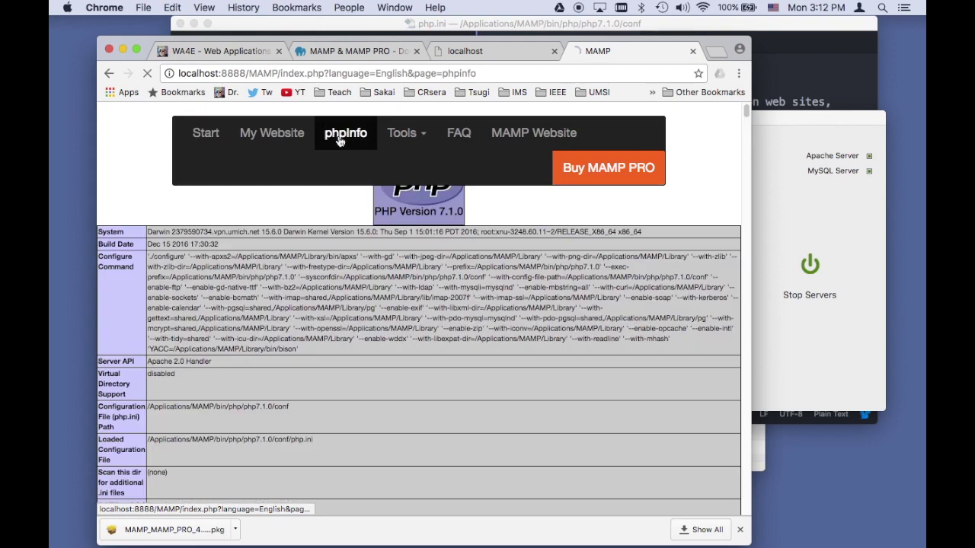
# Step: Close the unreachable localhost tab and the MAMP & MAMP PRO download tab
pyautogui.click(519, 52)
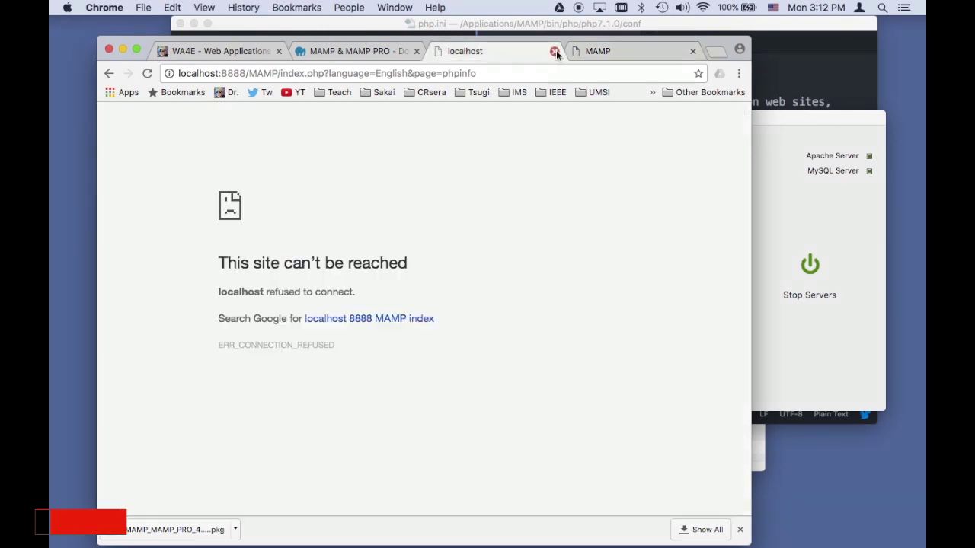
pyautogui.click(554, 51)
pyautogui.click(417, 51)
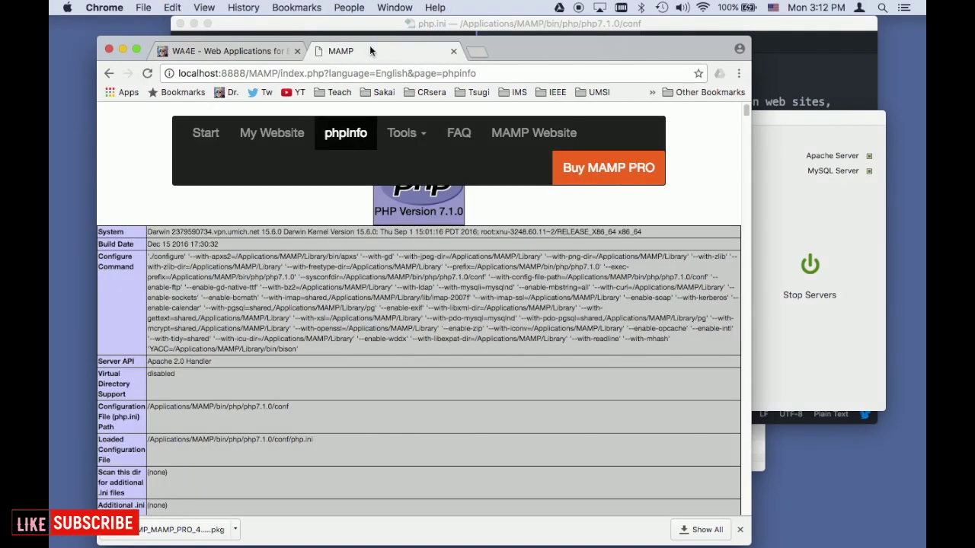
# Step: Search the phpInfo page for "displa" to check the display_errors and display_startup_errors values
pyautogui.scroll(-2, 417, 348)
pyautogui.scroll(-15, 417, 352)
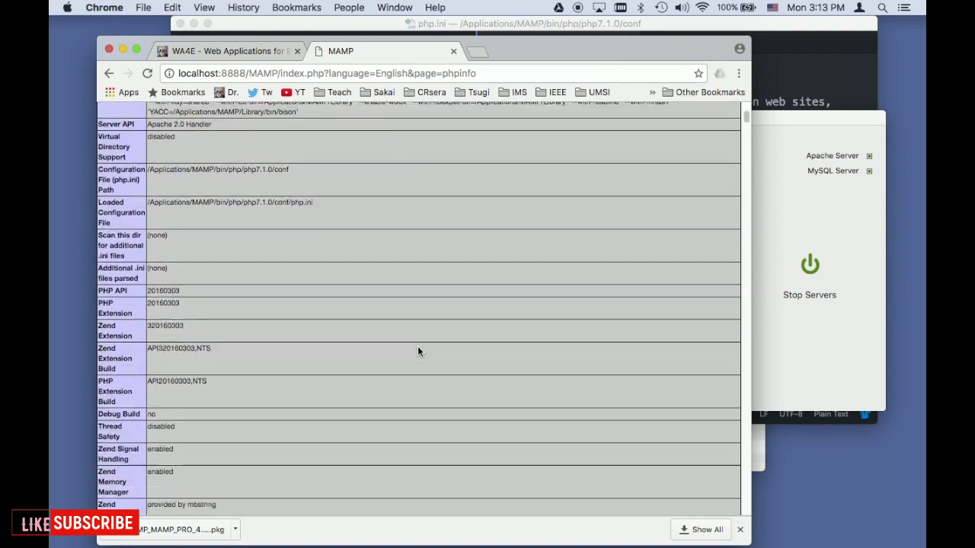
pyautogui.press('super+f')
pyautogui.write('displa')
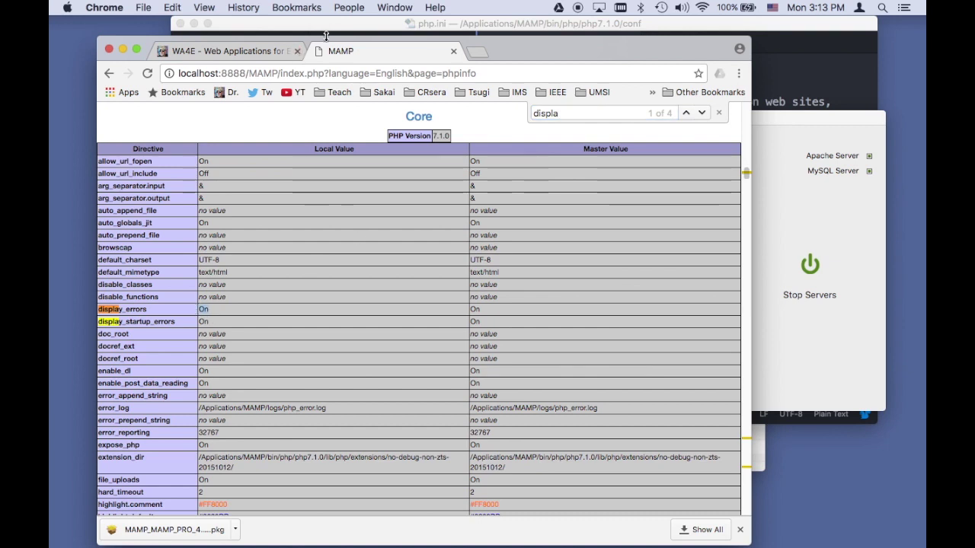
# Step: Open a blank Chrome tab, and switch to the empty untitled file in Atom with the find bar closed
pyautogui.click(475, 52)
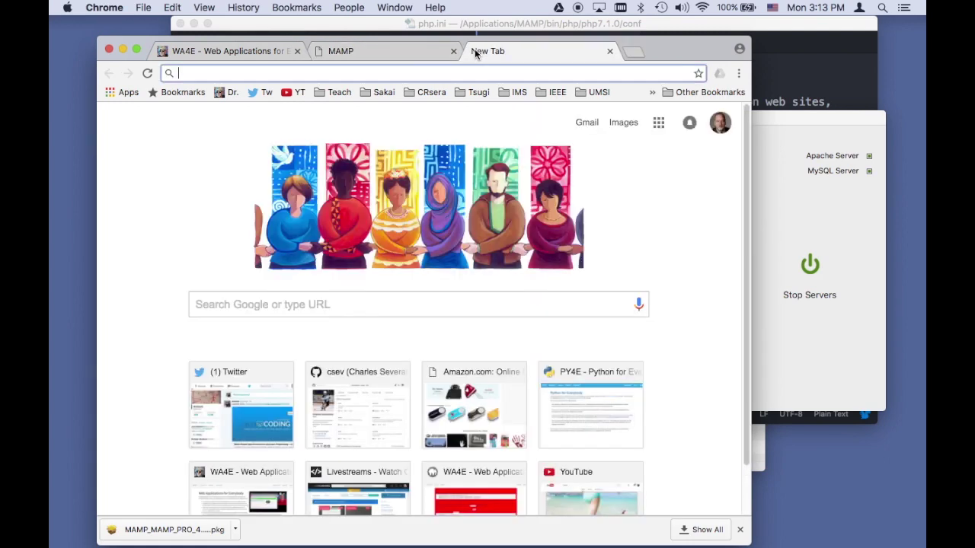
pyautogui.click(850, 84)
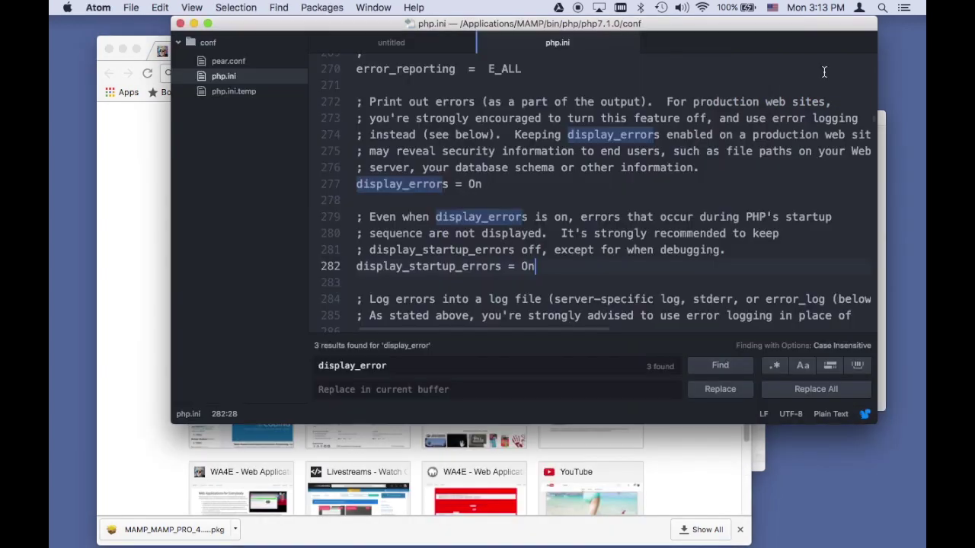
pyautogui.click(404, 42)
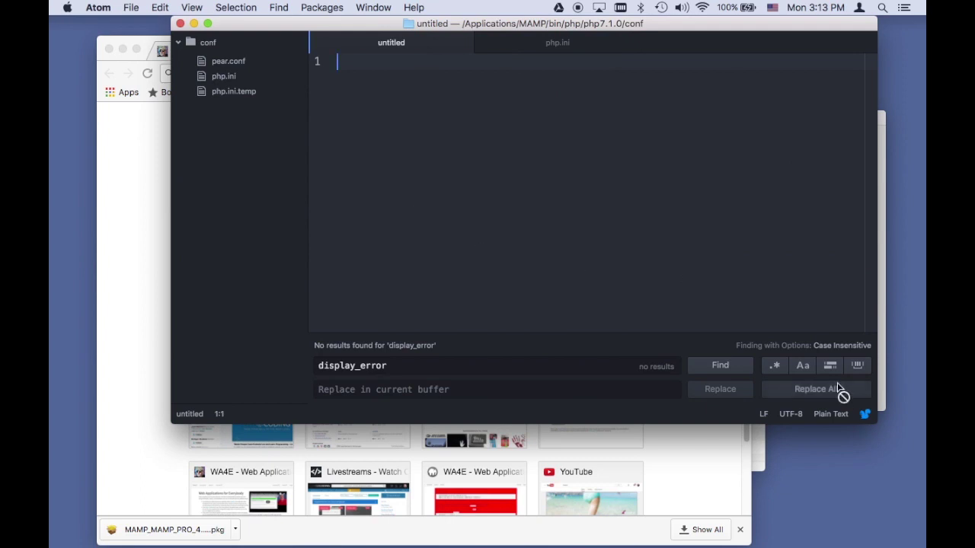
pyautogui.press('super+f')
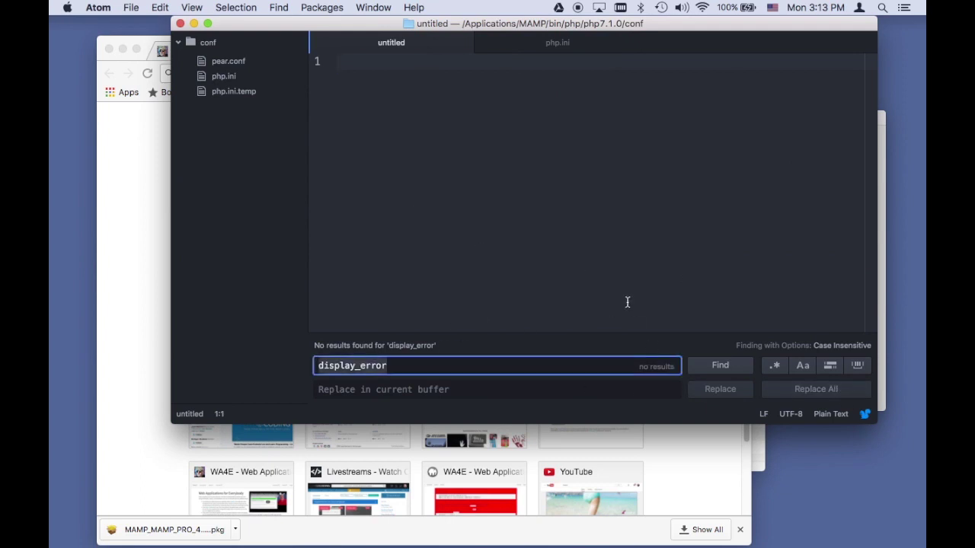
pyautogui.press('Escape')
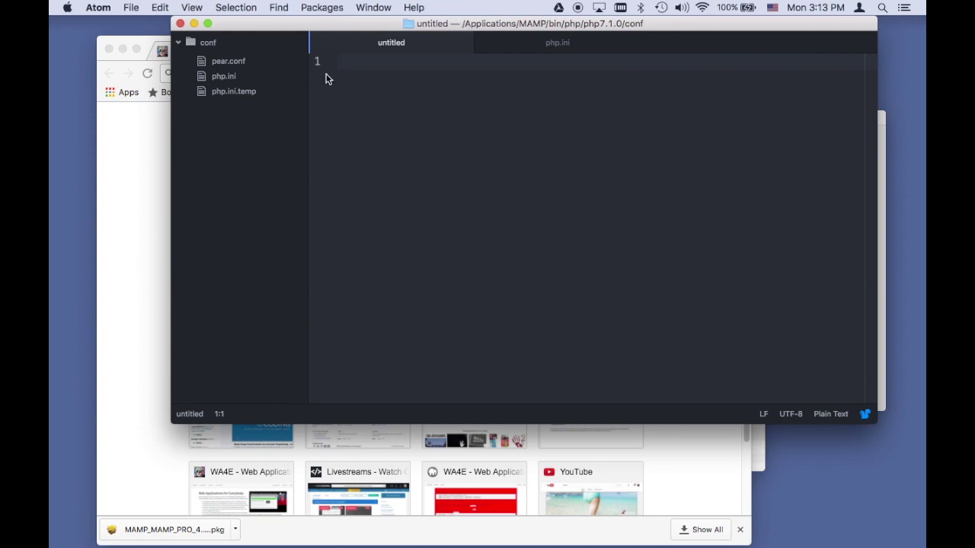
# Step: Write the line "<h1>Hello from my first web page<h1>" in the untitled file
pyautogui.write('<h1>Hwllo')
pyautogui.press('BackSpace')
pyautogui.press('BackSpace')
pyautogui.press('BackSpace')
pyautogui.press('BackSpace')
pyautogui.write('ellow from')
pyautogui.press('BackSpace')
pyautogui.press('BackSpace')
pyautogui.press('BackSpace')
pyautogui.press('BackSpace')
pyautogui.press('BackSpace')
pyautogui.press('BackSpace')
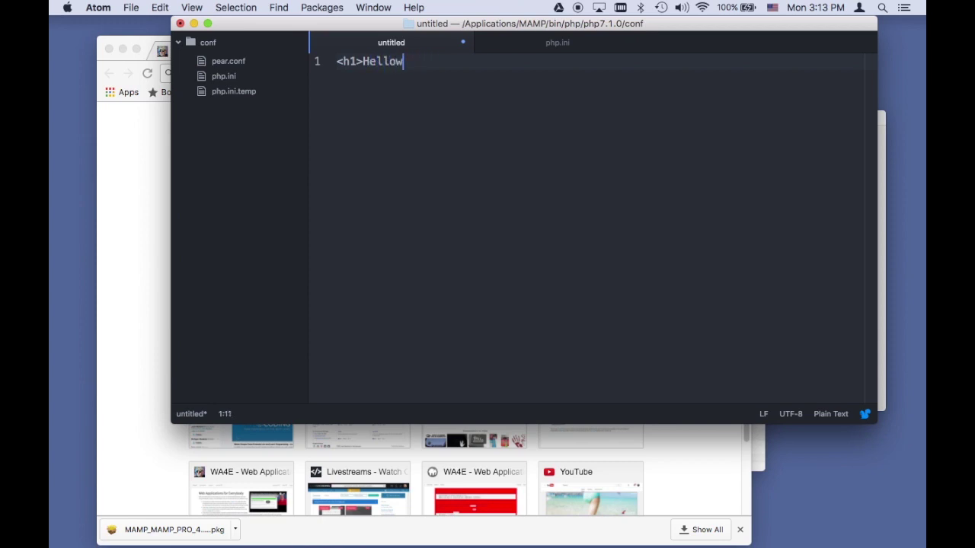
pyautogui.write('from my fir')
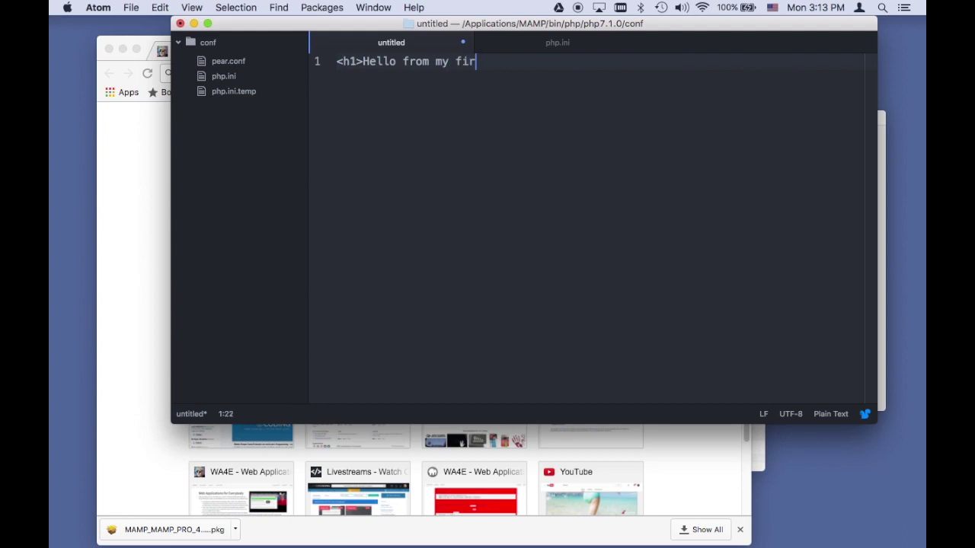
pyautogui.write('st web page<')
pyautogui.write('h1>')
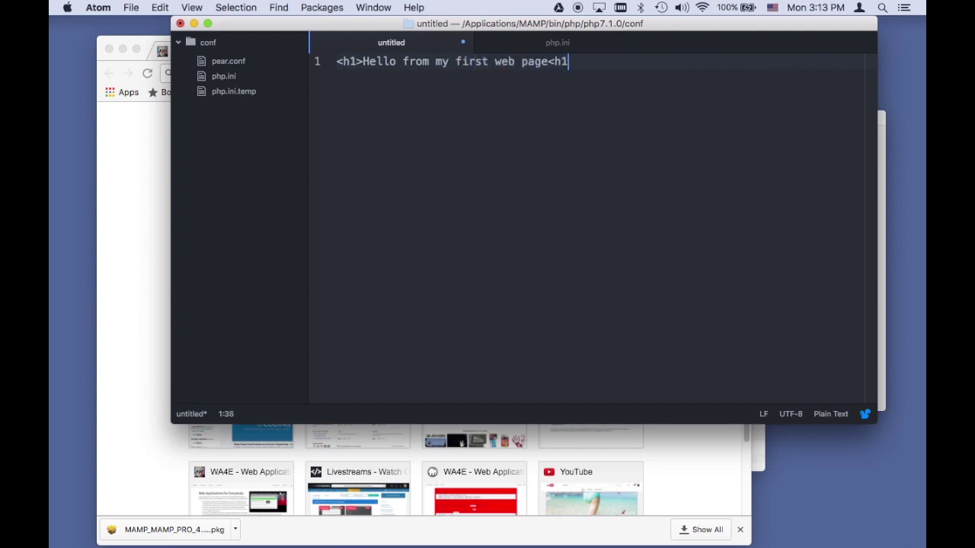
# Step: Switch to Chrome, load the localhost:8888 root page in the MAMP tab, and make the browser window smaller
pyautogui.click(147, 373)
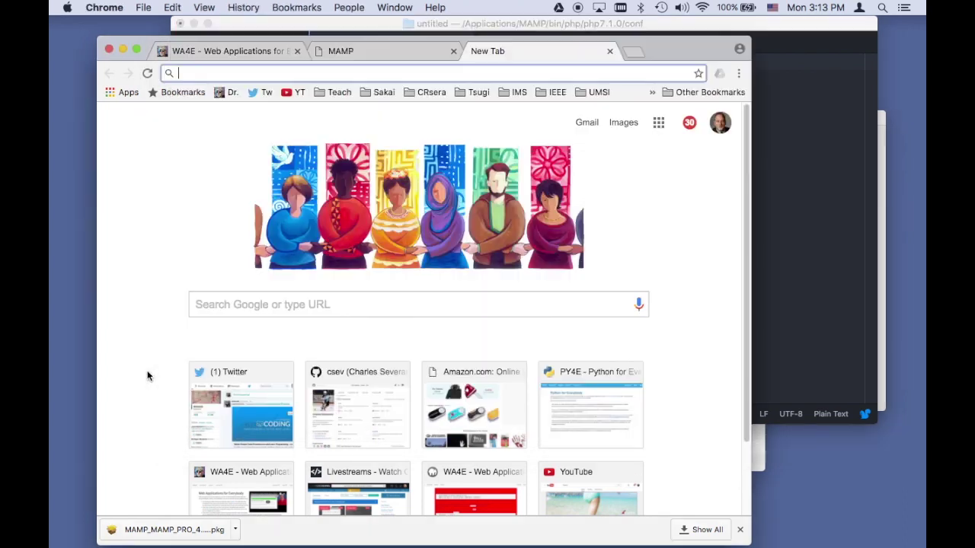
pyautogui.click(341, 51)
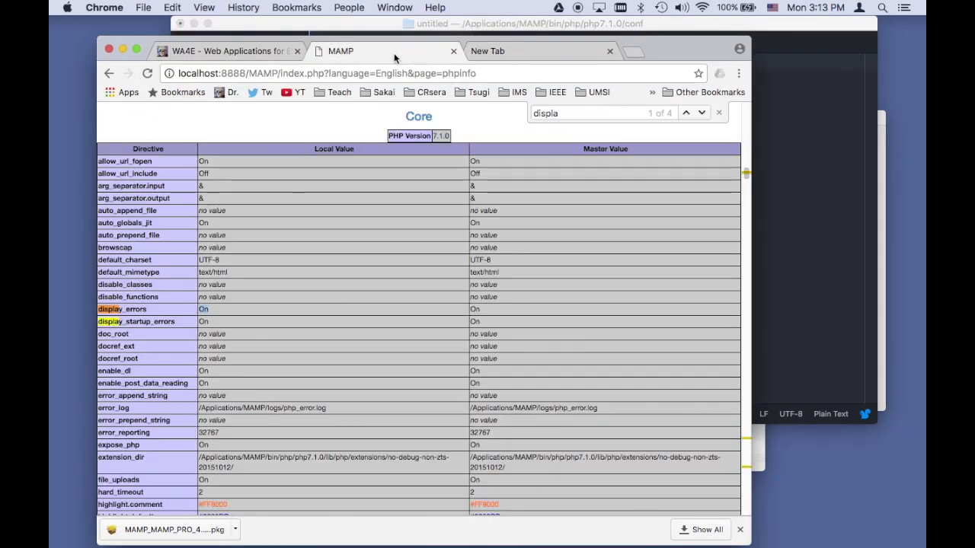
pyautogui.moveTo(249, 76); pyautogui.dragTo(480, 74)
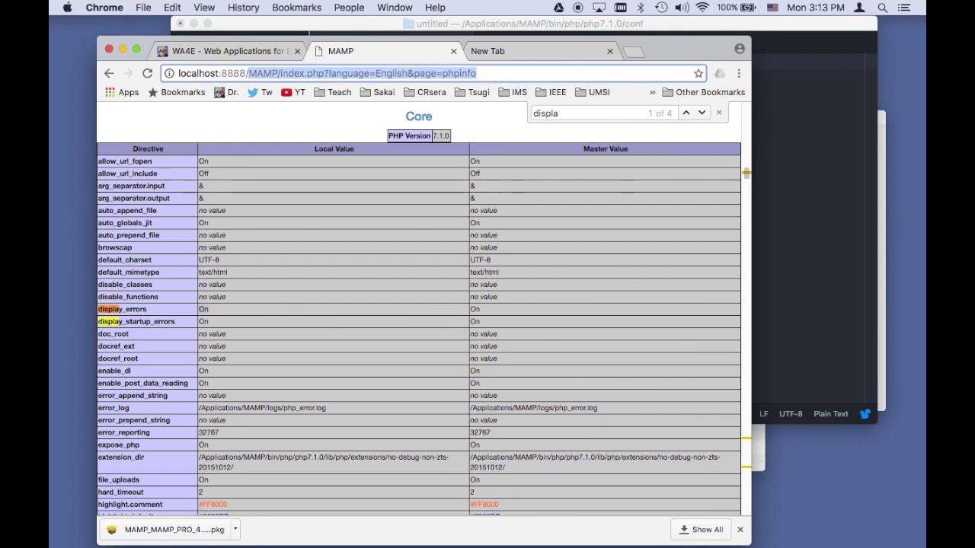
pyautogui.press('BackSpace')
pyautogui.press('Return')
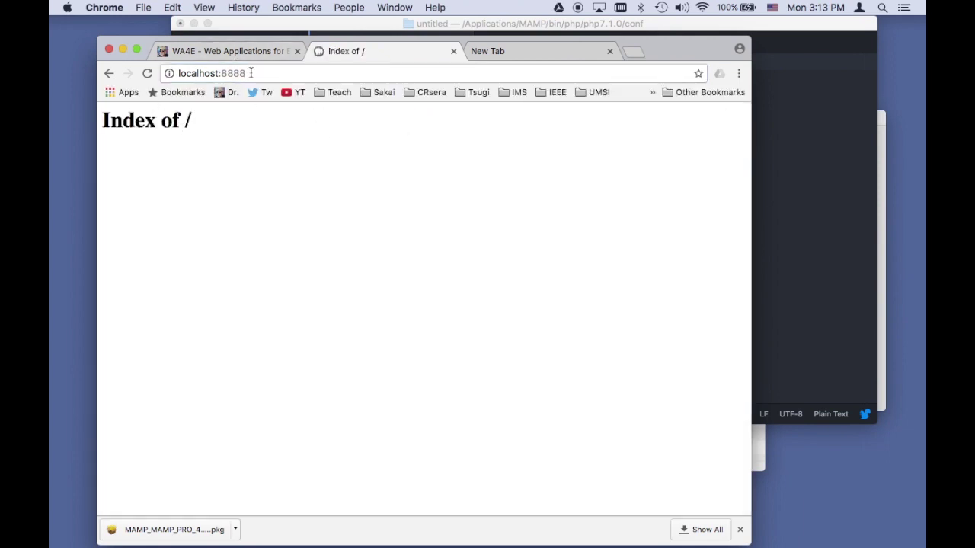
pyautogui.moveTo(749, 542); pyautogui.dragTo(681, 455)
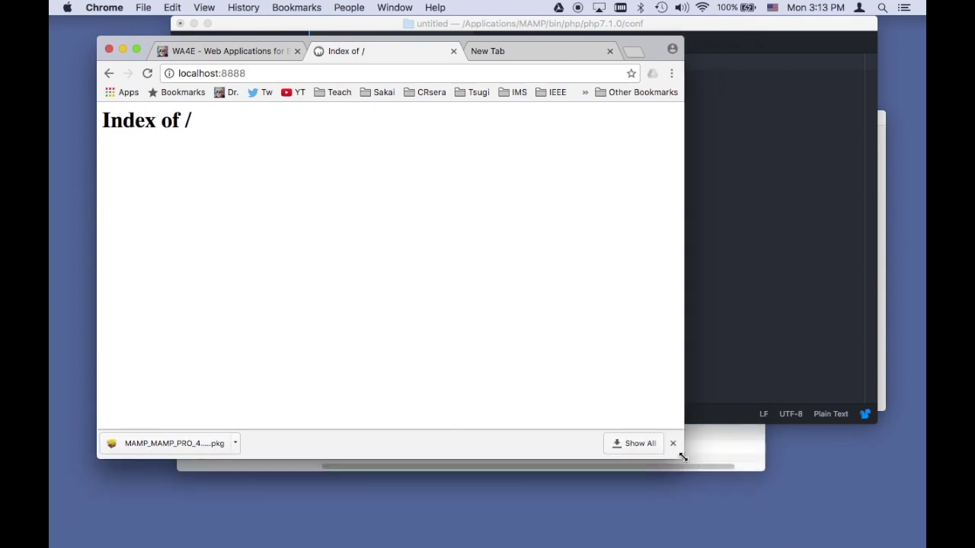
# Step: Switch to Finder and open the htdocs folder inside Applications/MAMP on Mac HD
pyautogui.click(754, 352)
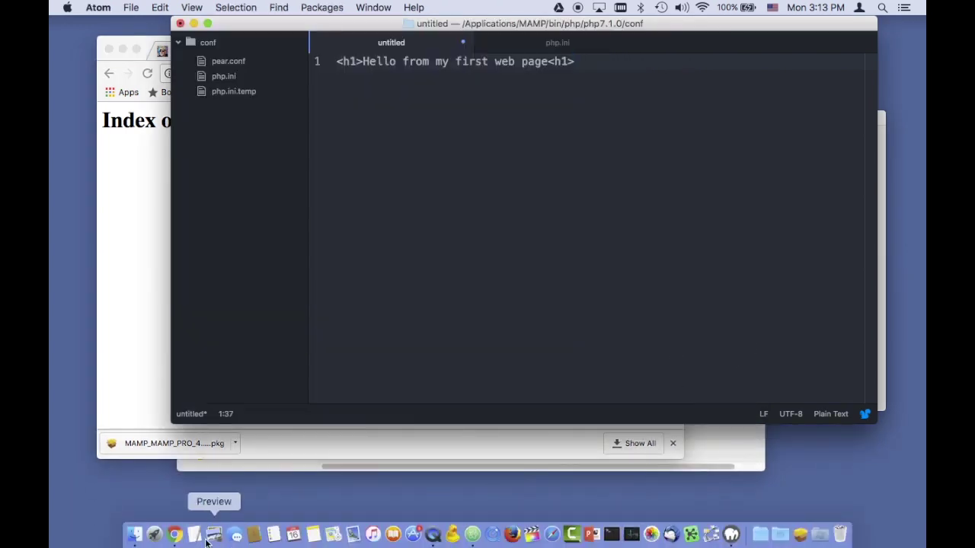
pyautogui.click(138, 531)
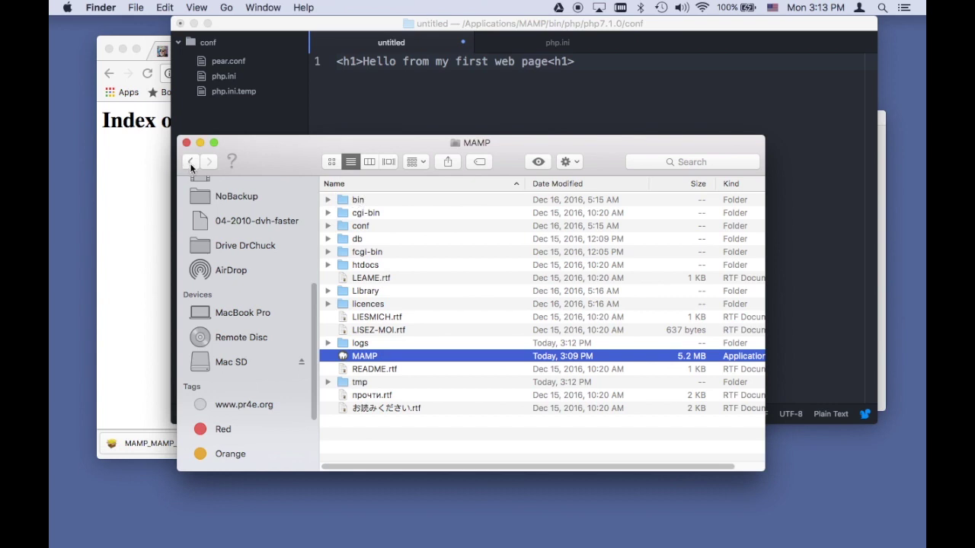
pyautogui.scroll(-5, 251, 333)
pyautogui.scroll(10, 251, 330)
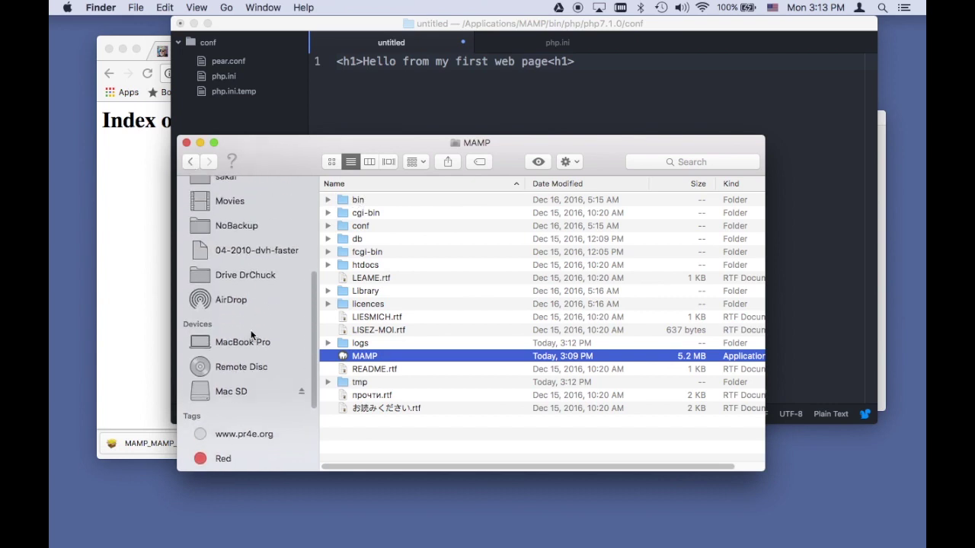
pyautogui.scroll(-10, 250, 331)
pyautogui.scroll(3, 250, 333)
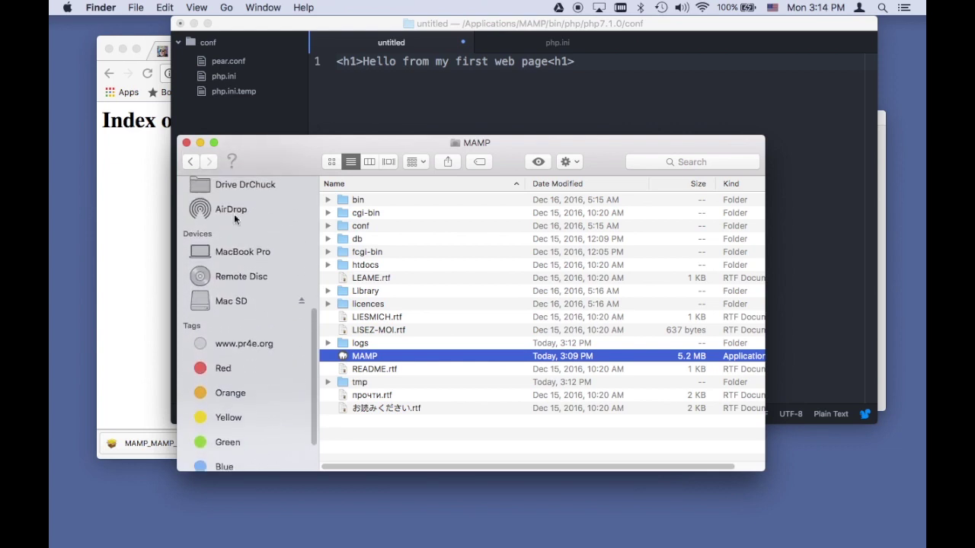
pyautogui.click(240, 253)
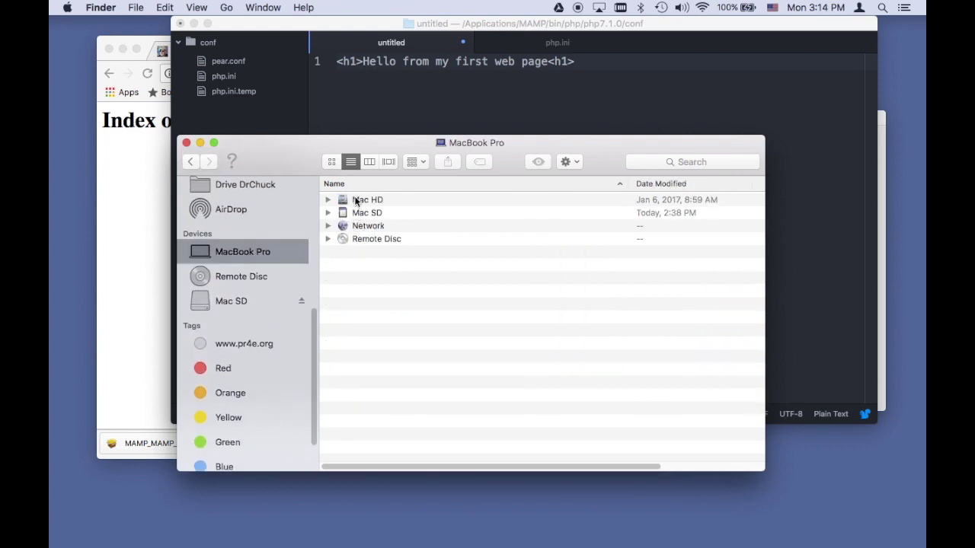
pyautogui.doubleClick(358, 199)
pyautogui.doubleClick(370, 199)
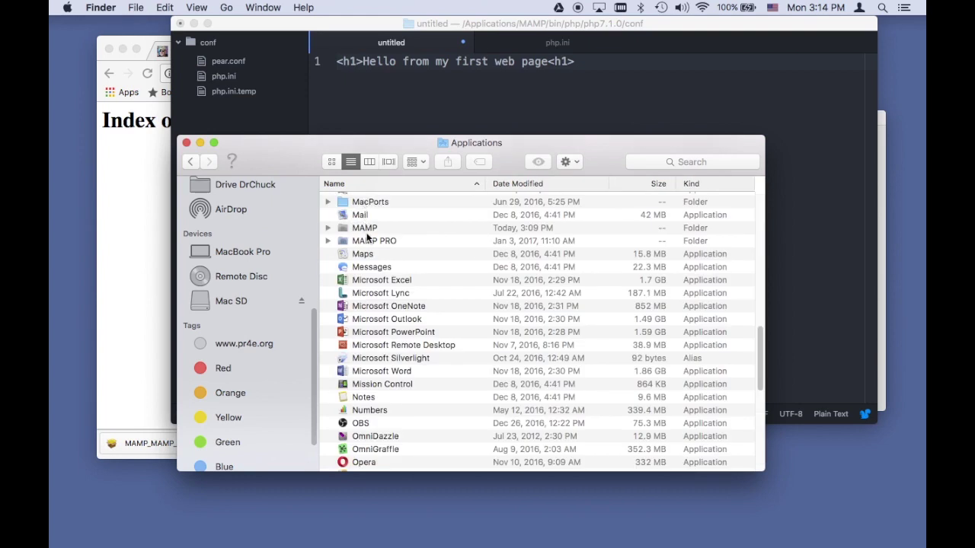
pyautogui.doubleClick(369, 229)
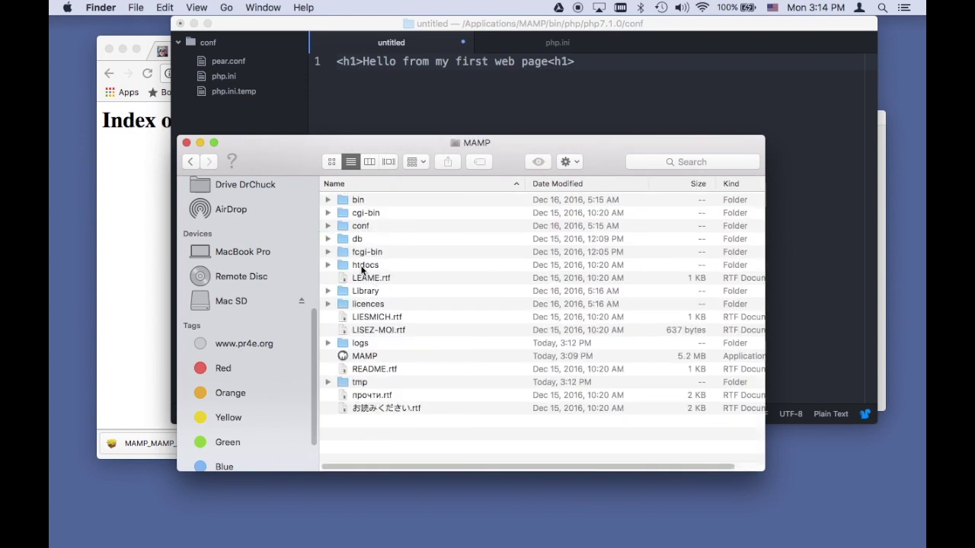
pyautogui.click(363, 265)
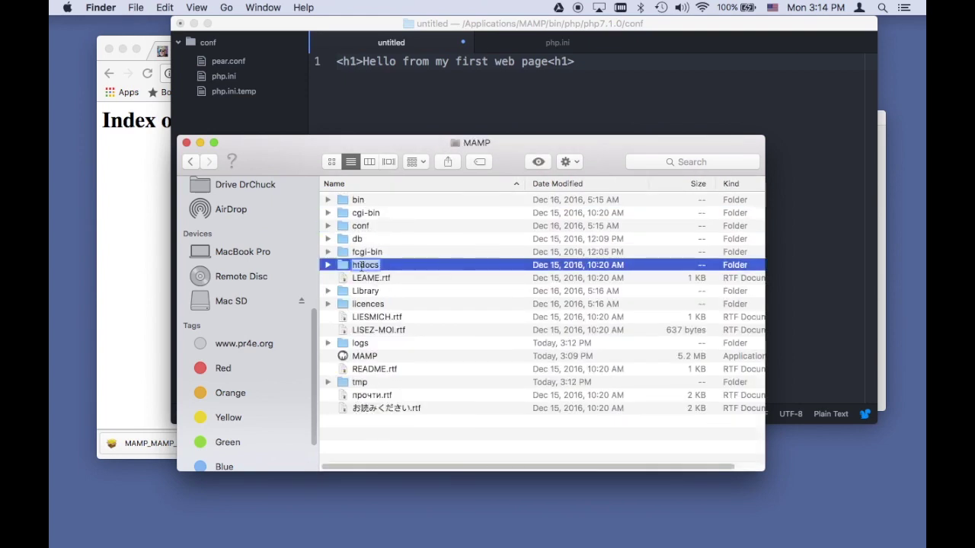
pyautogui.doubleClick(363, 267)
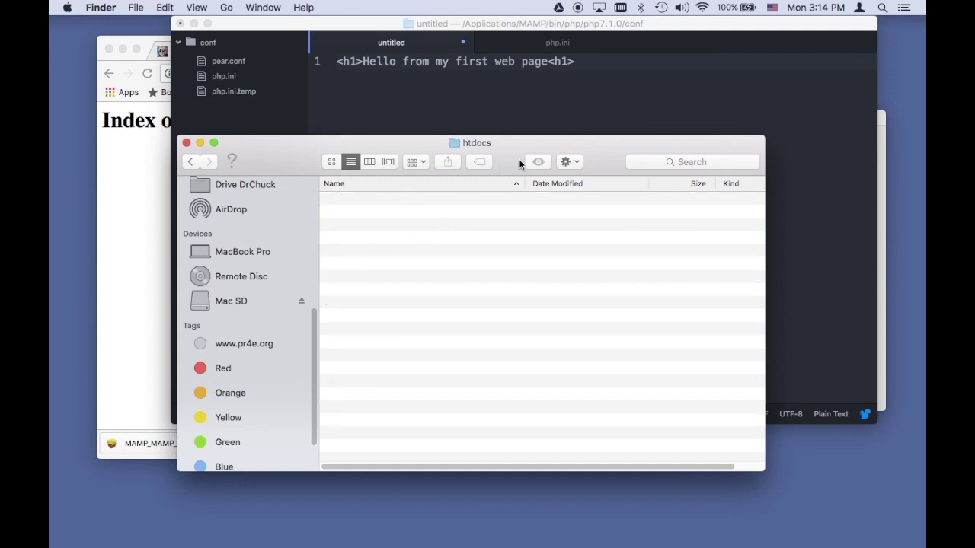
# Step: Start Save As for the untitled file in Atom and choose MAMP's htdocs folder as the location
pyautogui.click(376, 76)
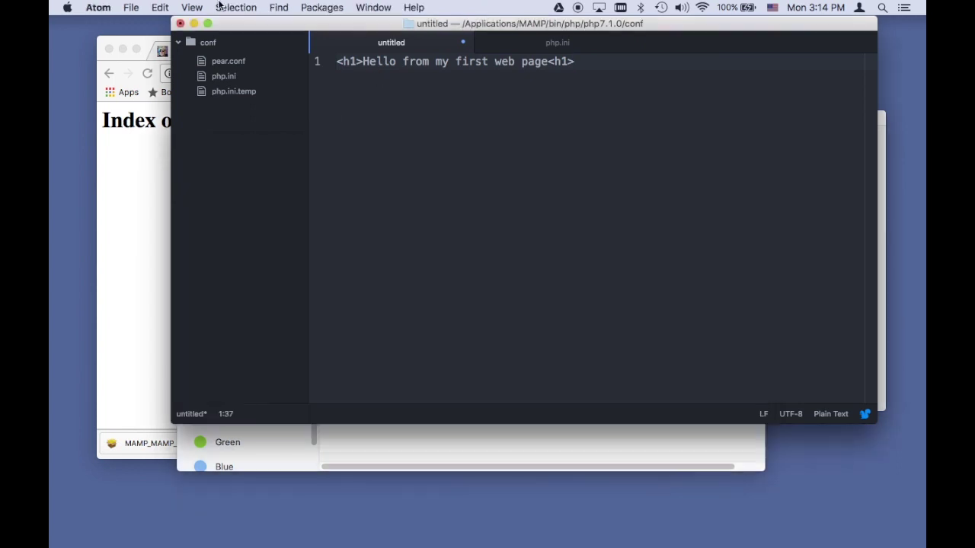
pyautogui.click(133, 7)
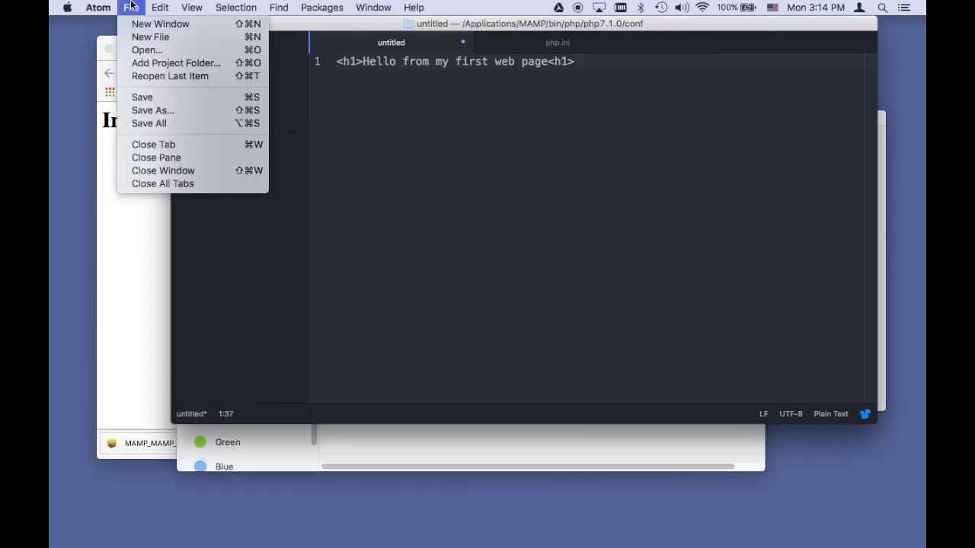
pyautogui.click(204, 112)
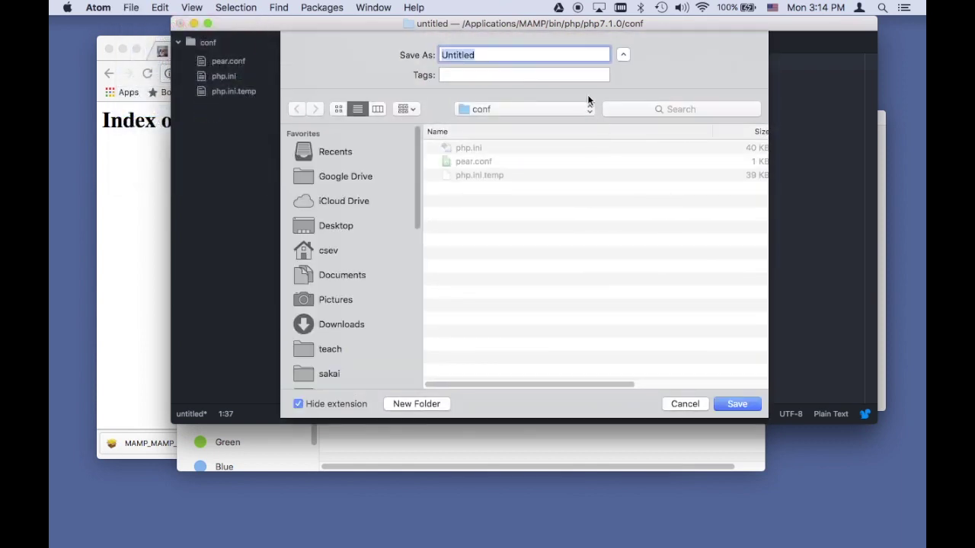
pyautogui.click(587, 109)
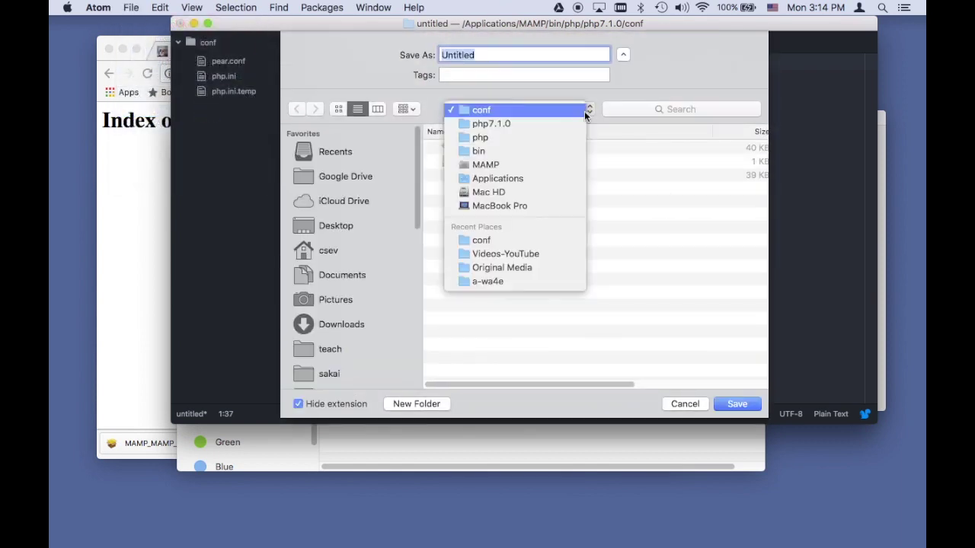
pyautogui.click(569, 163)
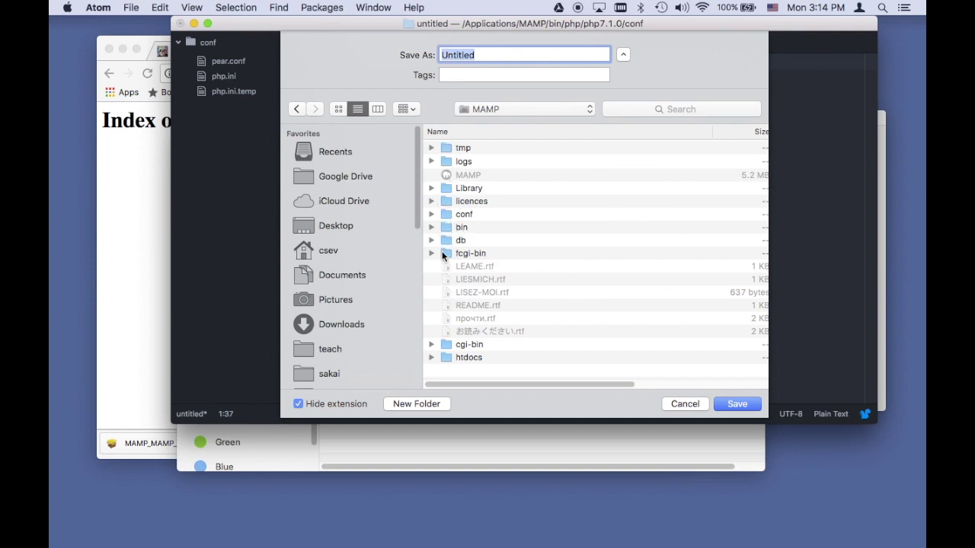
pyautogui.doubleClick(447, 358)
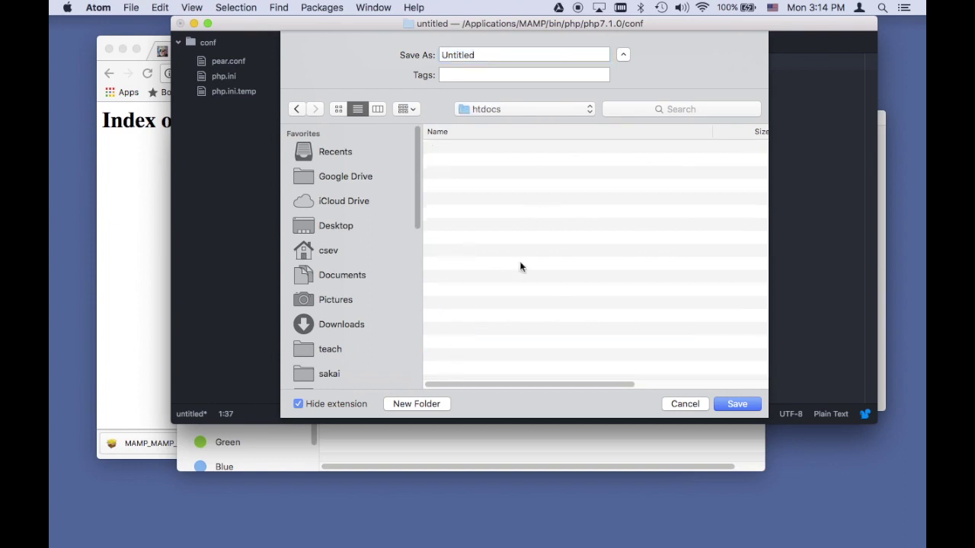
# Step: Create a new folder named "first" inside htdocs from the save dialog
pyautogui.click(421, 406)
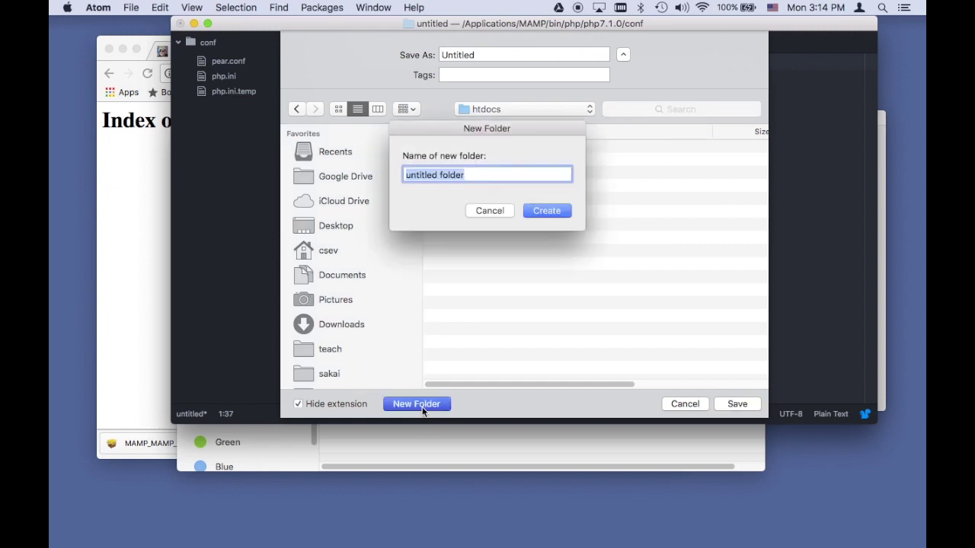
pyautogui.write('first')
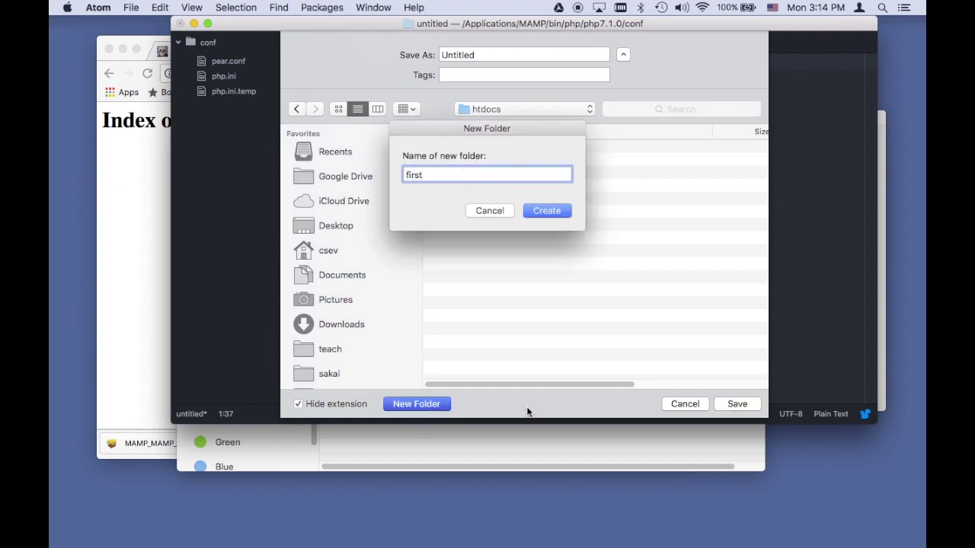
pyautogui.click(555, 205)
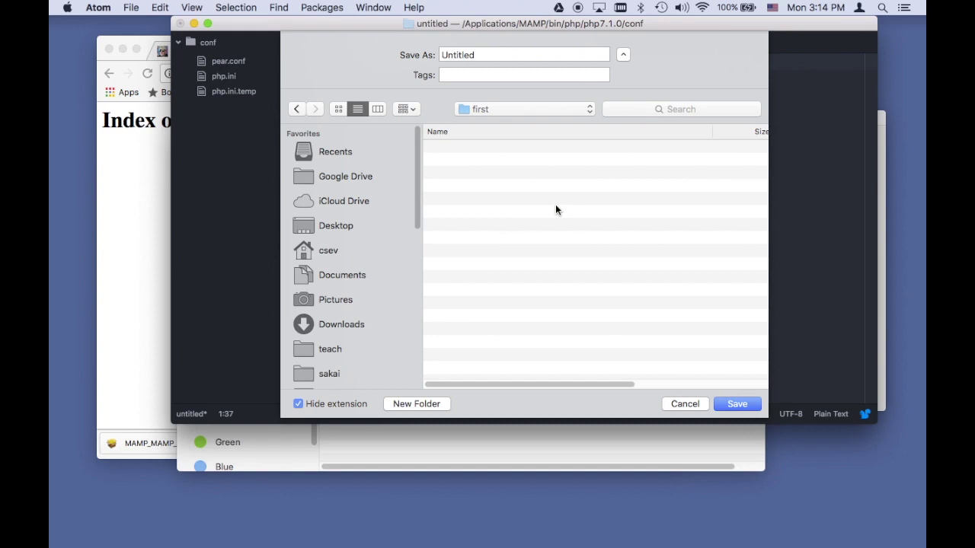
# Step: Name the file index.php and save it in the "first" folder
pyautogui.click(489, 54)
pyautogui.moveTo(479, 55); pyautogui.dragTo(441, 55)
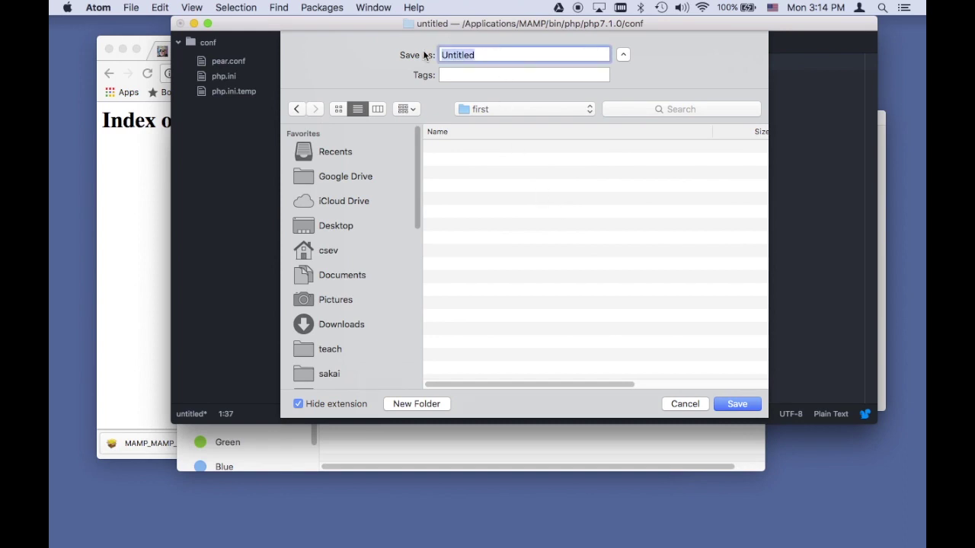
pyautogui.write('index.php')
pyautogui.click(735, 404)
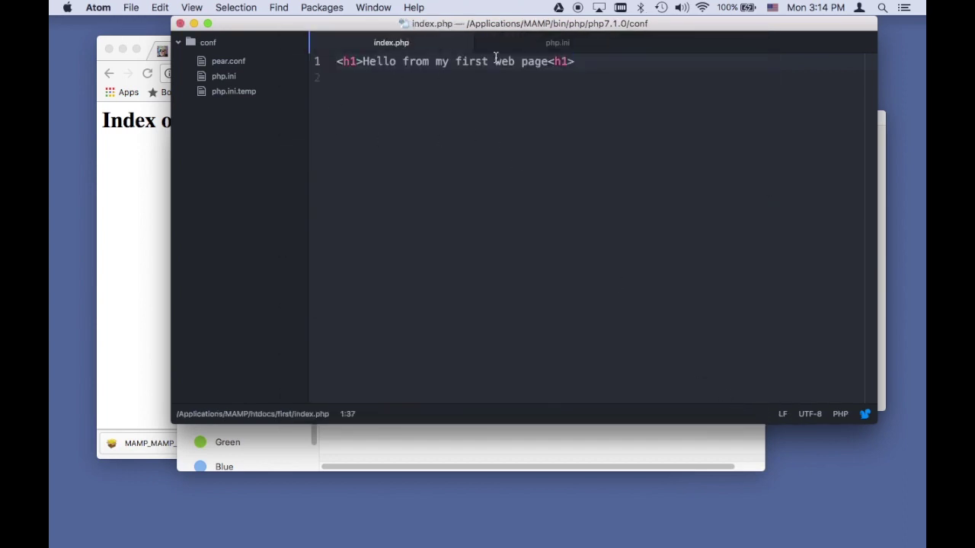
# Step: Switch to Chrome, reload localhost:8888, and open the first/ page from the index listing
pyautogui.click(149, 191)
pyautogui.click(290, 73)
pyautogui.press('Return')
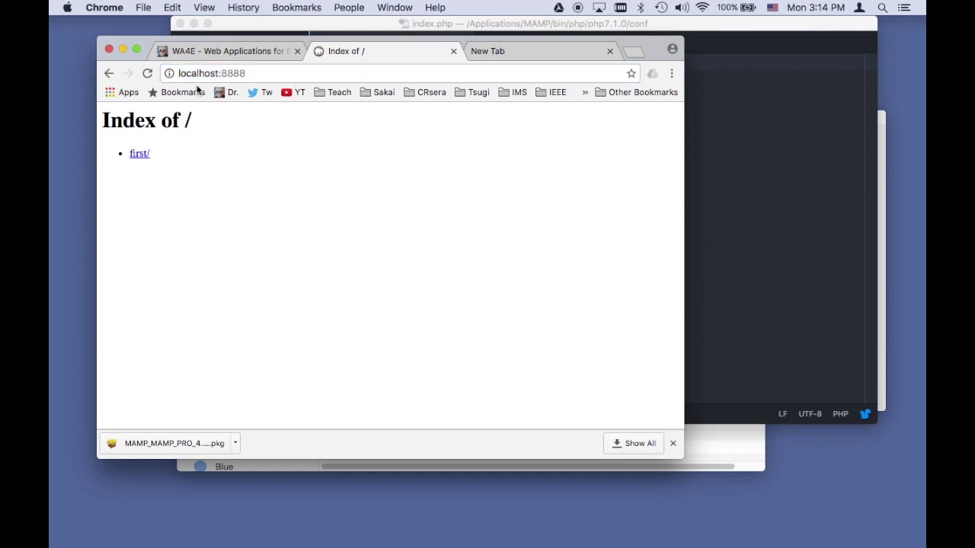
pyautogui.click(139, 155)
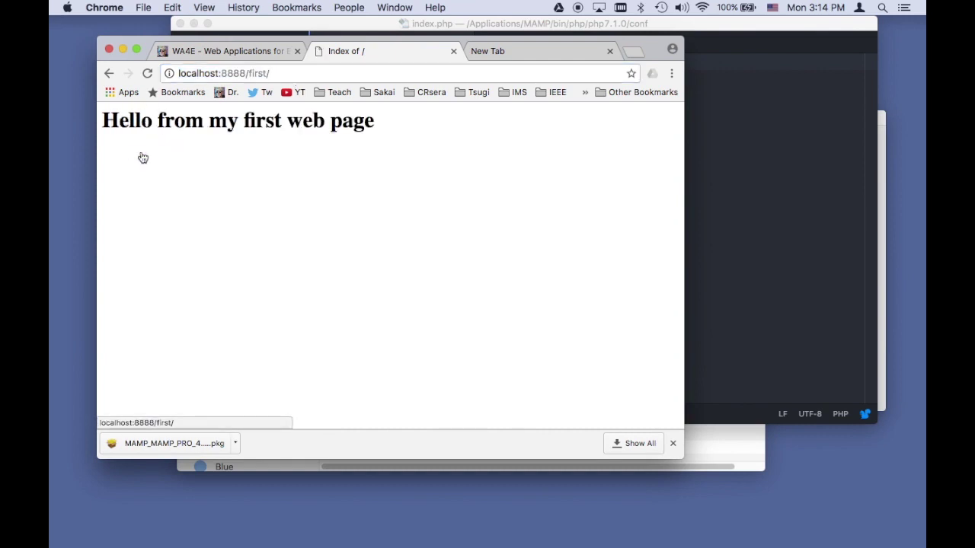
# Step: Load localhost:8888/first/index.php explicitly to view the first web page, and return to the WA4E site
pyautogui.click(281, 75)
pyautogui.press('Right')
pyautogui.write('indx.')
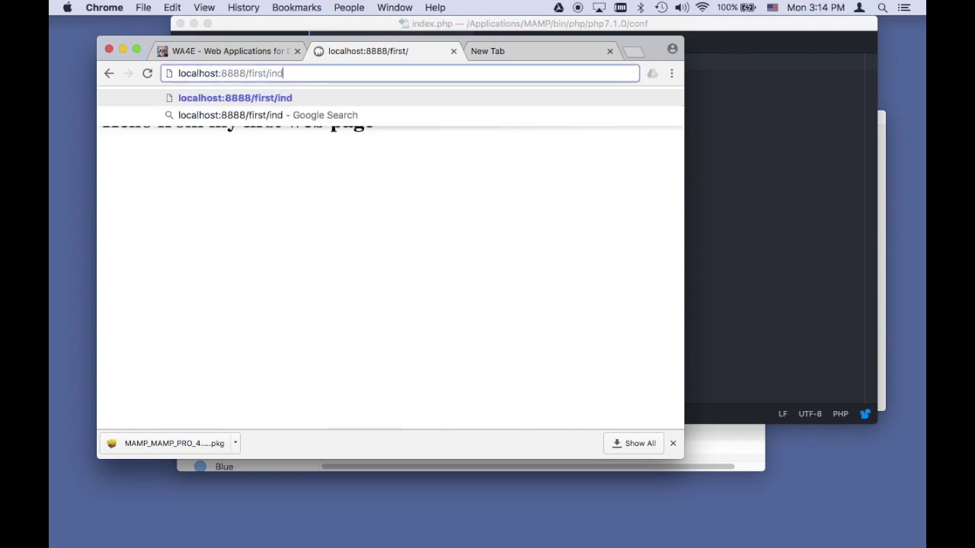
pyautogui.press('BackSpace')
pyautogui.write('e')
pyautogui.press('BackSpace')
pyautogui.press('BackSpace')
pyautogui.write('ex')
pyautogui.press('BackSpace')
pyautogui.write('d')
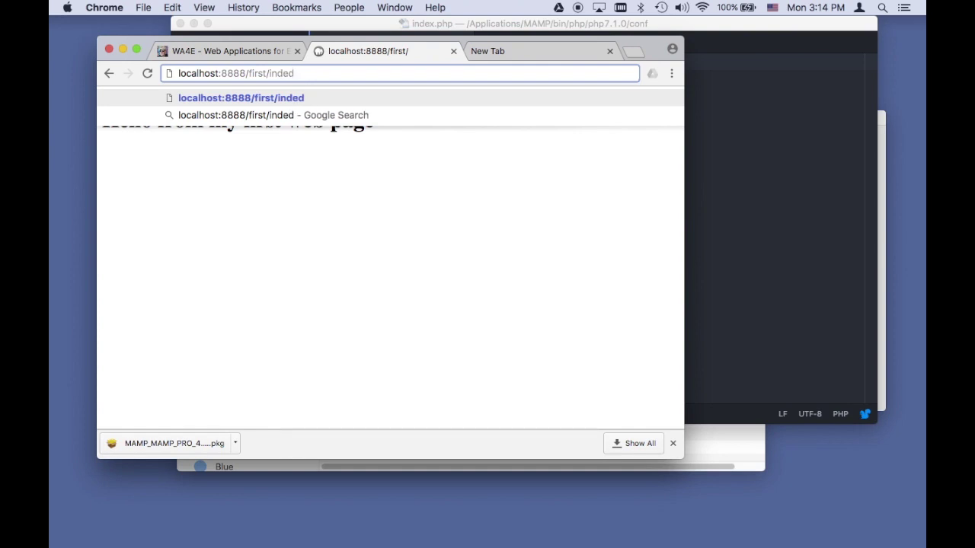
pyautogui.press('BackSpace')
pyautogui.write('x.php')
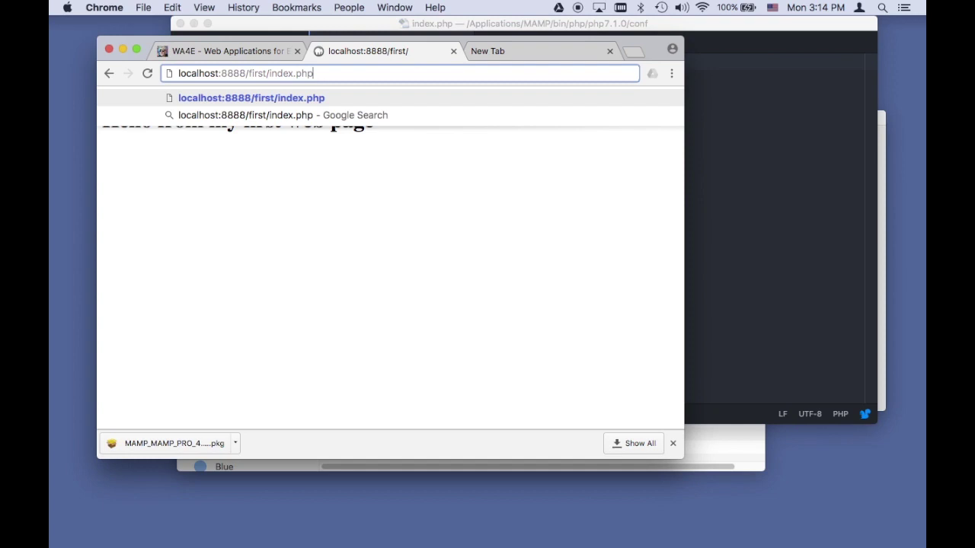
pyautogui.press('Return')
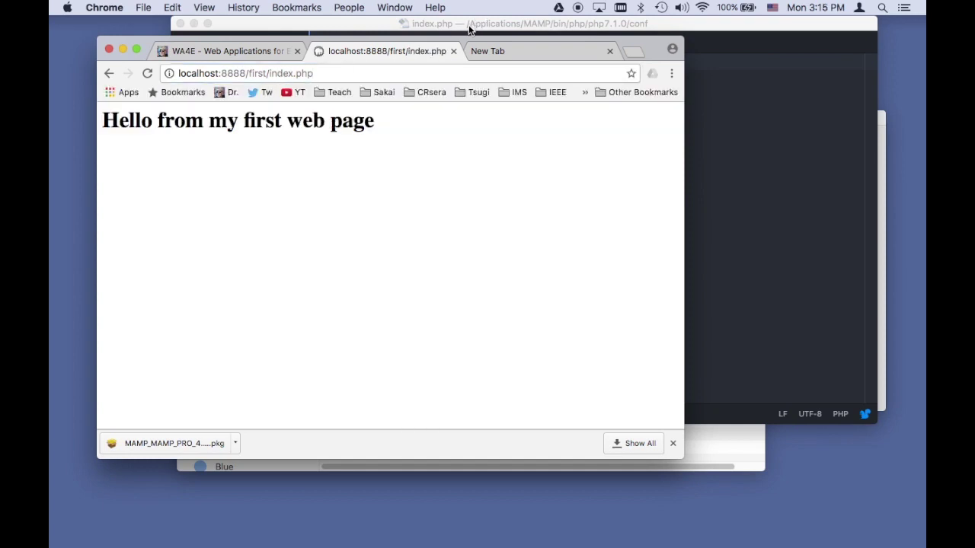
pyautogui.click(258, 54)
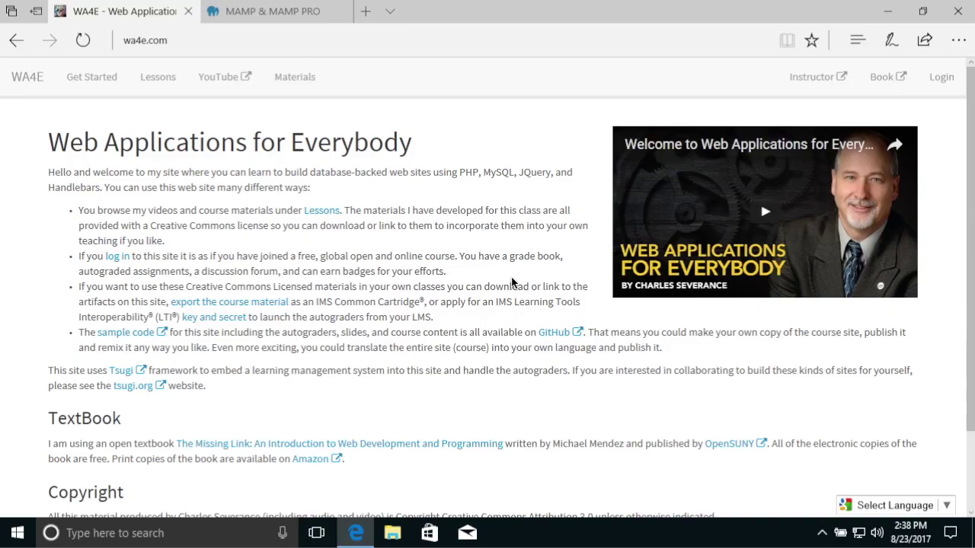
# Step: In Edge on Windows, download and run the MAMP & MAMP PRO 3.3.1 installer, allowing device changes and using English as setup language
pyautogui.click(259, 14)
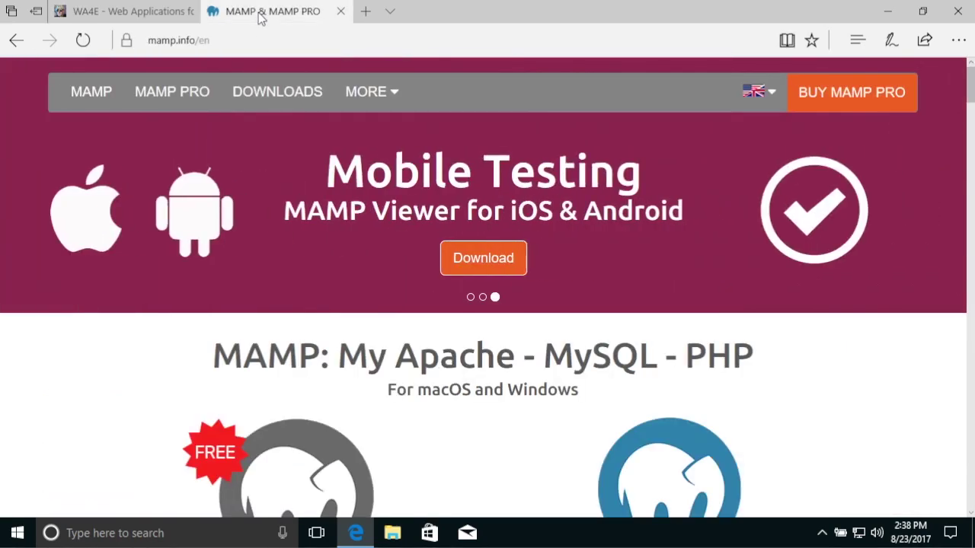
pyautogui.click(282, 91)
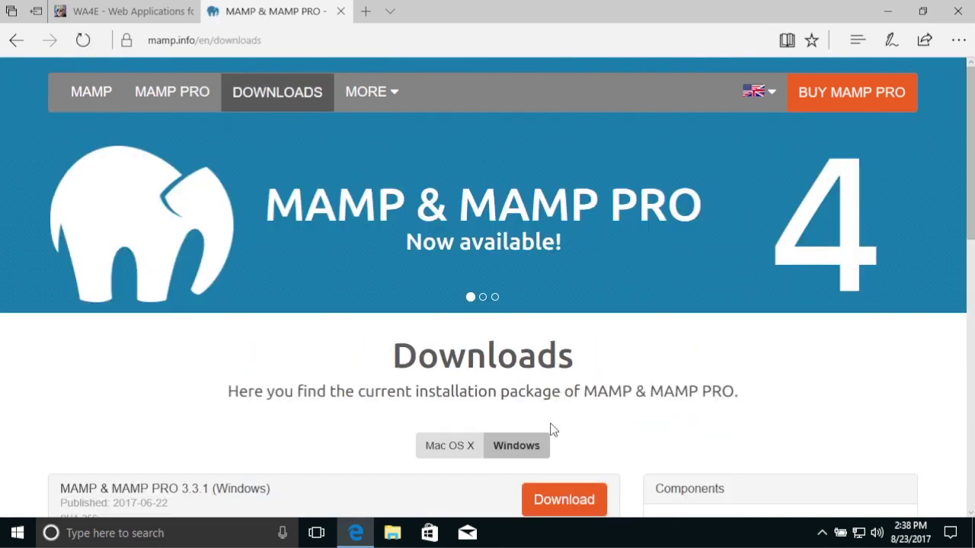
pyautogui.click(557, 496)
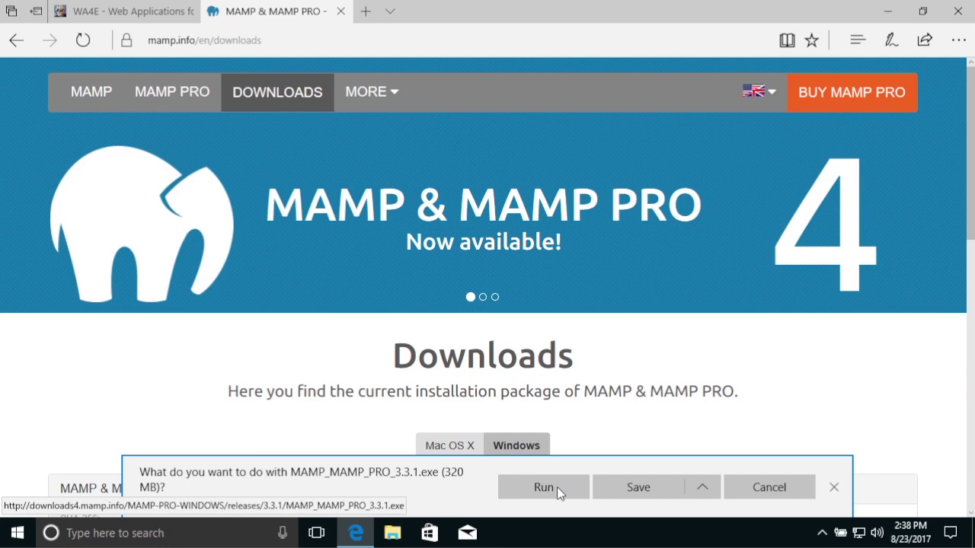
pyautogui.click(557, 486)
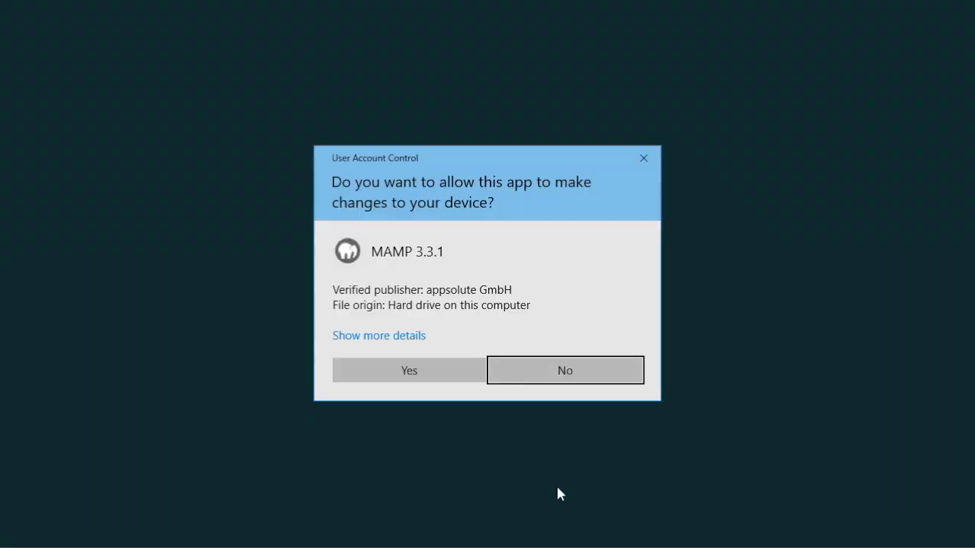
pyautogui.click(430, 373)
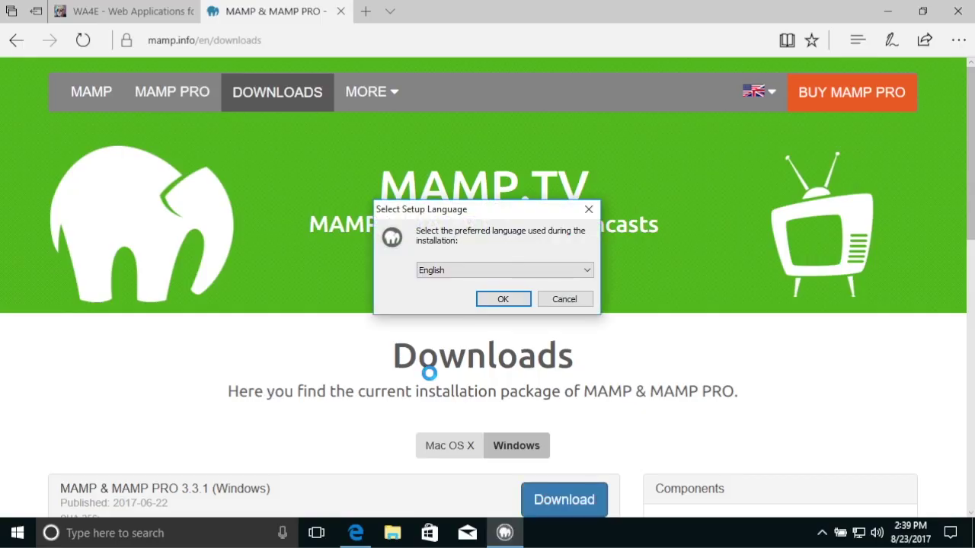
pyautogui.click(505, 300)
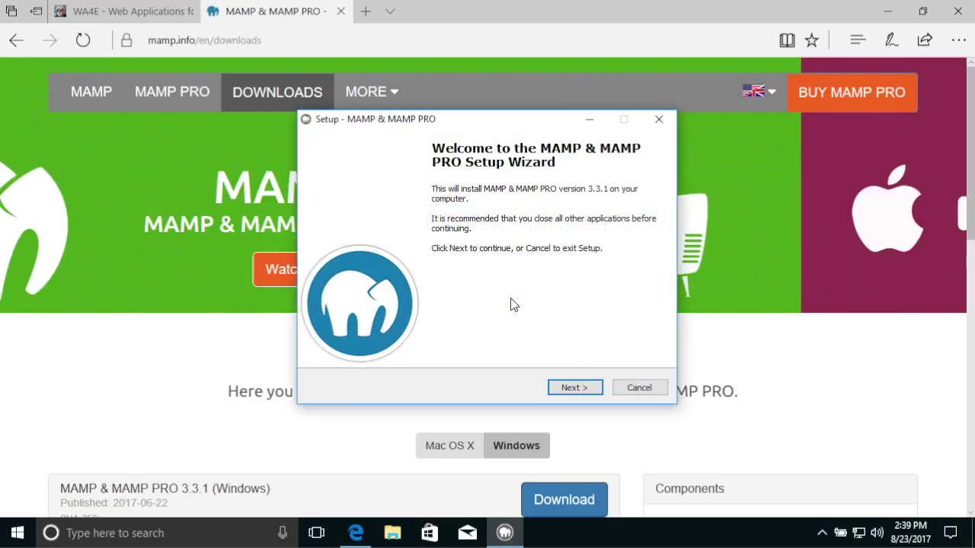
# Step: Exclude MAMP PRO from the installation and accept the license agreement in the setup wizard
pyautogui.click(575, 387)
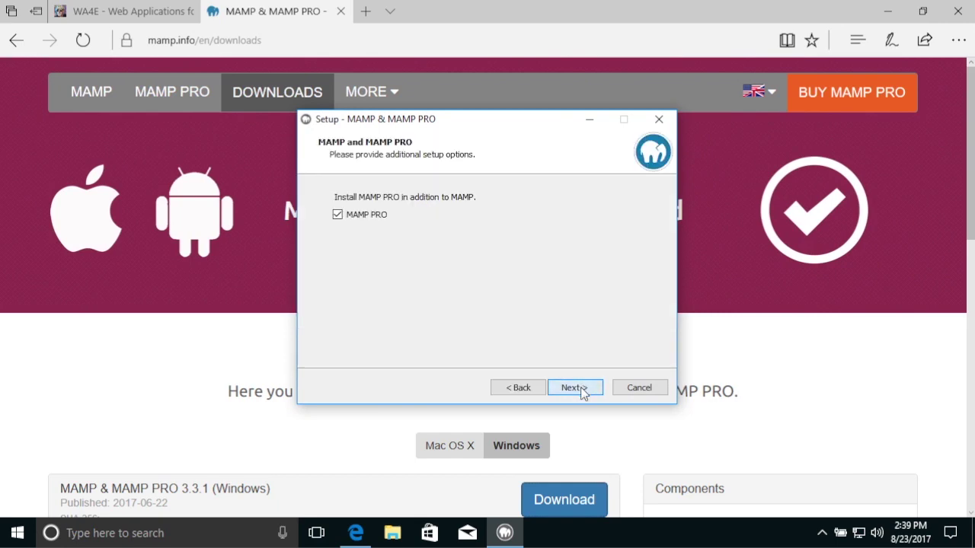
pyautogui.click(344, 217)
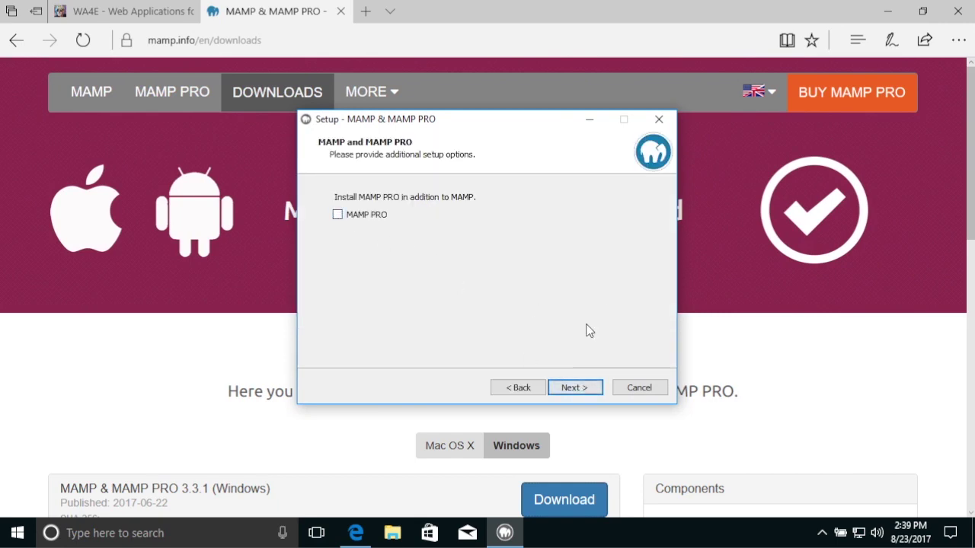
pyautogui.click(583, 388)
pyautogui.click(372, 341)
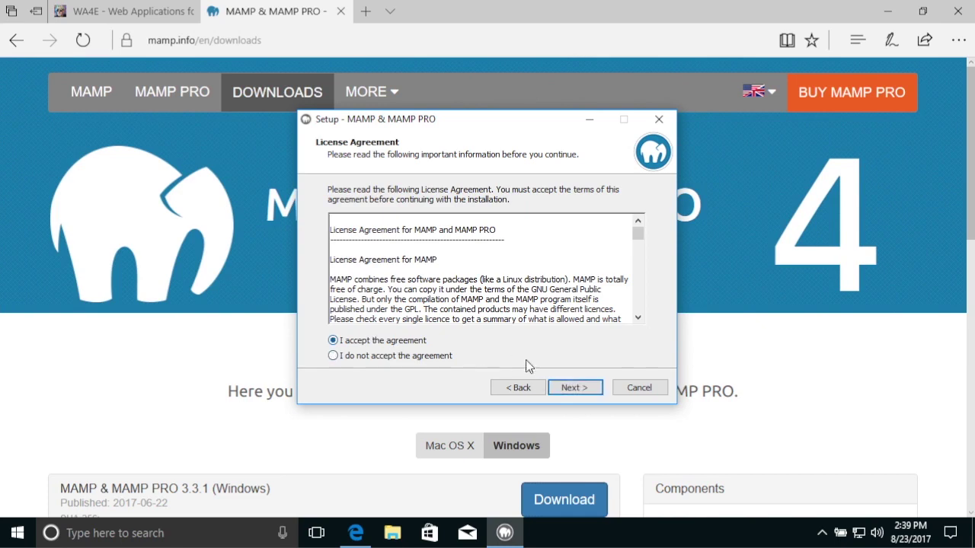
pyautogui.click(574, 390)
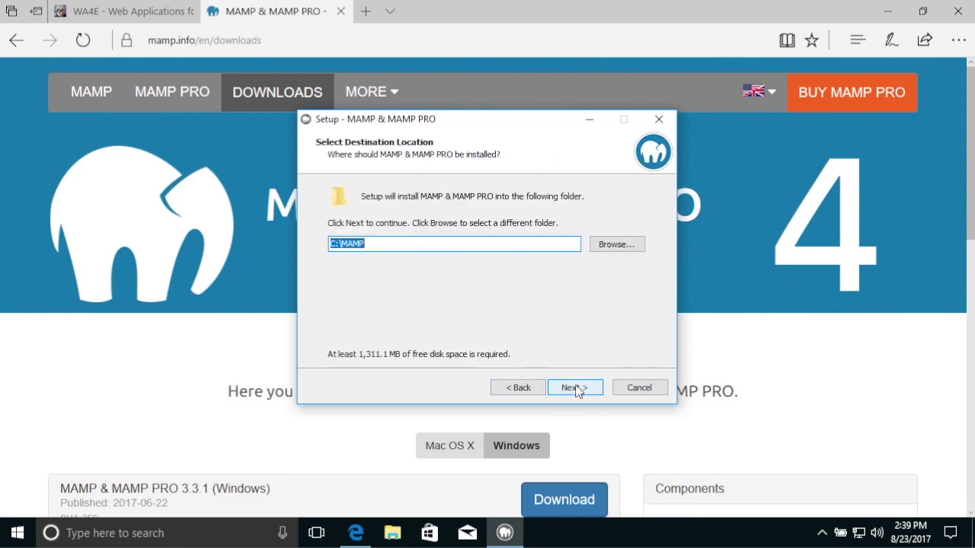
# Step: Install MAMP into C:\MAMP with the Start Menu folder MAMP and a desktop icon, and finish the setup
pyautogui.click(623, 248)
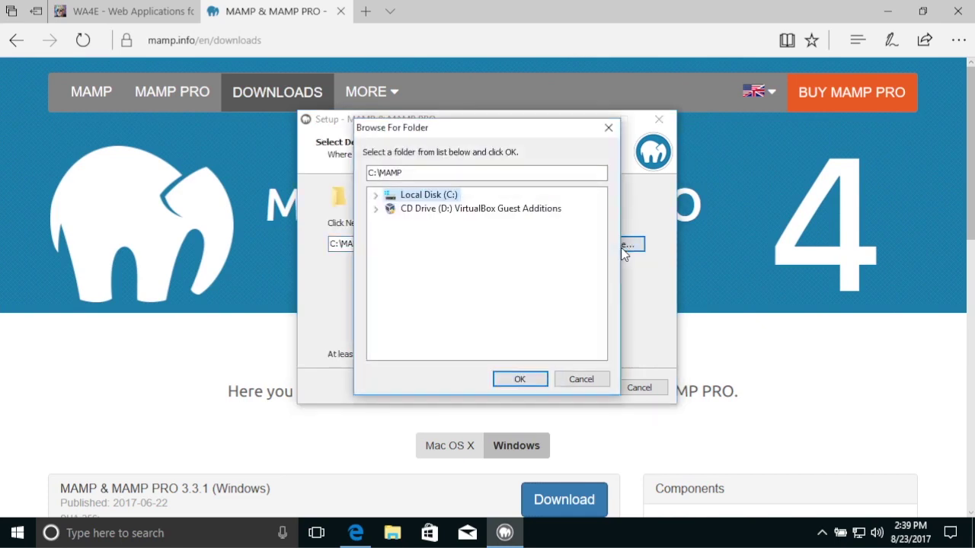
pyautogui.click(527, 382)
pyautogui.click(574, 389)
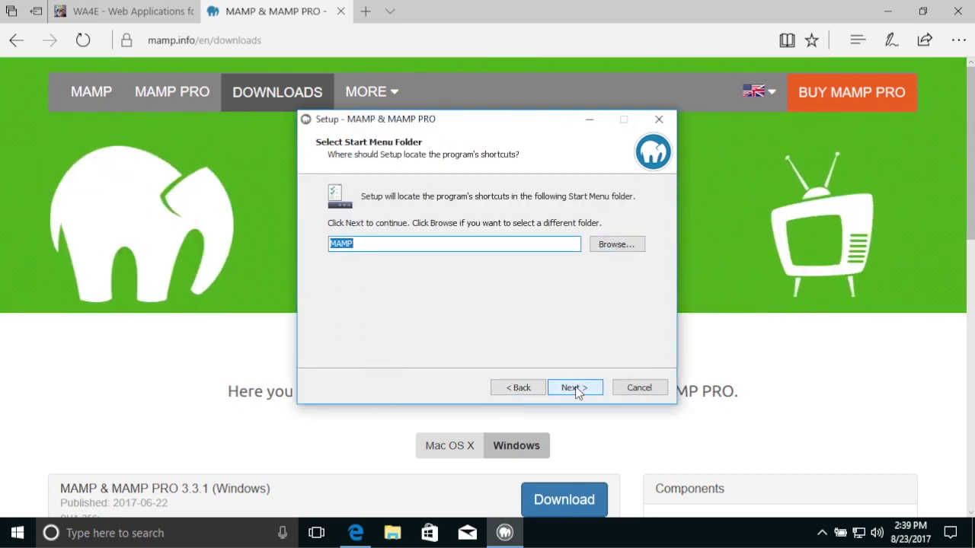
pyautogui.click(578, 390)
pyautogui.click(576, 389)
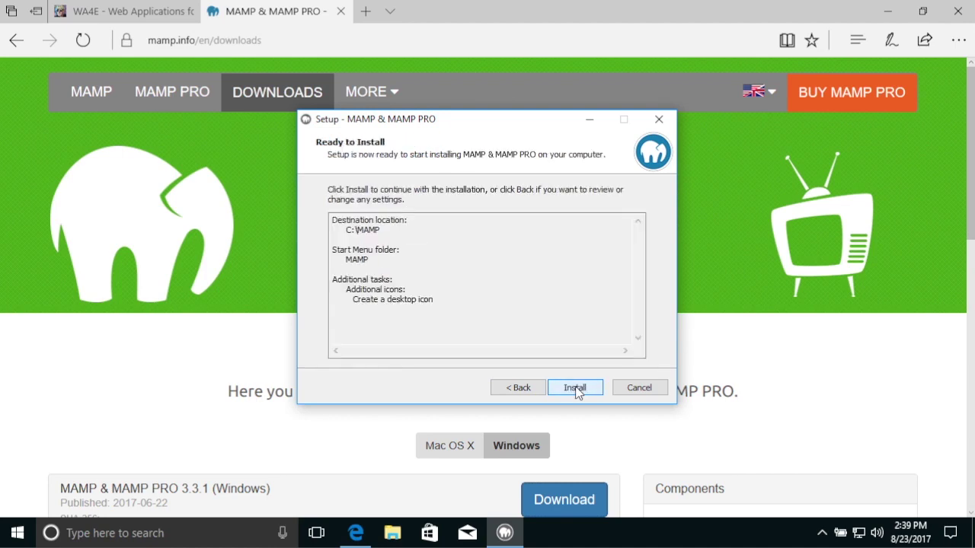
pyautogui.click(576, 390)
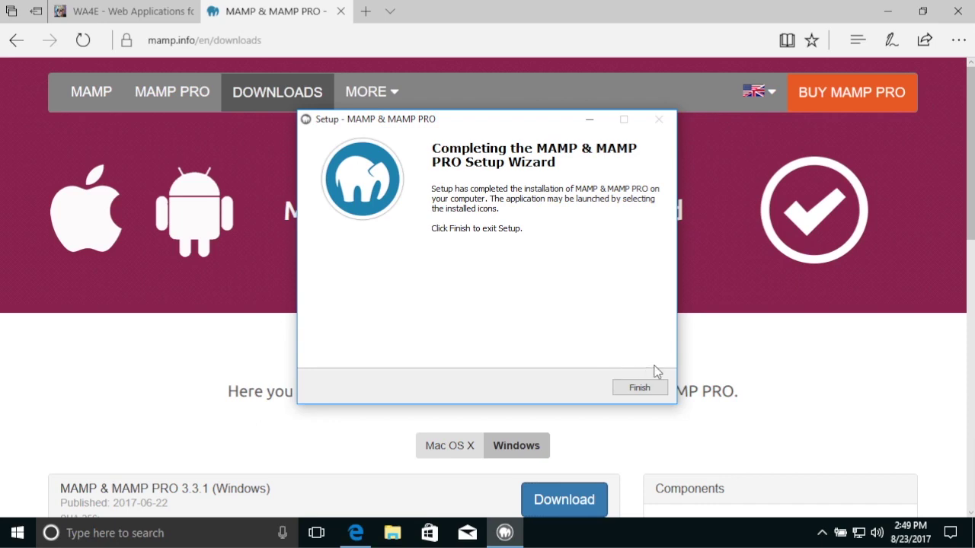
pyautogui.click(646, 391)
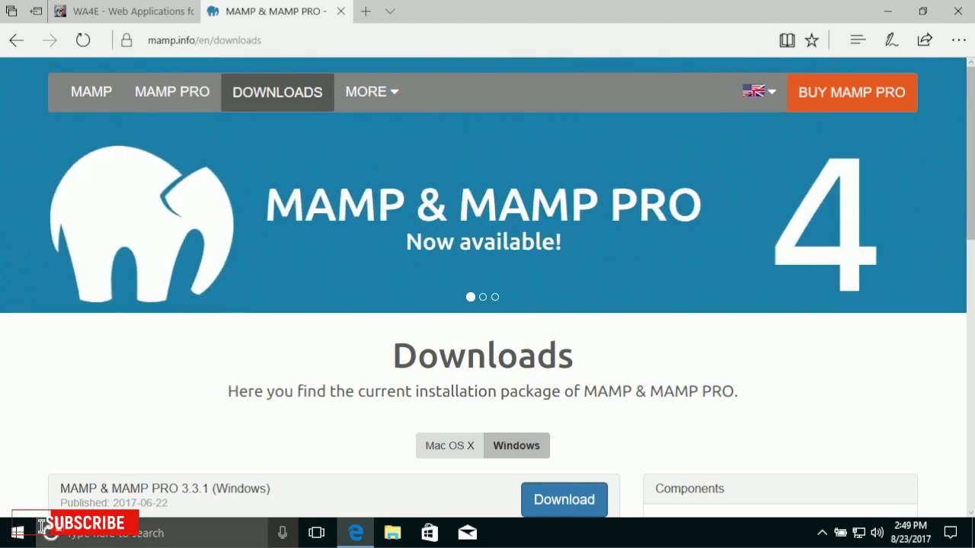
# Step: Uncover the desktop by shrinking and moving the browser window, and launch MAMP from its desktop shortcut
pyautogui.click(20, 536)
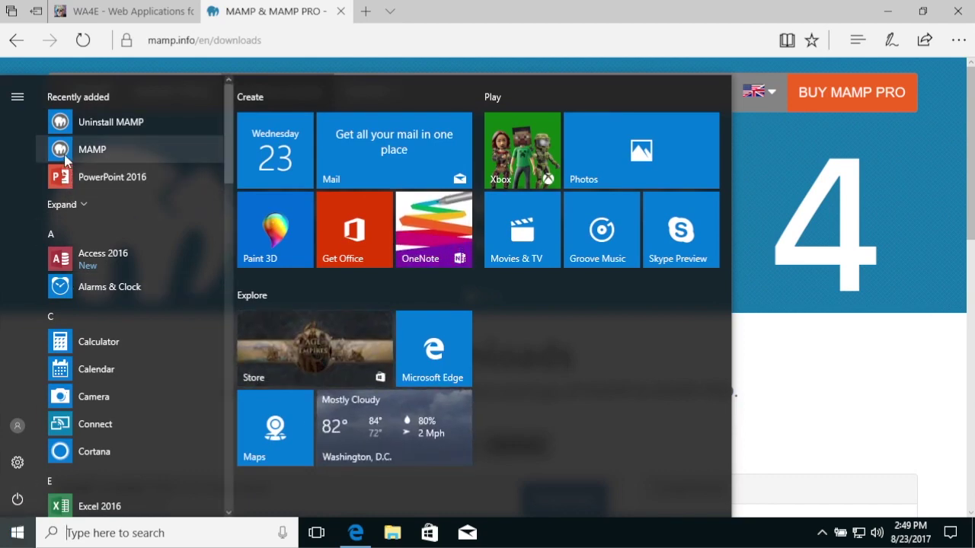
pyautogui.click(922, 14)
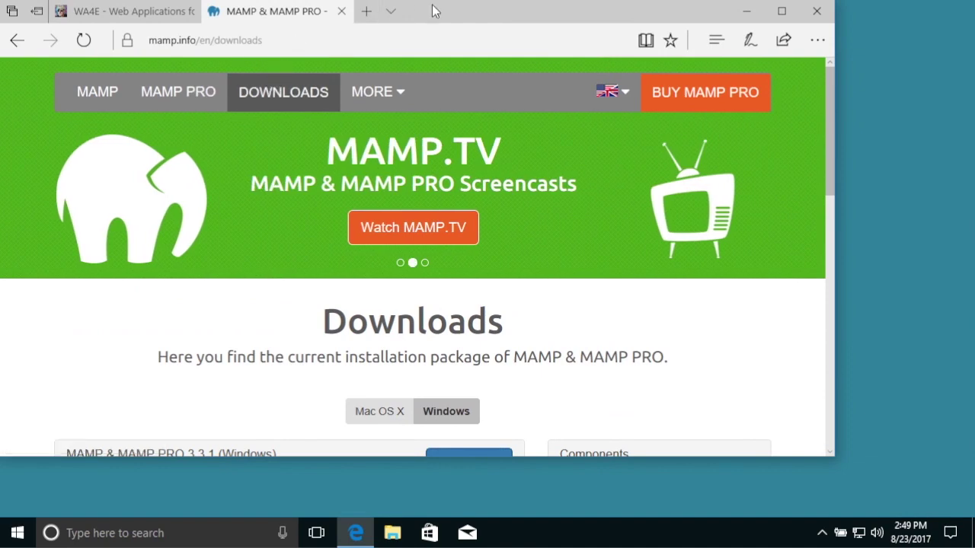
pyautogui.moveTo(432, 4); pyautogui.dragTo(585, 62)
pyautogui.doubleClick(29, 115)
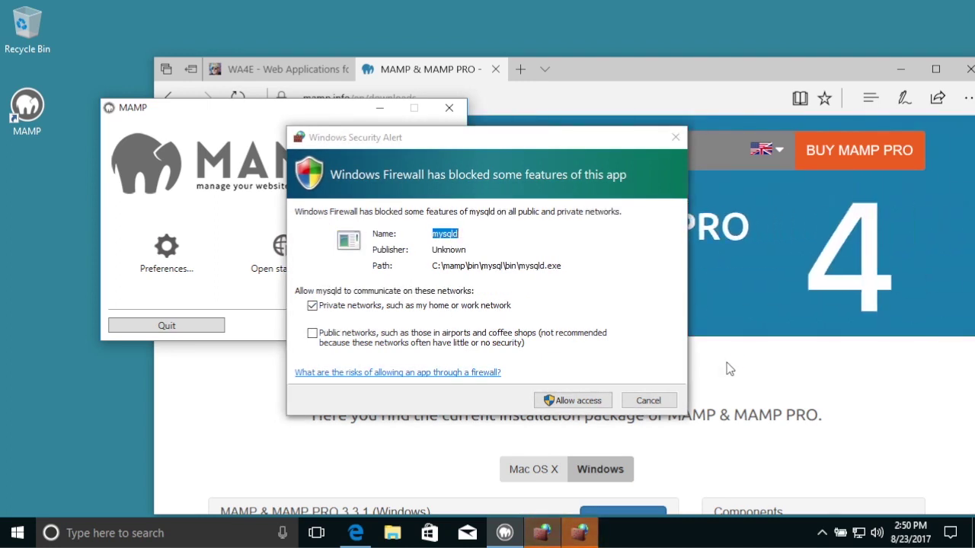
# Step: Allow mysqld and Apache HTTP Server through Windows Firewall on both private and public networks
pyautogui.click(314, 334)
pyautogui.click(584, 402)
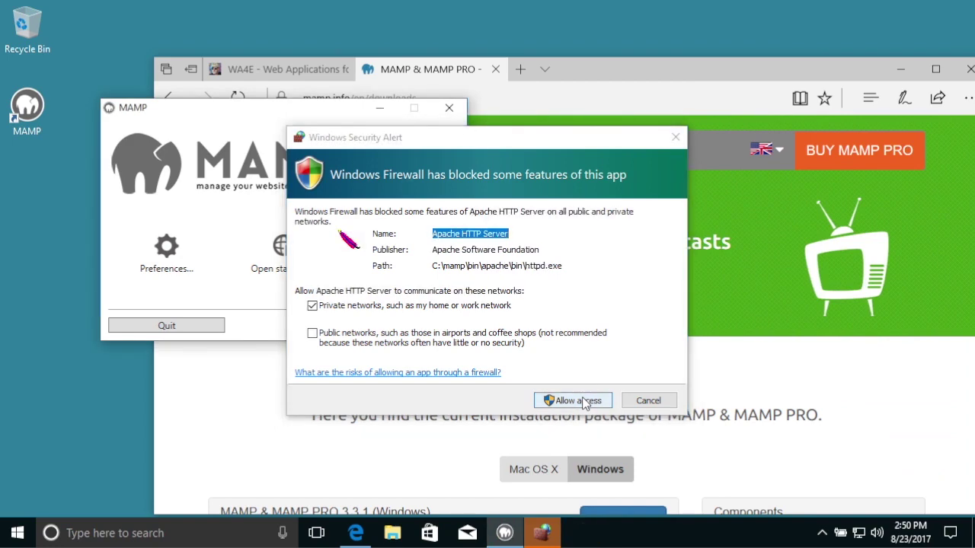
pyautogui.click(315, 339)
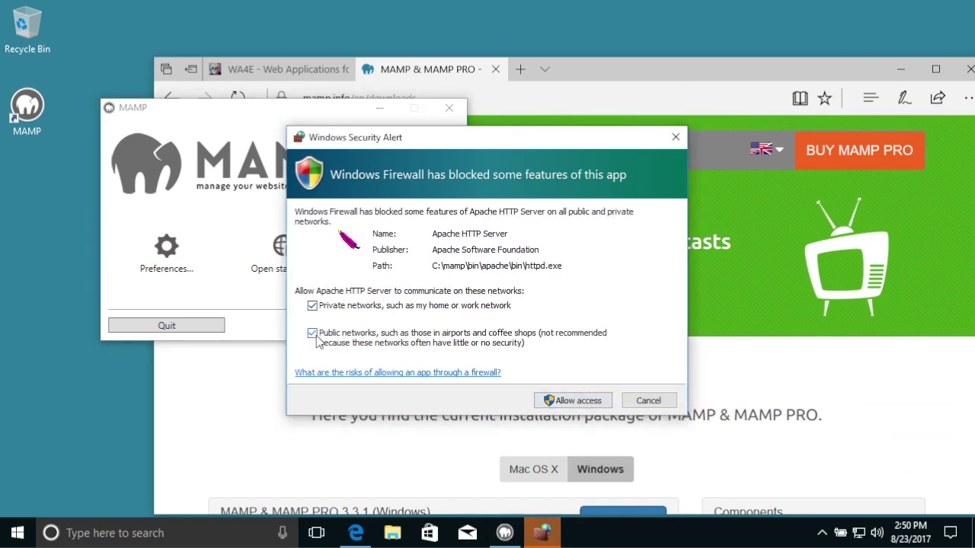
pyautogui.click(573, 403)
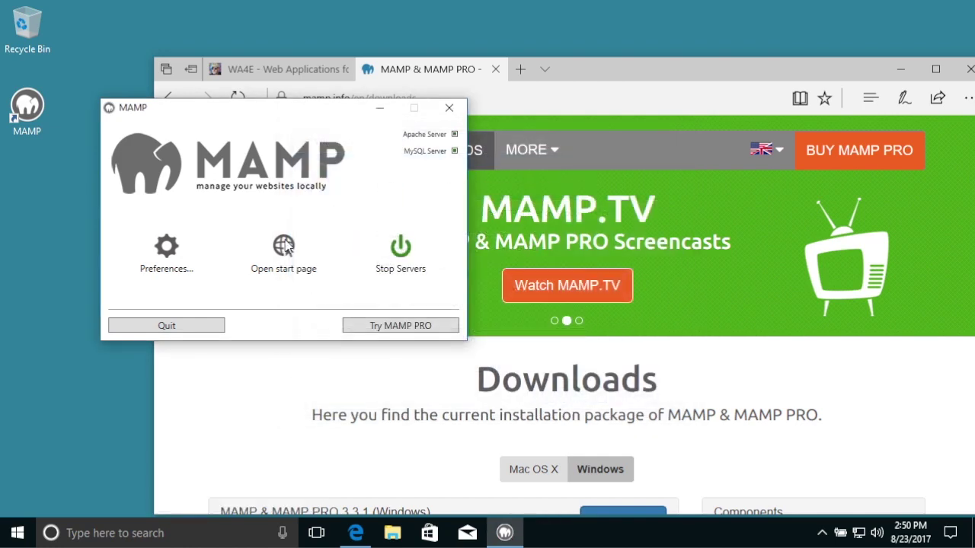
# Step: Open MAMP's start page and examine its phpInfo page and phpMyAdmin
pyautogui.click(284, 251)
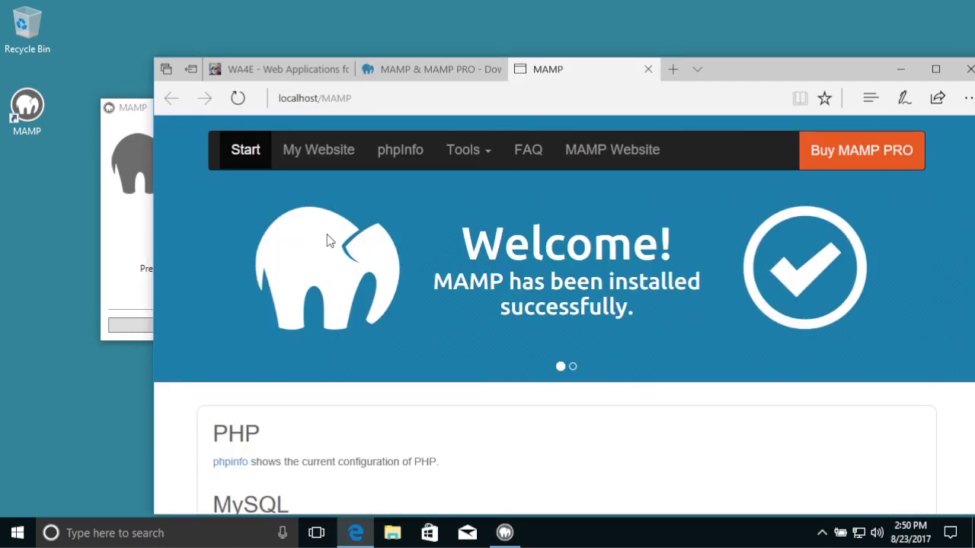
pyautogui.click(403, 158)
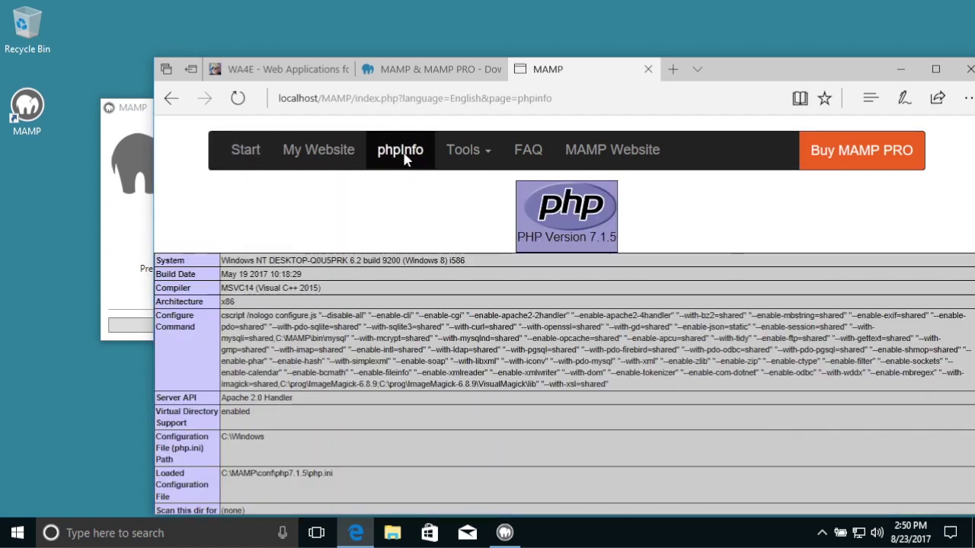
pyautogui.click(485, 155)
pyautogui.click(487, 190)
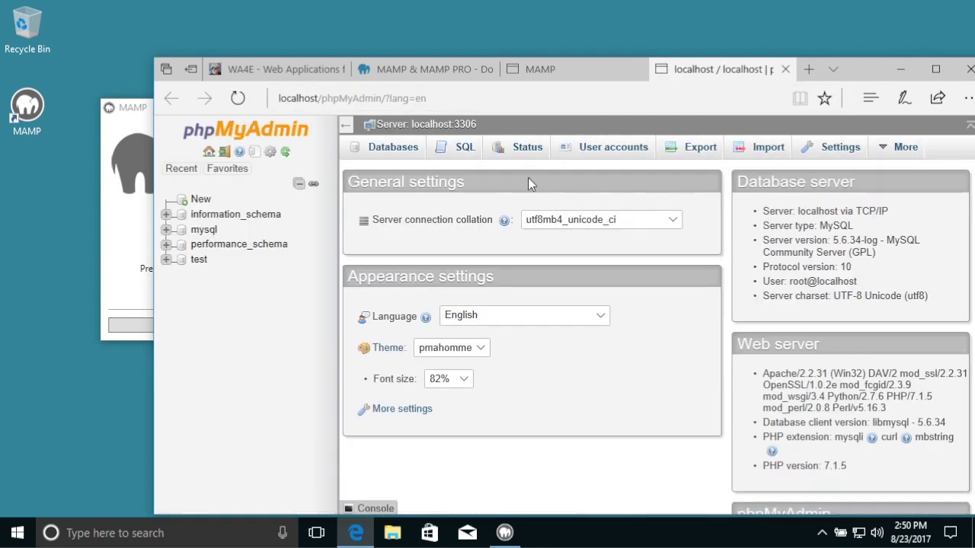
pyautogui.moveTo(869, 77); pyautogui.dragTo(804, 49)
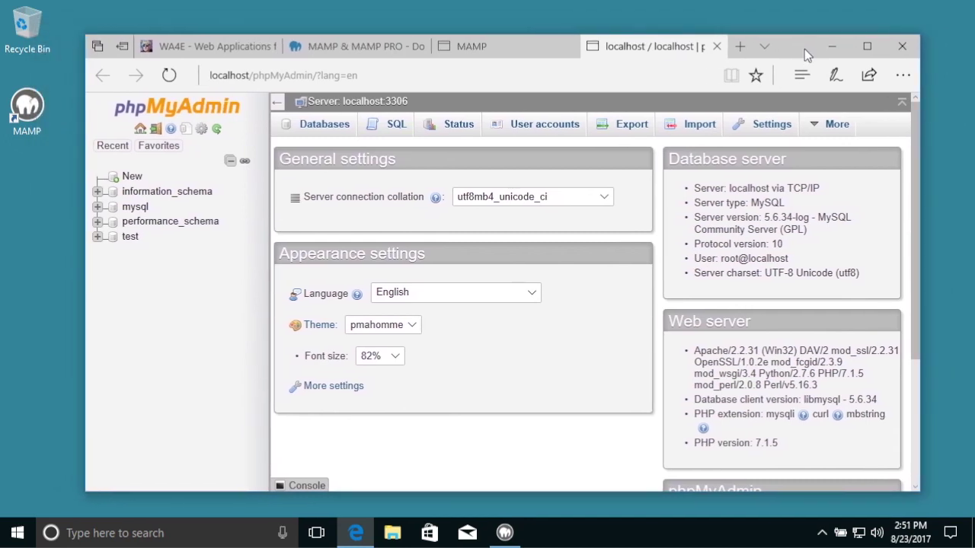
pyautogui.click(381, 51)
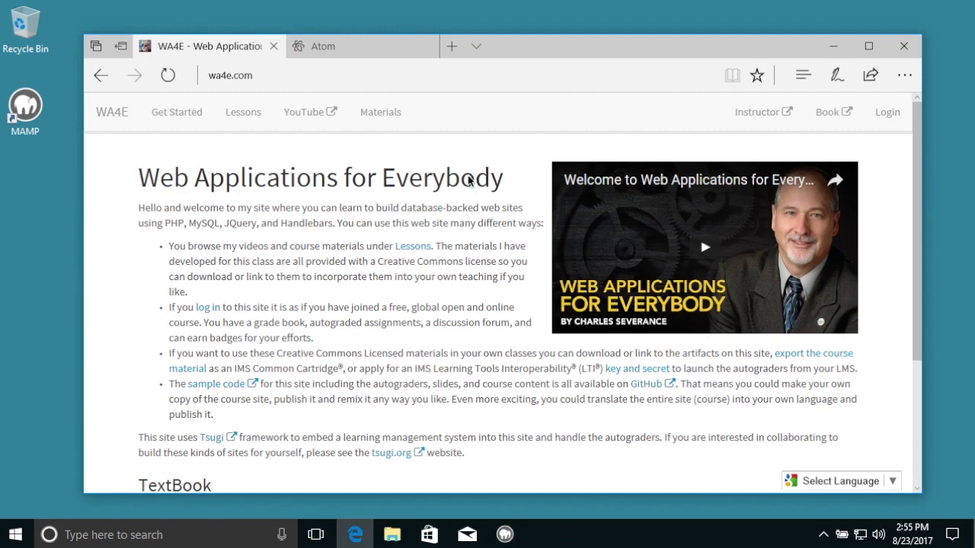
# Step: Download the Windows 64-bit Atom installer AtomSetup-x64.exe from atom.io and run it
pyautogui.click(354, 51)
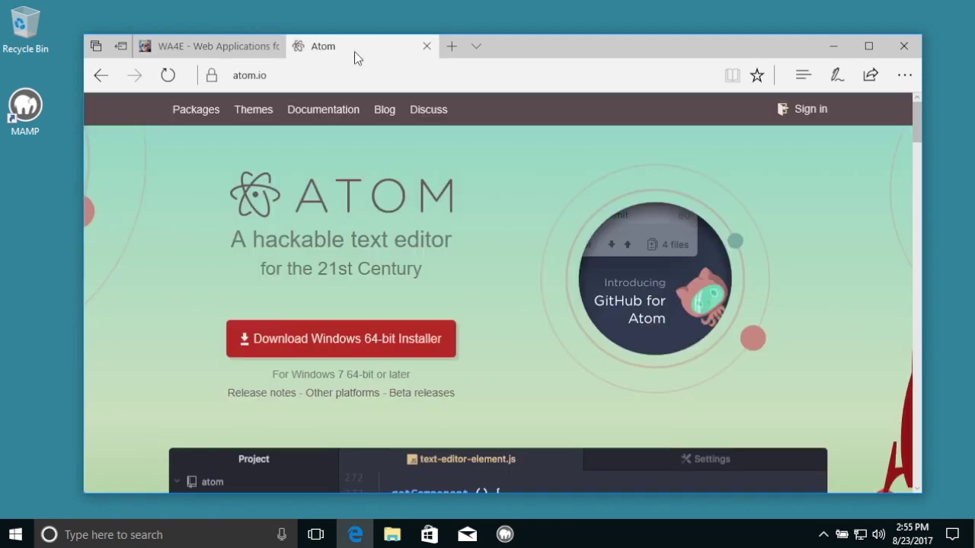
pyautogui.click(418, 343)
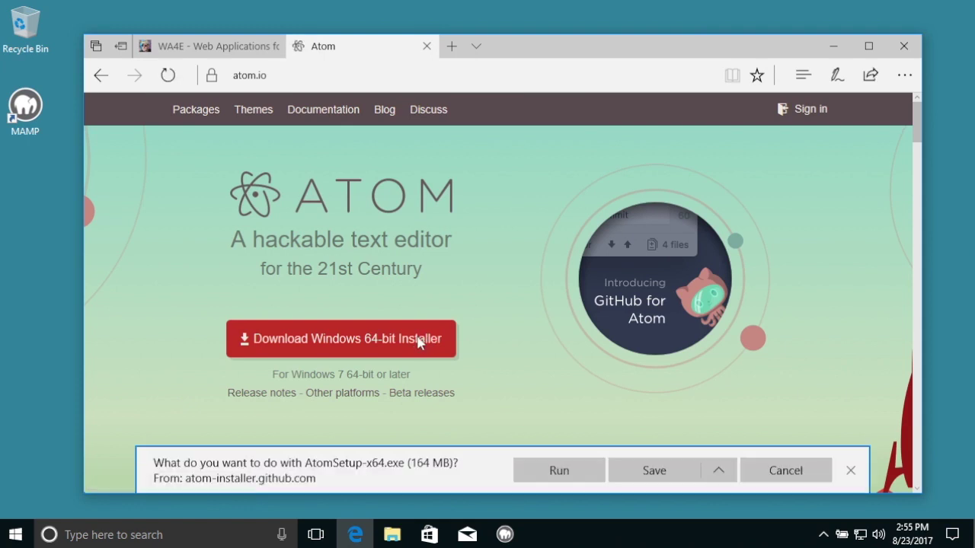
pyautogui.click(558, 469)
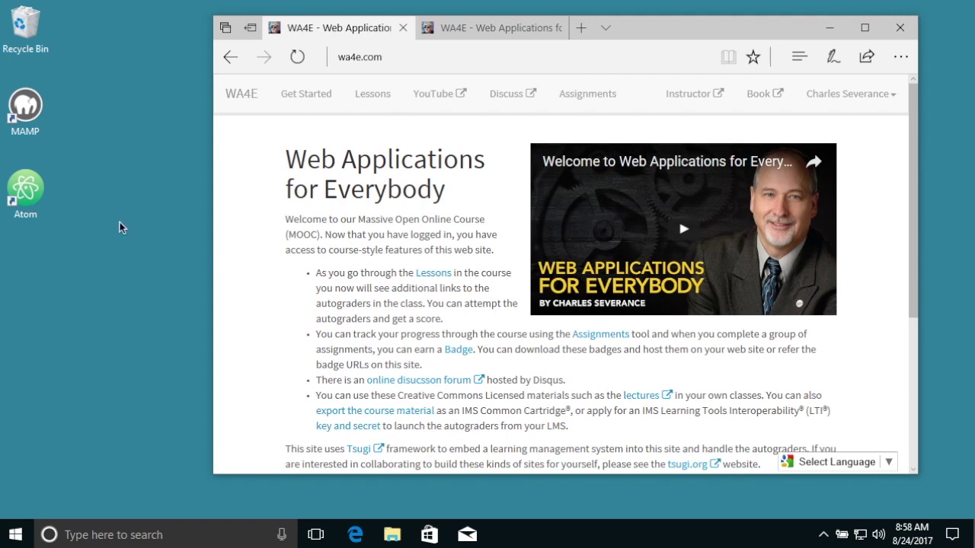
# Step: Launch Atom and MAMP from their desktop shortcuts, and start MAMP's Apache and MySQL servers
pyautogui.click(42, 191)
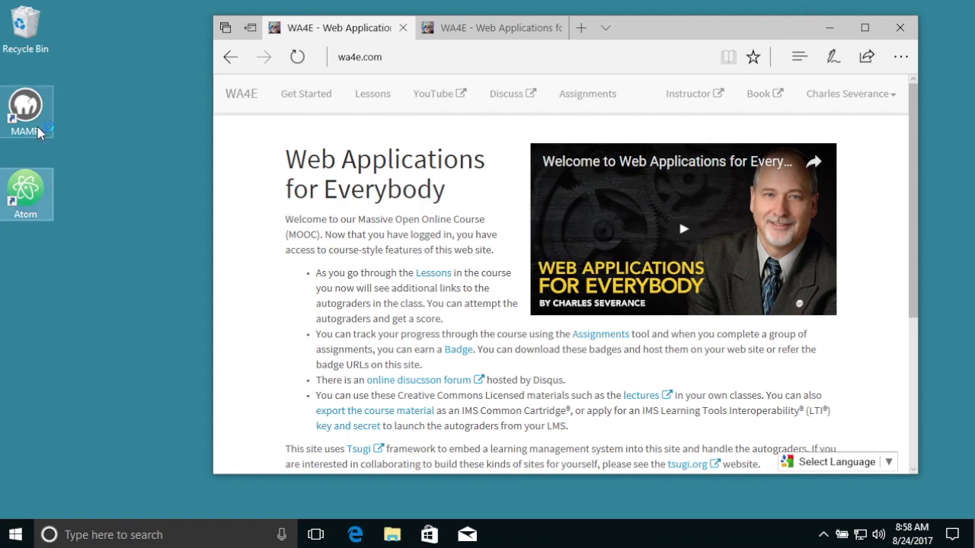
pyautogui.hotkey('alt', 'Tab')
pyautogui.hotkey('ctrl', 'l')
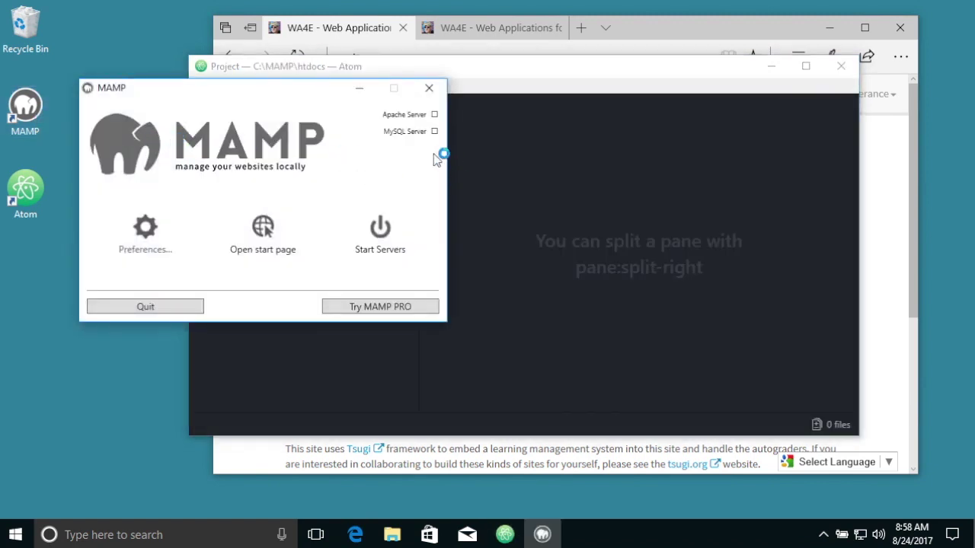
pyautogui.click(389, 228)
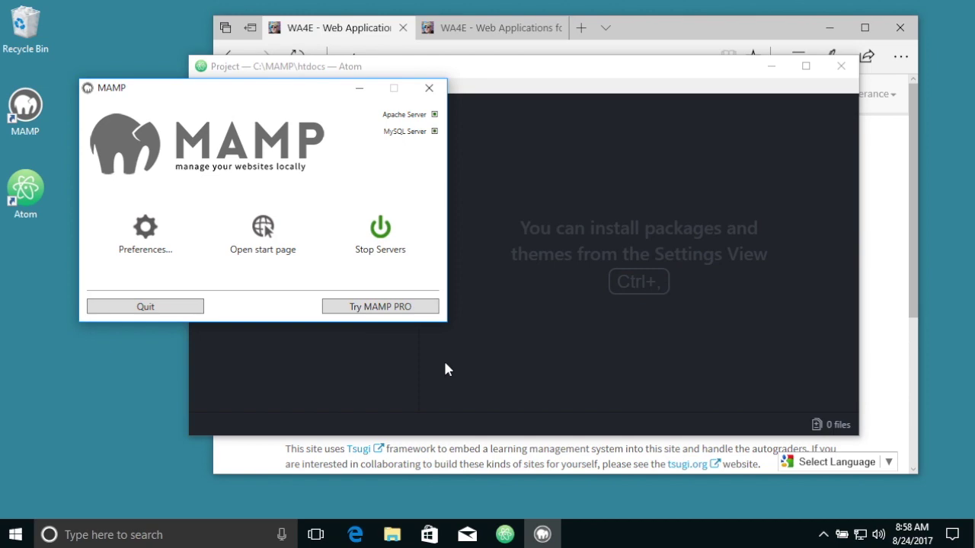
# Step: Open MAMP's start page, examine phpInfo and phpMyAdmin, and return to the Start page
pyautogui.click(296, 252)
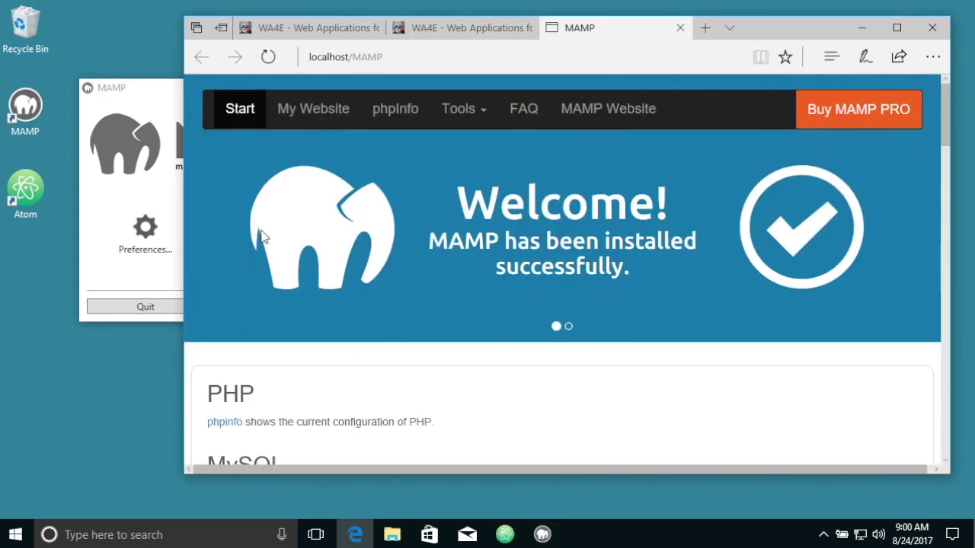
pyautogui.click(402, 112)
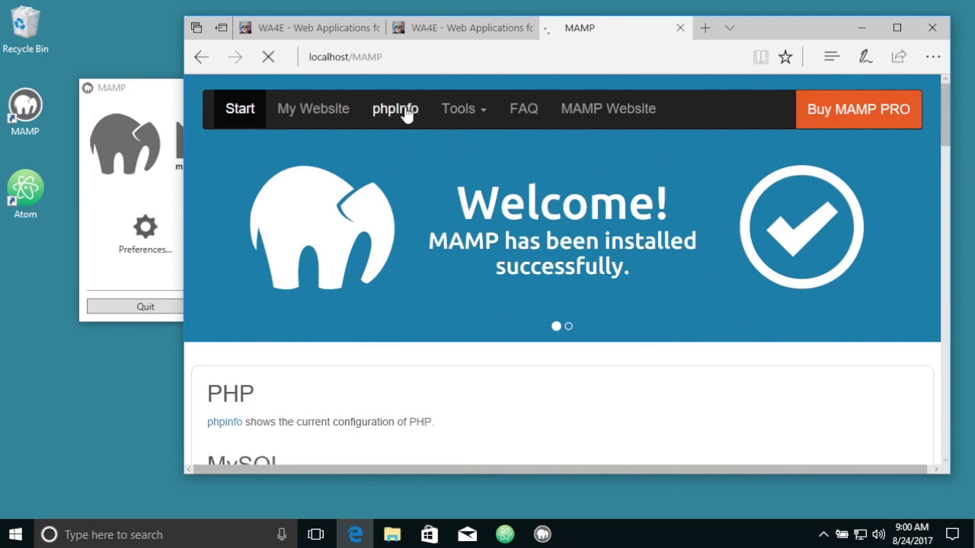
pyautogui.click(473, 111)
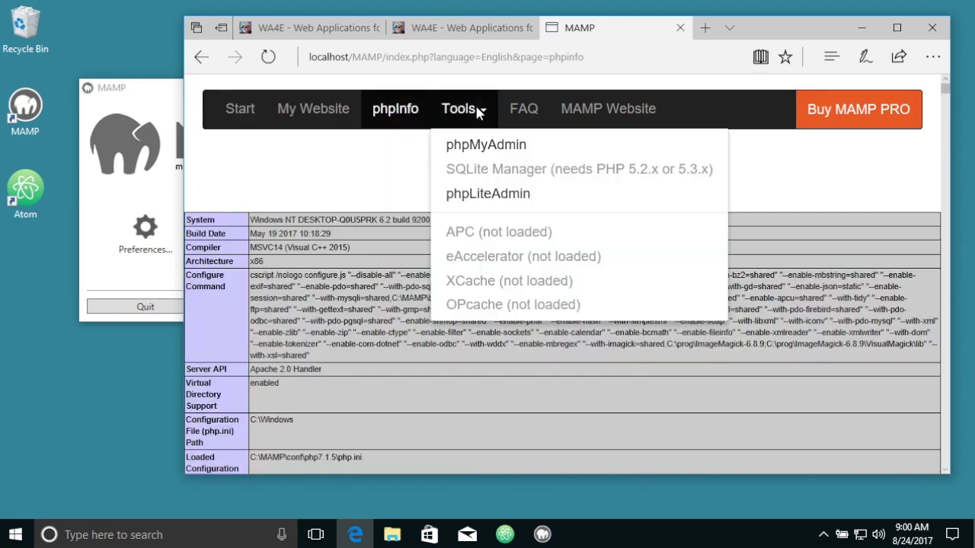
pyautogui.click(474, 142)
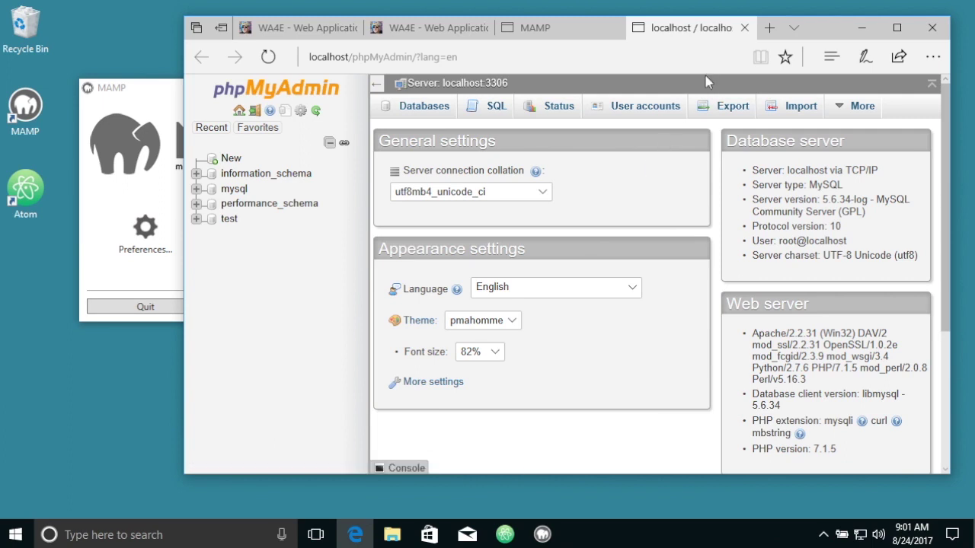
pyautogui.click(745, 29)
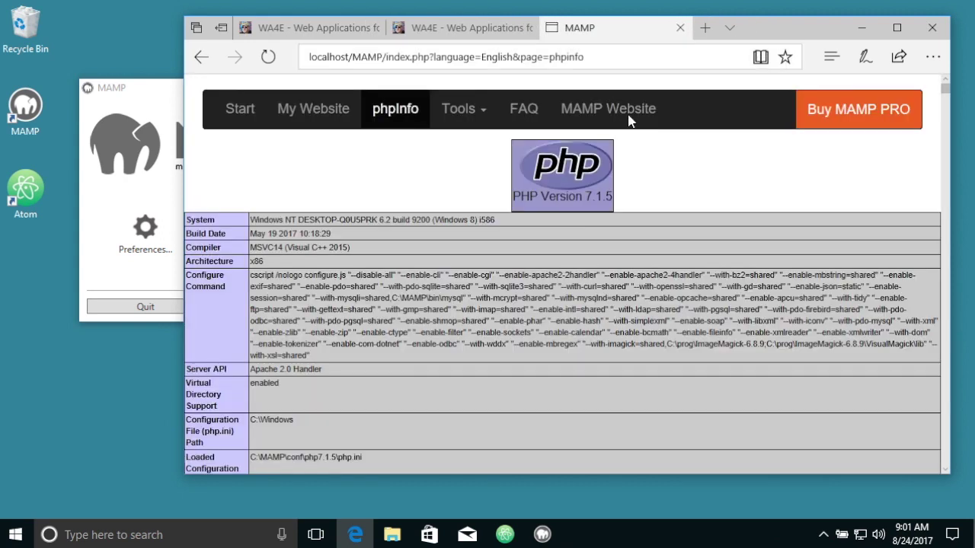
pyautogui.click(239, 115)
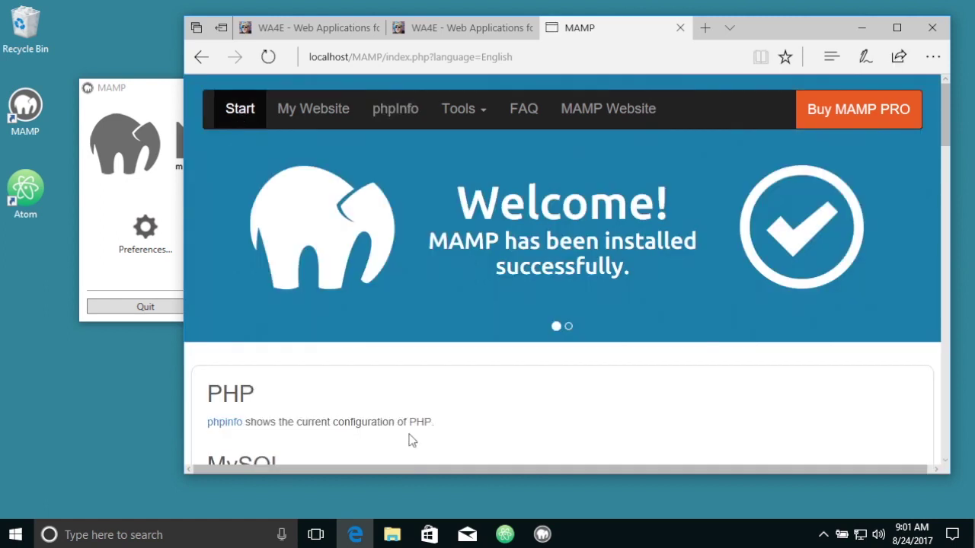
# Step: Create a new file in Atom containing the heading <h1>Hello from a Web Page</h1>
pyautogui.doubleClick(27, 197)
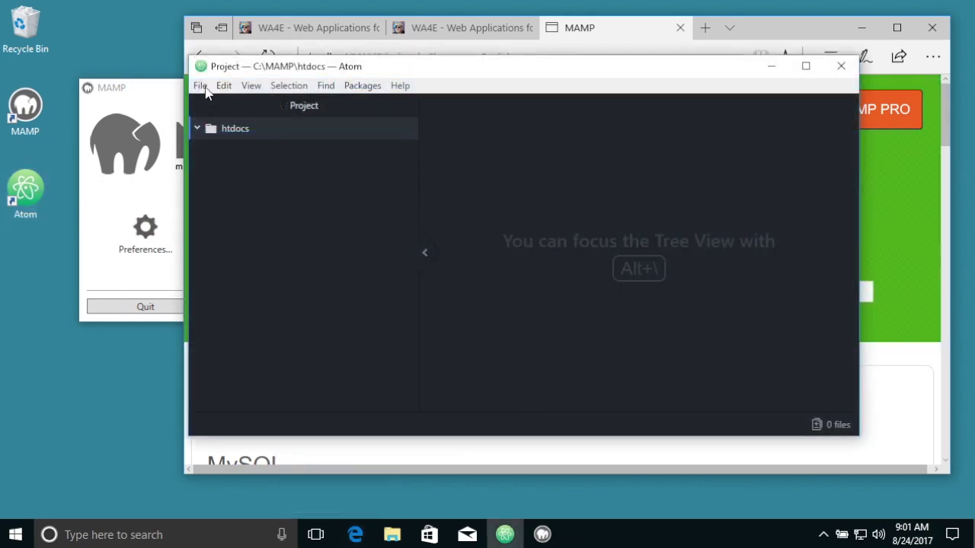
pyautogui.click(201, 86)
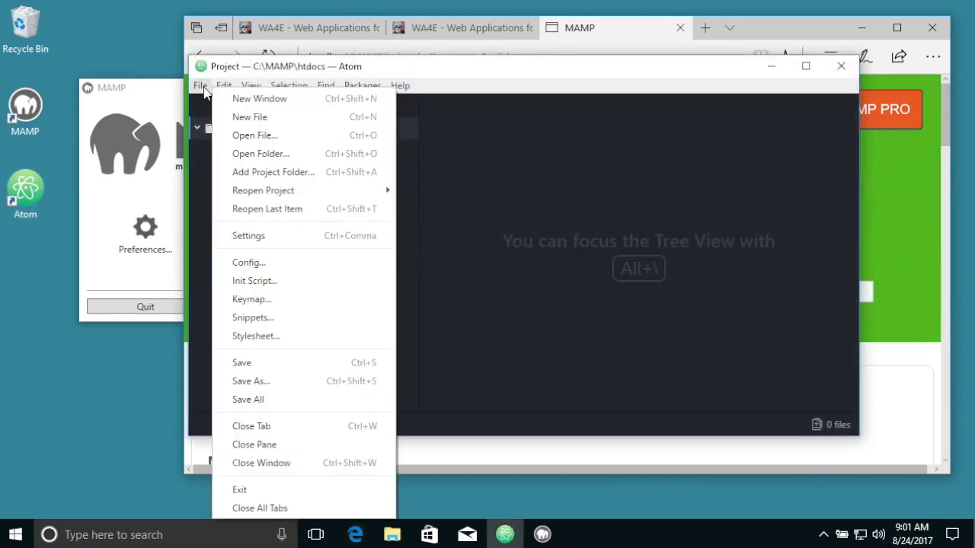
pyautogui.click(215, 116)
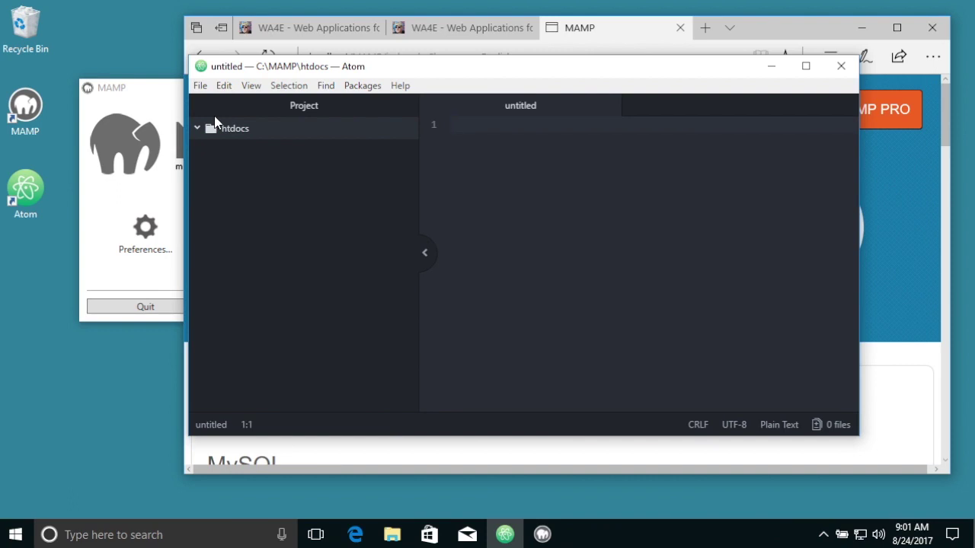
pyautogui.write('<h')
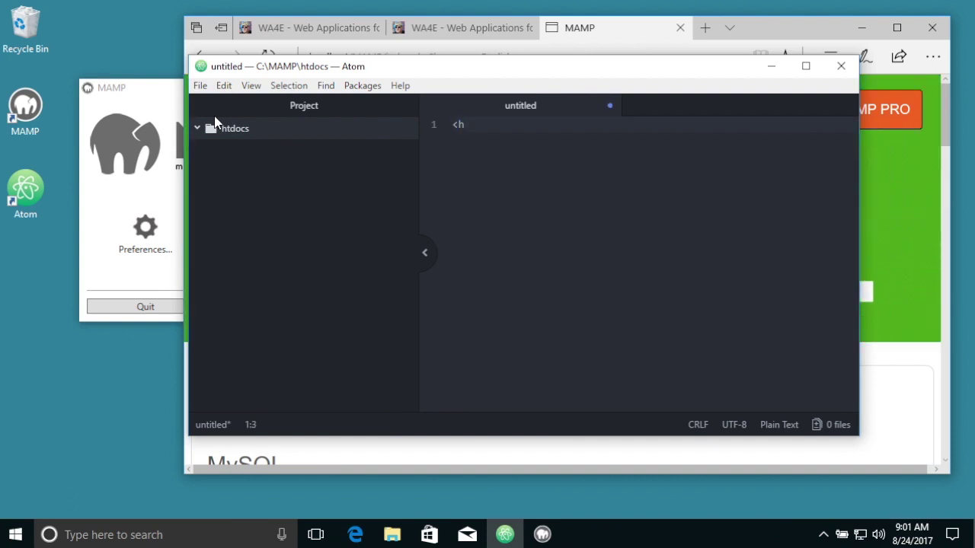
pyautogui.write('1>Hello from a Web Pa')
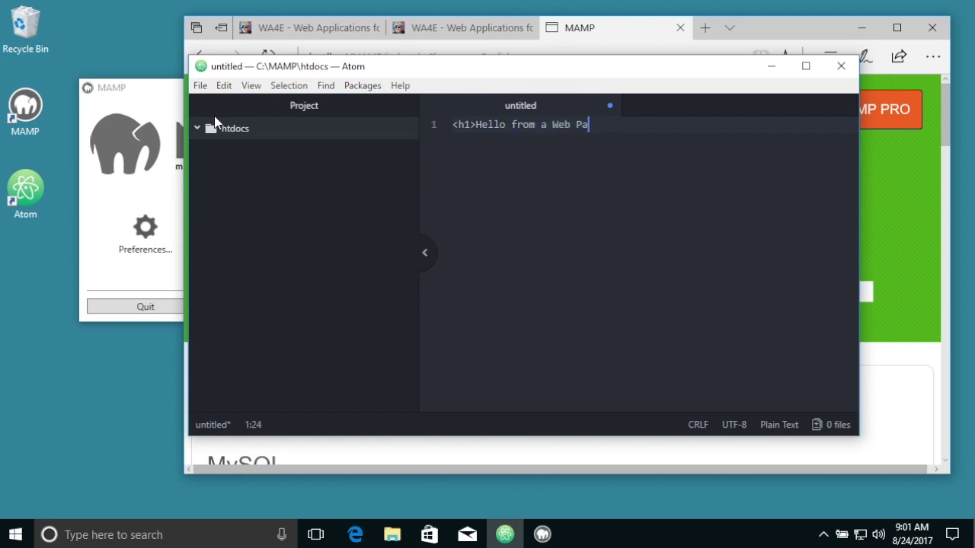
pyautogui.write('ge</h1>')
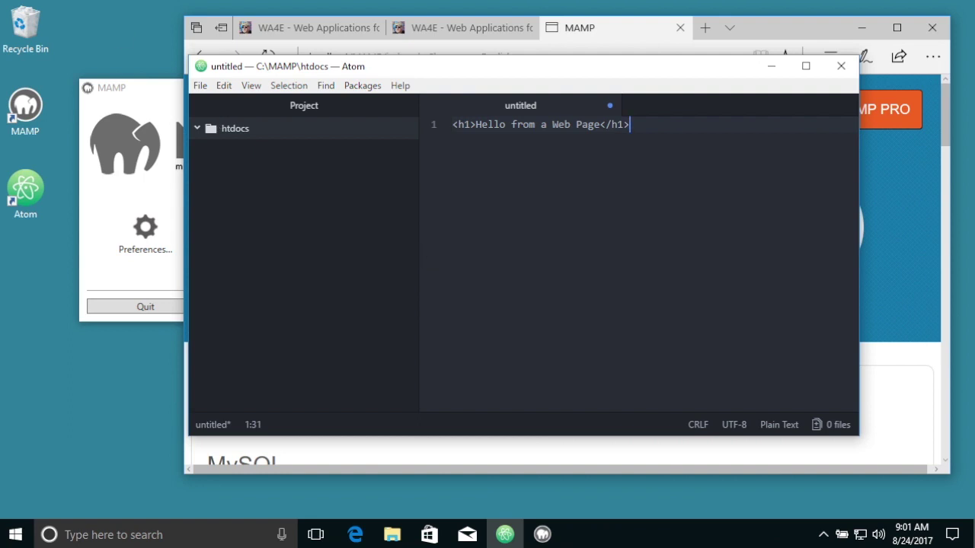
# Step: Begin saving the new file, creating and opening a folder named first inside C:\MAMP\htdocs
pyautogui.click(202, 86)
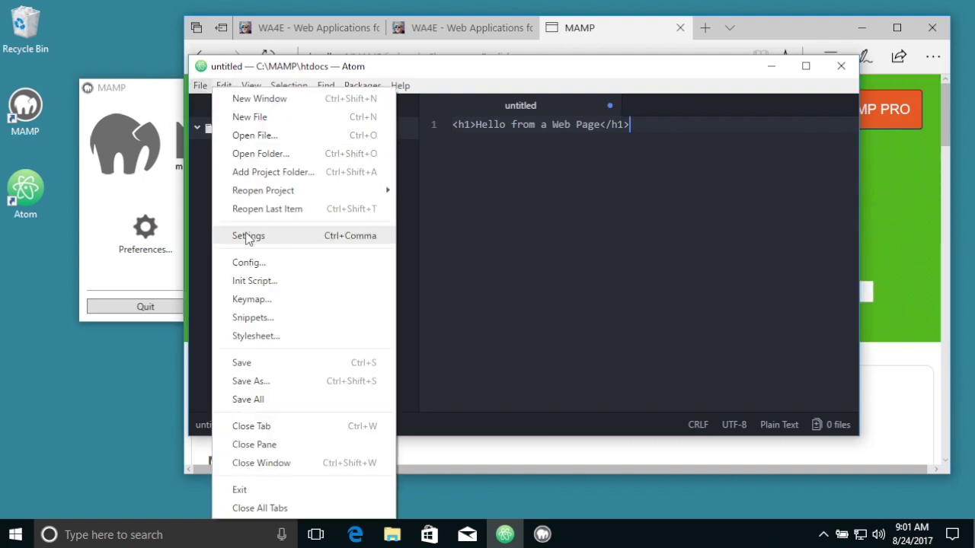
pyautogui.click(242, 363)
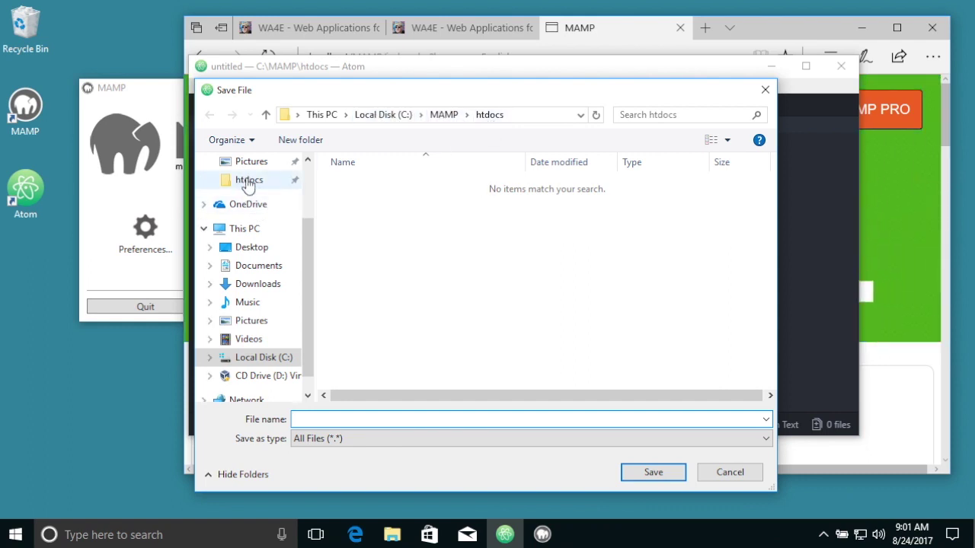
pyautogui.moveTo(308, 234); pyautogui.dragTo(310, 126)
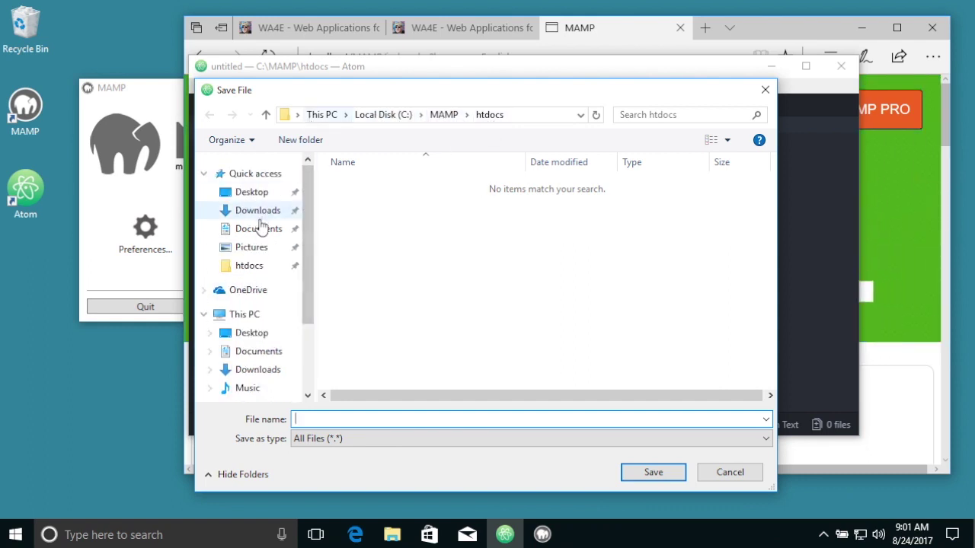
pyautogui.click(237, 268)
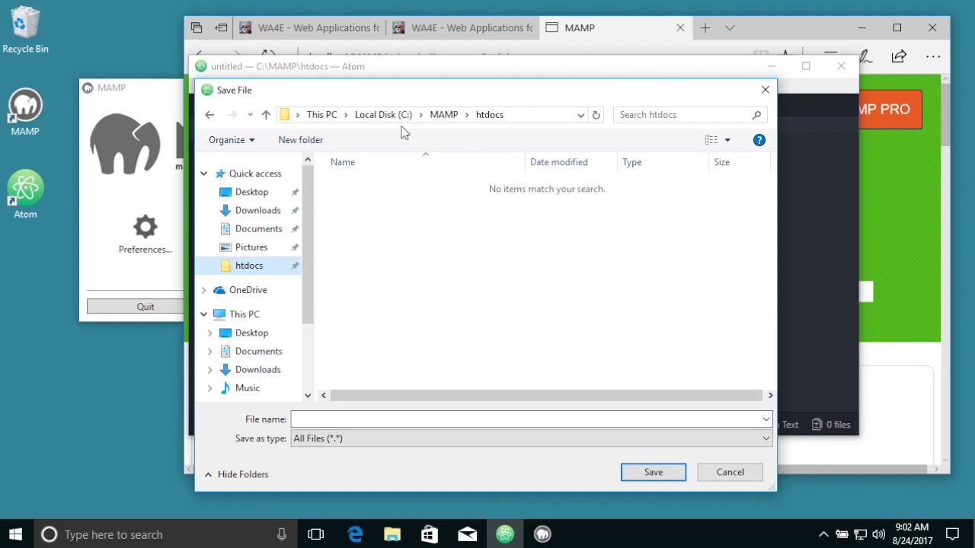
pyautogui.click(319, 141)
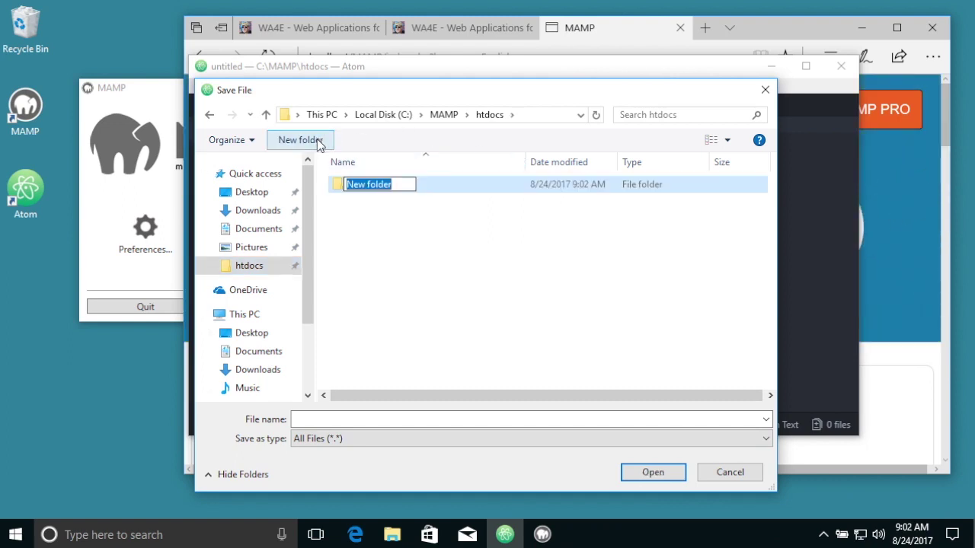
pyautogui.write('first')
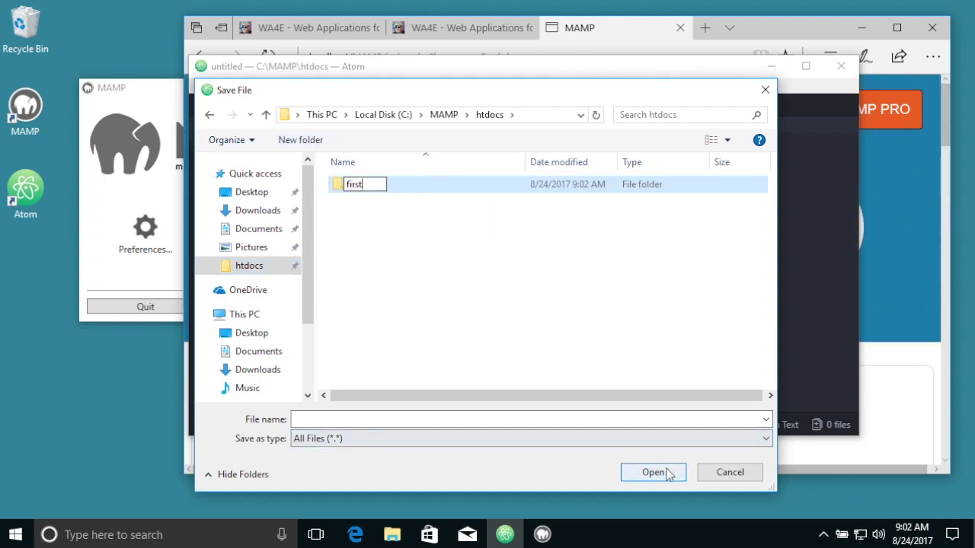
pyautogui.click(436, 290)
pyautogui.click(339, 187)
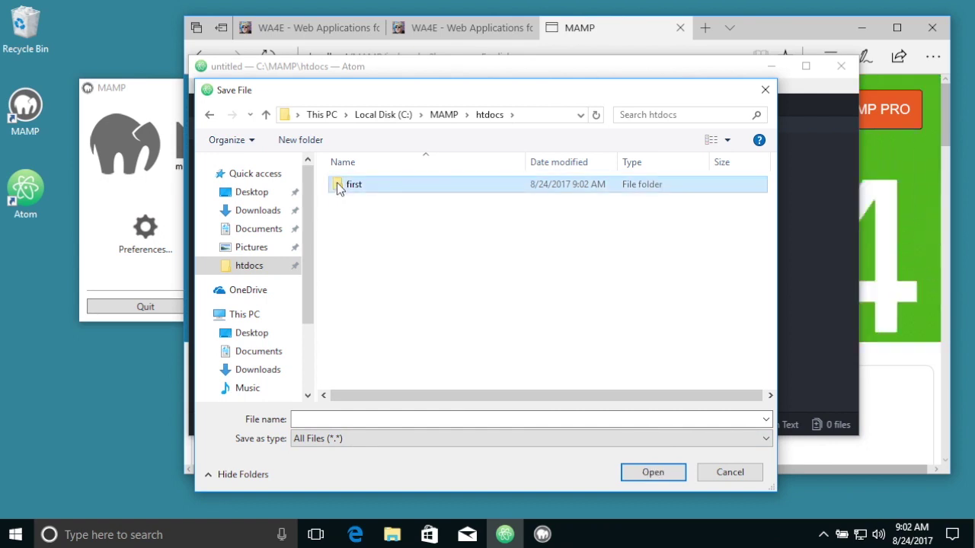
pyautogui.doubleClick(339, 187)
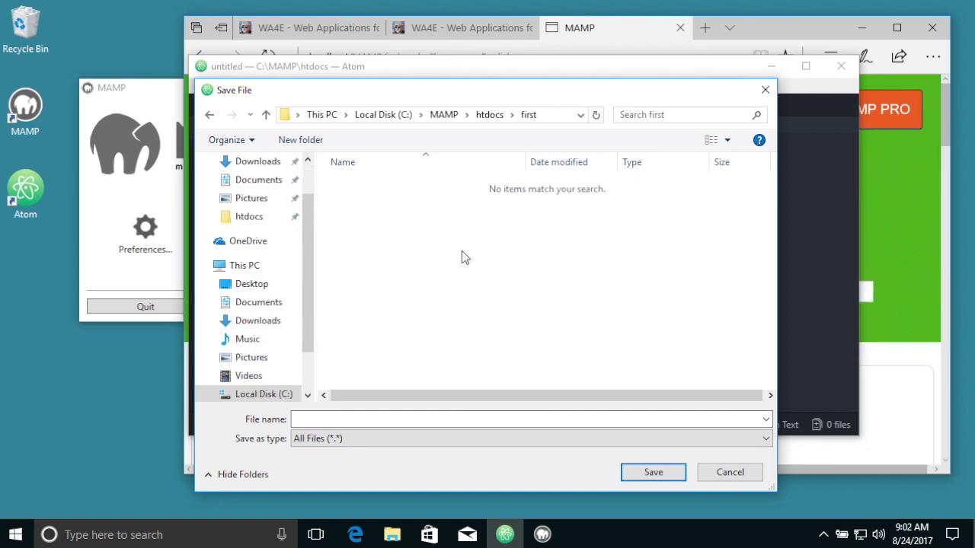
# Step: Save the file as index.php in the first folder
pyautogui.click(373, 416)
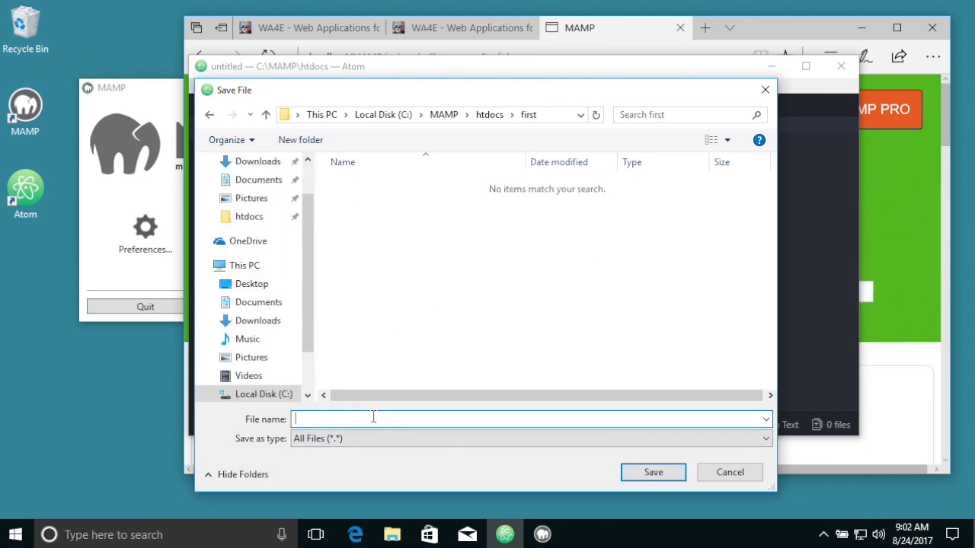
pyautogui.write('index.php')
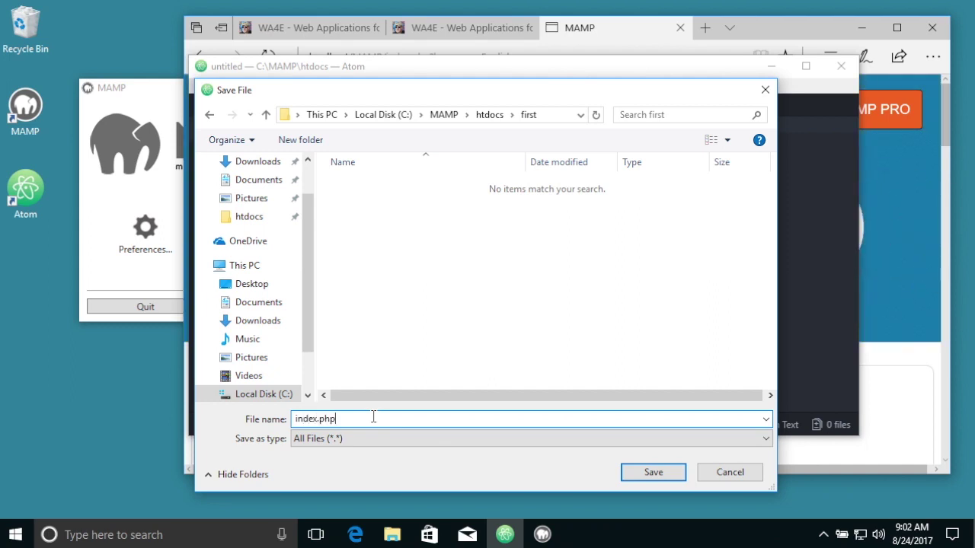
pyautogui.click(660, 475)
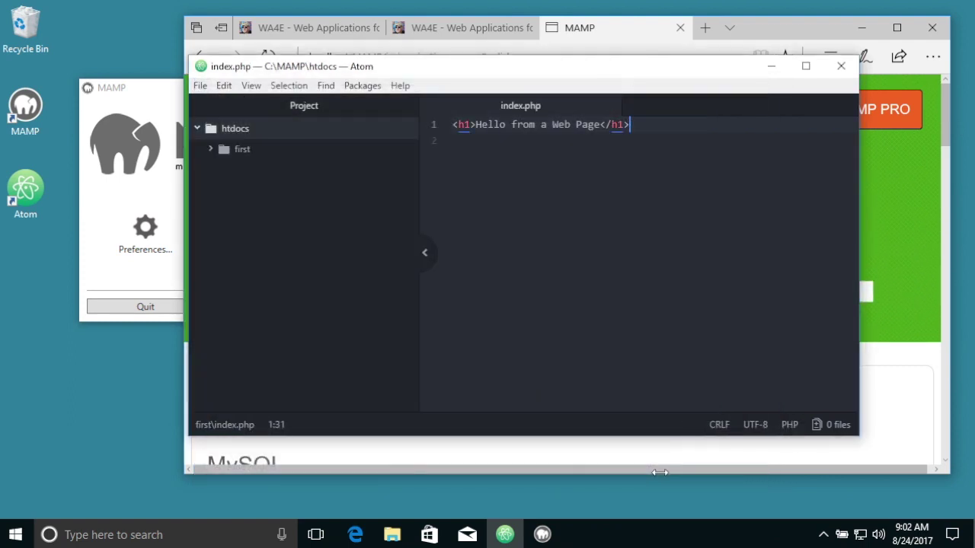
pyautogui.moveTo(584, 67); pyautogui.dragTo(550, 134)
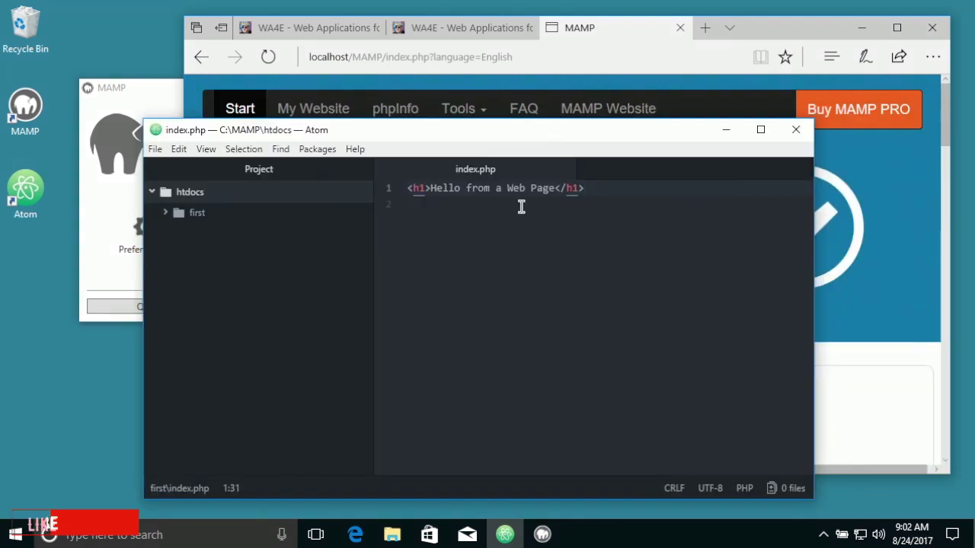
pyautogui.click(524, 81)
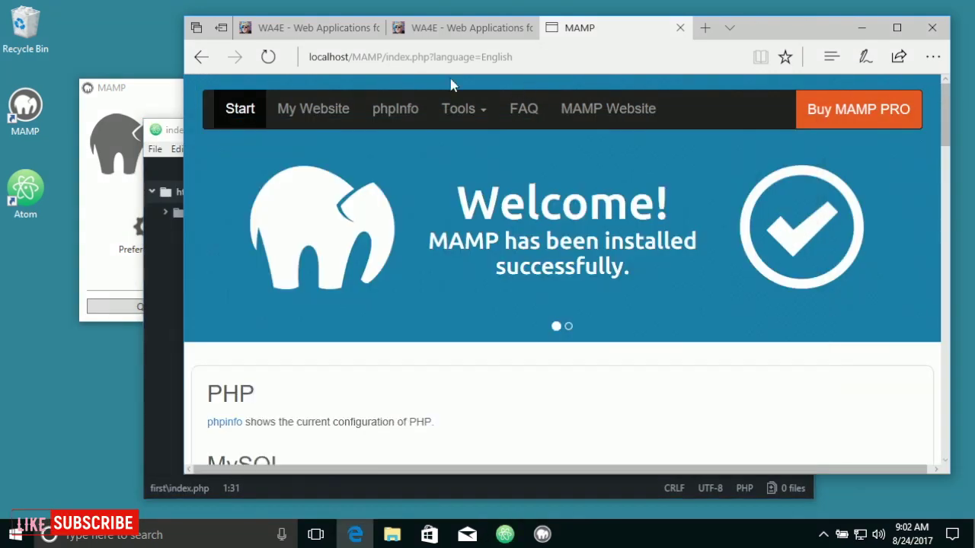
pyautogui.click(350, 58)
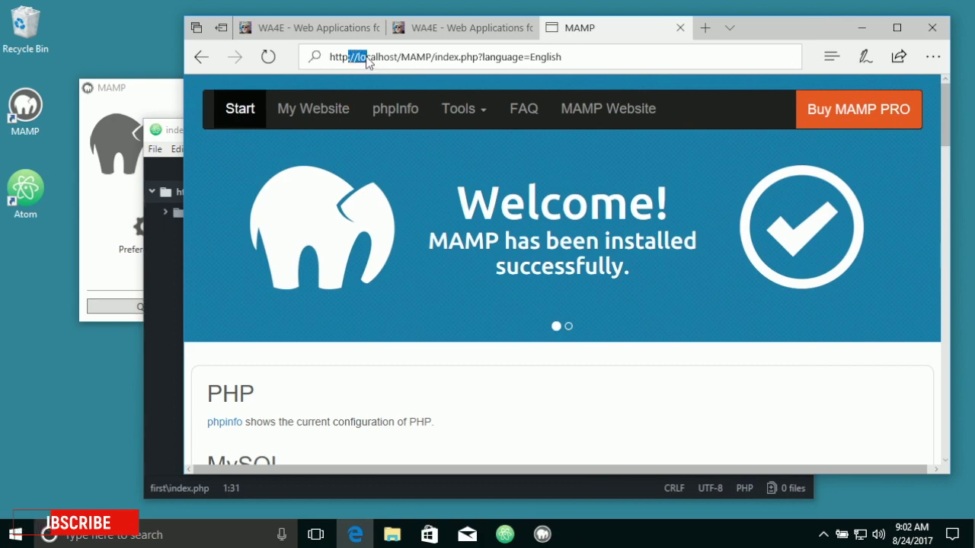
pyautogui.moveTo(566, 61); pyautogui.dragTo(404, 58)
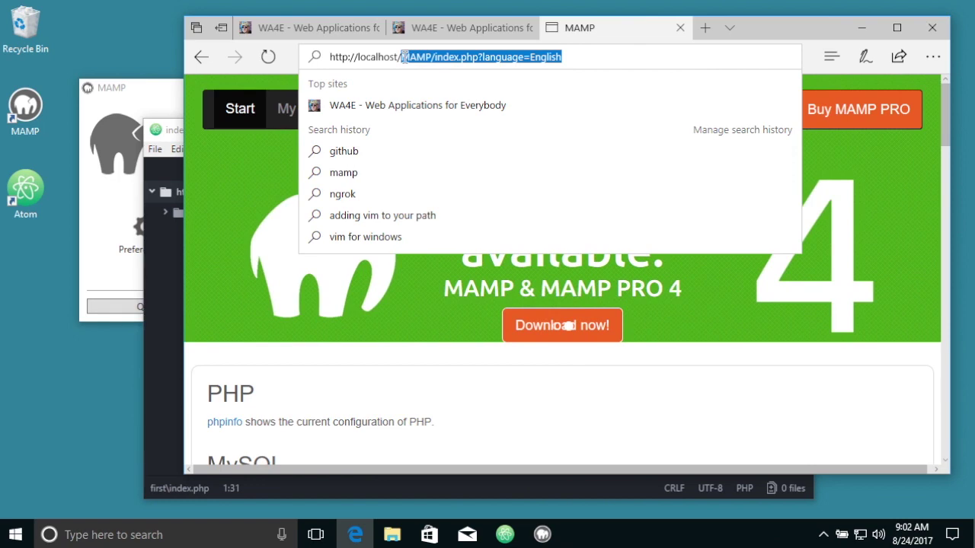
pyautogui.write('first')
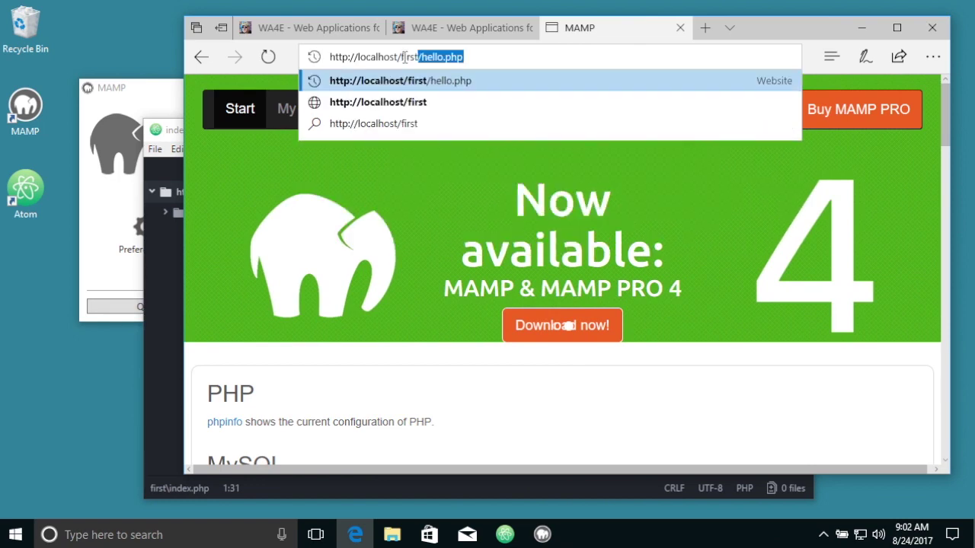
pyautogui.press('End')
pyautogui.press('BackSpace')
pyautogui.press('BackSpace')
pyautogui.press('BackSpace')
pyautogui.press('BackSpace')
pyautogui.press('BackSpace')
pyautogui.press('BackSpace')
pyautogui.press('BackSpace')
pyautogui.press('BackSpace')
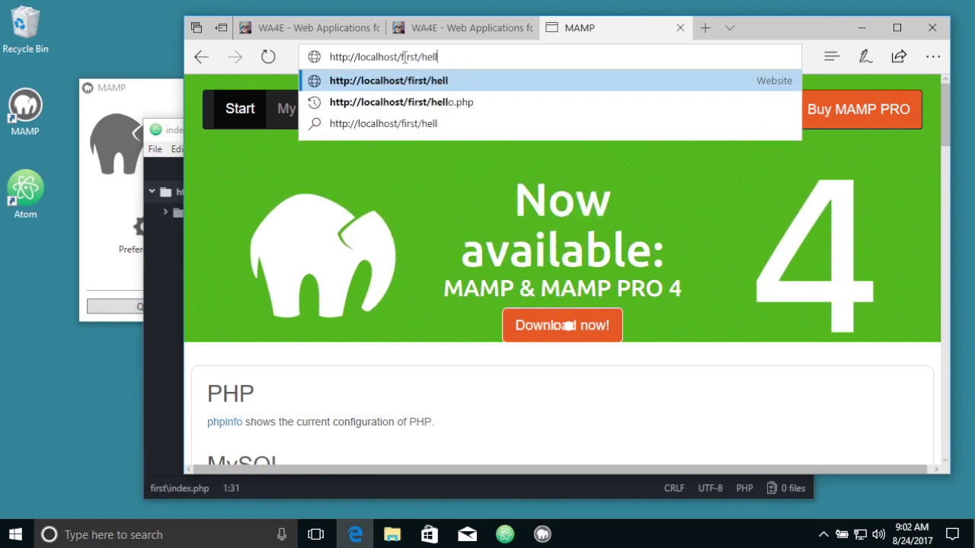
pyautogui.press('BackSpace')
pyautogui.write('index.php')
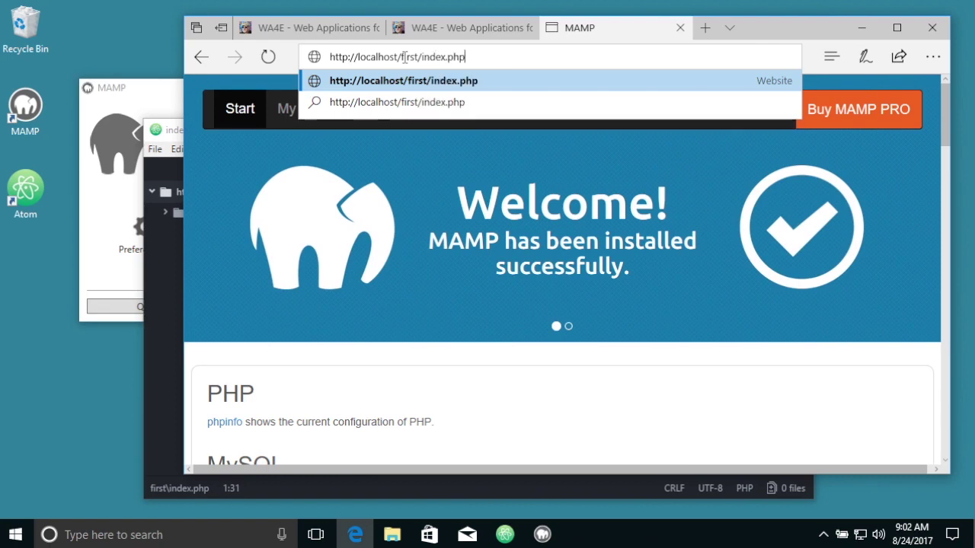
pyautogui.press('Return')
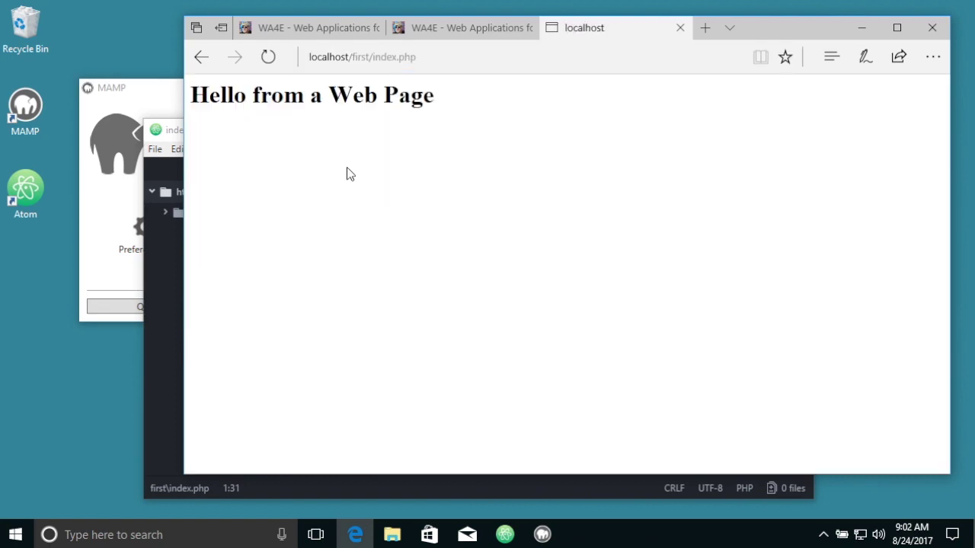
pyautogui.click(163, 288)
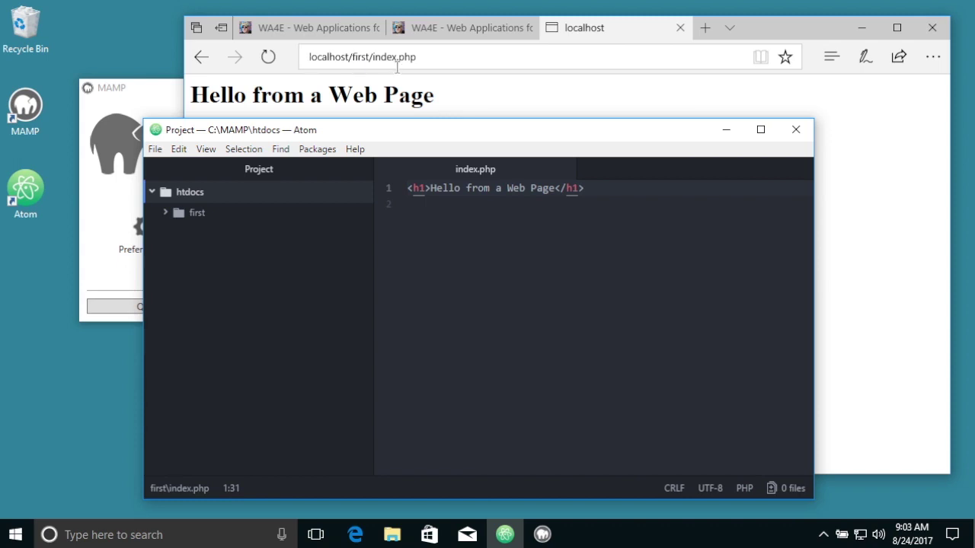
pyautogui.click(461, 90)
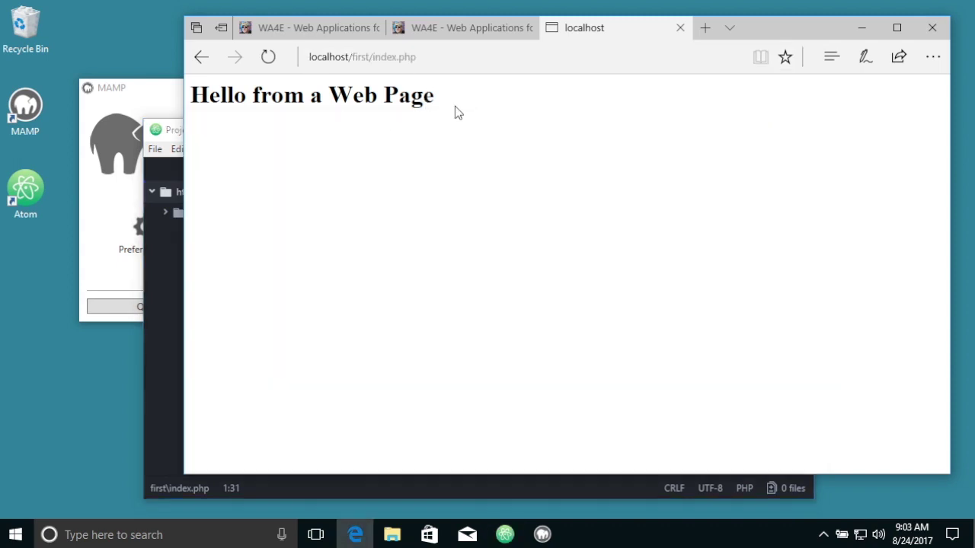
pyautogui.click(164, 279)
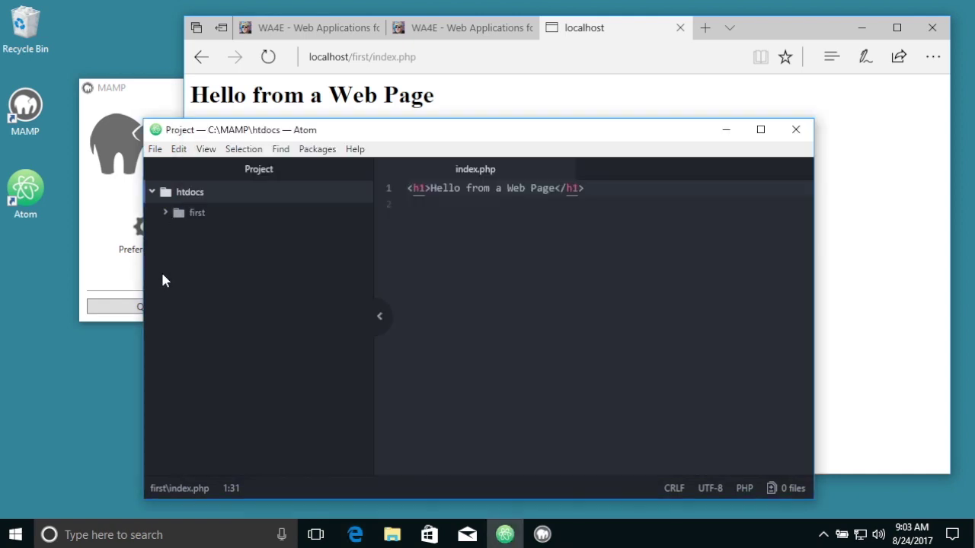
pyautogui.click(493, 109)
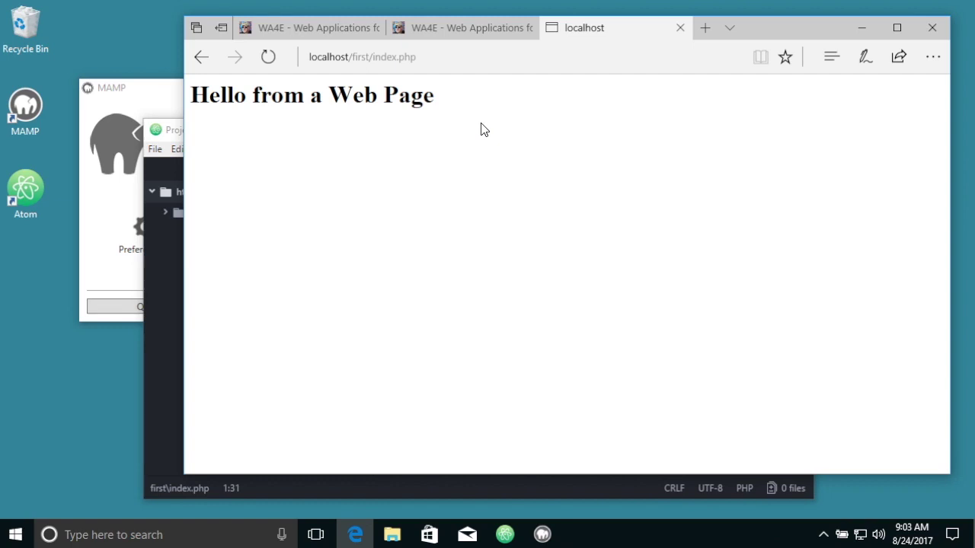
pyautogui.click(175, 279)
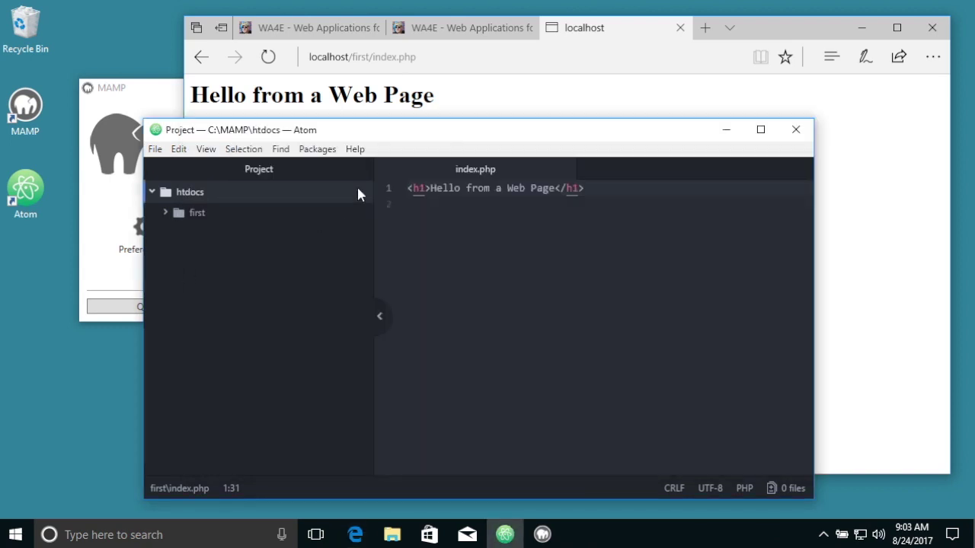
pyautogui.click(447, 97)
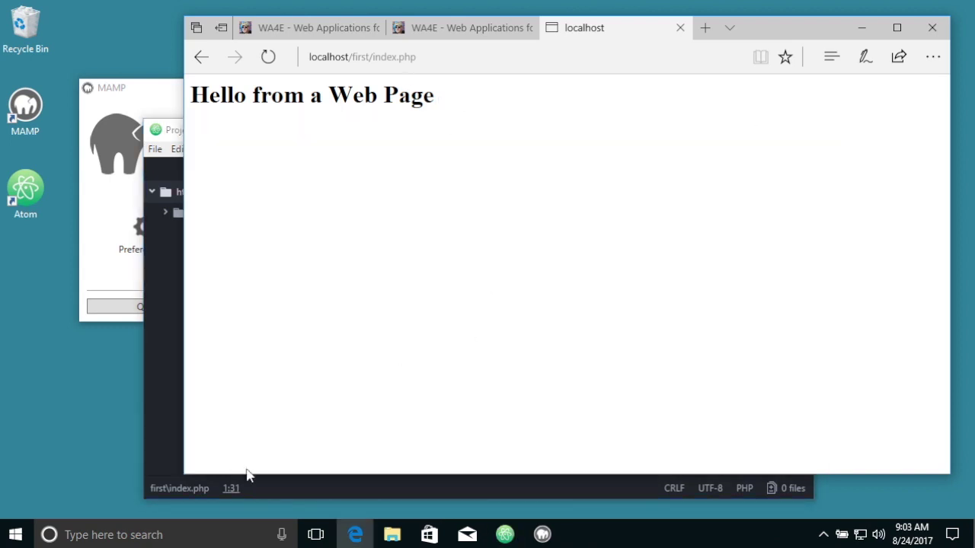
# Step: Return to Atom and insert an empty <?php ... ?> block below the h1 heading in index.php
pyautogui.click(331, 486)
pyautogui.click(606, 191)
pyautogui.press('Return')
pyautogui.write('<?')
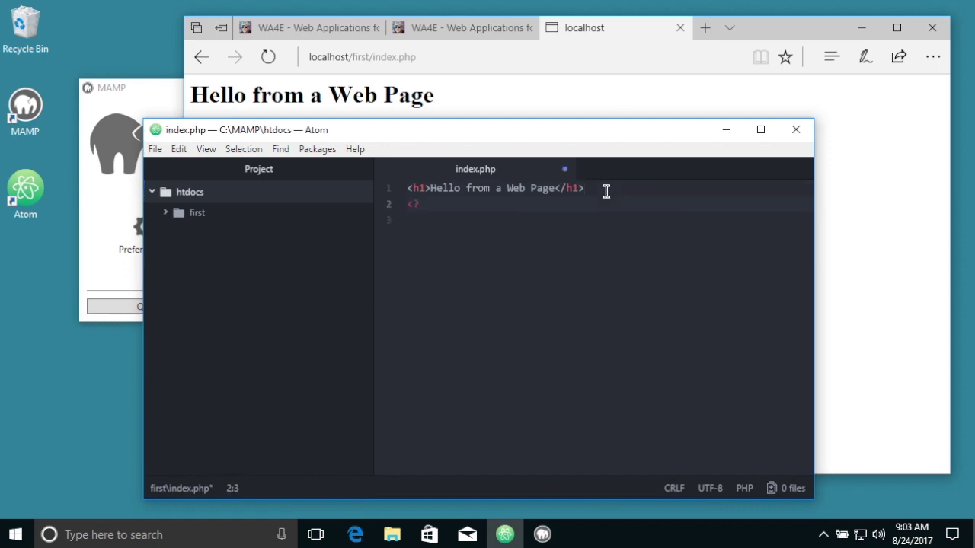
pyautogui.write('ph')
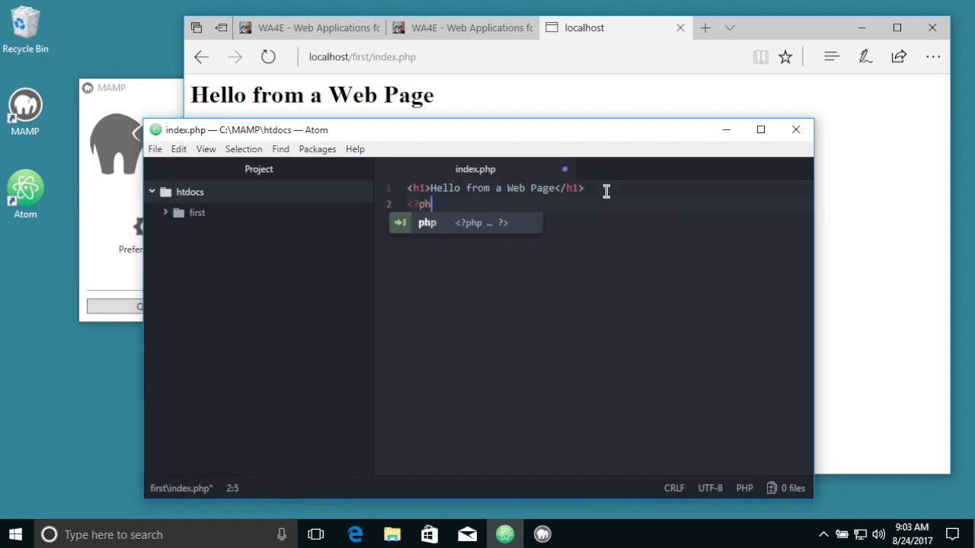
pyautogui.write('p')
pyautogui.press('Tab')
pyautogui.press('Return')
pyautogui.press('BackSpace')
pyautogui.press('Up')
pyautogui.press('End')
pyautogui.press('Return')
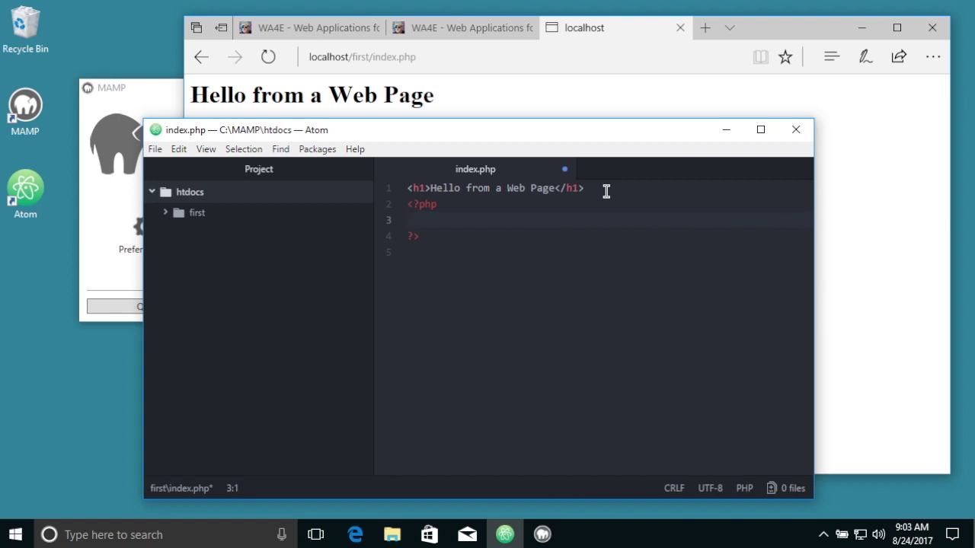
# Step: Write echo"Hi there\n"; inside the PHP block and save index.php
pyautogui.write('echo"Hi there')
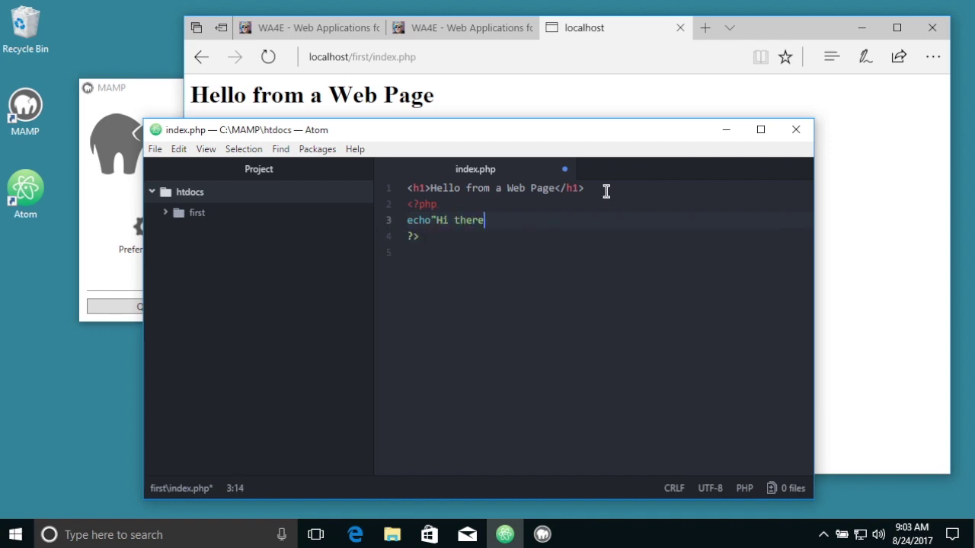
pyautogui.write('\\n";')
pyautogui.click(154, 149)
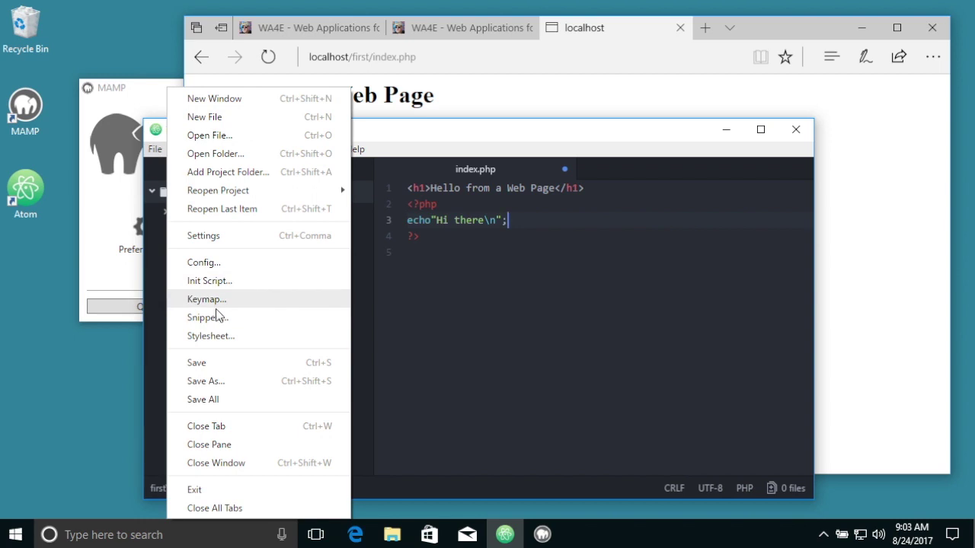
pyautogui.press('Escape')
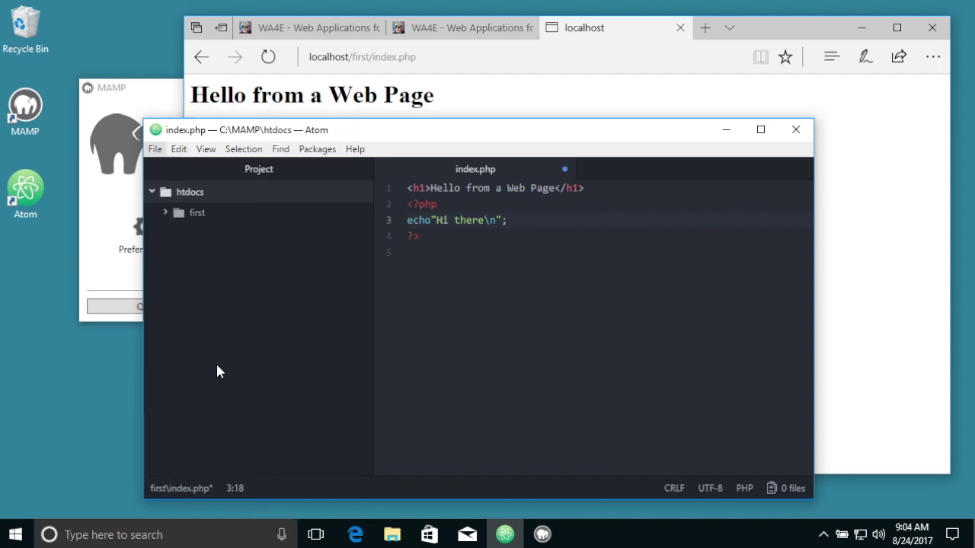
pyautogui.hotkey('ctrl', 's')
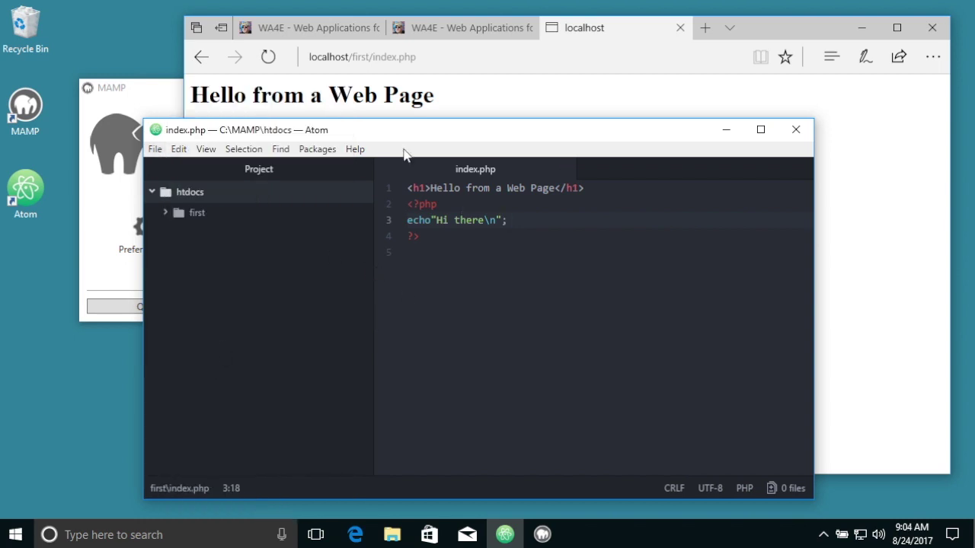
# Step: Reload localhost/first/index.php in the browser to view the PHP output, and return to Atom
pyautogui.click(435, 62)
pyautogui.press('Return')
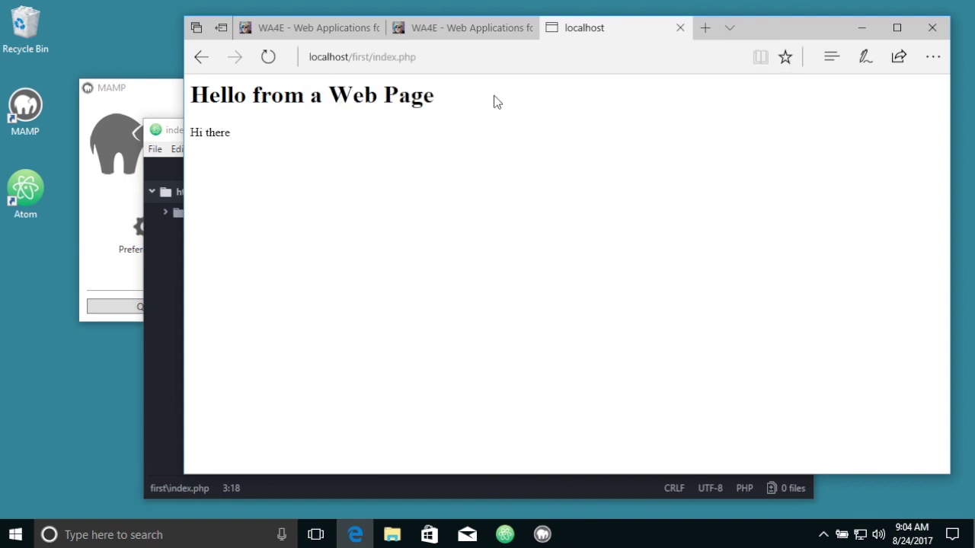
pyautogui.click(165, 273)
# Step: Add a space after echo and wrap the PHP block in <p> and </p> tags on their own lines
pyautogui.click(429, 220)
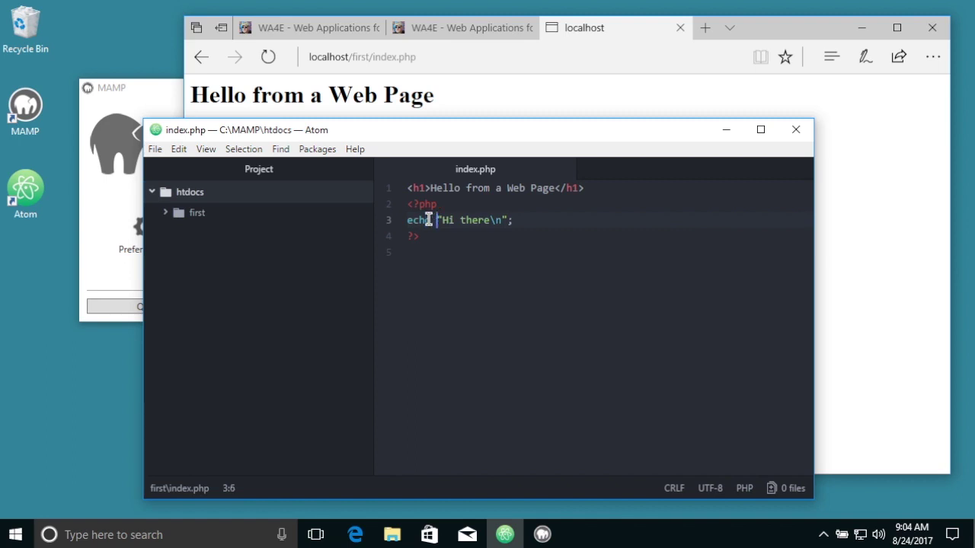
pyautogui.click(523, 221)
pyautogui.click(616, 194)
pyautogui.press('Return')
pyautogui.write('<p>')
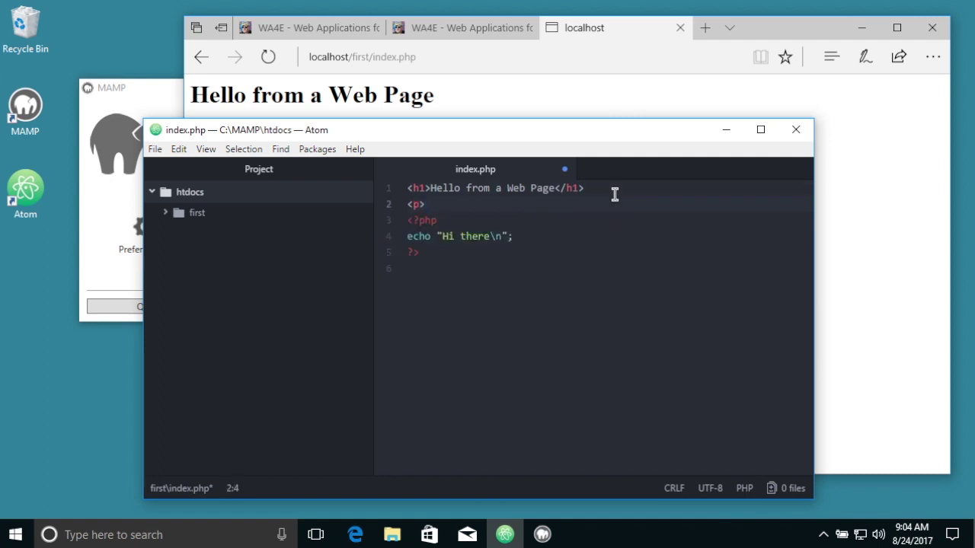
pyautogui.click(447, 253)
pyautogui.press('Return')
pyautogui.write('</p>')
# Step: Add the line <p>Another paragraph</p> below the closing tag of the first paragraph
pyautogui.press('Return')
pyautogui.write('<>')
pyautogui.press('BackSpace')
pyautogui.write('p')
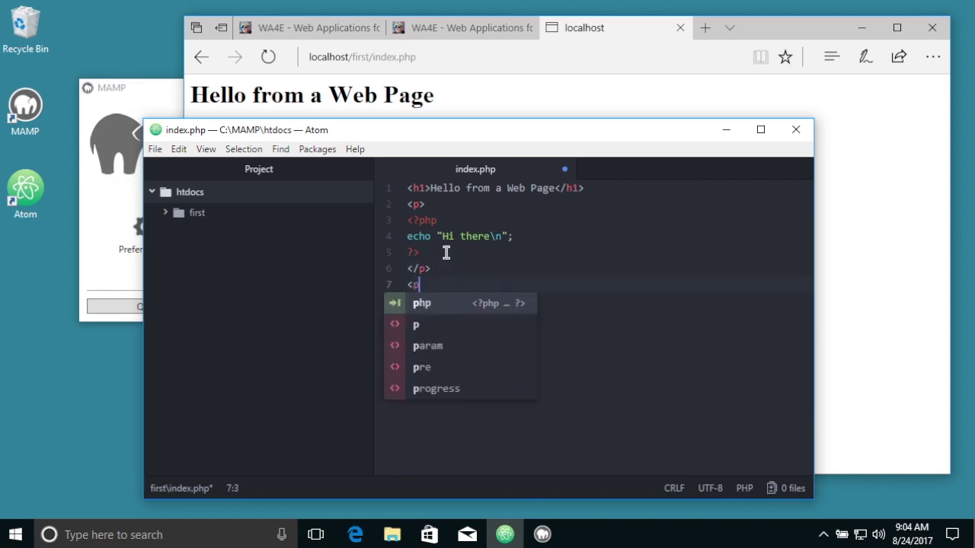
pyautogui.write('>Another par')
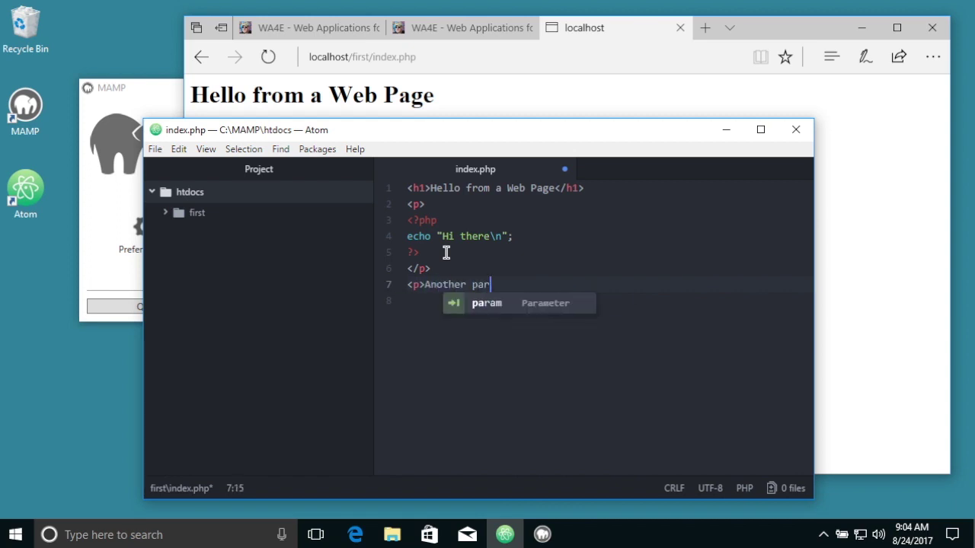
pyautogui.write('agraph</p>')
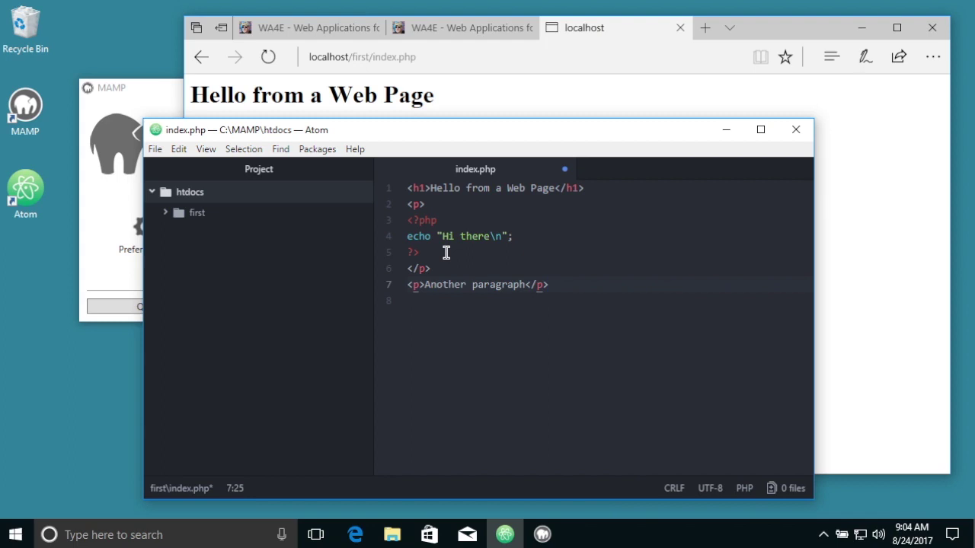
# Step: Select the whole PHP block, from <?php to ?>, and save index.php
pyautogui.click(403, 220)
pyautogui.moveTo(424, 250); pyautogui.dragTo(403, 220)
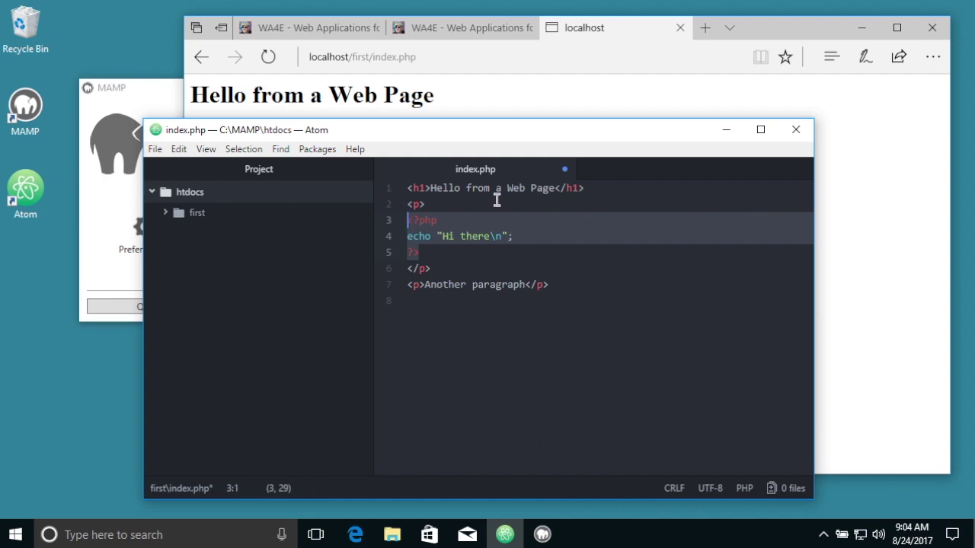
pyautogui.click(155, 149)
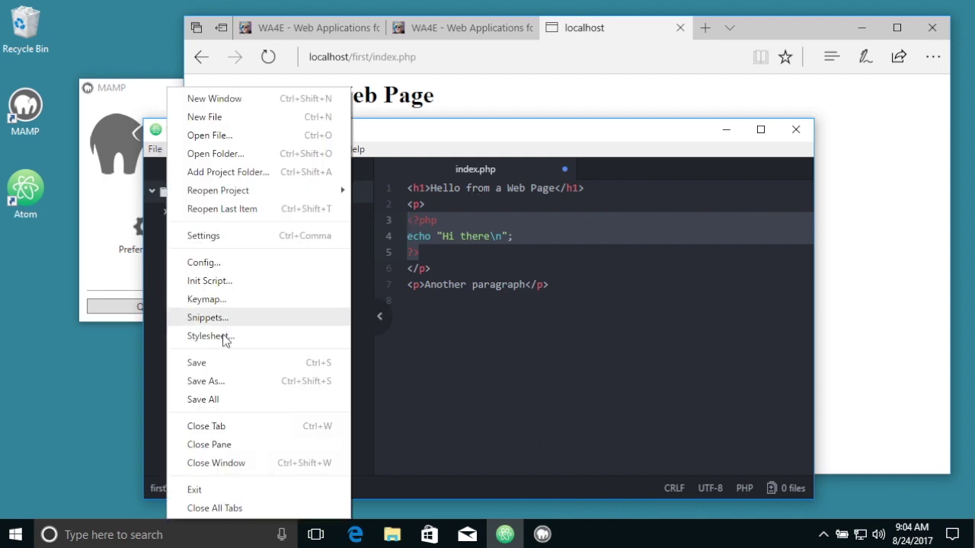
pyautogui.click(224, 370)
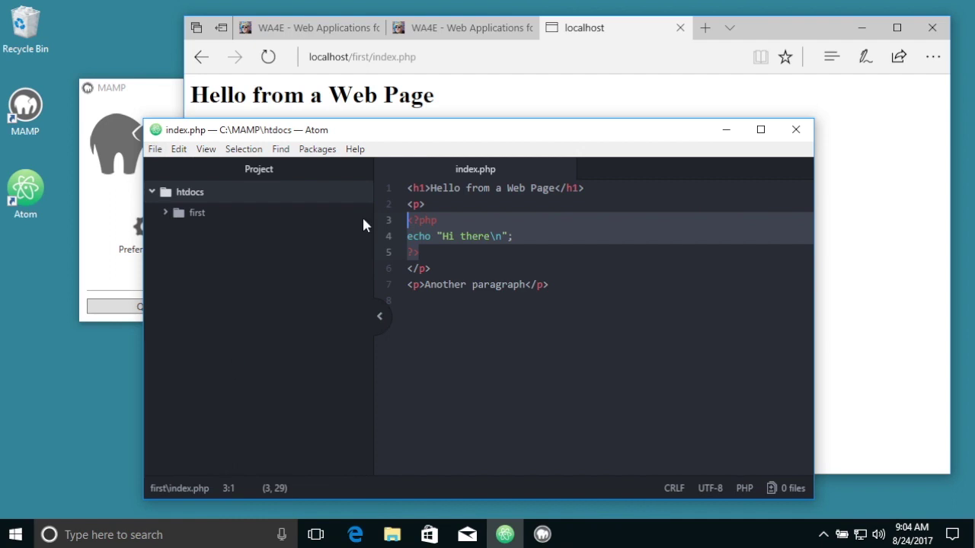
# Step: Reload the page in the browser, highlight the Hi there text, and return to Atom
pyautogui.click(447, 109)
pyautogui.click(445, 64)
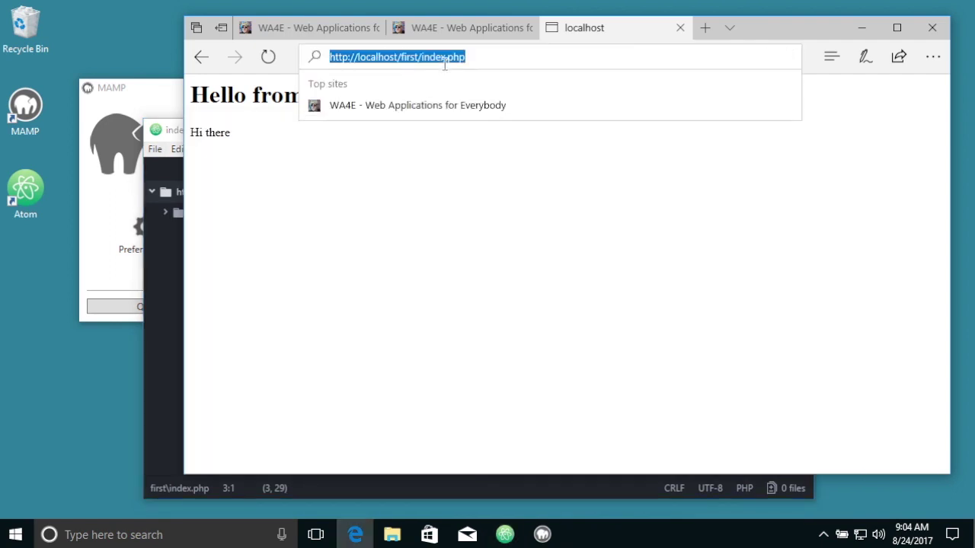
pyautogui.press('Return')
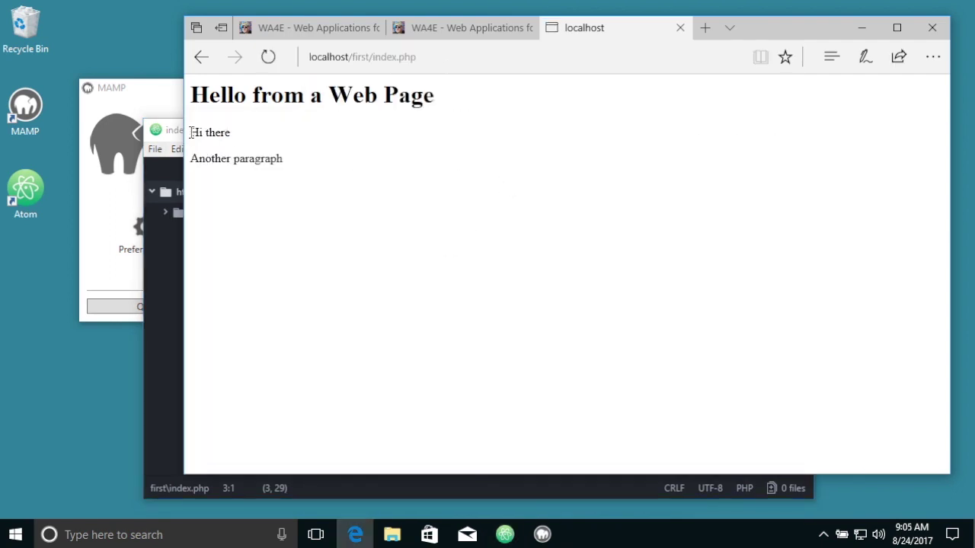
pyautogui.moveTo(190, 132); pyautogui.dragTo(234, 133)
pyautogui.click(155, 257)
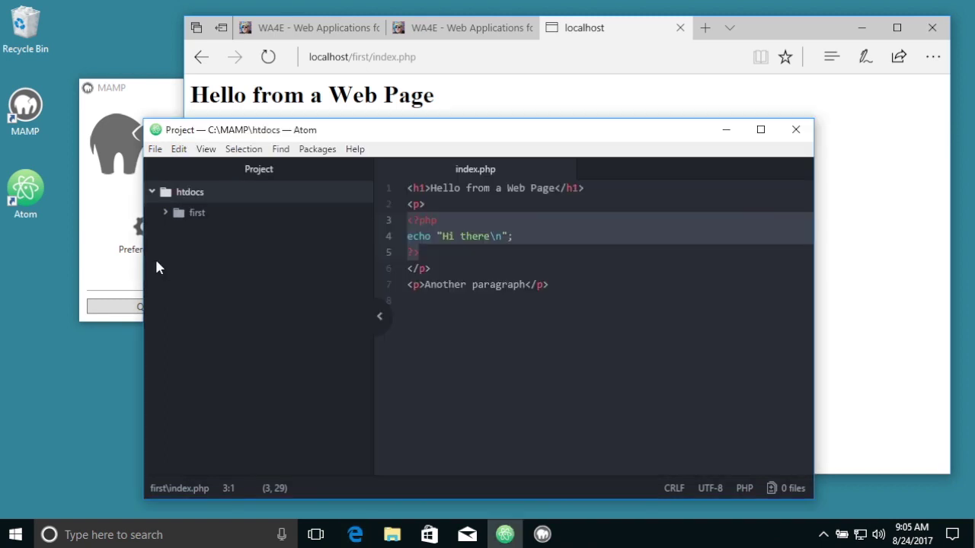
# Step: Add the assignment $x = 6 * 7; on a new line after the Hi there echo statement
pyautogui.click(486, 236)
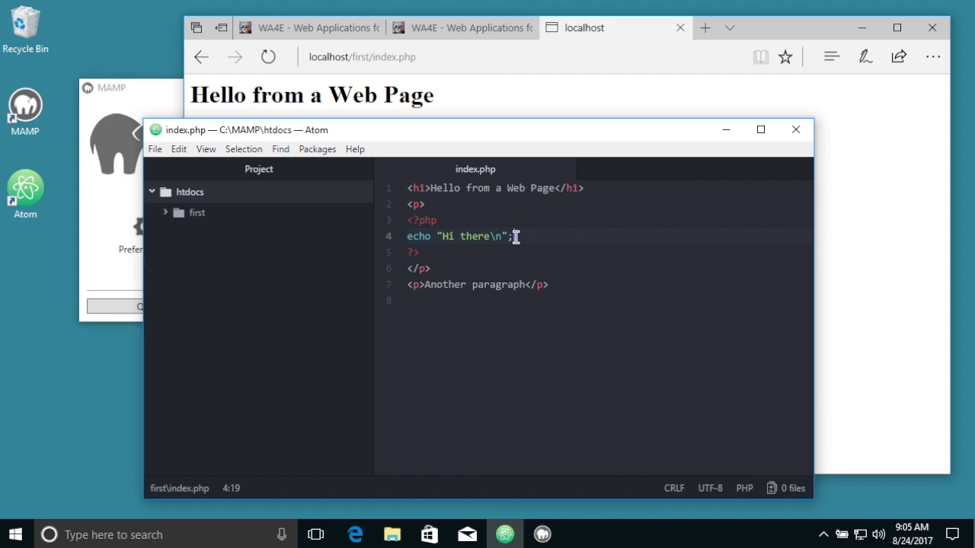
pyautogui.press('Return')
pyautogui.write('$')
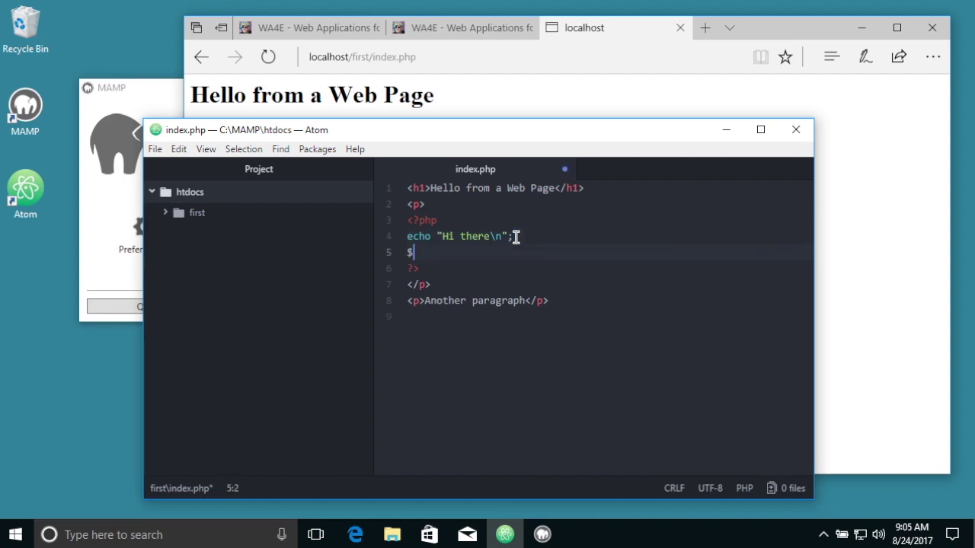
pyautogui.write('x = 6 * 7;')
pyautogui.press('Return')
# Step: Below the assignment, write echo "The answer is ",$answer," what was the question\n"; in the PHP block
pyautogui.write('echo(')
pyautogui.press('BackSpace')
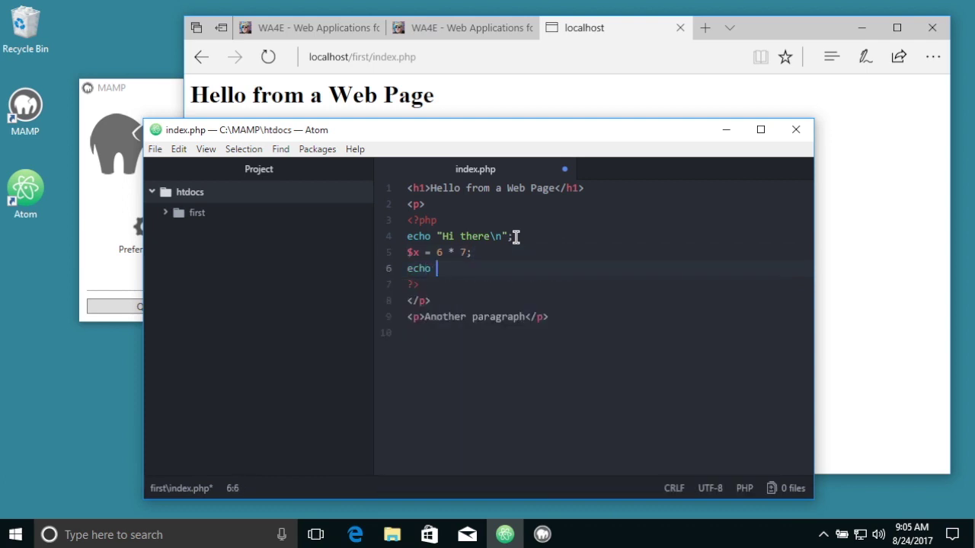
pyautogui.write('"The ianswer')
pyautogui.press('BackSpace')
pyautogui.press('BackSpace')
pyautogui.press('BackSpace')
pyautogui.press('BackSpace')
pyautogui.press('BackSpace')
pyautogui.press('BackSpace')
pyautogui.press('BackSpace')
pyautogui.write('answer is')
pyautogui.press('Delete')
pyautogui.write('"')
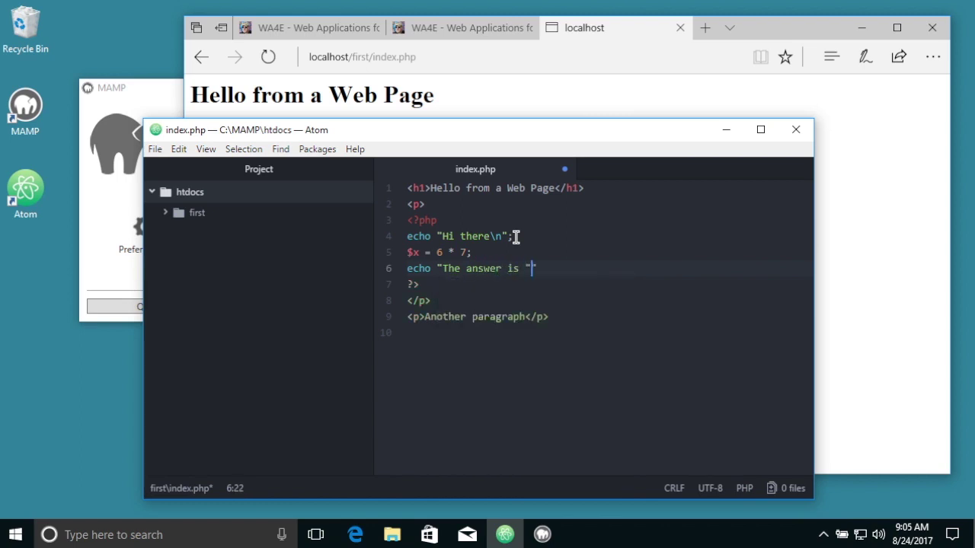
pyautogui.press('BackSpace')
pyautogui.write(',')
pyautogui.write('$an')
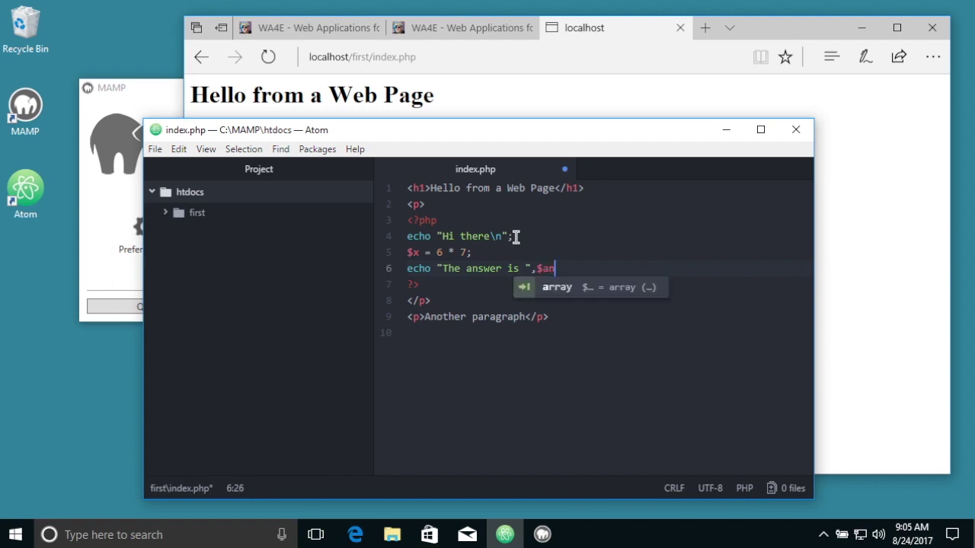
pyautogui.write('swer,"')
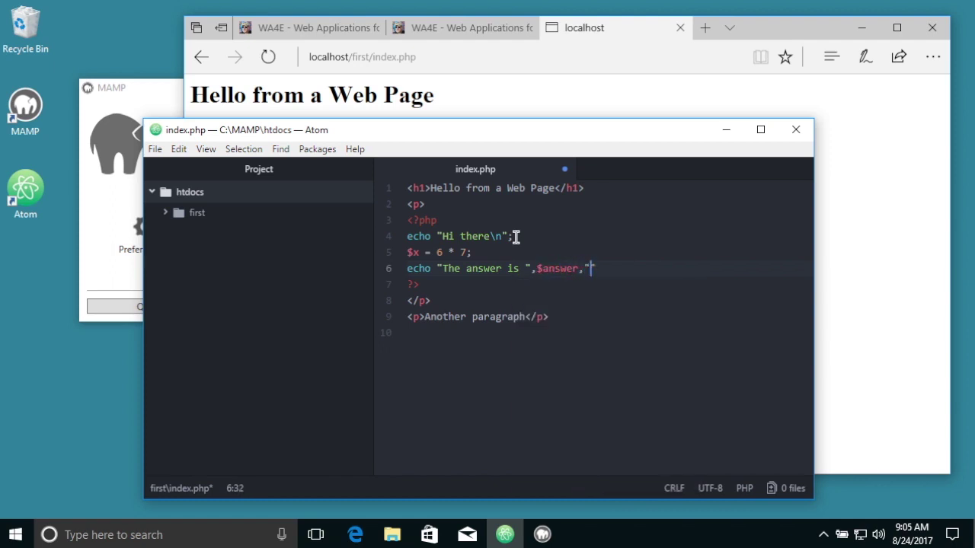
pyautogui.write(' what was the question')
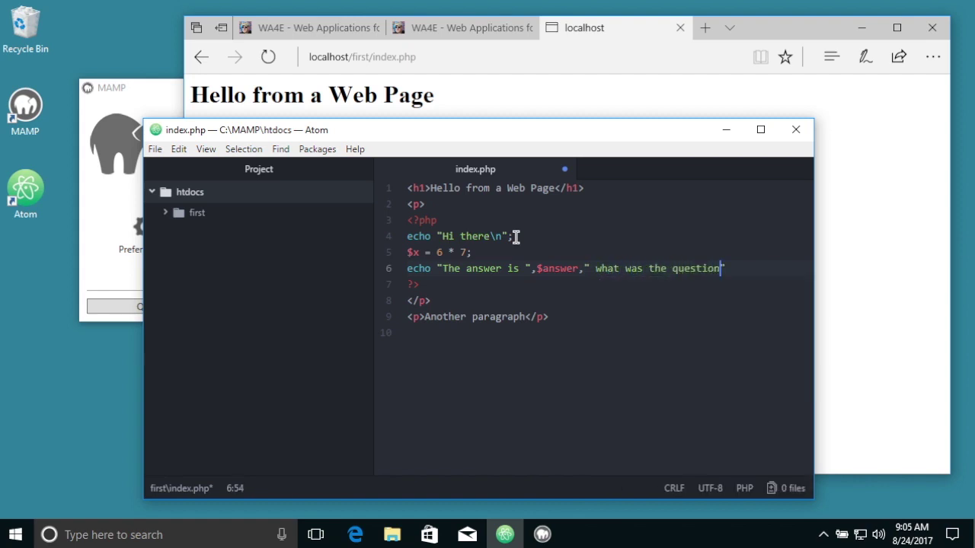
pyautogui.write('\\n";')
# Step: Save index.php with the new echo statement and reload localhost/first/index.php in the browser
pyautogui.click(156, 150)
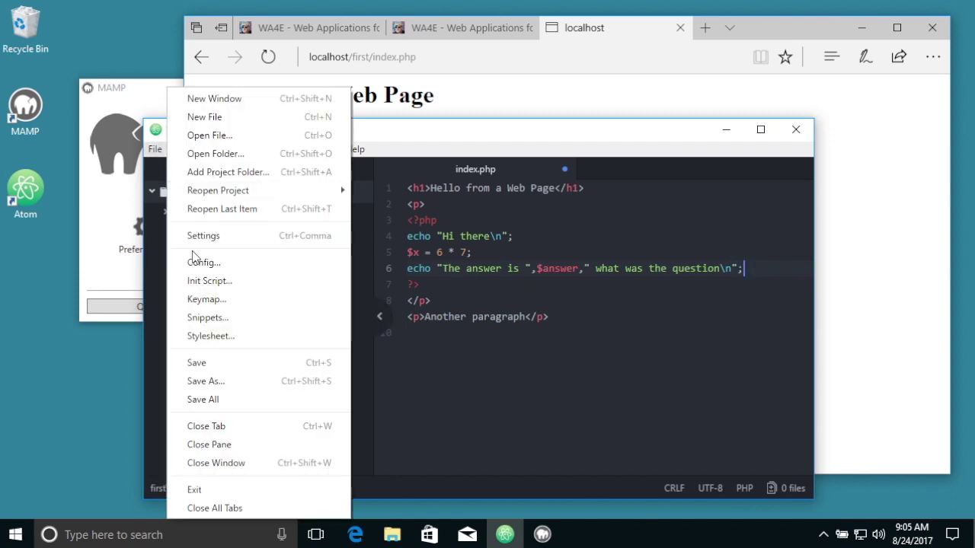
pyautogui.click(245, 363)
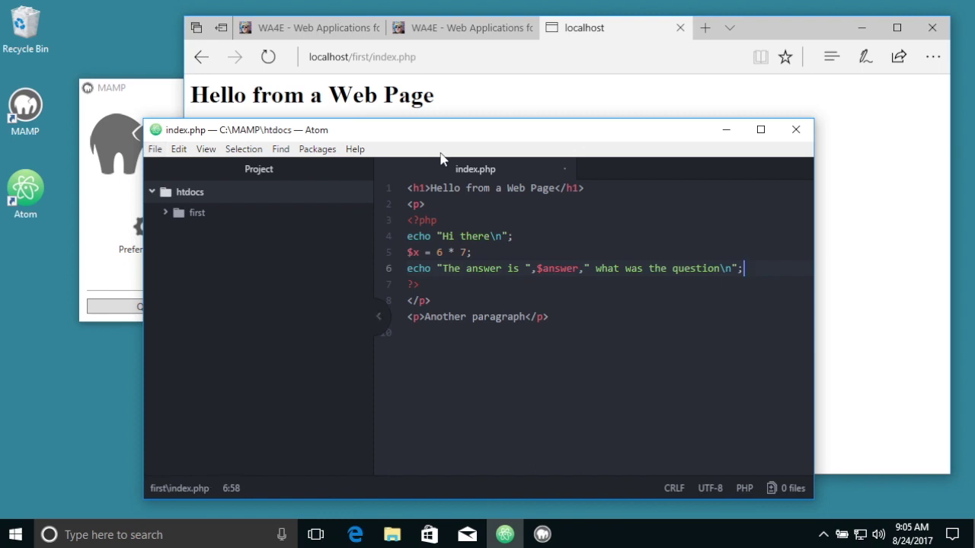
pyautogui.click(469, 101)
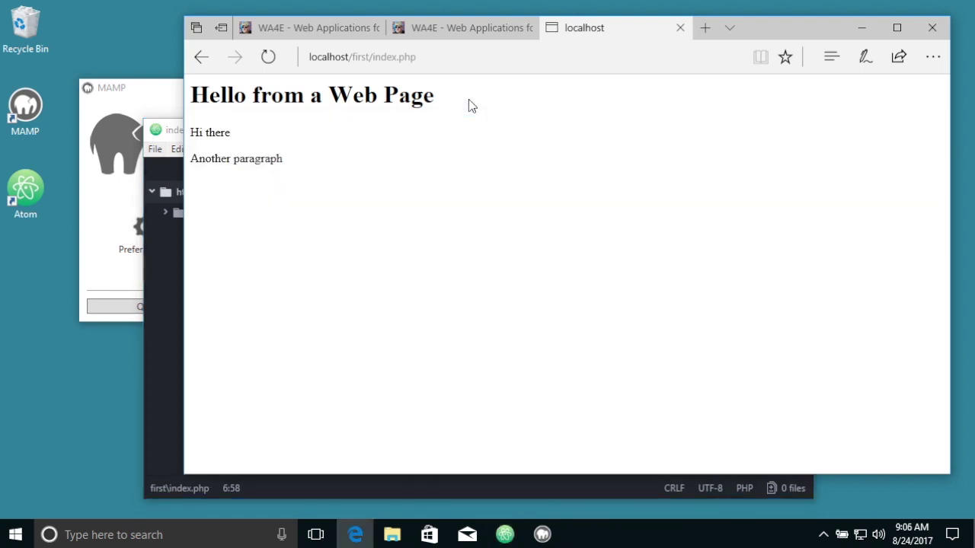
pyautogui.click(436, 57)
pyautogui.press('Return')
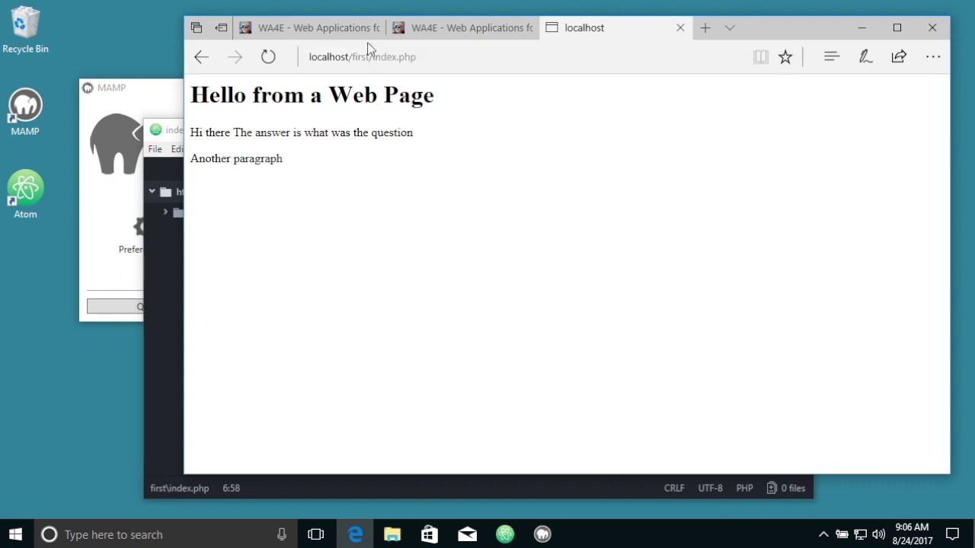
# Step: In Atom, replace the commas around $answer in the second echo statement with concatenation dots
pyautogui.click(371, 486)
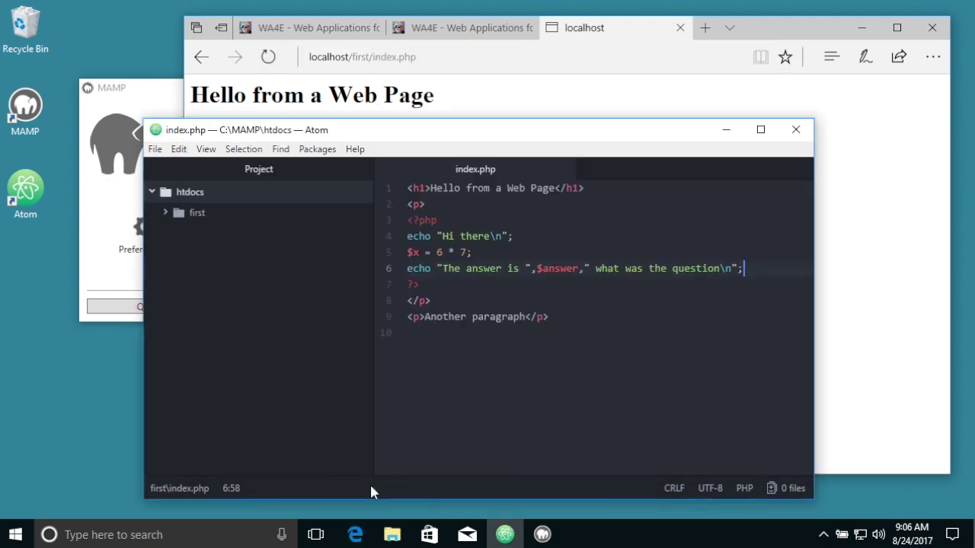
pyautogui.click(535, 268)
pyautogui.press('BackSpace')
pyautogui.write('.')
pyautogui.press('Right')
pyautogui.press('Right')
pyautogui.press('Right')
pyautogui.press('Right')
pyautogui.press('Right')
pyautogui.press('Right')
pyautogui.press('Right')
pyautogui.press('Right')
pyautogui.press('Right')
pyautogui.press('Left')
pyautogui.press('BackSpace')
pyautogui.write('.')
# Step: Replace the $answer variable in the second echo statement with $x
pyautogui.click(579, 268)
pyautogui.moveTo(580, 269); pyautogui.dragTo(545, 268)
pyautogui.write('x')
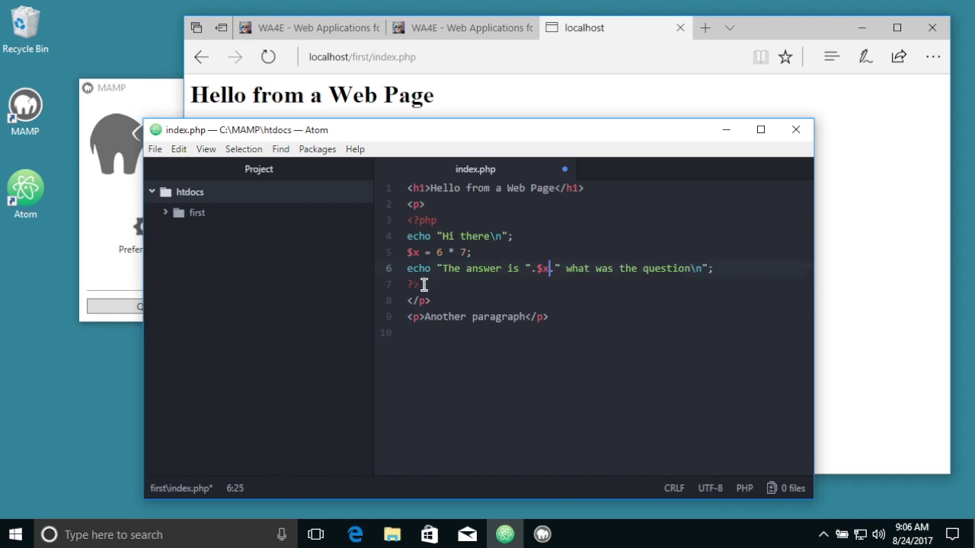
# Step: Save the corrected index.php and reload localhost/first/index.php in the browser
pyautogui.click(159, 150)
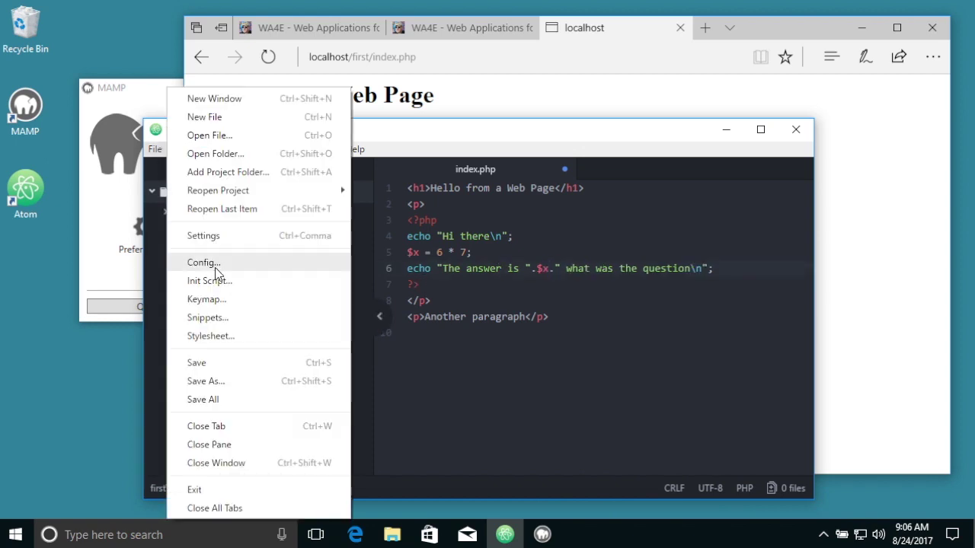
pyautogui.click(196, 364)
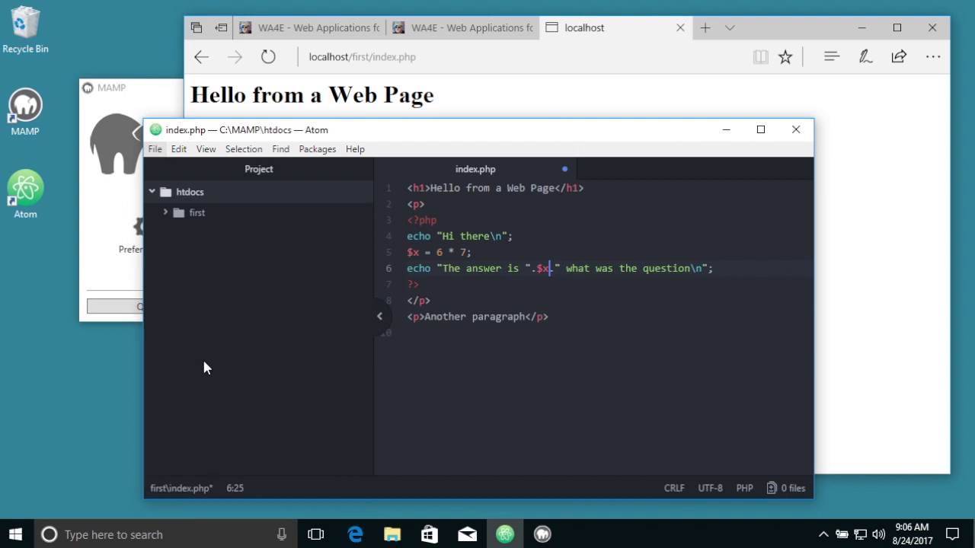
pyautogui.click(487, 111)
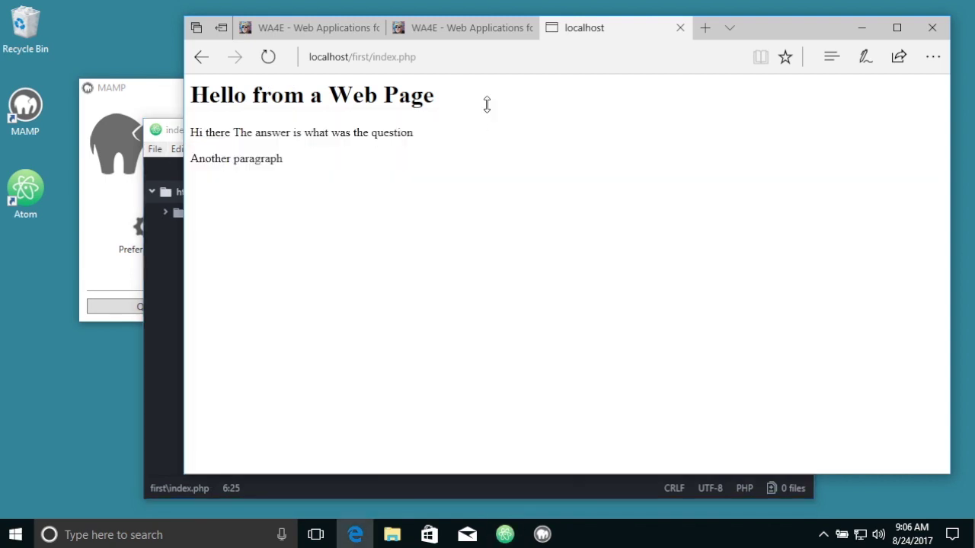
pyautogui.click(434, 56)
pyautogui.press('Return')
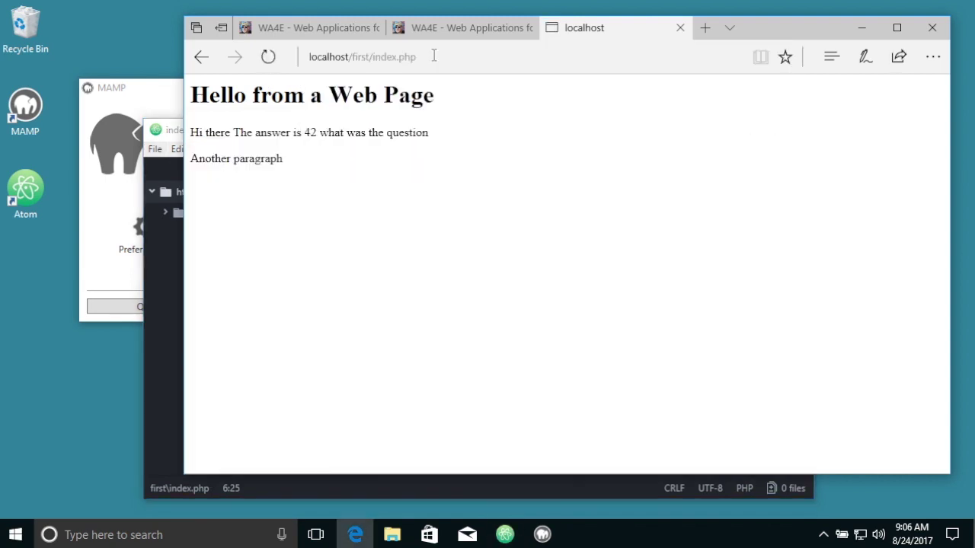
# Step: Highlight the answer sentence on the web page and the whole PHP block in Atom, and expand the first folder
pyautogui.moveTo(304, 134); pyautogui.dragTo(315, 135)
pyautogui.moveTo(191, 133); pyautogui.dragTo(471, 135)
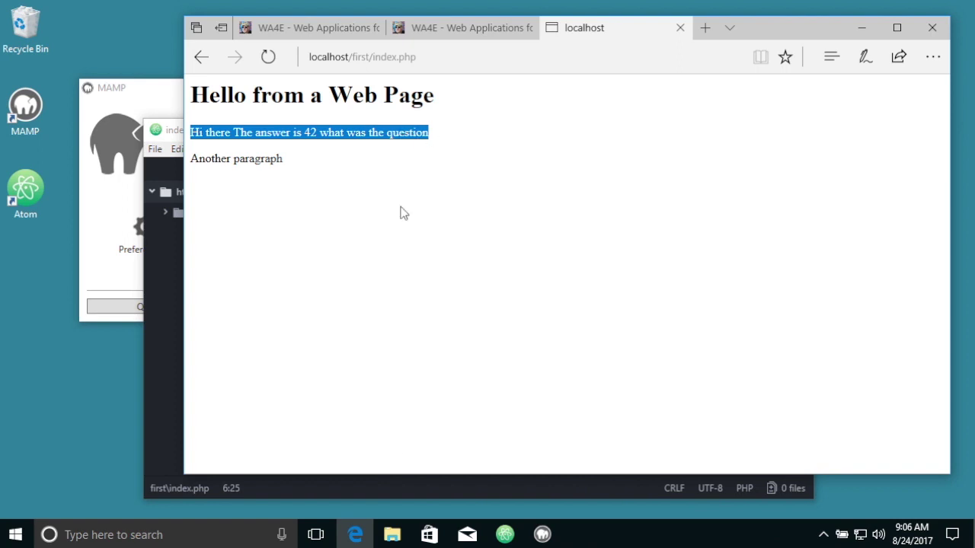
pyautogui.click(404, 478)
pyautogui.moveTo(424, 284); pyautogui.dragTo(403, 213)
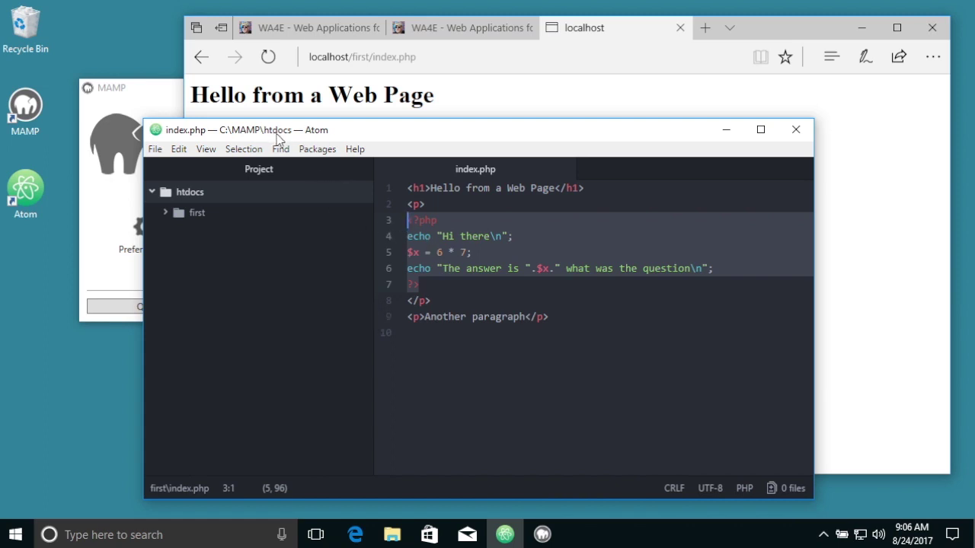
pyautogui.click(200, 213)
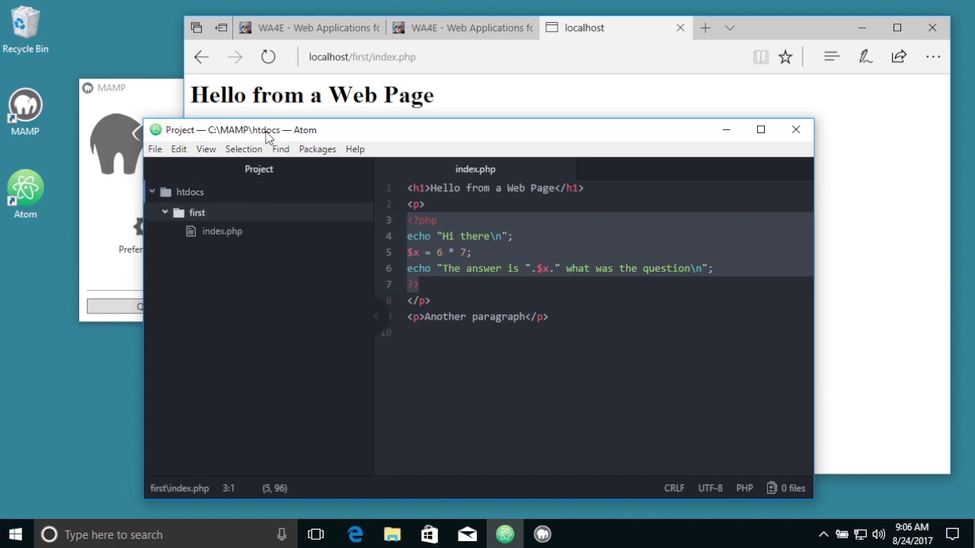
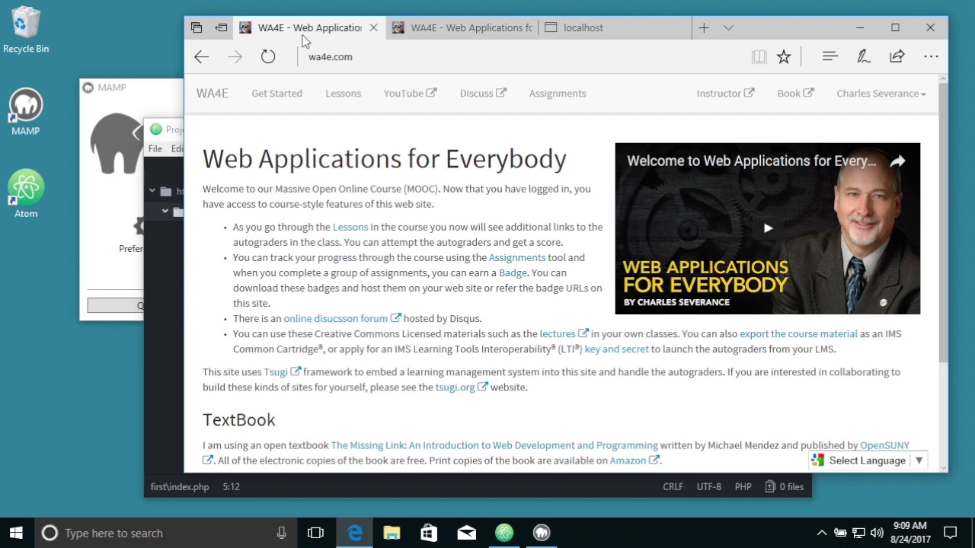
# Step: Show the localhost page in the browser, and in Atom delete the semicolon after $x = 6 * 7
pyautogui.moveTo(571, 40)
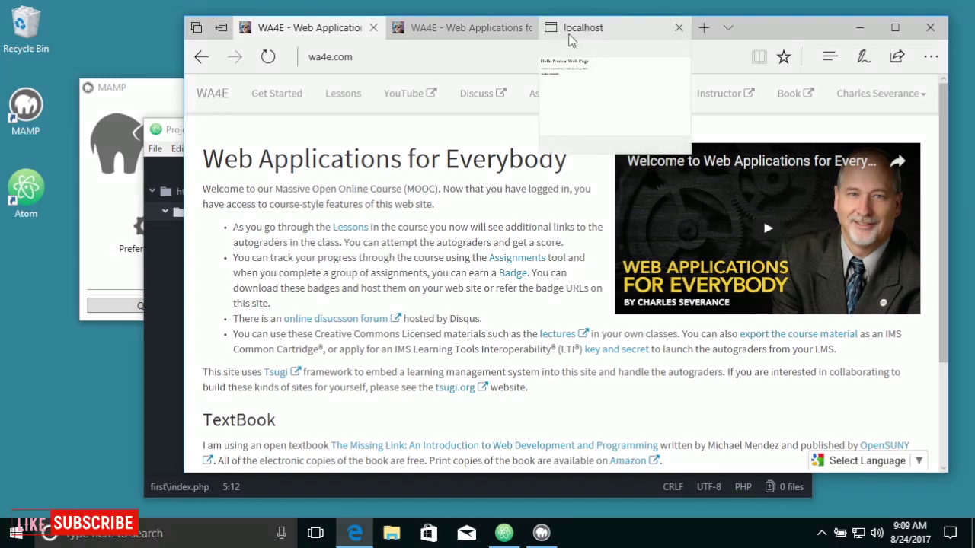
pyautogui.click(576, 34)
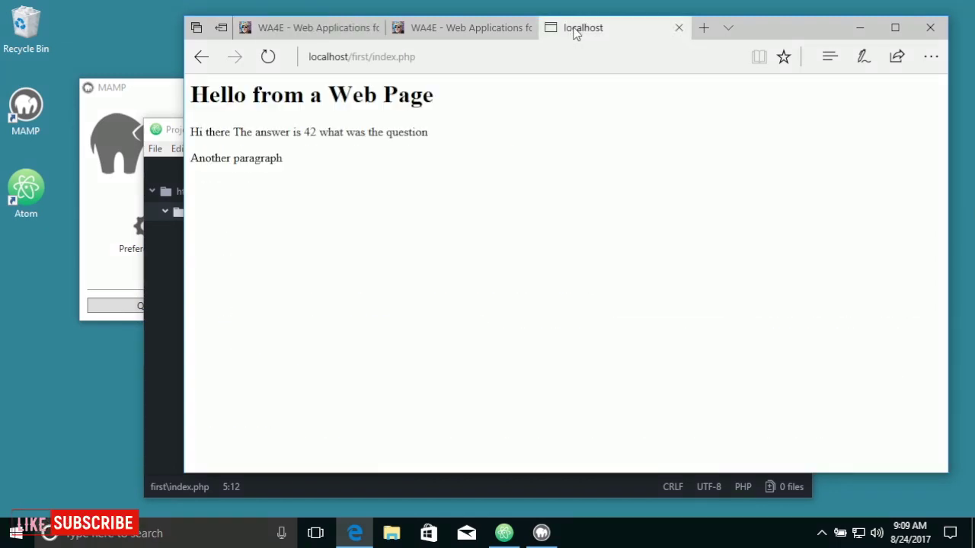
pyautogui.click(170, 256)
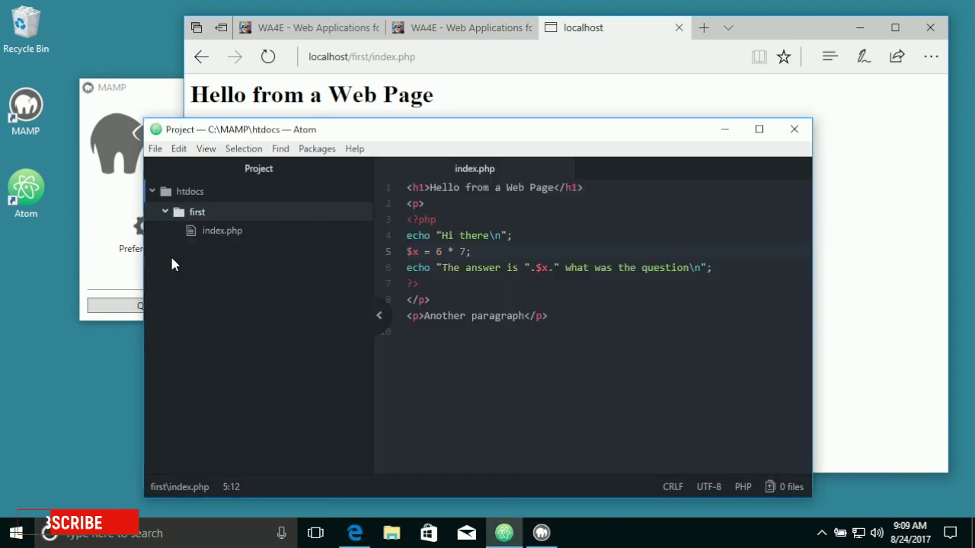
pyautogui.click(485, 250)
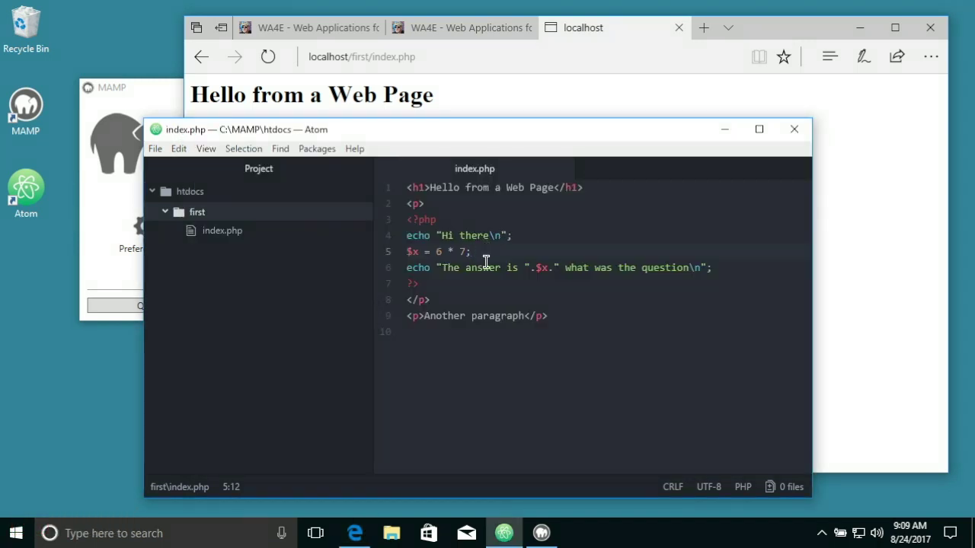
pyautogui.press('BackSpace')
# Step: Save index.php with the deliberate syntax error and reload localhost/first/index.php in the browser
pyautogui.click(156, 149)
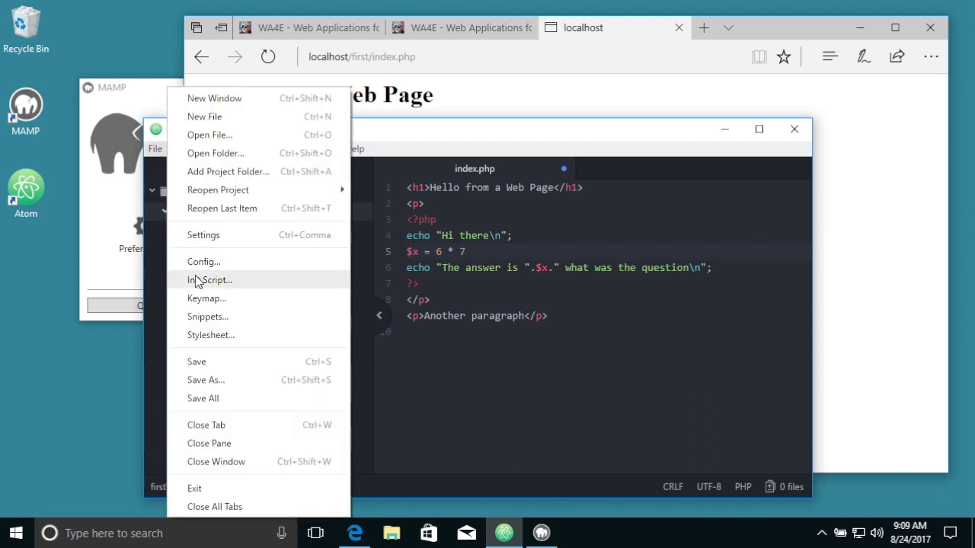
pyautogui.click(201, 362)
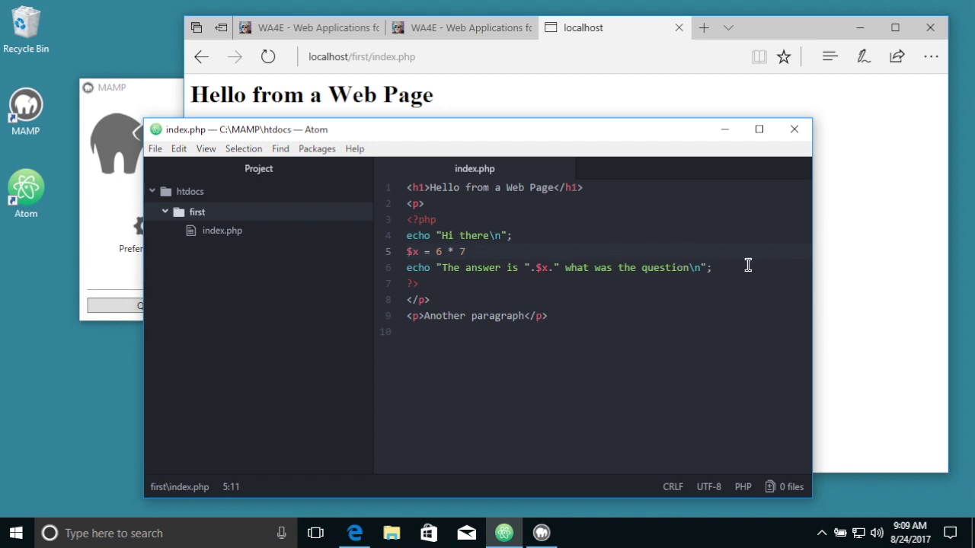
pyautogui.click(852, 288)
pyautogui.click(469, 56)
pyautogui.press('Return')
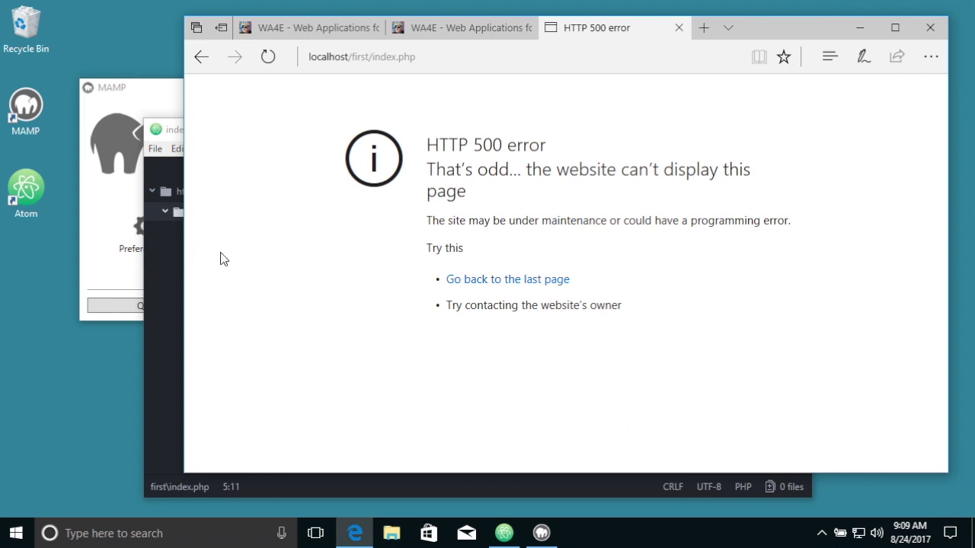
# Step: Compare the faulty assignment line in Atom with the error page in the browser
pyautogui.click(167, 314)
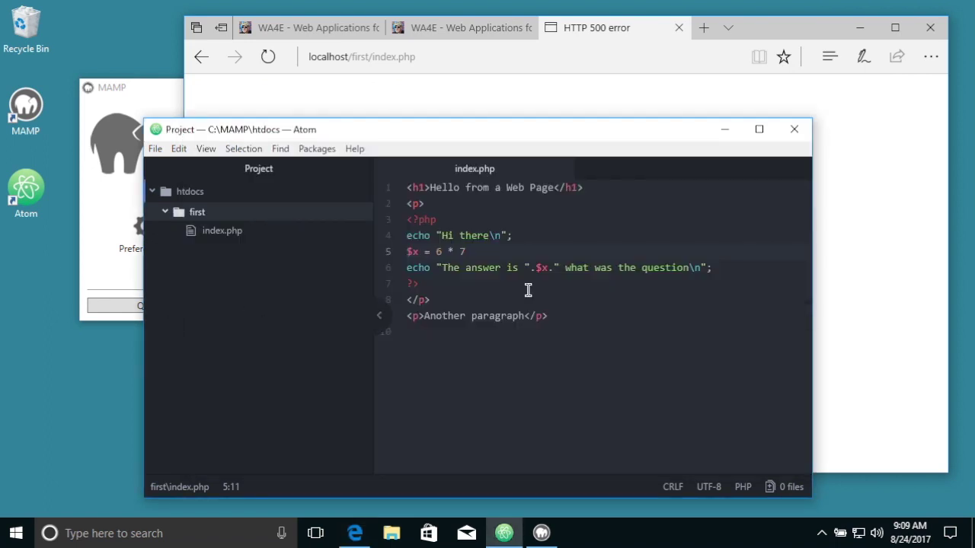
pyautogui.click(874, 247)
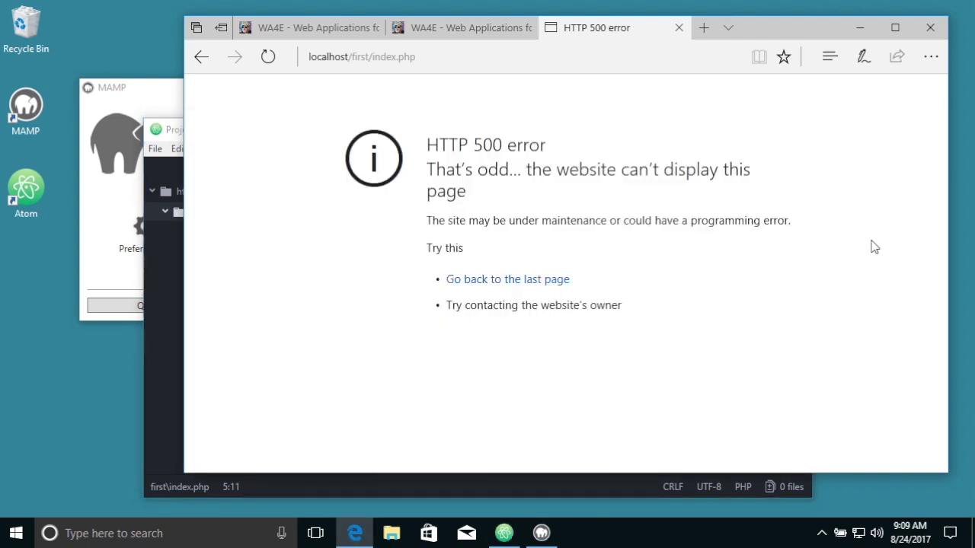
pyautogui.click(357, 482)
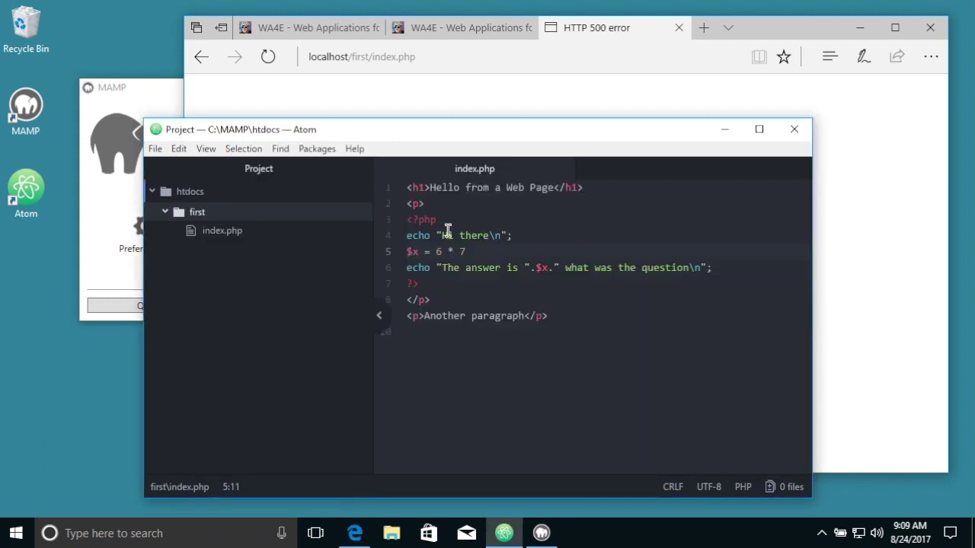
pyautogui.click(858, 242)
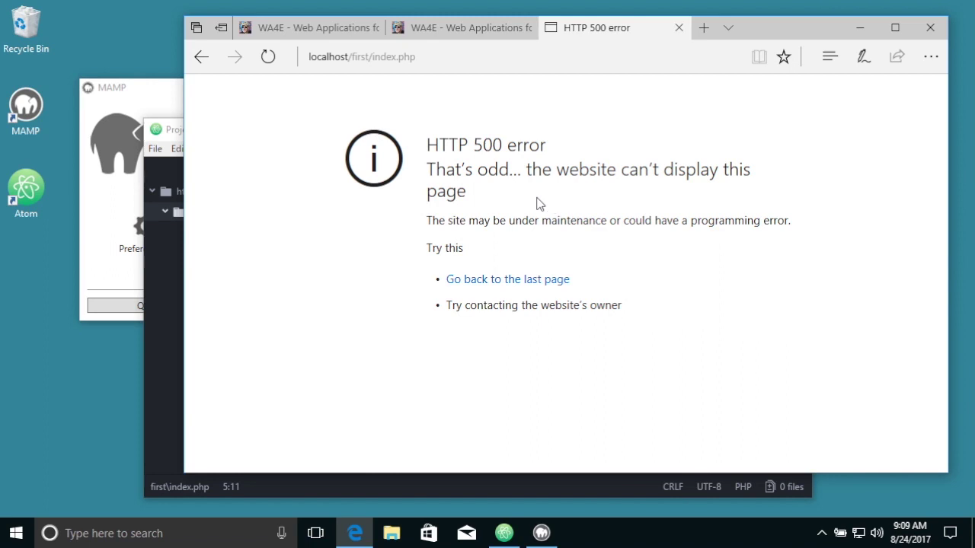
# Step: Open the MAMP start page, show its phpInfo page, and highlight the loaded php.ini path
pyautogui.click(106, 186)
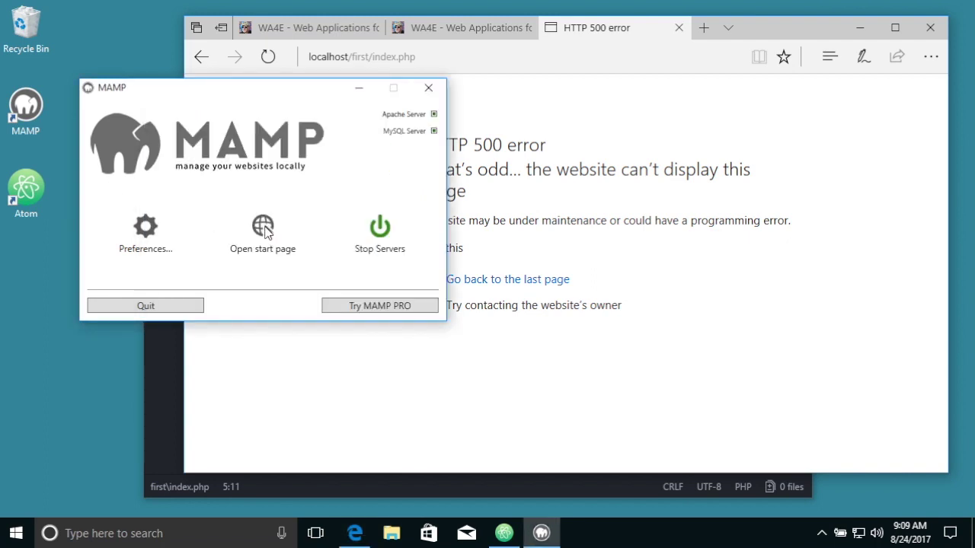
pyautogui.click(263, 228)
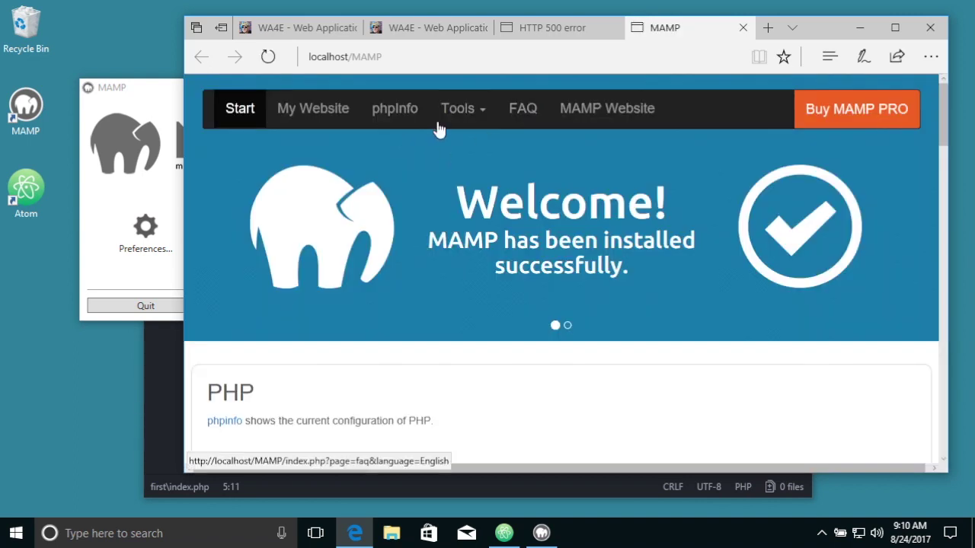
pyautogui.click(408, 108)
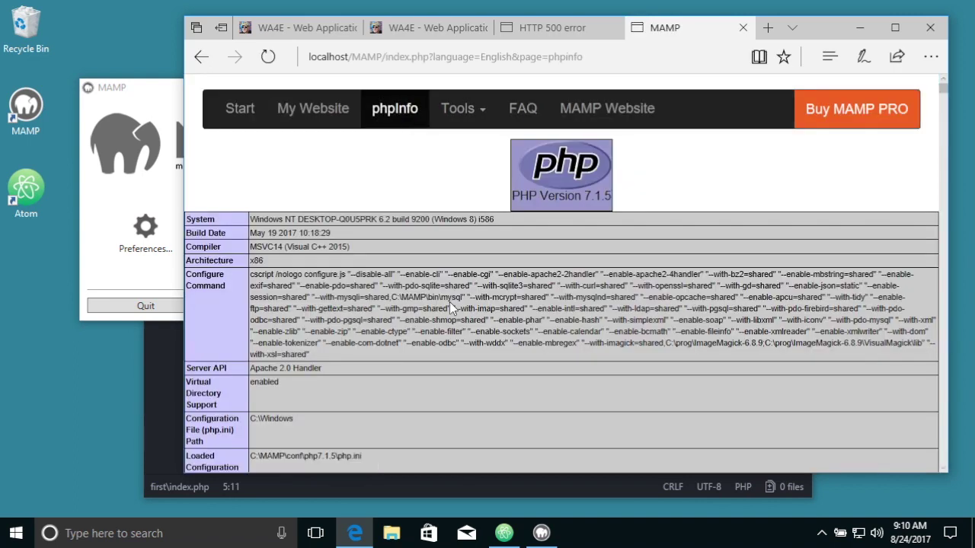
pyautogui.tripleClick(269, 457)
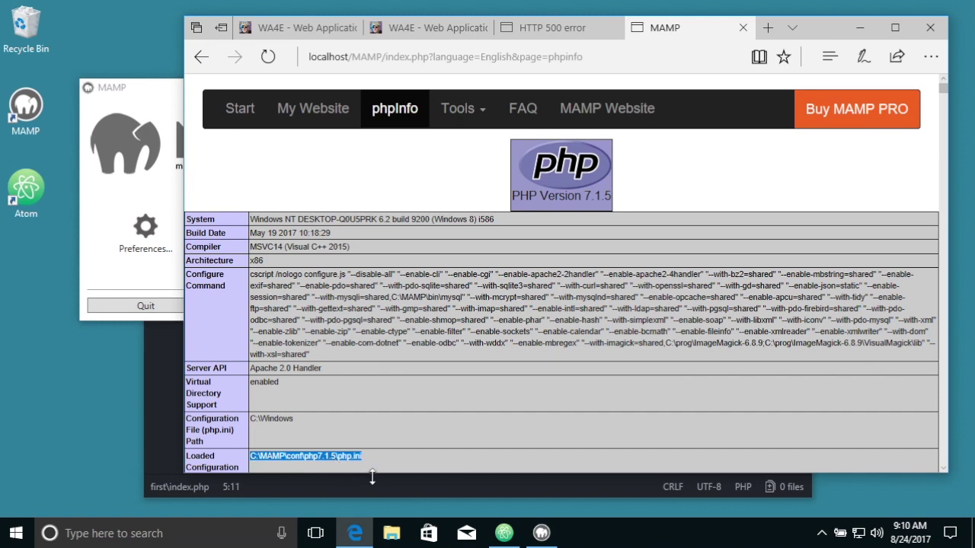
# Step: Start opening a file in Atom and browse to the MAMP folder on the C: drive
pyautogui.click(160, 432)
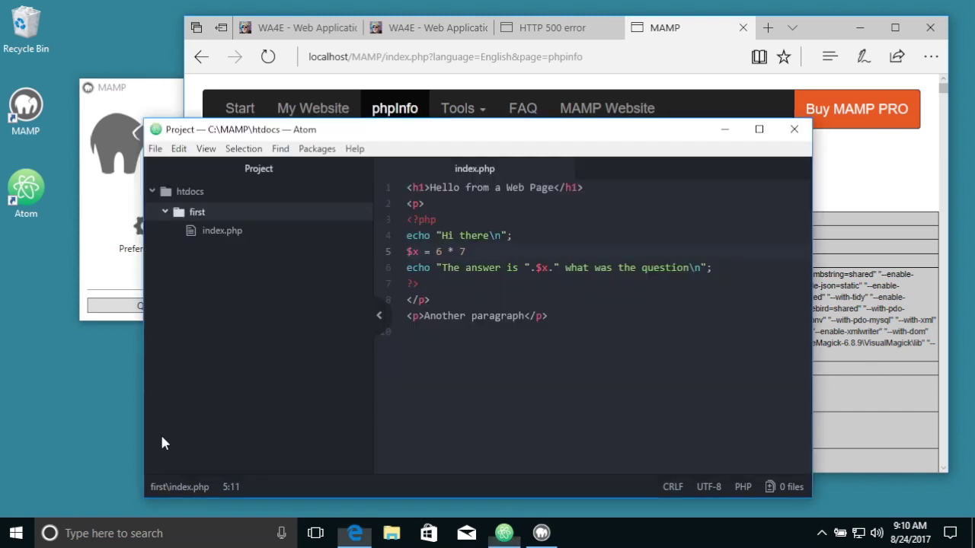
pyautogui.click(892, 225)
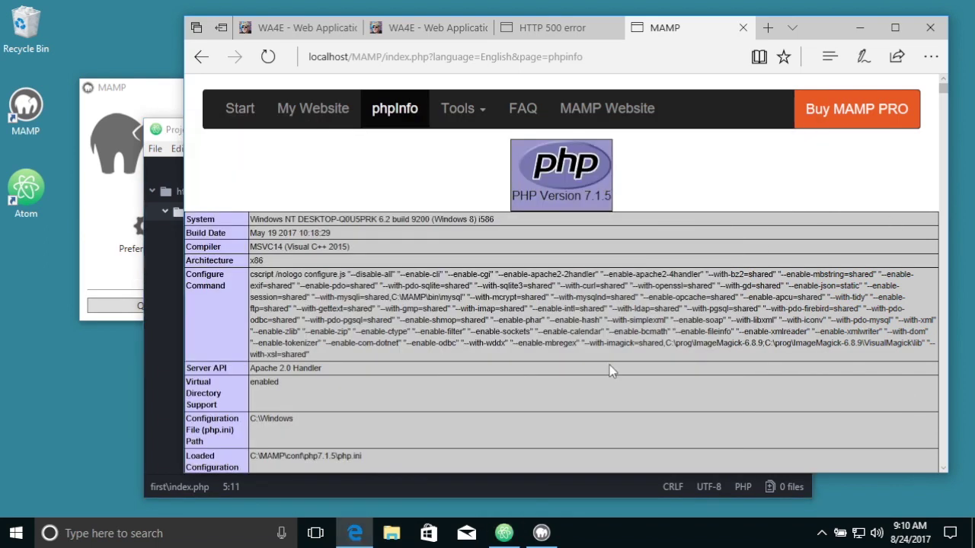
pyautogui.click(160, 377)
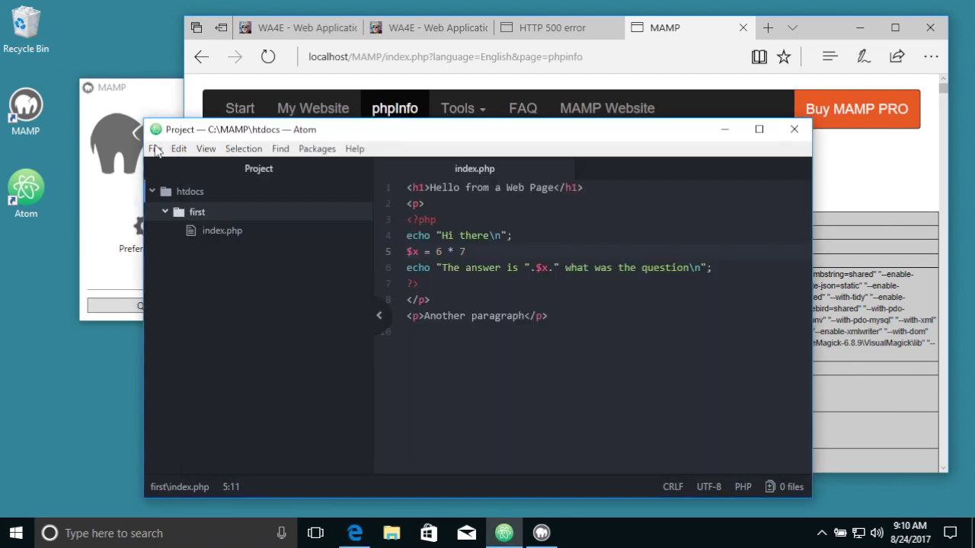
pyautogui.click(154, 148)
pyautogui.click(194, 135)
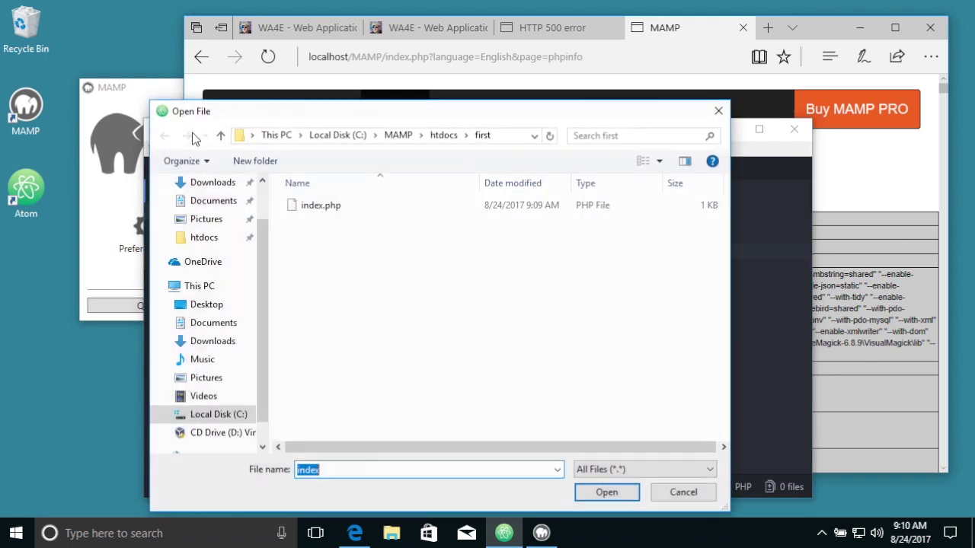
pyautogui.click(399, 135)
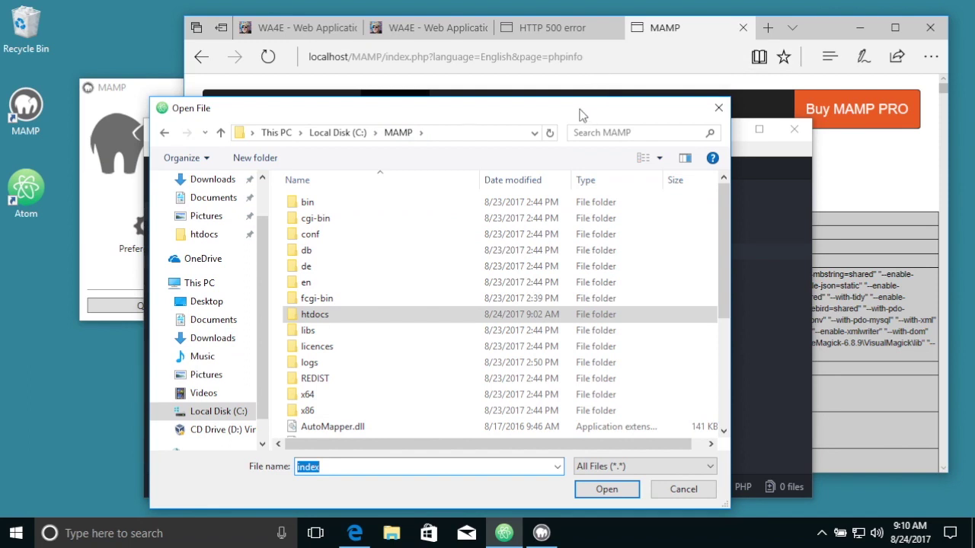
# Step: Check the loaded configuration path in phpInfo, and open php.ini from C:\MAMP\conf\php7.1.5 in Atom
pyautogui.click(307, 236)
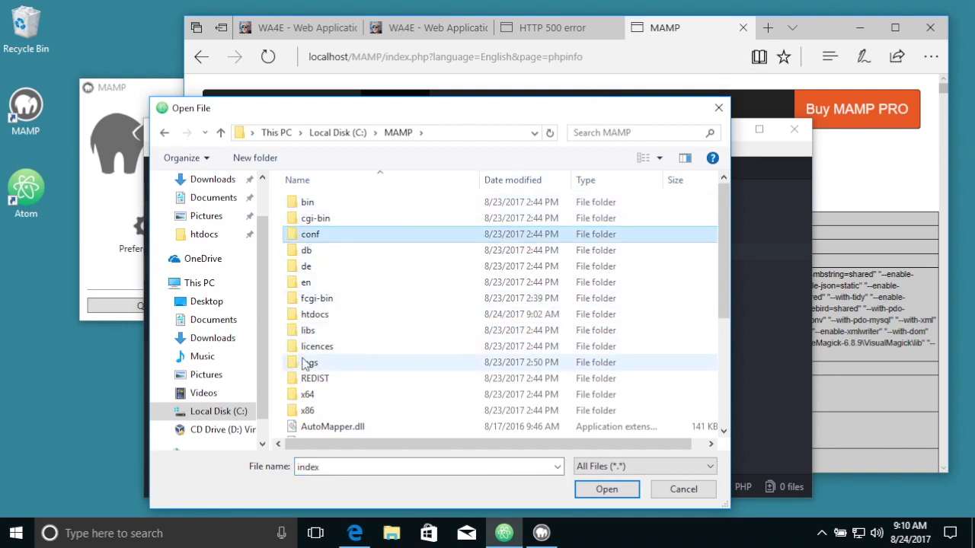
pyautogui.click(837, 31)
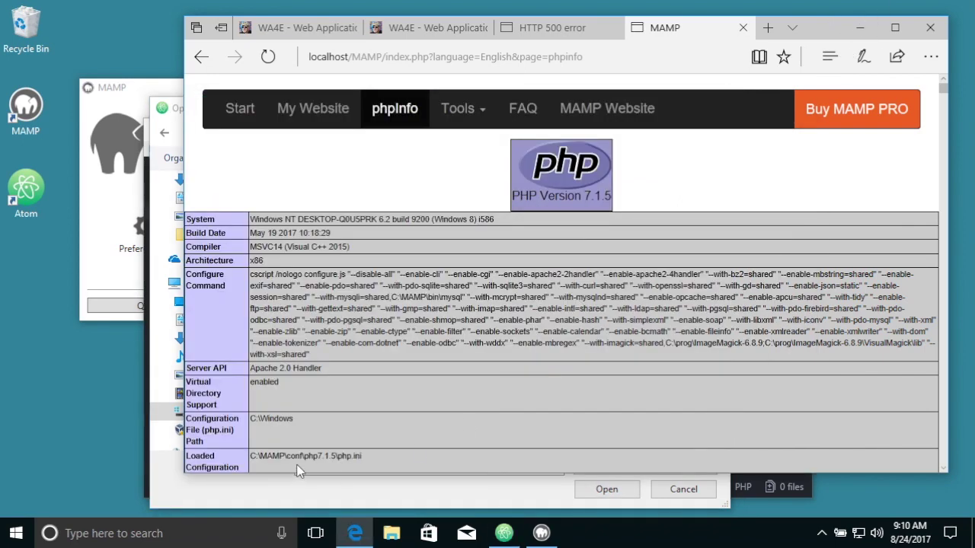
pyautogui.click(166, 482)
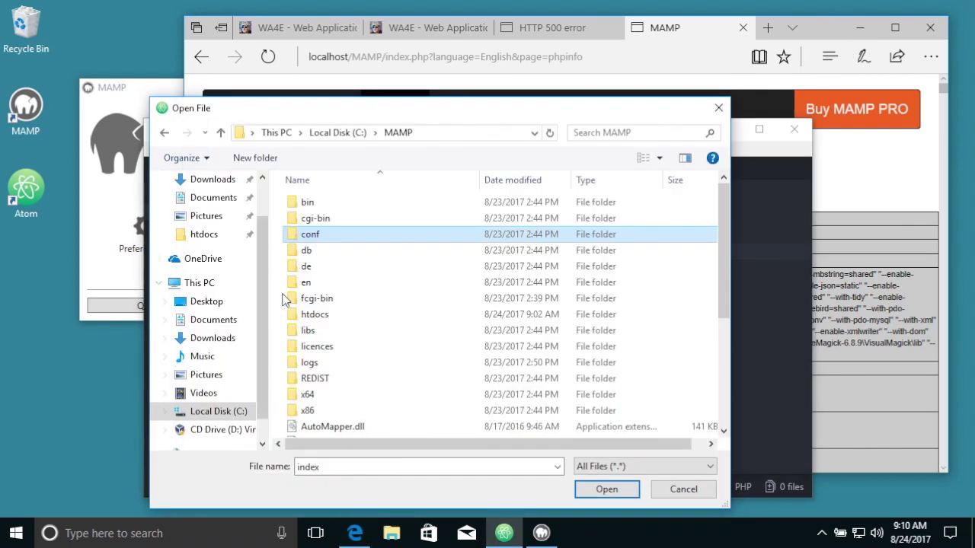
pyautogui.doubleClick(297, 236)
pyautogui.moveTo(723, 263); pyautogui.dragTo(702, 110)
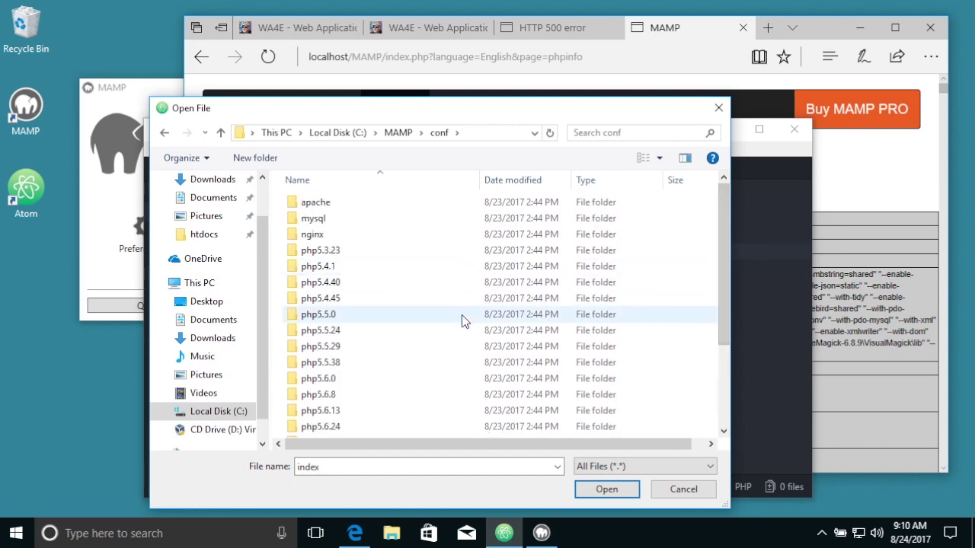
pyautogui.scroll(-3, 461, 318)
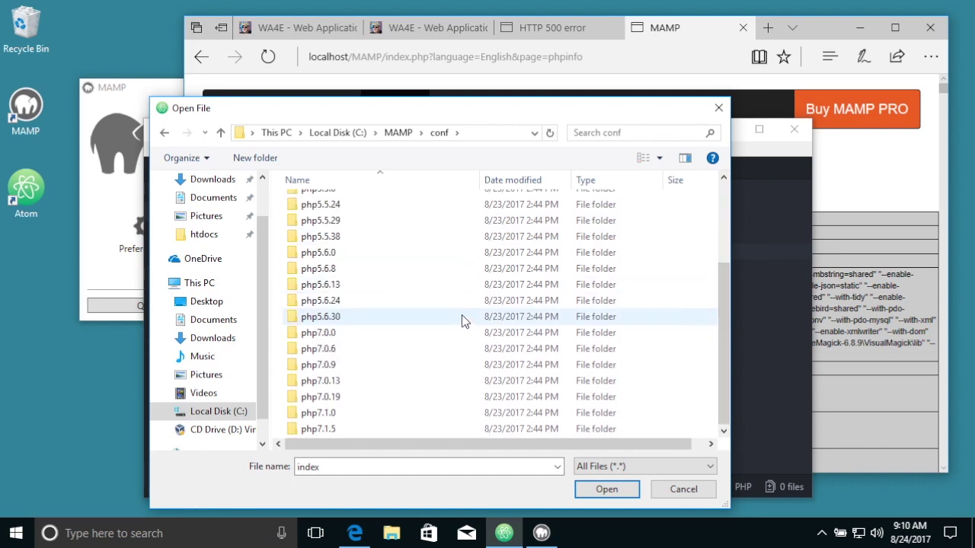
pyautogui.doubleClick(299, 429)
pyautogui.click(310, 203)
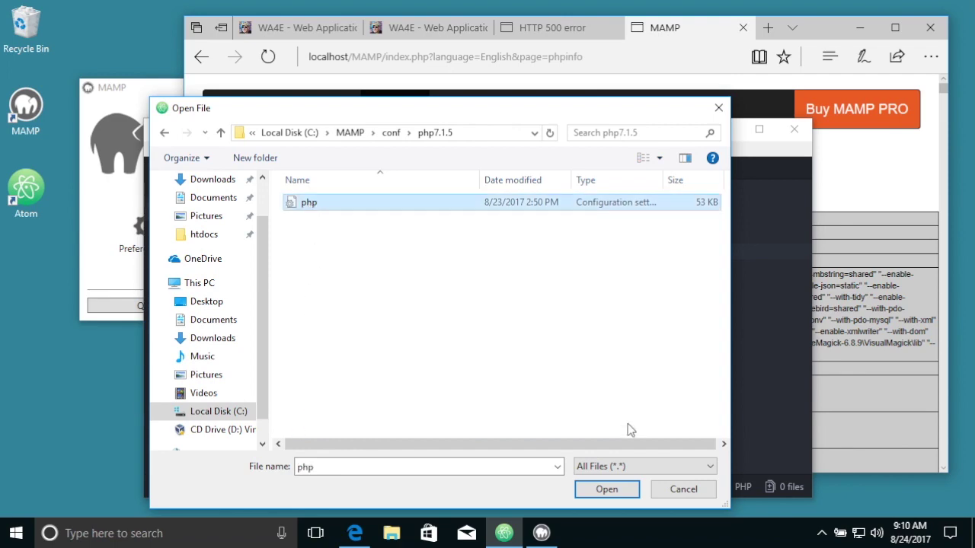
pyautogui.click(609, 489)
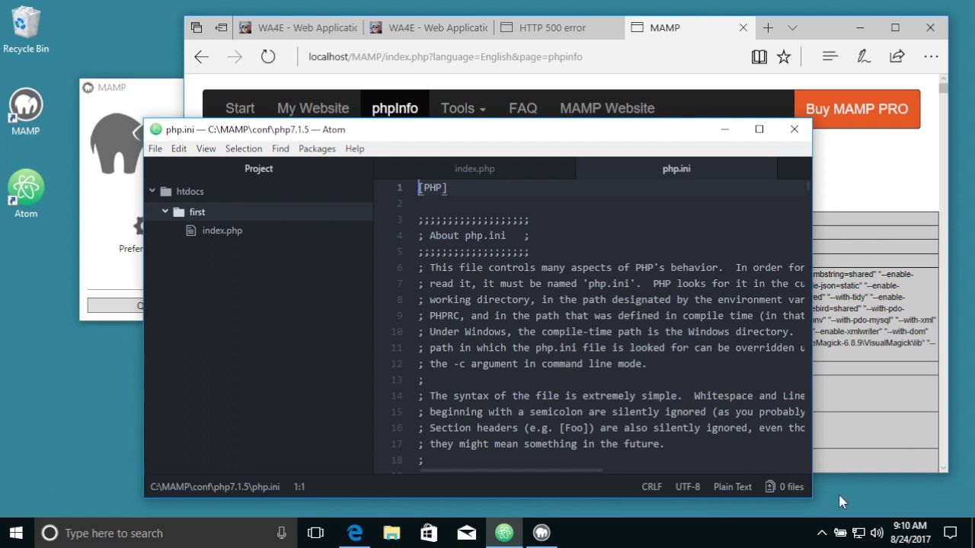
# Step: Widen the Atom window and skim the opening comments of php.ini
pyautogui.moveTo(812, 494); pyautogui.dragTo(905, 492)
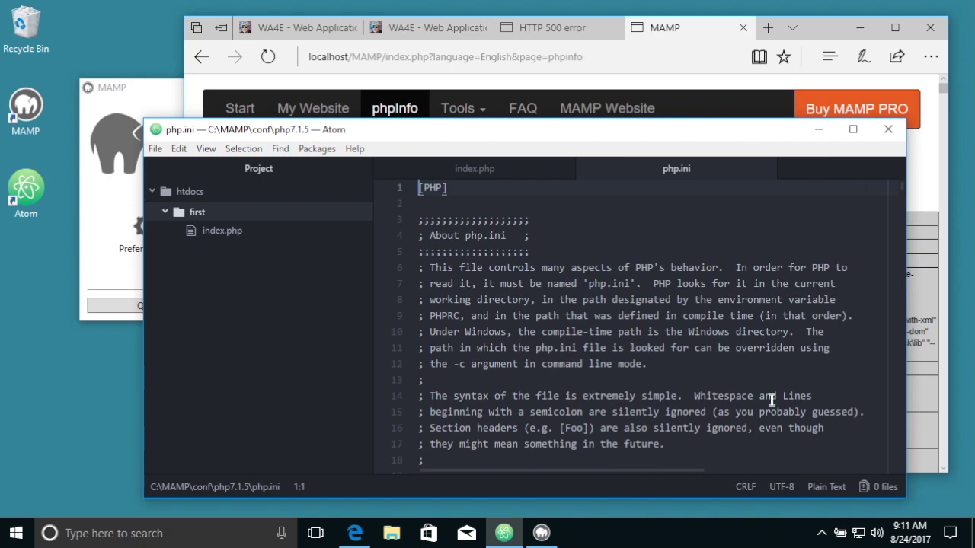
pyautogui.scroll(-8, 772, 400)
pyautogui.scroll(-6, 771, 400)
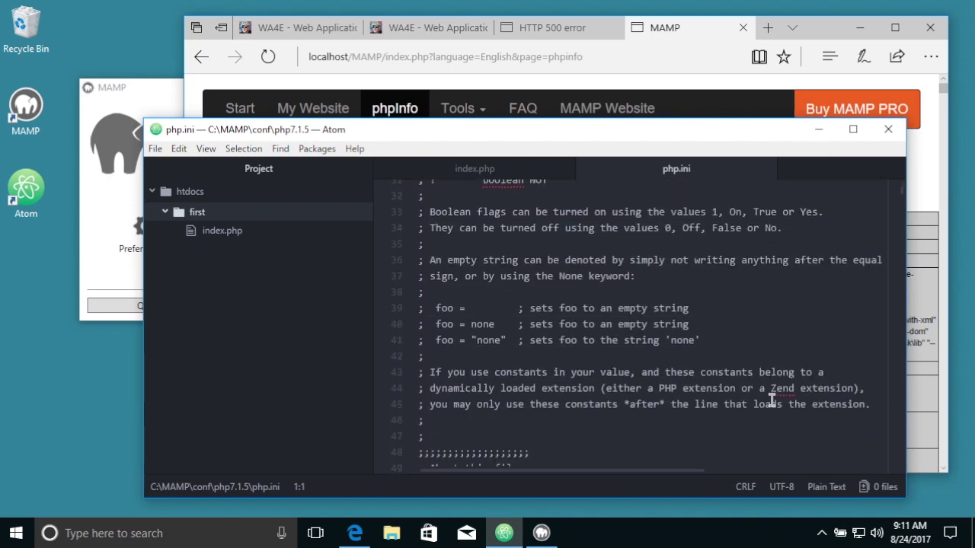
pyautogui.scroll(-3, 772, 400)
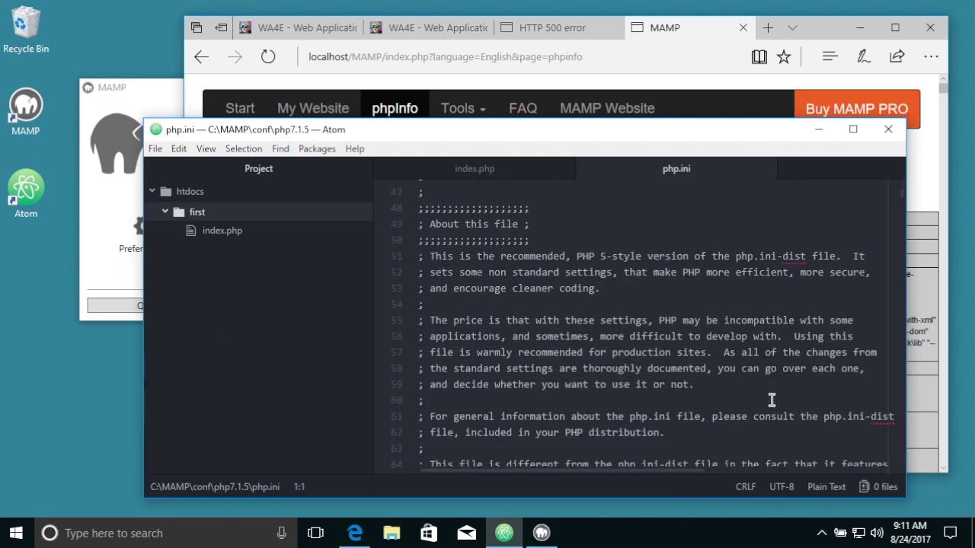
# Step: Search php.ini for display_errors, go through the matches up to the commented-out "stderr" example, and close the search
pyautogui.click(281, 149)
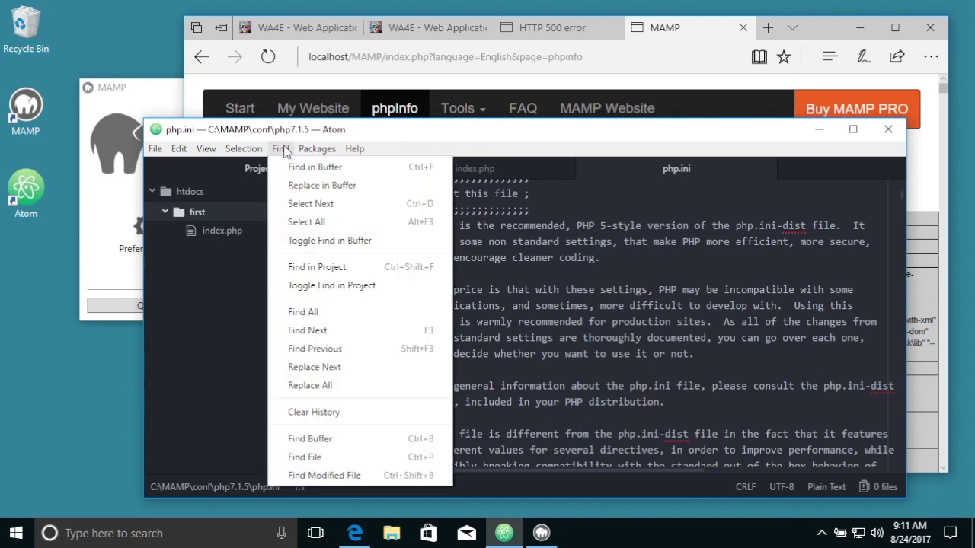
pyautogui.click(290, 166)
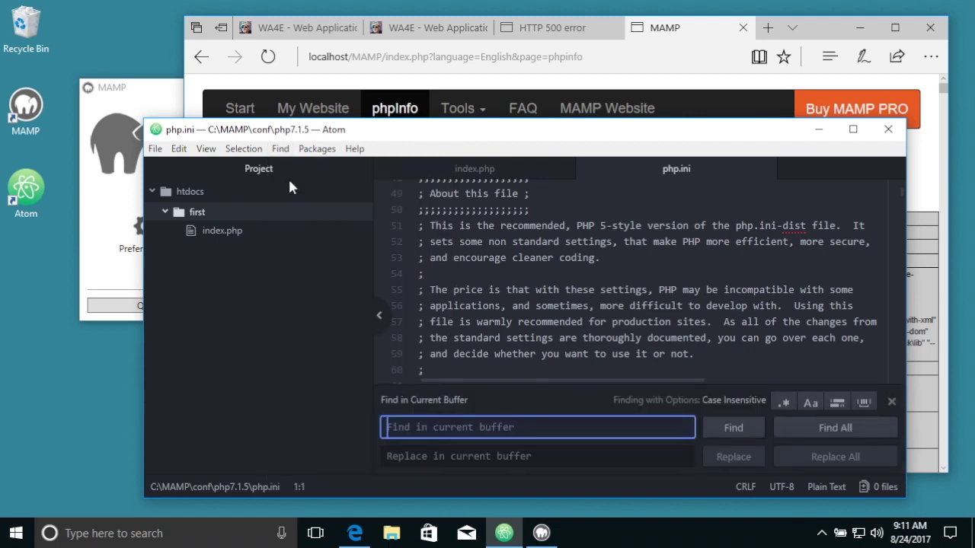
pyautogui.write('display_errors')
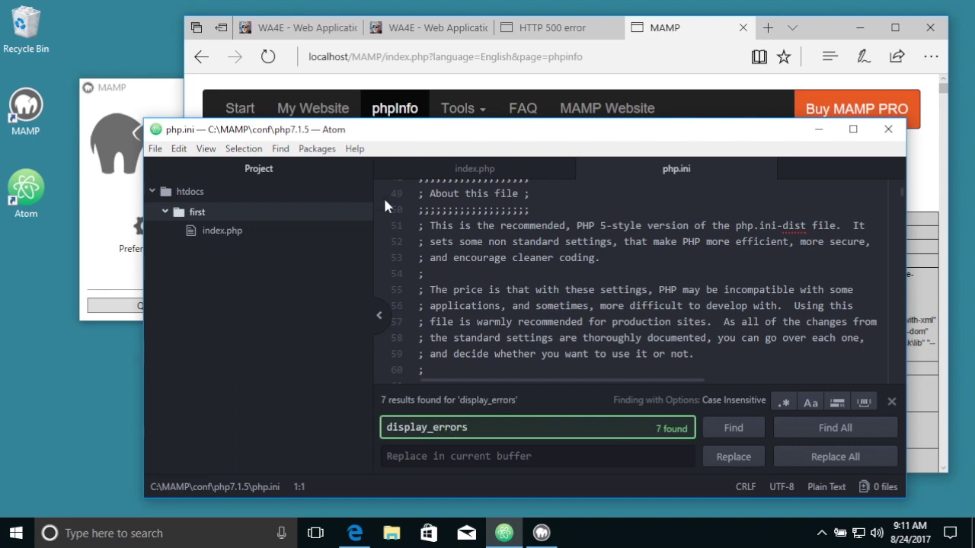
pyautogui.click(733, 427)
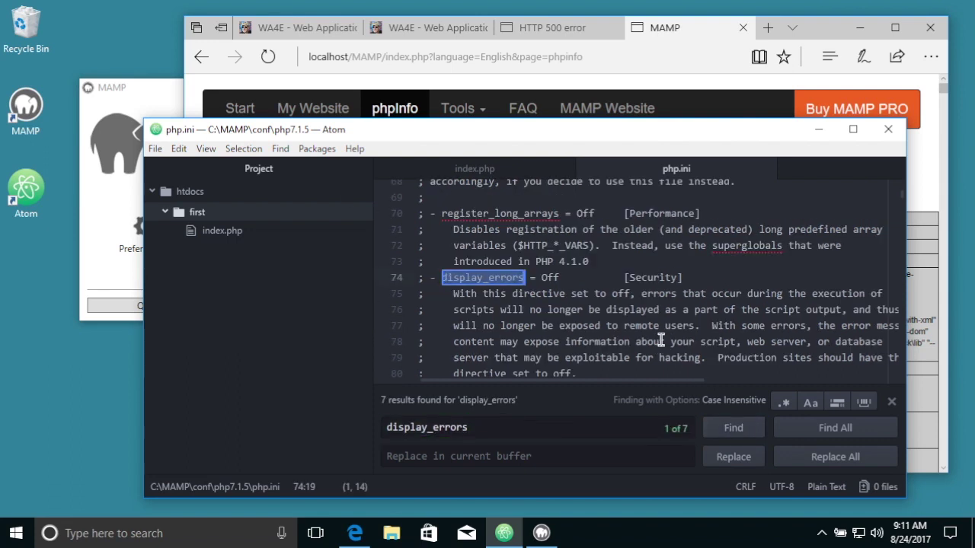
pyautogui.click(745, 431)
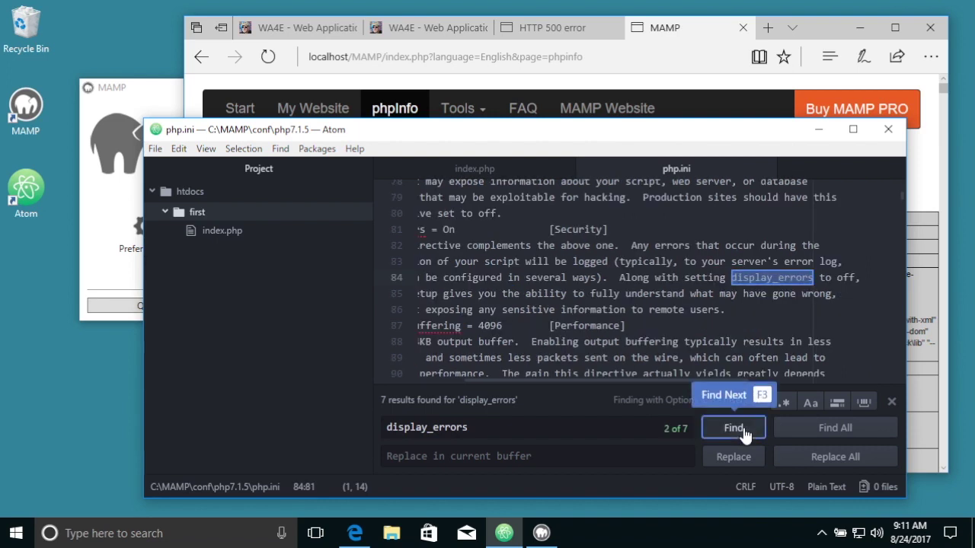
pyautogui.click(743, 433)
pyautogui.click(736, 432)
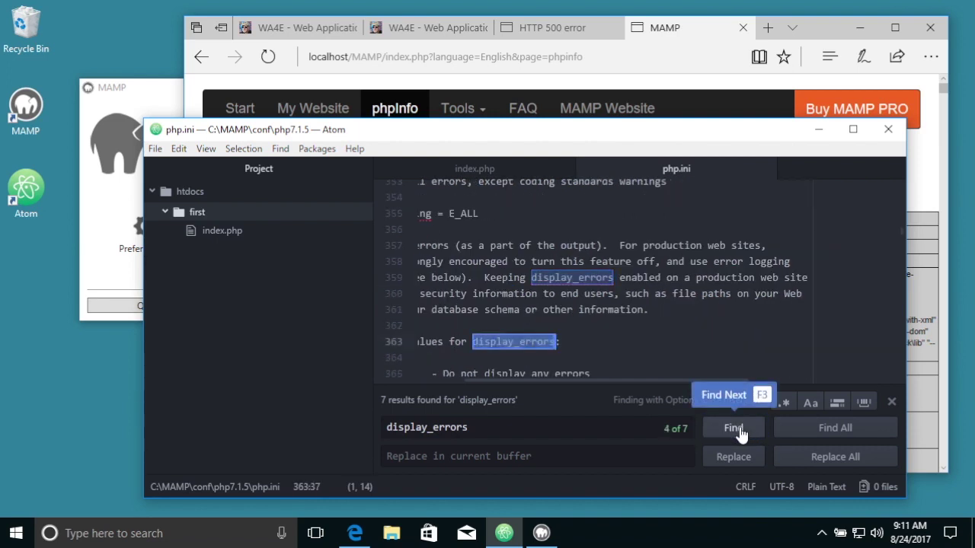
pyautogui.click(736, 431)
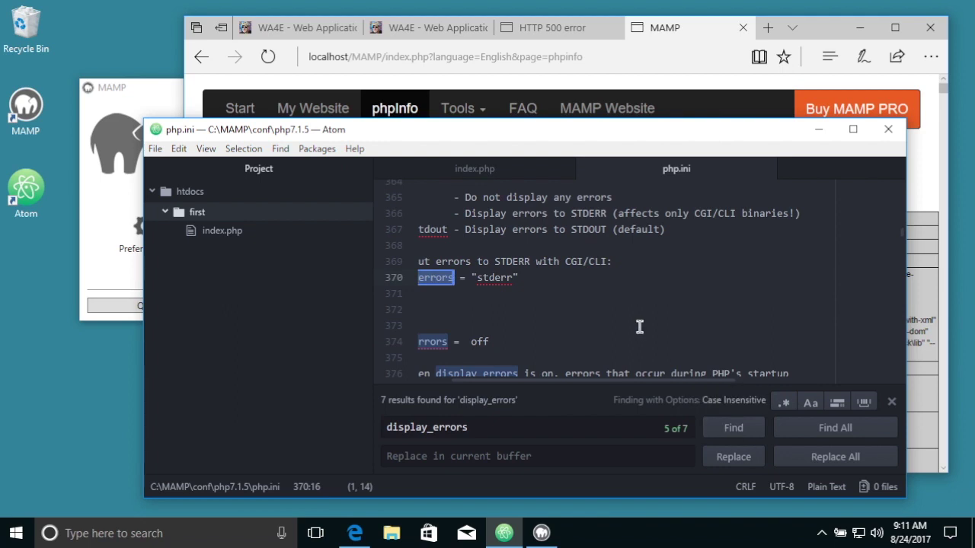
pyautogui.click(892, 401)
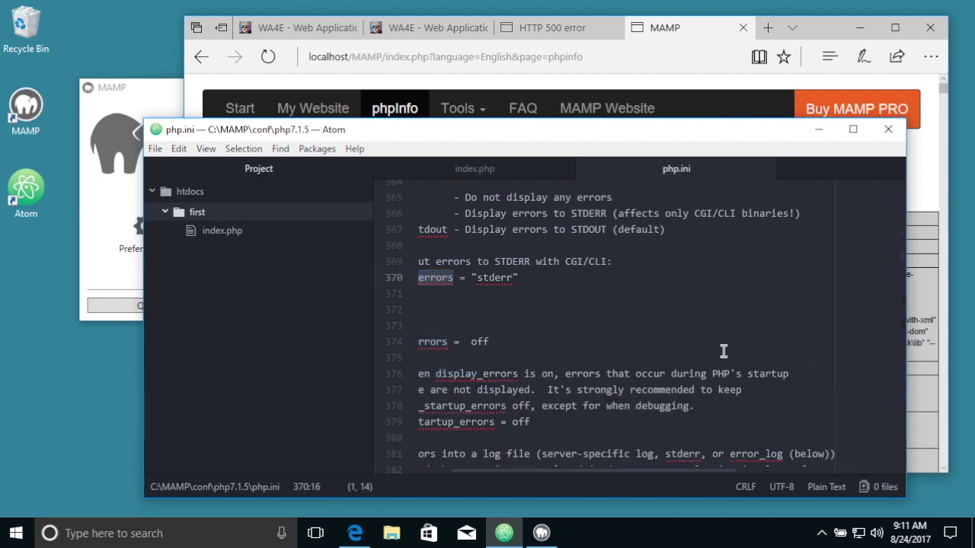
# Step: Set display_errors and display_startup_errors to On in php.ini and save the file
pyautogui.click(577, 470)
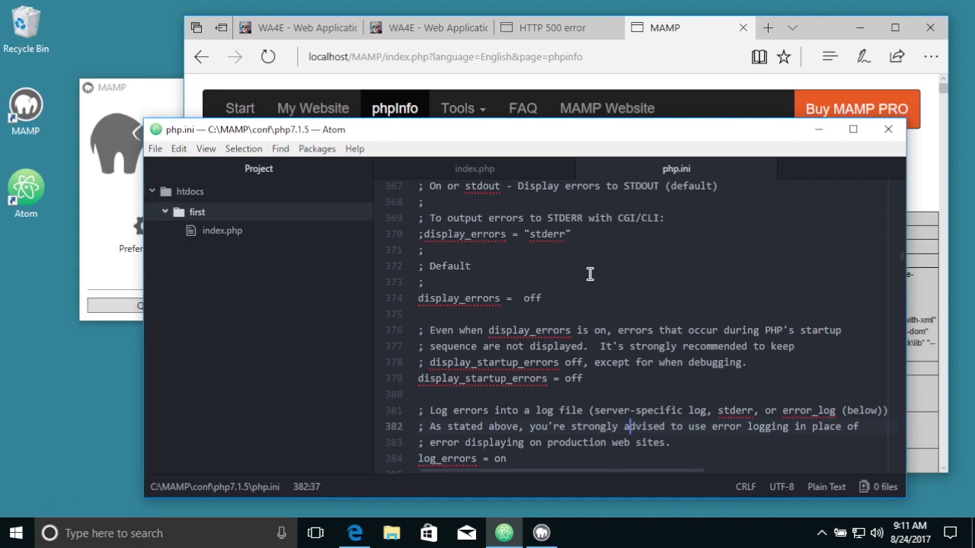
pyautogui.doubleClick(531, 298)
pyautogui.write('On')
pyautogui.doubleClick(574, 379)
pyautogui.write('On')
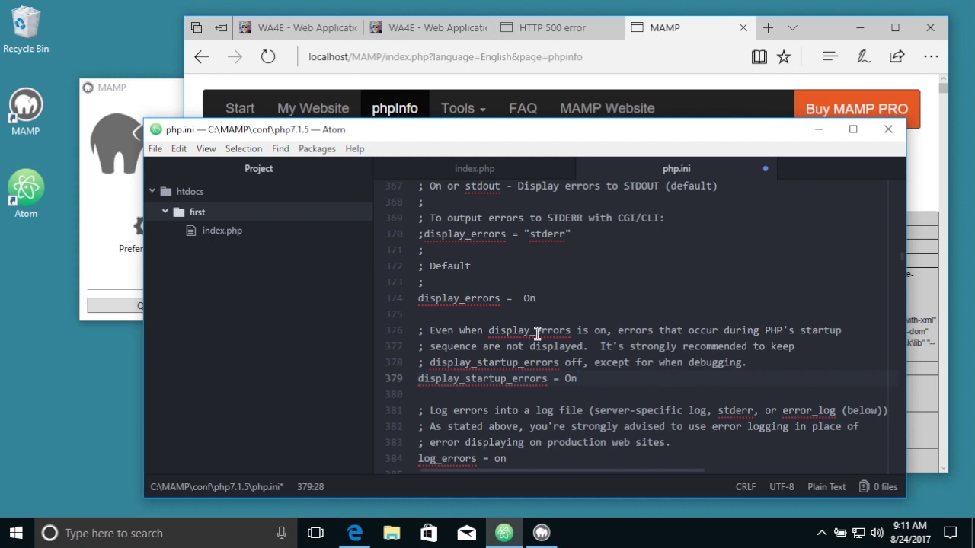
pyautogui.click(156, 149)
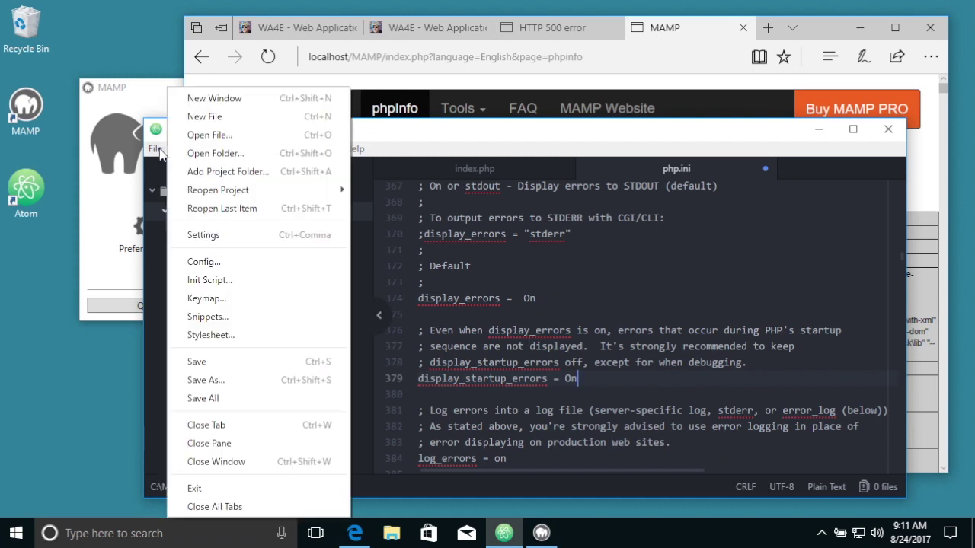
pyautogui.click(213, 361)
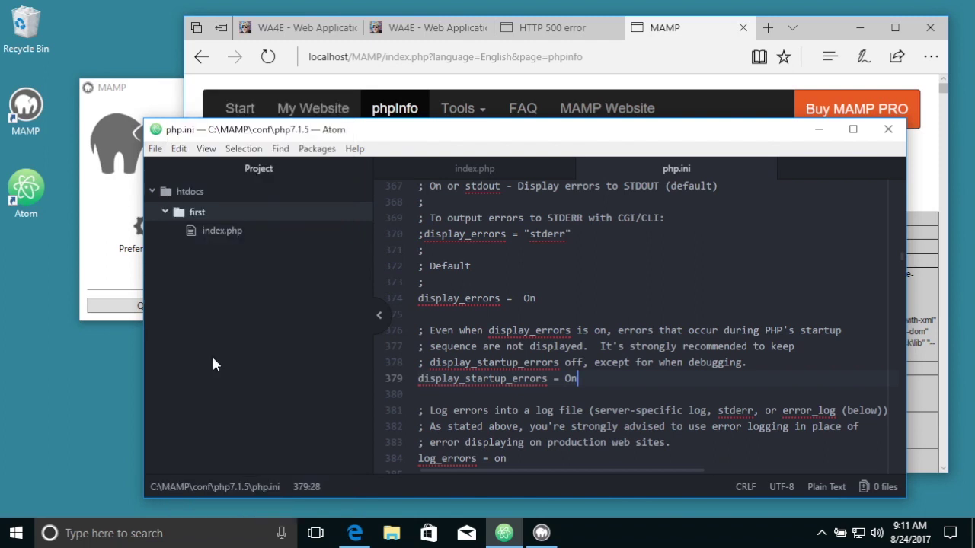
# Step: Switch to MAMP and restart its Apache and MySQL servers by stopping and starting them
pyautogui.click(108, 243)
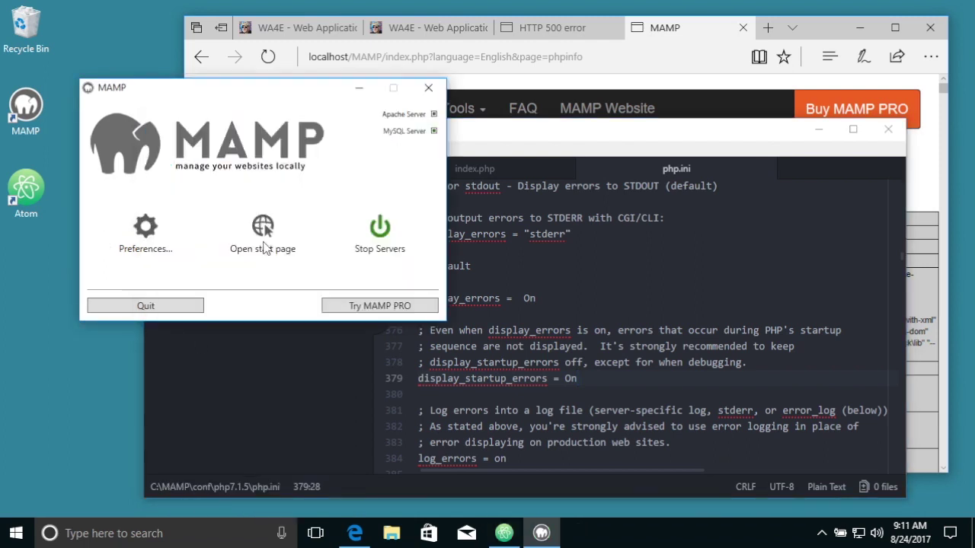
pyautogui.click(381, 229)
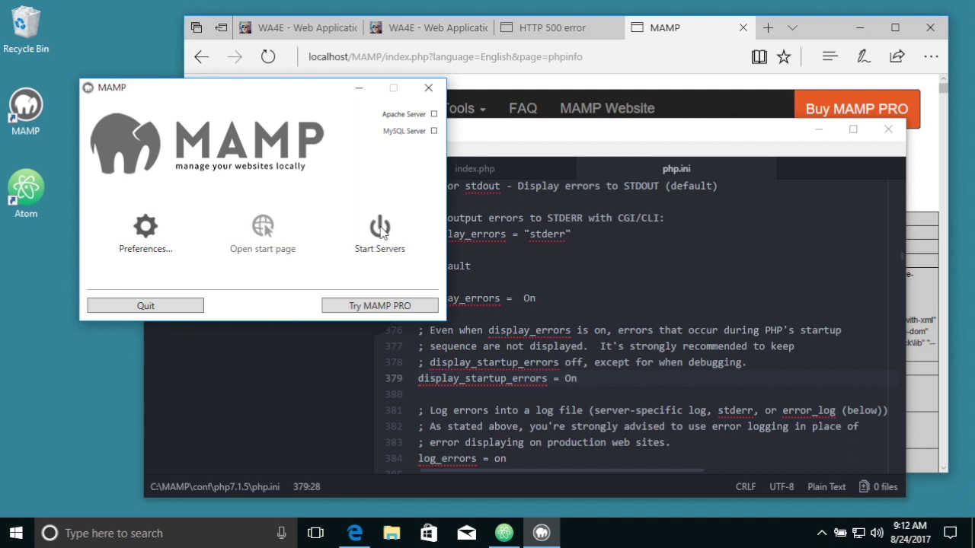
pyautogui.click(380, 229)
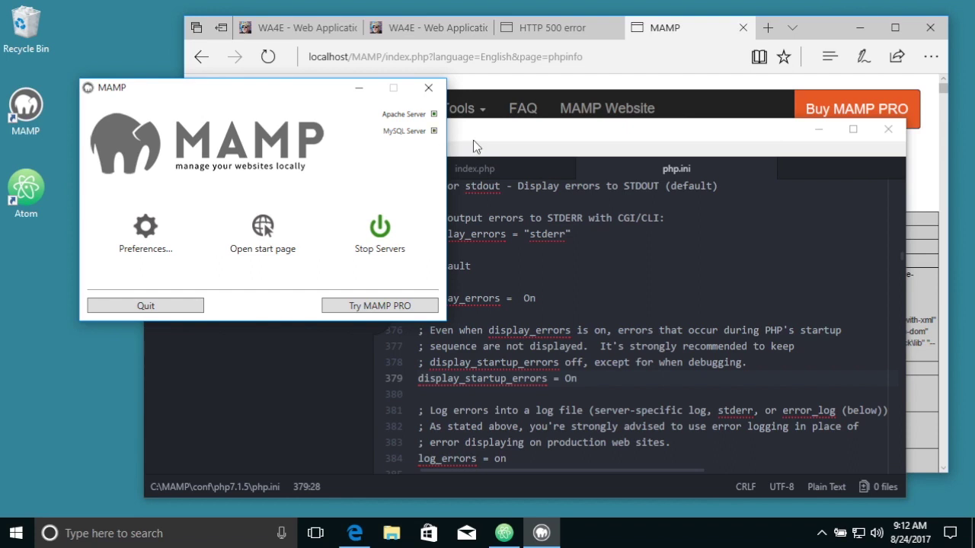
# Step: Reload the phpInfo page in the browser and check the display_errors and display_startup_errors settings
pyautogui.click(596, 60)
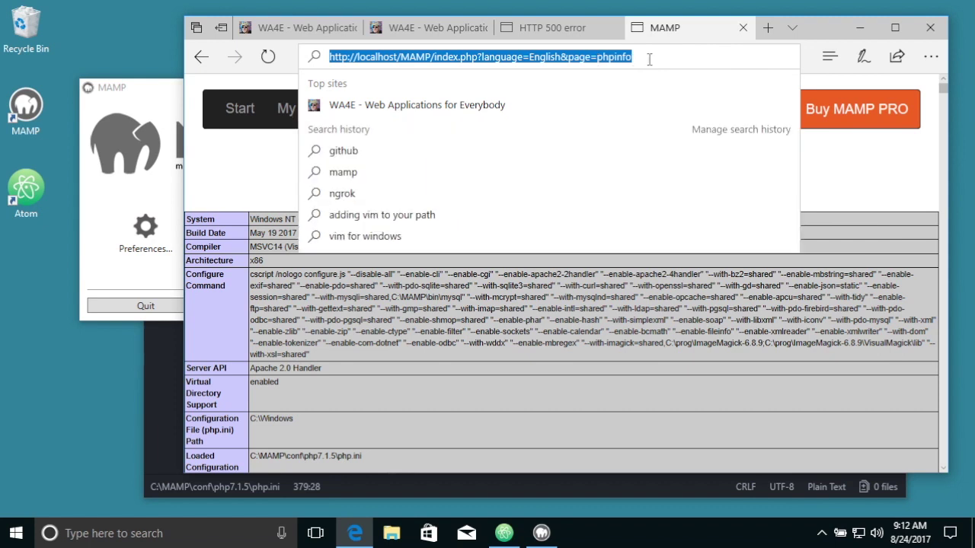
pyautogui.press('Return')
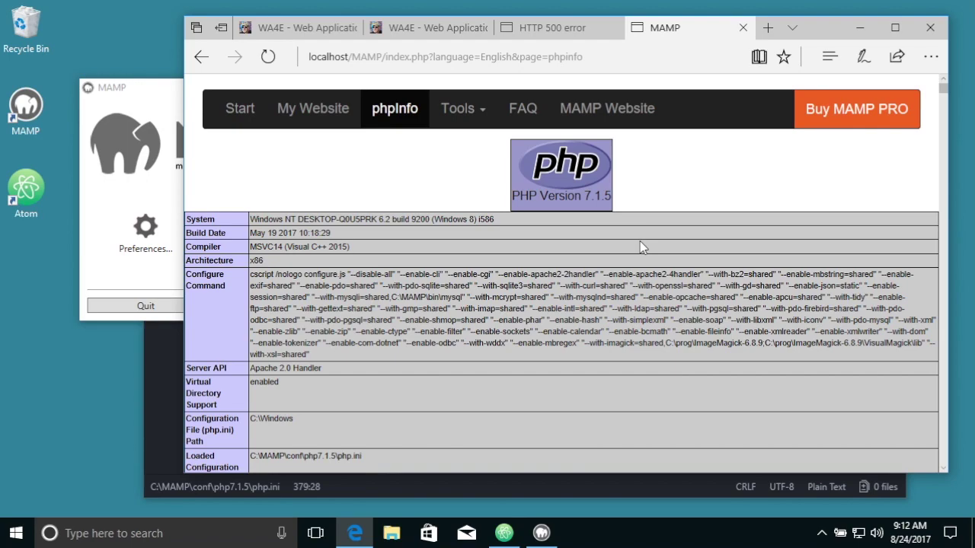
pyautogui.scroll(-1, 637, 319)
pyautogui.scroll(-5, 700, 281)
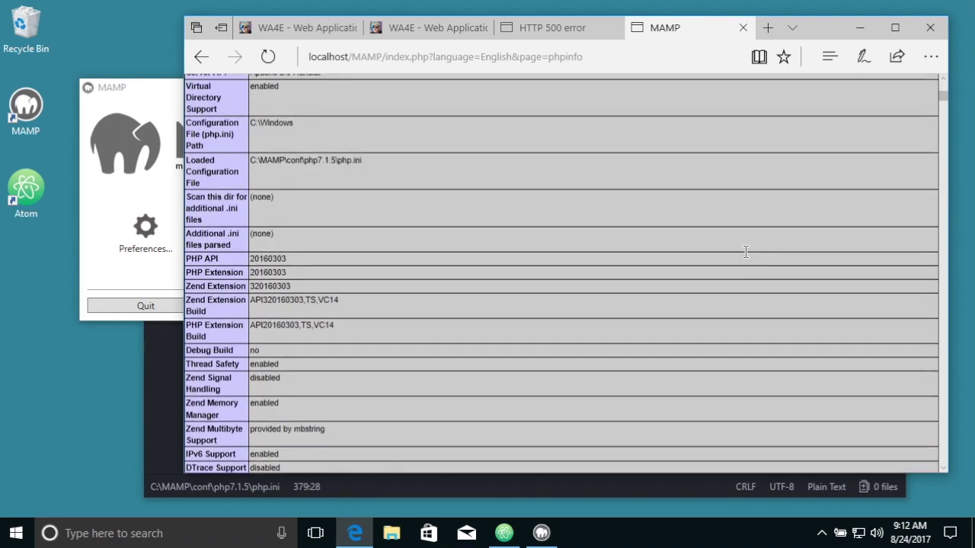
pyautogui.scroll(-10, 701, 281)
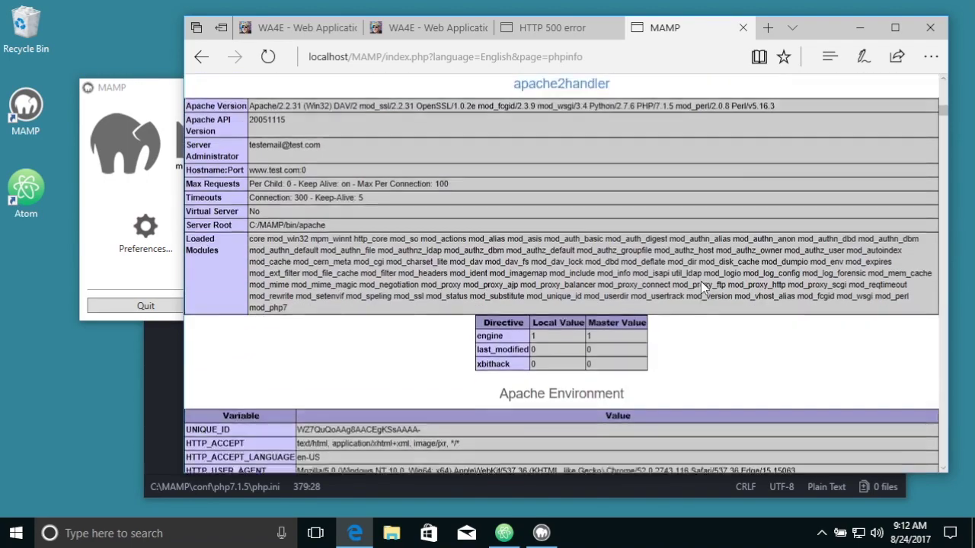
pyautogui.scroll(1, 703, 287)
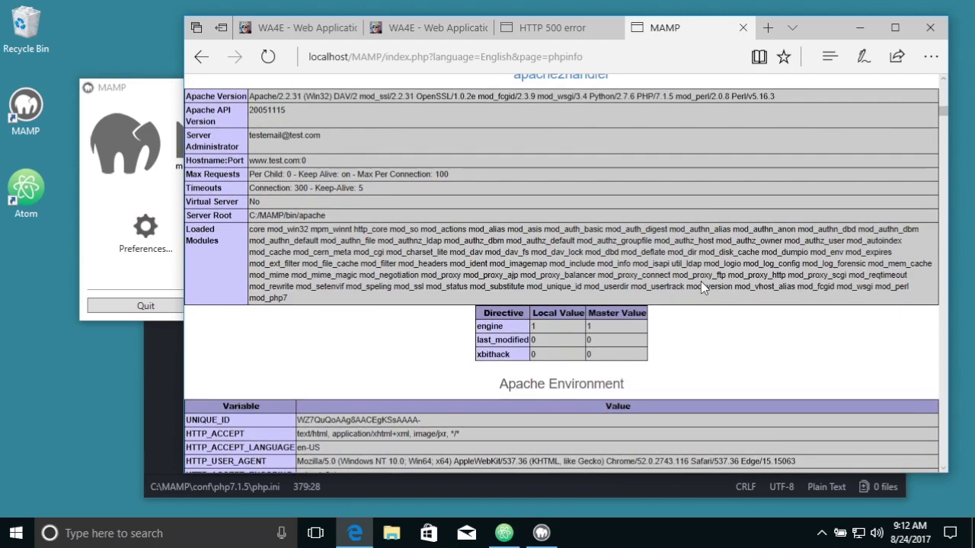
pyautogui.scroll(-8, 703, 287)
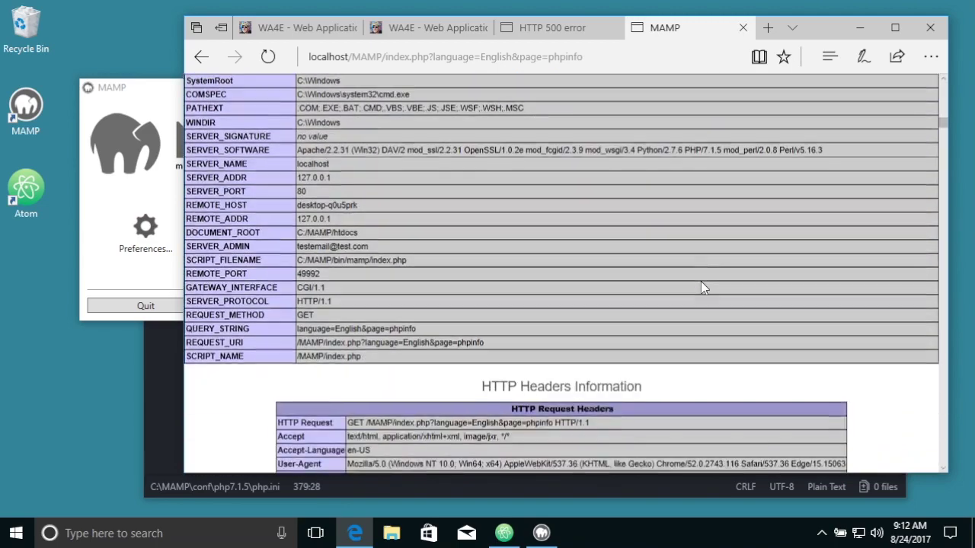
pyautogui.scroll(-20, 702, 287)
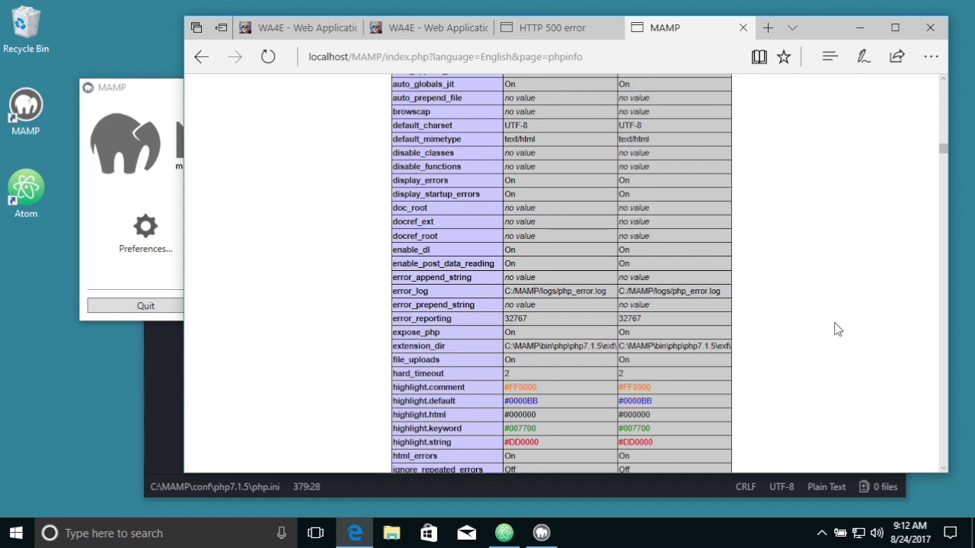
pyautogui.scroll(-2, 837, 329)
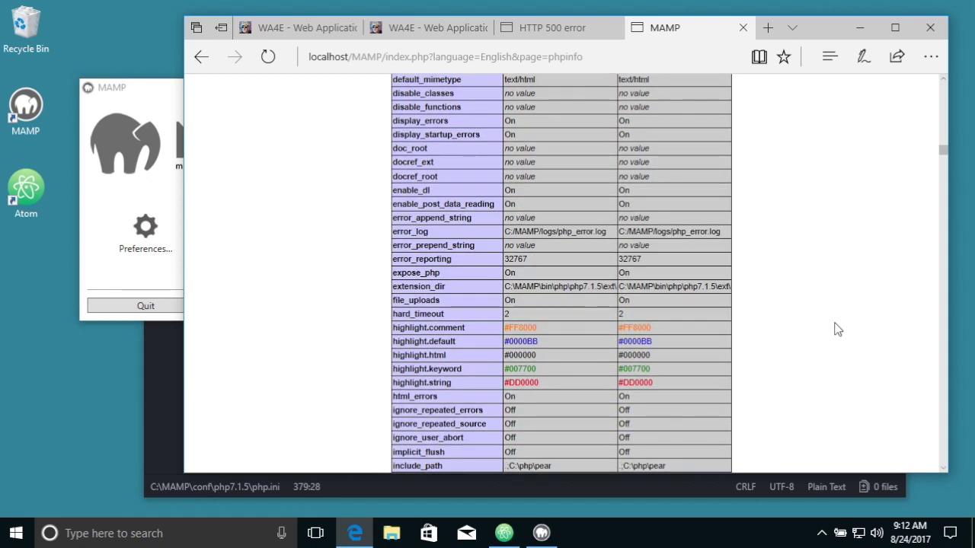
# Step: Reload localhost/first/index.php in the browser to check whether the PHP error is displayed
pyautogui.click(548, 28)
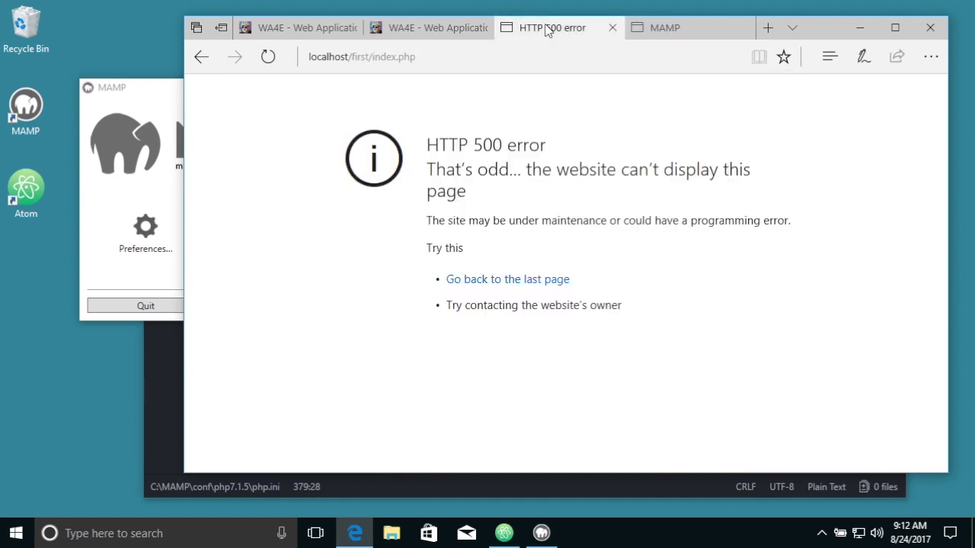
pyautogui.click(446, 53)
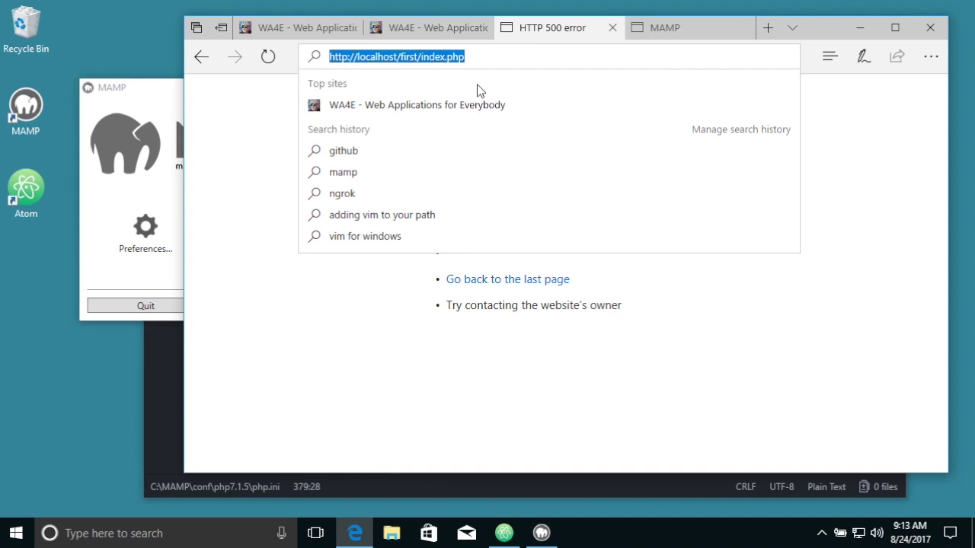
pyautogui.press('Return')
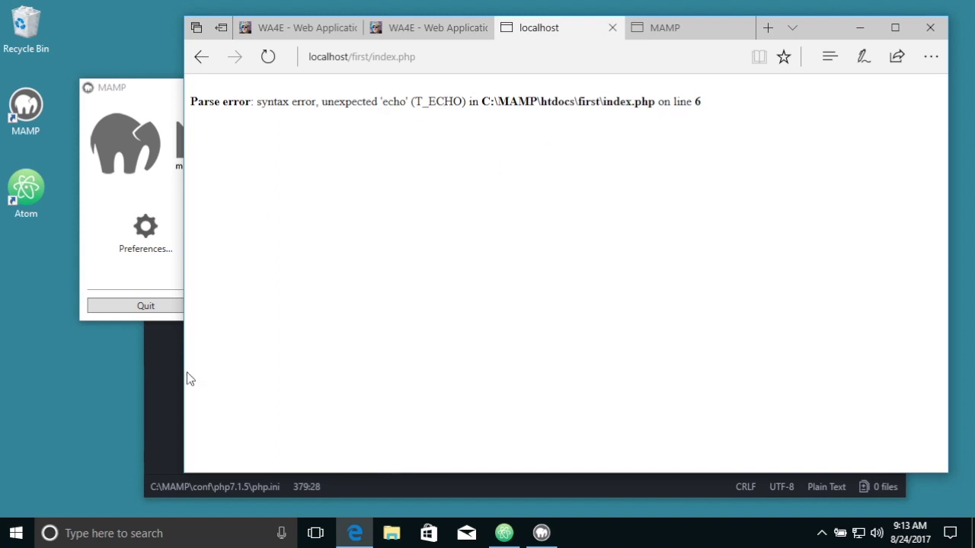
# Step: In Atom, close php.ini, add the missing semicolon after $x = 6 * 7 in index.php, and save the file
pyautogui.click(378, 487)
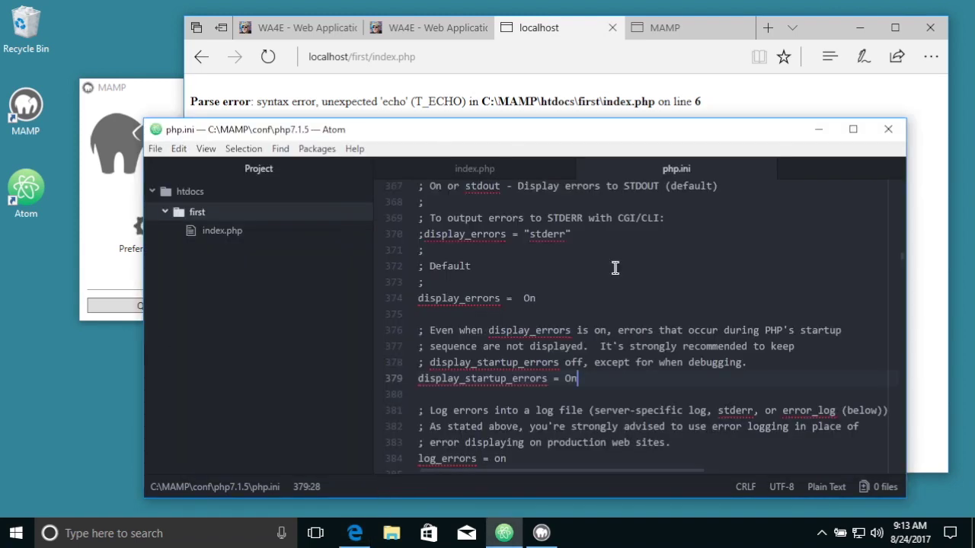
pyautogui.click(765, 169)
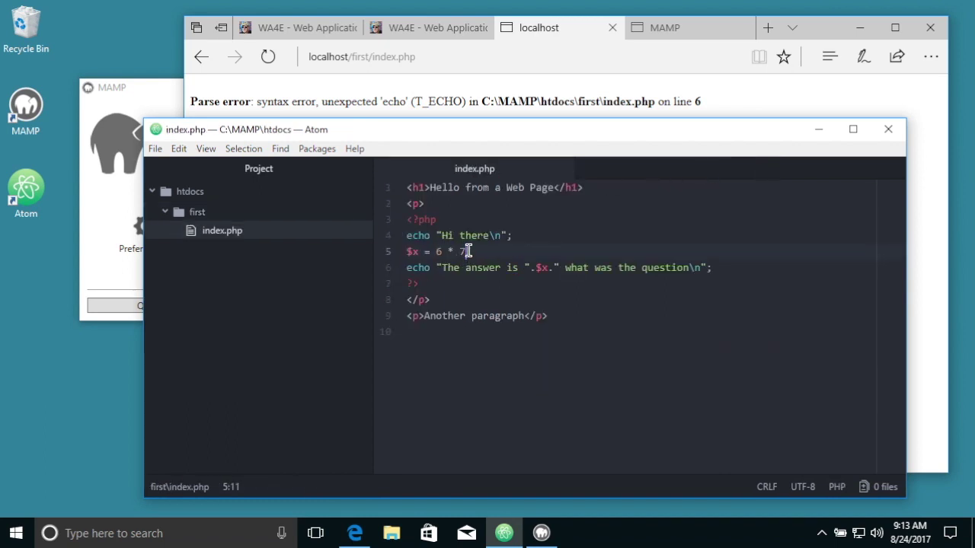
pyautogui.write(';')
pyautogui.click(156, 150)
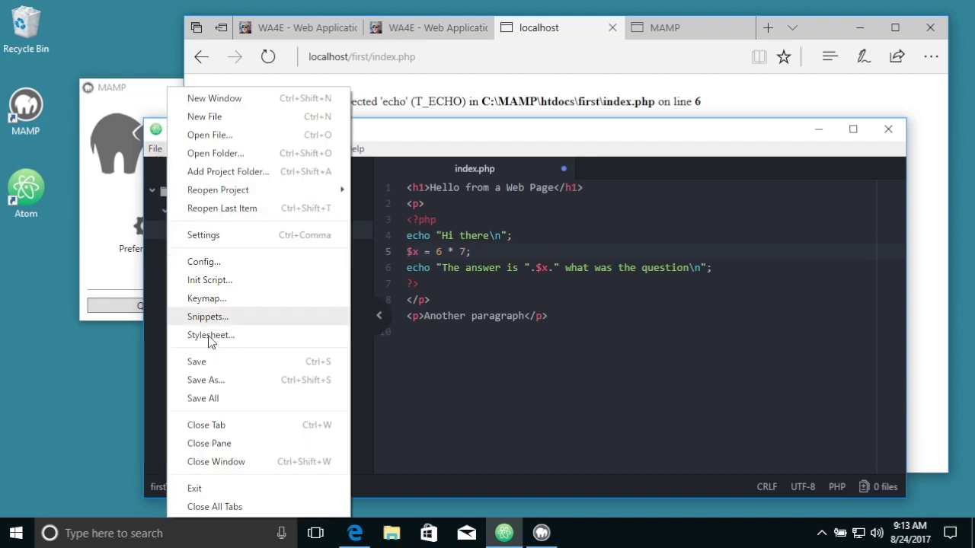
pyautogui.click(209, 363)
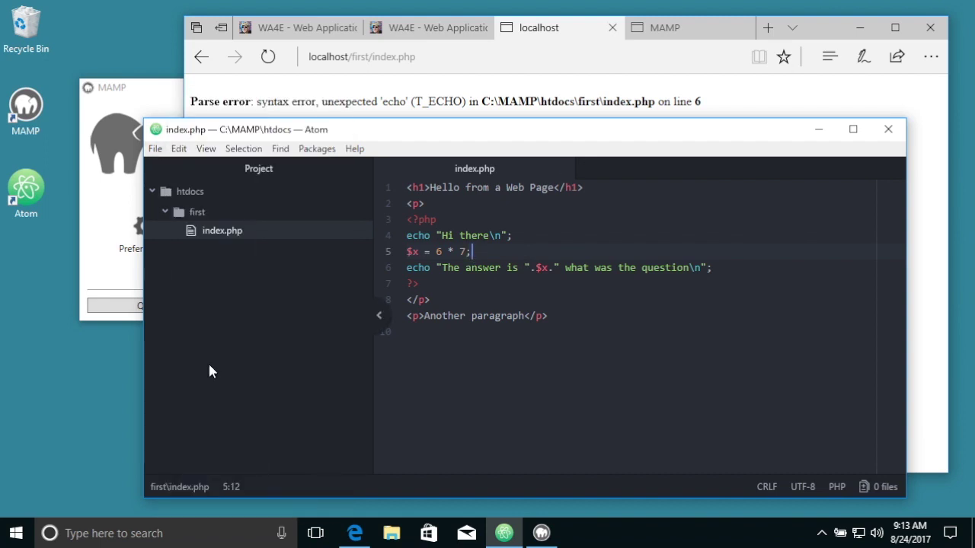
# Step: Reload localhost/first/index.php in the browser to check the corrected page, and view the phpInfo page again
pyautogui.click(432, 56)
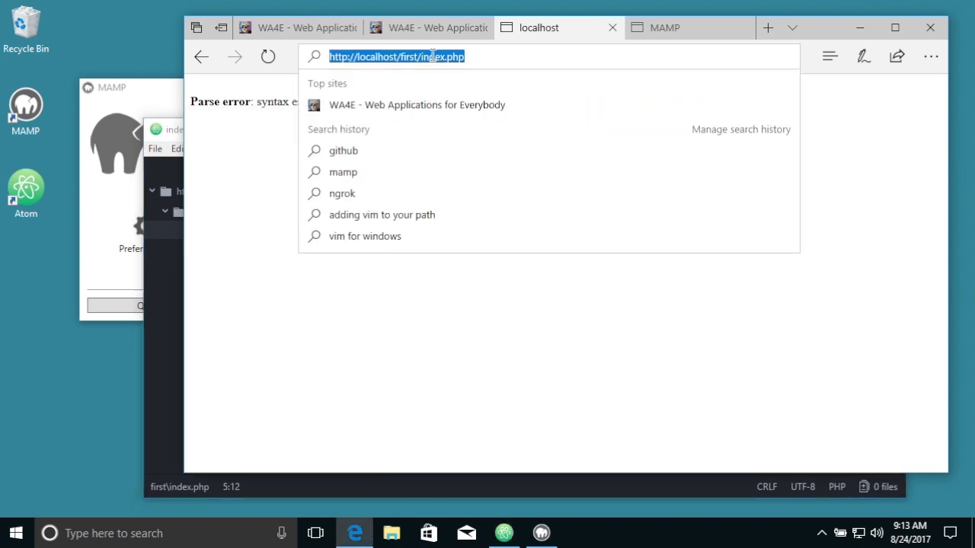
pyautogui.press('Return')
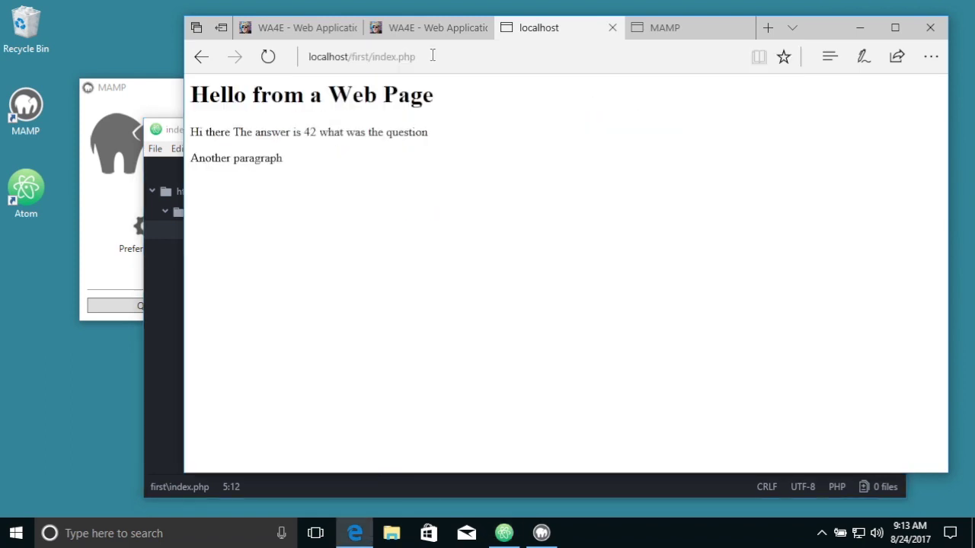
pyautogui.click(648, 35)
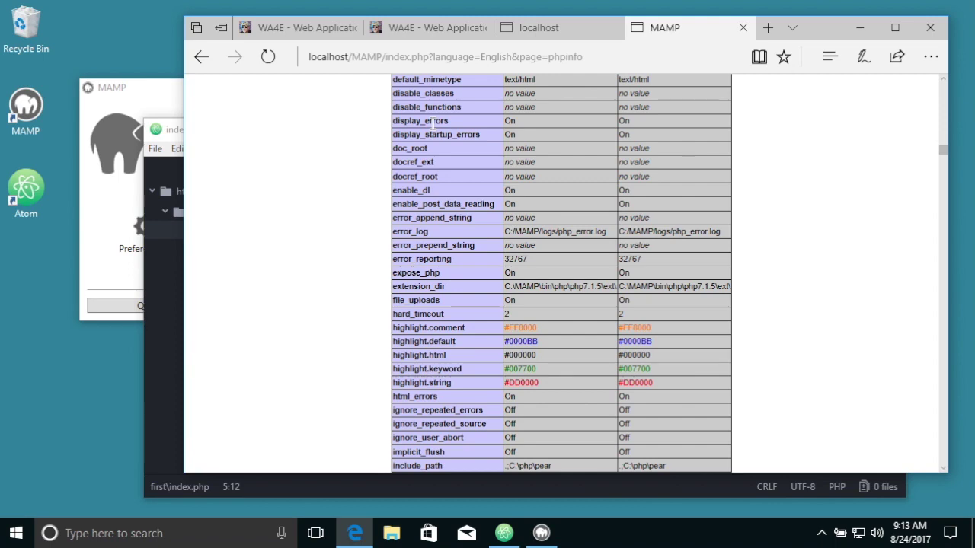
pyautogui.click(314, 37)
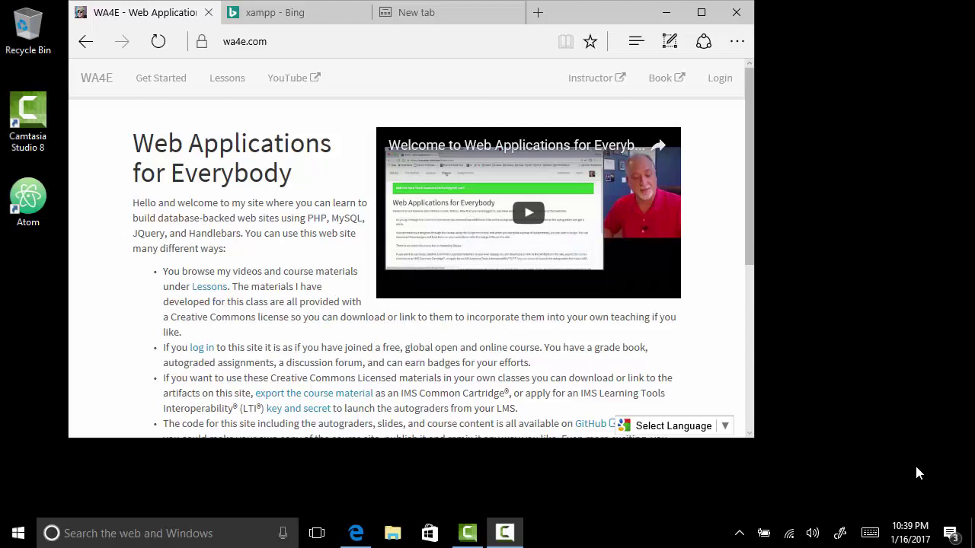
# Step: View WA4E's Get Started page and open the Apache Friends XAMPP site from the Bing search results for xampp
pyautogui.click(153, 91)
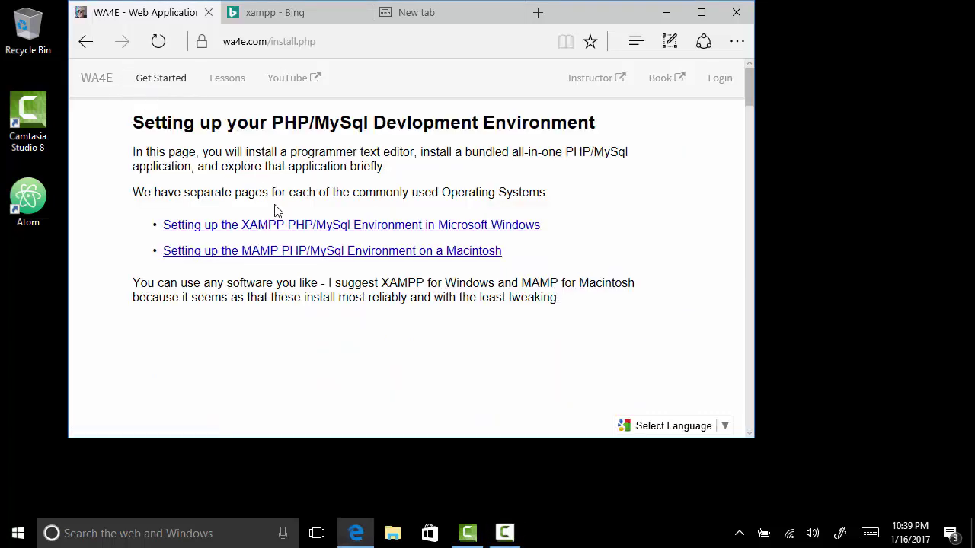
pyautogui.click(290, 16)
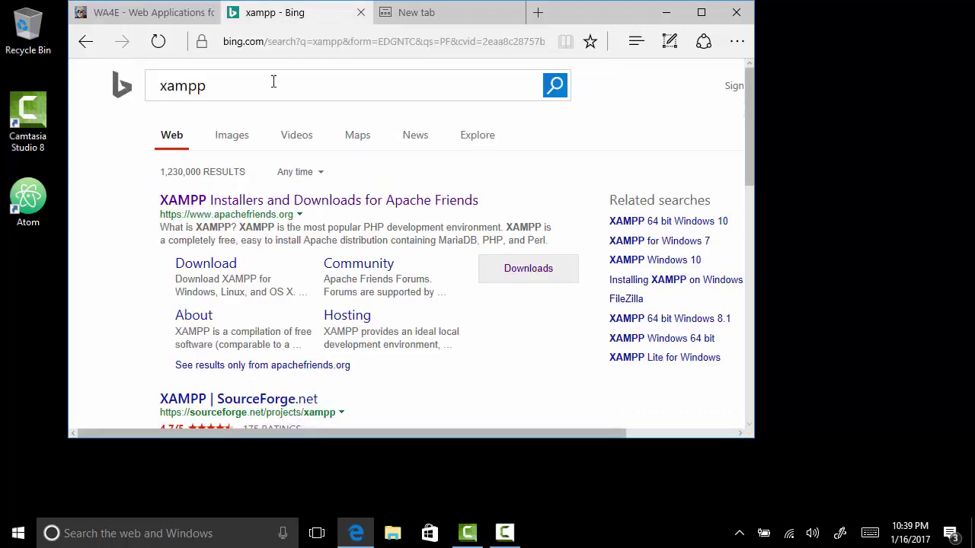
pyautogui.click(279, 206)
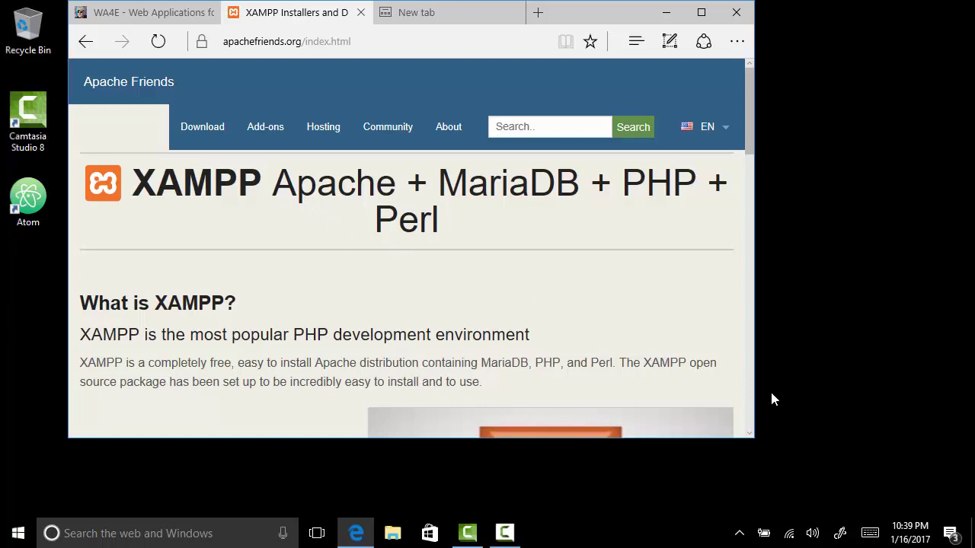
# Step: Widen the browser window, download XAMPP for Windows through the fallback link to SourceForge, and run the downloaded installer
pyautogui.moveTo(754, 411); pyautogui.dragTo(926, 400)
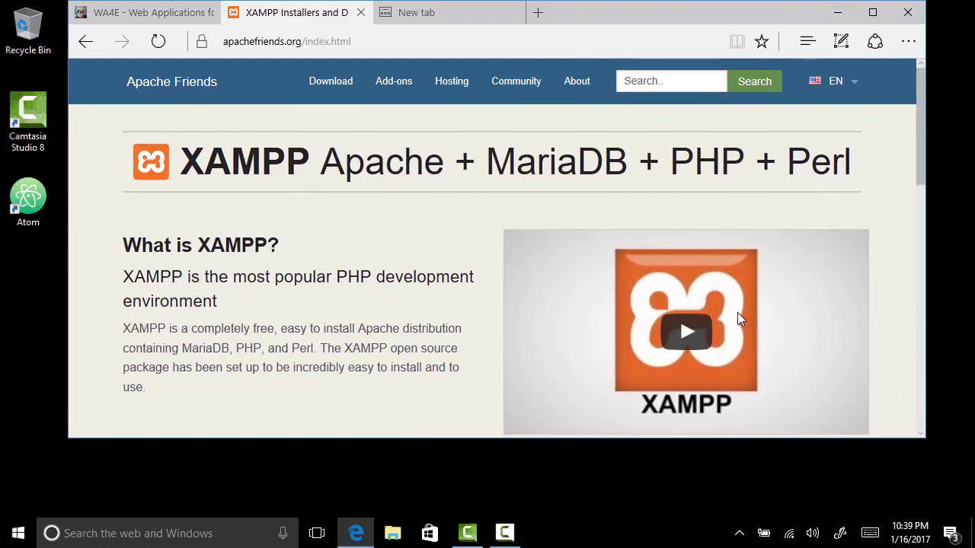
pyautogui.scroll(-3, 479, 301)
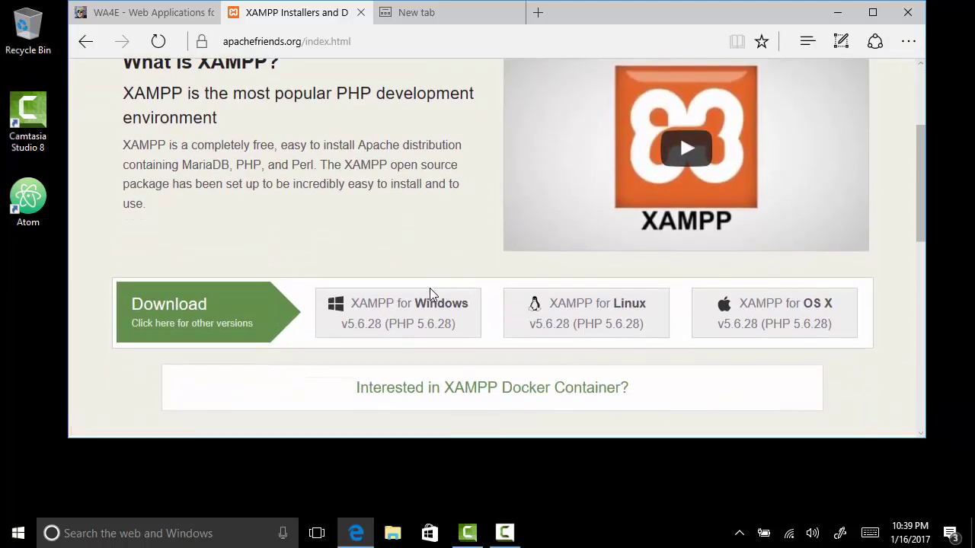
pyautogui.click(432, 311)
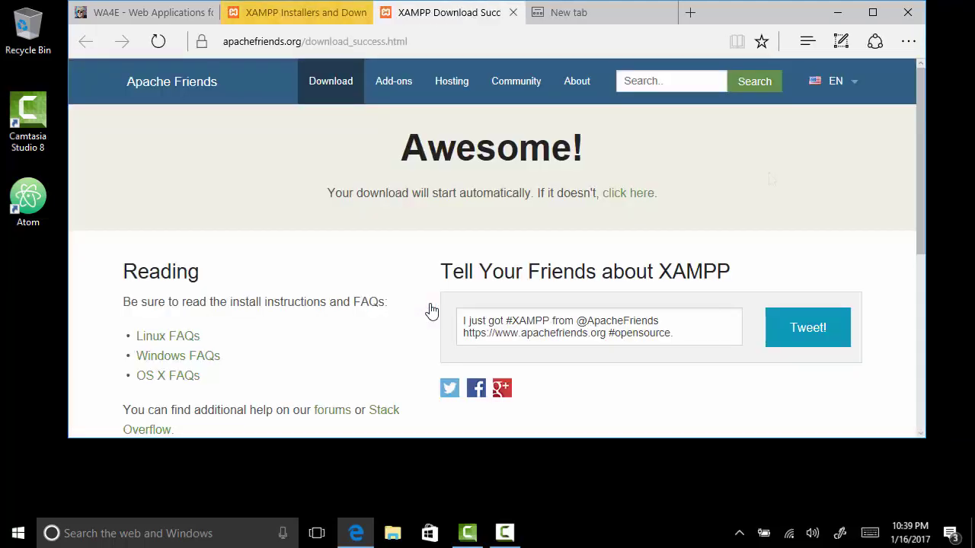
pyautogui.click(635, 198)
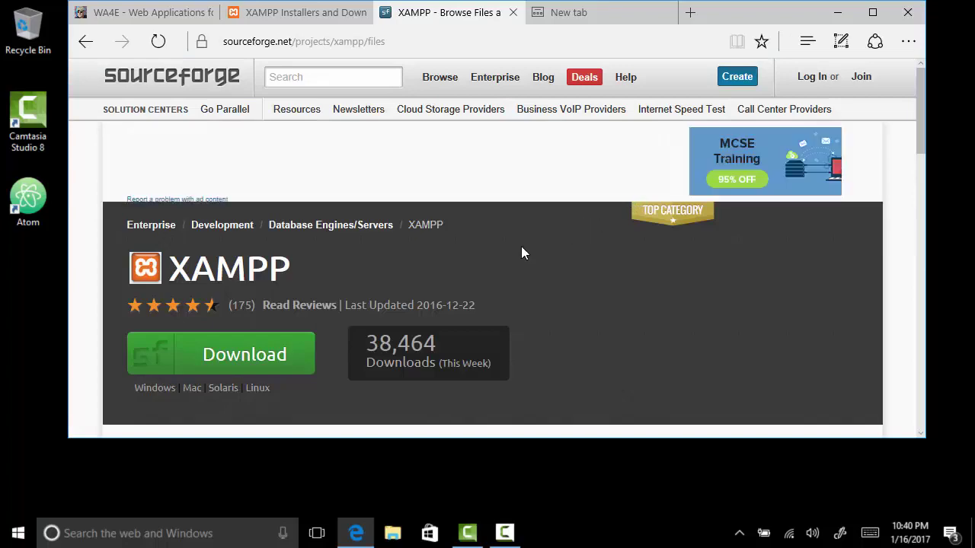
pyautogui.click(286, 358)
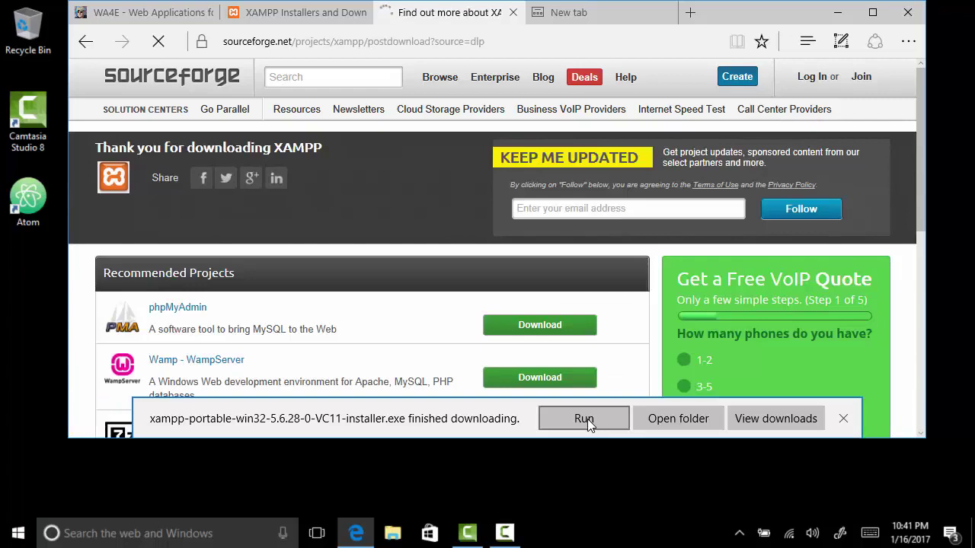
pyautogui.click(585, 419)
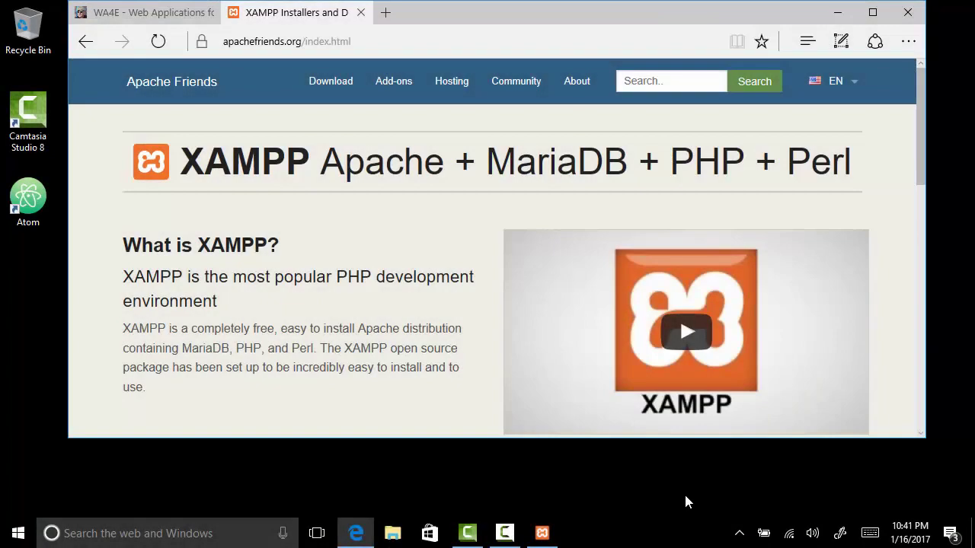
# Step: Bring up the XAMPP installer, acknowledge the User Account Control warning, and proceed to the component selection
pyautogui.click(543, 534)
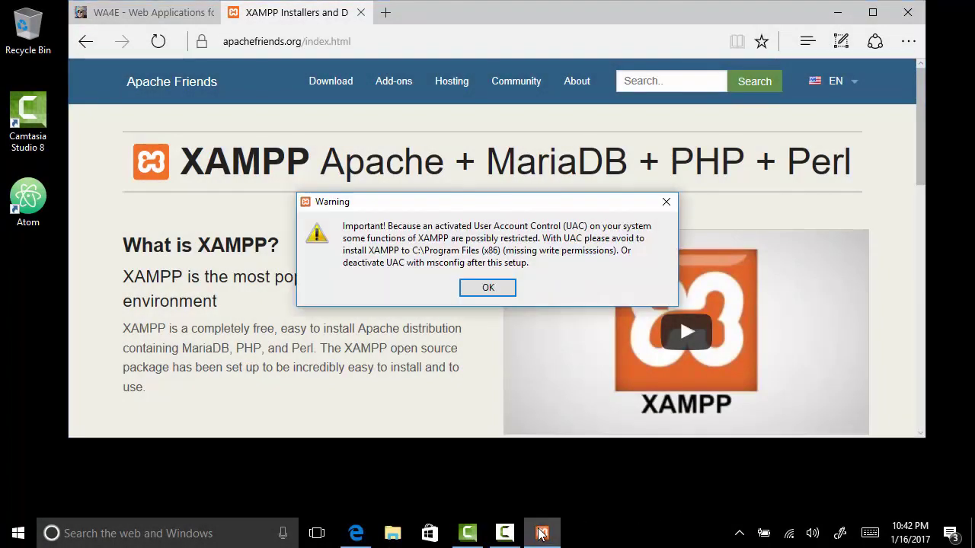
pyautogui.click(503, 294)
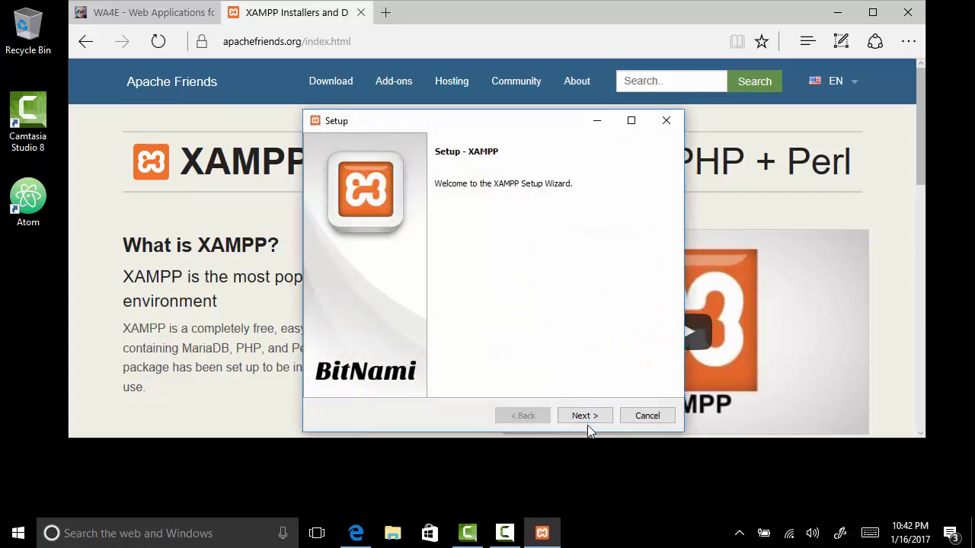
pyautogui.click(585, 418)
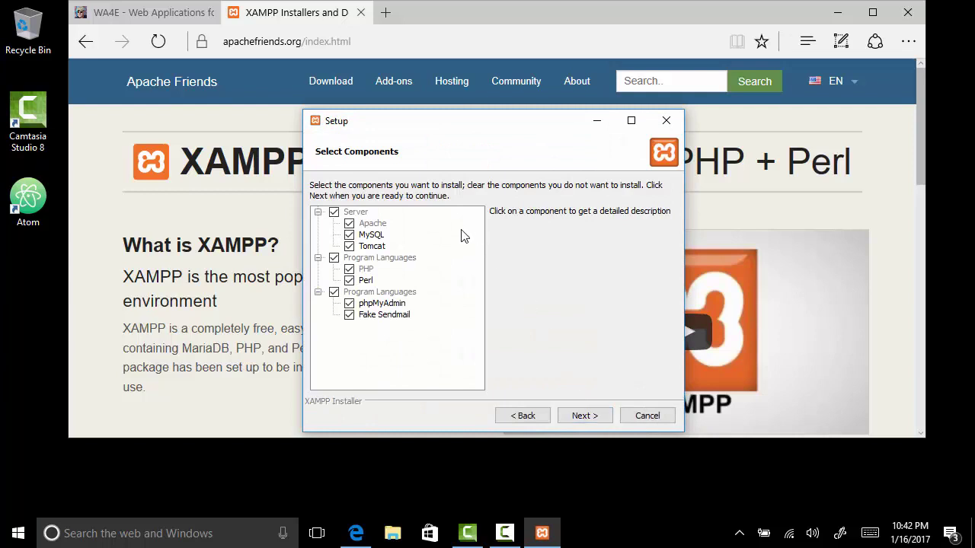
# Step: Exclude Tomcat, Perl and Fake Sendmail from the XAMPP components and continue to the installation folder
pyautogui.click(348, 247)
pyautogui.click(349, 280)
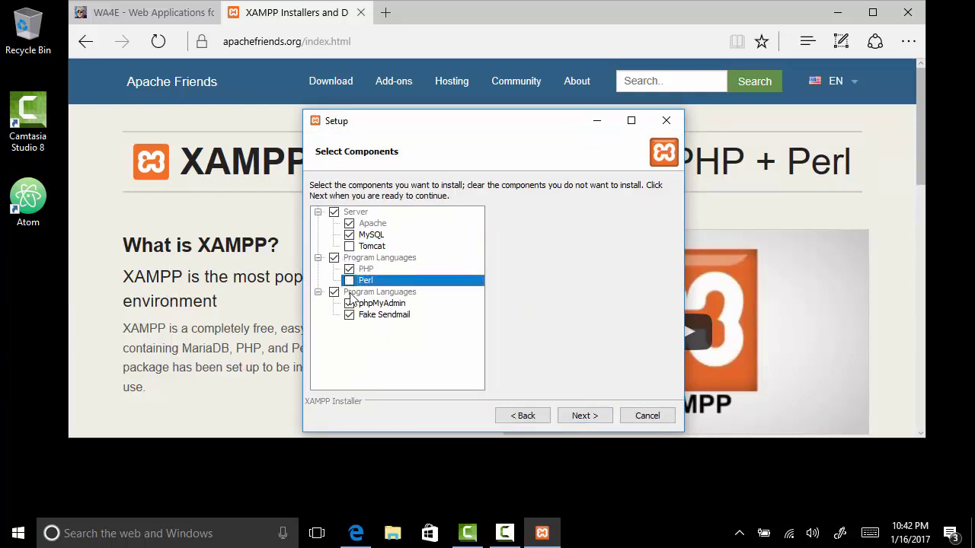
pyautogui.click(349, 318)
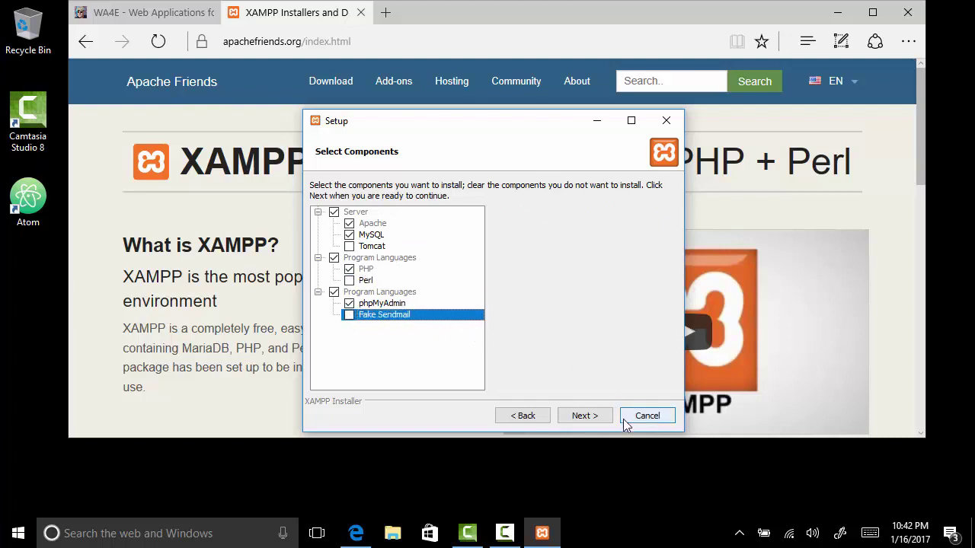
pyautogui.click(599, 419)
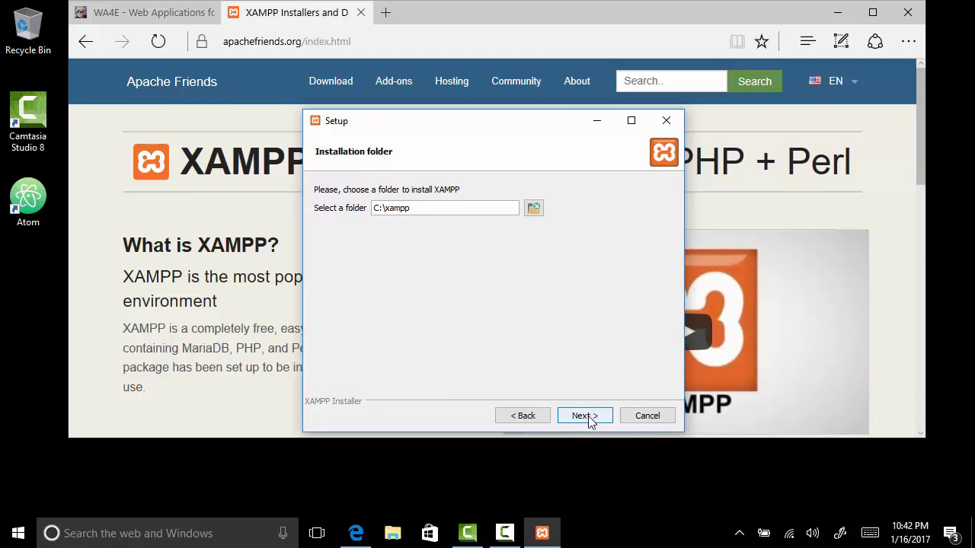
# Step: Install XAMPP into C:\xampp and finish the setup without starting the Control Panel
pyautogui.click(584, 416)
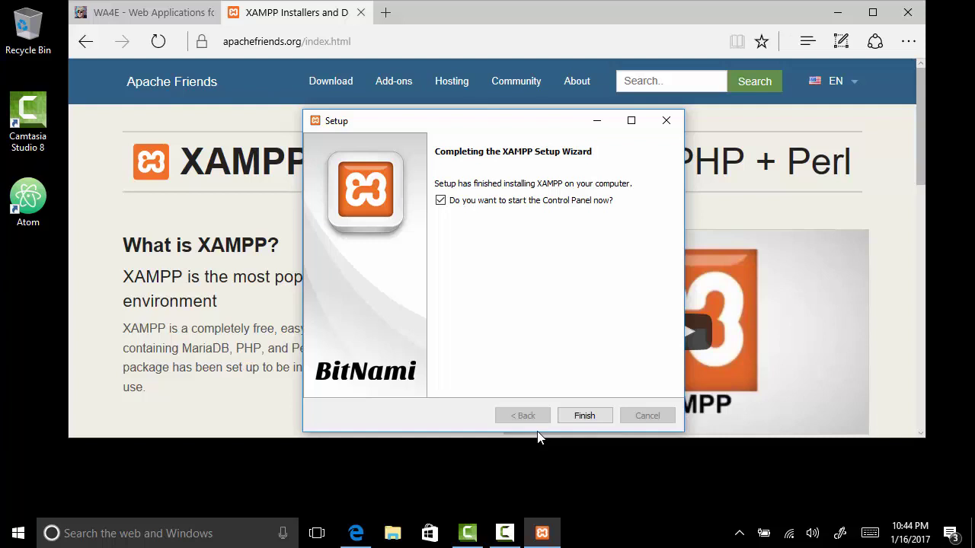
pyautogui.click(441, 201)
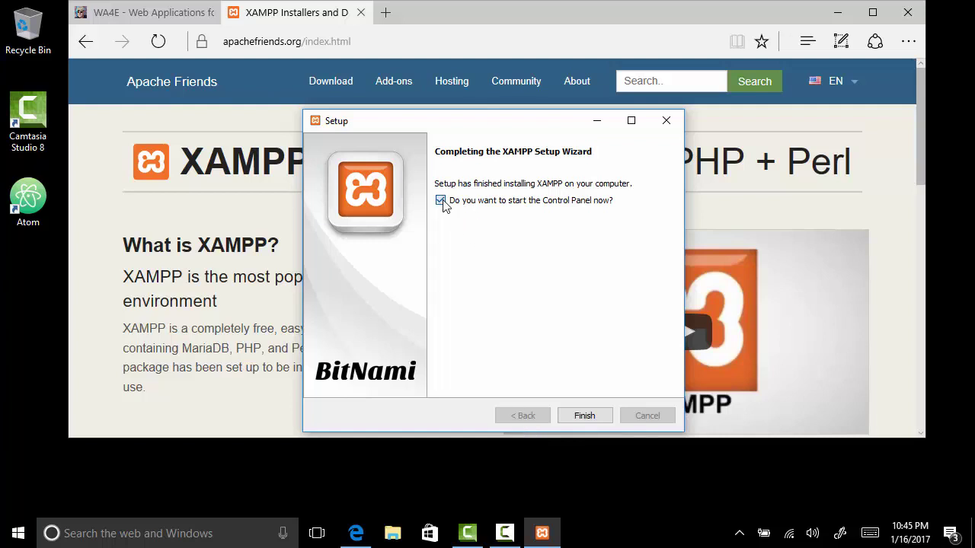
pyautogui.click(585, 416)
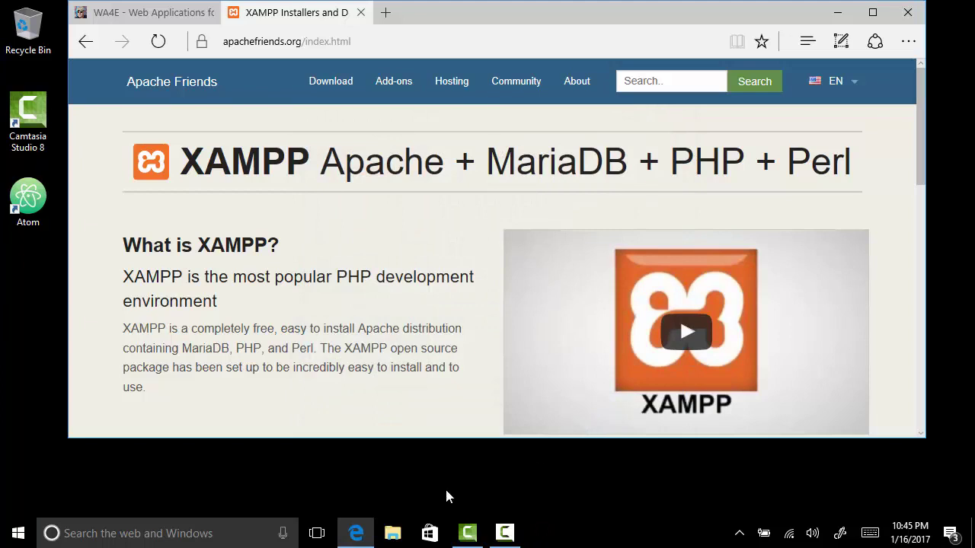
# Step: Open the C:\xampp folder in File Explorer and find the xampp-control application
pyautogui.click(392, 536)
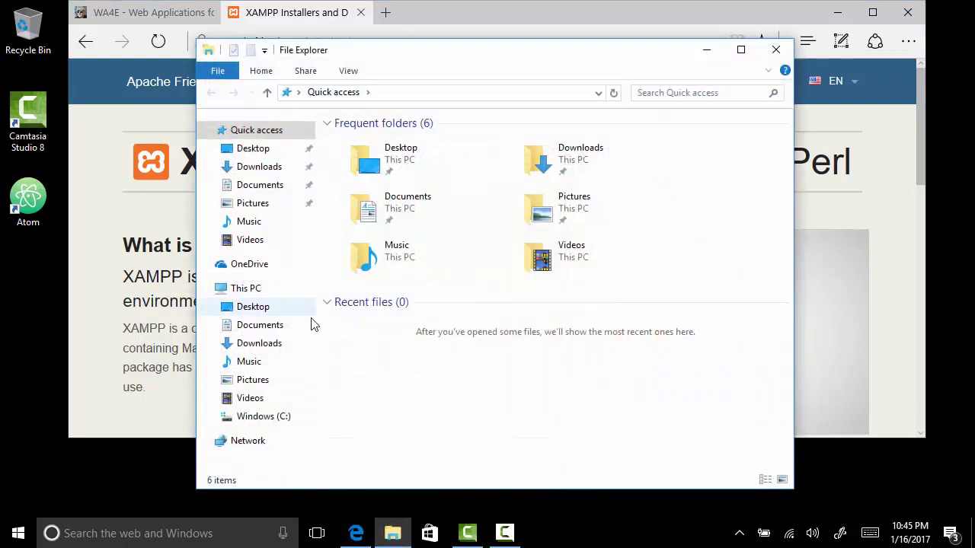
pyautogui.click(248, 424)
pyautogui.click(250, 425)
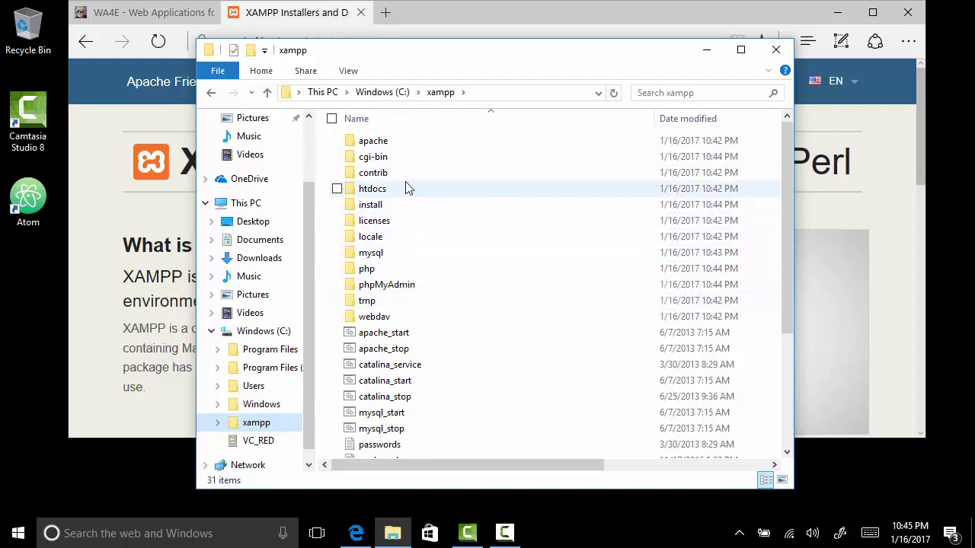
pyautogui.scroll(-4, 462, 335)
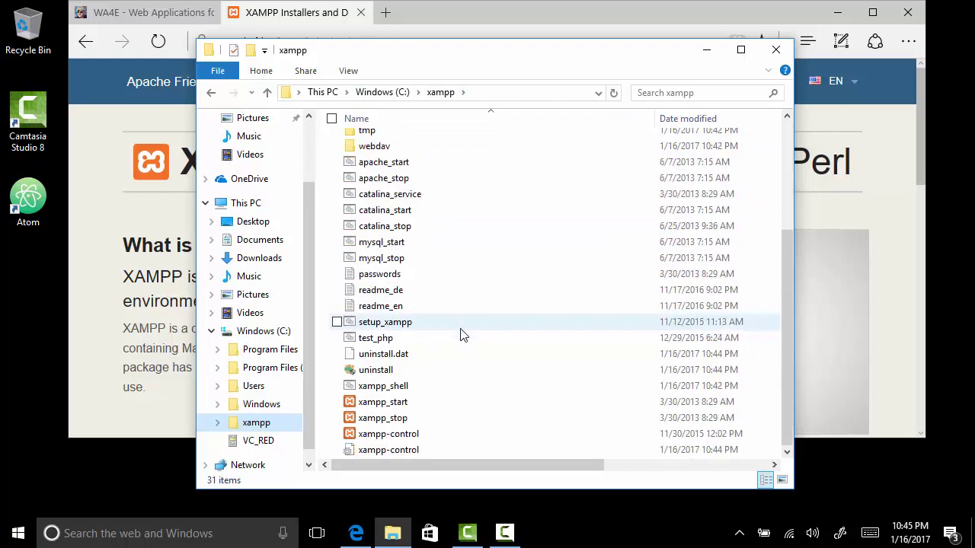
# Step: Launch xampp-control from the xampp folder and save English (US flag) as its language
pyautogui.click(406, 438)
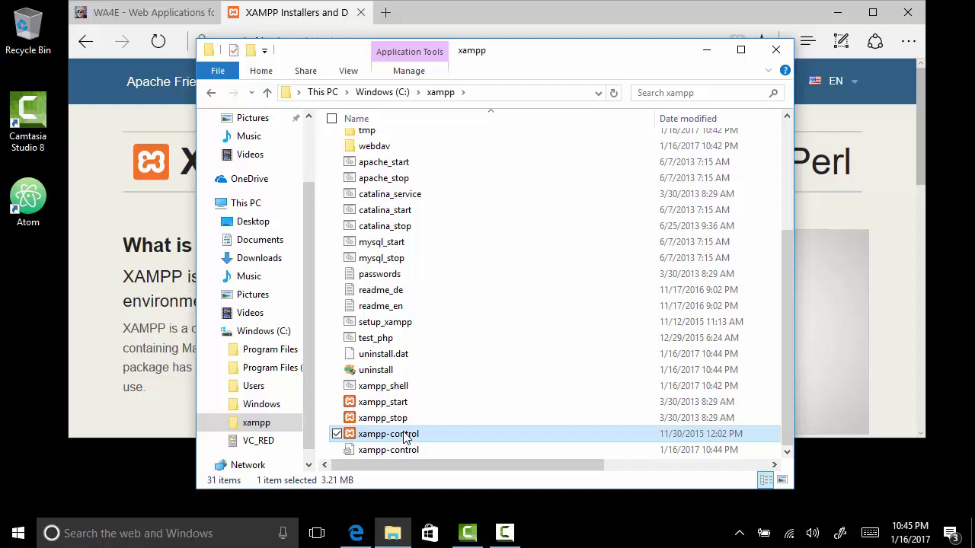
pyautogui.click(406, 436)
pyautogui.doubleClick(352, 435)
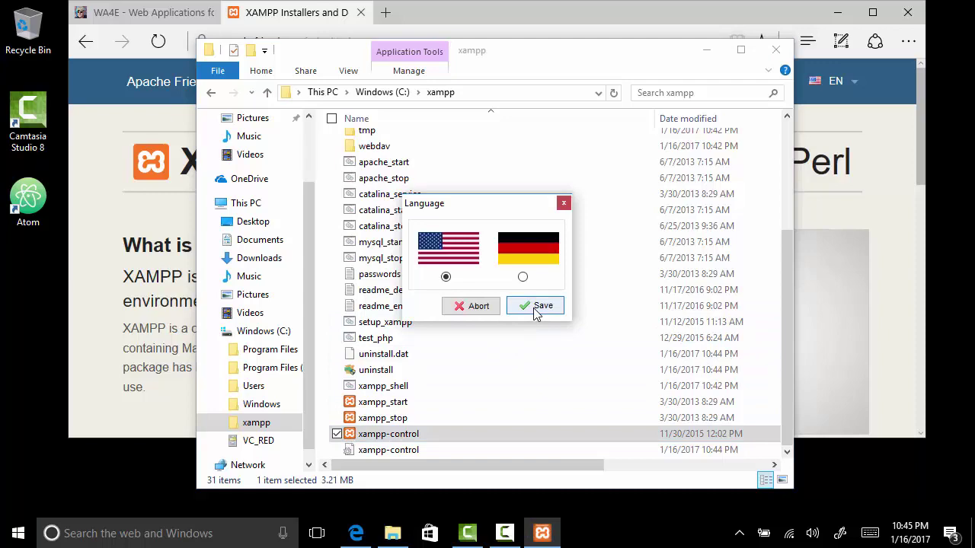
pyautogui.click(536, 308)
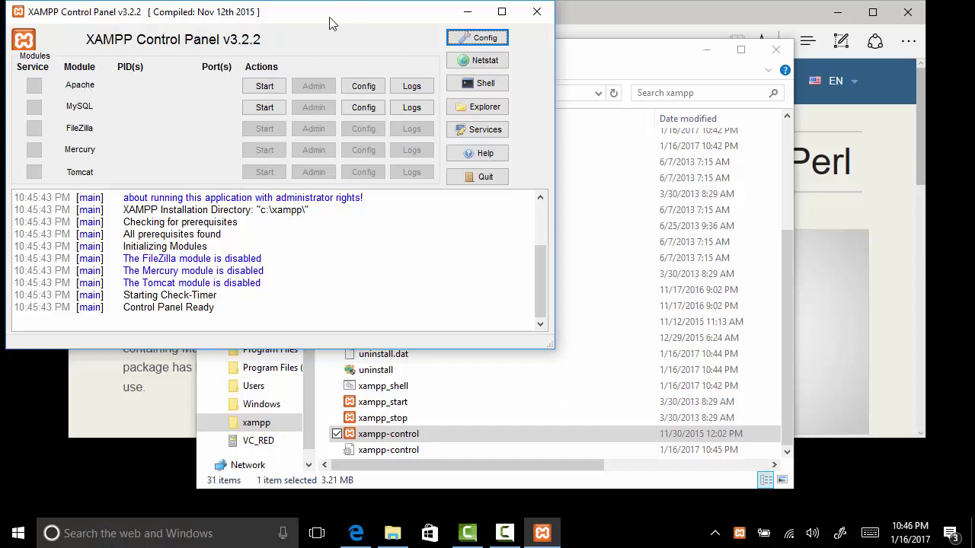
# Step: Move the XAMPP Control Panel window clear of the screen edge and pin the program to the taskbar
pyautogui.moveTo(330, 23); pyautogui.dragTo(359, 48)
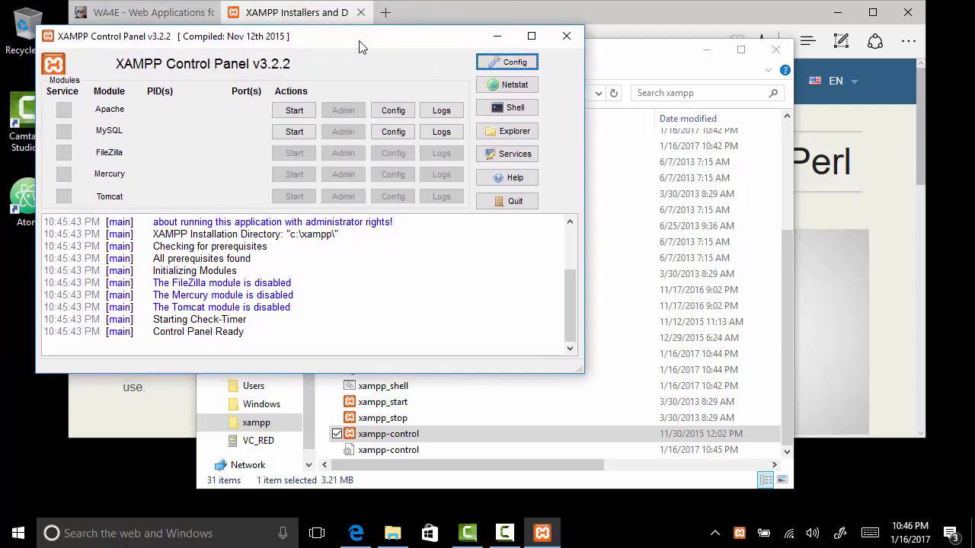
pyautogui.rightClick(543, 536)
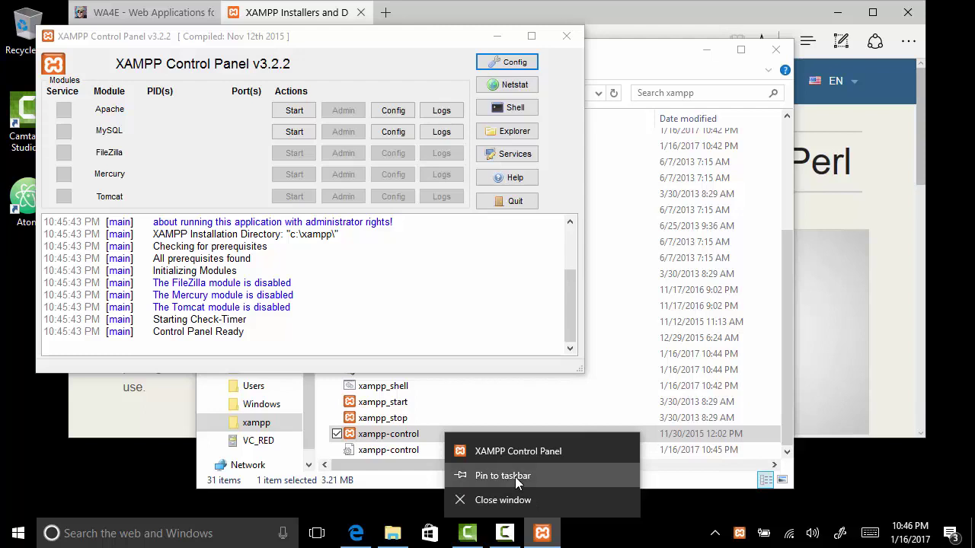
pyautogui.click(515, 480)
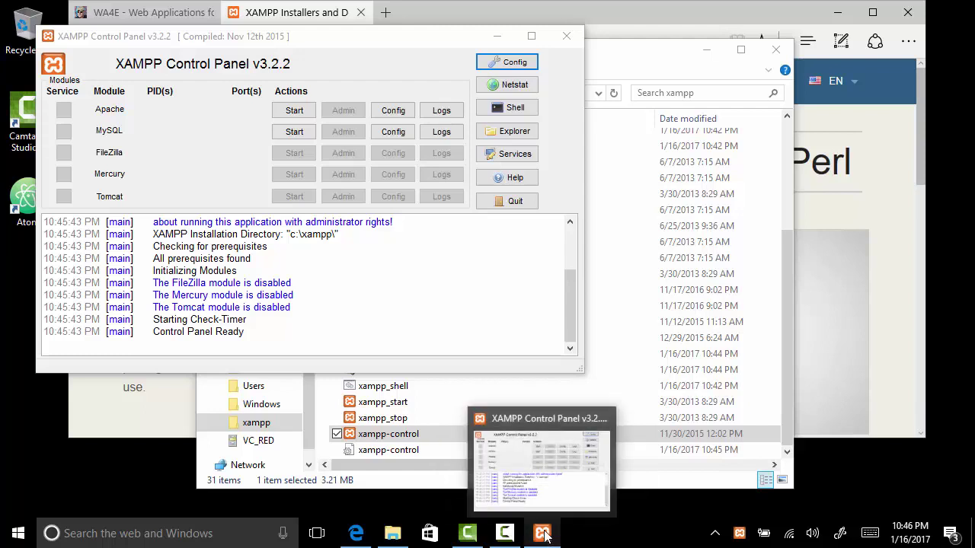
# Step: Start the Apache and MySQL modules and stop both again
pyautogui.click(294, 114)
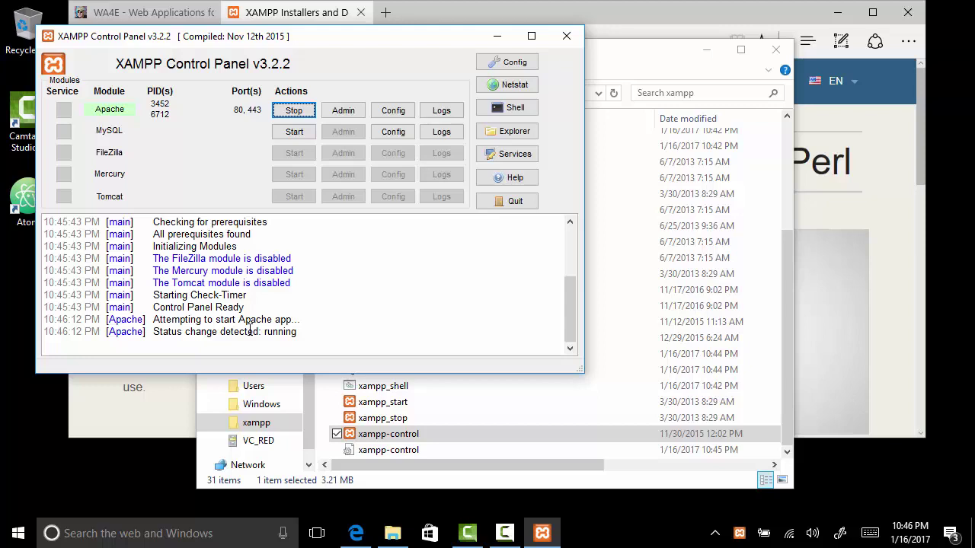
pyautogui.click(291, 135)
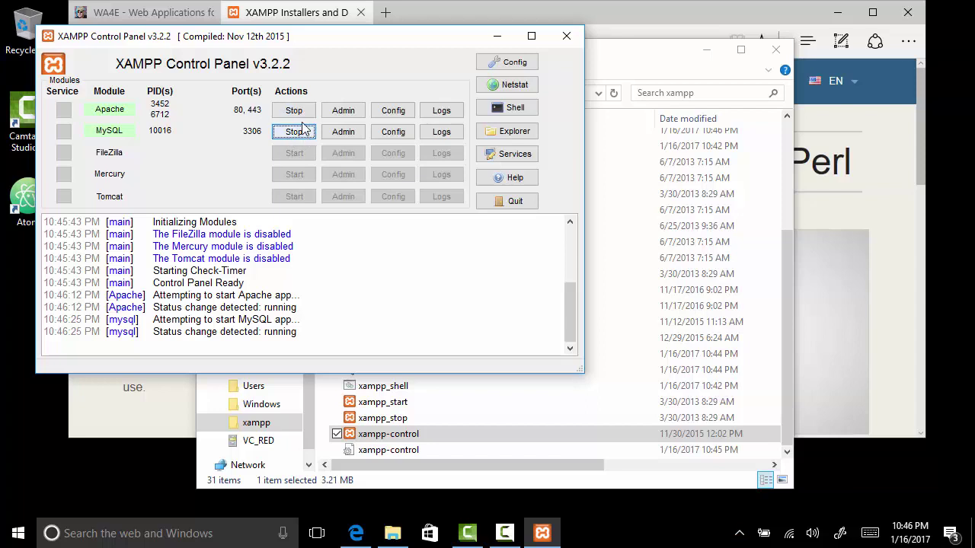
pyautogui.click(302, 117)
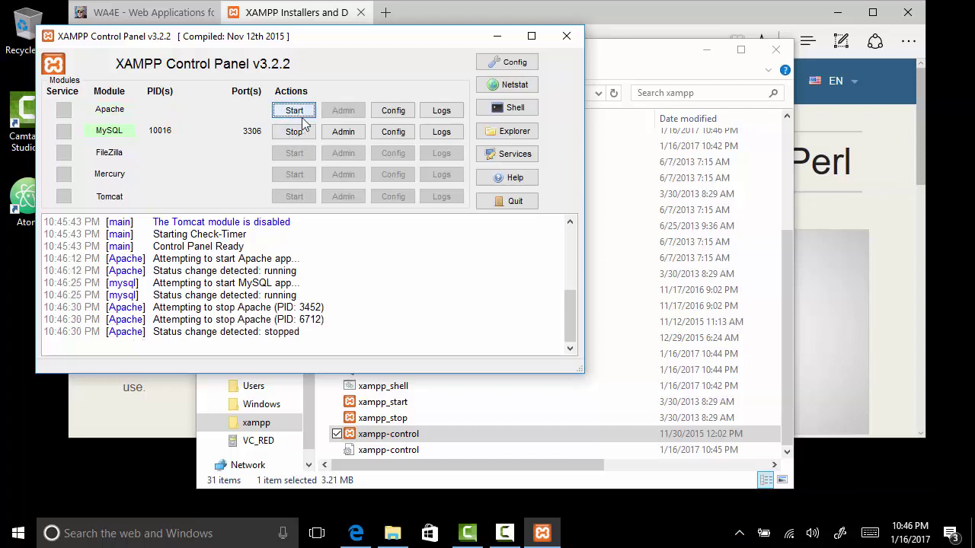
pyautogui.click(303, 133)
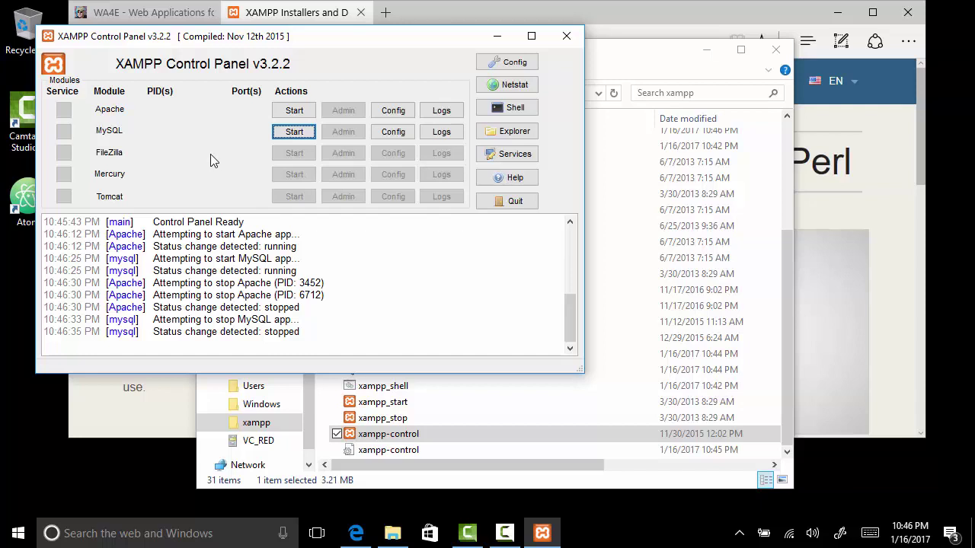
# Step: Start the Apache and MySQL modules and open Apache's admin dashboard in the browser
pyautogui.click(296, 110)
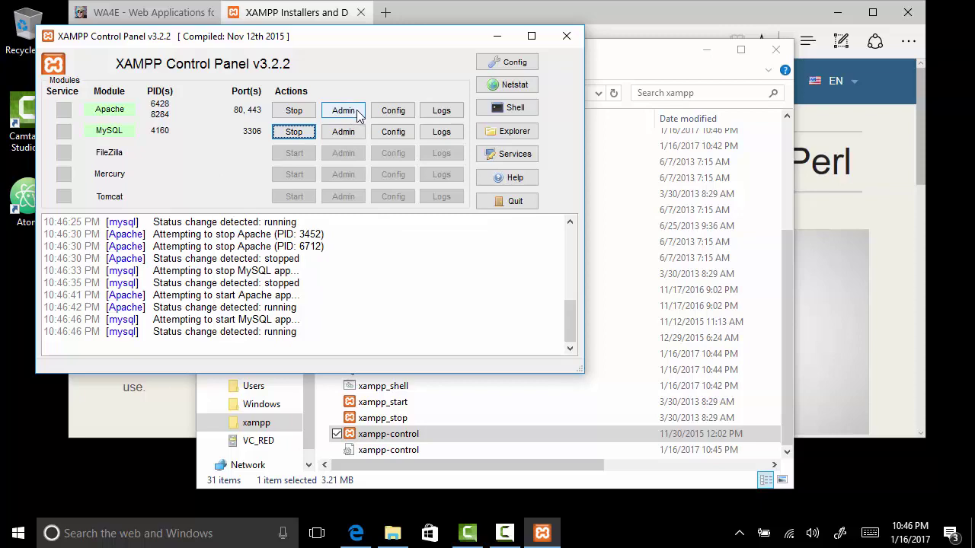
pyautogui.click(343, 110)
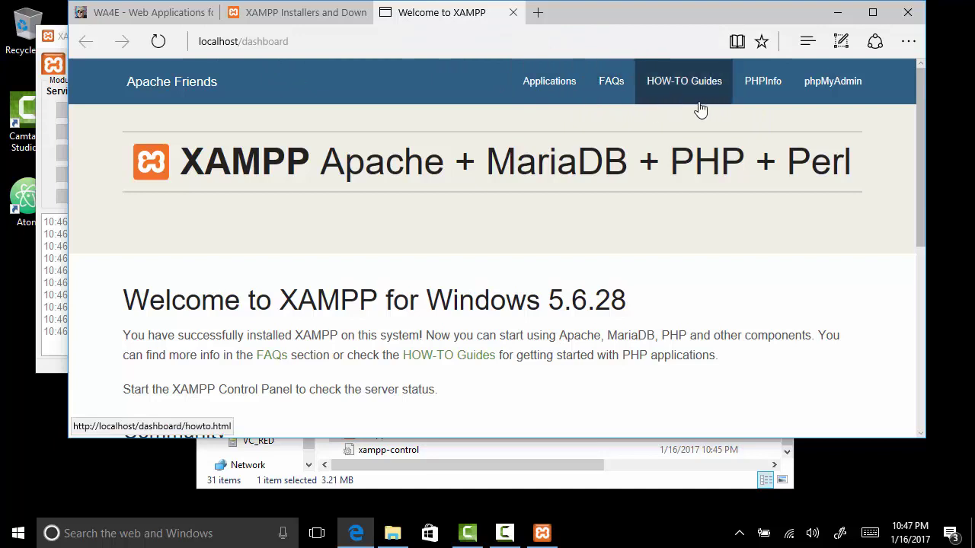
# Step: View the PHPInfo and phpMyAdmin pages from the XAMPP dashboard and return to the dashboard
pyautogui.click(751, 95)
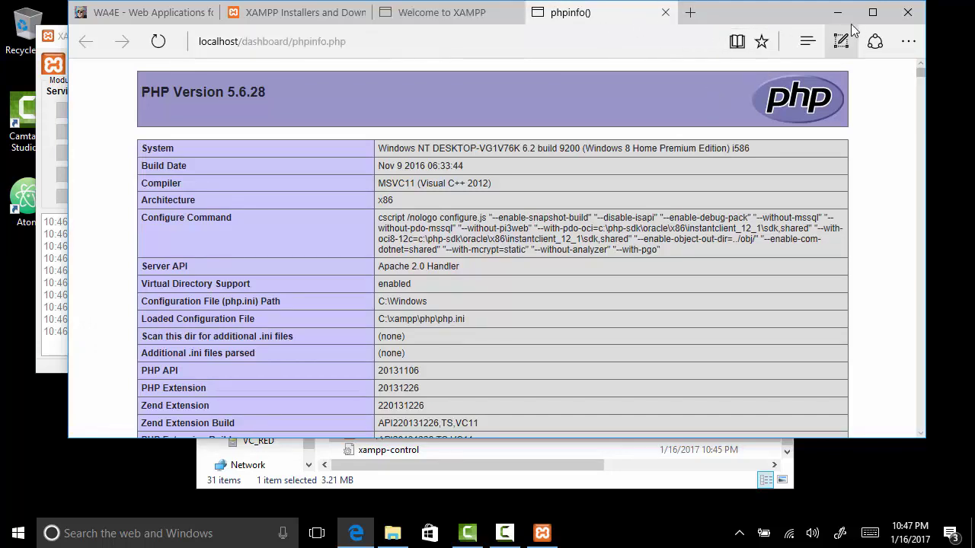
pyautogui.click(456, 12)
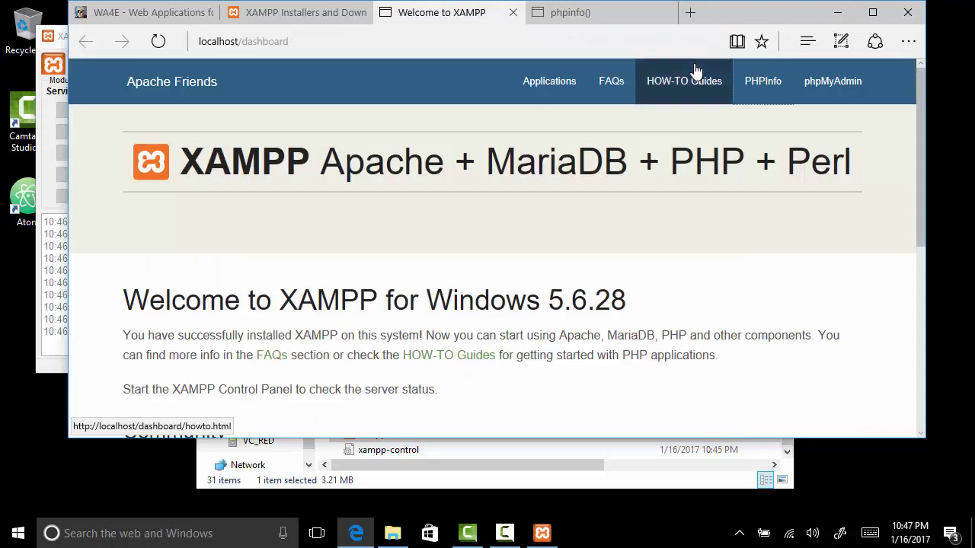
pyautogui.click(816, 100)
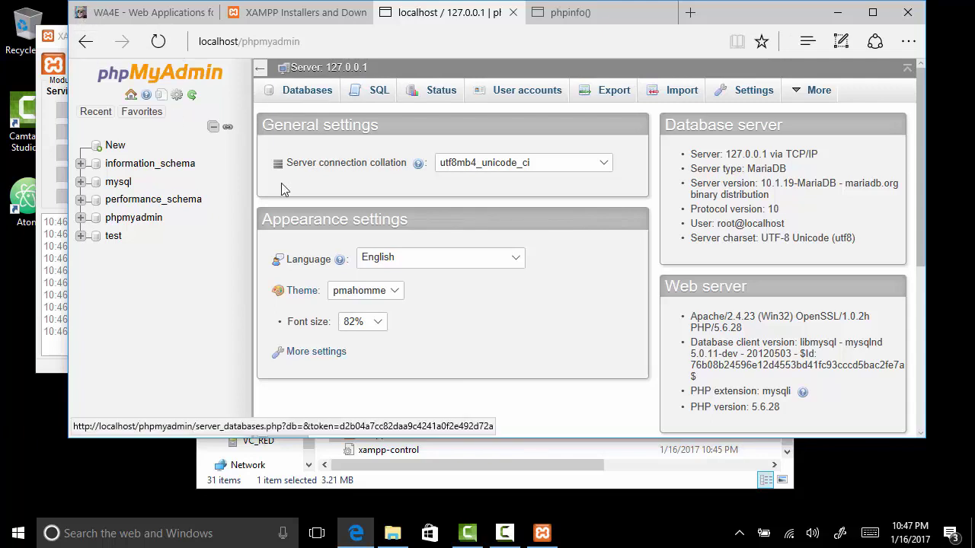
pyautogui.click(84, 43)
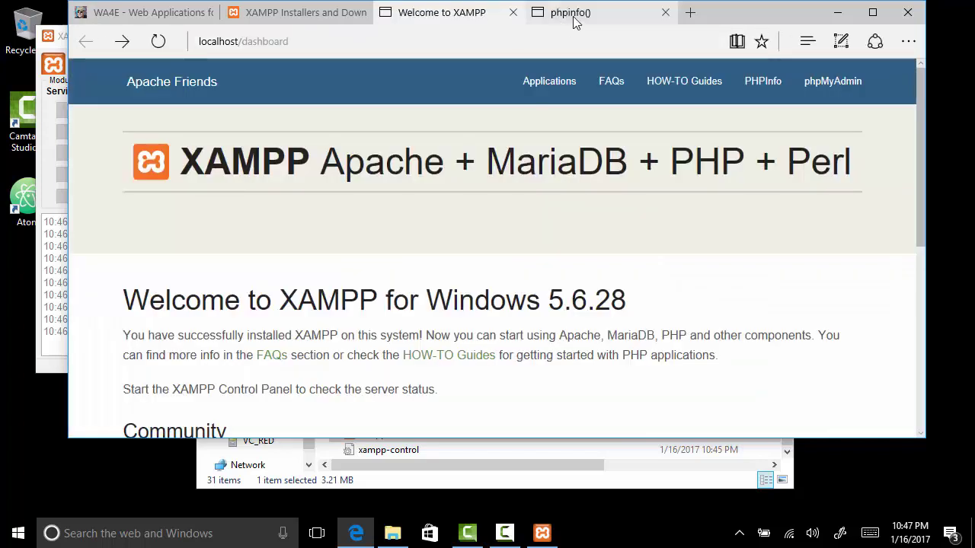
# Step: Search the open phpinfo() page for display_errors and examine its local and master values
pyautogui.moveTo(588, 12)
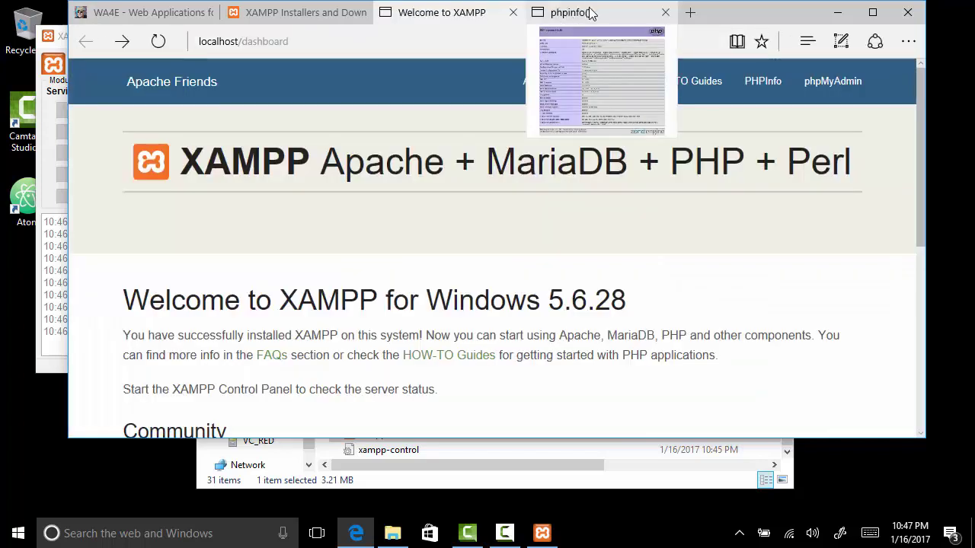
pyautogui.click(590, 13)
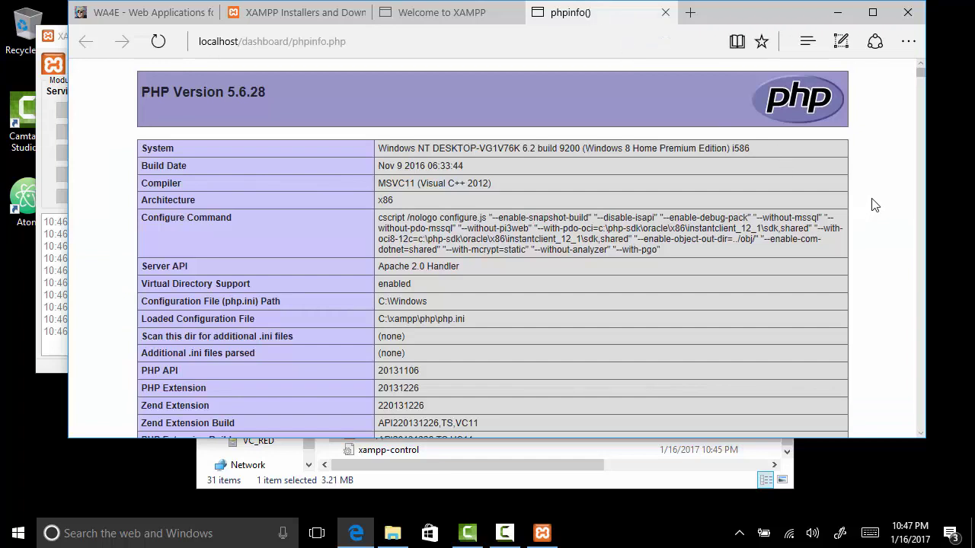
pyautogui.hotkey('ctrl', 'f')
pyautogui.write('display_errors')
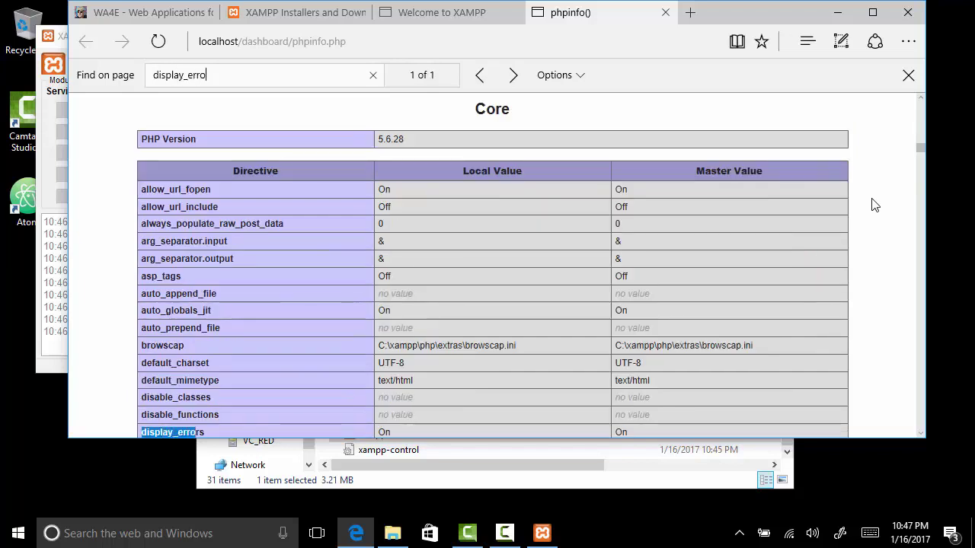
pyautogui.click(517, 83)
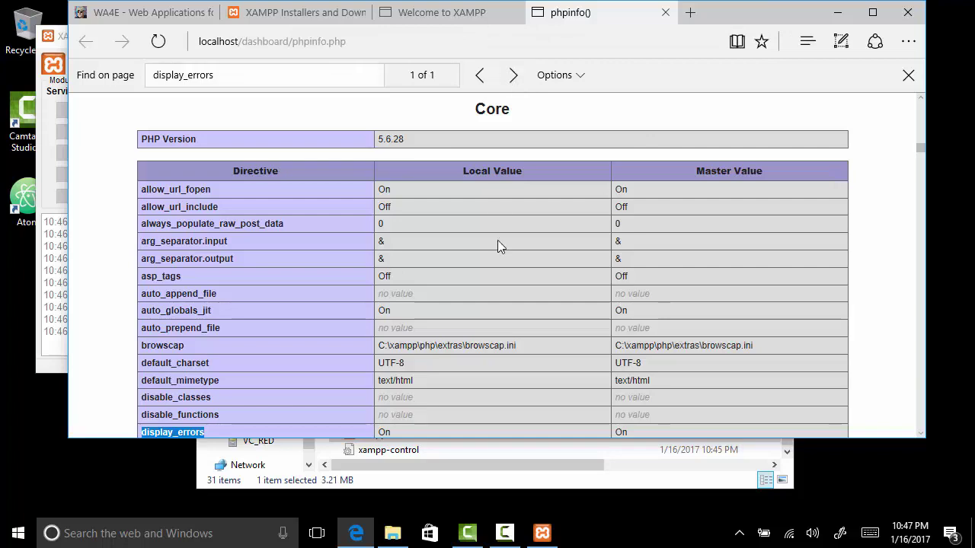
pyautogui.scroll(-2, 501, 264)
pyautogui.scroll(-1, 501, 264)
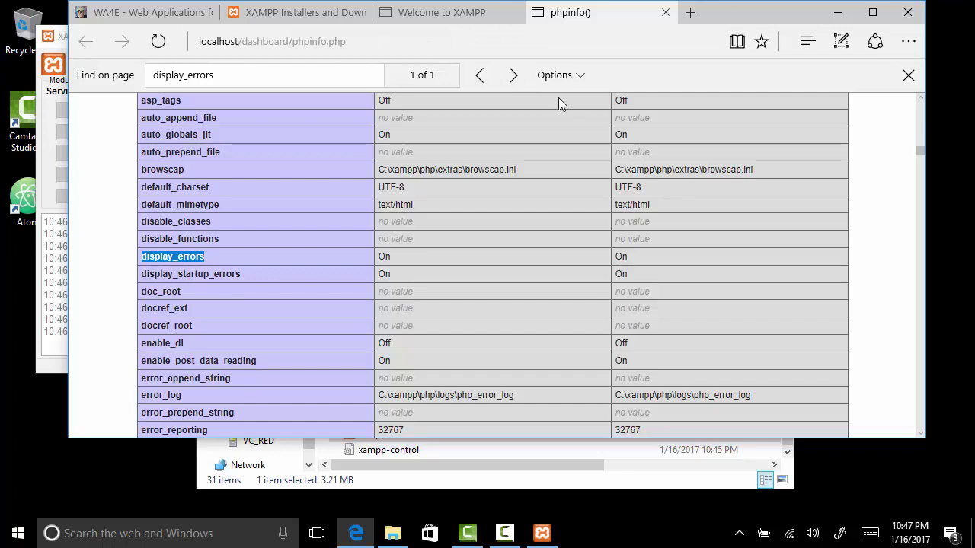
pyautogui.click(511, 111)
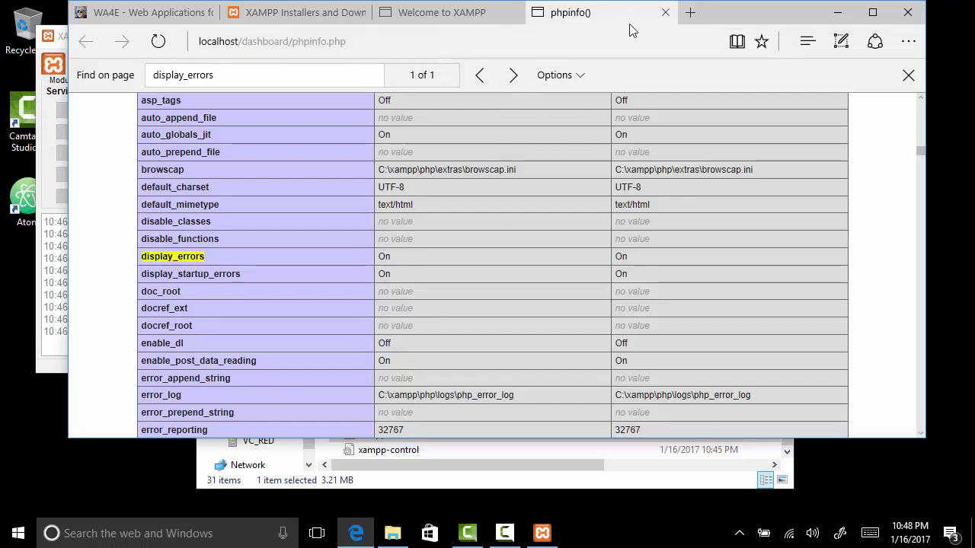
# Step: Open Apache's PHP (php.ini) configuration file from the XAMPP Control Panel
pyautogui.click(38, 118)
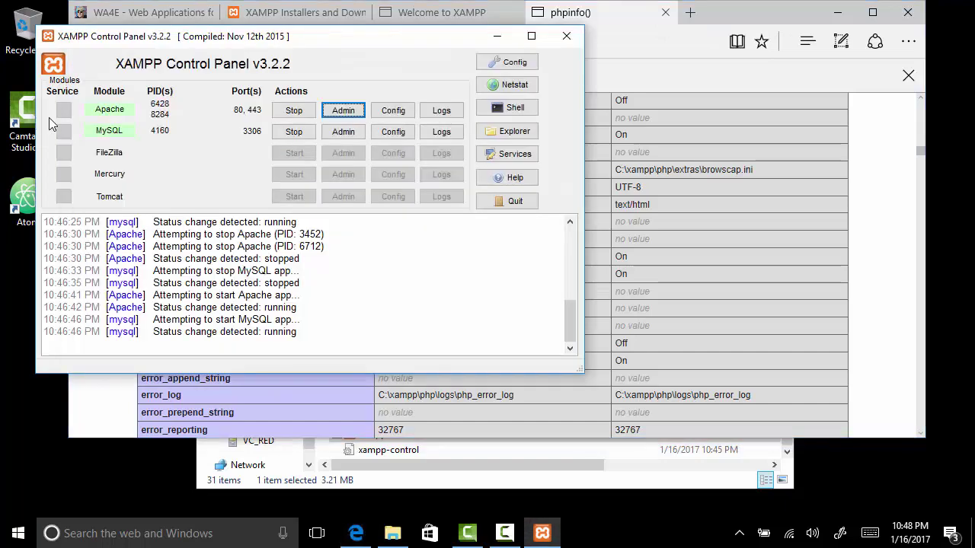
pyautogui.click(396, 113)
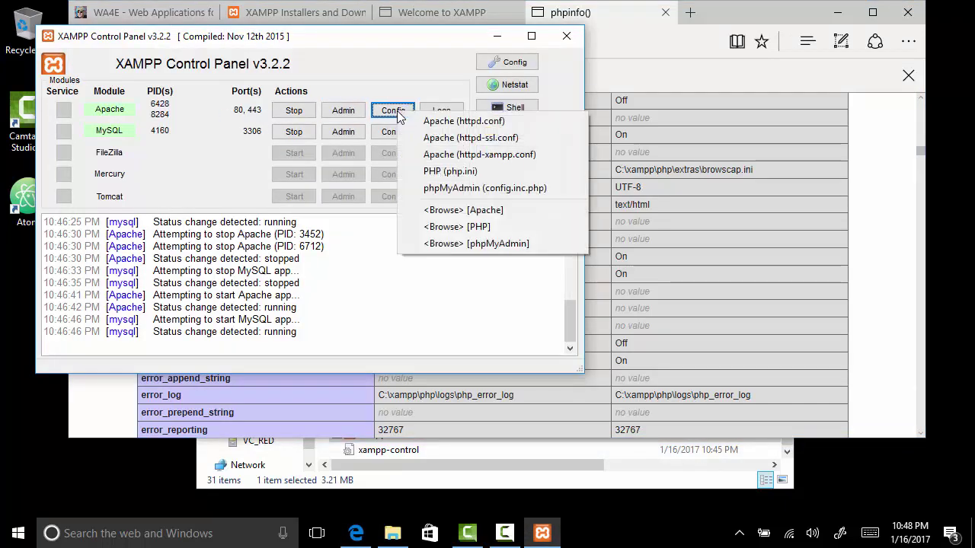
pyautogui.click(441, 172)
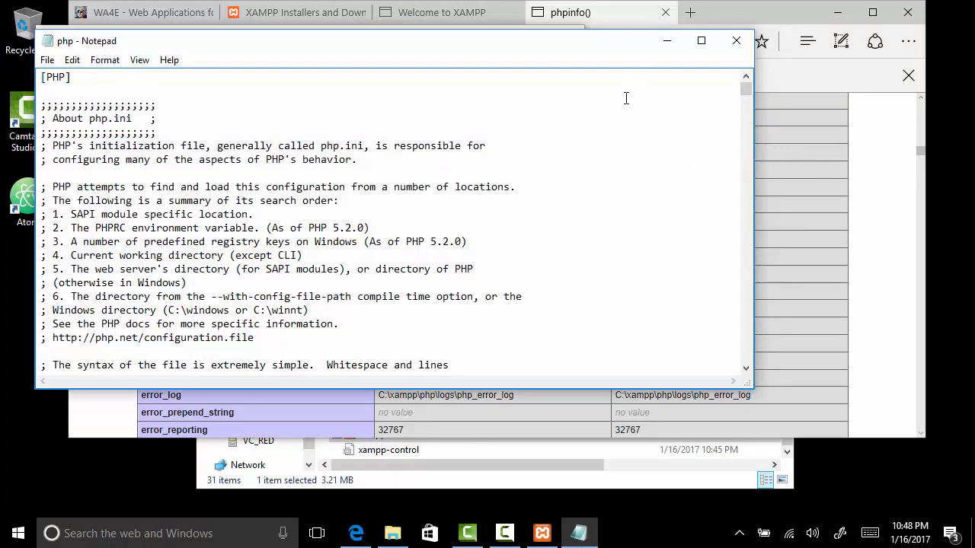
# Step: Find the second display_errors occurrence in php.ini and check it along with the display_startup_errors setting
pyautogui.hotkey('ctrl', 'f')
pyautogui.write('d')
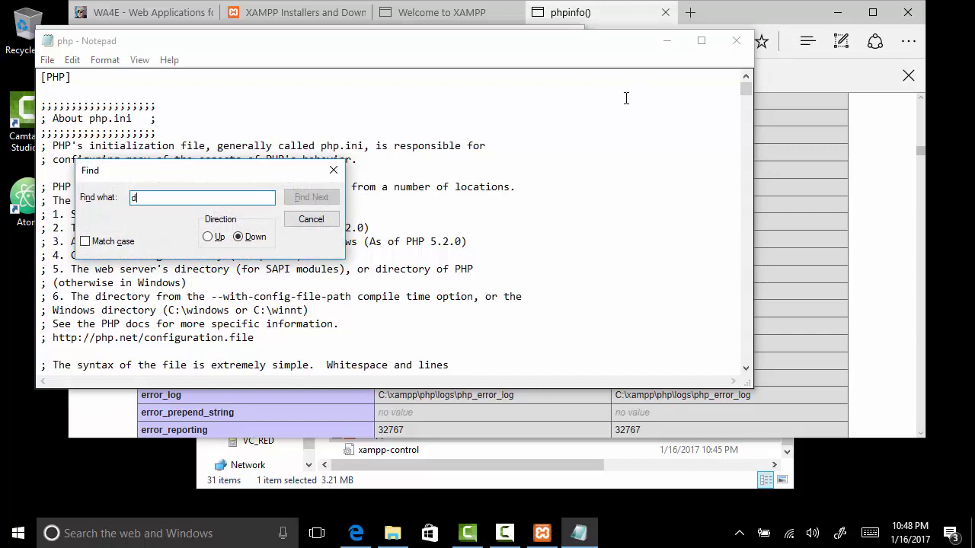
pyautogui.write('isplay_errors')
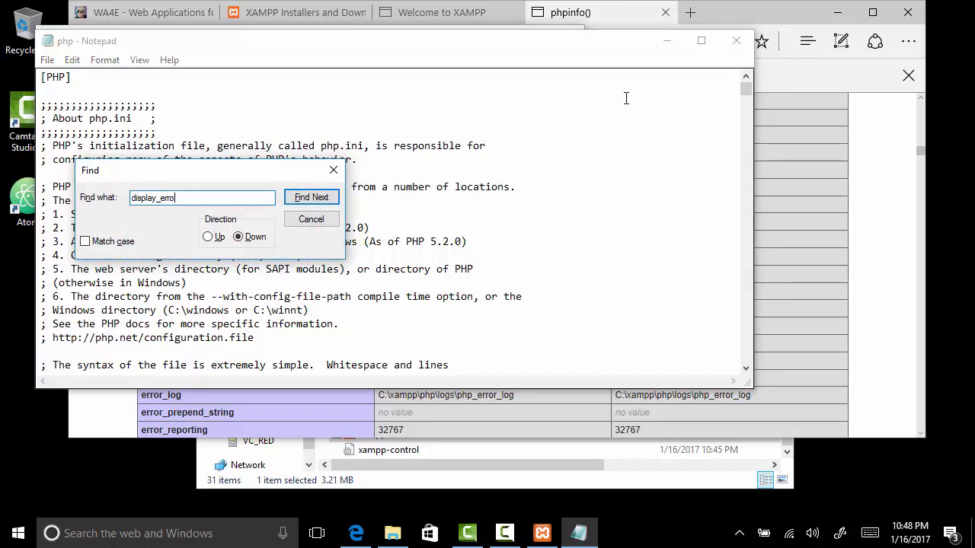
pyautogui.click(314, 198)
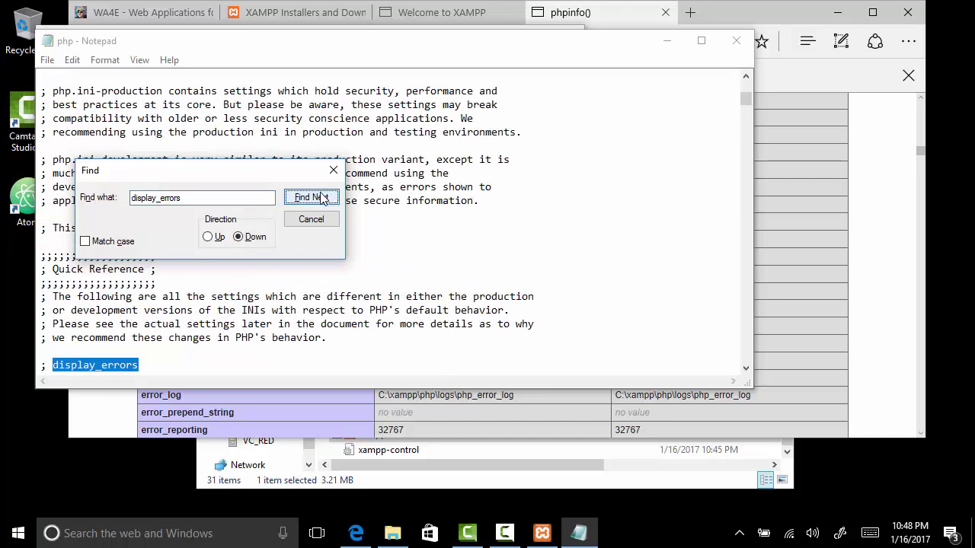
pyautogui.click(321, 198)
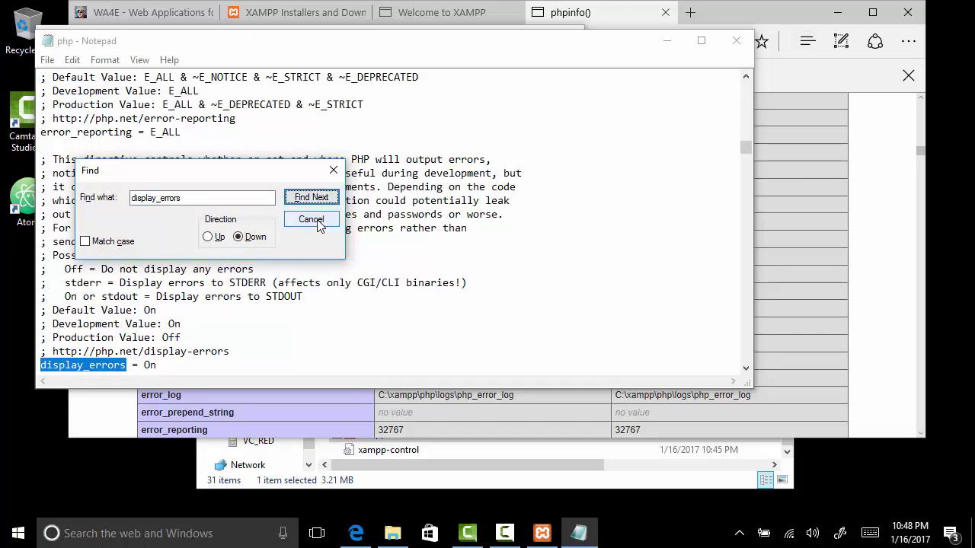
pyautogui.click(311, 220)
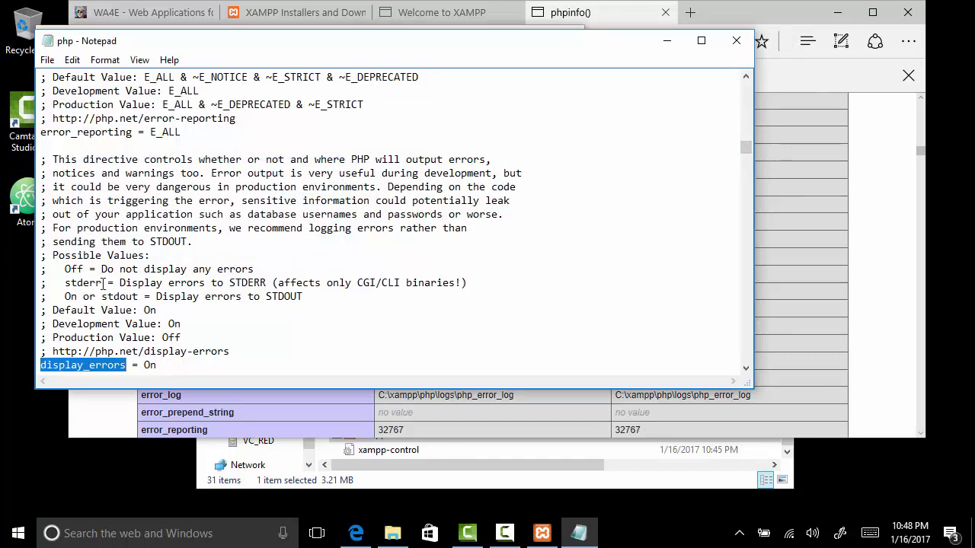
pyautogui.doubleClick(159, 324)
pyautogui.click(158, 324)
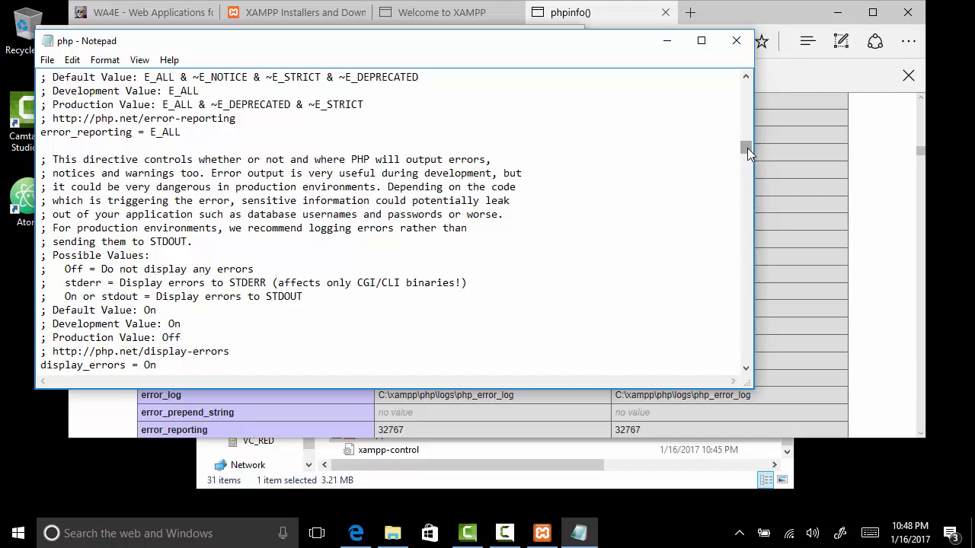
pyautogui.moveTo(748, 148); pyautogui.dragTo(745, 152)
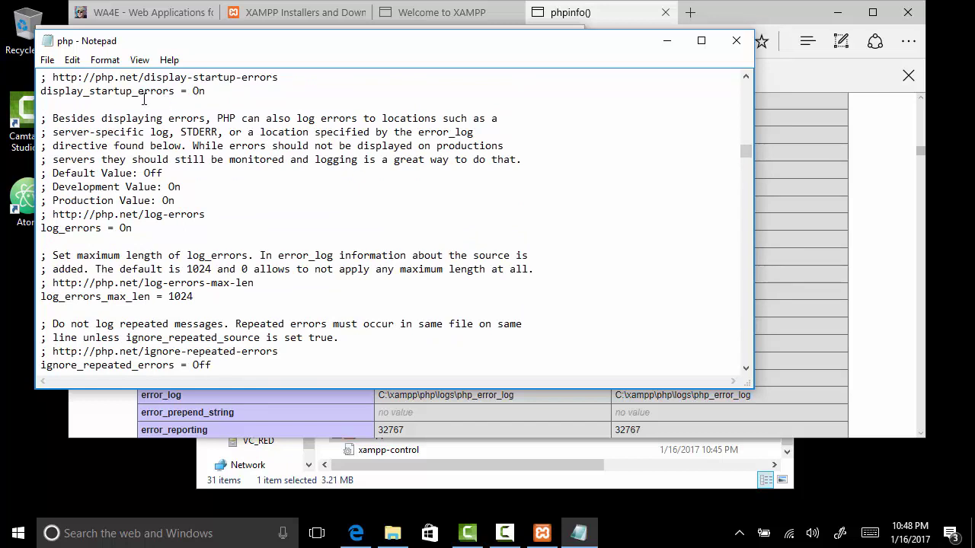
# Step: Save the php.ini file and close Notepad
pyautogui.click(47, 61)
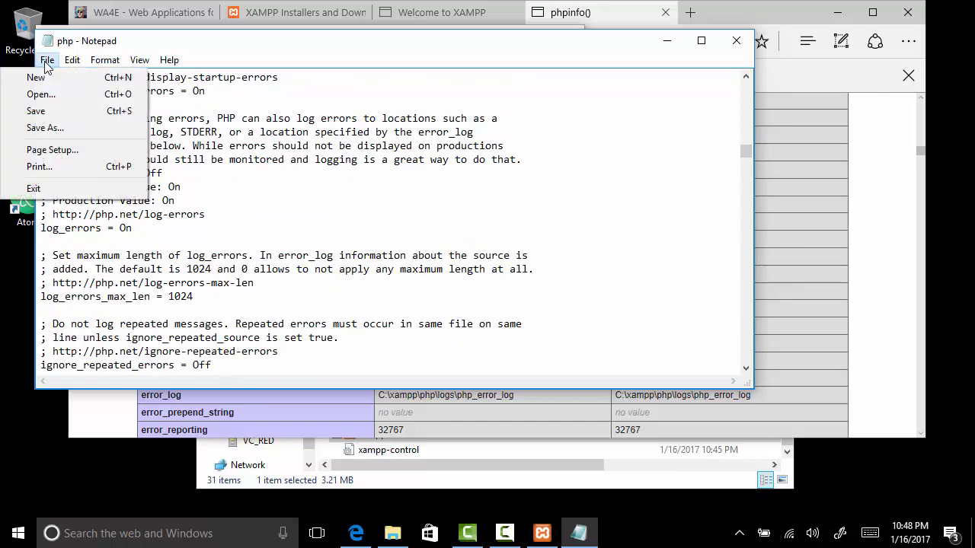
pyautogui.click(46, 60)
pyautogui.click(51, 27)
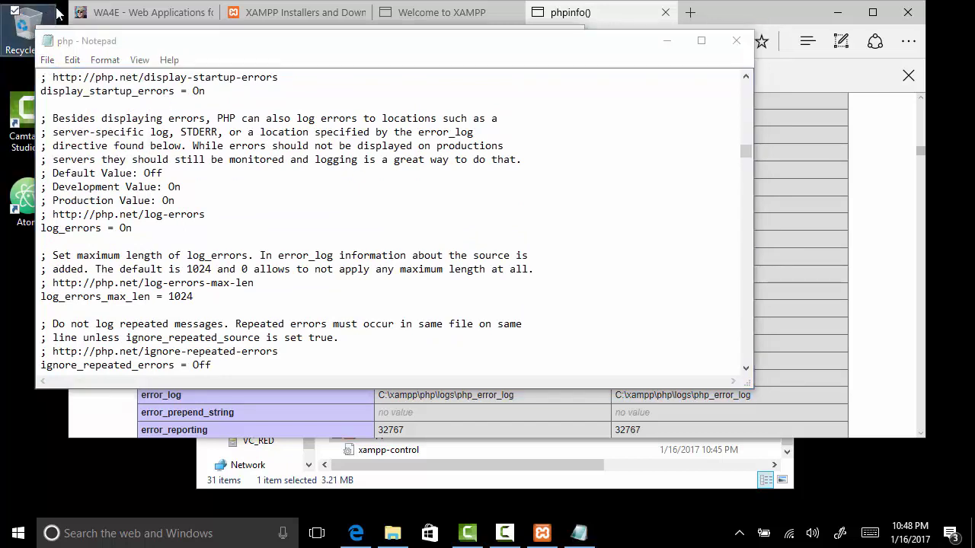
pyautogui.click(131, 42)
pyautogui.click(52, 61)
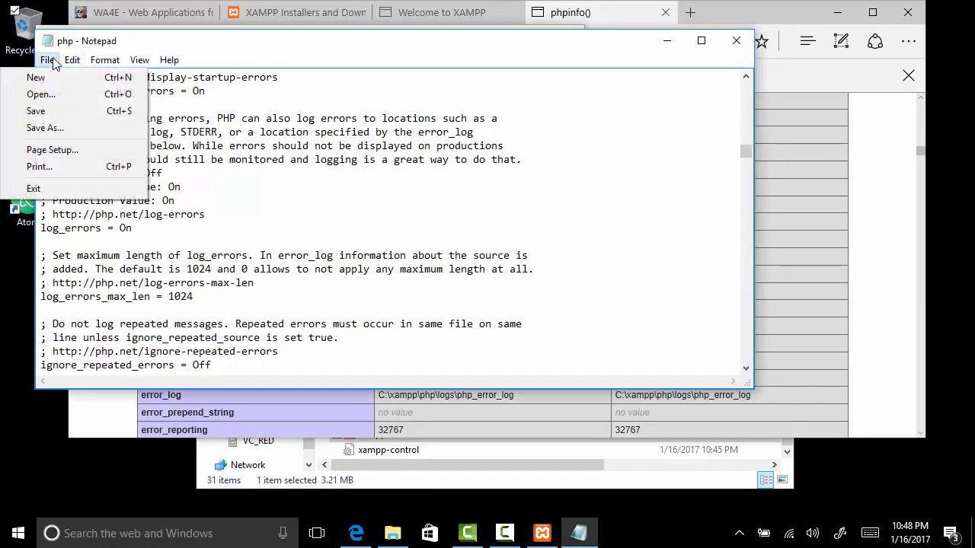
pyautogui.click(46, 111)
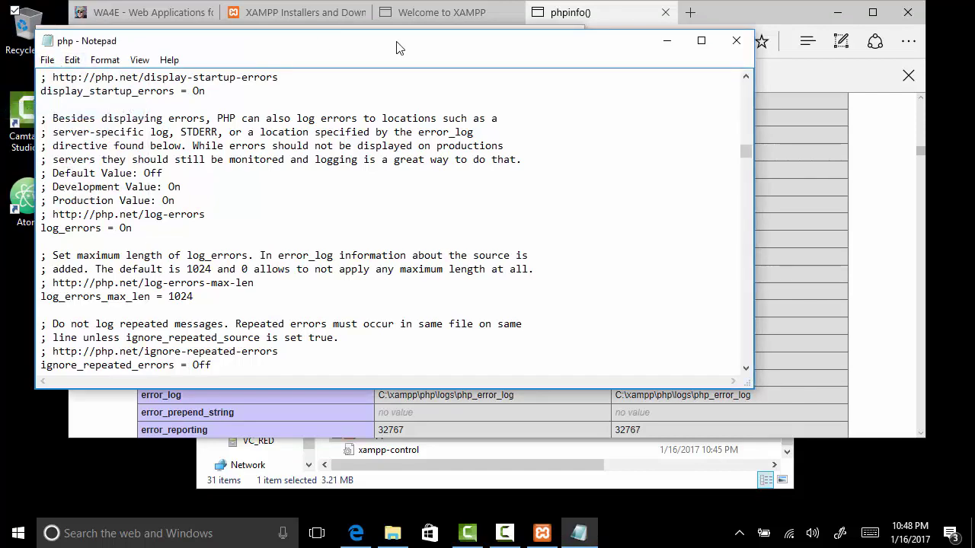
pyautogui.click(737, 42)
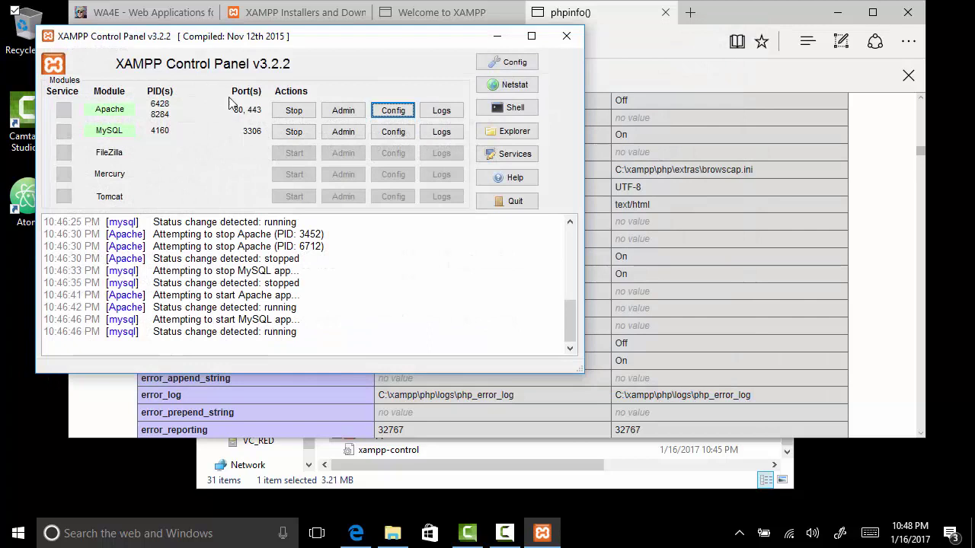
# Step: Restart the Apache module and open its admin dashboard in the browser
pyautogui.click(294, 110)
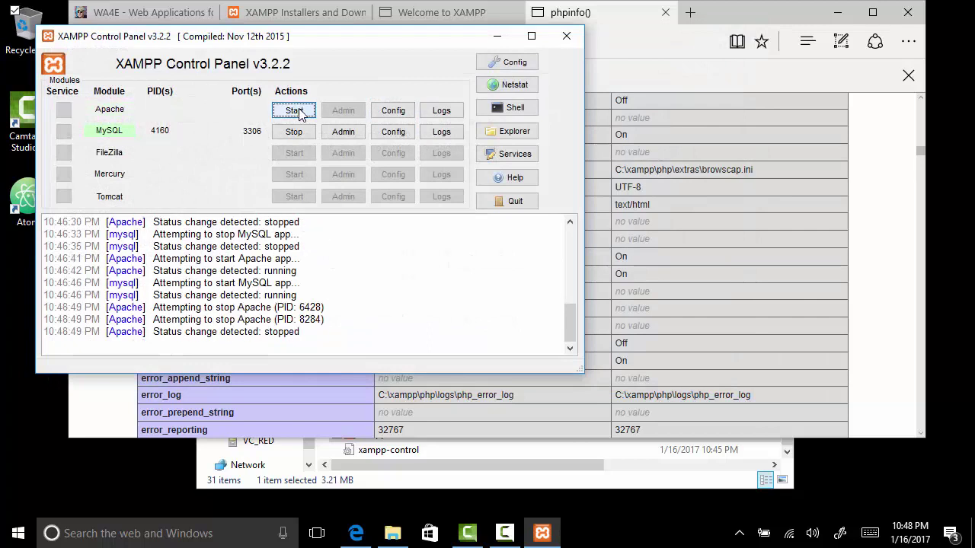
pyautogui.click(294, 110)
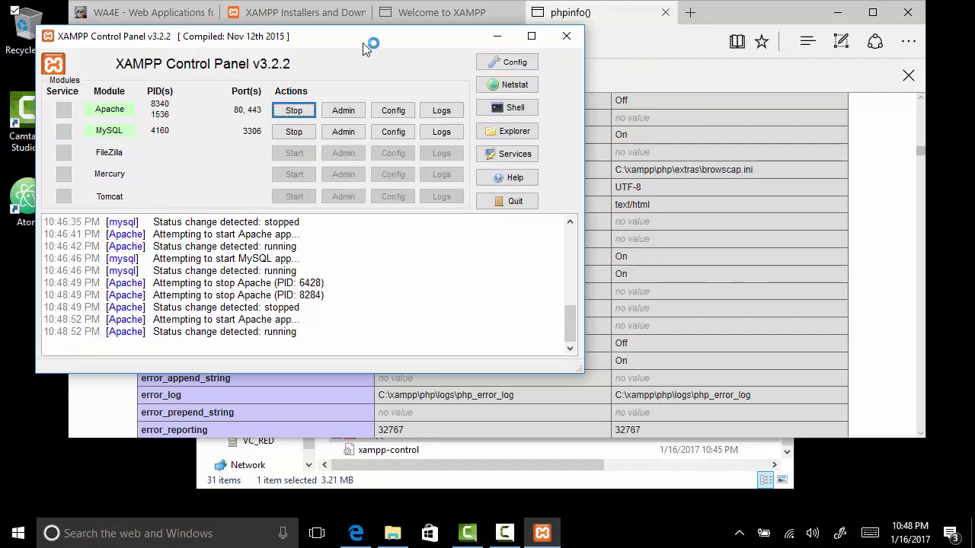
pyautogui.click(343, 112)
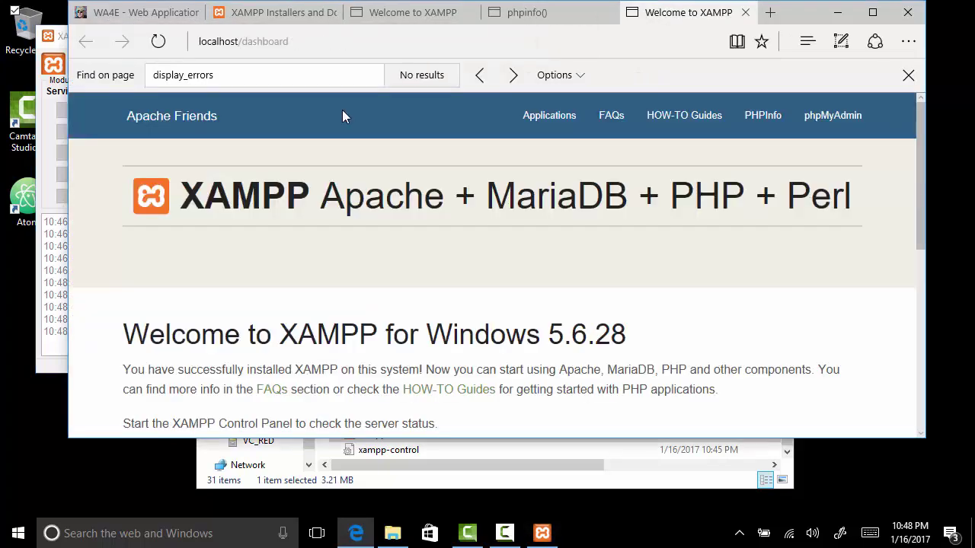
# Step: Open the PHPInfo page from the dashboard and search it for display_errors
pyautogui.click(785, 116)
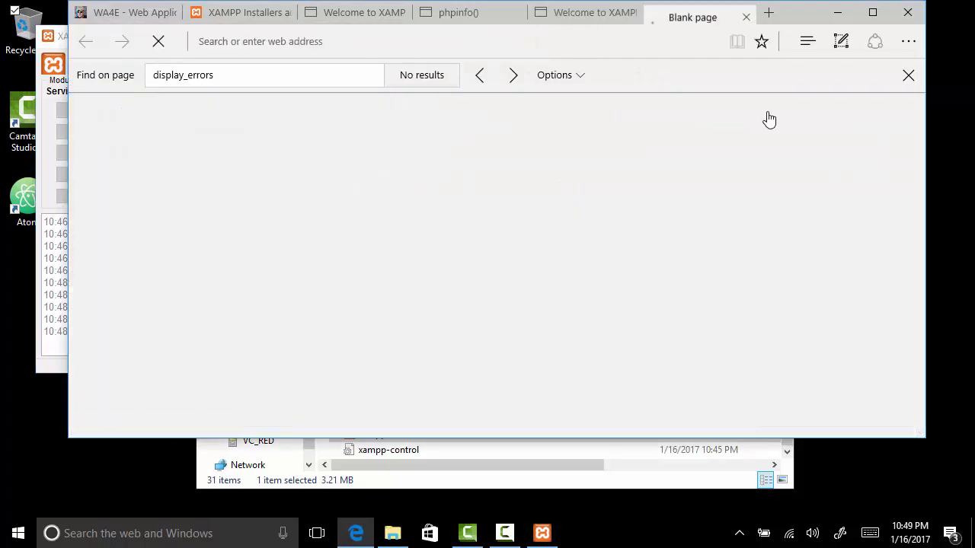
pyautogui.hotkey('ctrl', 'f')
pyautogui.write('displa')
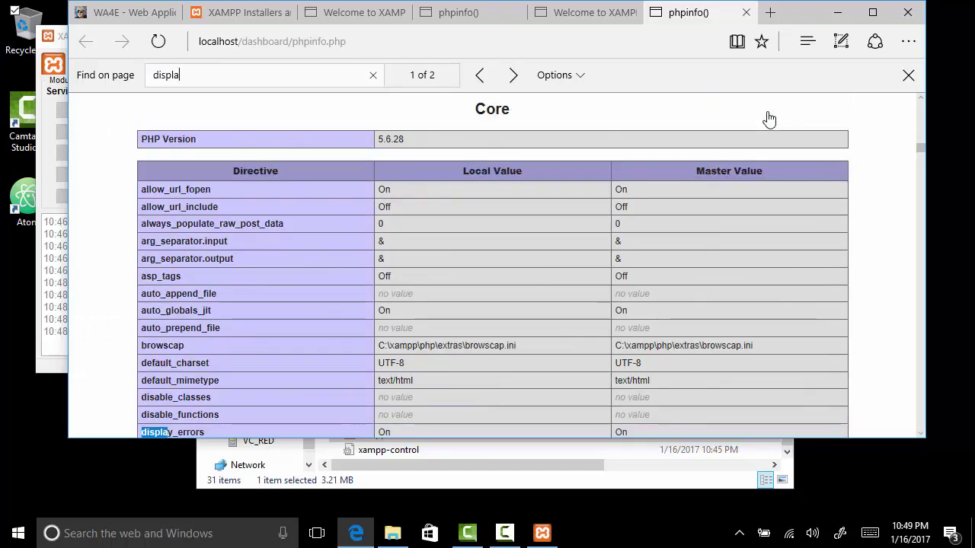
# Step: Search the phpinfo page for display_error and check the display_errors directive
pyautogui.write('y_error')
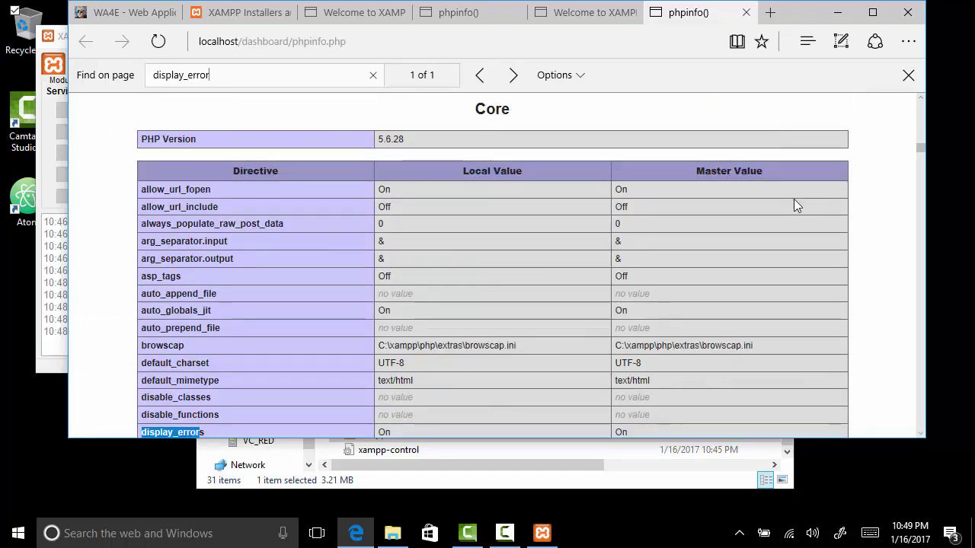
pyautogui.scroll(-2, 794, 199)
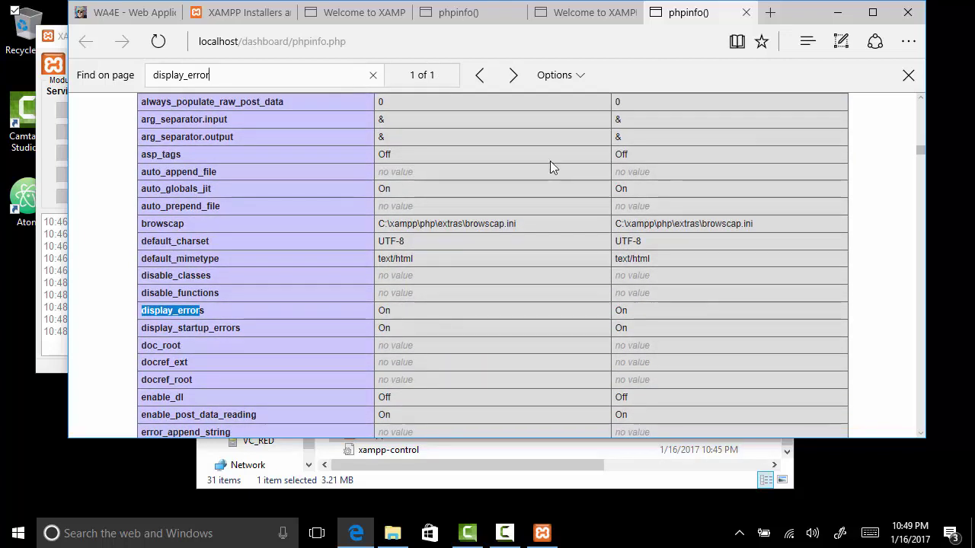
# Step: Close both phpinfo() tabs, the duplicate Welcome to XAMPP tab and the XAMPP Installers tab
pyautogui.click(747, 13)
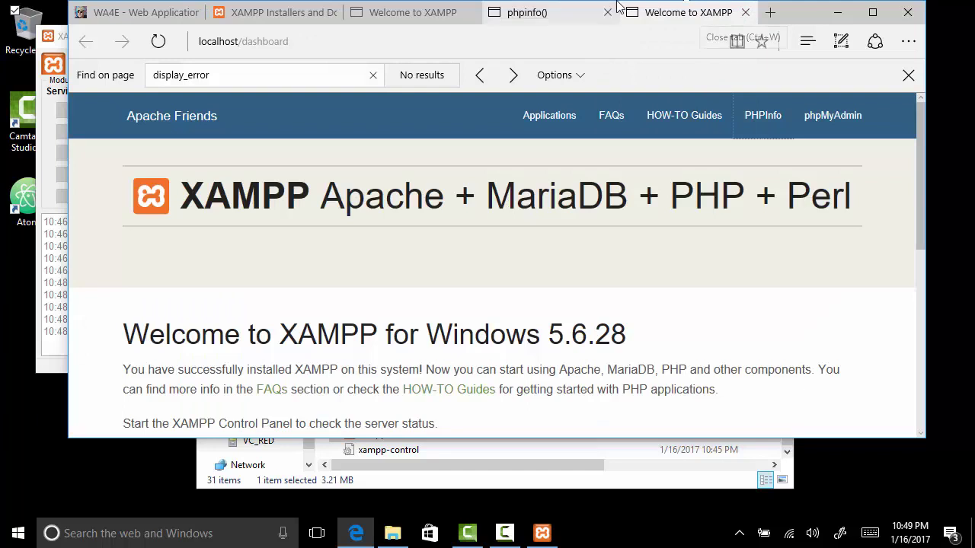
pyautogui.moveTo(605, 19)
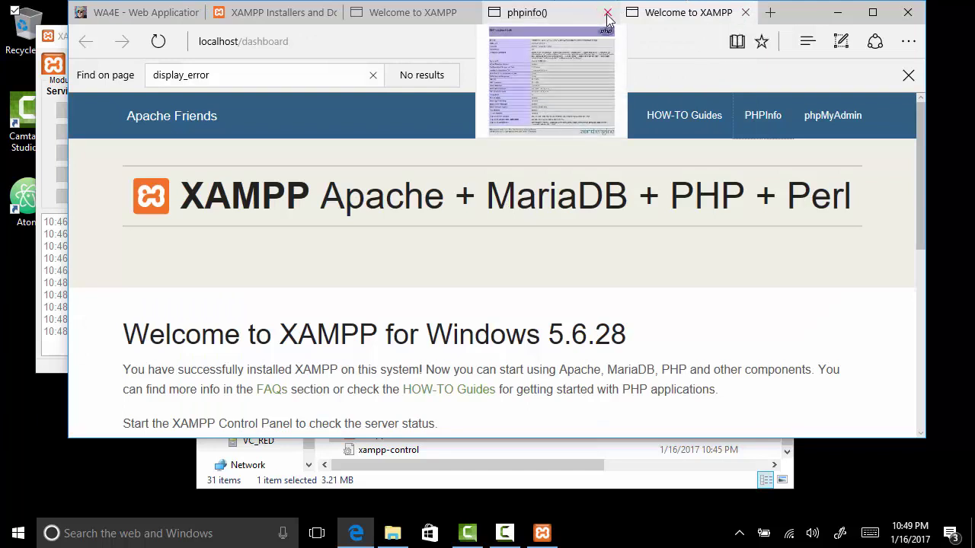
pyautogui.click(607, 13)
pyautogui.click(466, 13)
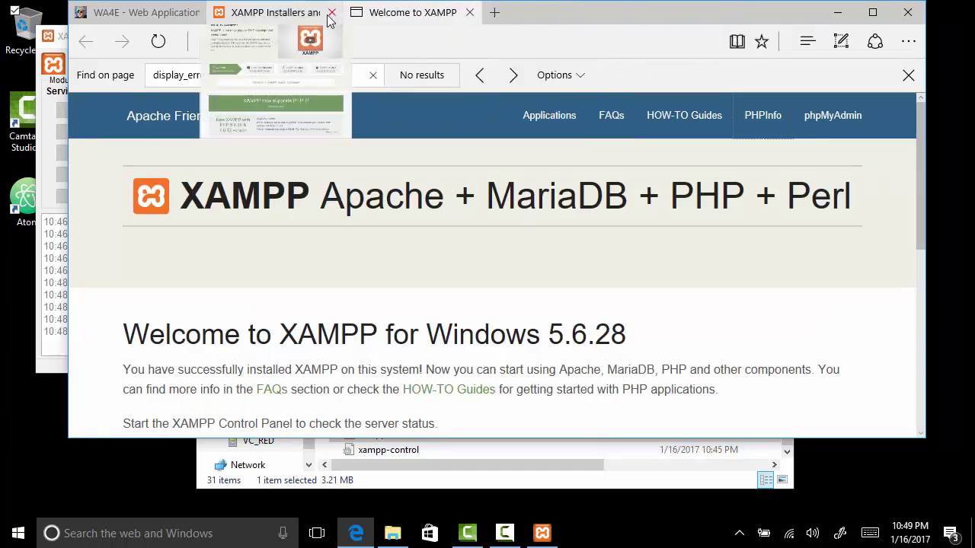
pyautogui.click(328, 16)
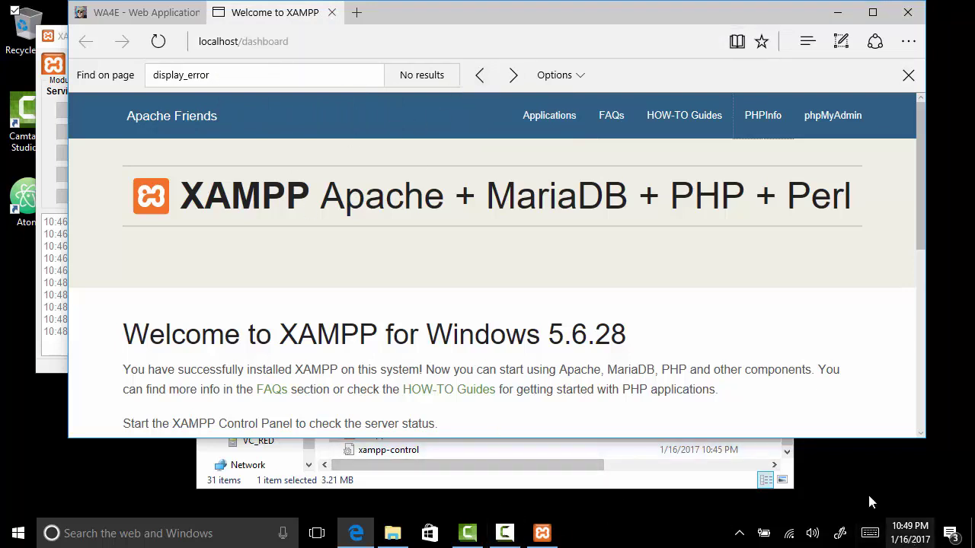
# Step: Launch the Atom editor and create a new file containing the line <h1>Hello World</h1>
pyautogui.click(25, 204)
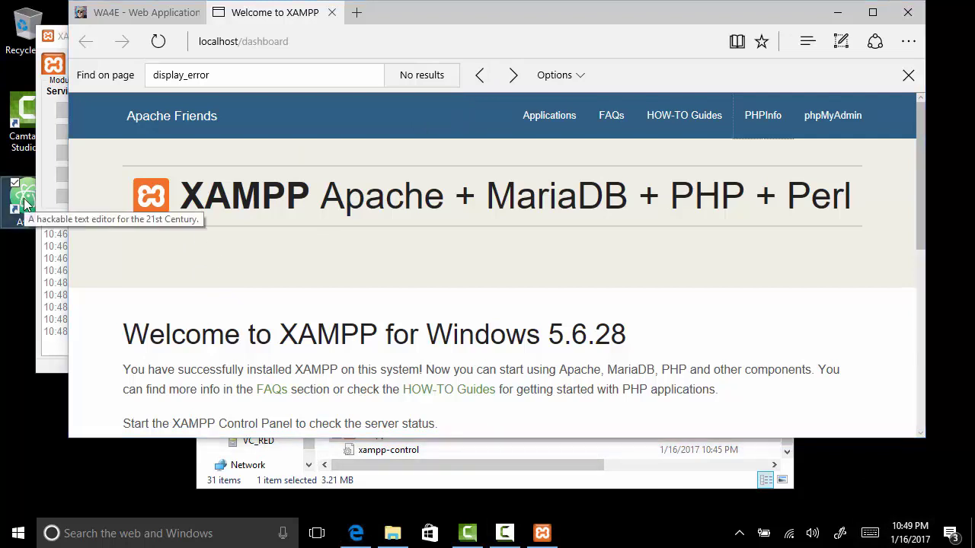
pyautogui.doubleClick(25, 204)
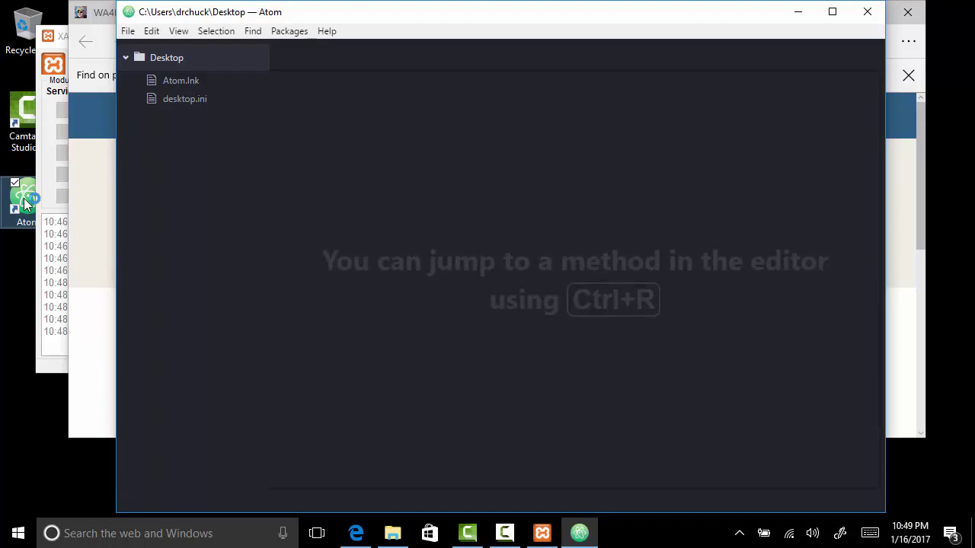
pyautogui.click(127, 33)
pyautogui.click(146, 64)
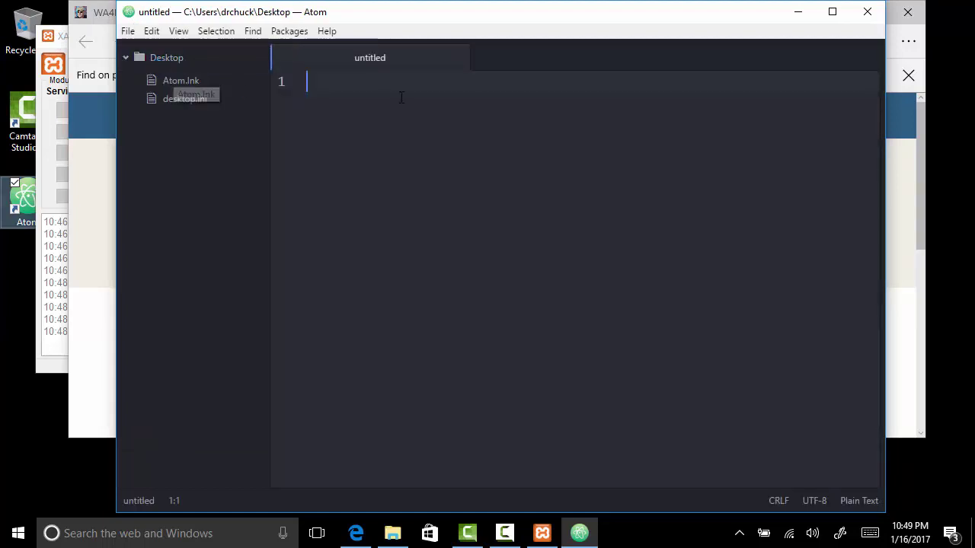
pyautogui.write('<hq')
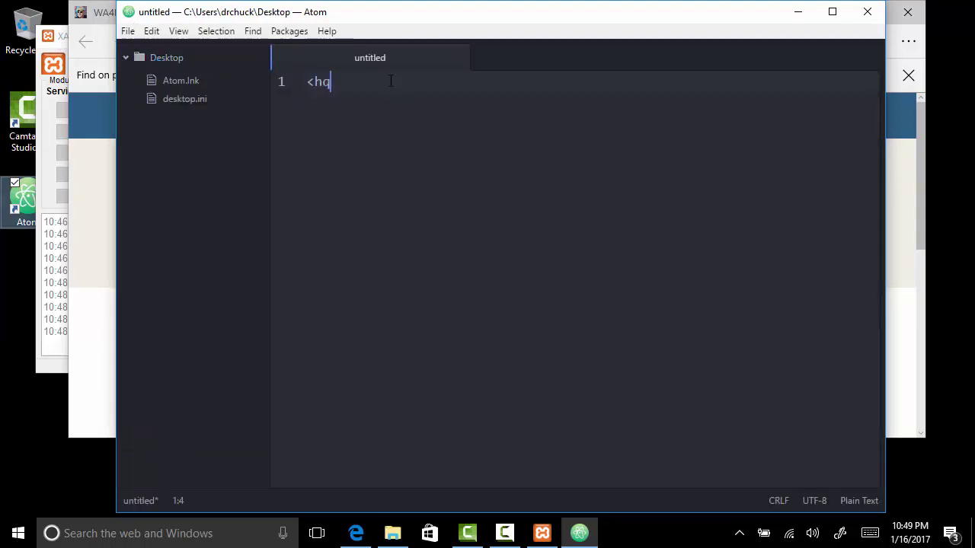
pyautogui.write('1>Hello World')
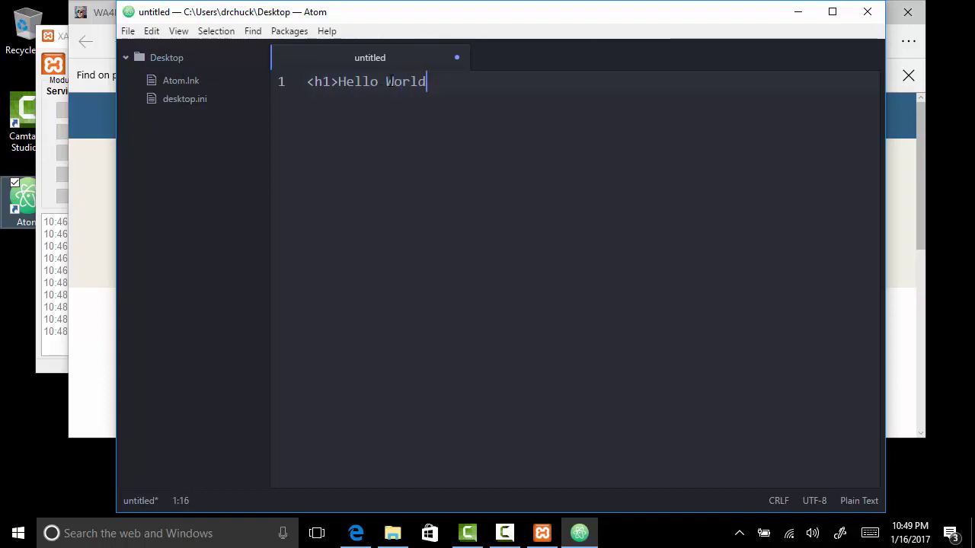
pyautogui.write('</h1>')
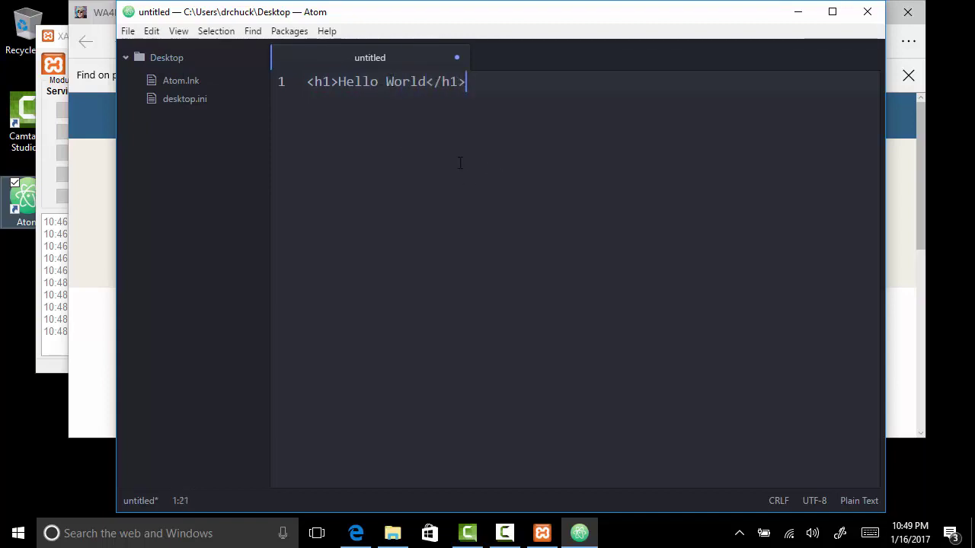
# Step: Start saving the untitled file under a new name and browse to C:\xampp\htdocs, widening the save dialog
pyautogui.click(131, 34)
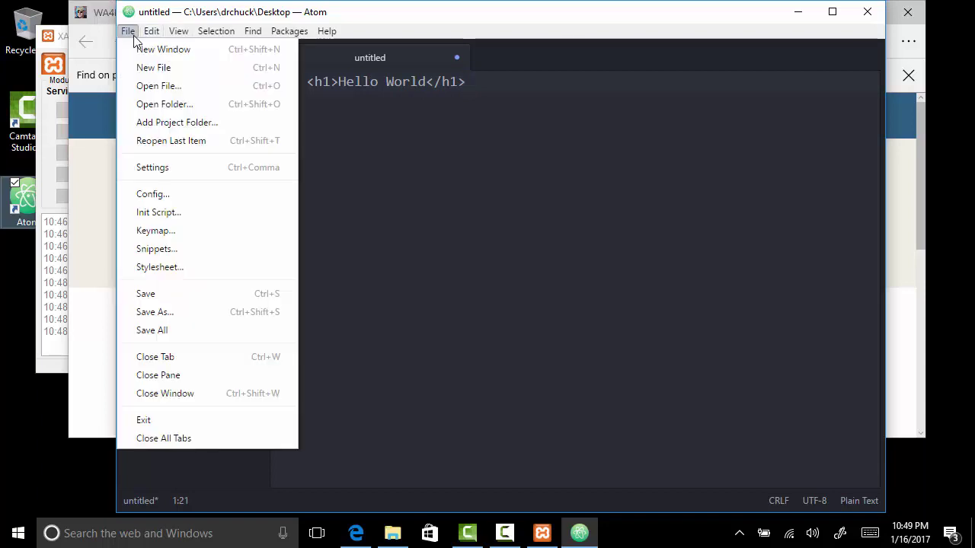
pyautogui.click(156, 310)
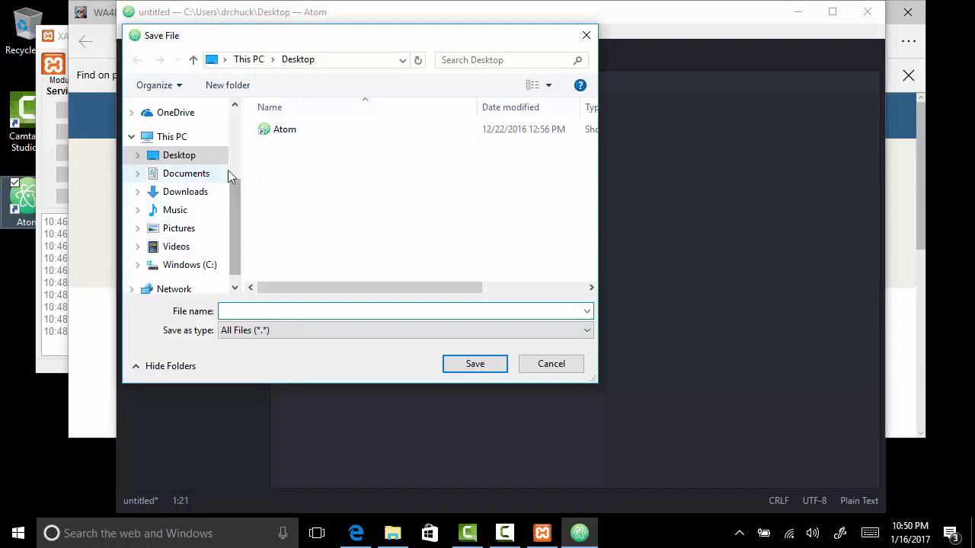
pyautogui.click(192, 264)
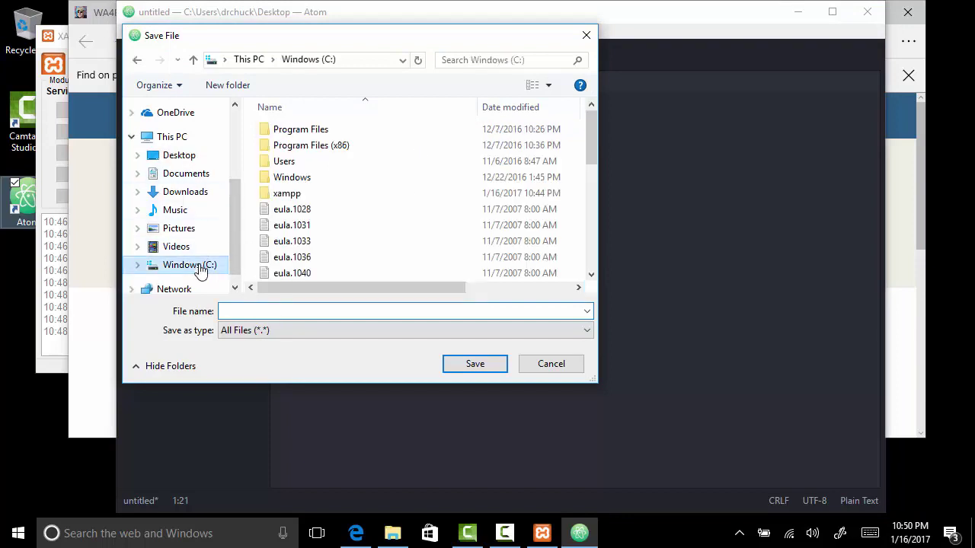
pyautogui.doubleClick(284, 193)
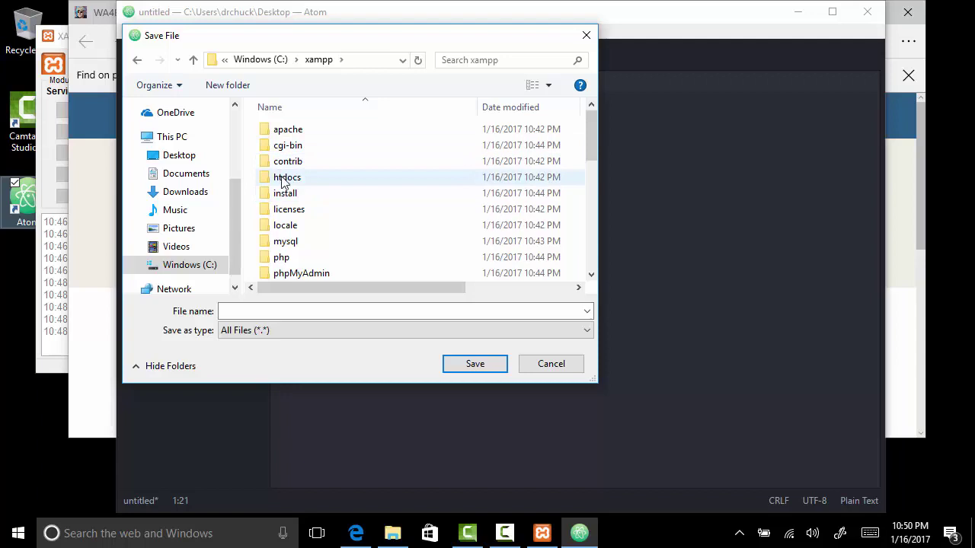
pyautogui.doubleClick(290, 177)
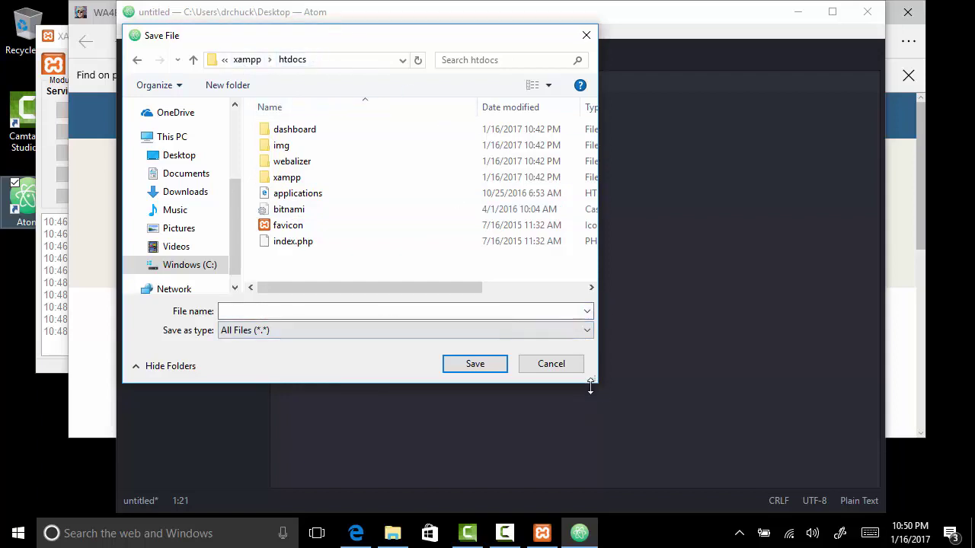
pyautogui.moveTo(591, 383); pyautogui.dragTo(701, 391)
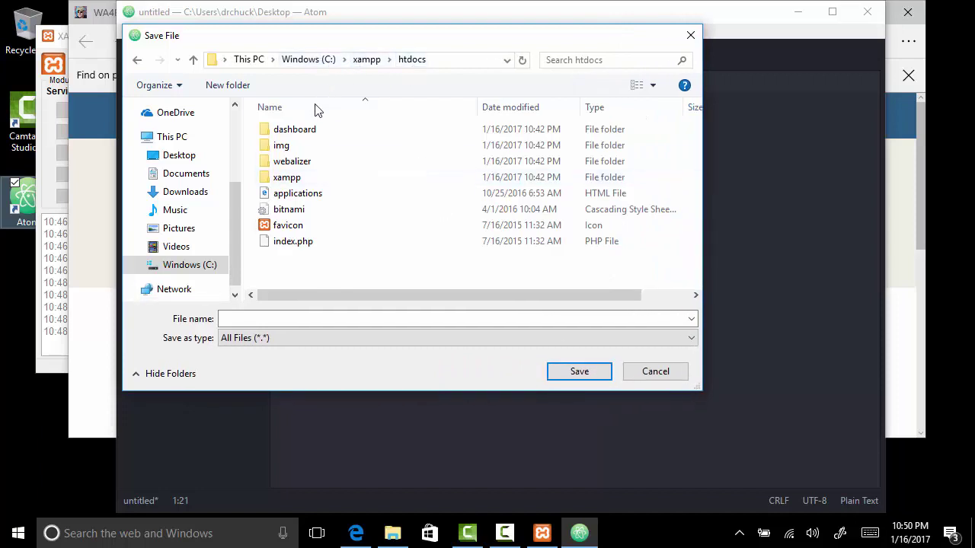
# Step: Create a folder named first inside htdocs and open it
pyautogui.click(237, 90)
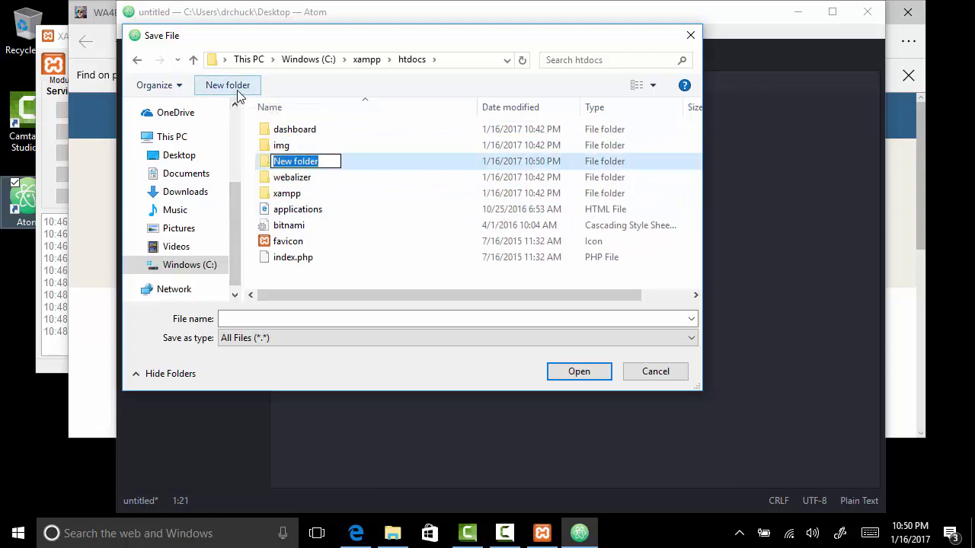
pyautogui.write('first')
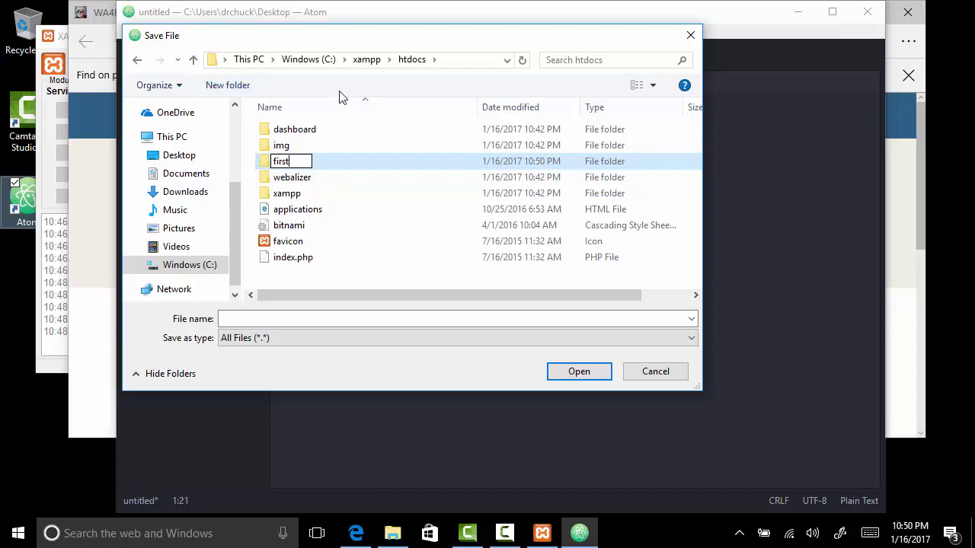
pyautogui.press('Tab')
pyautogui.click(269, 160)
pyautogui.doubleClick(267, 148)
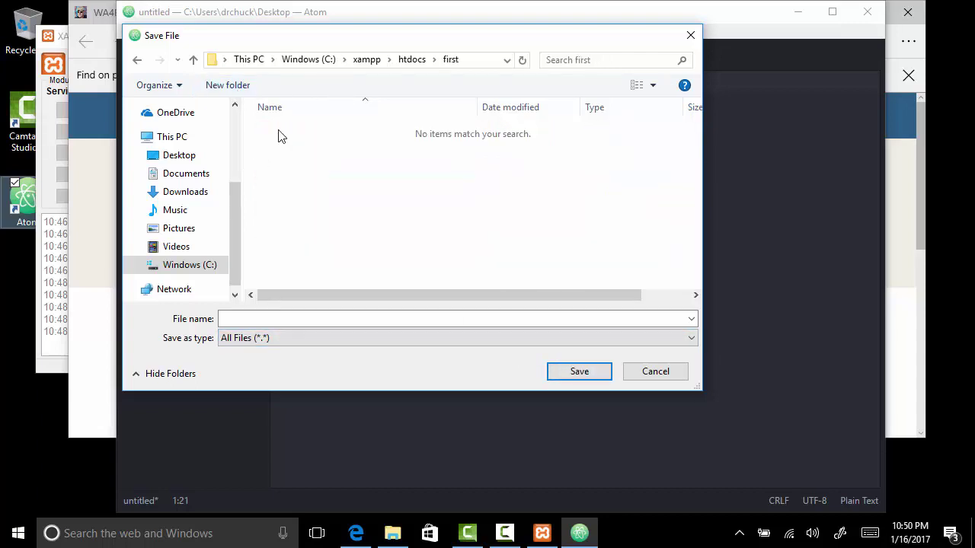
# Step: Save the file as index.php in the first folder
pyautogui.click(342, 318)
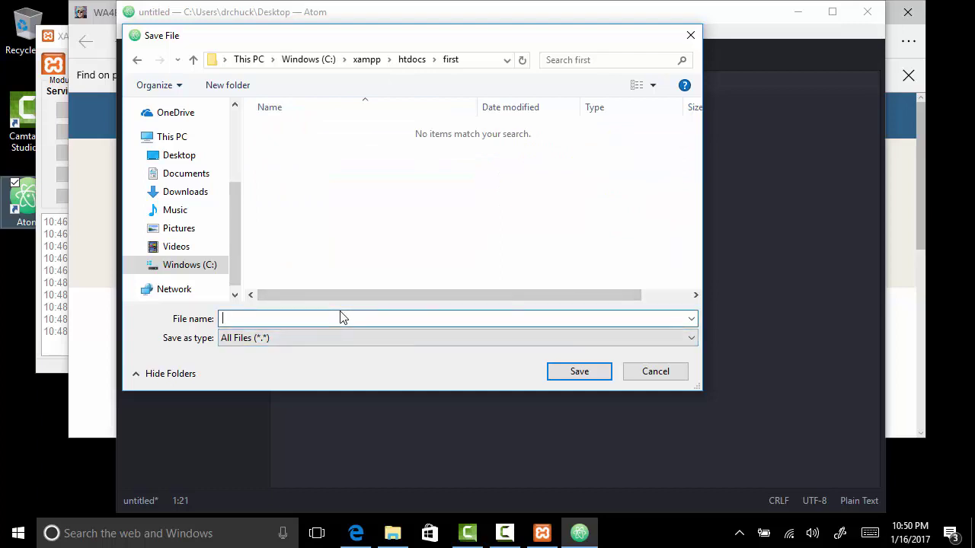
pyautogui.write('index.php')
pyautogui.click(590, 370)
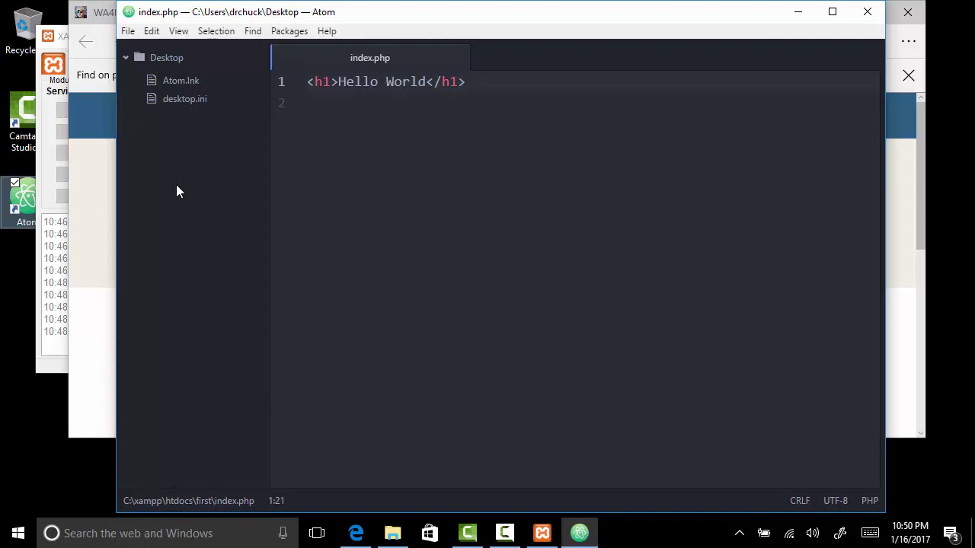
pyautogui.click(96, 209)
pyautogui.click(298, 42)
pyautogui.moveTo(284, 42); pyautogui.dragTo(305, 44)
pyautogui.click(350, 42)
pyautogui.click(349, 42)
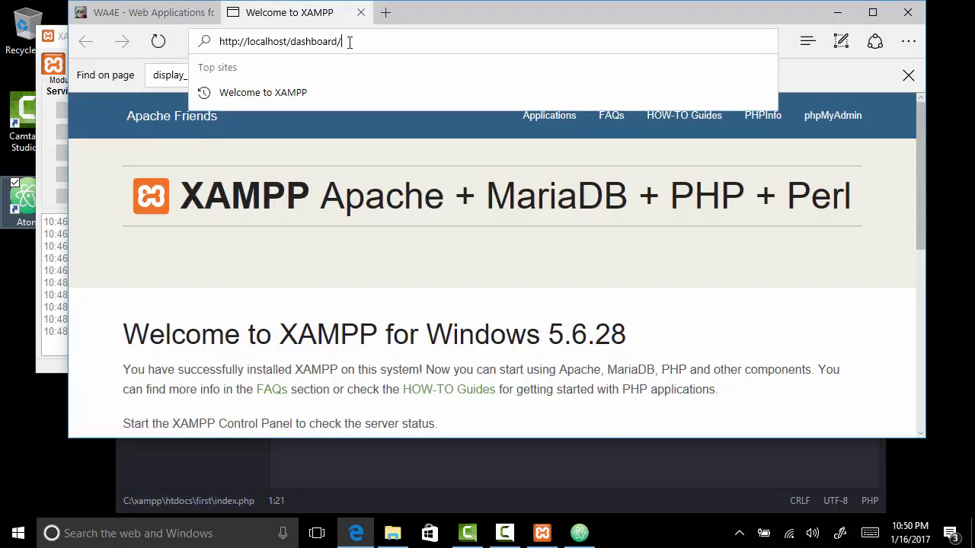
pyautogui.press('BackSpace')
pyautogui.press('BackSpace')
pyautogui.press('BackSpace')
pyautogui.press('BackSpace')
pyautogui.press('BackSpace')
pyautogui.press('BackSpace')
pyautogui.press('BackSpace')
pyautogui.press('BackSpace')
pyautogui.press('BackSpace')
pyautogui.press('BackSpace')
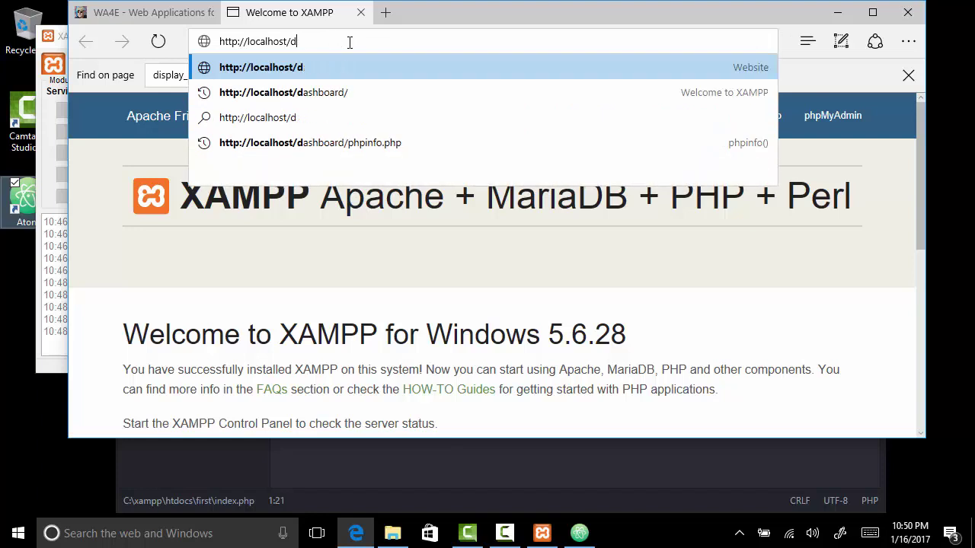
pyautogui.write('first/index.')
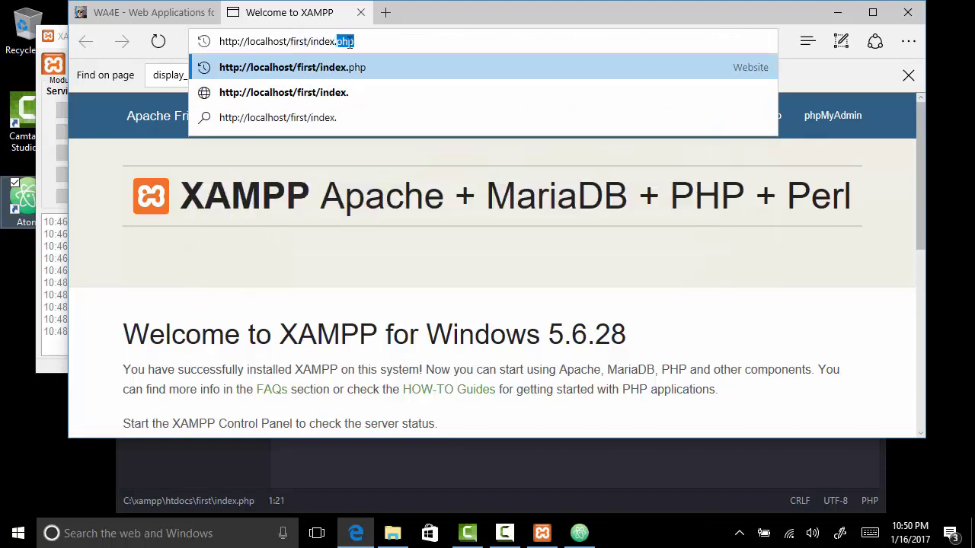
pyautogui.write('ph')
pyautogui.press('Return')
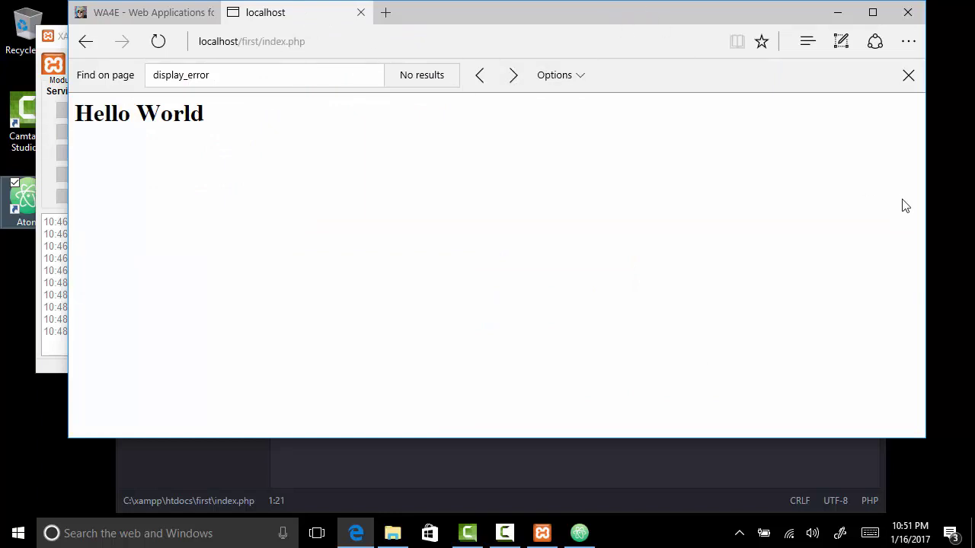
# Step: Narrow the browser window and move it over the editor's text area, leaving the editor's folder tree uncovered
pyautogui.moveTo(925, 437); pyautogui.dragTo(645, 372)
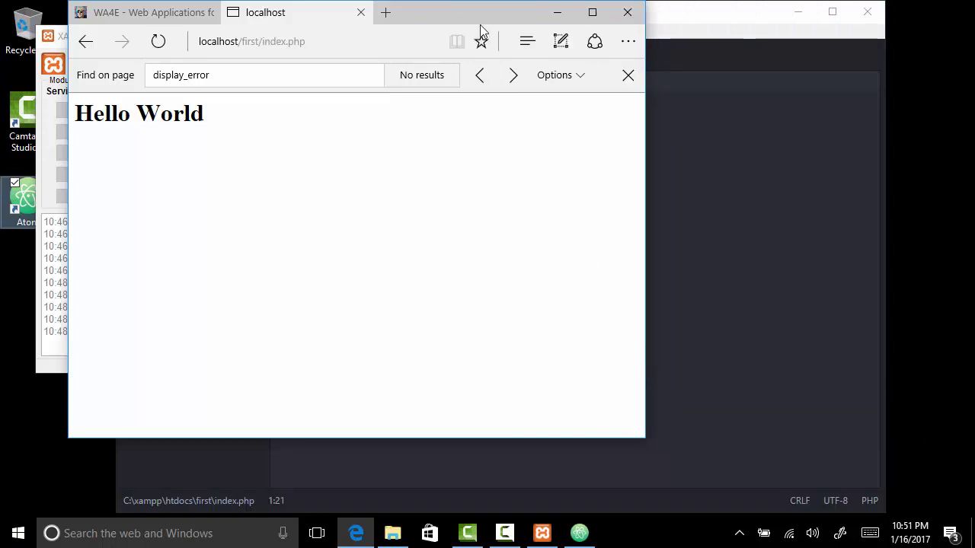
pyautogui.moveTo(456, 6); pyautogui.dragTo(724, 49)
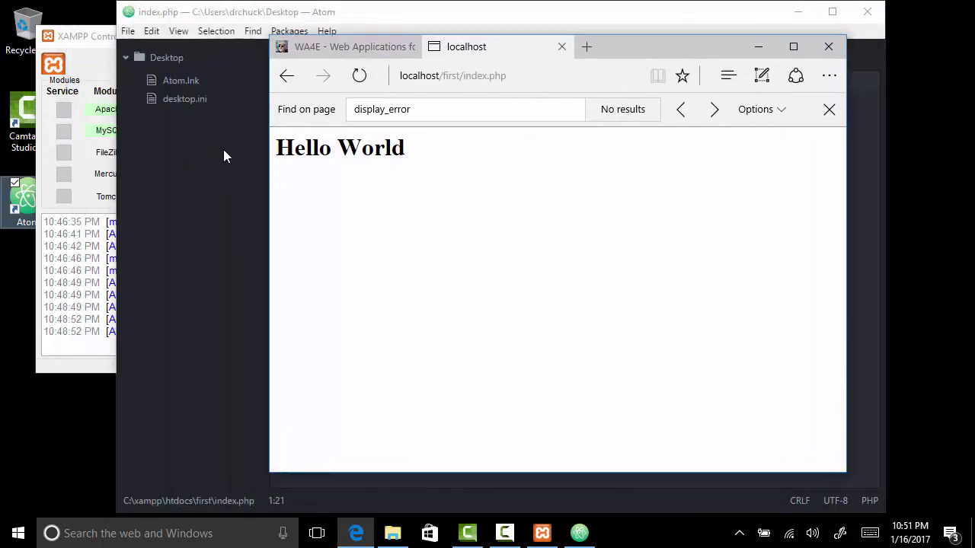
pyautogui.click(356, 533)
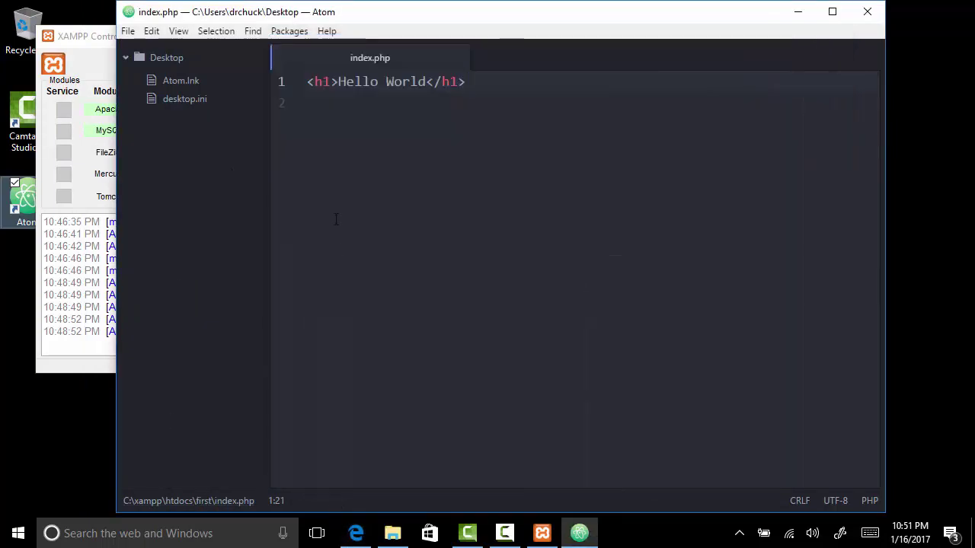
pyautogui.click(355, 534)
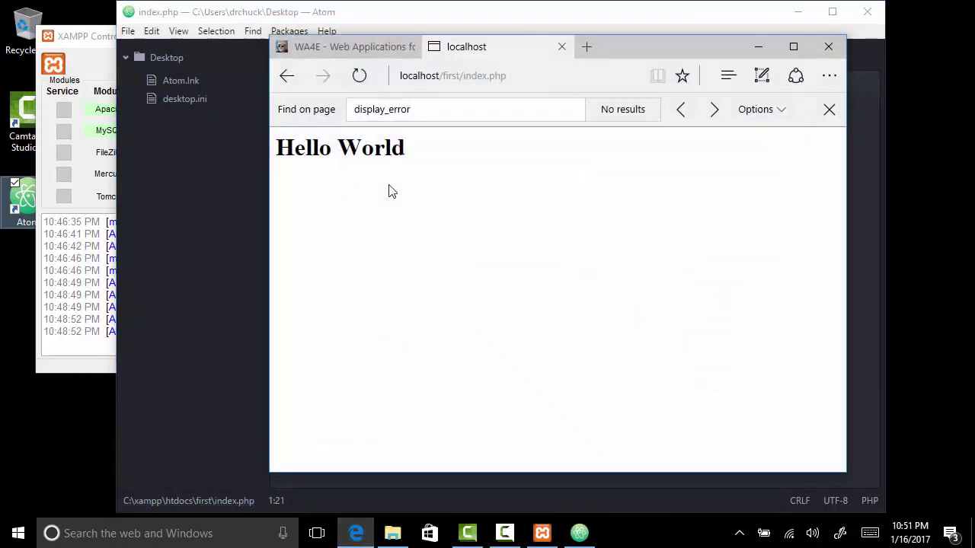
# Step: Open the XAMPP setup instructions for Microsoft Windows on the WA4E page and copy the sample code that adds PHP to the HTML
pyautogui.click(377, 48)
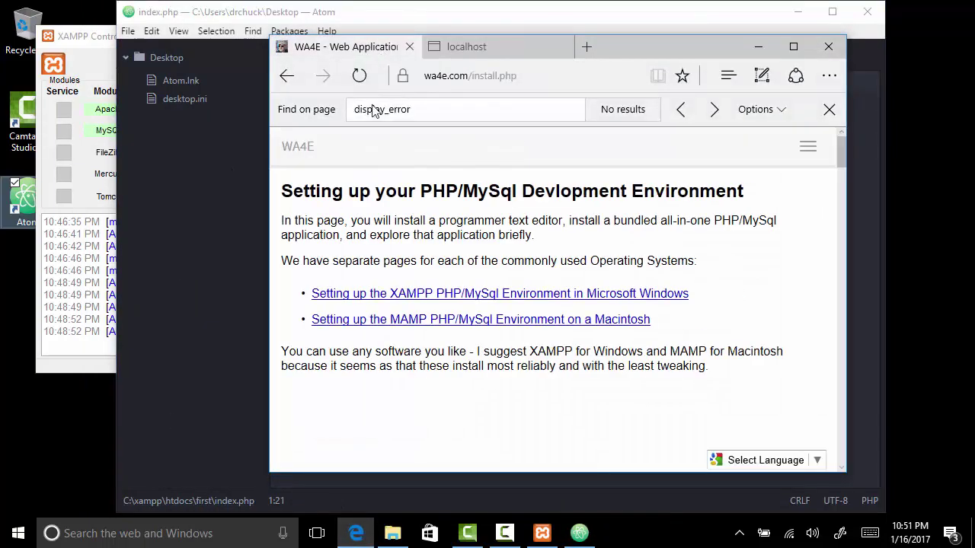
pyautogui.click(554, 294)
pyautogui.scroll(-5, 553, 303)
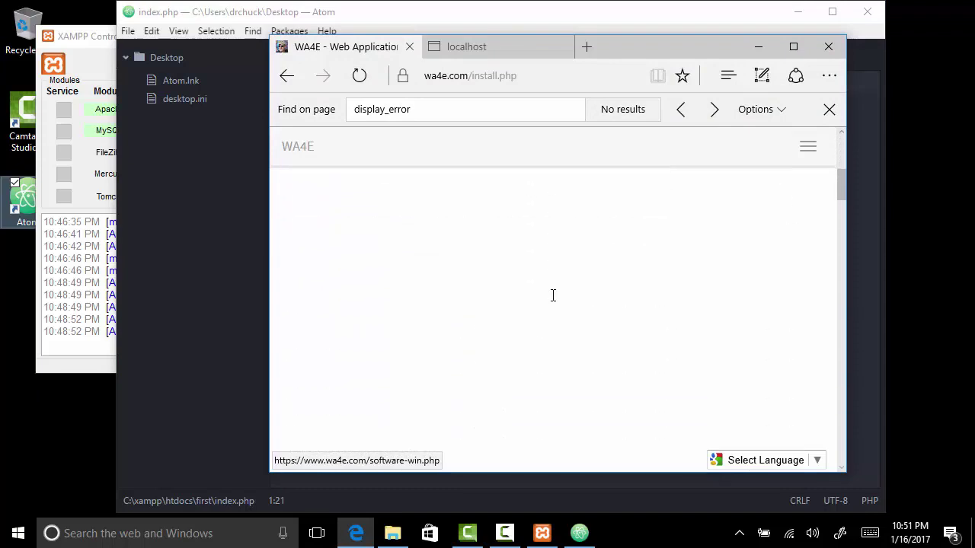
pyautogui.scroll(-15, 554, 302)
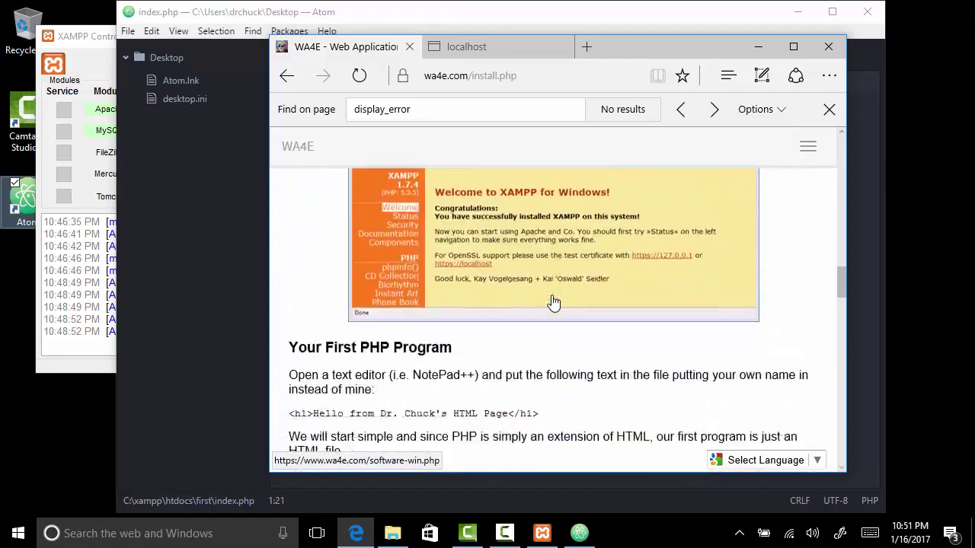
pyautogui.scroll(-6, 553, 302)
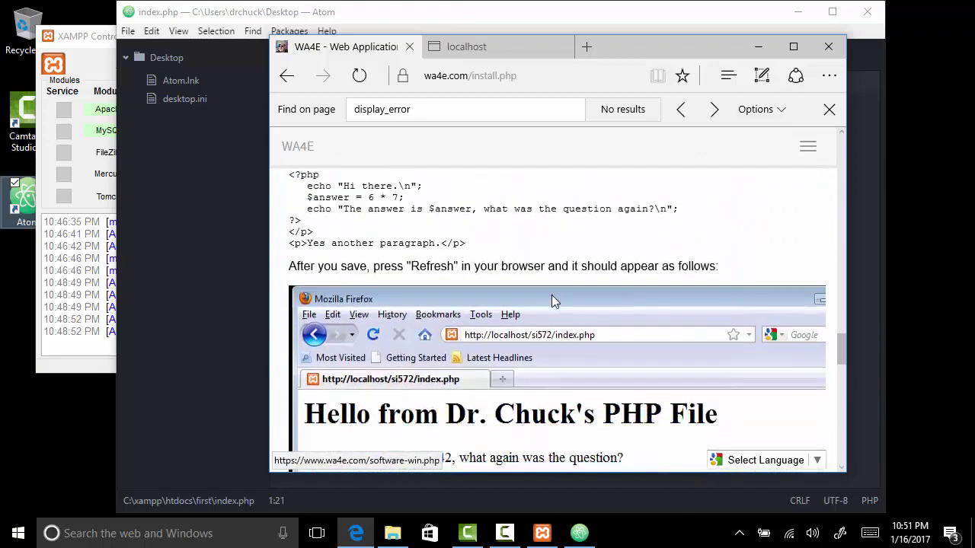
pyautogui.moveTo(476, 314); pyautogui.dragTo(288, 224)
pyautogui.hotkey('ctrl', 'c')
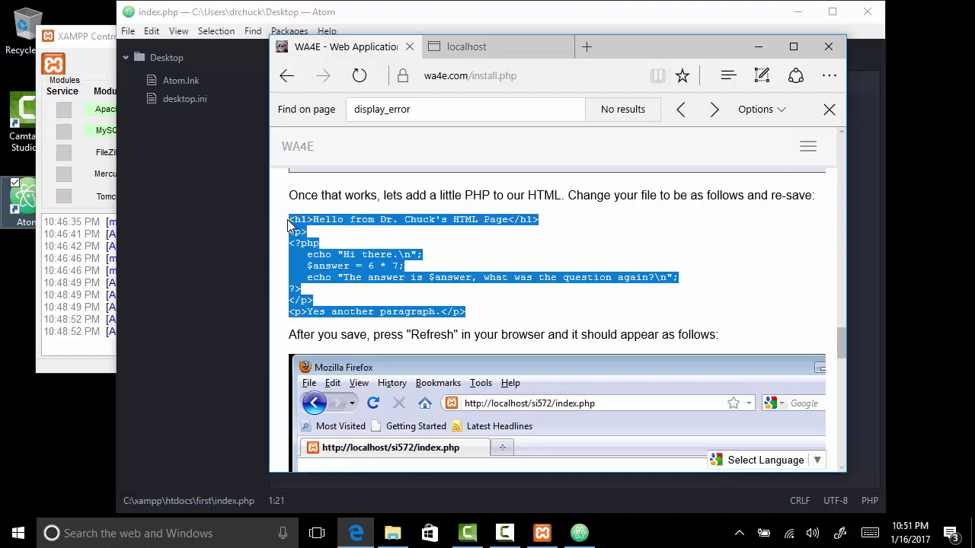
# Step: Switch to Atom, replace the Hello World line in index.php with the copied HTML and PHP code, and save the file
pyautogui.click(194, 225)
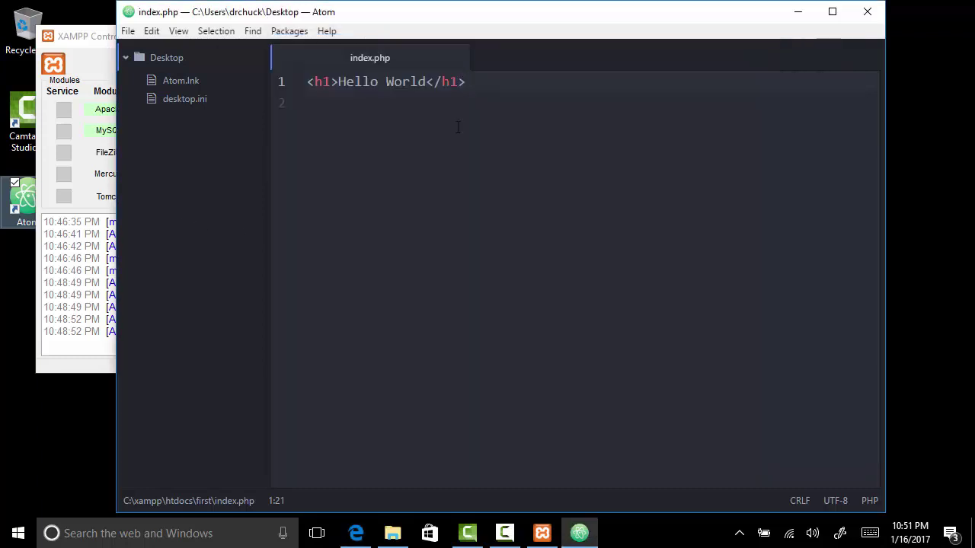
pyautogui.tripleClick(477, 90)
pyautogui.hotkey('alt', 'v')
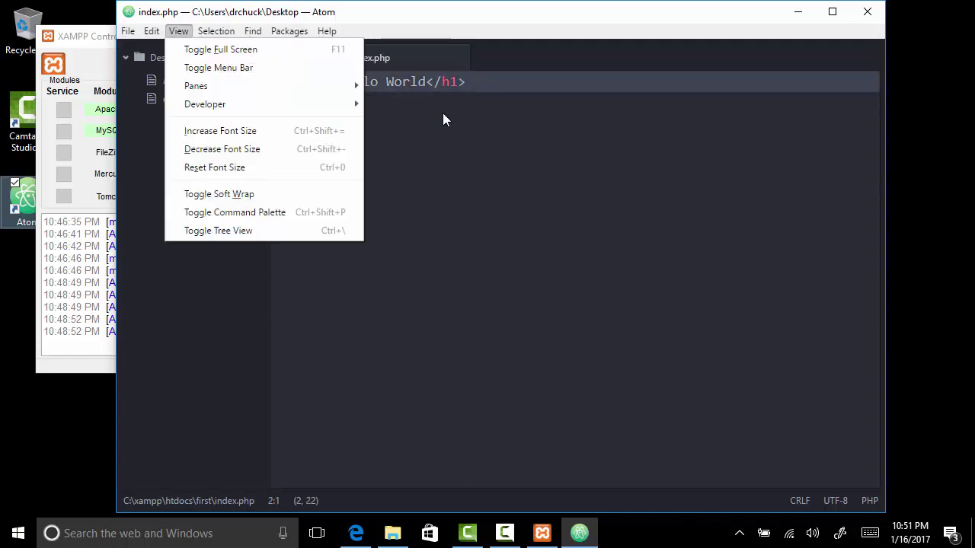
pyautogui.click(449, 142)
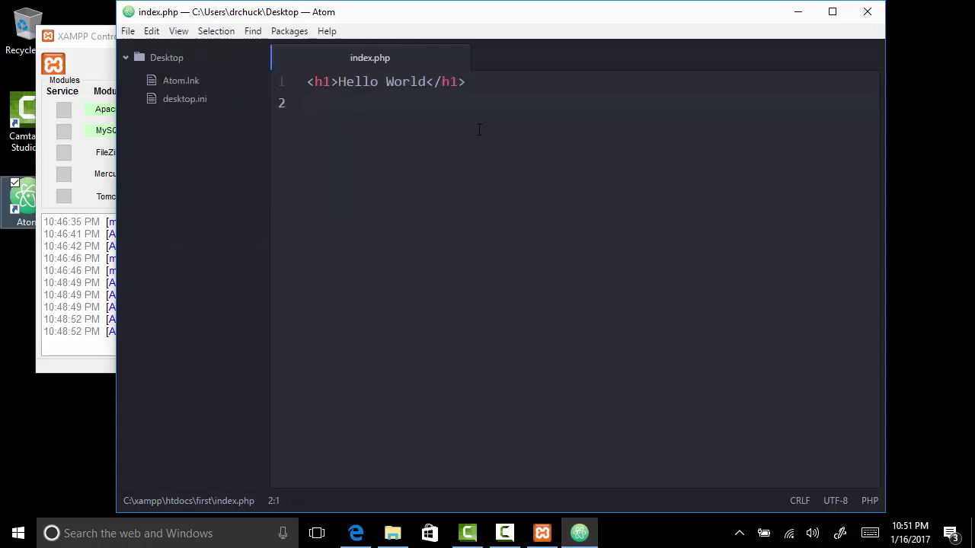
pyautogui.hotkey('shift', 'Up')
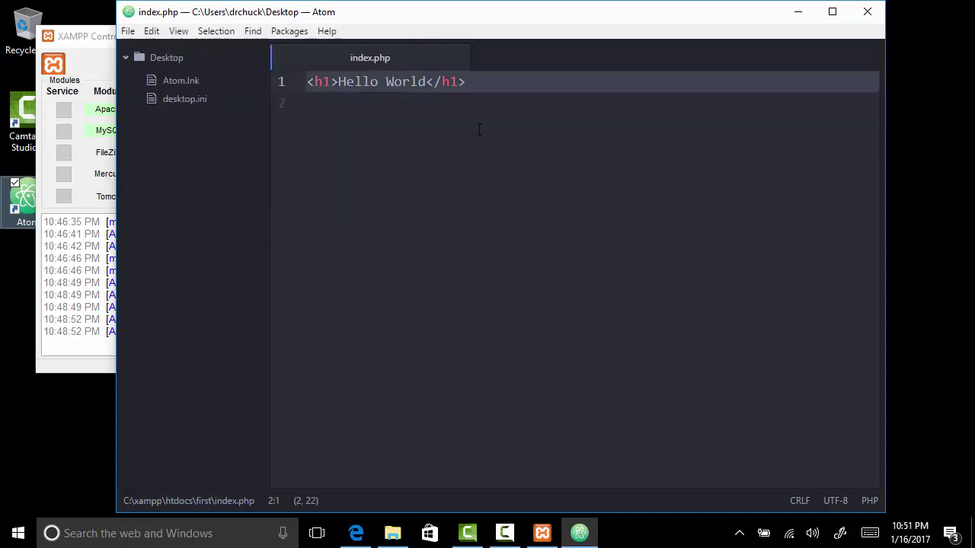
pyautogui.hotkey('ctrl', 'v')
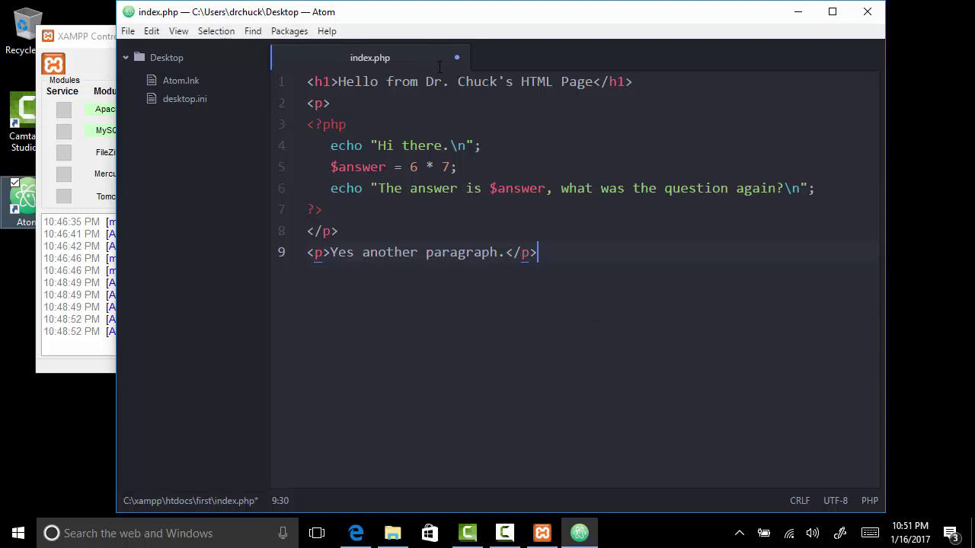
pyautogui.hotkey('ctrl', 's')
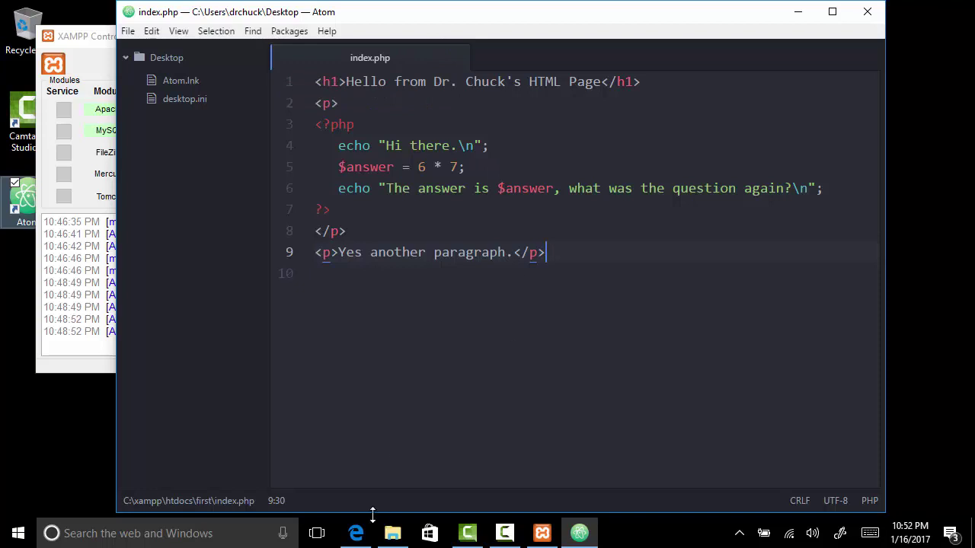
# Step: Switch back to the Edge browser and reload localhost/first/index.php
pyautogui.click(356, 533)
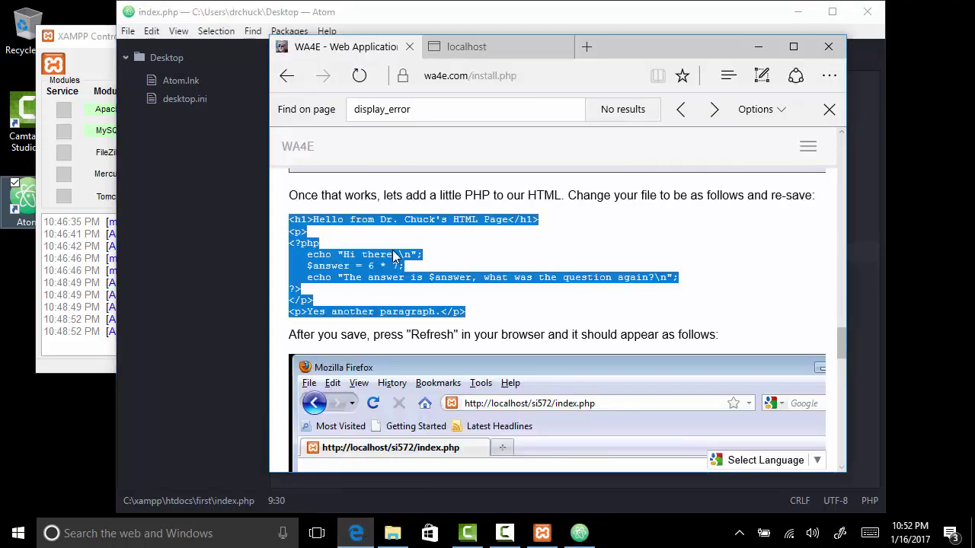
pyautogui.click(479, 51)
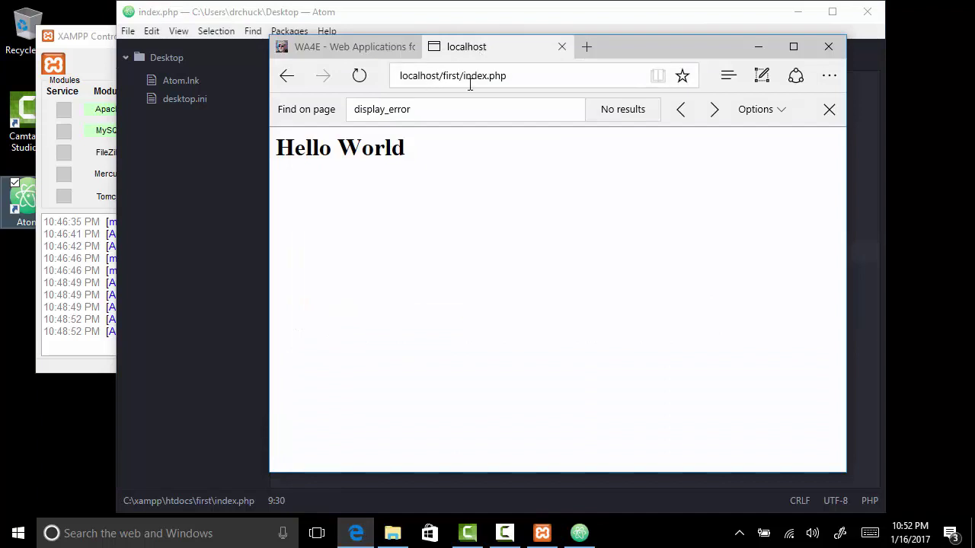
pyautogui.click(358, 76)
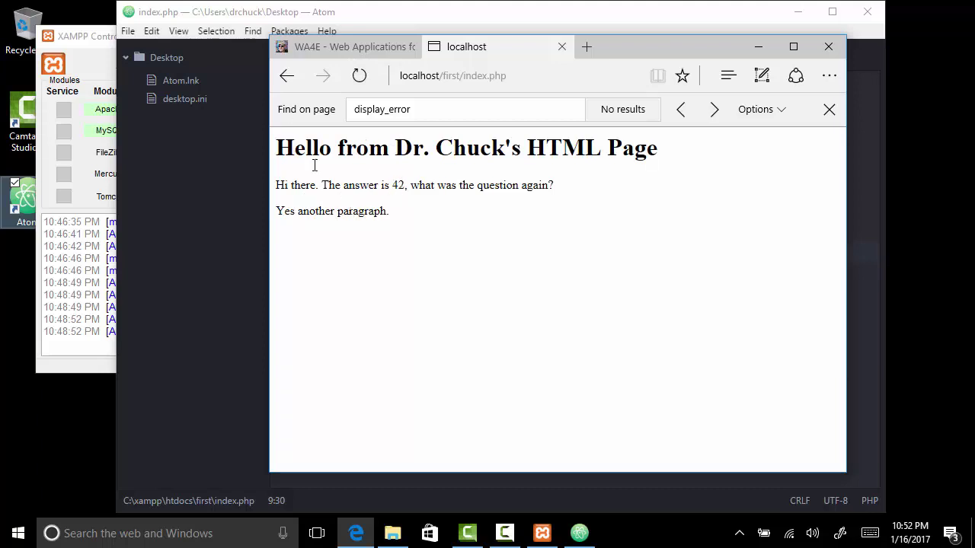
# Step: Return to the WA4E setup page and open the site's home page
pyautogui.click(339, 47)
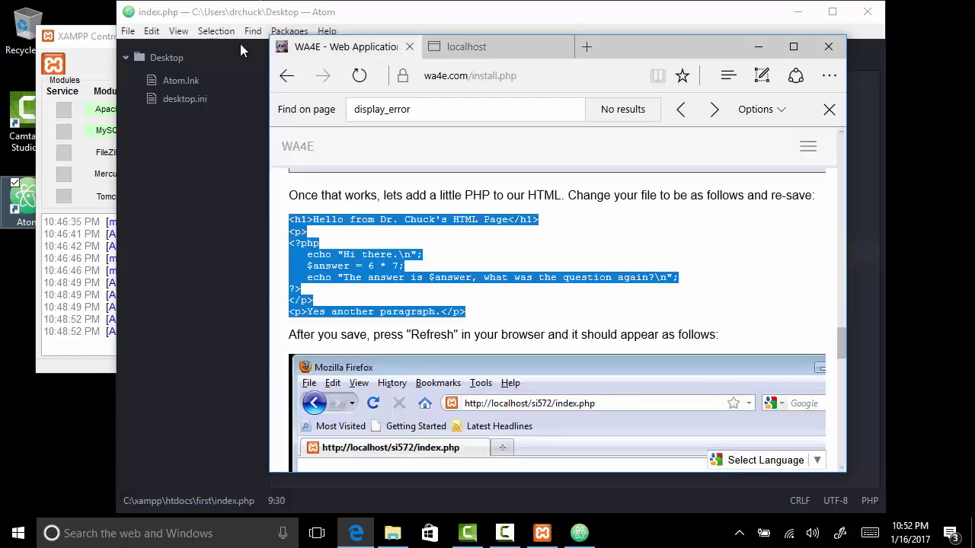
pyautogui.click(300, 146)
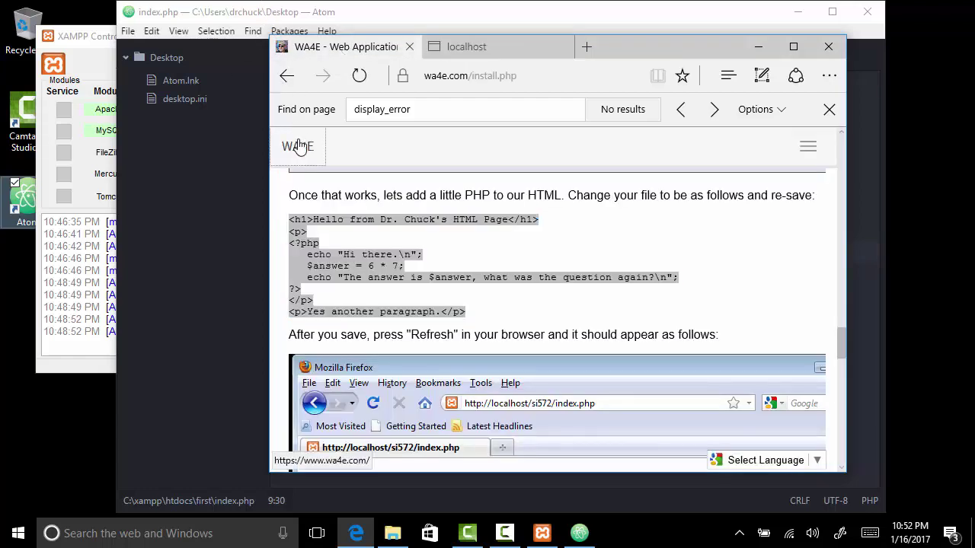
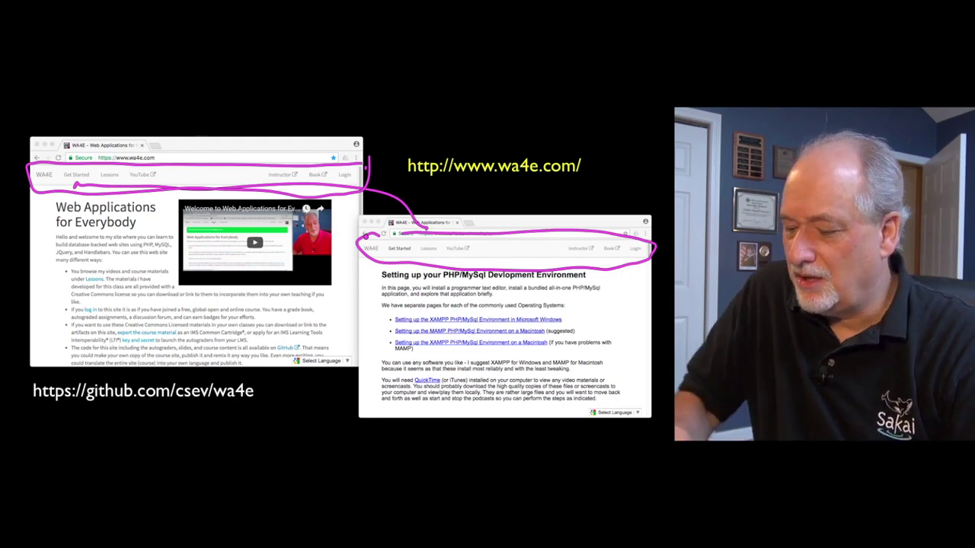
pyautogui.moveTo(169, 143); pyautogui.dragTo(204, 126)
pyautogui.moveTo(270, 109); pyautogui.dragTo(415, 200)
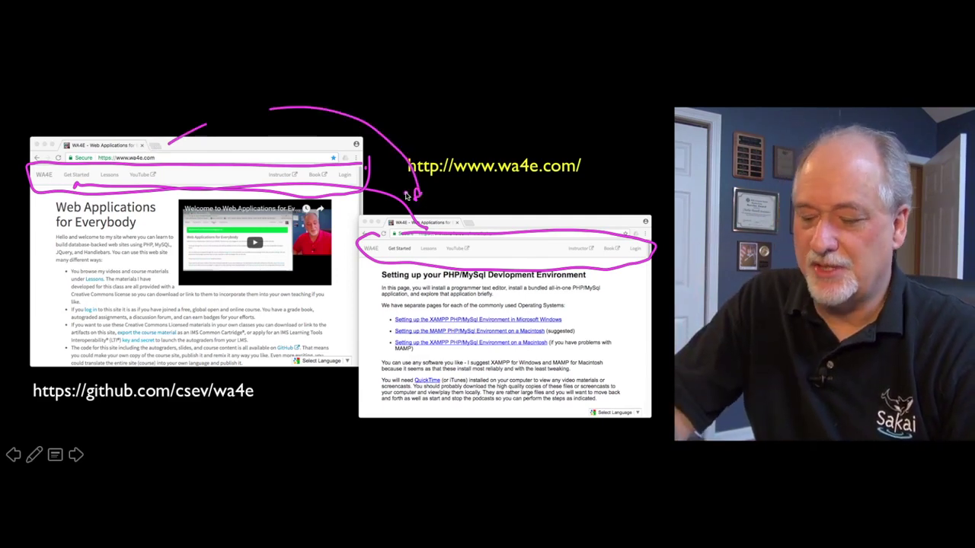
pyautogui.moveTo(500, 247); pyautogui.dragTo(524, 266)
pyautogui.moveTo(234, 176); pyautogui.dragTo(243, 164)
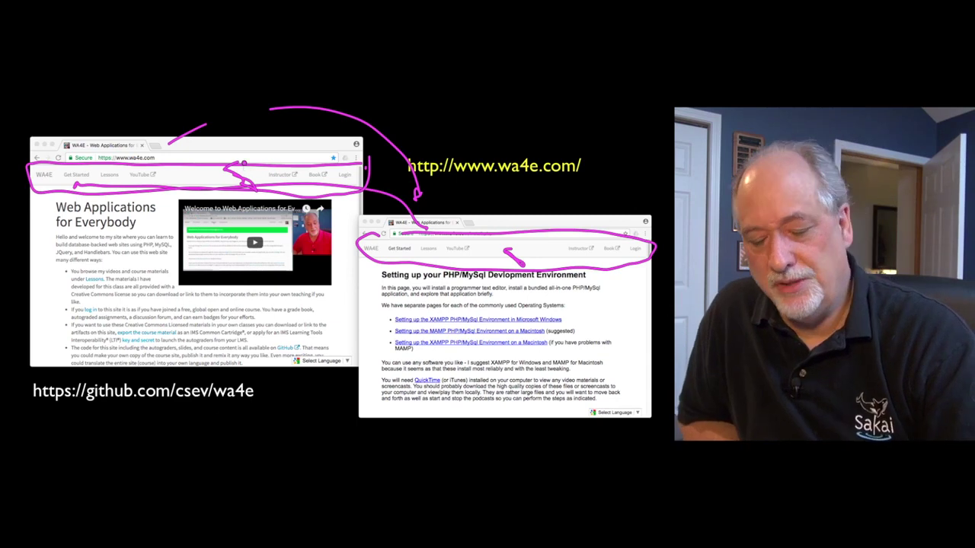
pyautogui.press('Right')
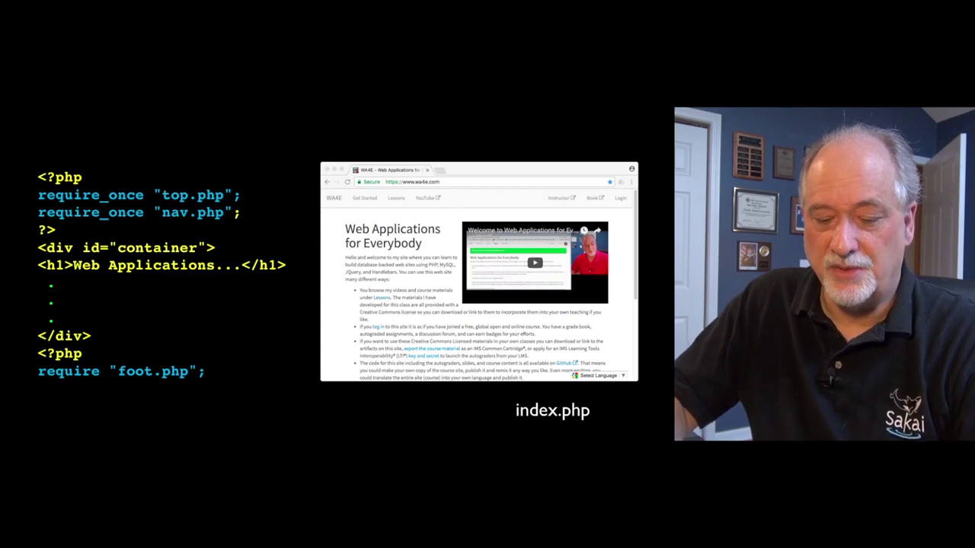
pyautogui.moveTo(193, 176); pyautogui.dragTo(268, 126)
pyautogui.moveTo(189, 219); pyautogui.dragTo(232, 239)
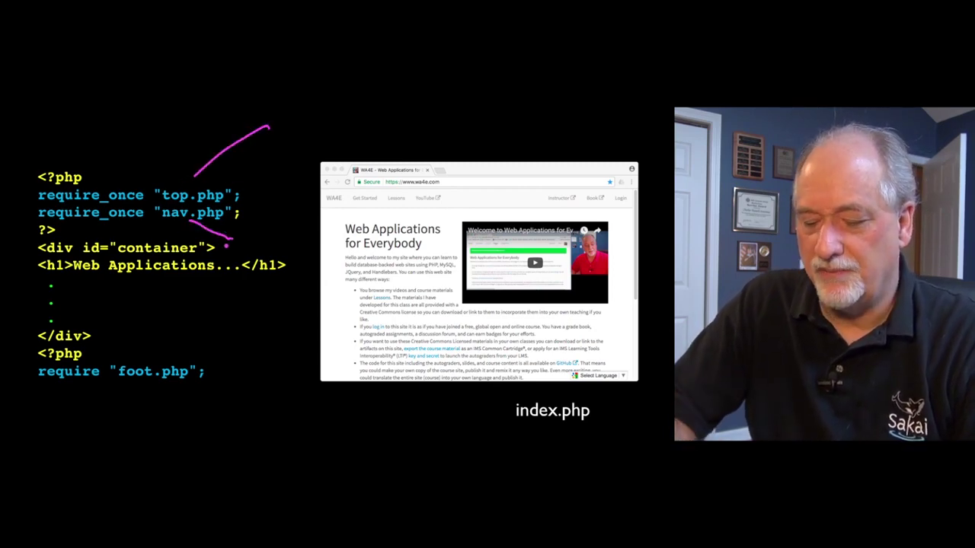
pyautogui.moveTo(275, 184); pyautogui.dragTo(319, 187)
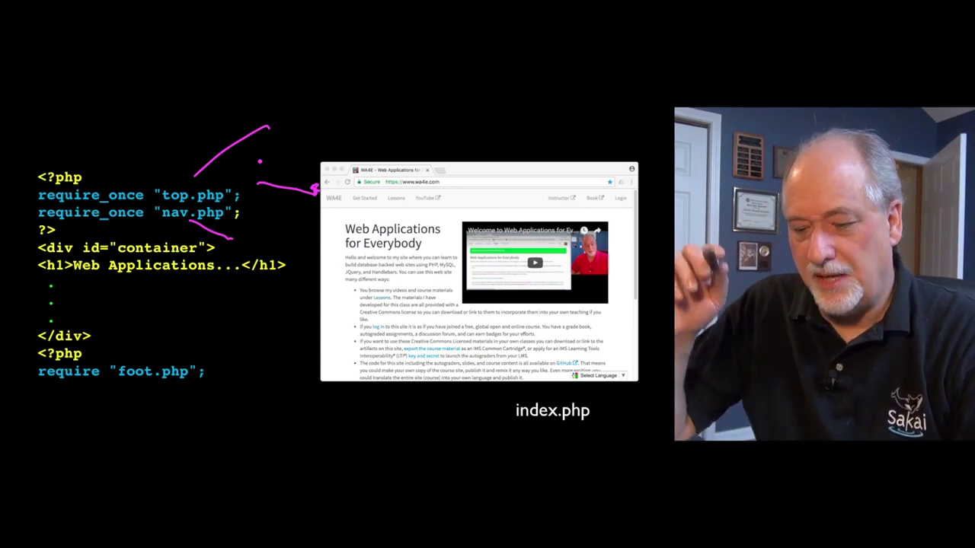
pyautogui.moveTo(233, 230)
pyautogui.mouseDown()
pyautogui.moveTo(312, 212)
pyautogui.moveTo(320, 220)
pyautogui.mouseUp()
pyautogui.moveTo(320, 186); pyautogui.dragTo(318, 218)
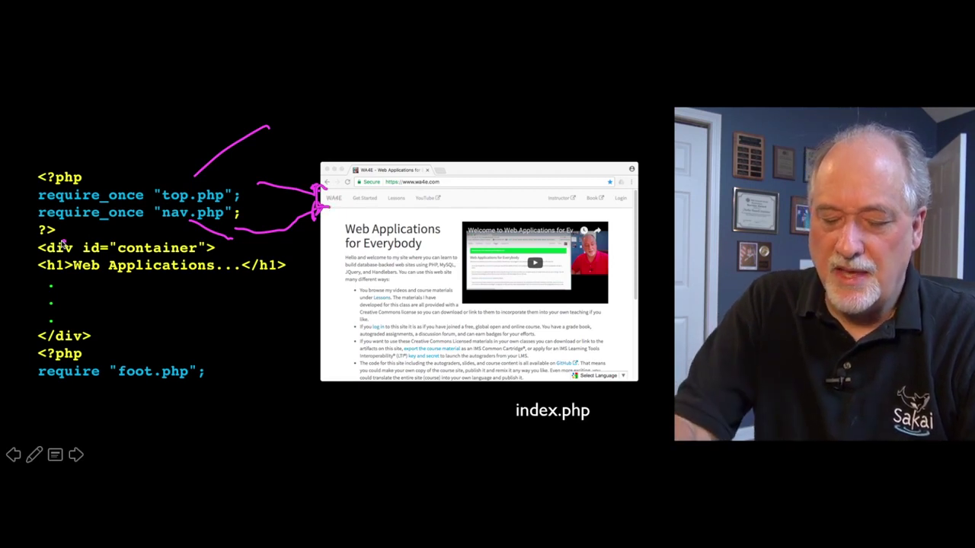
pyautogui.moveTo(47, 233)
pyautogui.mouseDown()
pyautogui.moveTo(31, 333)
pyautogui.moveTo(72, 344)
pyautogui.mouseUp()
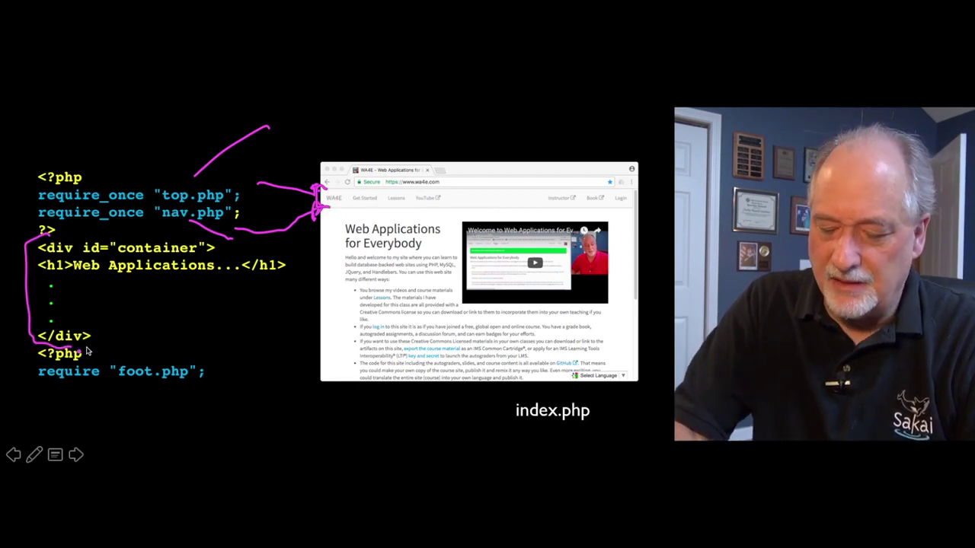
pyautogui.moveTo(166, 312); pyautogui.dragTo(324, 292)
pyautogui.moveTo(343, 217)
pyautogui.mouseDown()
pyautogui.moveTo(330, 230)
pyautogui.moveTo(366, 373)
pyautogui.mouseUp()
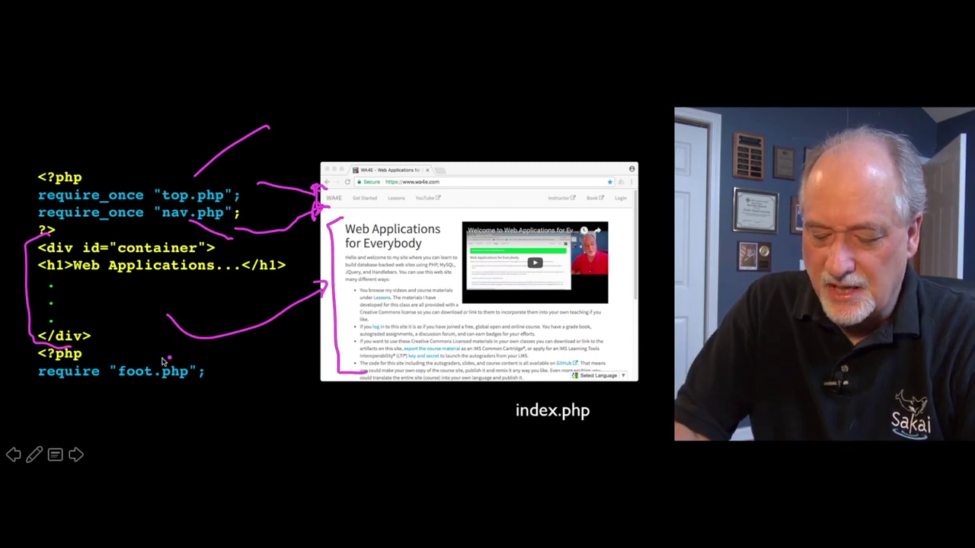
pyautogui.moveTo(207, 362)
pyautogui.mouseDown()
pyautogui.moveTo(220, 379)
pyautogui.moveTo(212, 385)
pyautogui.mouseUp()
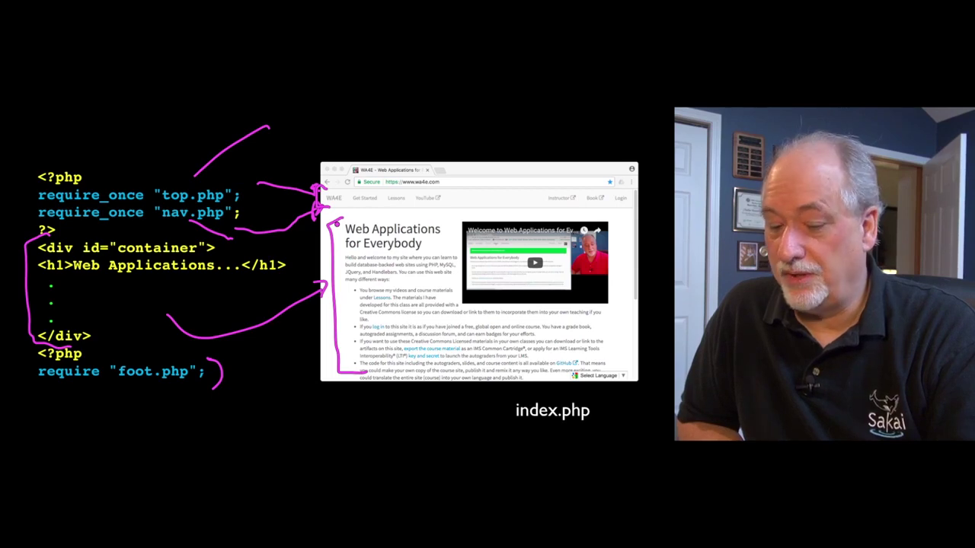
pyautogui.press('Right')
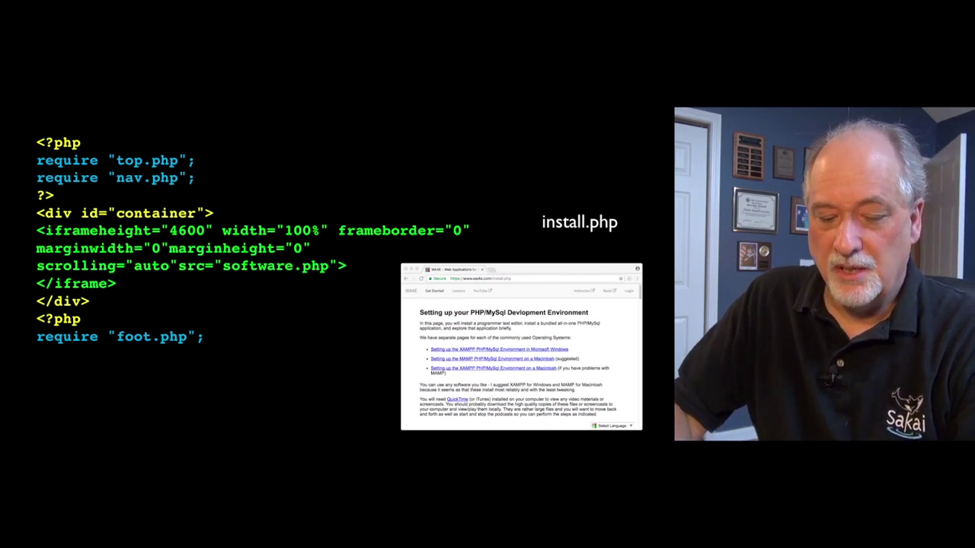
pyautogui.moveTo(566, 198); pyautogui.dragTo(576, 199)
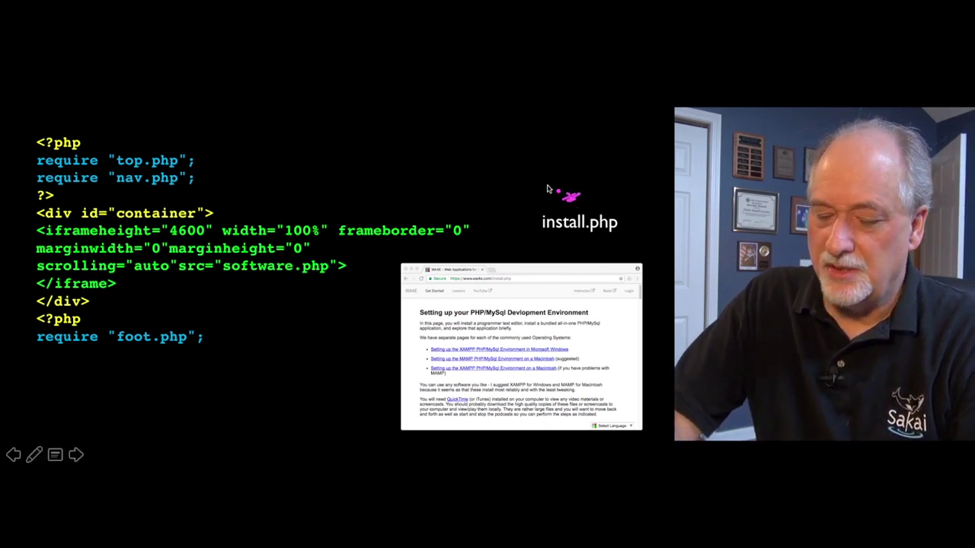
pyautogui.moveTo(199, 160)
pyautogui.mouseDown()
pyautogui.moveTo(224, 151)
pyautogui.moveTo(395, 215)
pyautogui.moveTo(397, 279)
pyautogui.mouseUp()
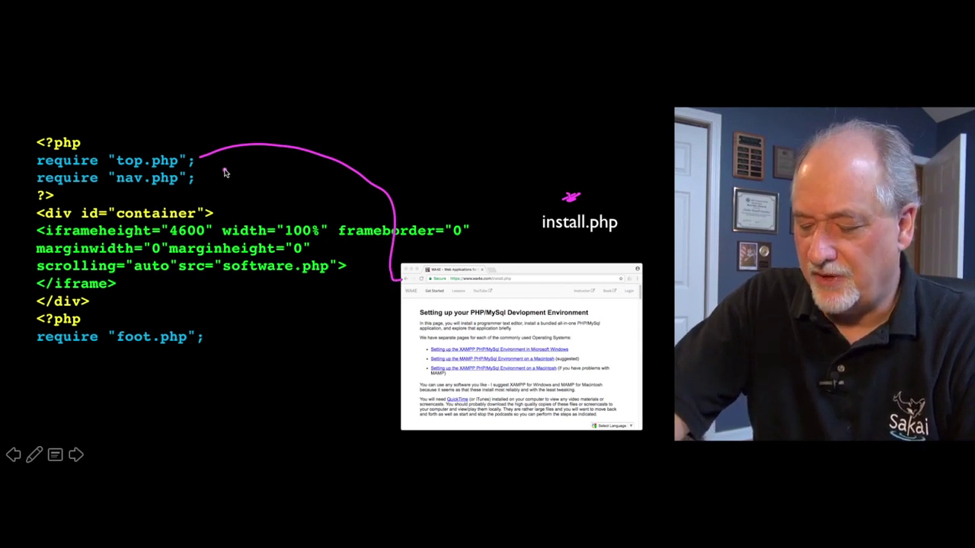
pyautogui.moveTo(209, 177)
pyautogui.mouseDown()
pyautogui.moveTo(273, 172)
pyautogui.moveTo(402, 297)
pyautogui.mouseUp()
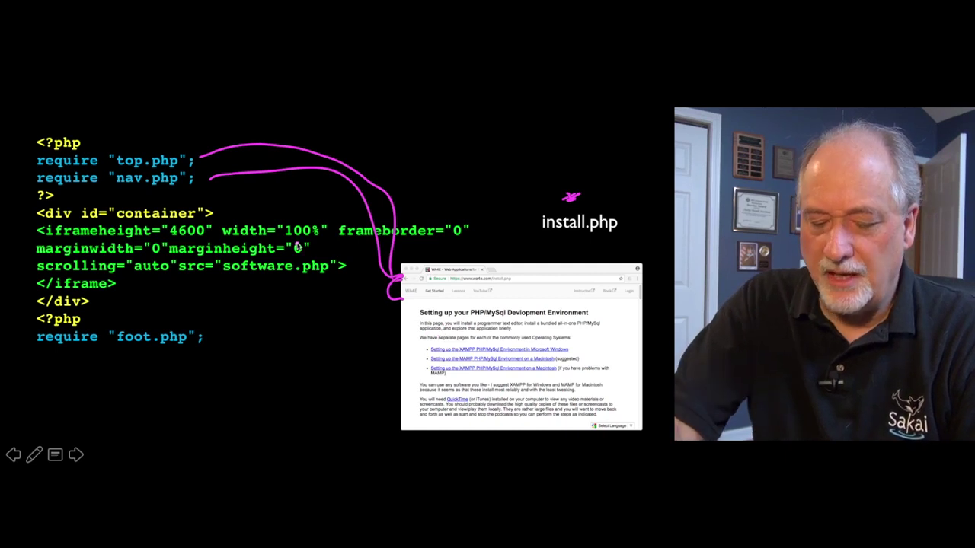
pyautogui.moveTo(55, 197)
pyautogui.mouseDown()
pyautogui.moveTo(24, 232)
pyautogui.moveTo(79, 315)
pyautogui.mouseUp()
pyautogui.moveTo(275, 298)
pyautogui.mouseDown()
pyautogui.moveTo(402, 370)
pyautogui.moveTo(399, 378)
pyautogui.mouseUp()
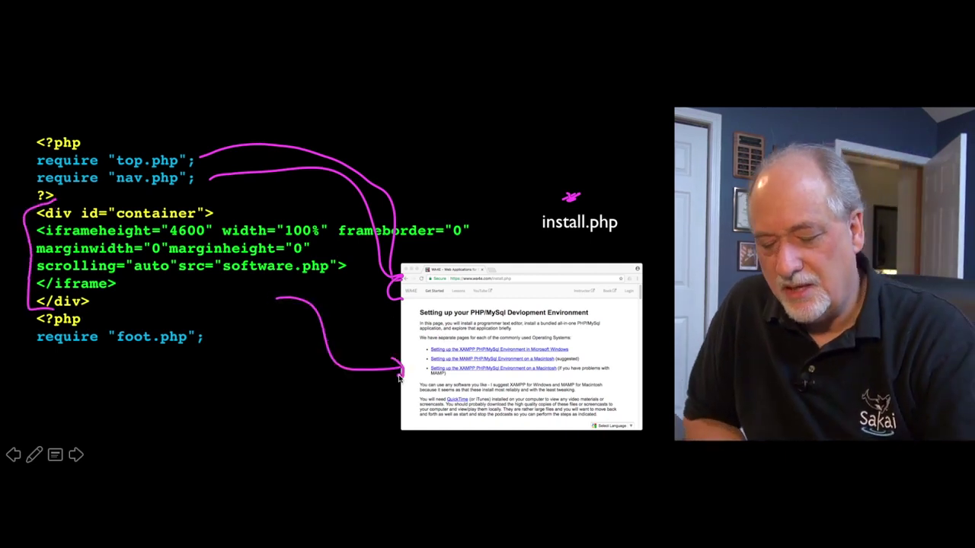
pyautogui.moveTo(204, 332)
pyautogui.mouseDown()
pyautogui.moveTo(308, 396)
pyautogui.moveTo(406, 438)
pyautogui.mouseUp()
pyautogui.click(413, 415)
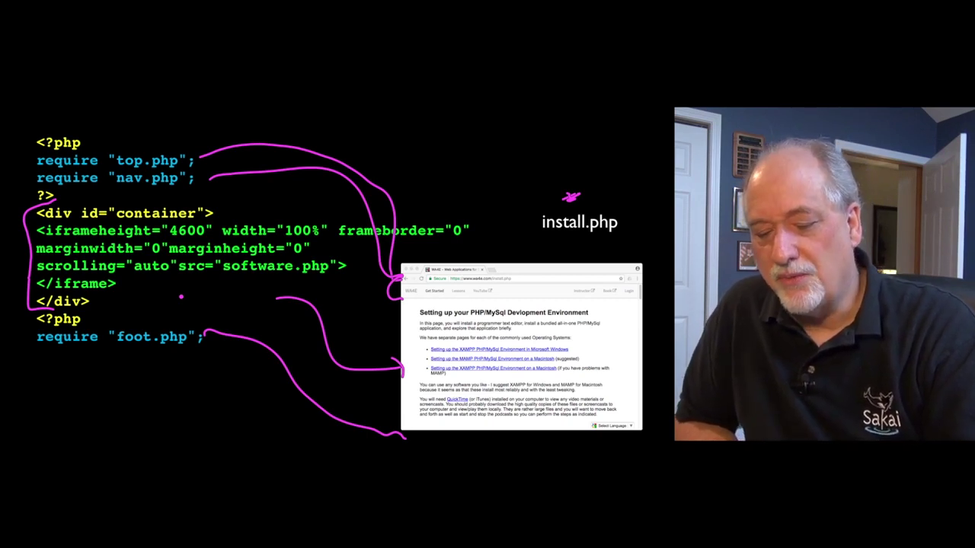
pyautogui.moveTo(115, 204)
pyautogui.mouseDown()
pyautogui.moveTo(31, 213)
pyautogui.moveTo(137, 303)
pyautogui.moveTo(246, 202)
pyautogui.moveTo(107, 204)
pyautogui.mouseUp()
pyautogui.moveTo(450, 314)
pyautogui.mouseDown()
pyautogui.moveTo(434, 309)
pyautogui.moveTo(457, 396)
pyautogui.moveTo(626, 365)
pyautogui.moveTo(408, 347)
pyautogui.moveTo(530, 418)
pyautogui.moveTo(594, 312)
pyautogui.moveTo(546, 309)
pyautogui.mouseUp()
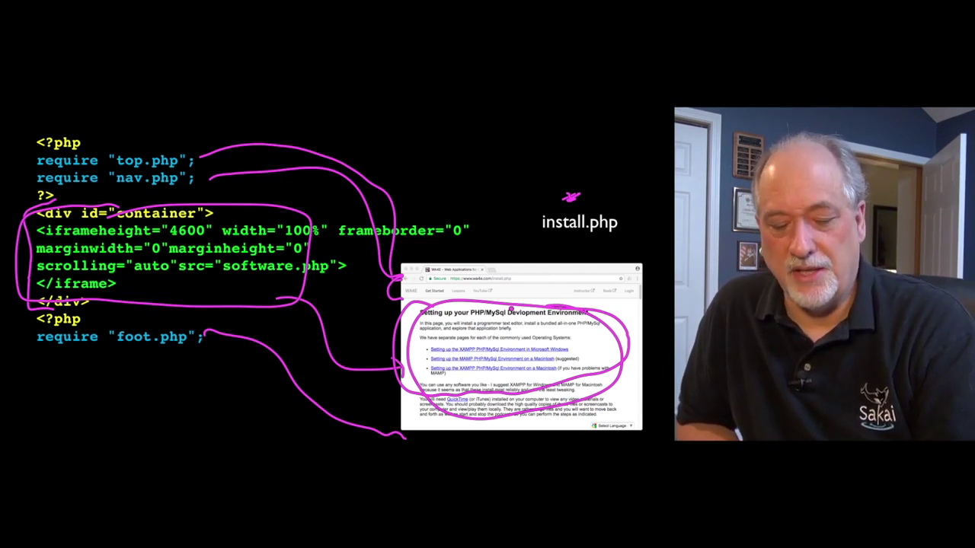
pyautogui.press('Right')
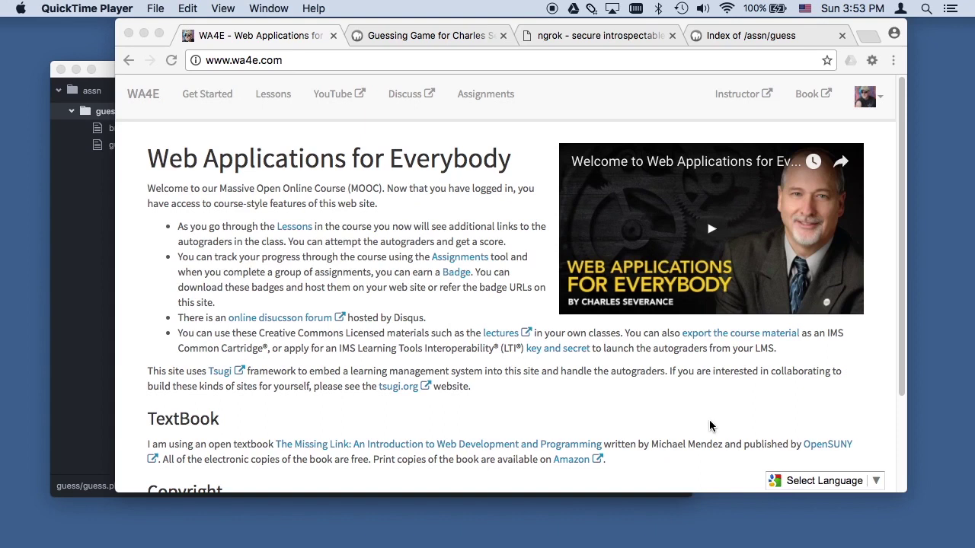
# Step: Check the ngrok home page, then open the Guessing Game auto-grader from the PHP Arrays lesson on the WA4E site
pyautogui.click(620, 35)
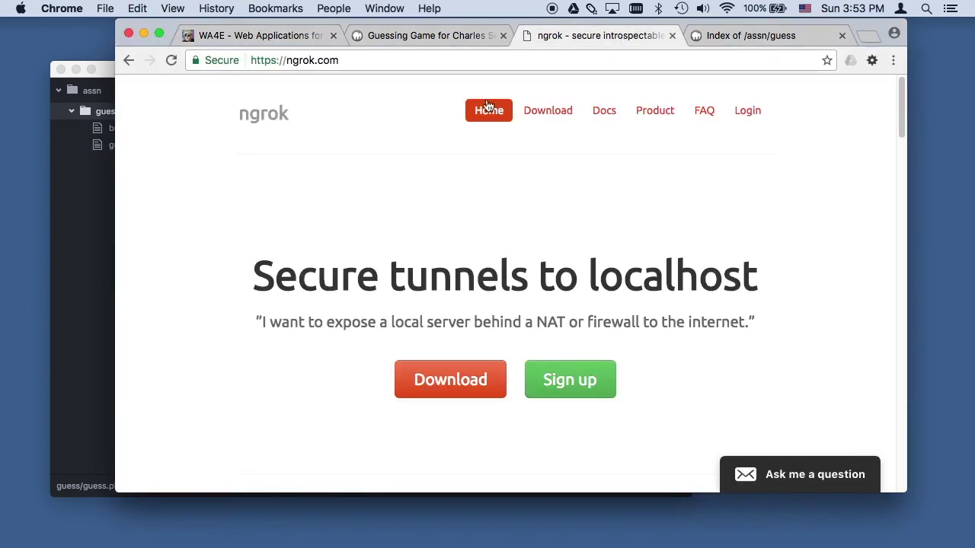
pyautogui.click(259, 115)
pyautogui.click(296, 36)
pyautogui.click(270, 95)
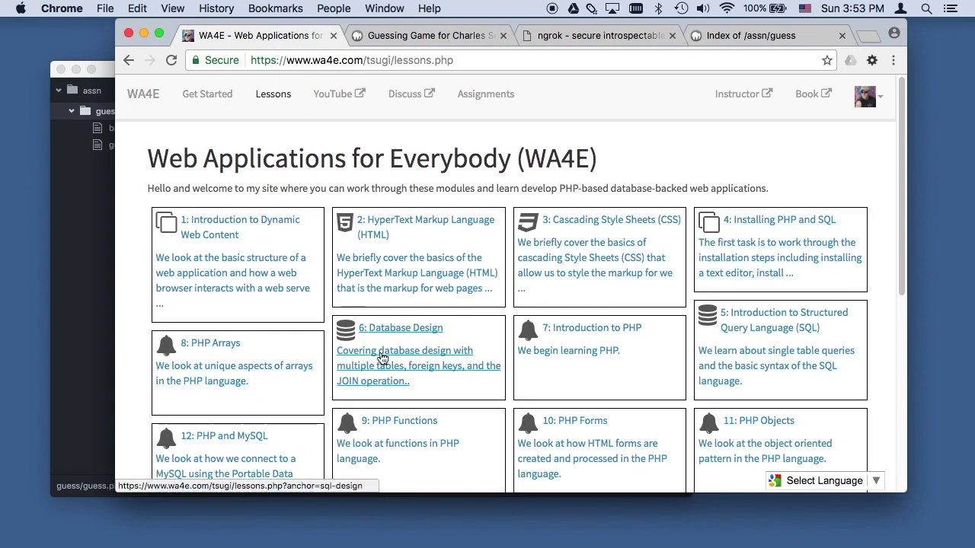
pyautogui.click(281, 370)
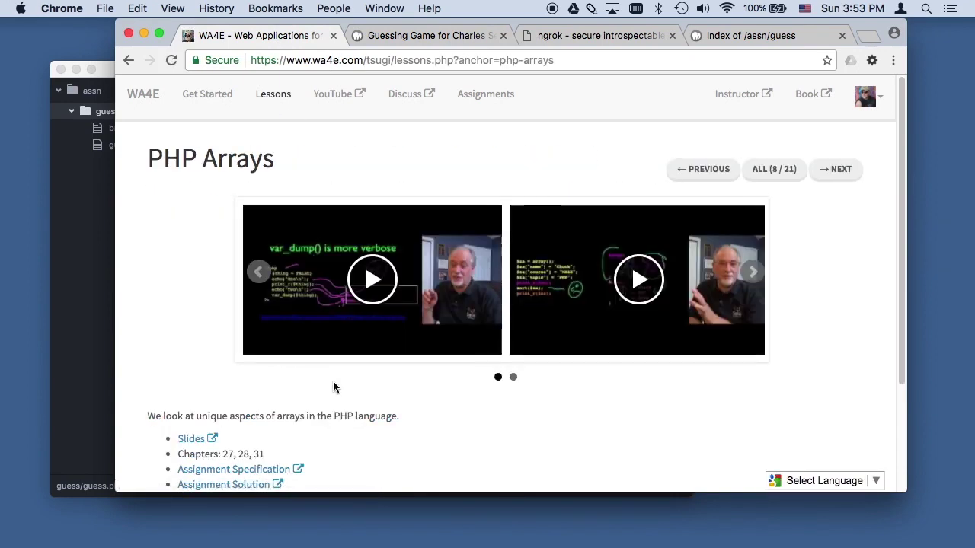
pyautogui.scroll(-4, 320, 377)
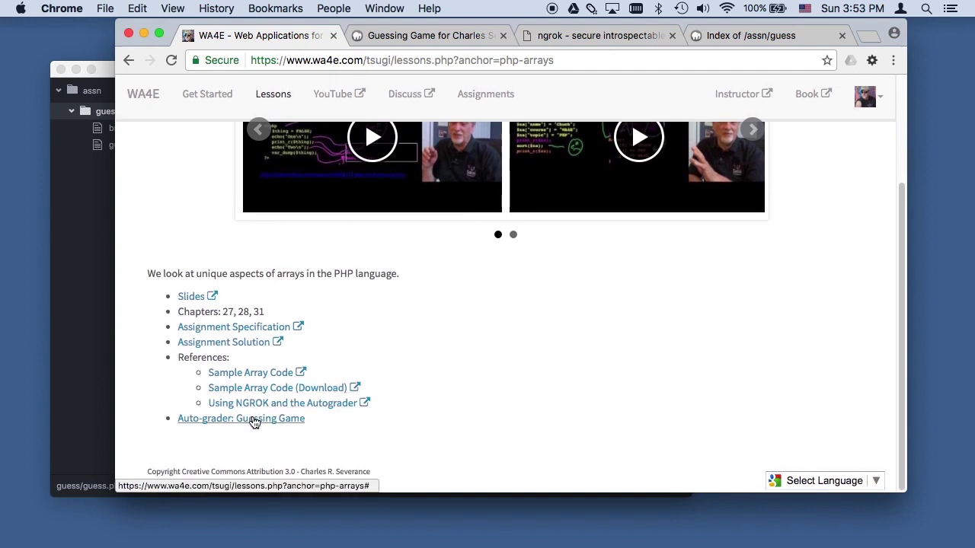
pyautogui.click(254, 421)
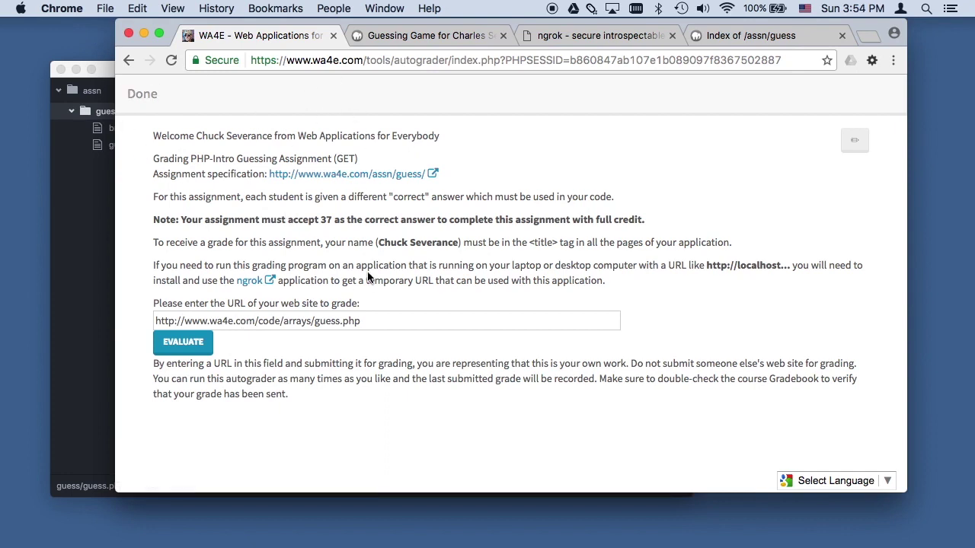
# Step: Review guess.php in Atom, then switch back to Chrome and open guess.php from the localhost:8888/assn/guess/ listing
pyautogui.click(87, 185)
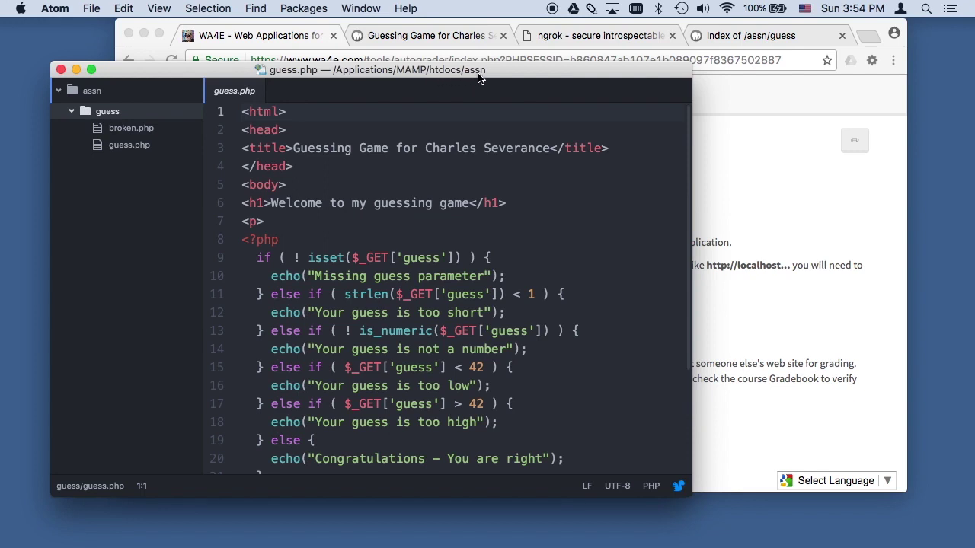
pyautogui.click(789, 182)
pyautogui.click(787, 32)
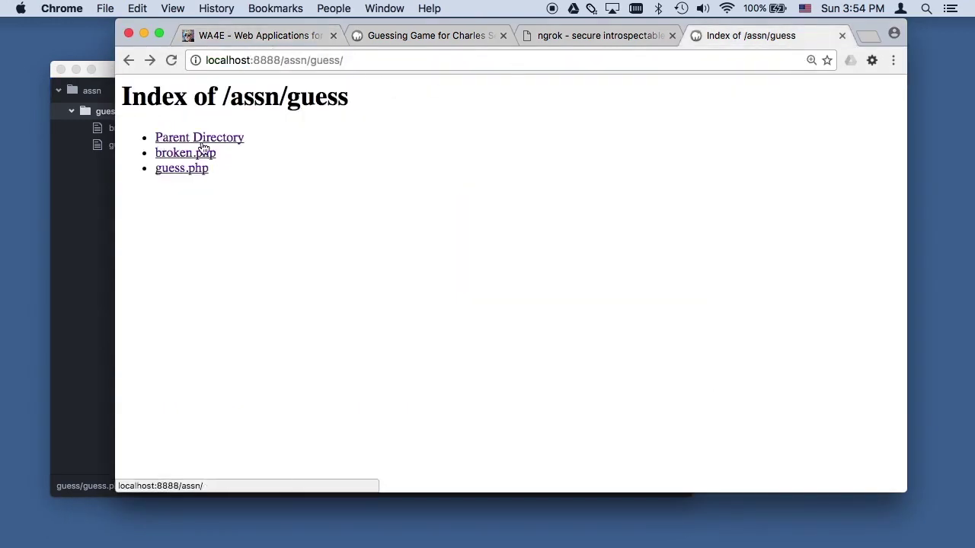
pyautogui.click(356, 60)
pyautogui.press('Right')
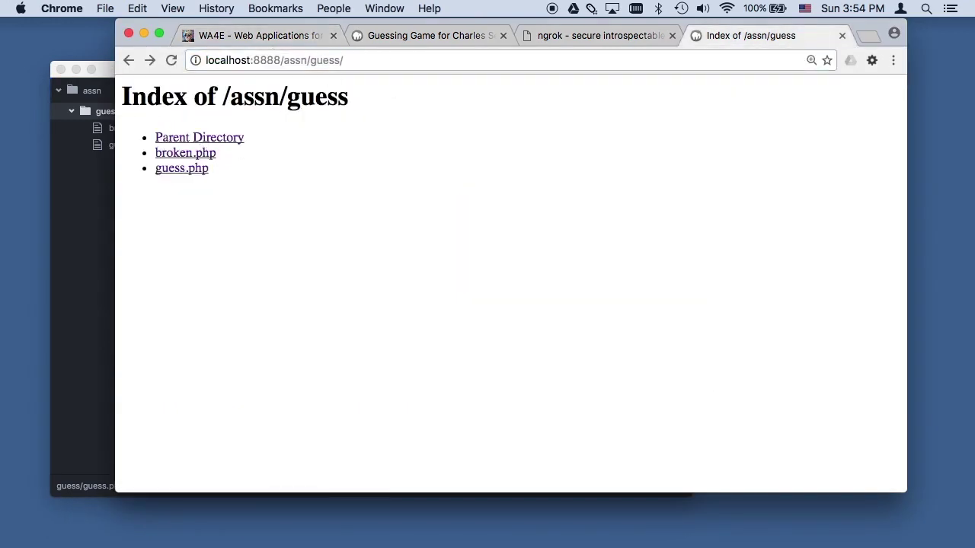
pyautogui.click(180, 170)
# Step: Request guess.php with the query string ?guess=42, correcting the misspelled parameter name
pyautogui.click(409, 58)
pyautogui.press('Right')
pyautogui.write('?gues')
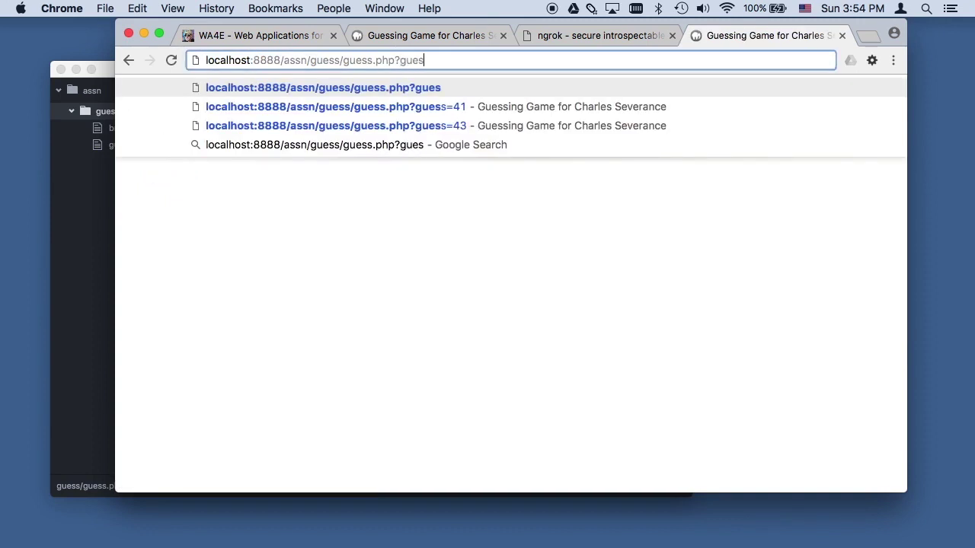
pyautogui.write('=42')
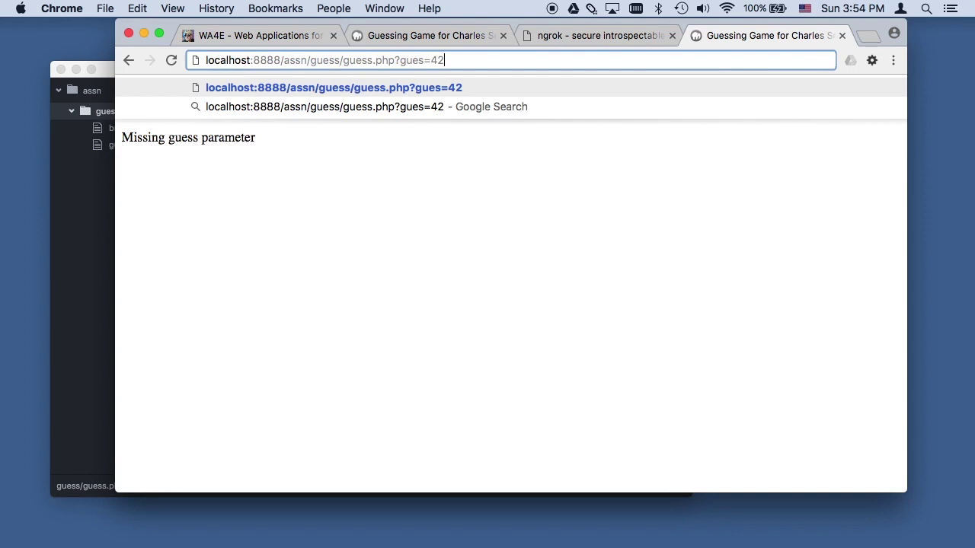
pyautogui.press('Return')
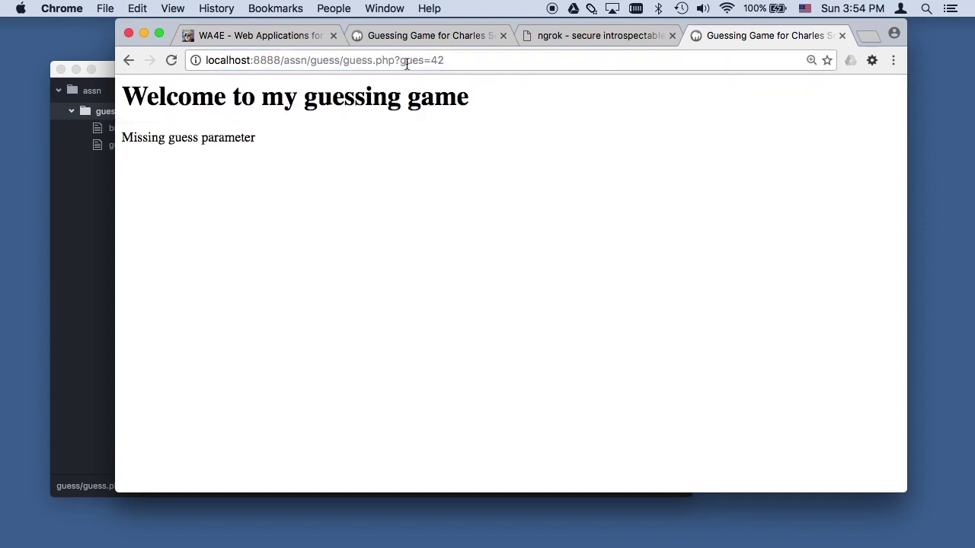
pyautogui.click(424, 65)
pyautogui.click(422, 60)
pyautogui.write('s')
pyautogui.press('Return')
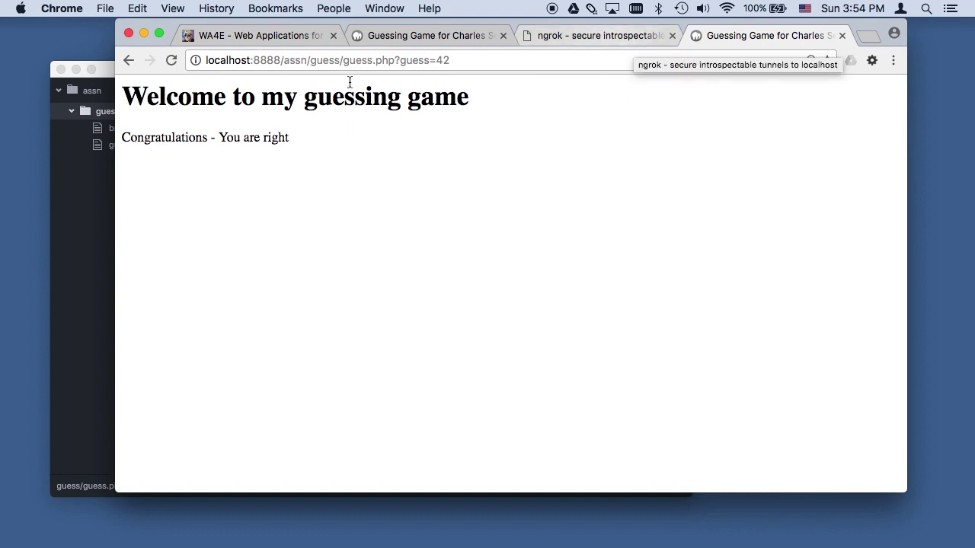
# Step: Copy the localhost:8888/assn/guess/guess.php address without its query string and submit it to the WA4E auto-grader for evaluation
pyautogui.moveTo(395, 61); pyautogui.dragTo(207, 61)
pyautogui.press('super+c')
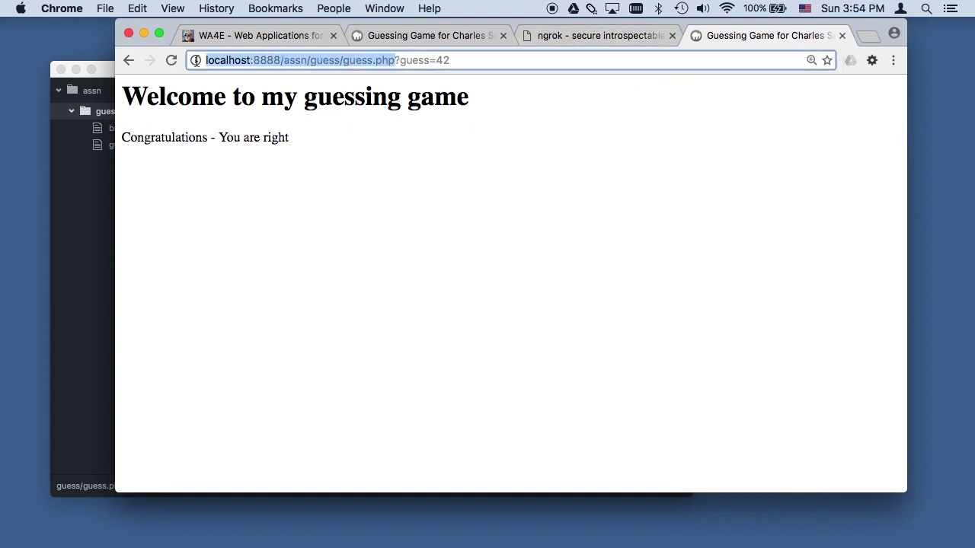
pyautogui.click(428, 36)
pyautogui.click(298, 35)
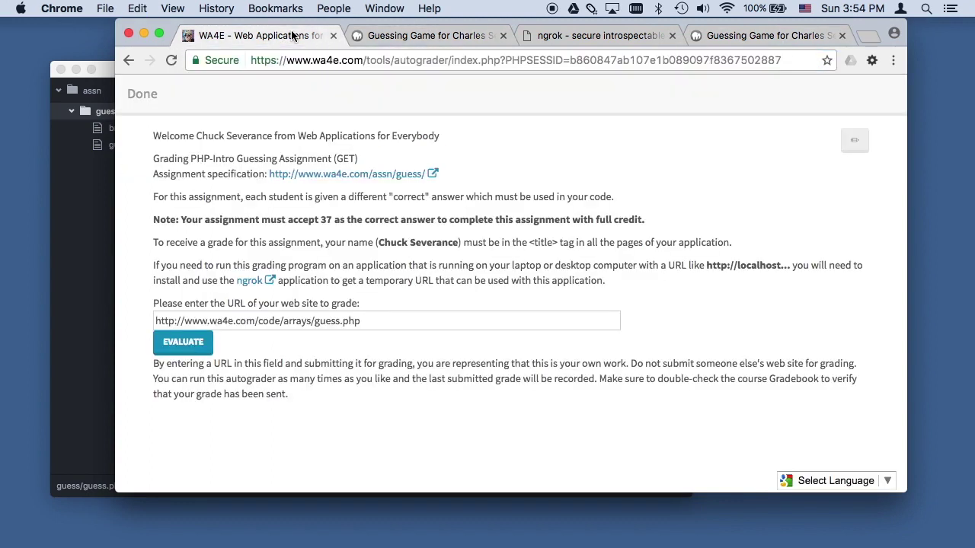
pyautogui.click(320, 322)
pyautogui.tripleClick(321, 323)
pyautogui.press('super+v')
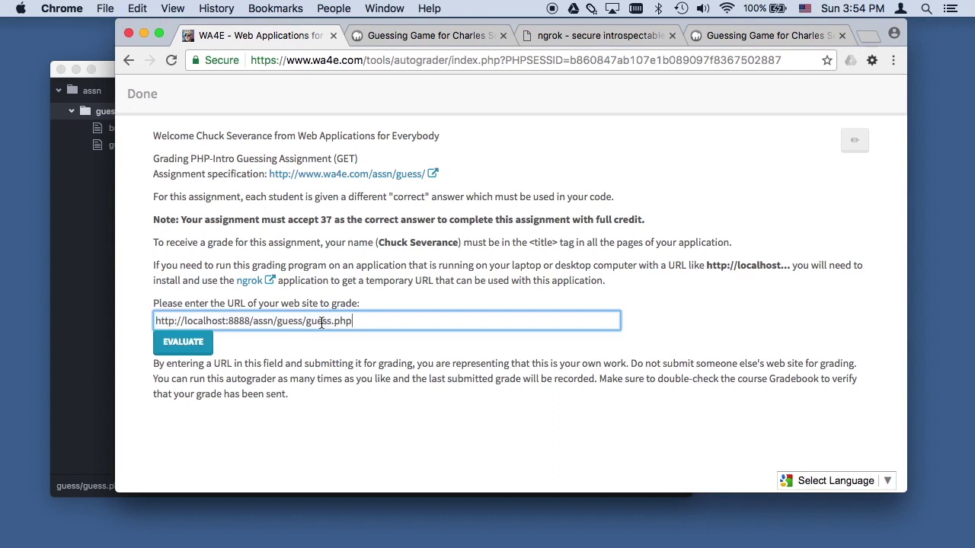
pyautogui.click(202, 352)
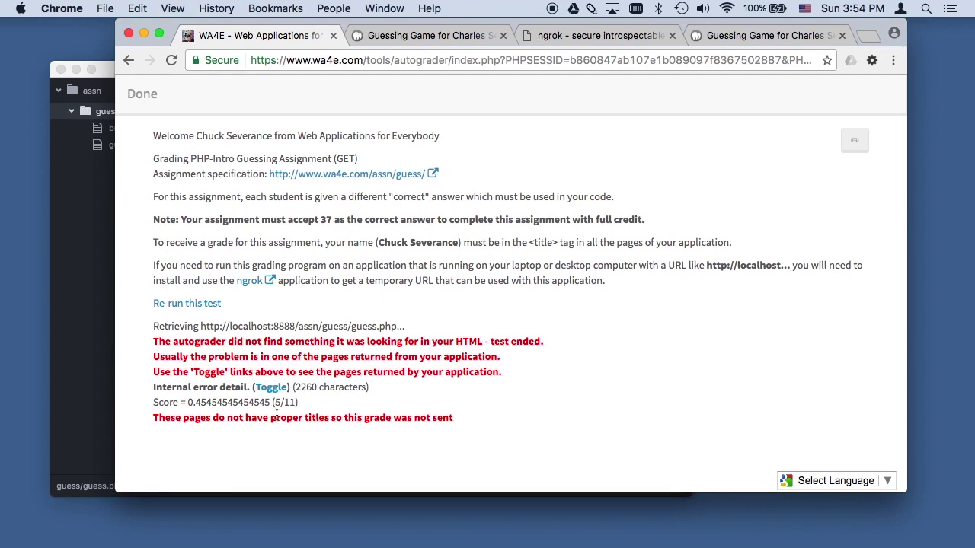
# Step: Examine the auto-grader's internal error detail, collapse it, and highlight localhost in the retrieved URL
pyautogui.click(272, 388)
pyautogui.scroll(-5, 274, 380)
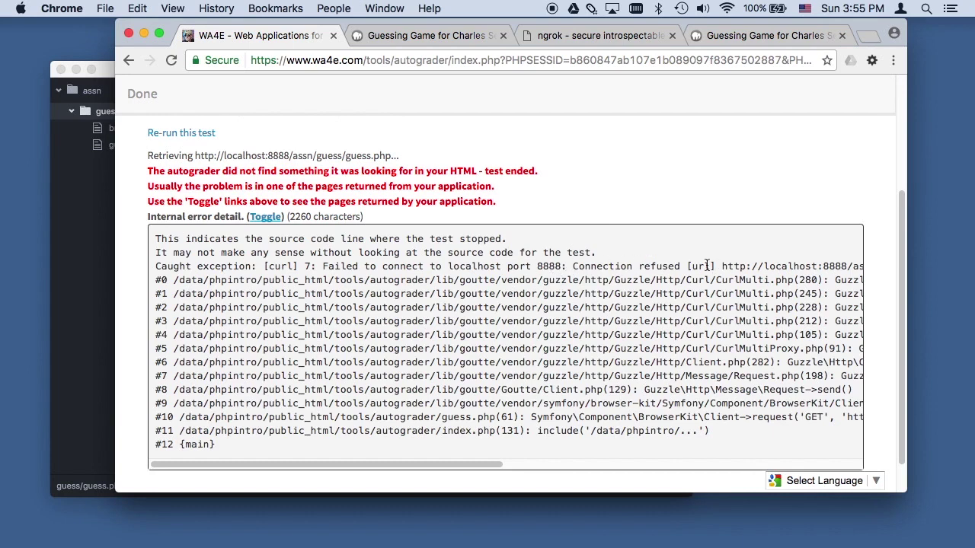
pyautogui.scroll(5, 432, 286)
pyautogui.scroll(-3, 431, 286)
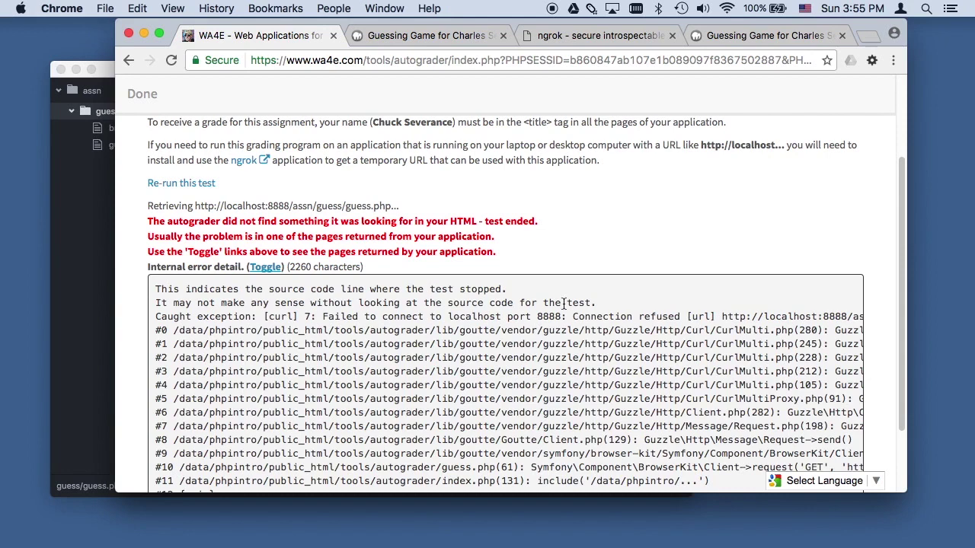
pyautogui.click(266, 268)
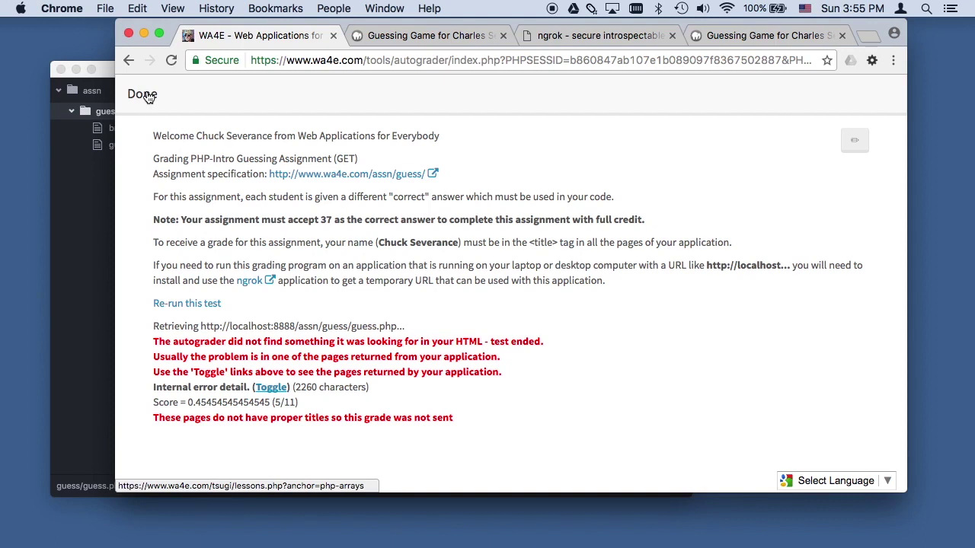
pyautogui.doubleClick(229, 326)
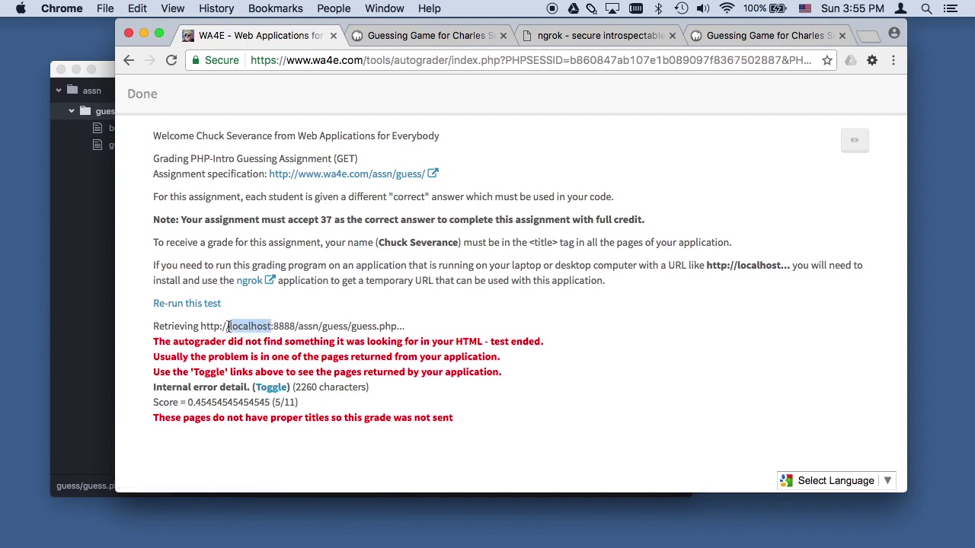
# Step: Examine the firewall tunnel diagram on the ngrok home page, temporarily marking the MAMP server and the connection paths through ngrok.com
pyautogui.click(644, 36)
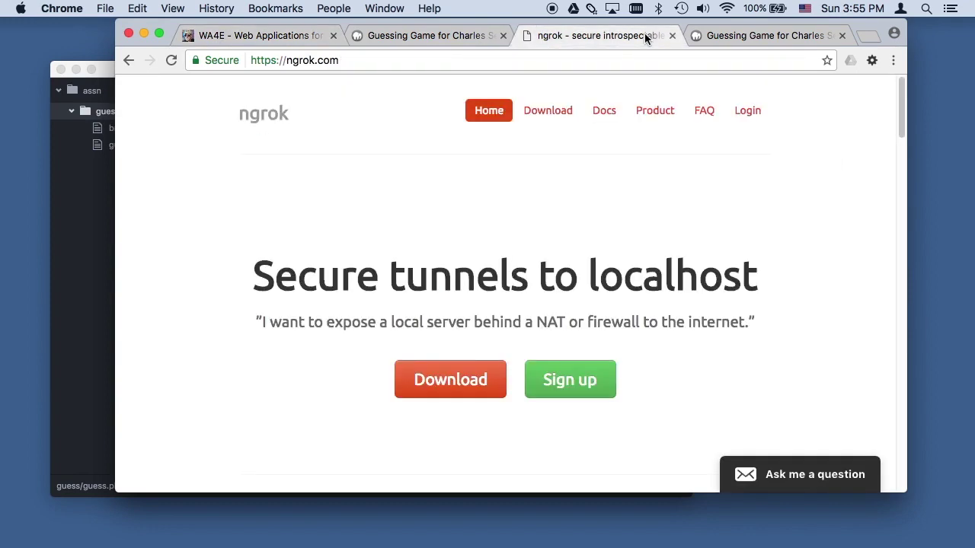
pyautogui.scroll(-10, 460, 258)
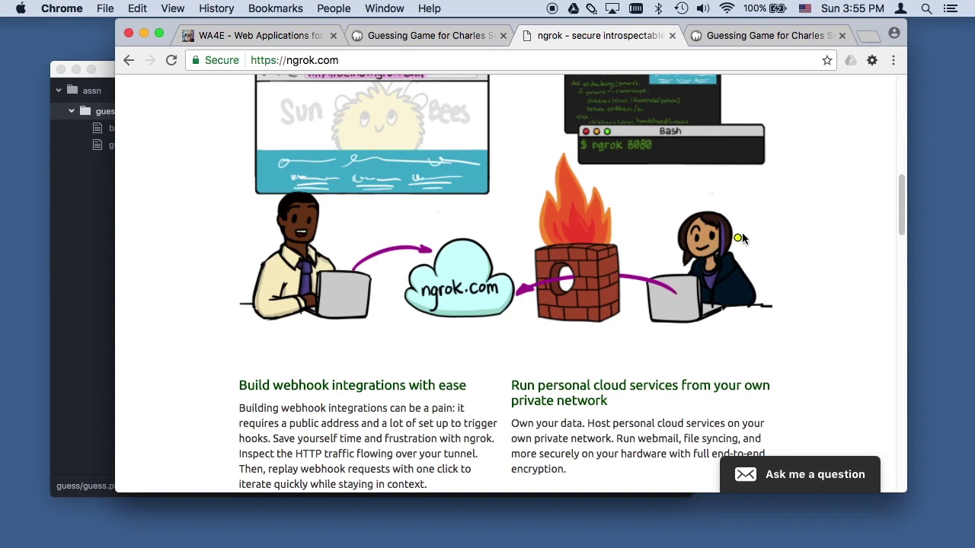
pyautogui.moveTo(764, 201)
pyautogui.mouseDown()
pyautogui.moveTo(754, 227)
pyautogui.moveTo(804, 201)
pyautogui.moveTo(825, 214)
pyautogui.moveTo(838, 163)
pyautogui.mouseUp()
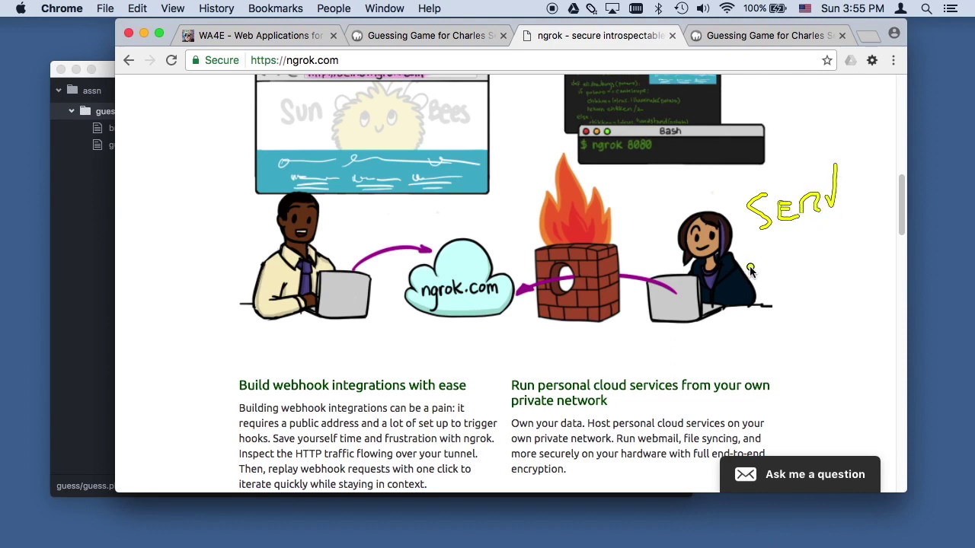
pyautogui.moveTo(765, 254)
pyautogui.mouseDown()
pyautogui.moveTo(767, 242)
pyautogui.moveTo(815, 274)
pyautogui.moveTo(830, 242)
pyautogui.moveTo(847, 246)
pyautogui.moveTo(876, 220)
pyautogui.moveTo(882, 229)
pyautogui.moveTo(864, 219)
pyautogui.moveTo(850, 248)
pyautogui.mouseUp()
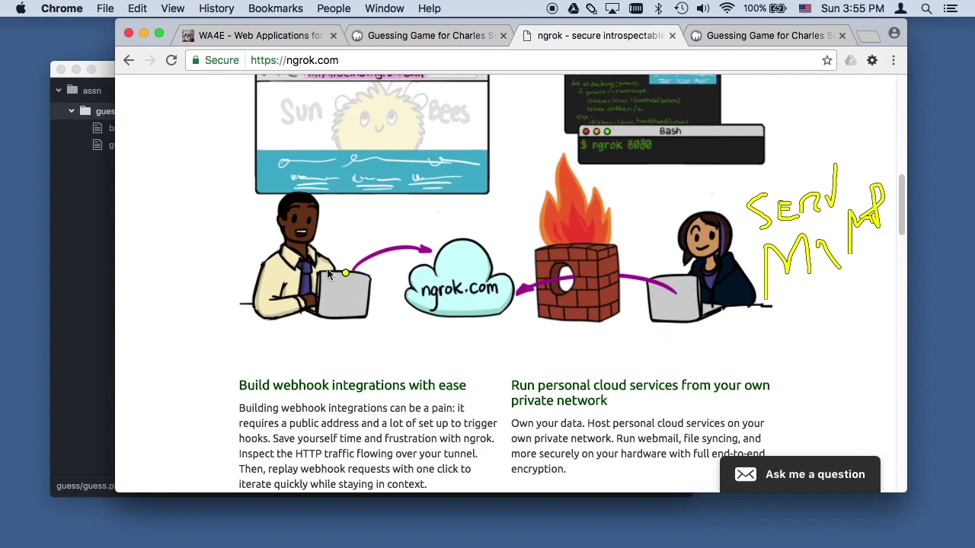
pyautogui.moveTo(332, 279)
pyautogui.mouseDown()
pyautogui.moveTo(323, 327)
pyautogui.moveTo(335, 263)
pyautogui.moveTo(338, 293)
pyautogui.moveTo(367, 195)
pyautogui.moveTo(609, 197)
pyautogui.moveTo(661, 285)
pyautogui.mouseUp()
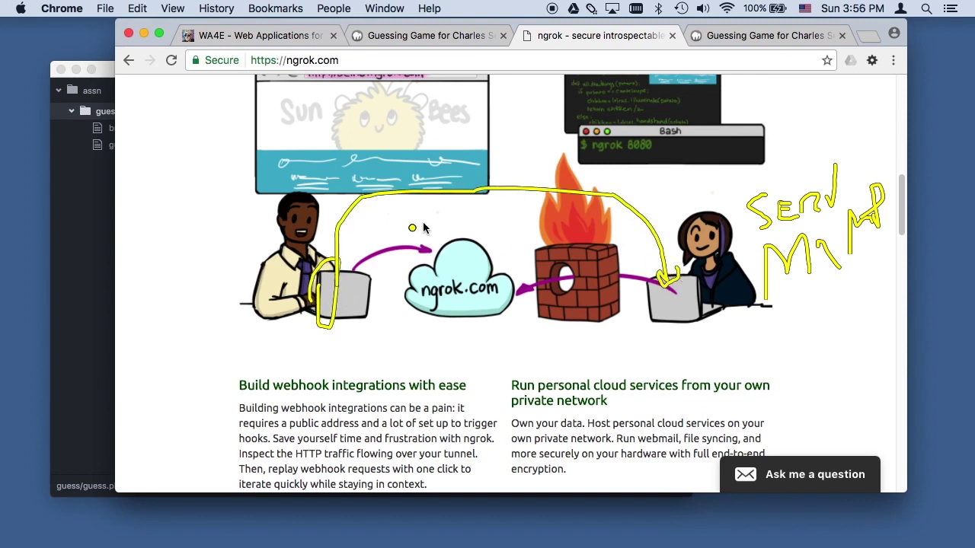
pyautogui.click(663, 317)
pyautogui.moveTo(683, 301)
pyautogui.mouseDown()
pyautogui.moveTo(644, 280)
pyautogui.moveTo(591, 277)
pyautogui.moveTo(482, 300)
pyautogui.mouseUp()
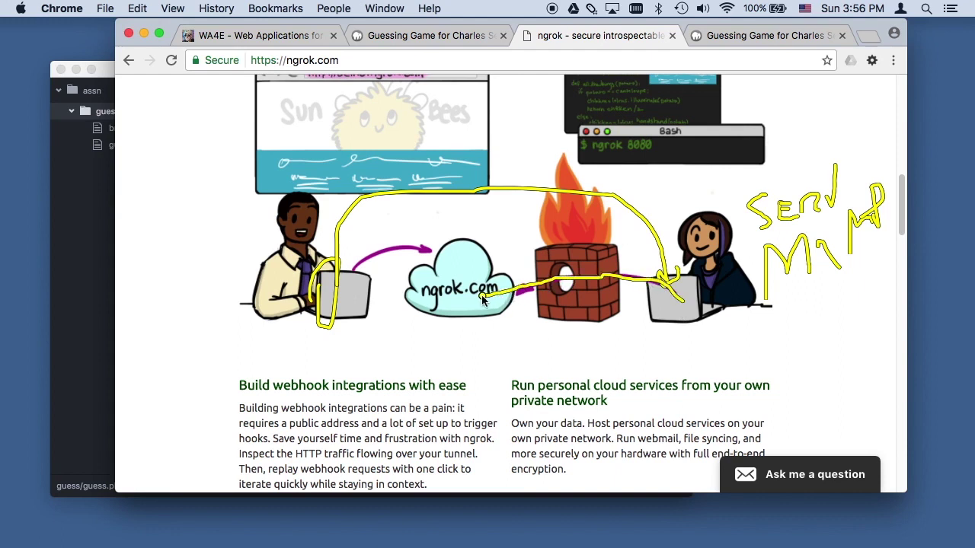
pyautogui.click(460, 296)
pyautogui.moveTo(310, 297)
pyautogui.mouseDown()
pyautogui.moveTo(414, 273)
pyautogui.moveTo(432, 294)
pyautogui.mouseUp()
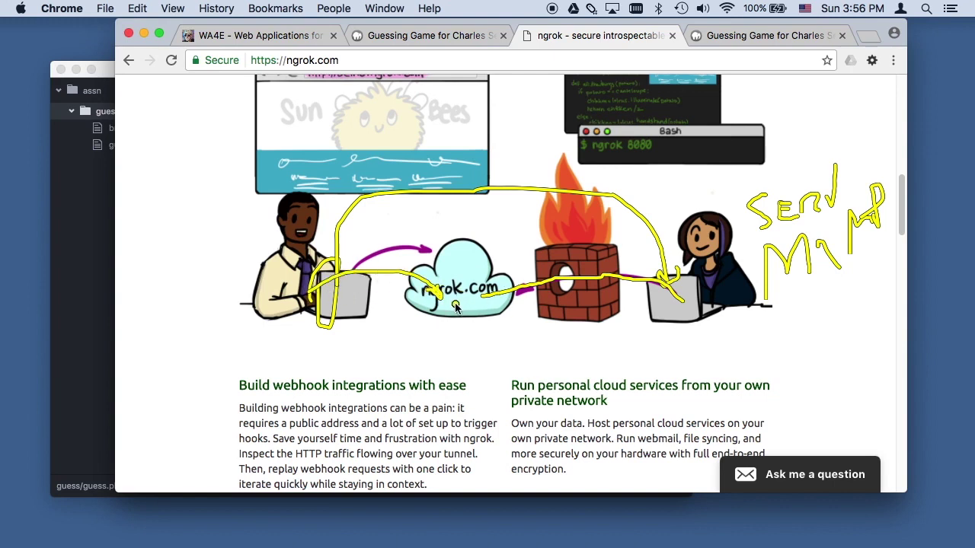
pyautogui.click(430, 321)
pyautogui.click(457, 296)
pyautogui.press('Escape')
# Step: Download the Mac OS X 64-Bit version of ngrok from its download page
pyautogui.scroll(15, 457, 304)
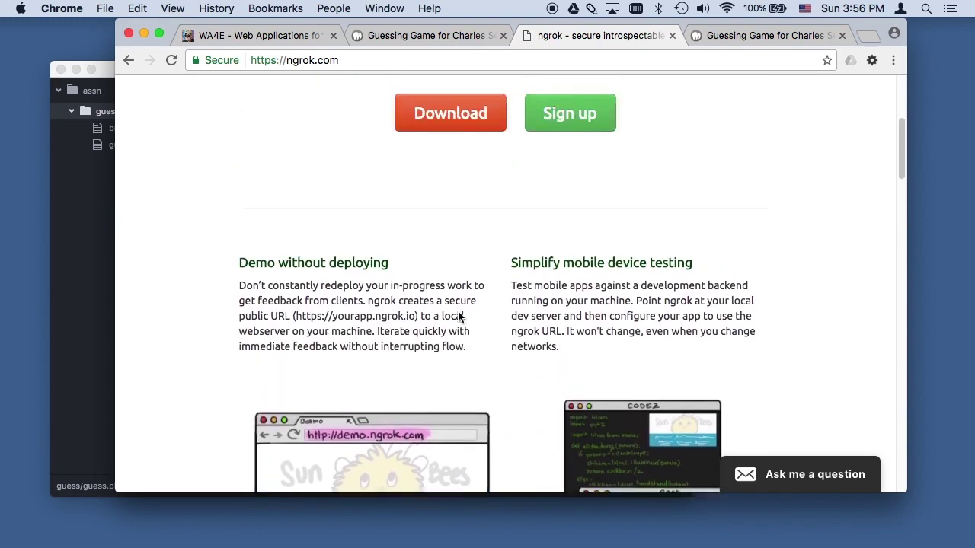
pyautogui.click(457, 376)
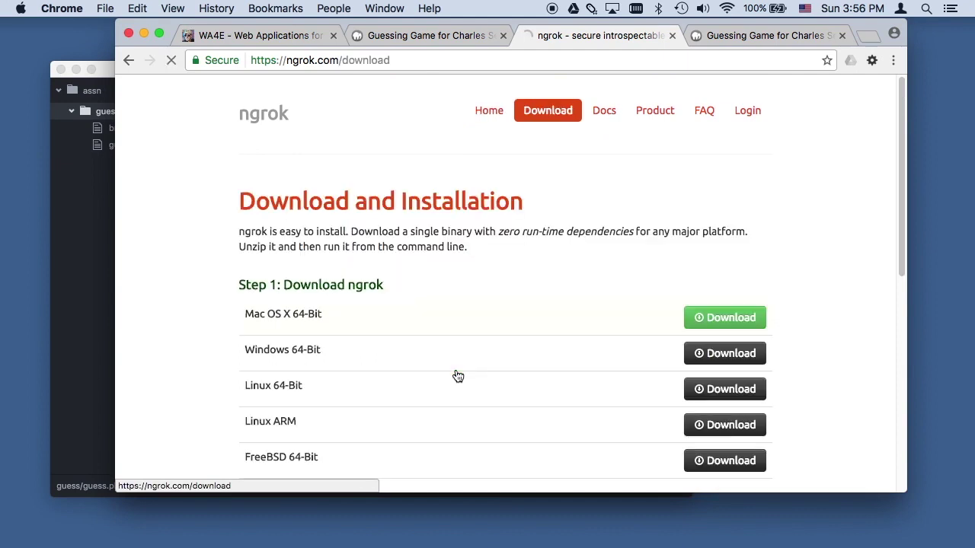
pyautogui.click(726, 320)
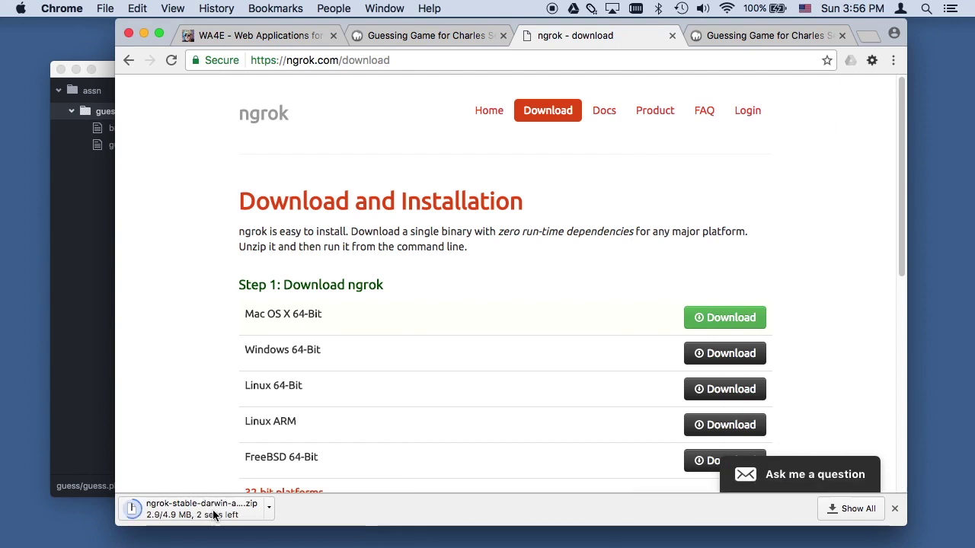
# Step: Show the downloaded ngrok archive in Finder, close the old file search window, and extract ngrok-stable-darwin-amd64.zip
pyautogui.click(270, 511)
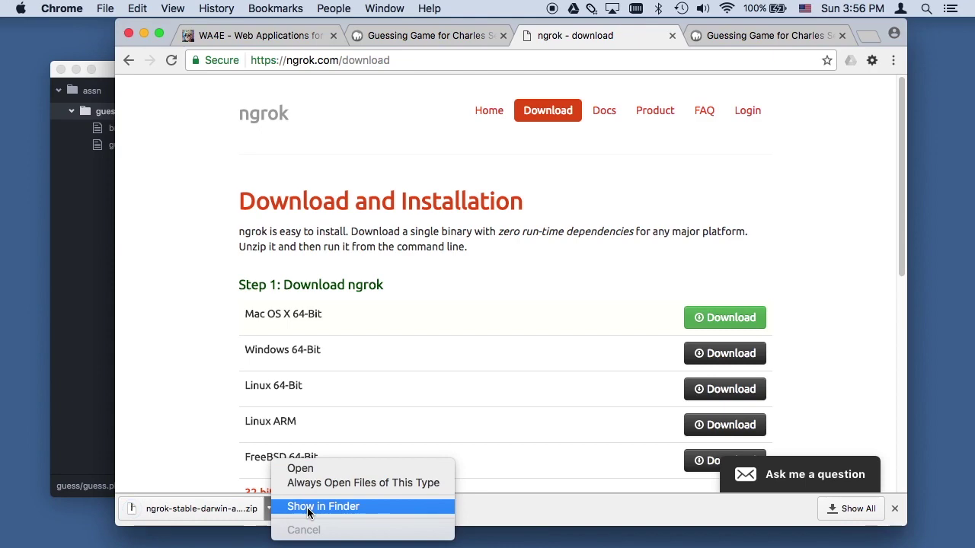
pyautogui.click(308, 509)
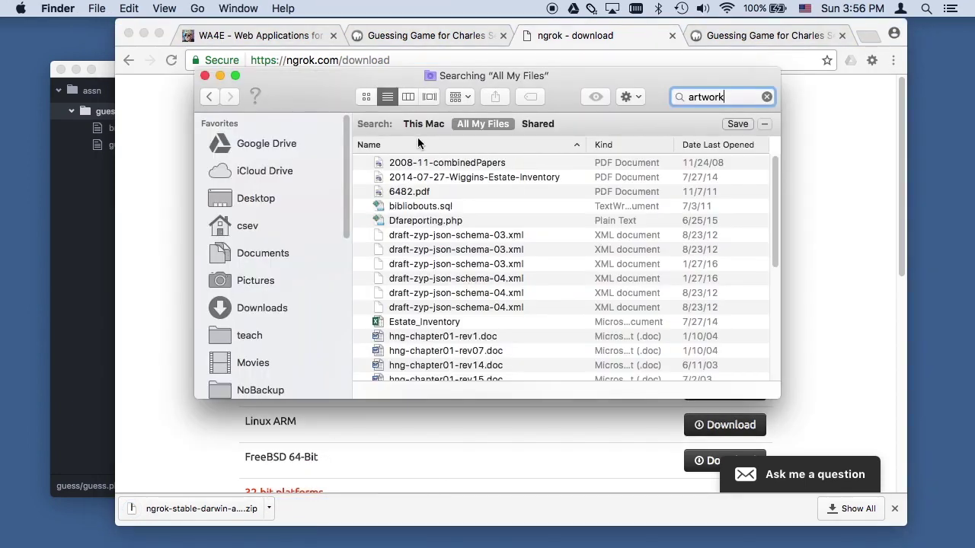
pyautogui.click(205, 76)
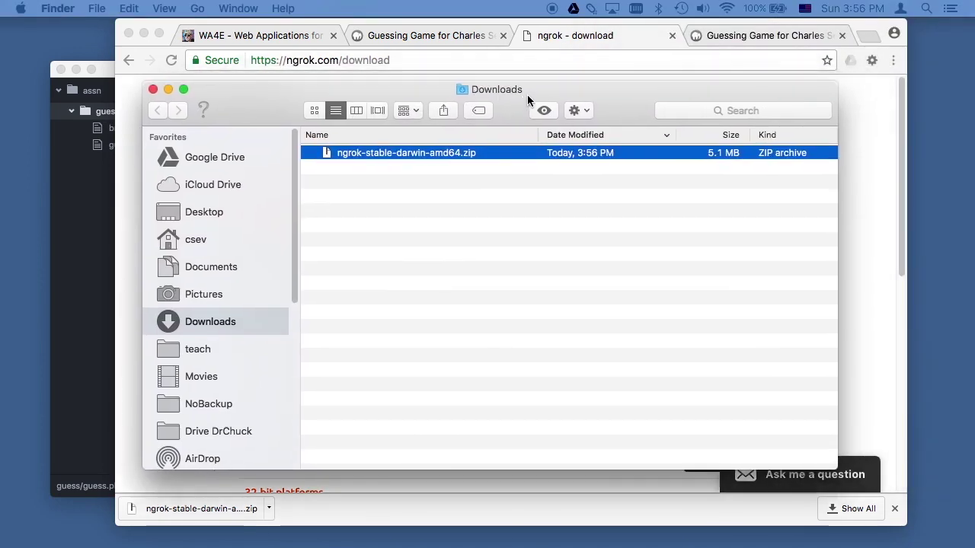
pyautogui.doubleClick(440, 154)
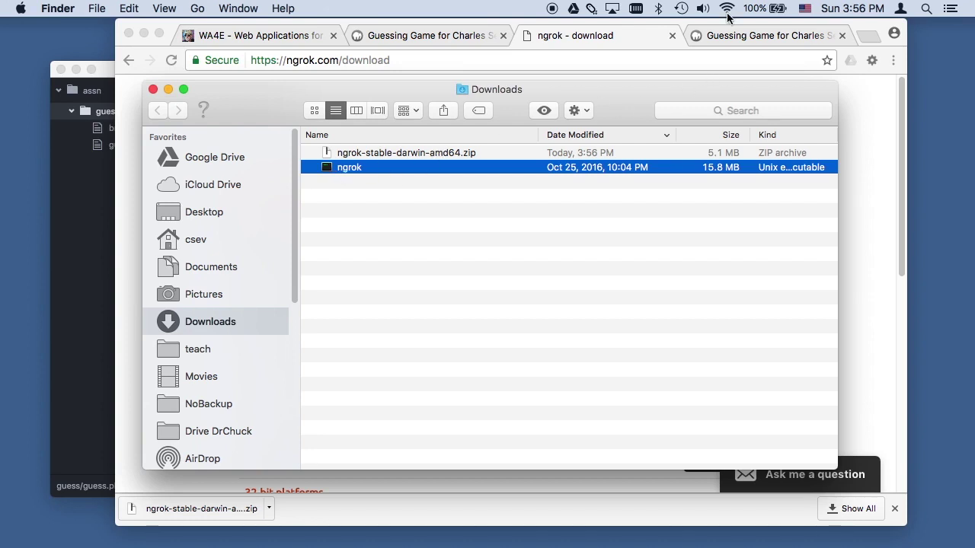
# Step: Check the guessing game's localhost address in Chrome, then find and open the Terminal application
pyautogui.click(762, 35)
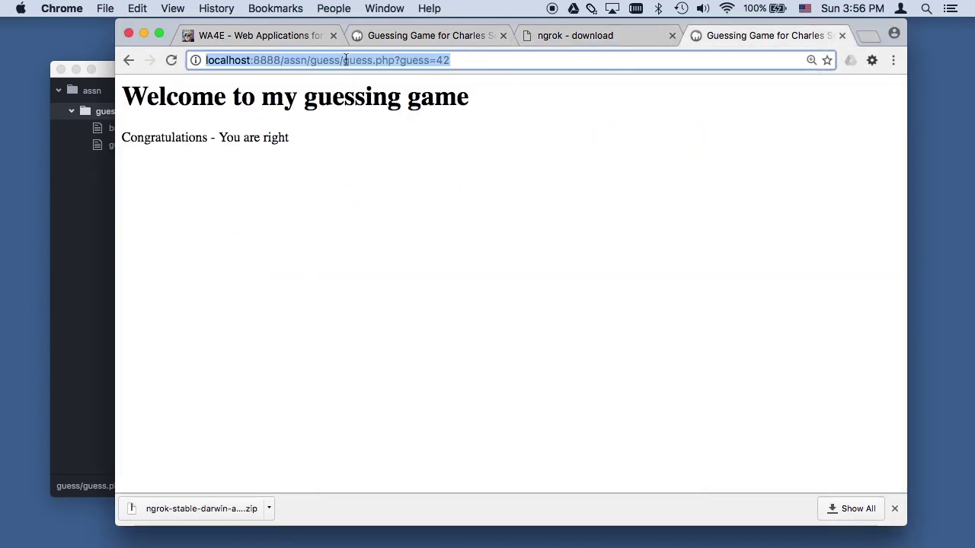
pyautogui.press('super+Tab')
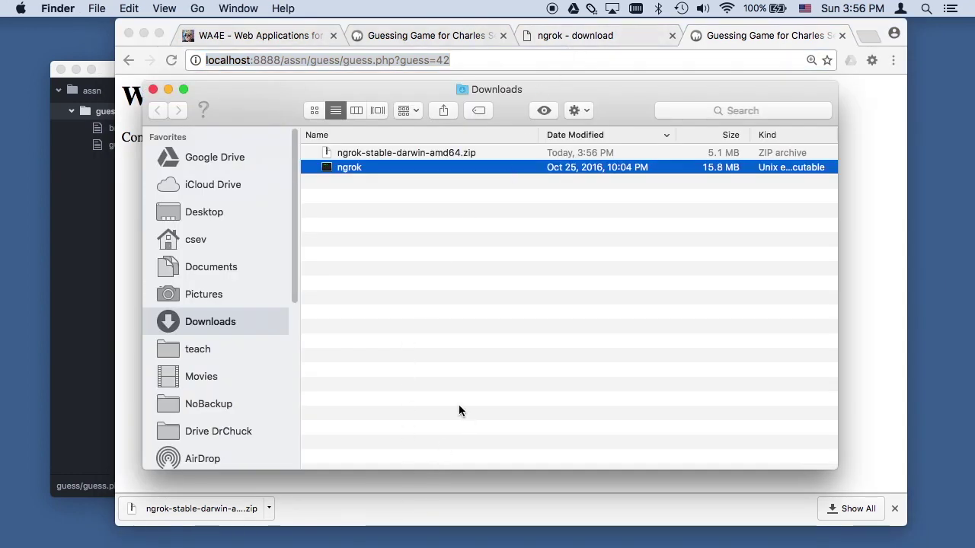
pyautogui.click(928, 9)
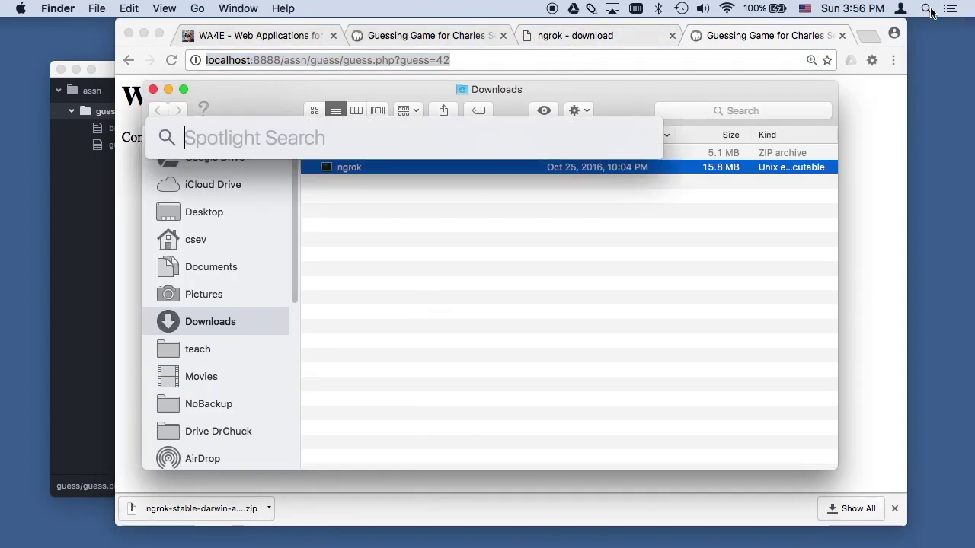
pyautogui.write('termi')
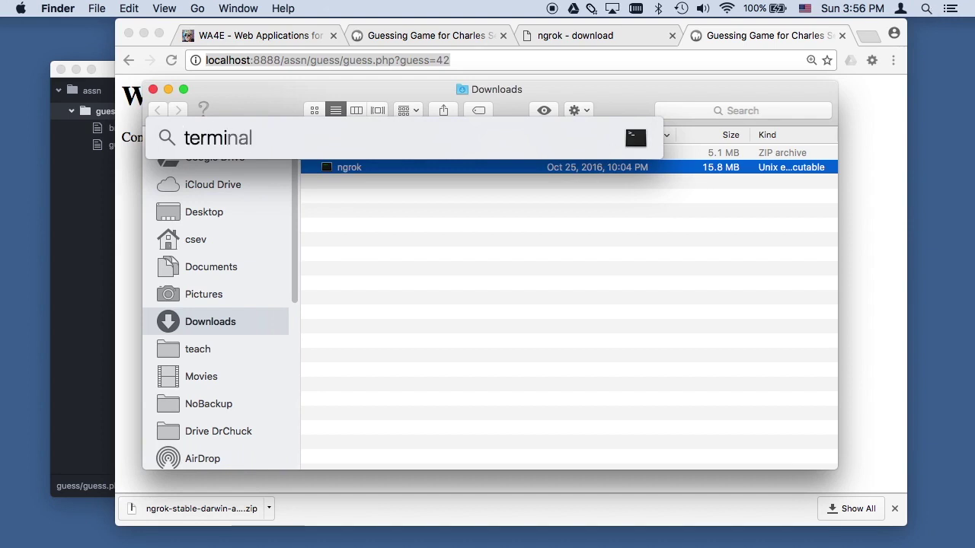
pyautogui.press('Return')
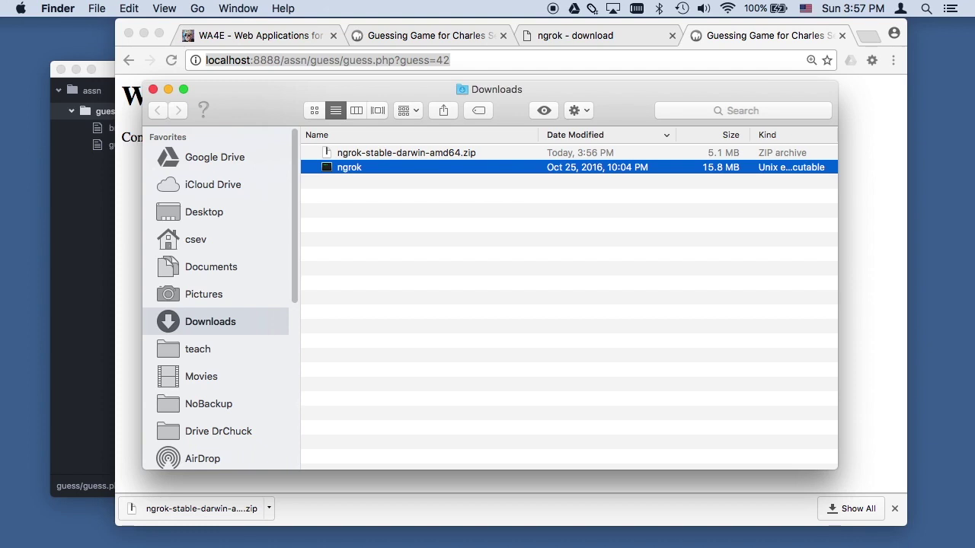
pyautogui.click(927, 8)
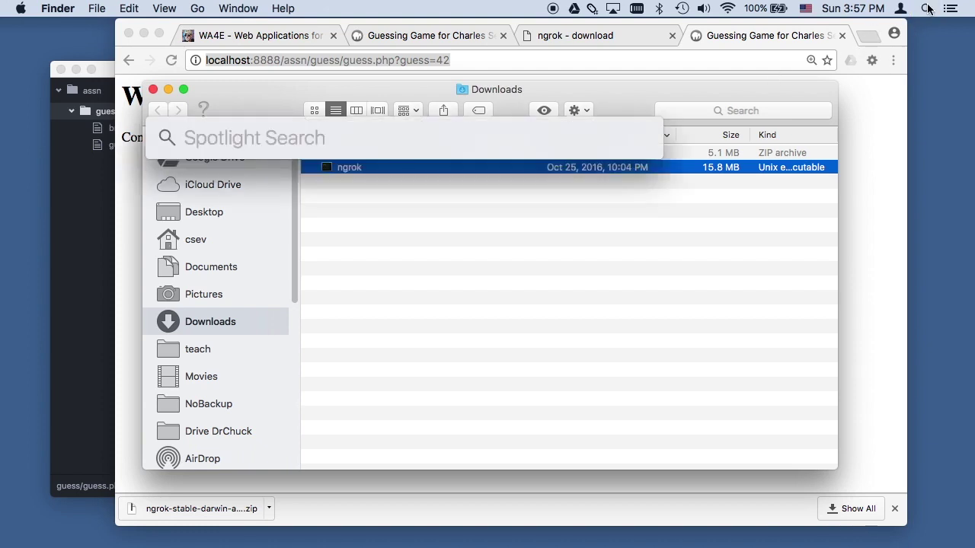
pyautogui.write('terminal')
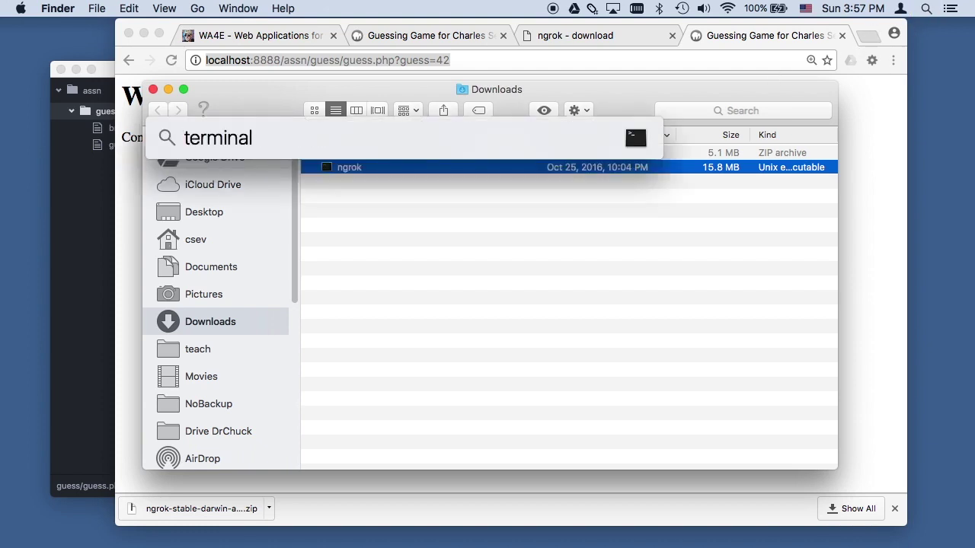
pyautogui.press('Return')
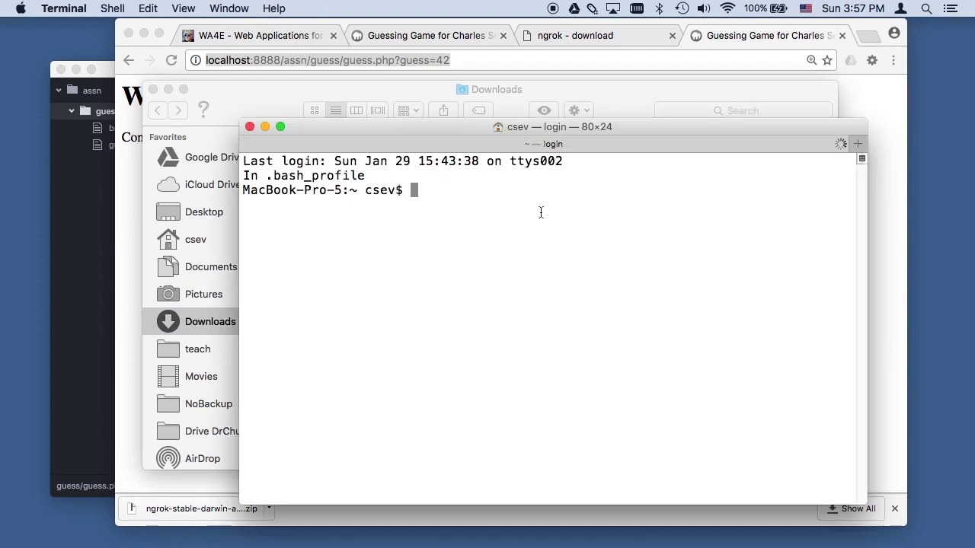
# Step: Change to the Downloads directory, check the path with pwd, and list its files with ls -l, highlighting the ngrok executable
pyautogui.write('cd Downloads')
pyautogui.press('Return')
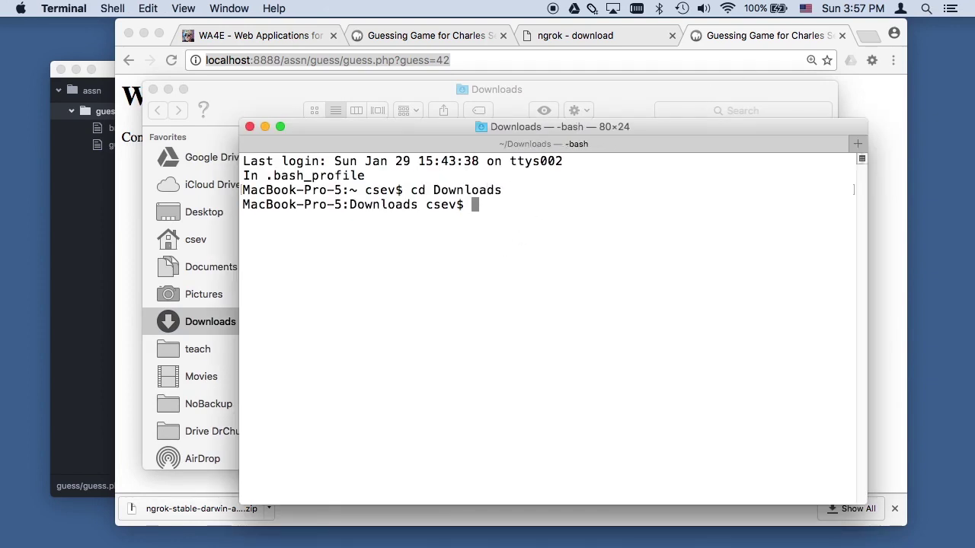
pyautogui.write('pwd')
pyautogui.press('Return')
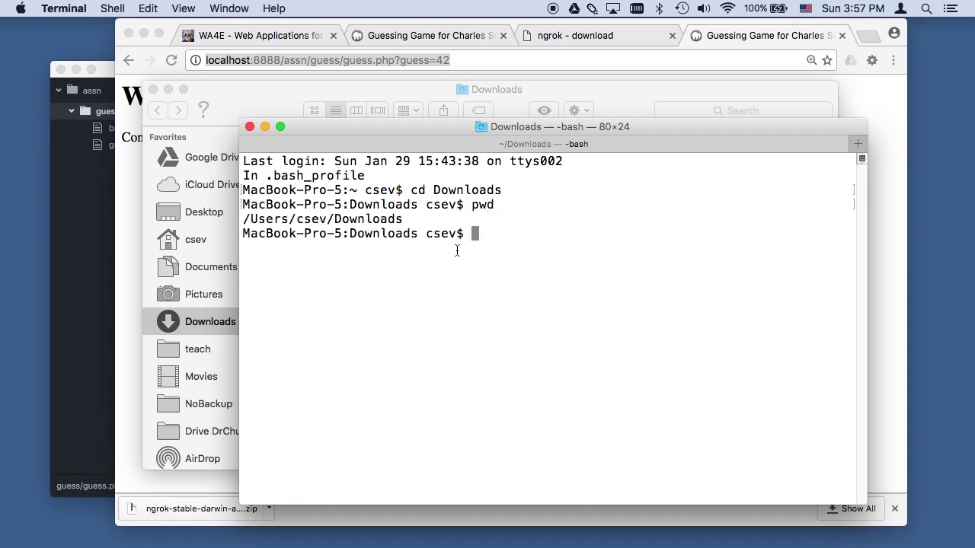
pyautogui.write('ls -l')
pyautogui.press('Return')
pyautogui.moveTo(616, 267); pyautogui.dragTo(655, 267)
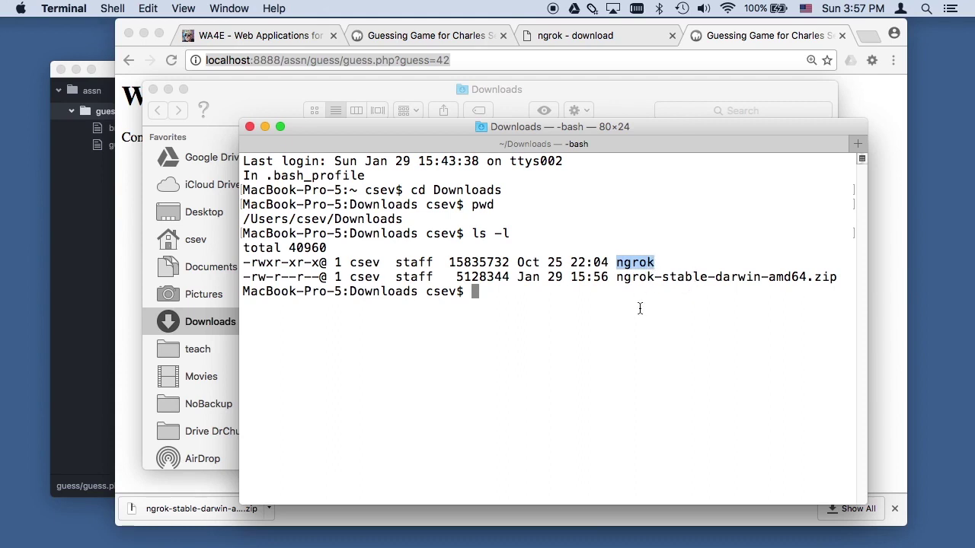
# Step: Start an ngrok HTTP tunnel to MAMP's port by running ./ngrok http 8888
pyautogui.write('./ngo')
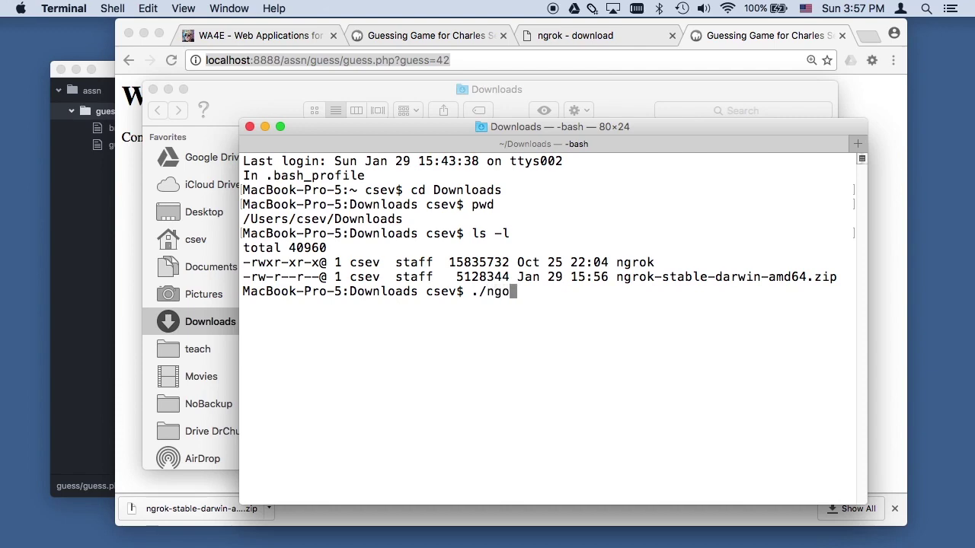
pyautogui.click(87, 229)
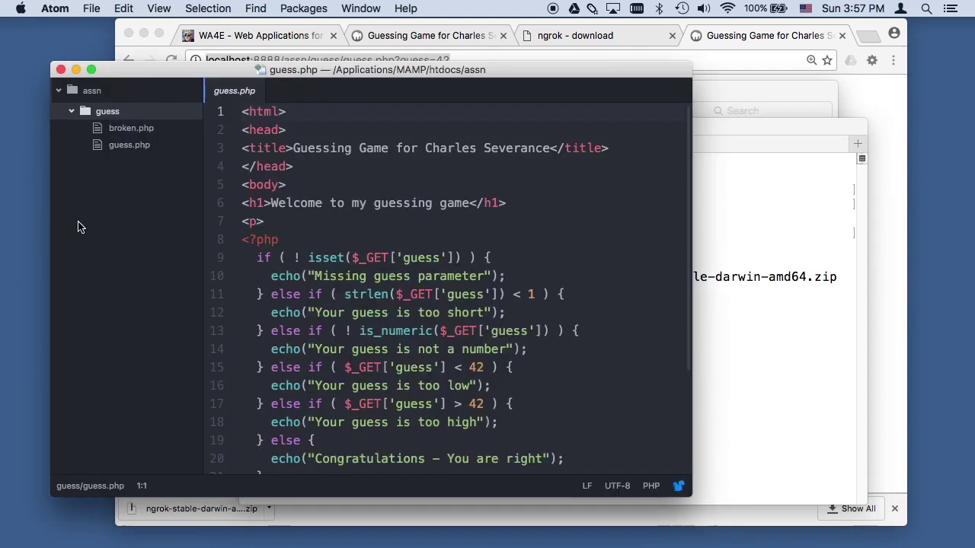
pyautogui.click(815, 265)
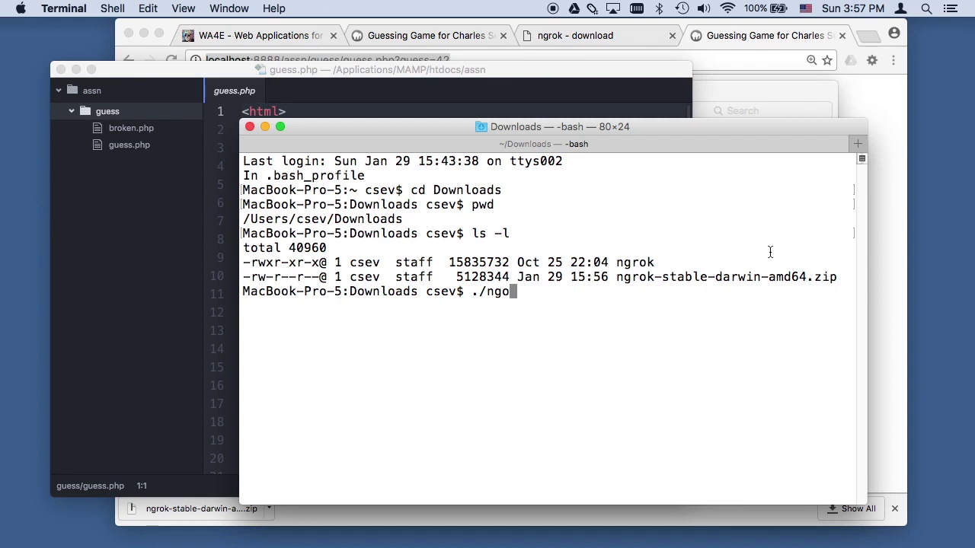
pyautogui.press('BackSpace')
pyautogui.write('rok http ')
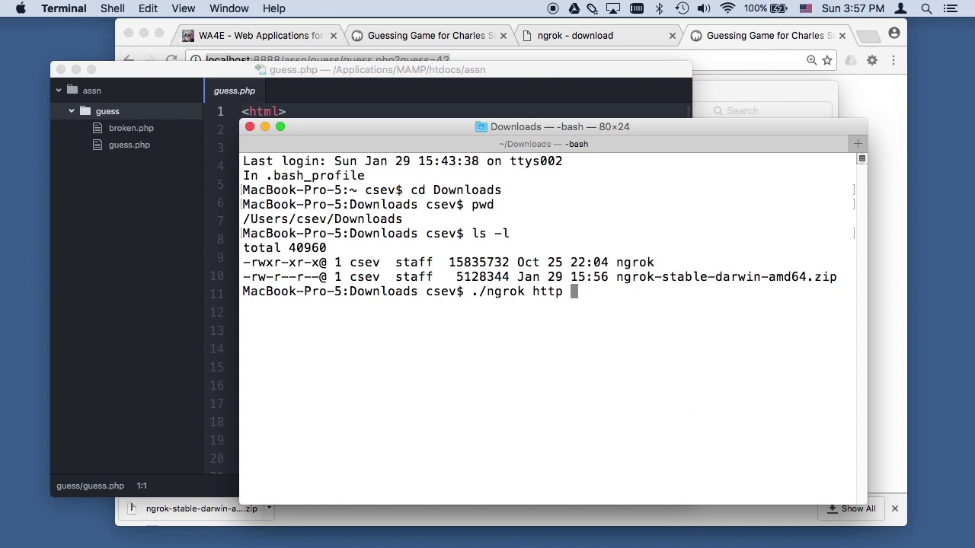
pyautogui.write('8888')
pyautogui.press('Return')
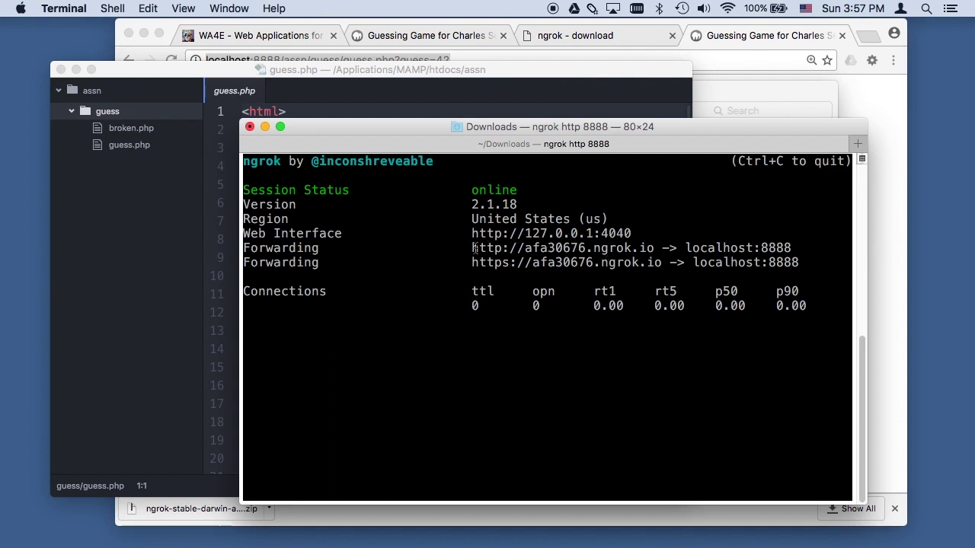
pyautogui.moveTo(472, 251); pyautogui.dragTo(656, 247)
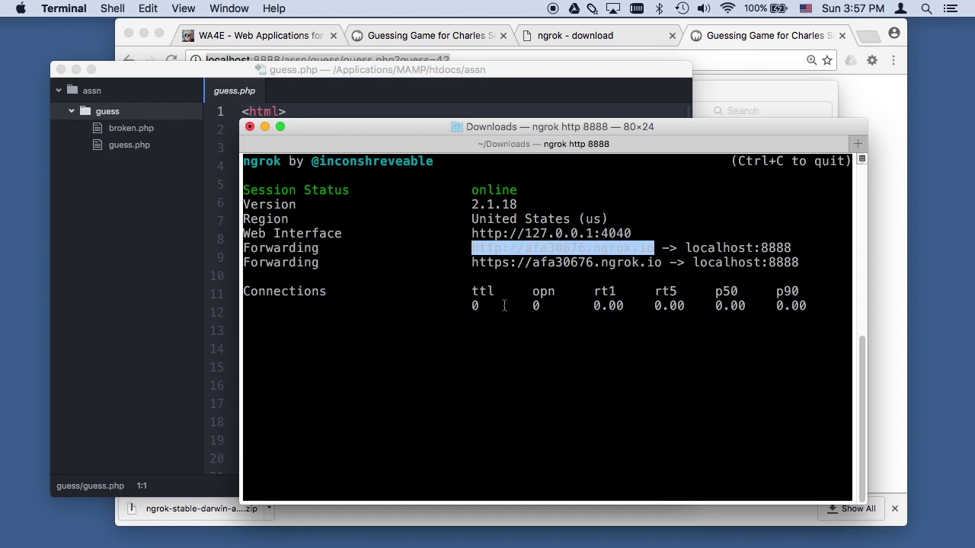
pyautogui.click(478, 248)
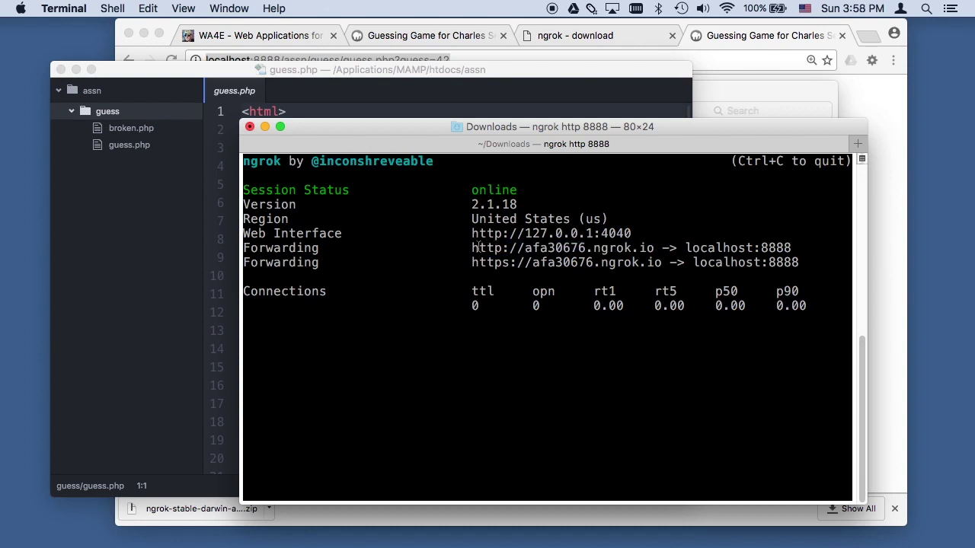
pyautogui.moveTo(471, 249); pyautogui.dragTo(655, 247)
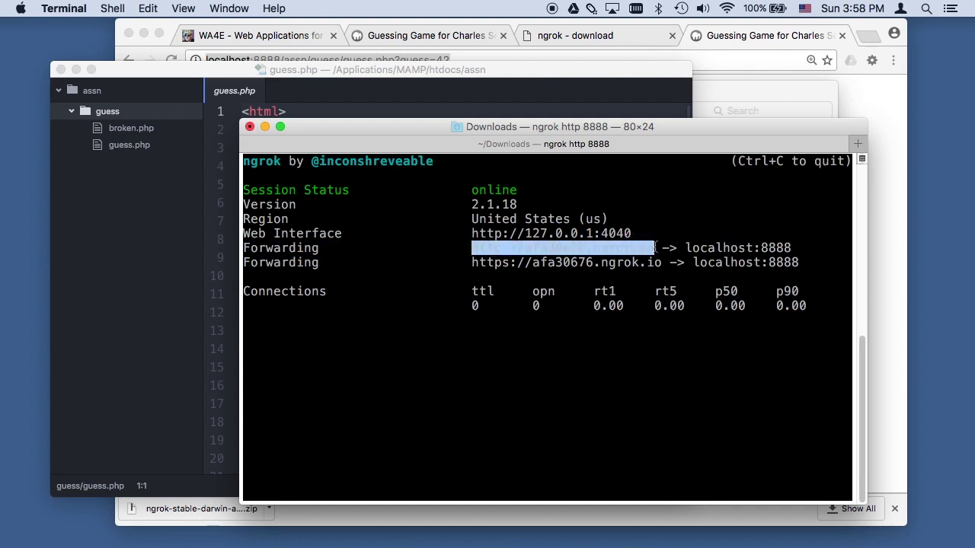
pyautogui.press('super+c')
pyautogui.click(871, 37)
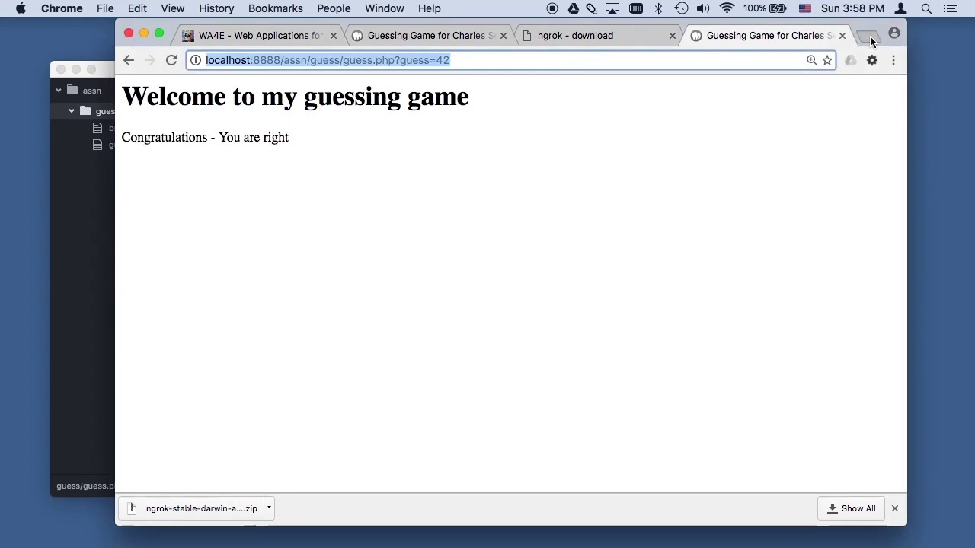
pyautogui.click(871, 37)
pyautogui.press('super+v')
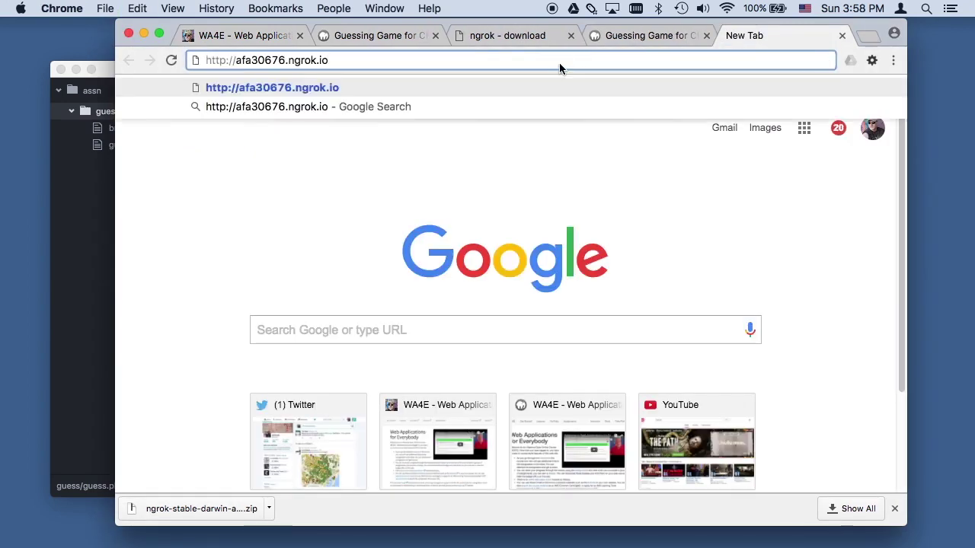
pyautogui.press('Return')
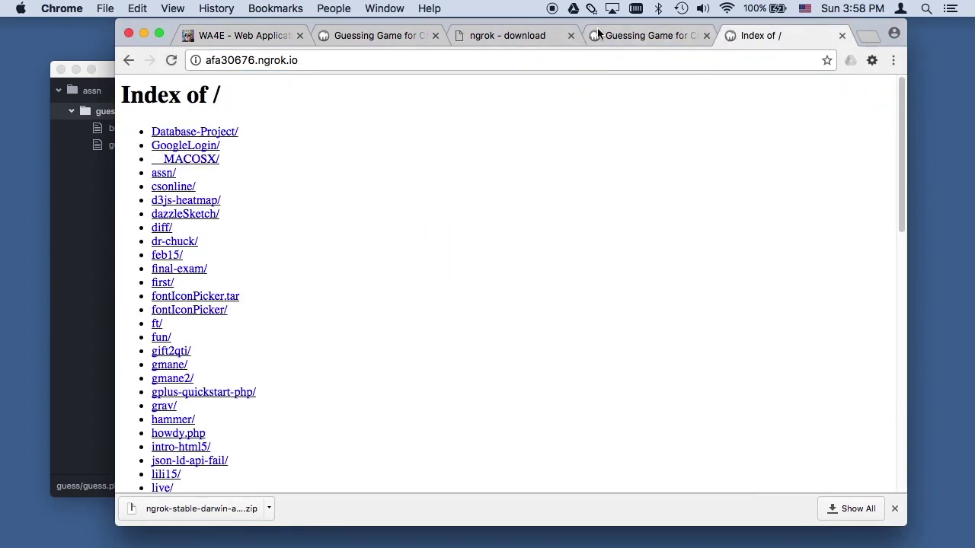
# Step: Shorten the local guess.php address to the localhost:8888 root and open its assn folder for comparison
pyautogui.click(631, 35)
pyautogui.click(335, 60)
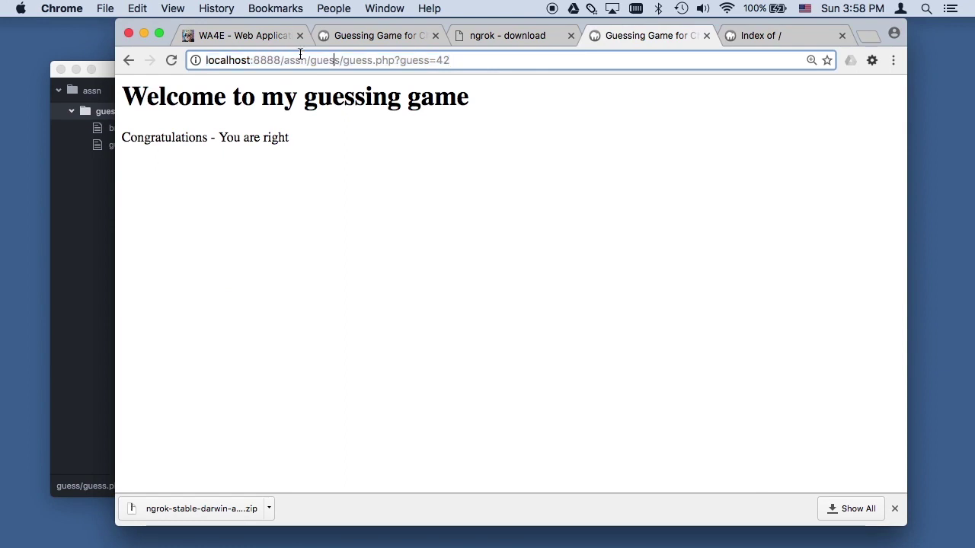
pyautogui.moveTo(285, 60); pyautogui.dragTo(470, 67)
pyautogui.press('BackSpace')
pyautogui.press('Return')
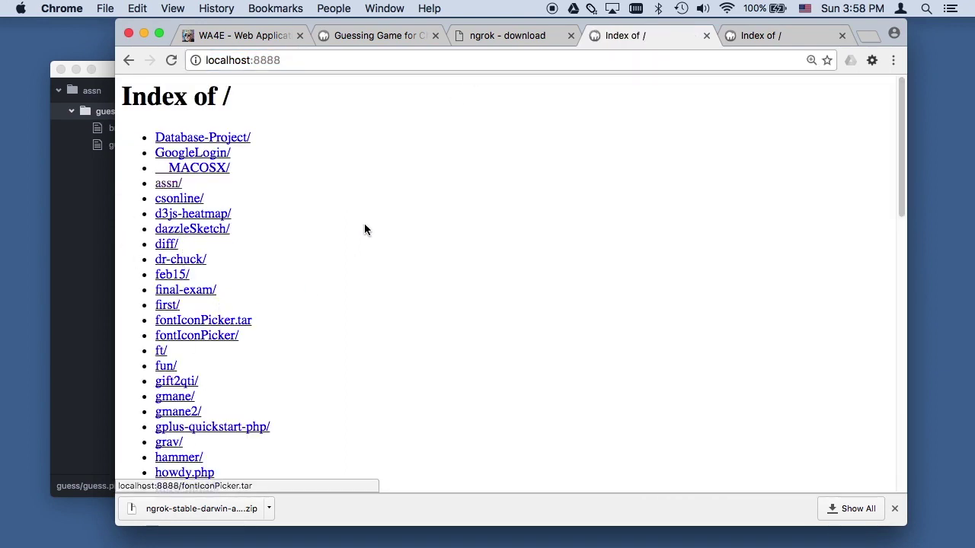
pyautogui.click(167, 185)
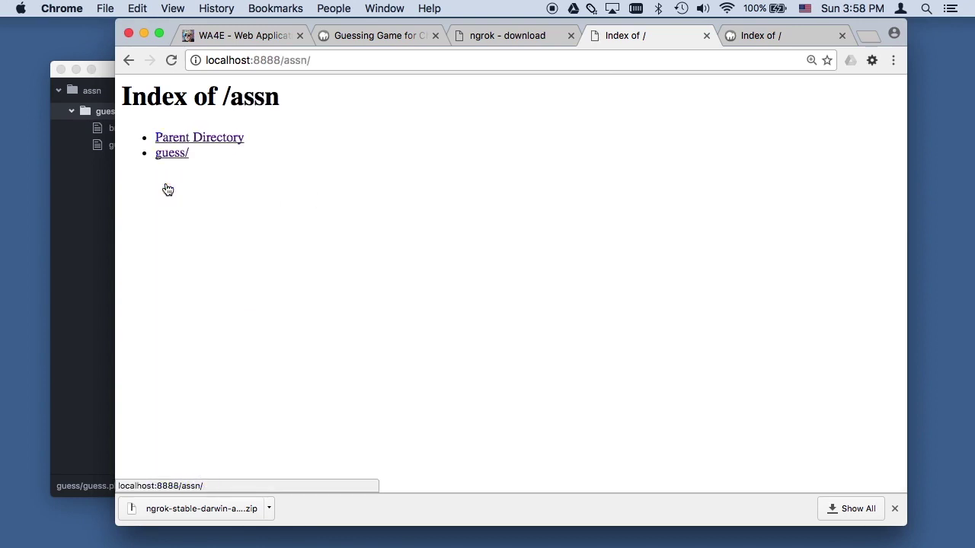
# Step: Browse to the assn/guess folder through the ngrok address, highlight its URL, and open the same folder on localhost:8888
pyautogui.click(783, 35)
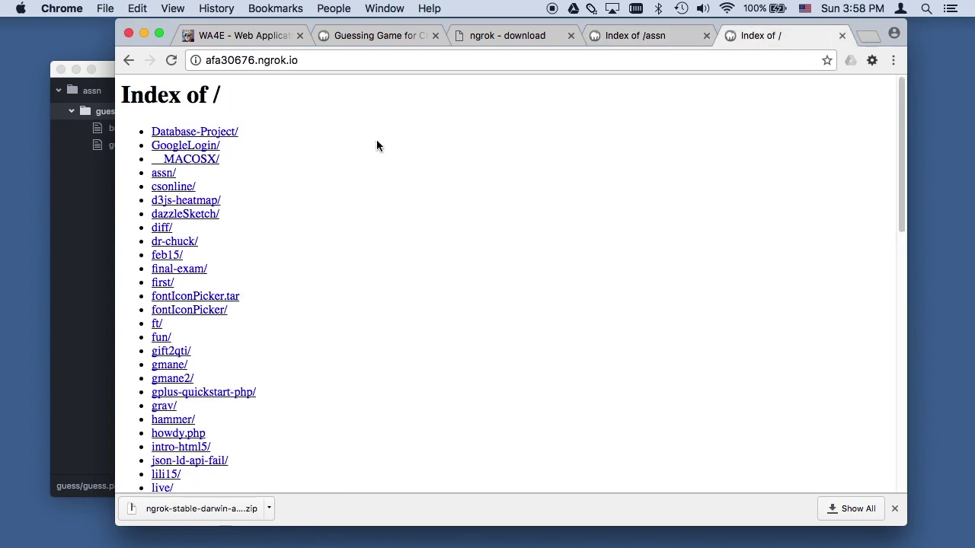
pyautogui.click(162, 175)
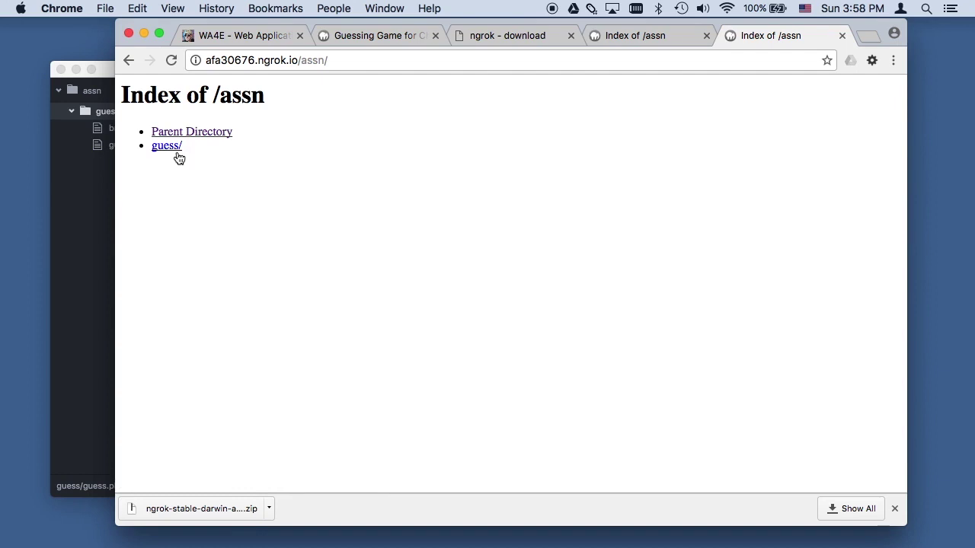
pyautogui.click(166, 145)
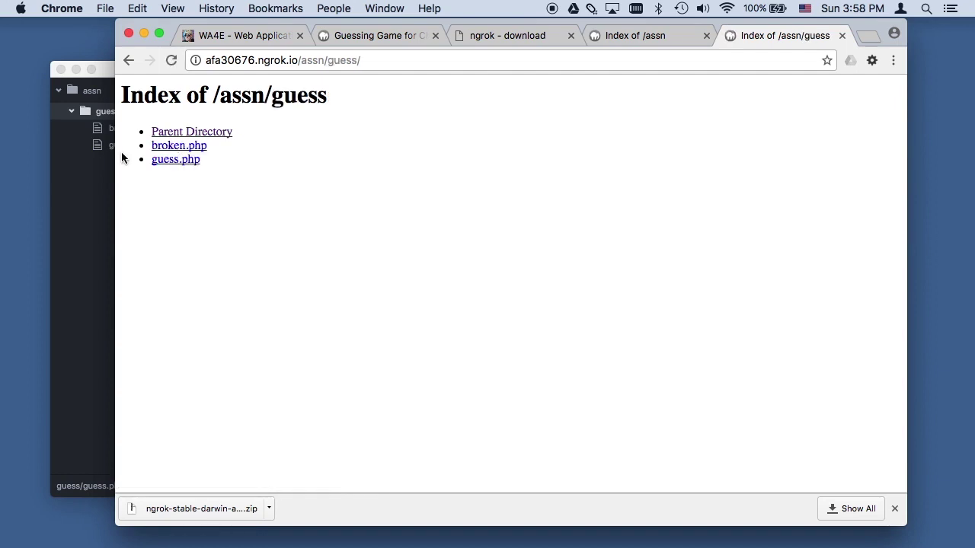
pyautogui.click(205, 62)
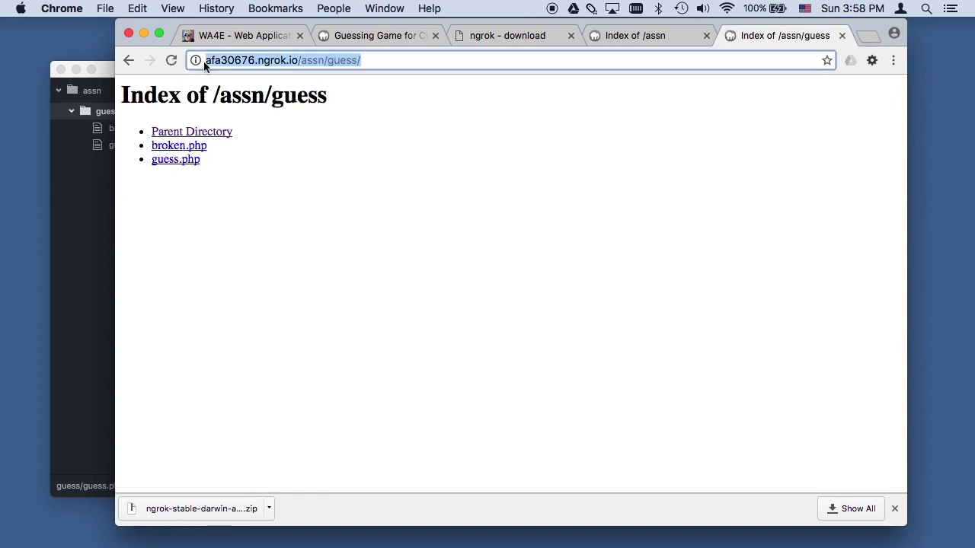
pyautogui.click(375, 61)
pyautogui.tripleClick(240, 61)
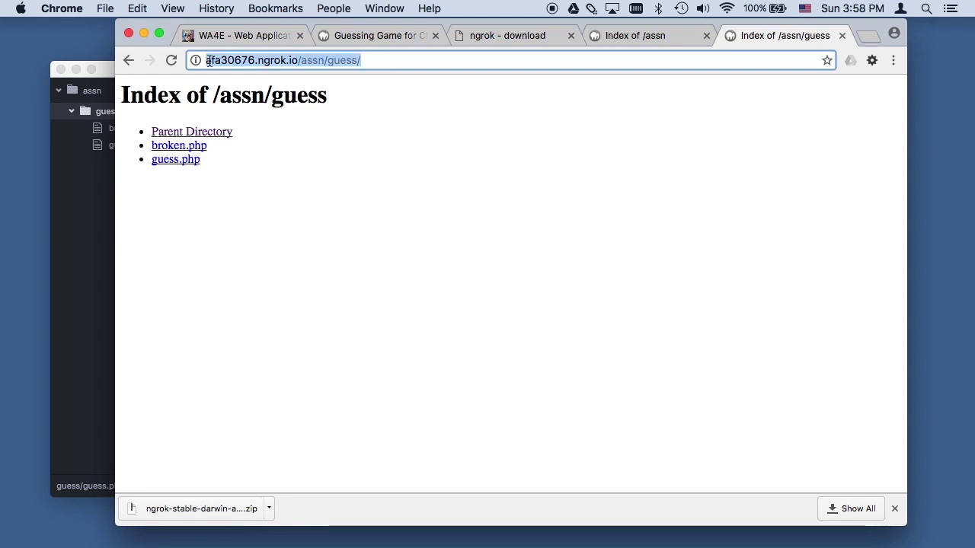
pyautogui.click(664, 34)
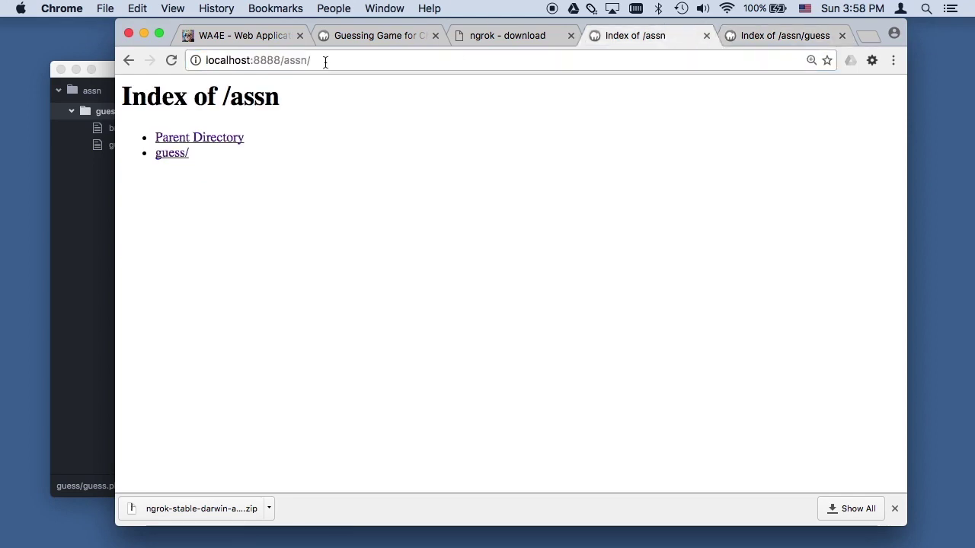
pyautogui.click(160, 151)
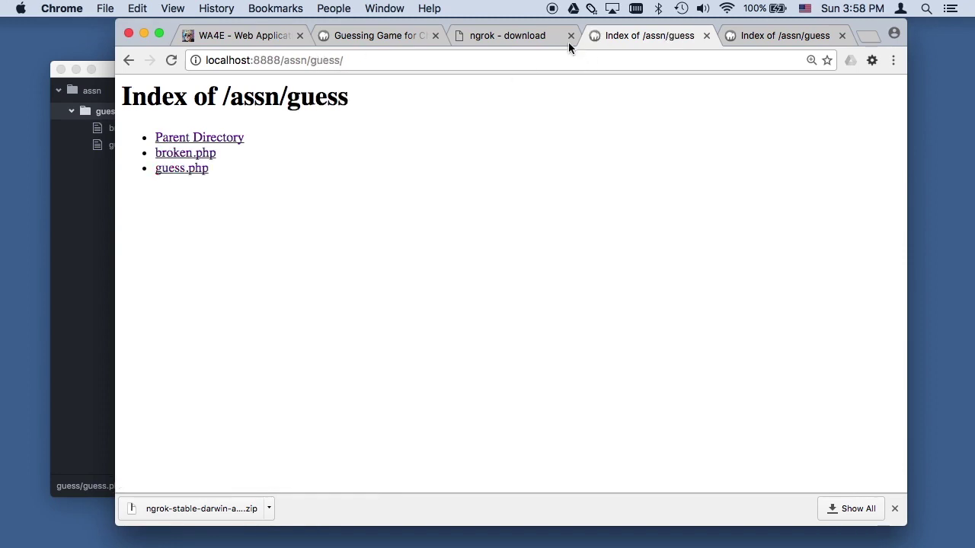
# Step: Open guess.php through the ngrok address, select its full URL, and switch to the tab showing broken.php
pyautogui.click(754, 38)
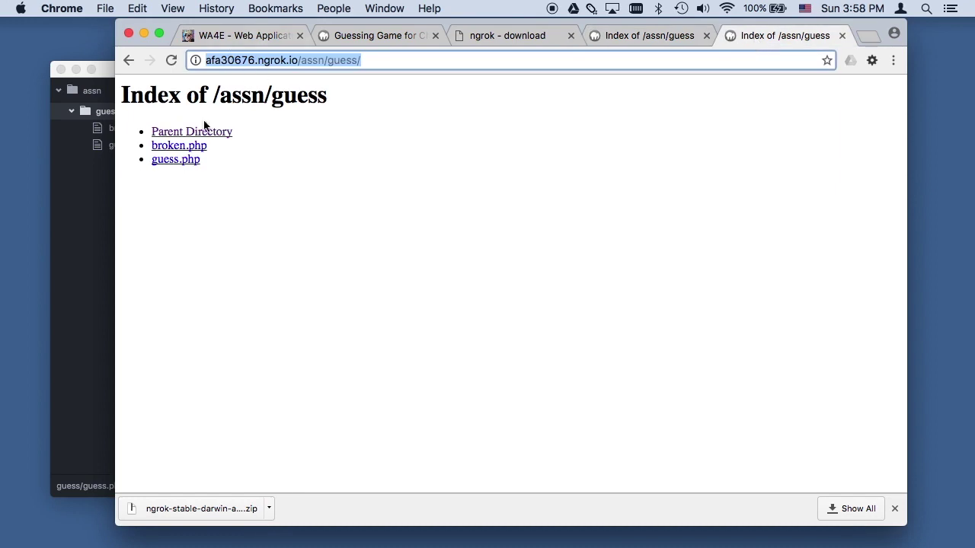
pyautogui.click(180, 158)
pyautogui.moveTo(431, 59); pyautogui.dragTo(218, 52)
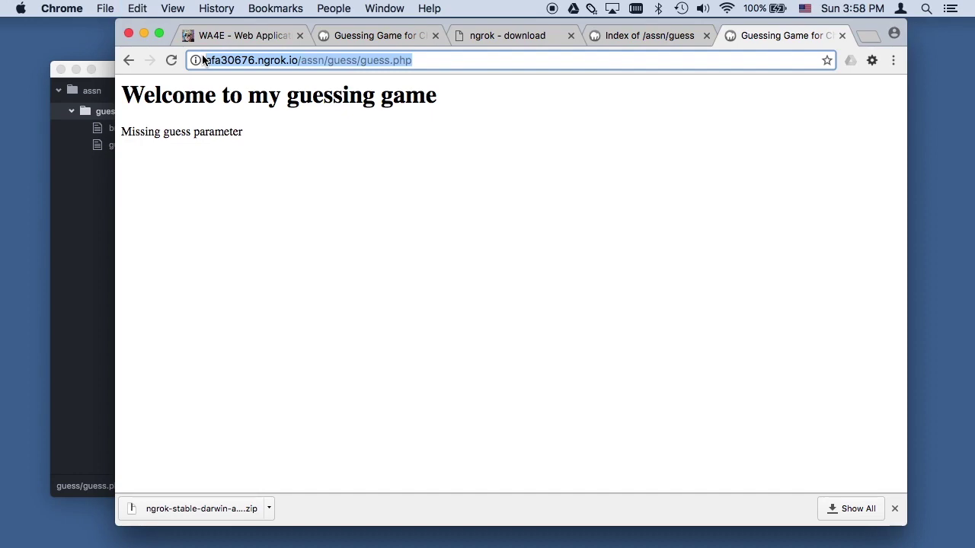
pyautogui.click(353, 35)
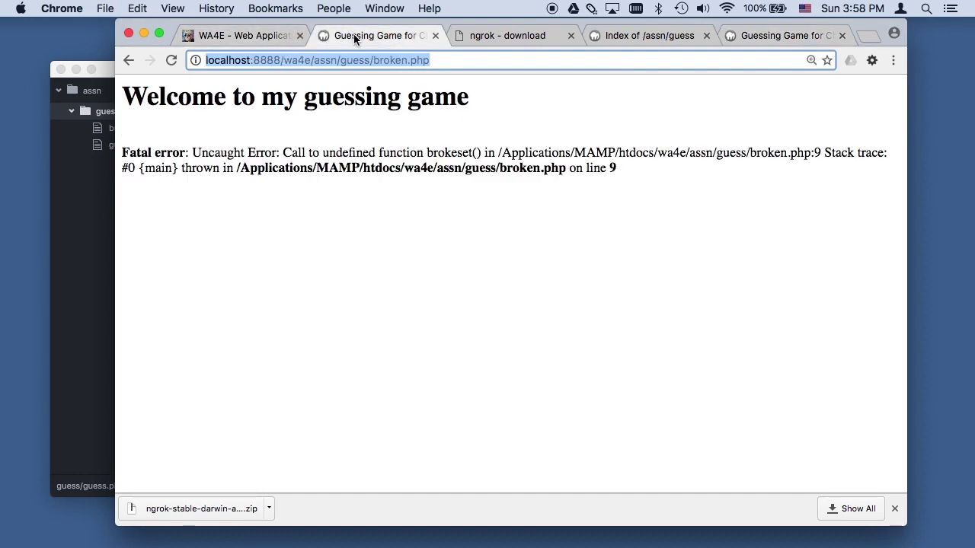
pyautogui.click(464, 36)
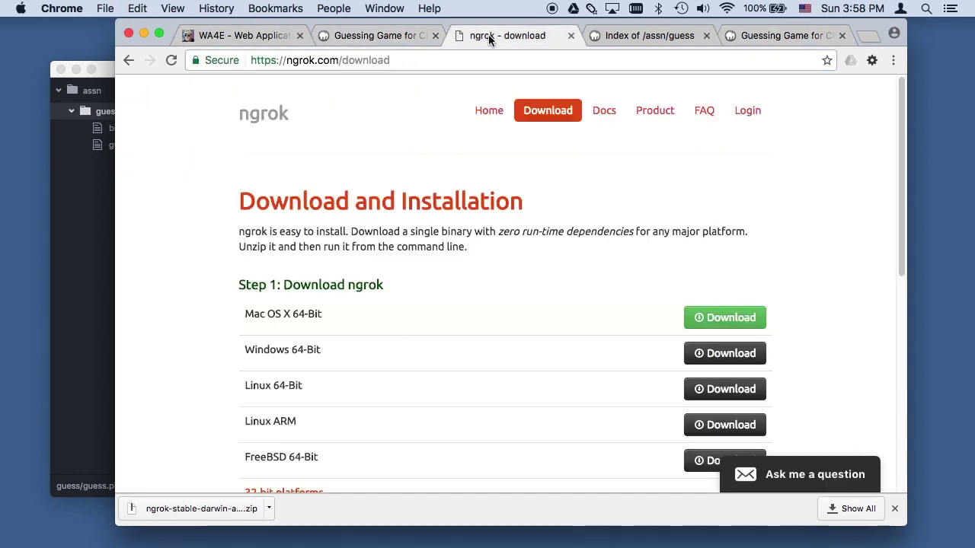
pyautogui.click(227, 38)
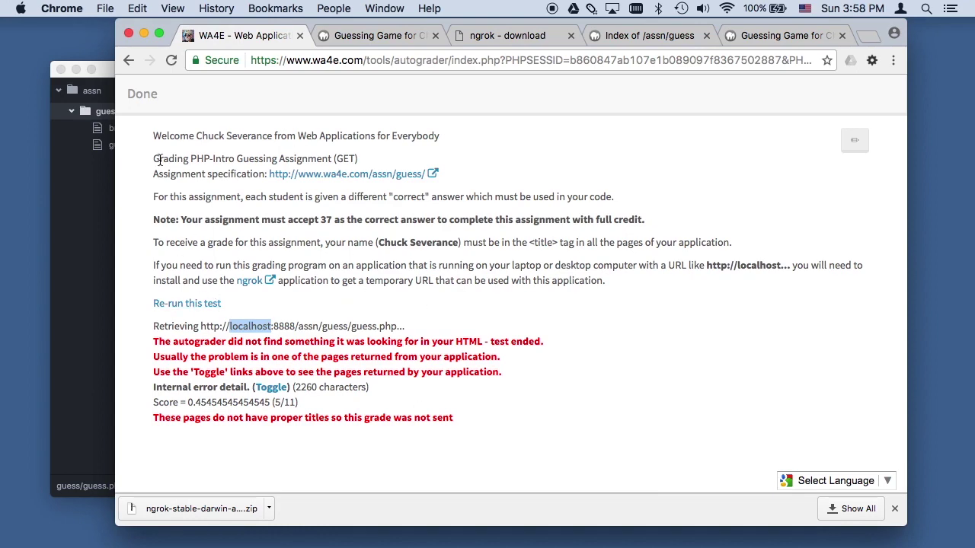
pyautogui.click(143, 93)
pyautogui.scroll(-5, 335, 343)
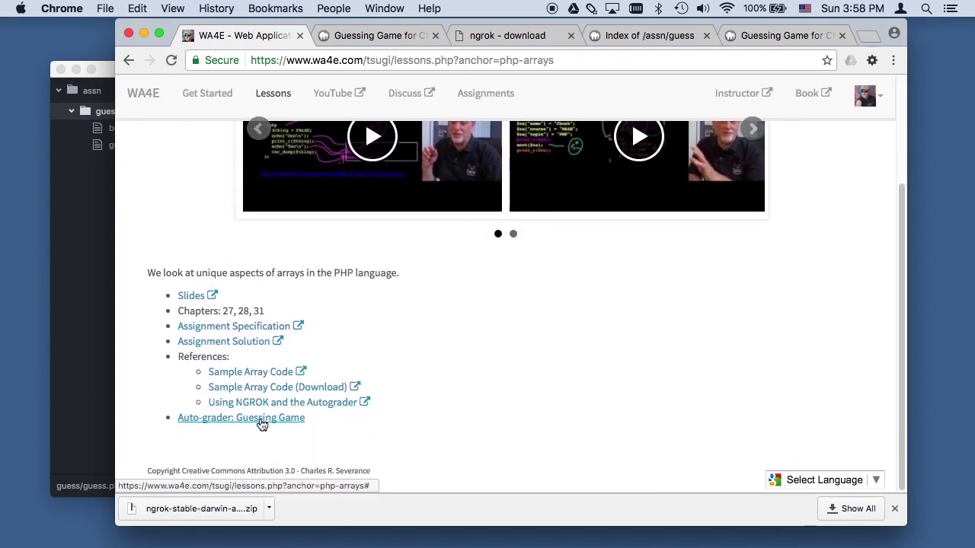
pyautogui.click(272, 425)
pyautogui.moveTo(364, 321); pyautogui.dragTo(157, 312)
pyautogui.write('http://afa10676.ngrok.io/assn/guess/guess.php')
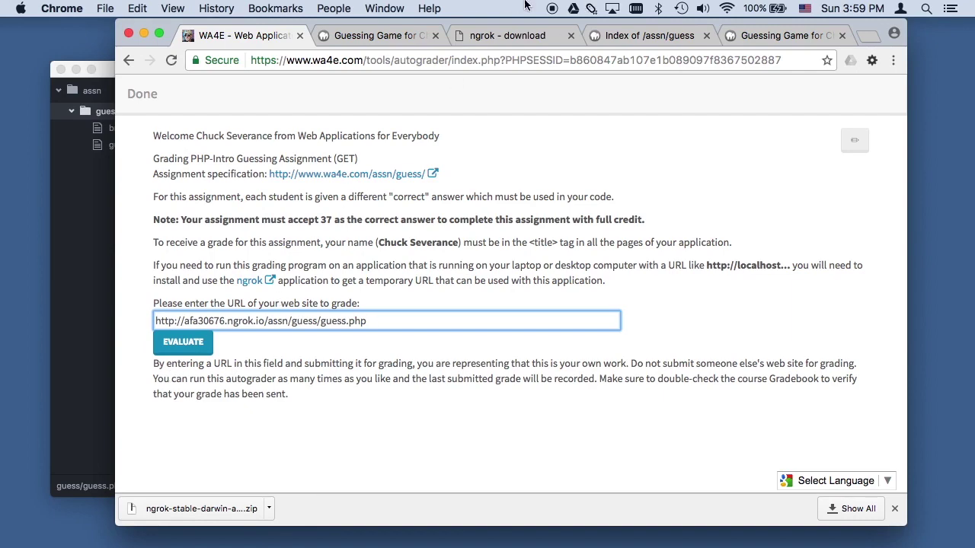
# Step: Open the ngrok home page and view its illustration of tunnelling through a firewall
pyautogui.click(524, 46)
pyautogui.scroll(-10, 476, 197)
pyautogui.scroll(10, 477, 197)
pyautogui.click(271, 118)
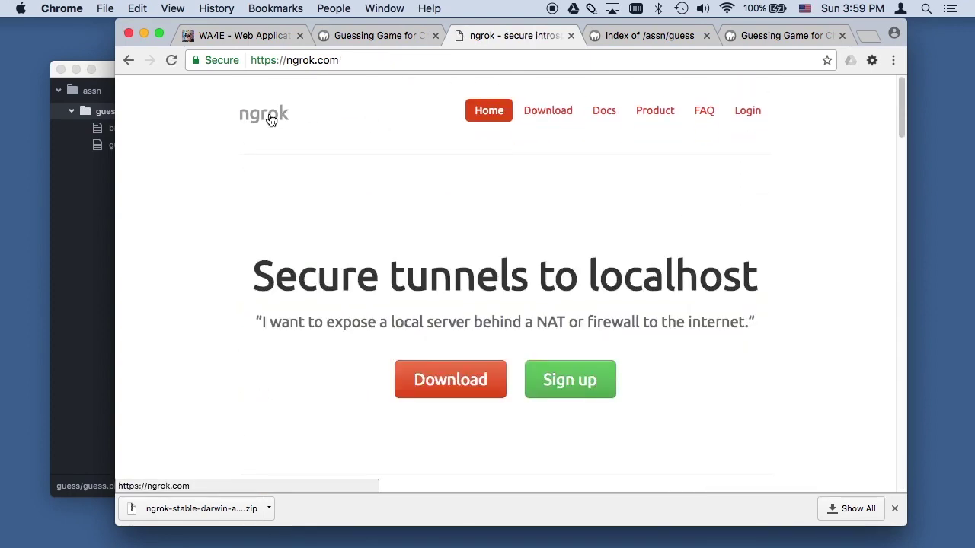
pyautogui.scroll(-10, 437, 267)
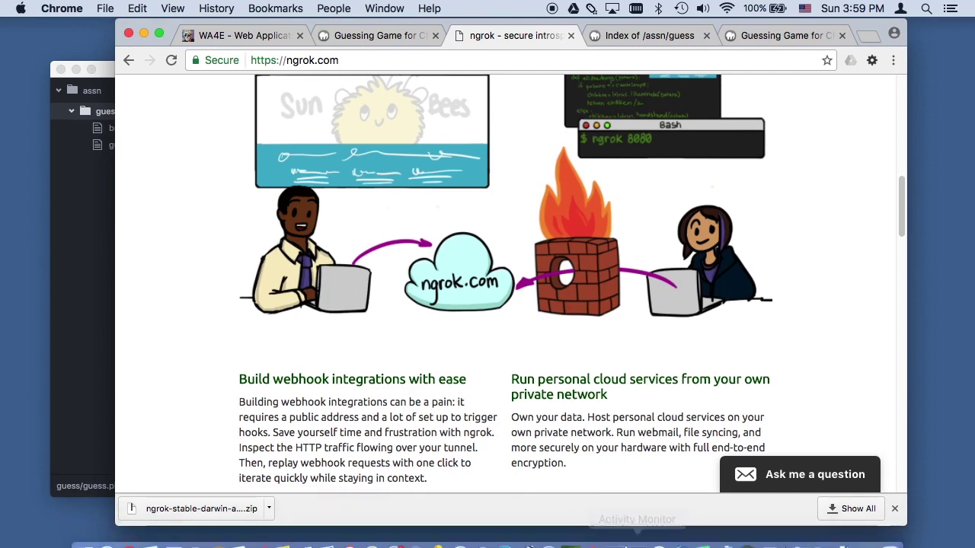
pyautogui.click(618, 536)
pyautogui.moveTo(655, 121); pyautogui.dragTo(752, 155)
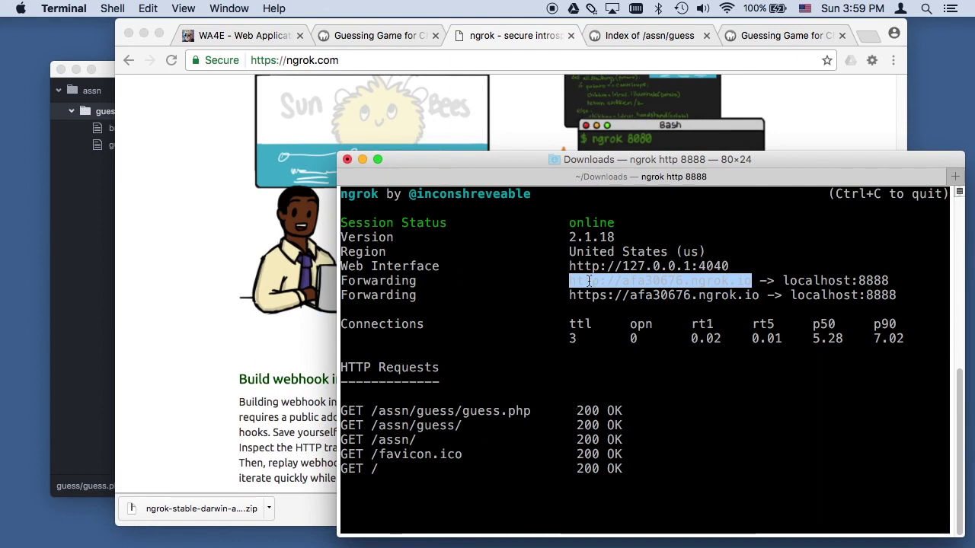
pyautogui.moveTo(570, 265); pyautogui.dragTo(729, 266)
pyautogui.press('super+c')
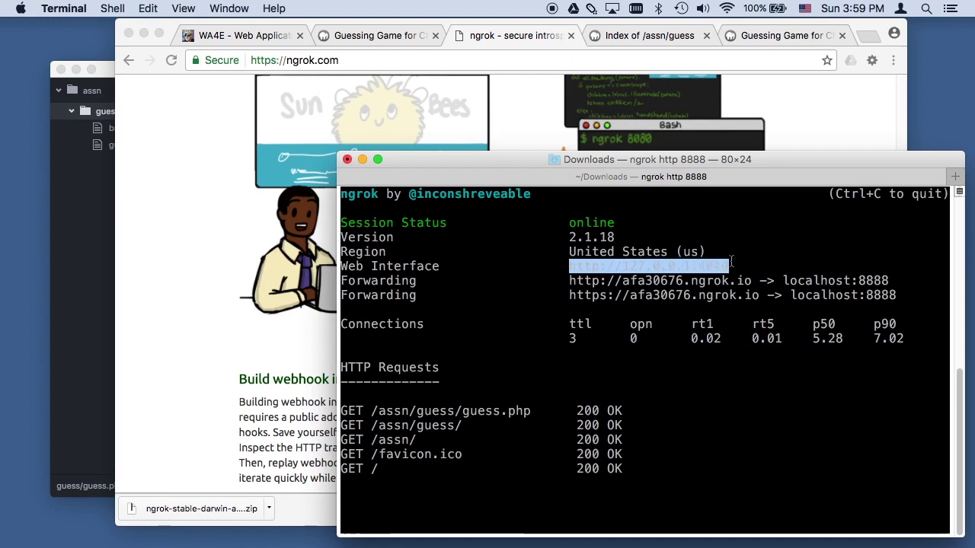
pyautogui.click(867, 35)
pyautogui.press('super+v')
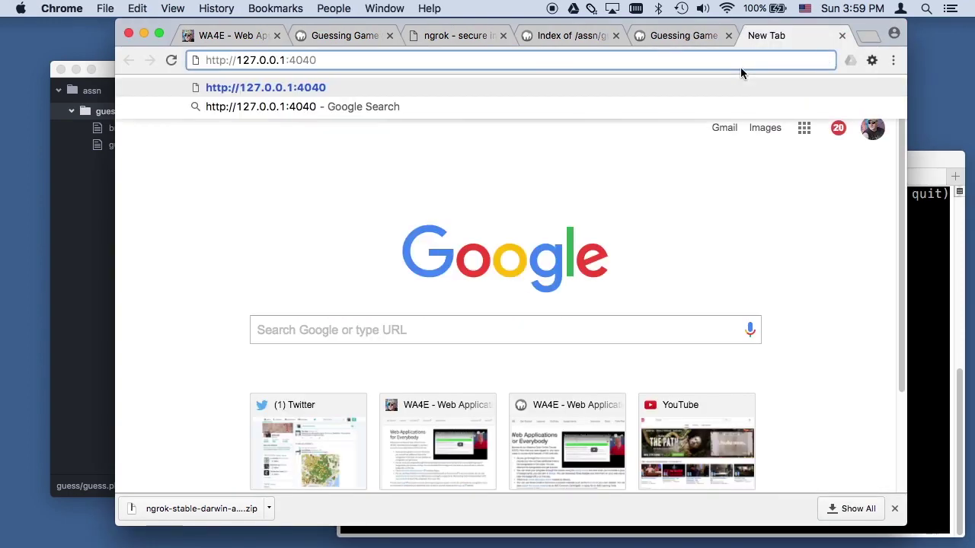
pyautogui.press('Return')
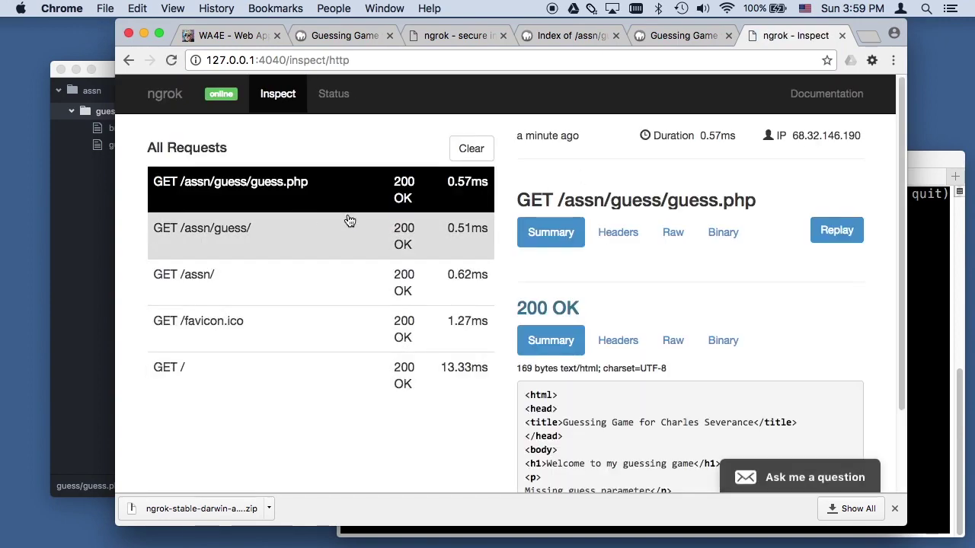
# Step: Inspect the /assn/guess/, /assn/ and /favicon.ico requests in the ngrok inspector, comparing them with the Terminal log and the ngrok tunnel illustration
pyautogui.click(291, 237)
pyautogui.click(246, 270)
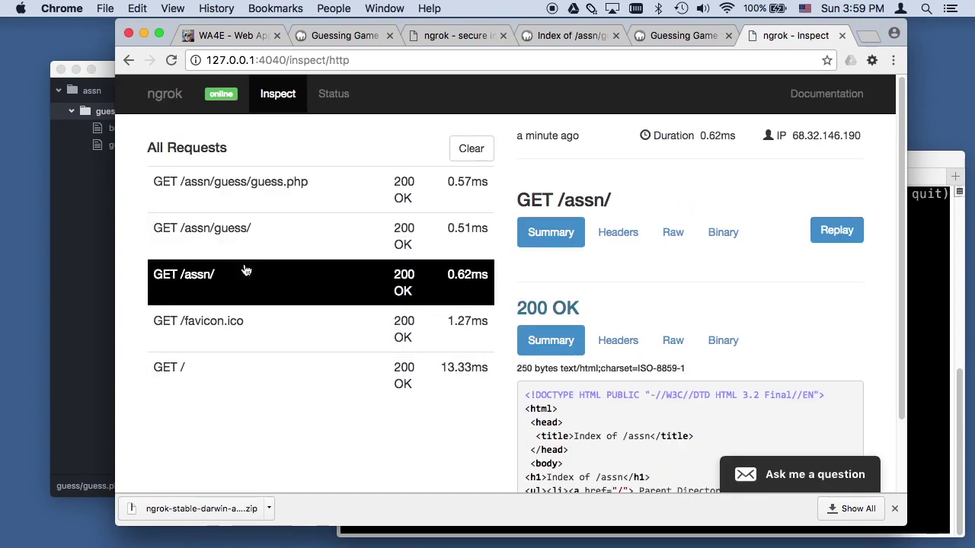
pyautogui.click(224, 320)
pyautogui.press('super+Tab')
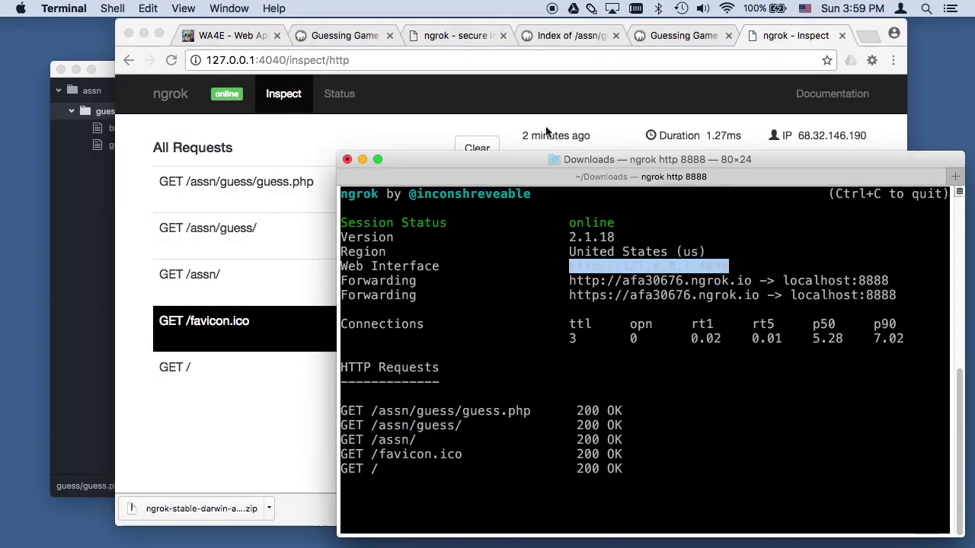
pyautogui.click(534, 147)
pyautogui.click(442, 35)
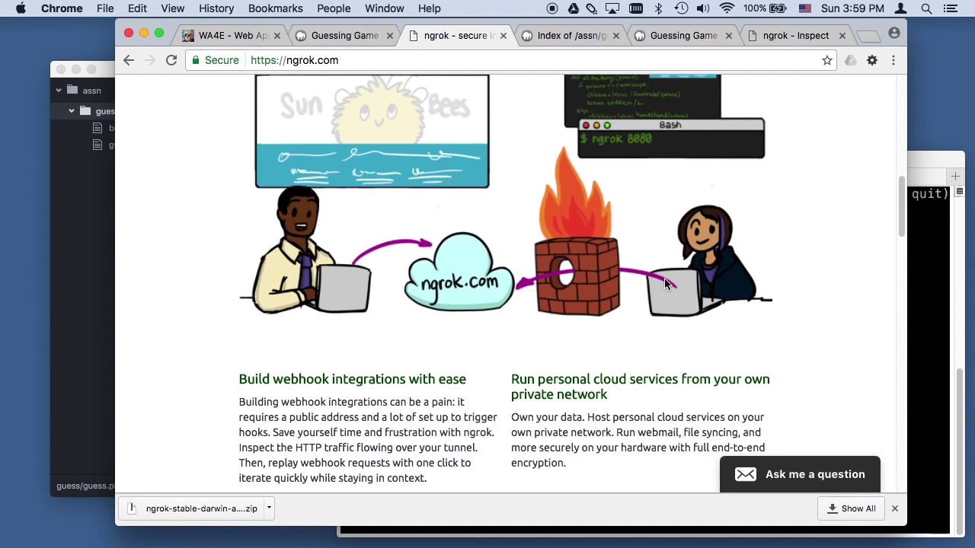
pyautogui.click(790, 35)
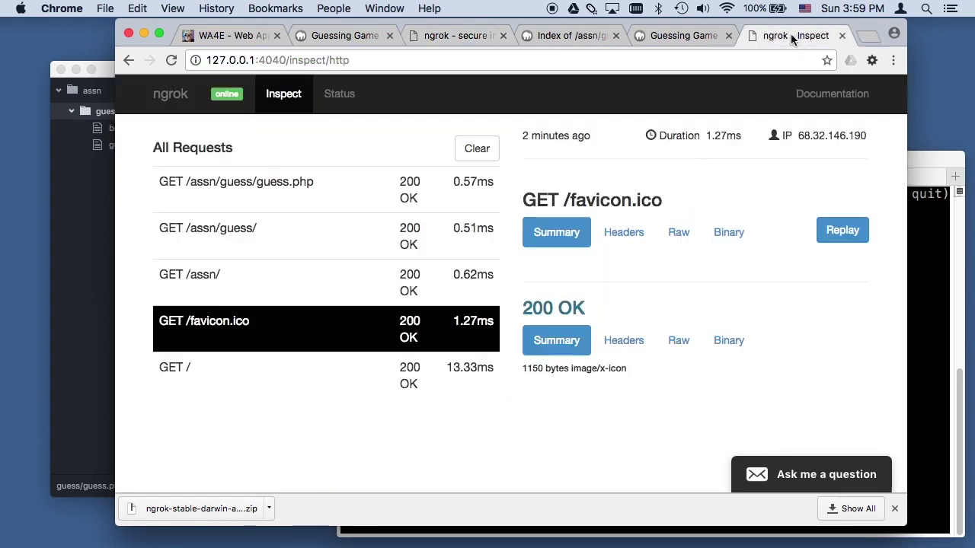
# Step: Resize and reposition the Terminal and Chrome windows so the ngrok request log stays visible beside the browser
pyautogui.click(926, 255)
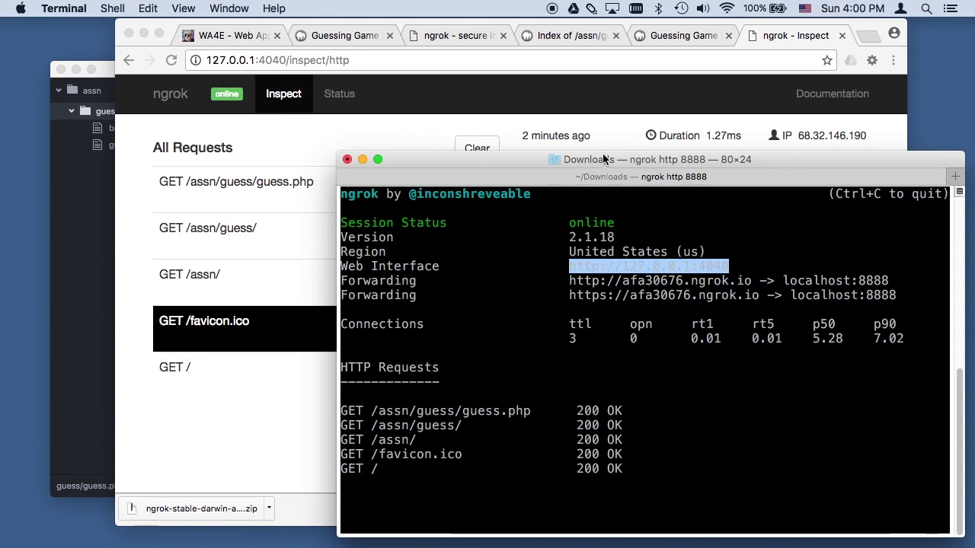
pyautogui.click(847, 23)
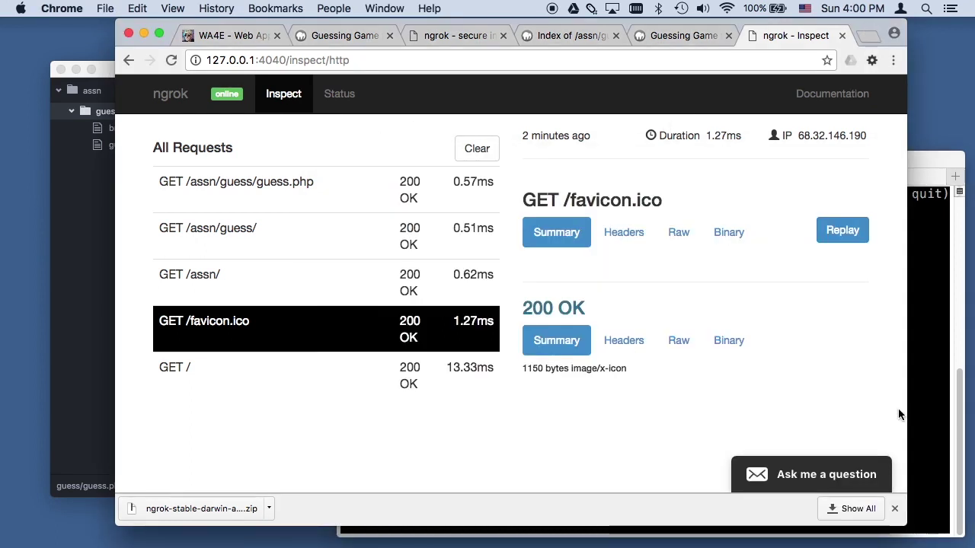
pyautogui.moveTo(907, 412); pyautogui.dragTo(684, 412)
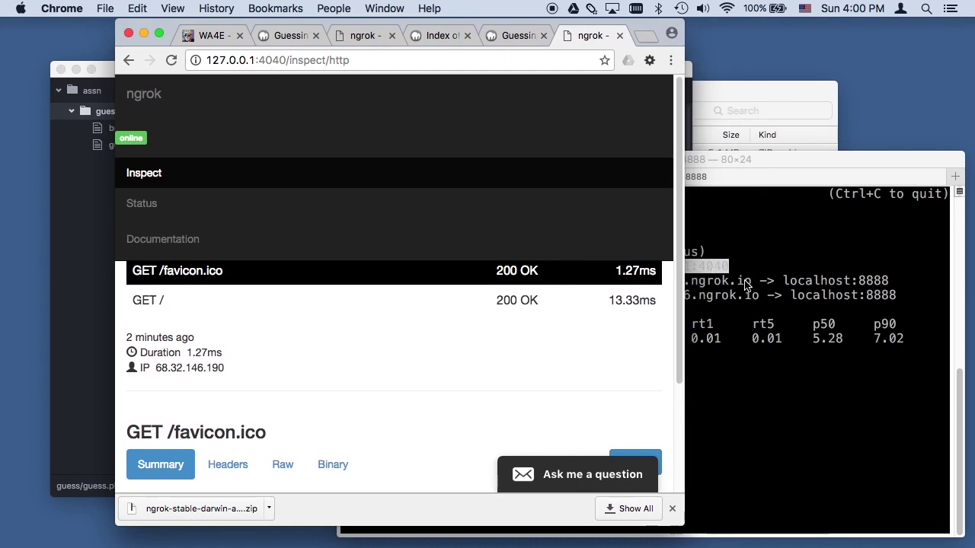
pyautogui.moveTo(766, 167); pyautogui.dragTo(444, 182)
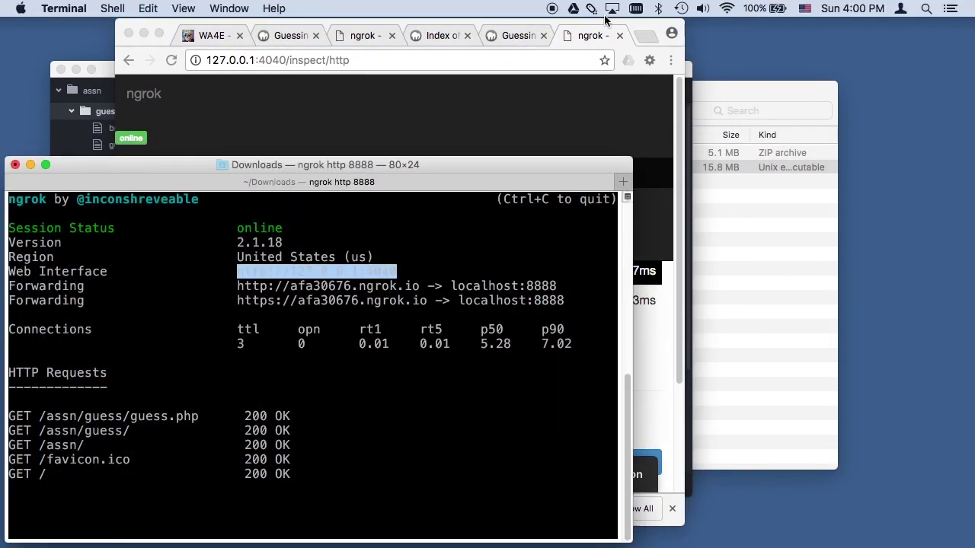
pyautogui.moveTo(647, 26); pyautogui.dragTo(918, 29)
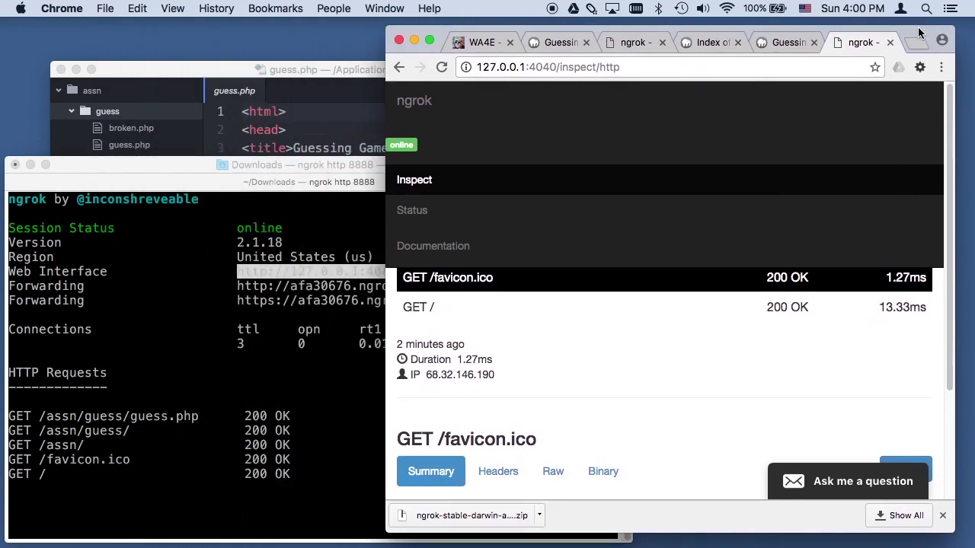
pyautogui.moveTo(383, 38); pyautogui.dragTo(301, 36)
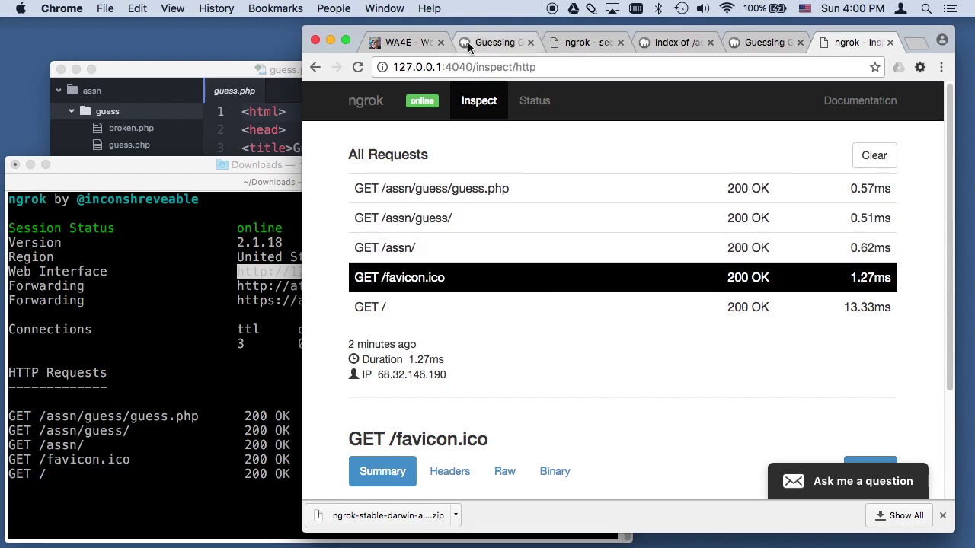
# Step: Highlight the auto-grader's note about the required answer 37, evaluate the entered ngrok URL, and look through the grading output
pyautogui.click(411, 42)
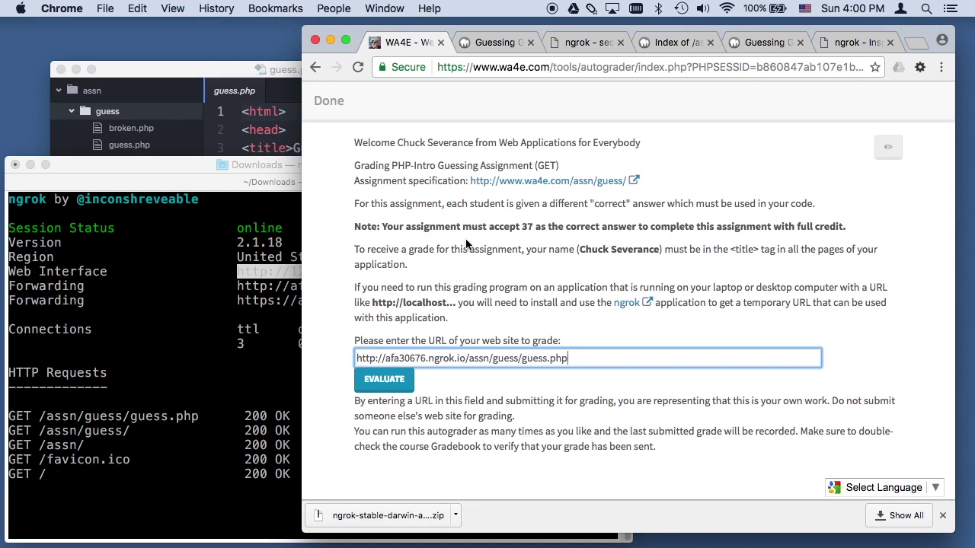
pyautogui.moveTo(355, 226); pyautogui.dragTo(871, 226)
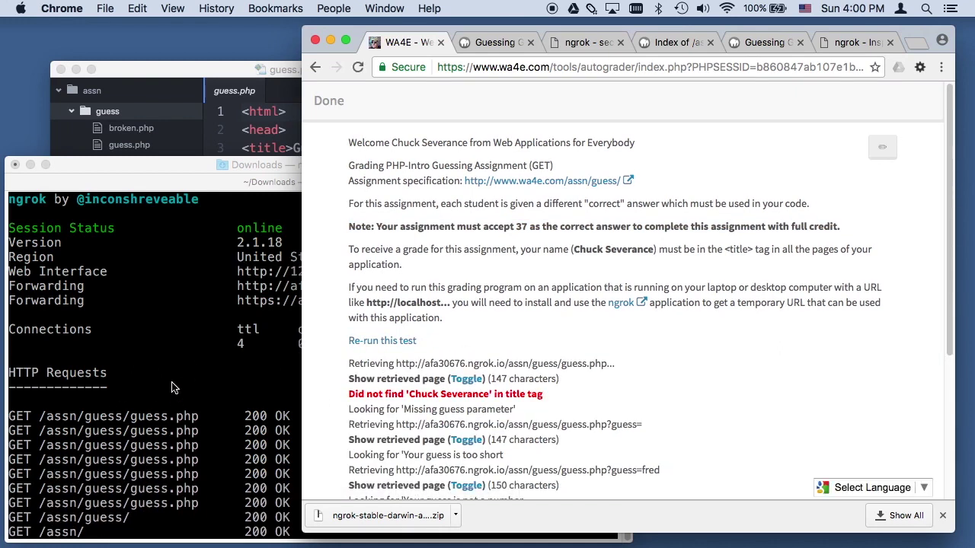
pyautogui.scroll(-1, 548, 415)
pyautogui.scroll(-5, 549, 416)
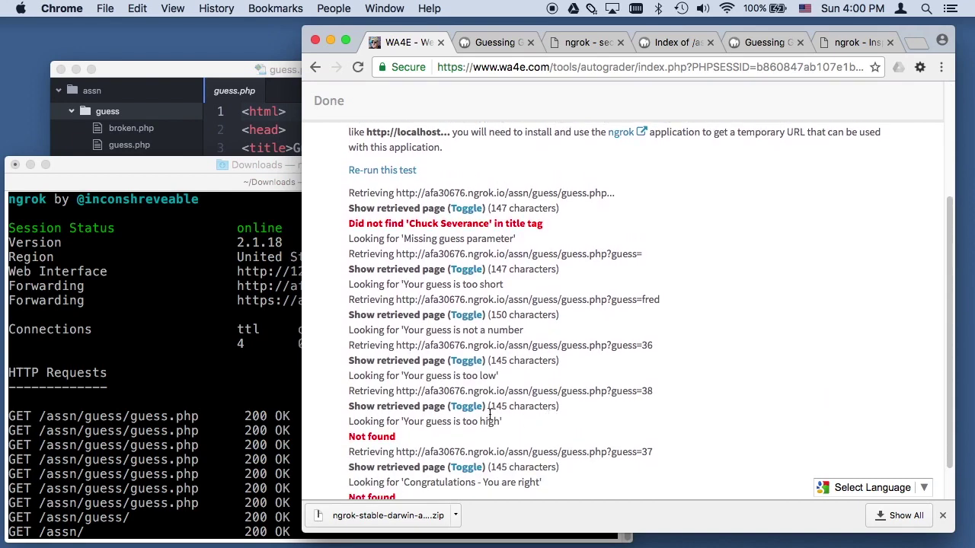
# Step: Check the name in the title of the page retrieved by the first guess.php request in the grading output
pyautogui.click(468, 208)
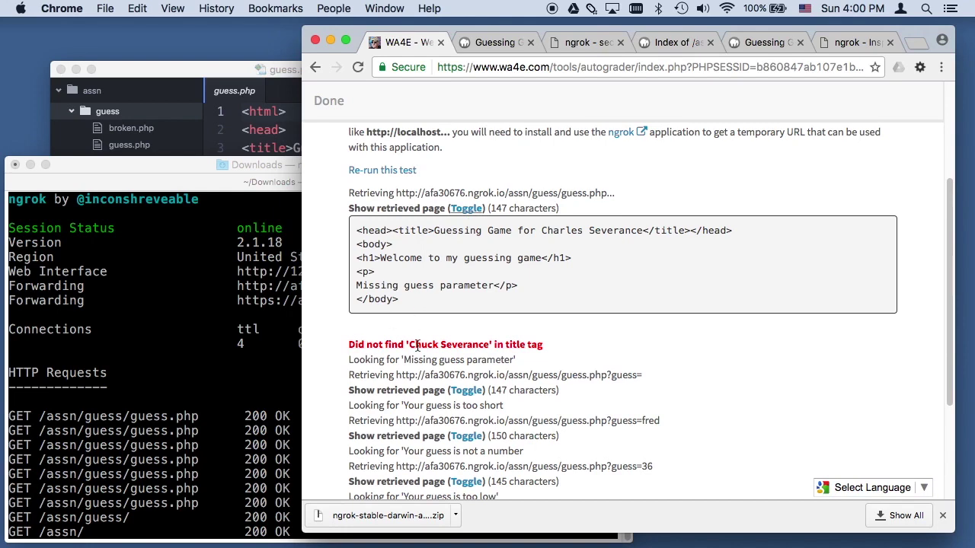
pyautogui.moveTo(542, 230); pyautogui.dragTo(646, 230)
pyautogui.click(477, 212)
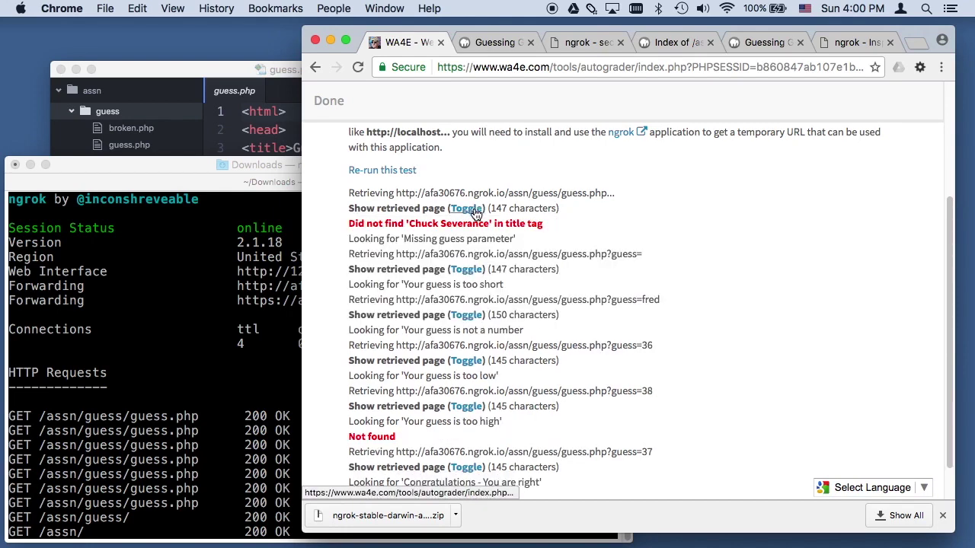
# Step: Check the guess message in the page retrieved for the guess=38 request in the grading output
pyautogui.scroll(-2, 383, 384)
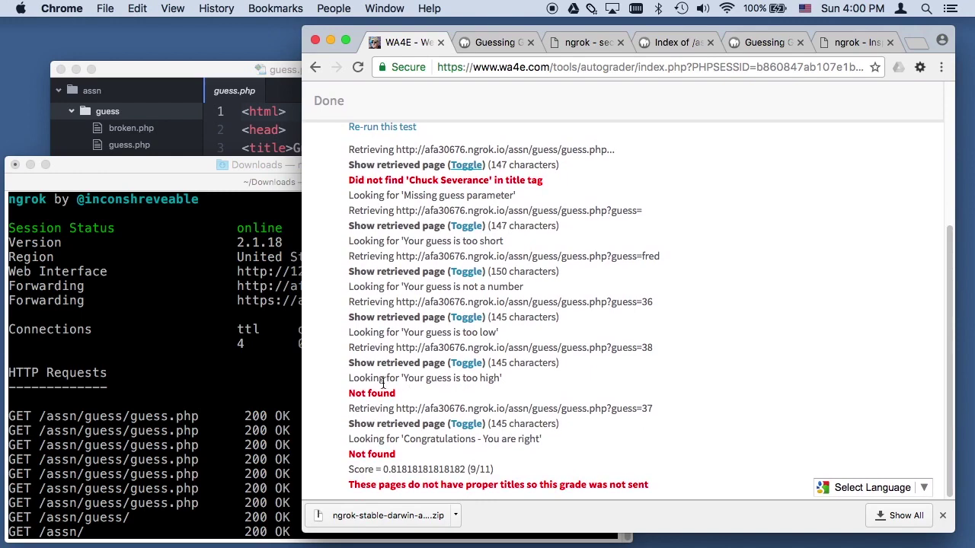
pyautogui.click(466, 364)
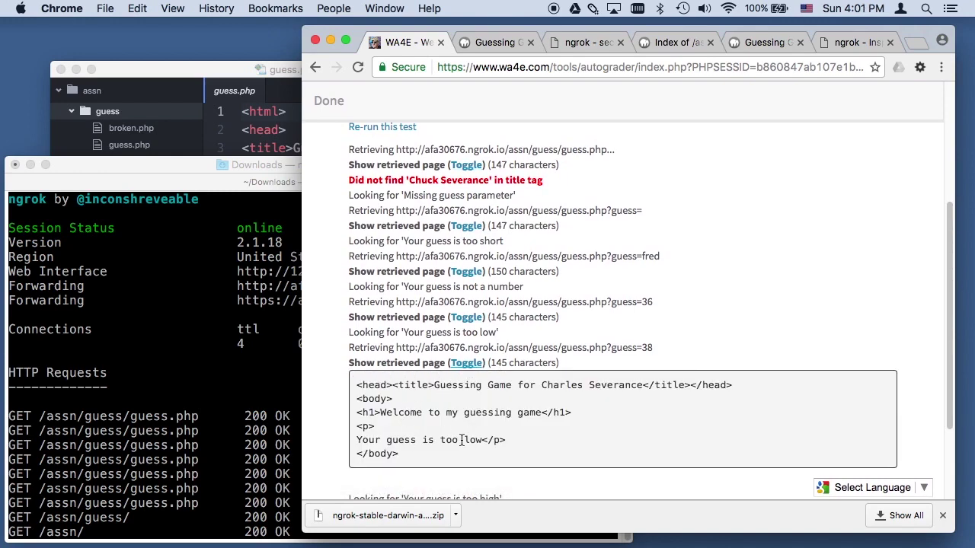
pyautogui.scroll(-3, 466, 440)
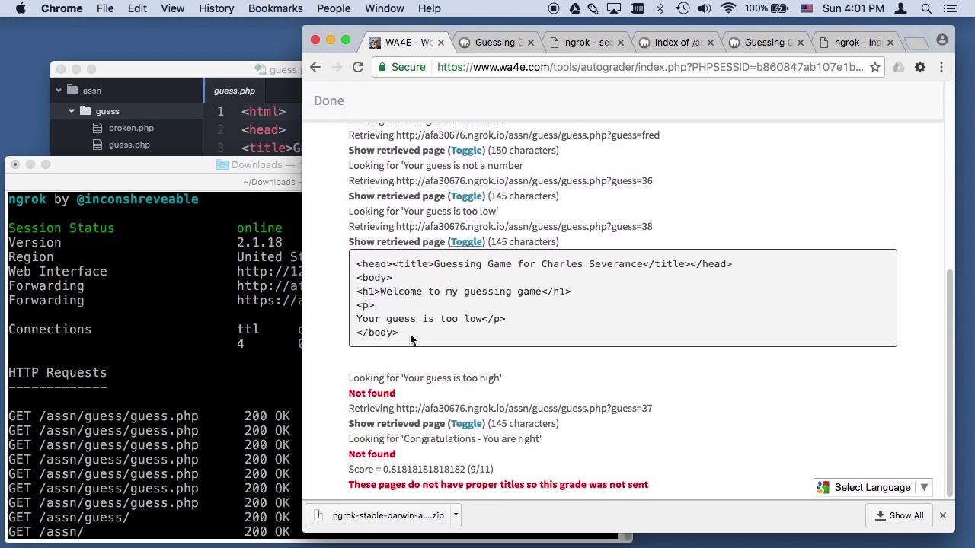
pyautogui.click(477, 245)
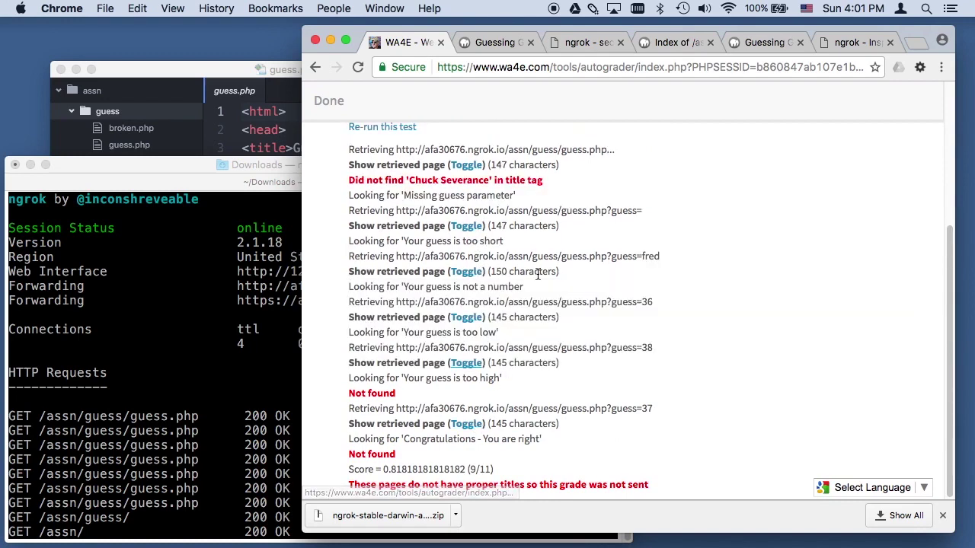
# Step: In Atom, change the compared number to 37 in both the too-low and too-high conditions of guess.php, save, and return to the auto-grader
pyautogui.scroll(5, 592, 233)
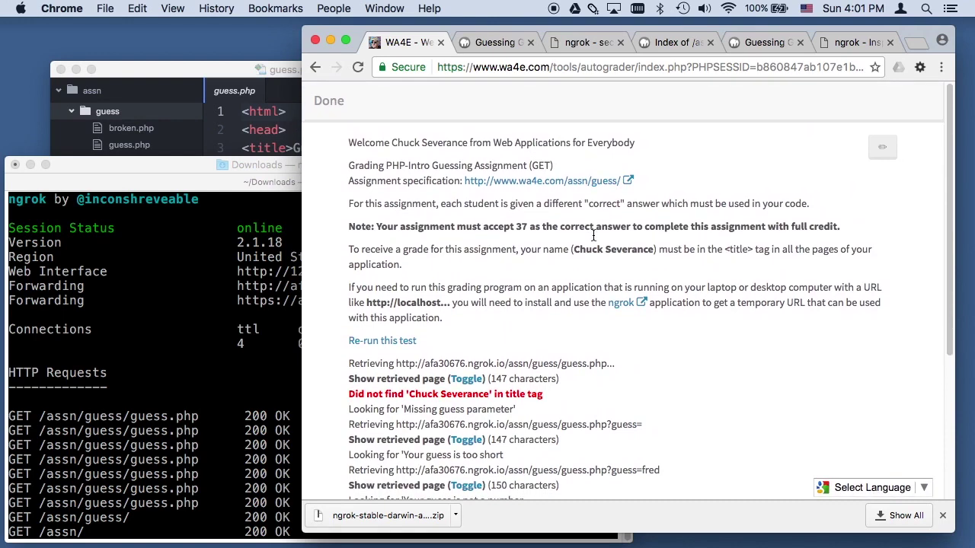
pyautogui.click(154, 71)
pyautogui.click(145, 146)
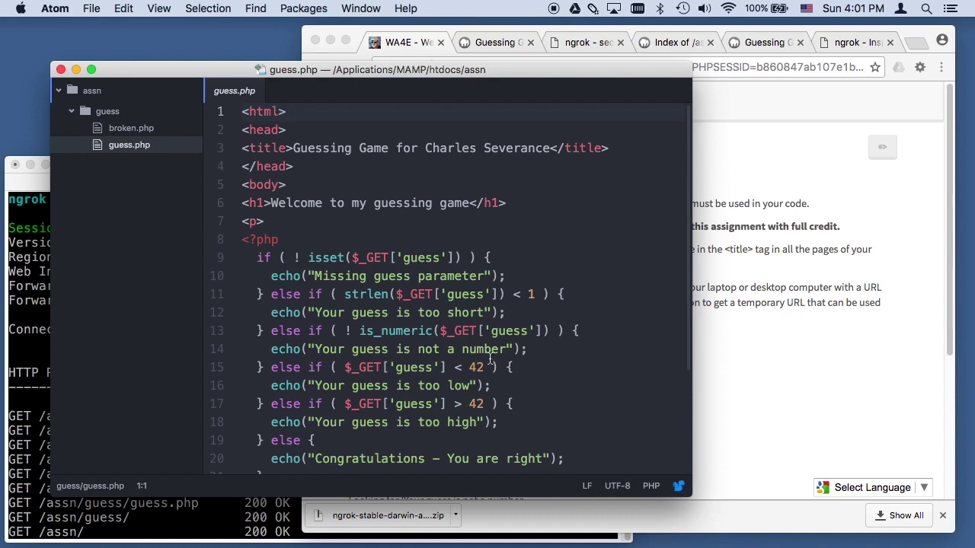
pyautogui.doubleClick(477, 367)
pyautogui.click(929, 309)
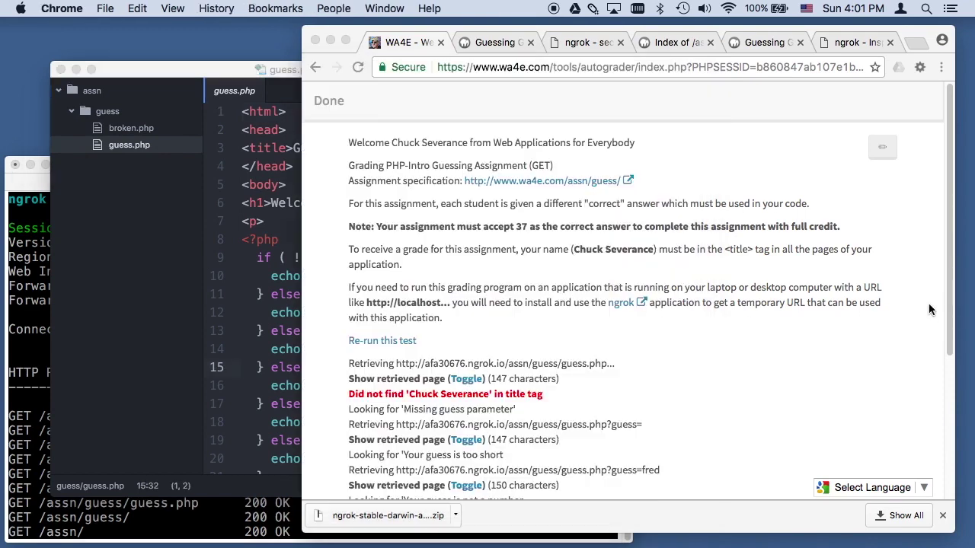
pyautogui.click(192, 392)
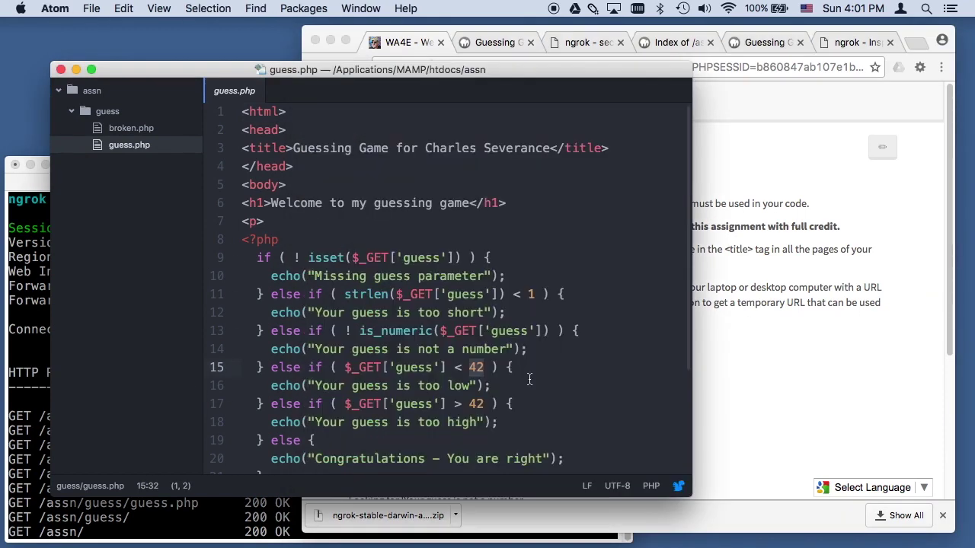
pyautogui.write('37')
pyautogui.moveTo(467, 403); pyautogui.dragTo(484, 401)
pyautogui.write('37')
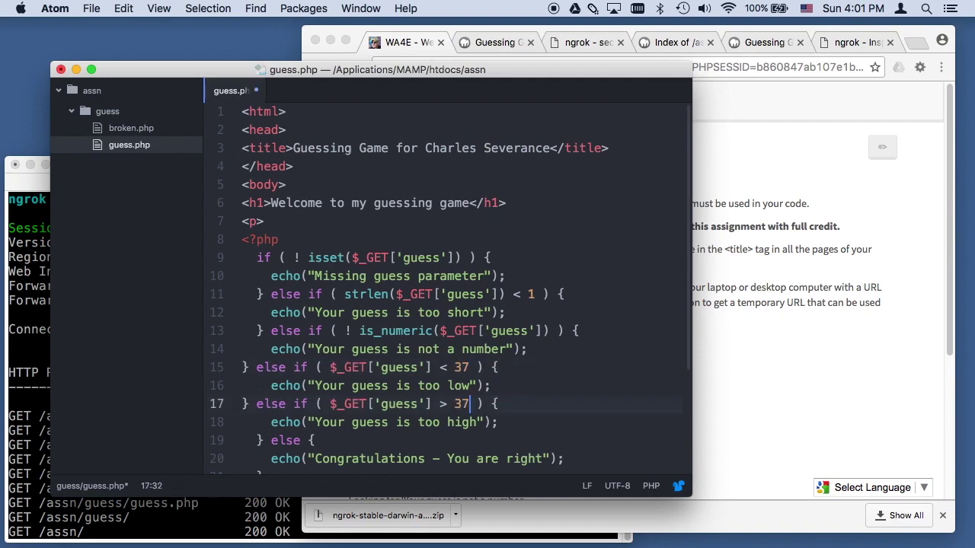
pyautogui.press('super+s')
pyautogui.click(772, 383)
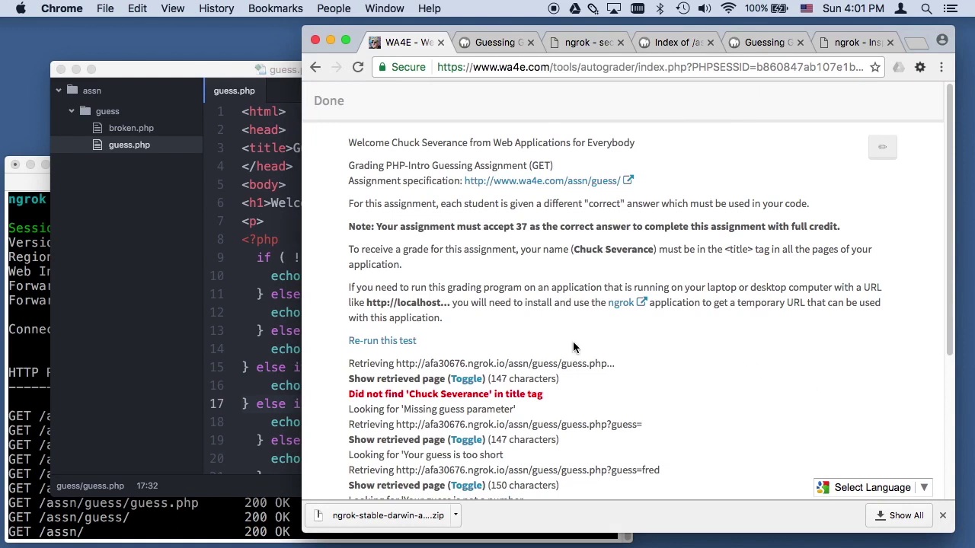
# Step: Re-run the grading test, and in Atom put the student's full name in the page title of guess.php and save
pyautogui.click(396, 343)
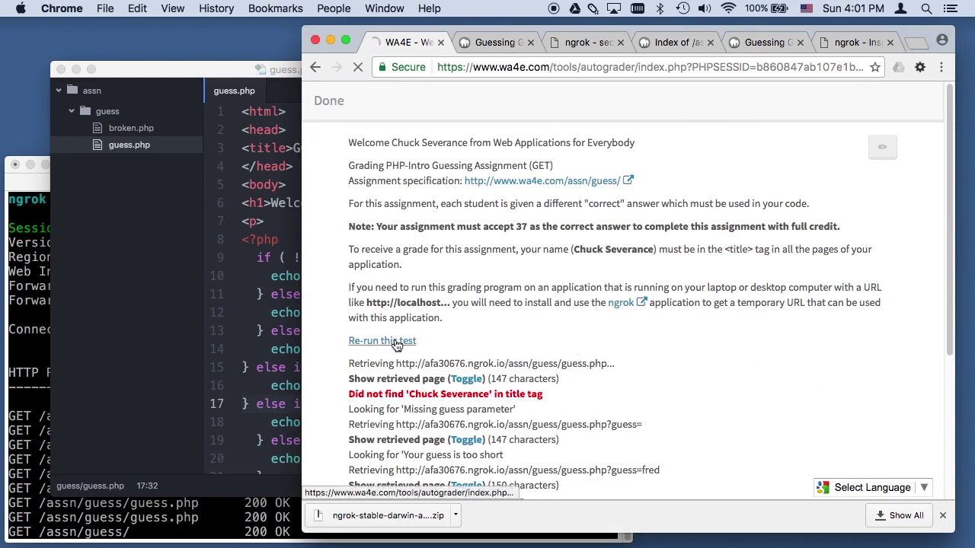
pyautogui.scroll(-5, 741, 377)
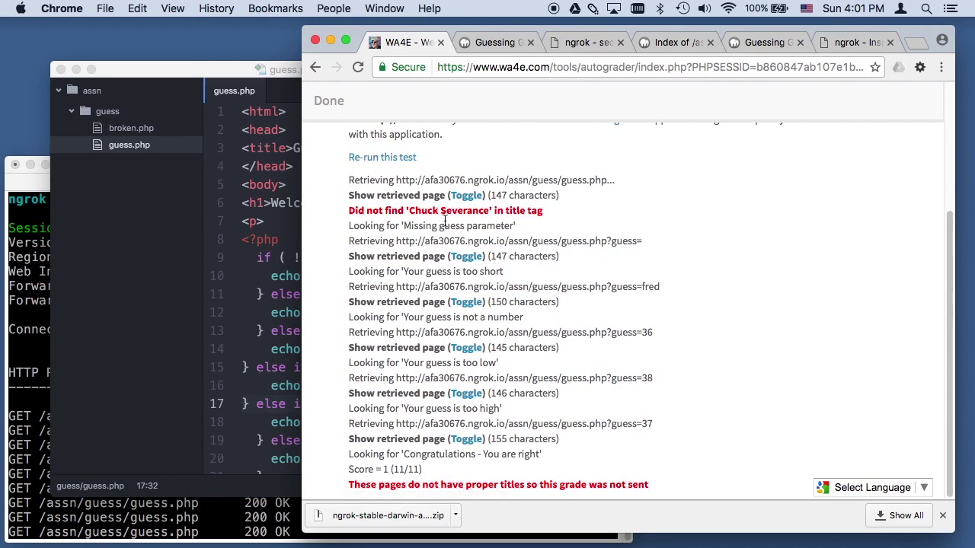
pyautogui.click(254, 262)
pyautogui.doubleClick(451, 148)
pyautogui.write('Chuck Severance</title>')
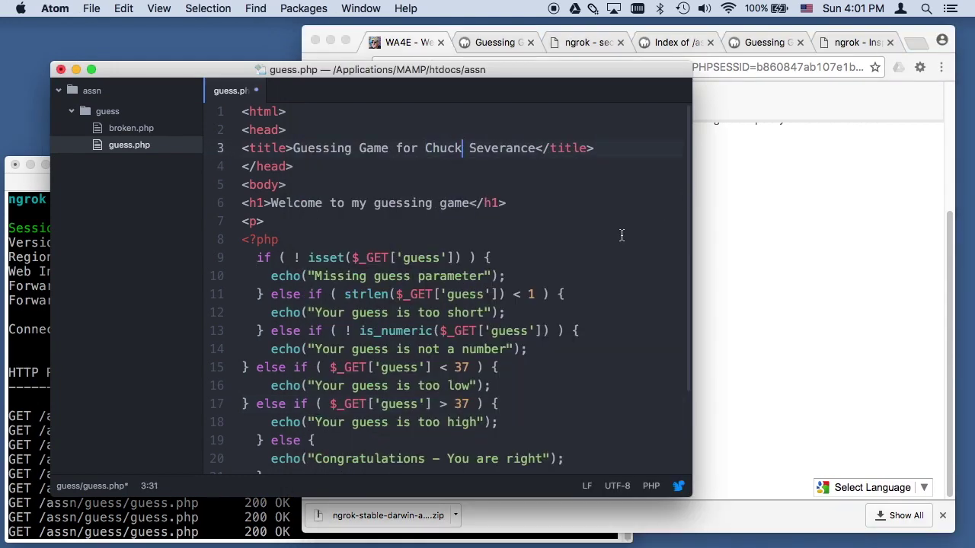
pyautogui.click(826, 263)
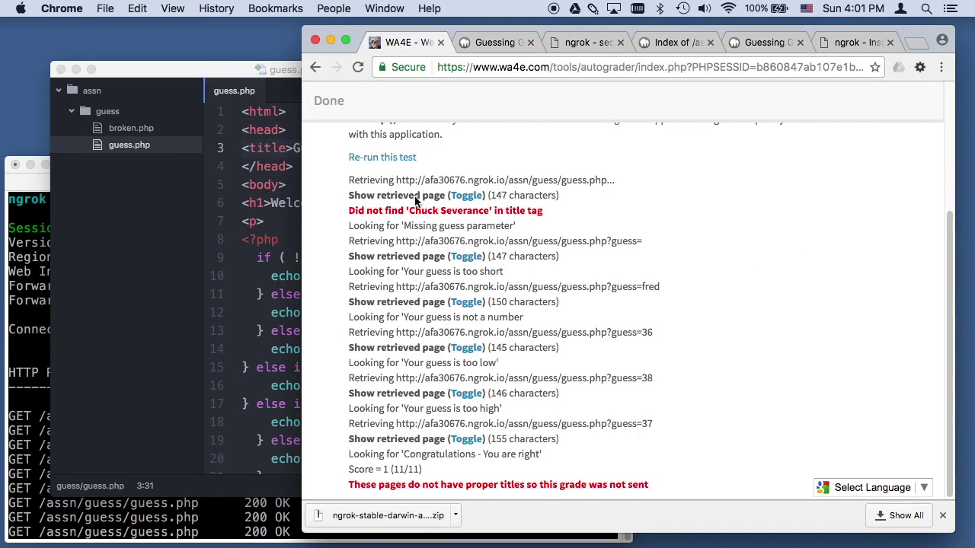
# Step: Re-run the grading test and look through the output down to the score and grade
pyautogui.click(377, 161)
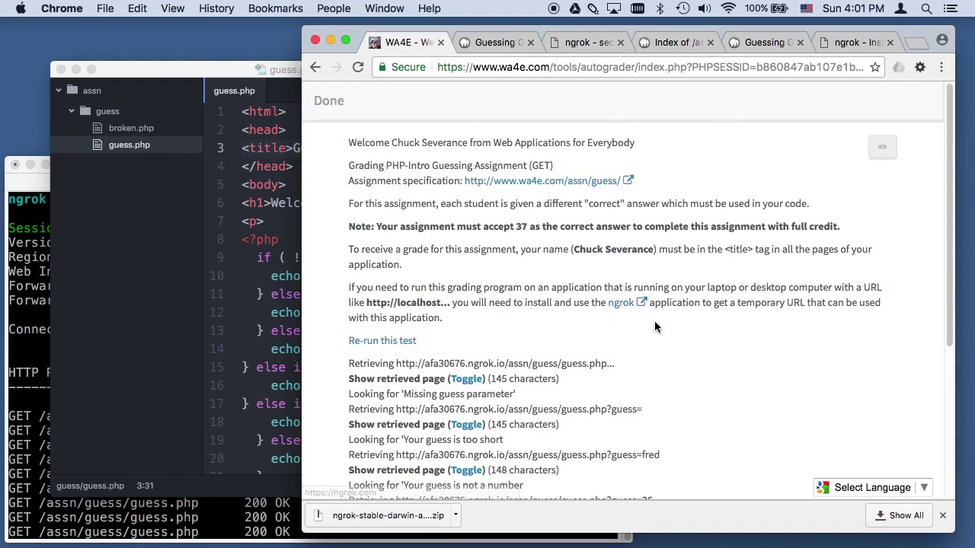
pyautogui.scroll(-5, 653, 420)
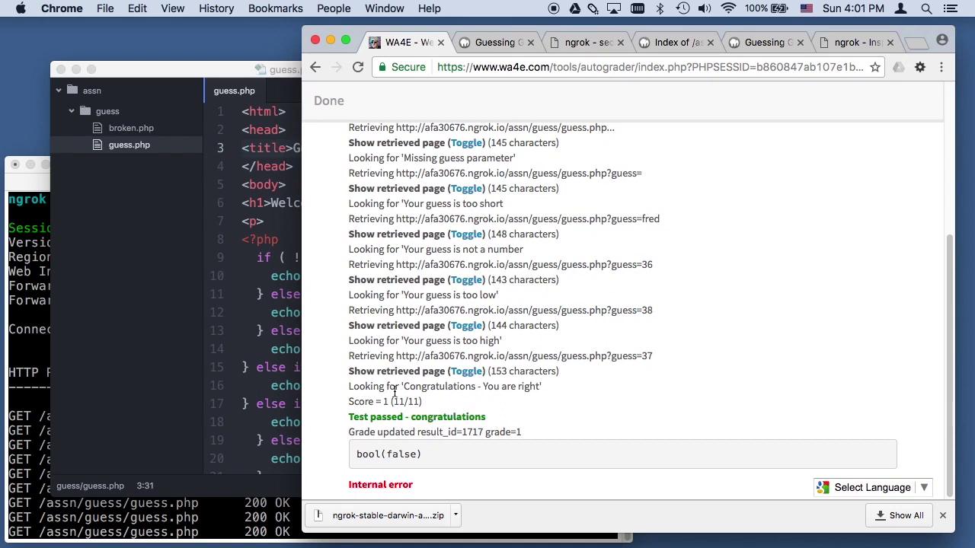
pyautogui.scroll(5, 394, 391)
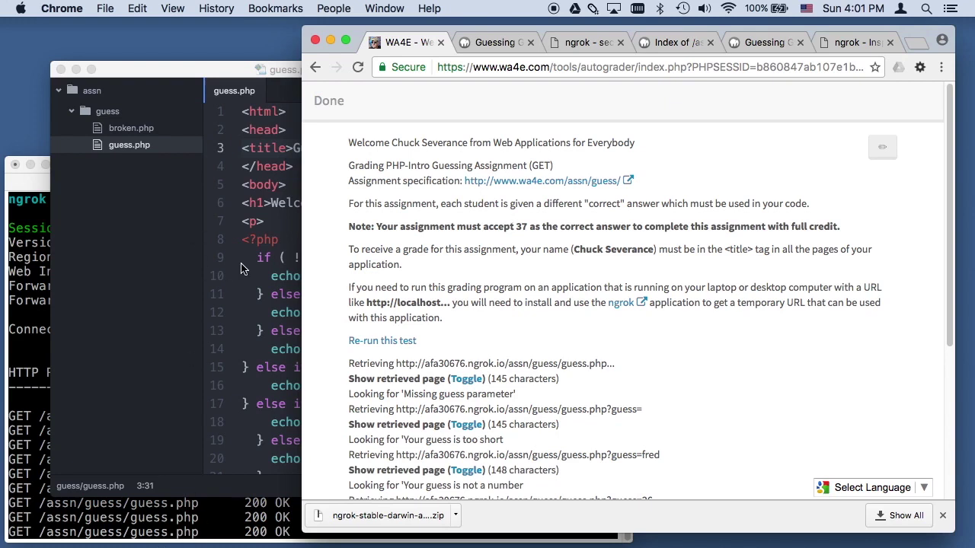
# Step: In Terminal, highlight the subdomain of the HTTP forwarding address and stop the running ngrok tunnel
pyautogui.click(31, 249)
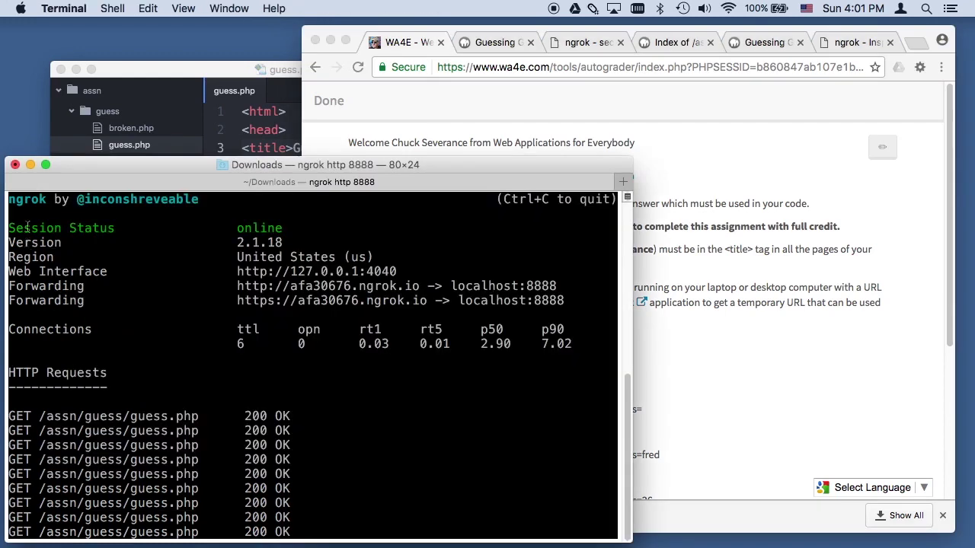
pyautogui.moveTo(290, 286); pyautogui.dragTo(354, 286)
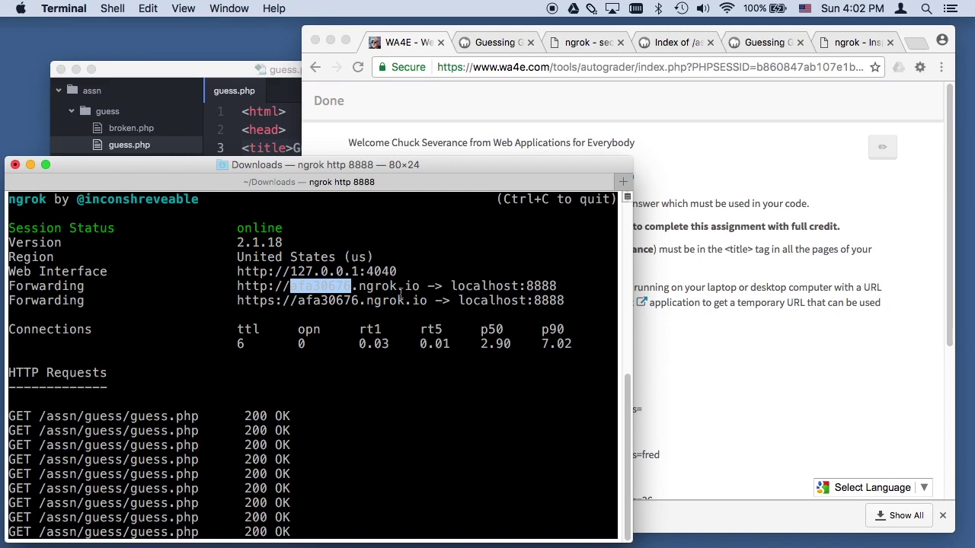
pyautogui.hotkey('ctrl', 'c')
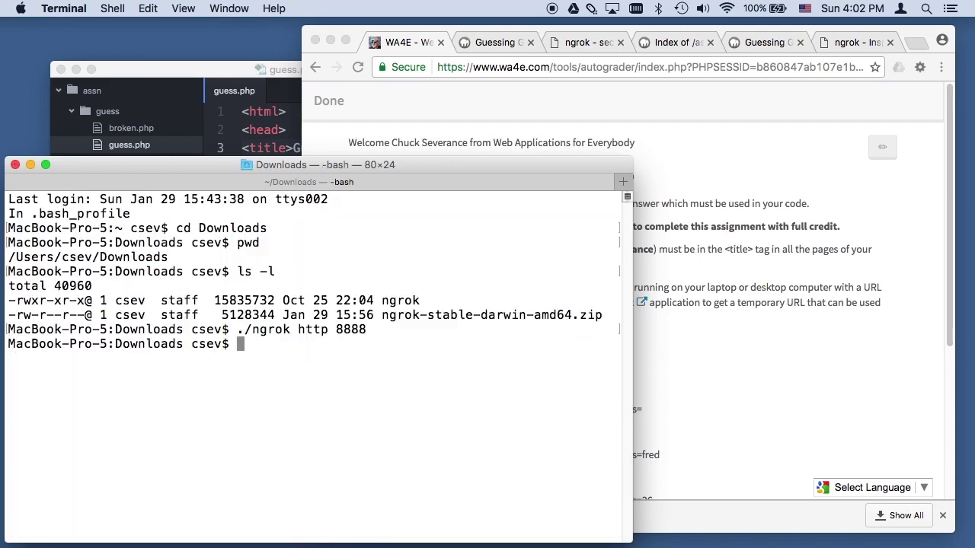
# Step: In Chrome, check the ngrok inspector and reload guess.php at the afa30676.ngrok.io address
pyautogui.click(665, 137)
pyautogui.click(850, 39)
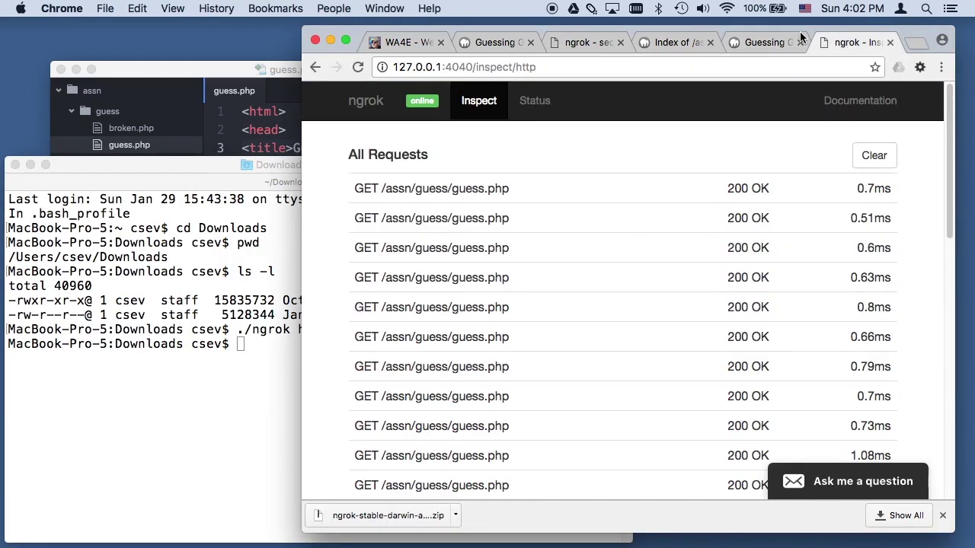
pyautogui.click(779, 42)
pyautogui.click(618, 69)
pyautogui.press('Return')
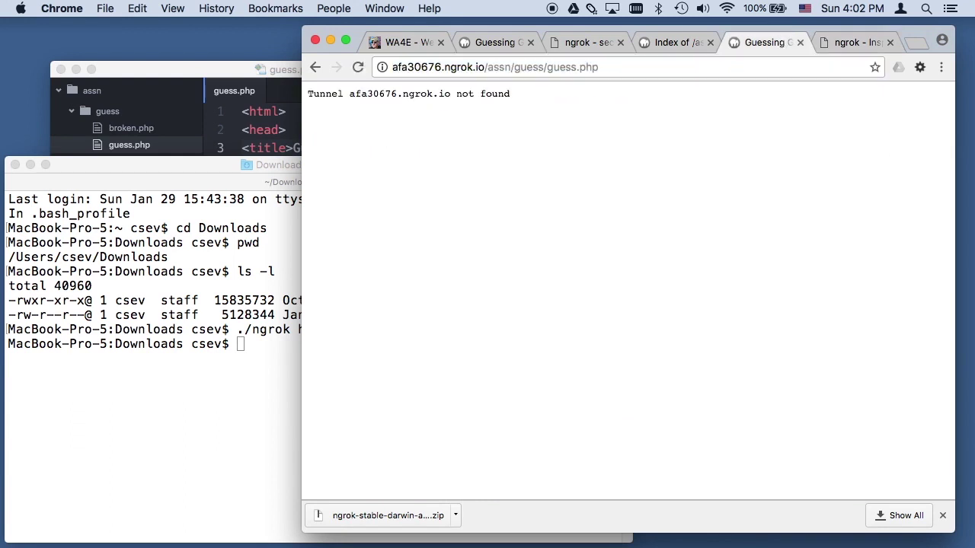
# Step: In Terminal, restart the tunnel with the command ./ngrok http 8888
pyautogui.click(210, 297)
pyautogui.press('Up')
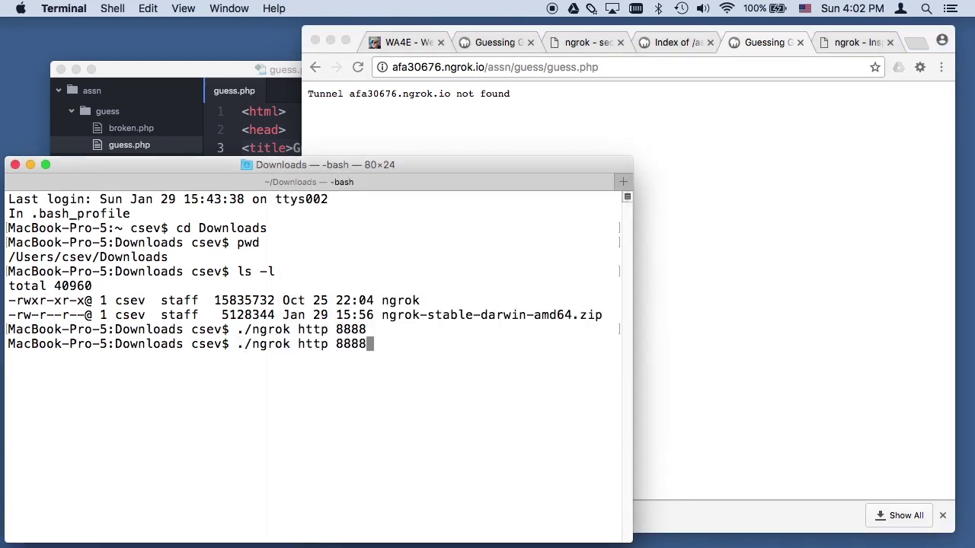
pyautogui.press('Return')
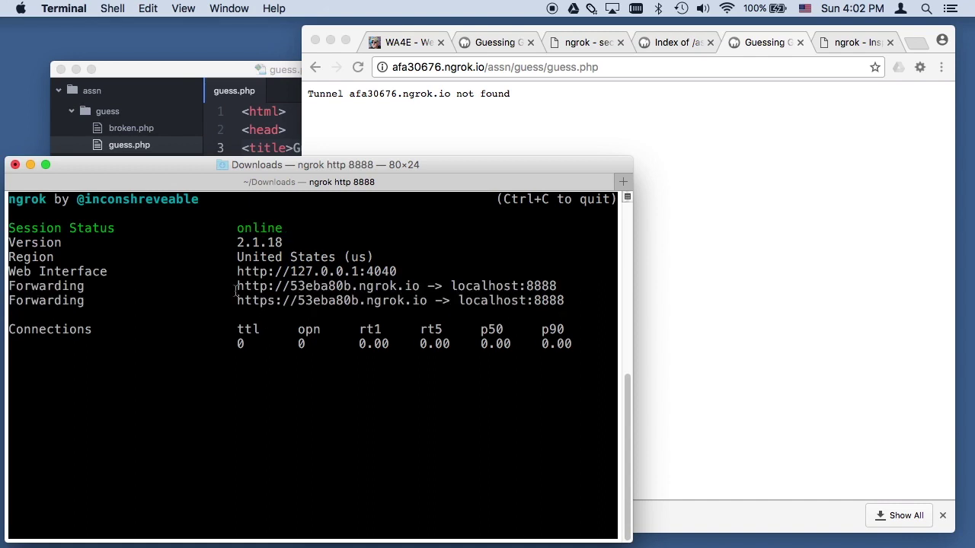
pyautogui.click(629, 64)
pyautogui.click(628, 64)
pyautogui.click(232, 268)
pyautogui.moveTo(230, 289); pyautogui.dragTo(421, 285)
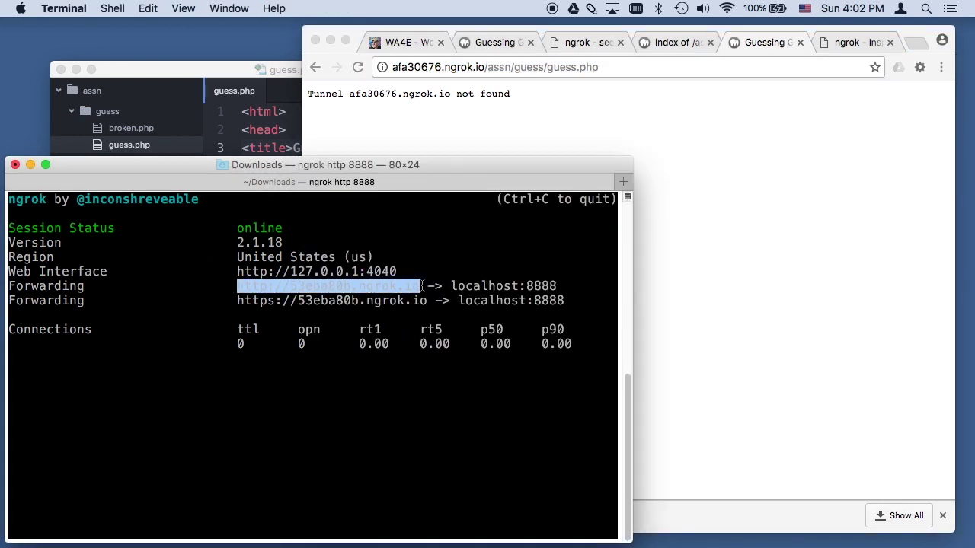
pyautogui.click(540, 126)
pyautogui.click(487, 67)
pyautogui.moveTo(487, 67); pyautogui.dragTo(393, 67)
pyautogui.press('super+v')
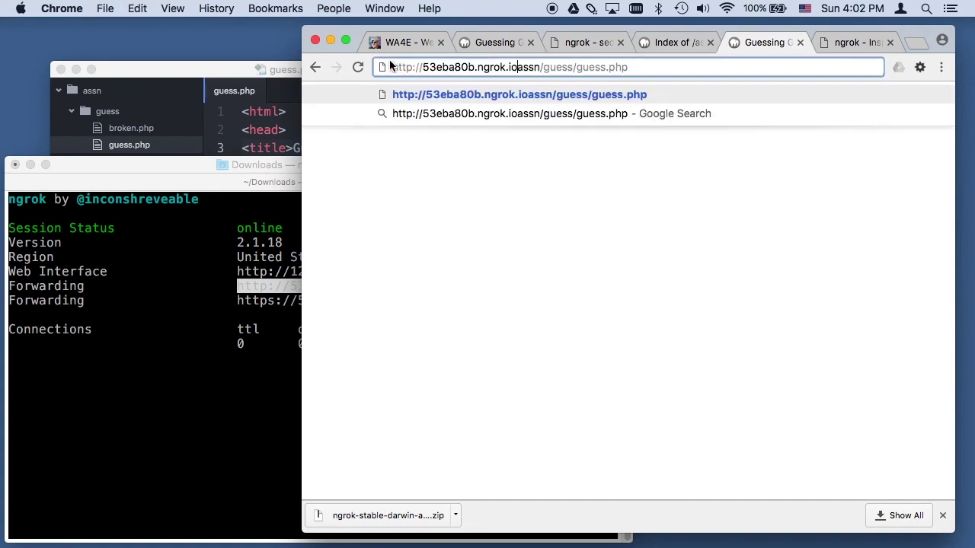
pyautogui.write('/')
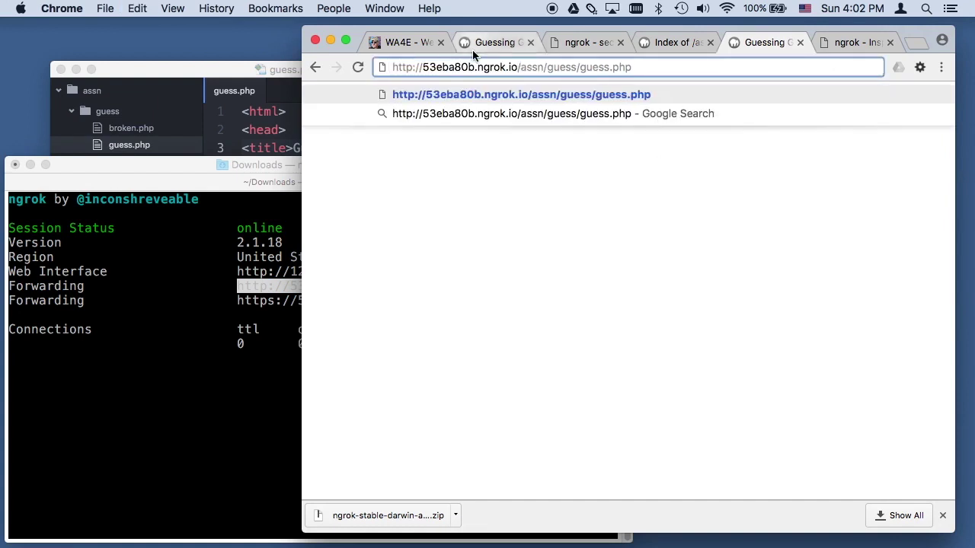
pyautogui.press('Return')
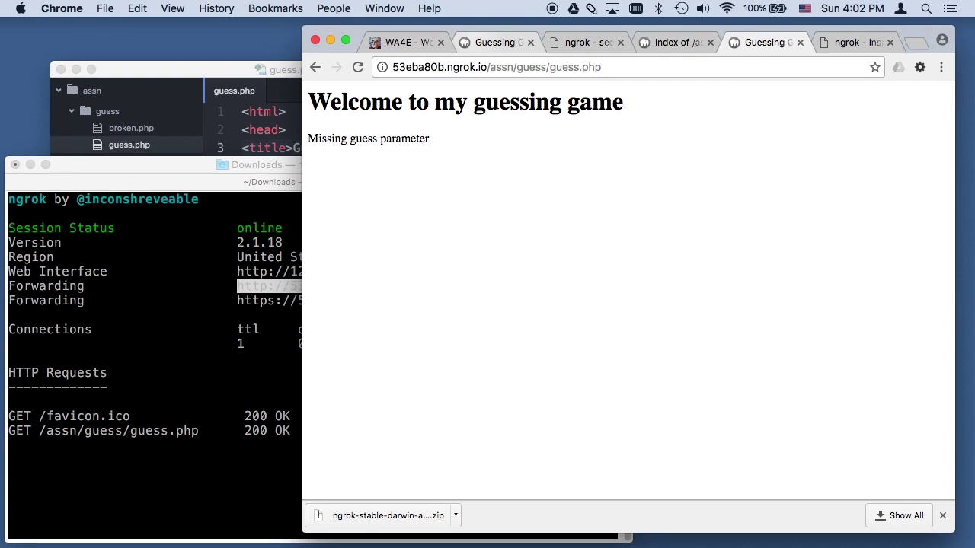
# Step: Check the logged requests in Terminal, and return to the auto-grader in Chrome and finish with it
pyautogui.click(97, 412)
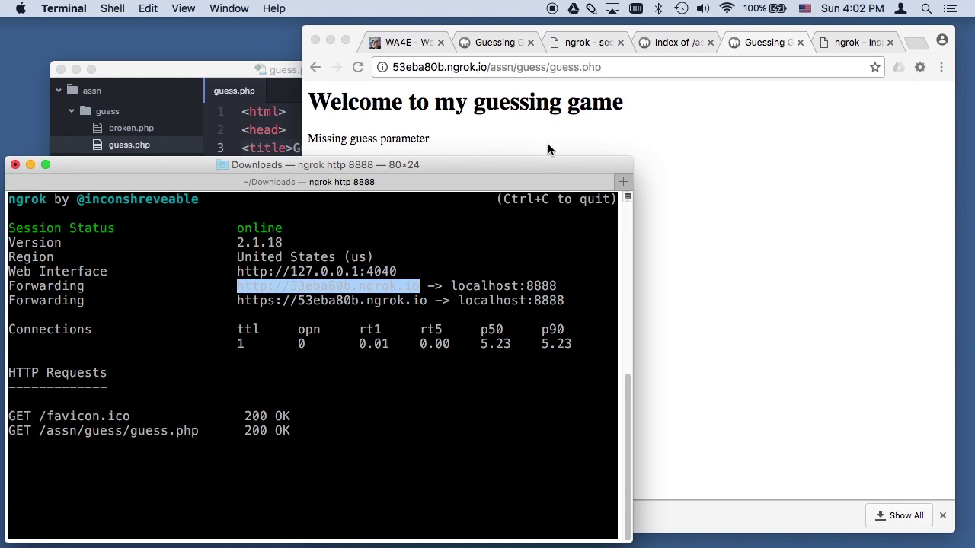
pyautogui.click(423, 43)
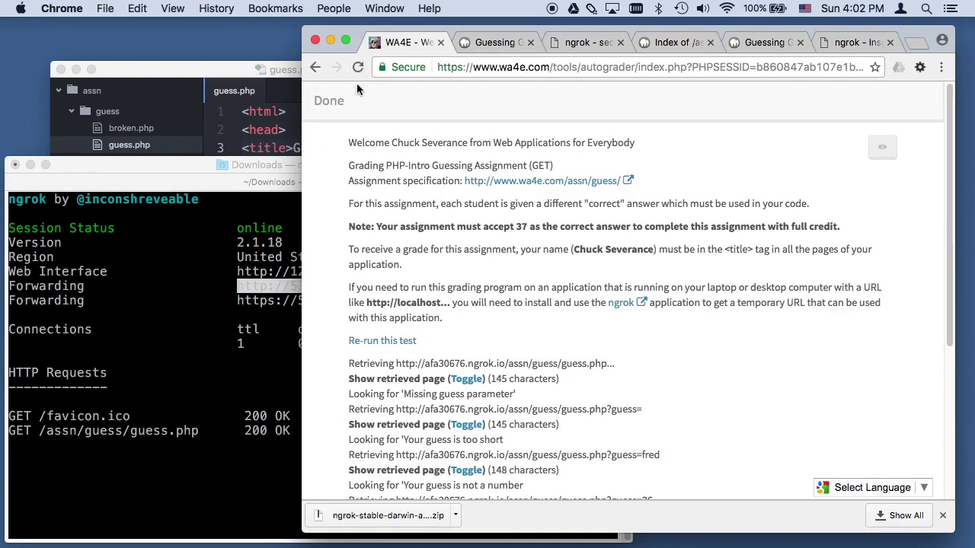
pyautogui.click(334, 102)
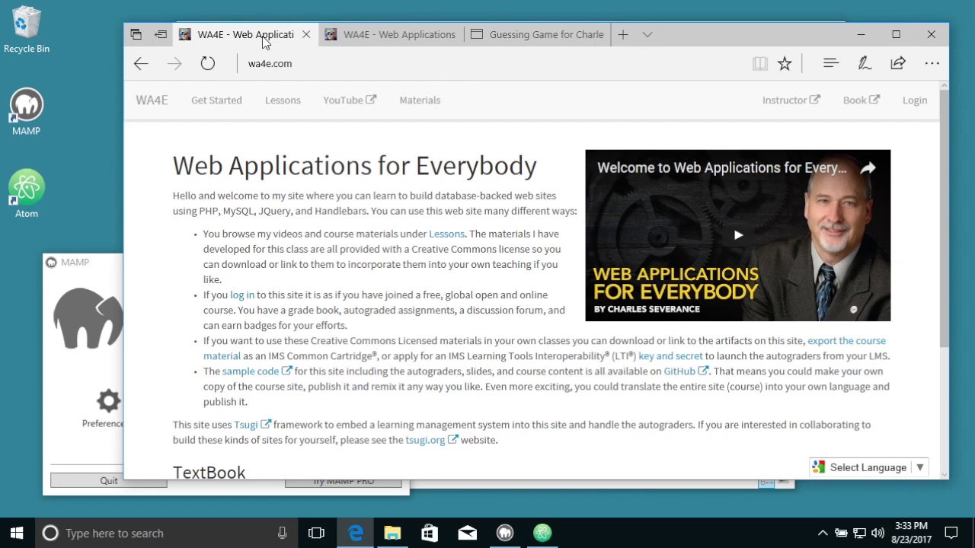
# Step: In Edge, show the auto-grader page and highlight the whole URL of the web site to grade
pyautogui.click(439, 40)
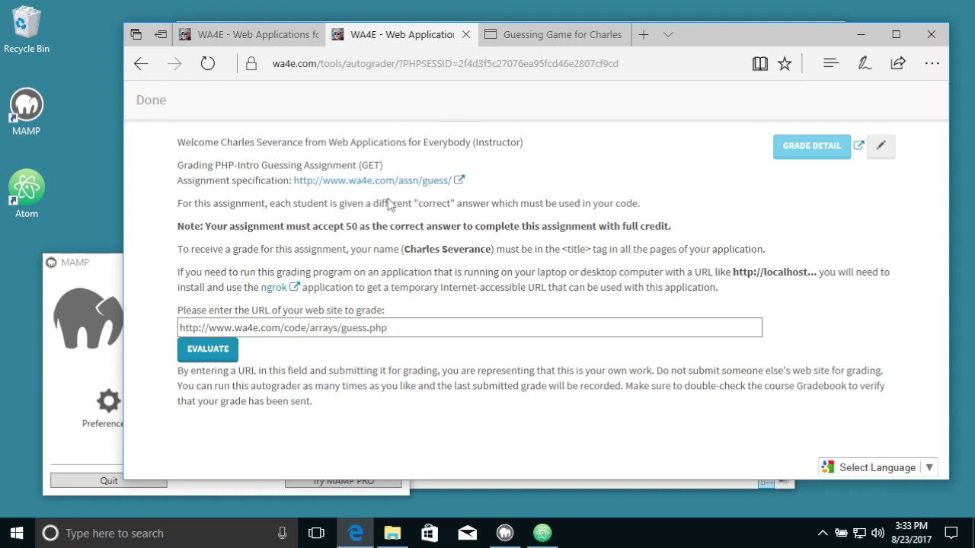
pyautogui.doubleClick(292, 328)
pyautogui.tripleClick(292, 328)
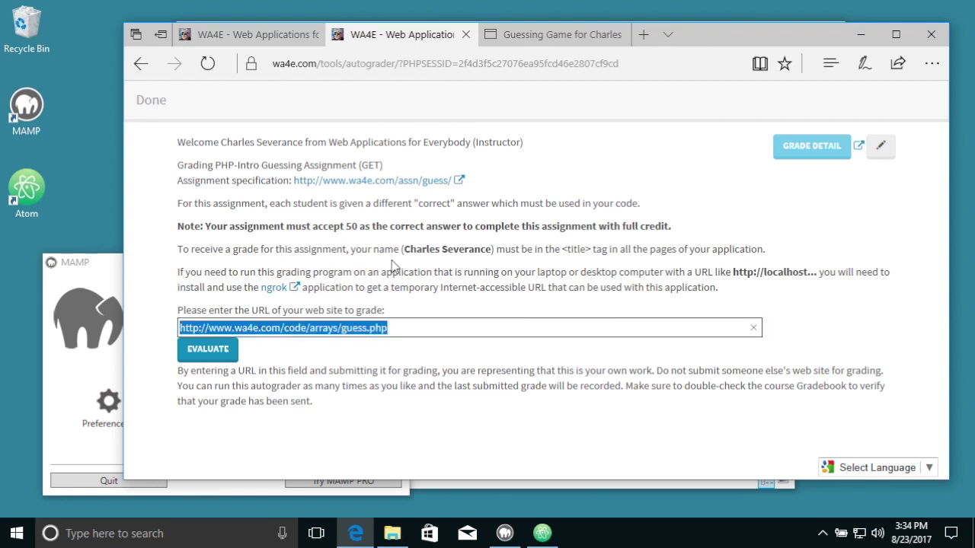
# Step: Test the local guessing game by loading guess.php on localhost with the parameter ?guess=12
pyautogui.click(556, 42)
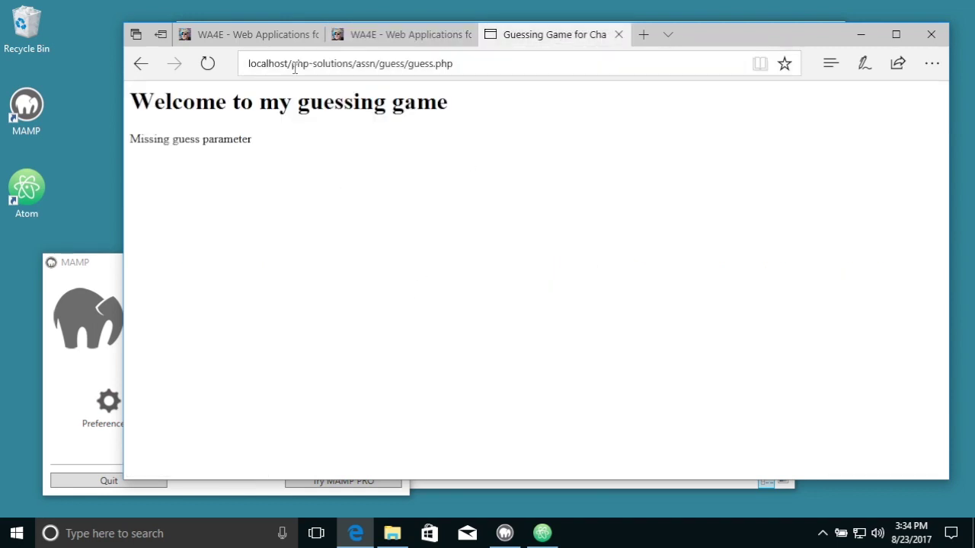
pyautogui.click(459, 67)
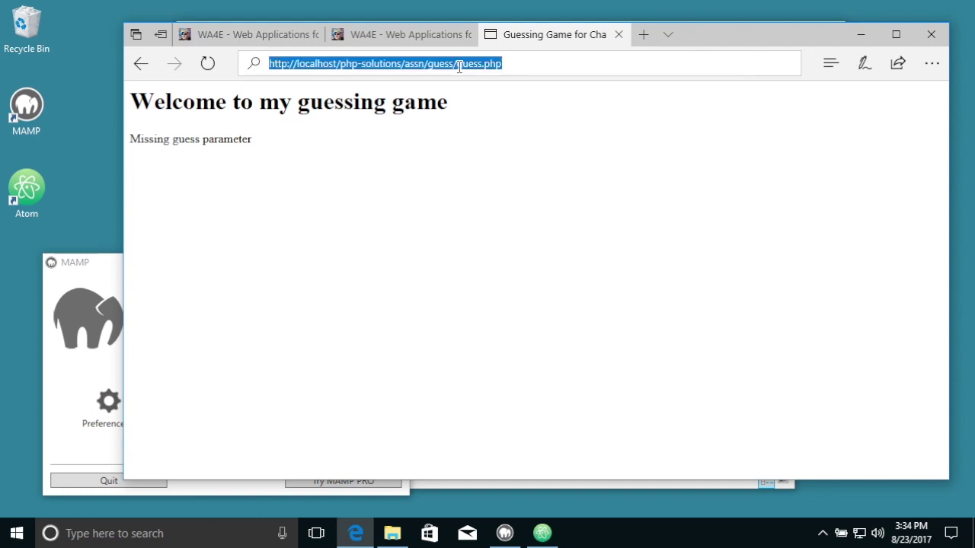
pyautogui.click(509, 59)
pyautogui.write('?guess=12')
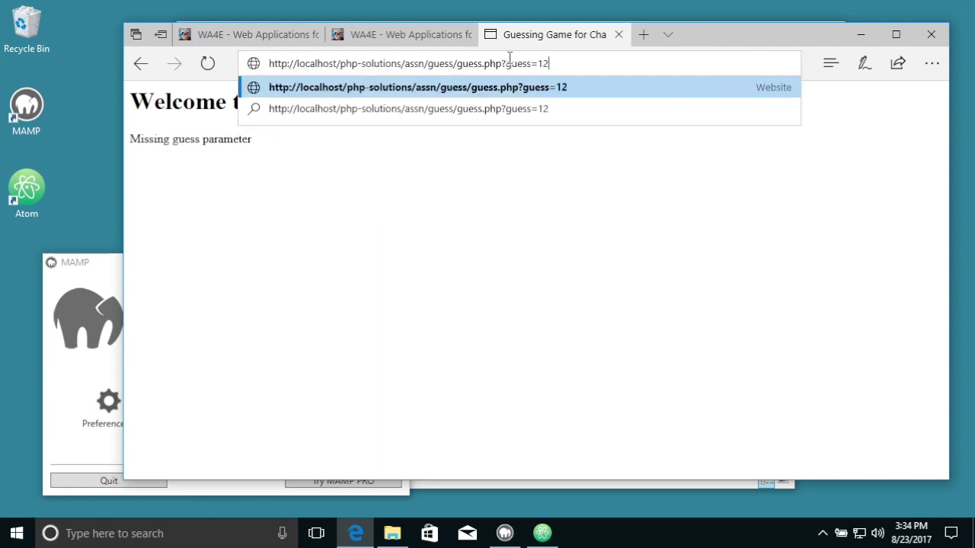
pyautogui.press('Return')
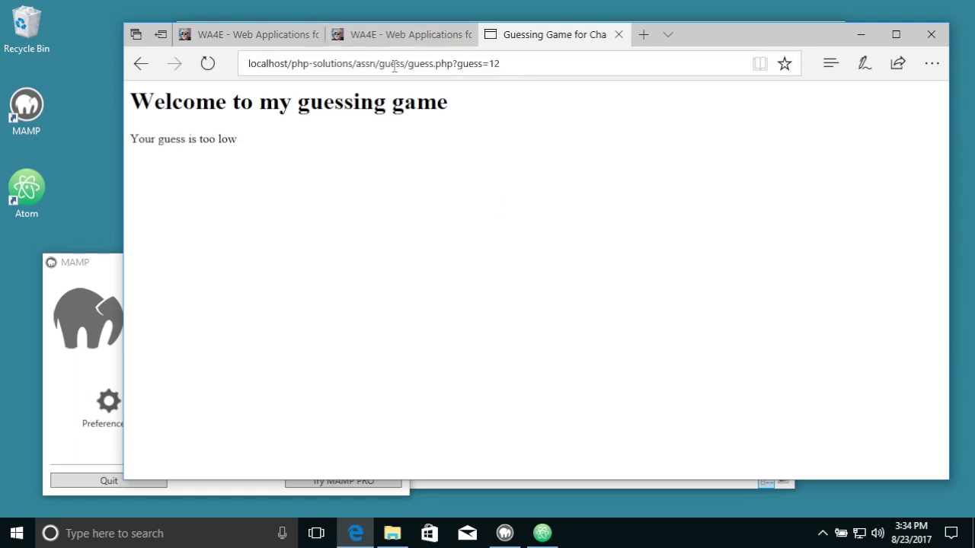
# Step: Copy the localhost guess.php?guess=12 address and replace the auto-grader's URL of the web site to grade with it
pyautogui.moveTo(513, 63); pyautogui.dragTo(333, 61)
pyautogui.moveTo(568, 64); pyautogui.dragTo(266, 66)
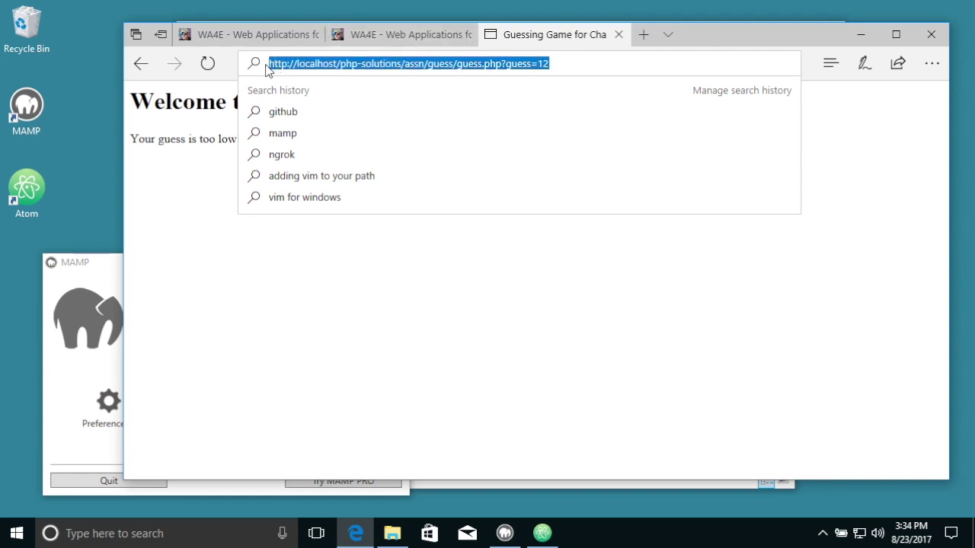
pyautogui.click(391, 37)
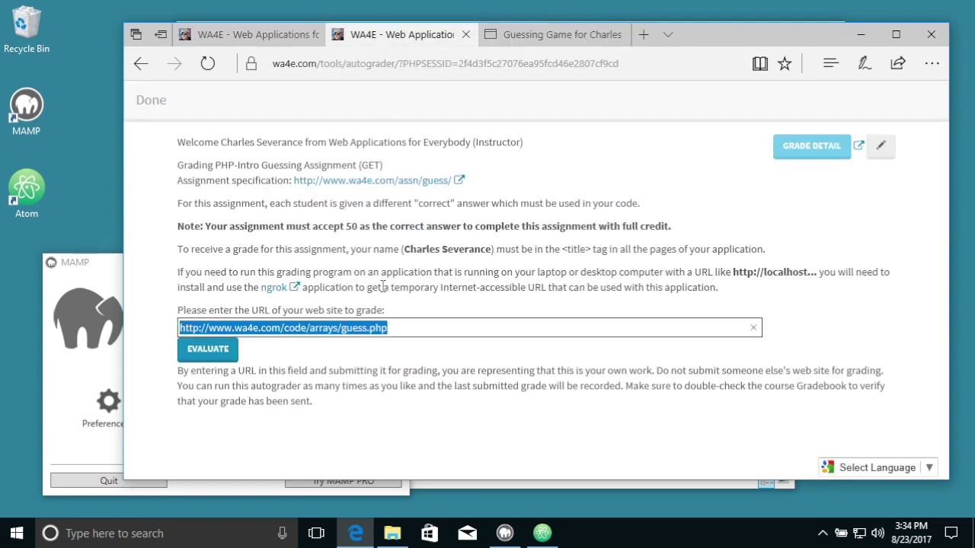
pyautogui.click(540, 35)
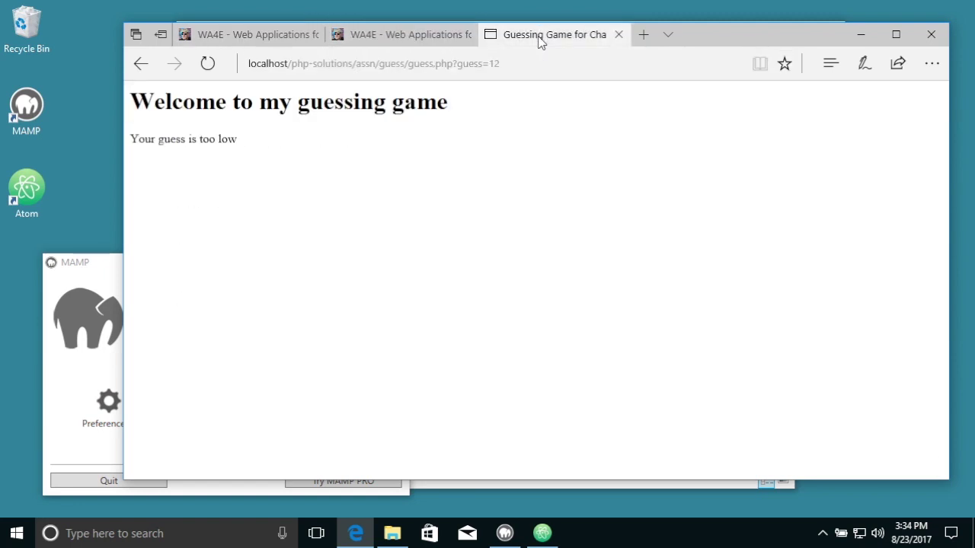
pyautogui.click(510, 69)
pyautogui.hotkey('ctrl', 'c')
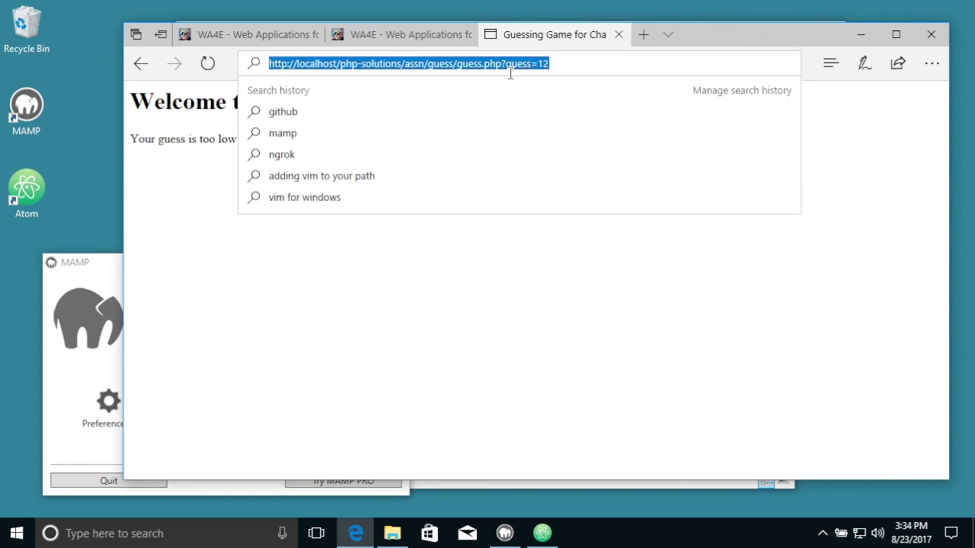
pyautogui.click(426, 36)
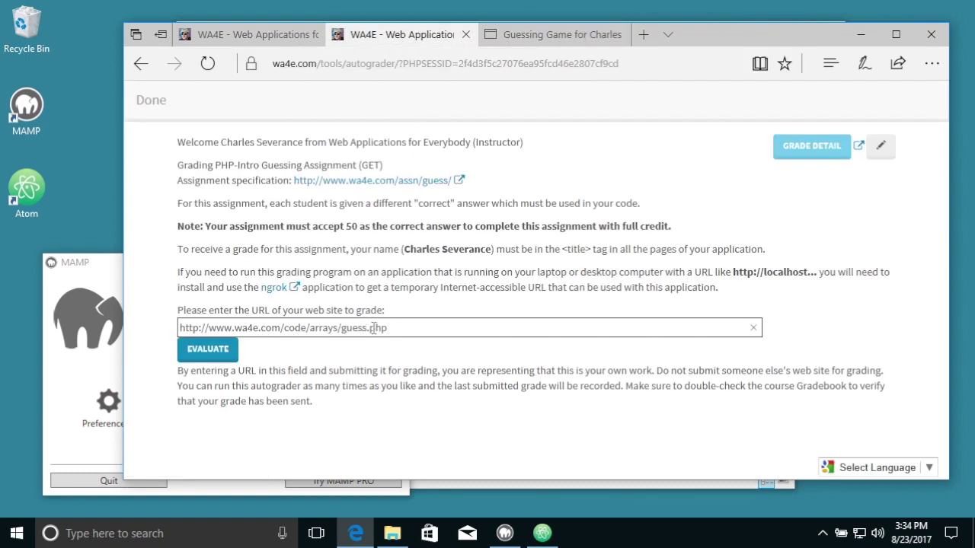
pyautogui.hotkey('ctrl', 'a')
pyautogui.hotkey('ctrl', 'v')
pyautogui.click(335, 387)
pyautogui.click(338, 328)
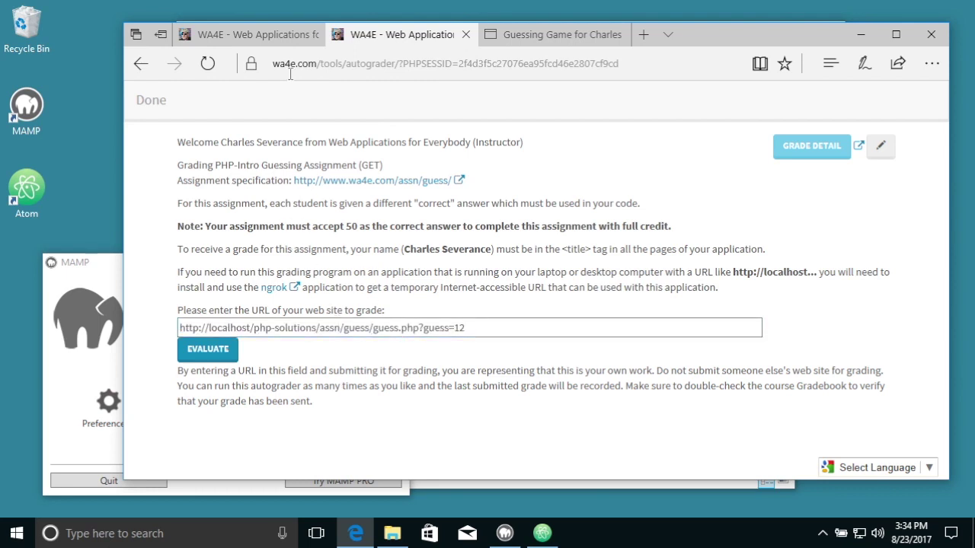
# Step: Evaluate the localhost URL and look through the grading output before leaving the auto-grader
pyautogui.click(249, 326)
pyautogui.click(221, 350)
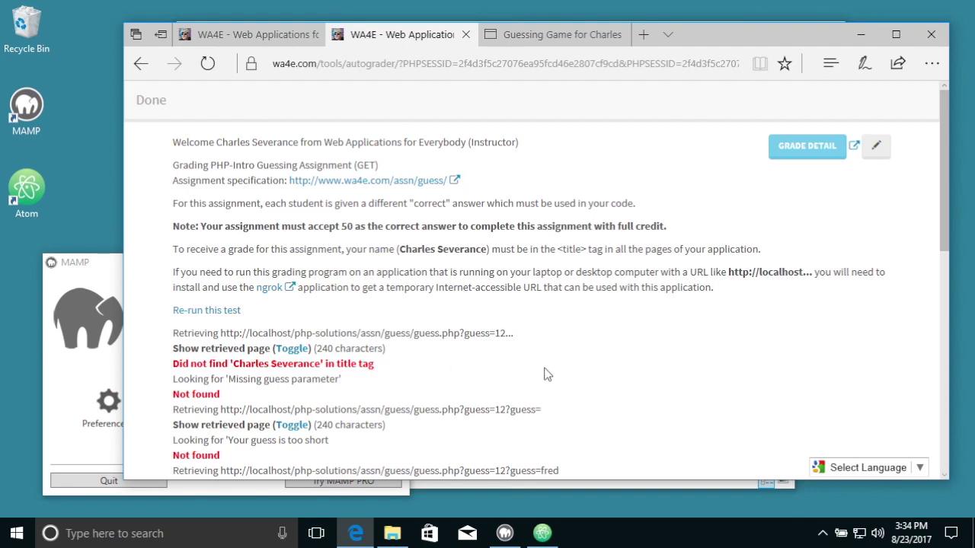
pyautogui.scroll(-5, 547, 374)
pyautogui.scroll(5, 547, 373)
pyautogui.click(163, 109)
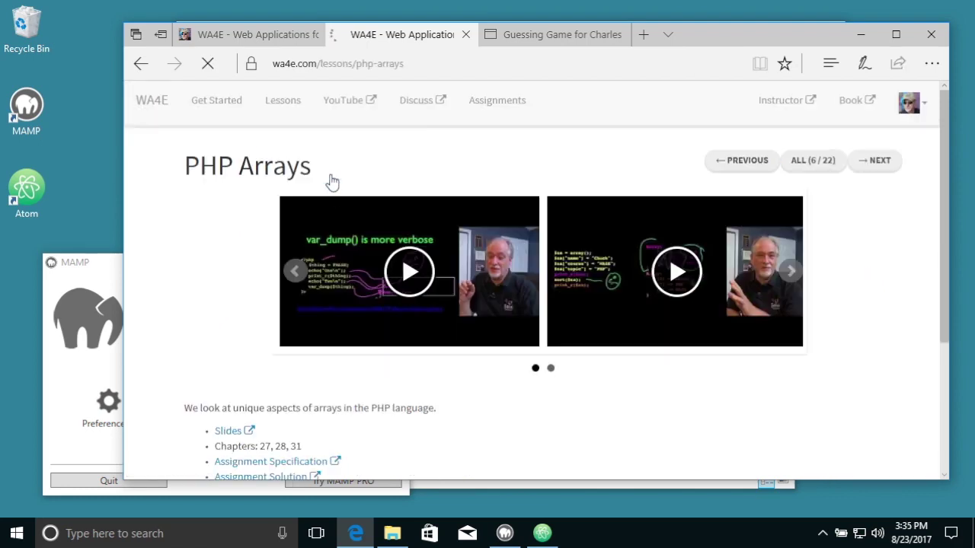
# Step: Reopen the guessing game auto-grader from the PHP Arrays lesson page and return to the local guessing game page
pyautogui.scroll(-3, 333, 335)
pyautogui.click(296, 423)
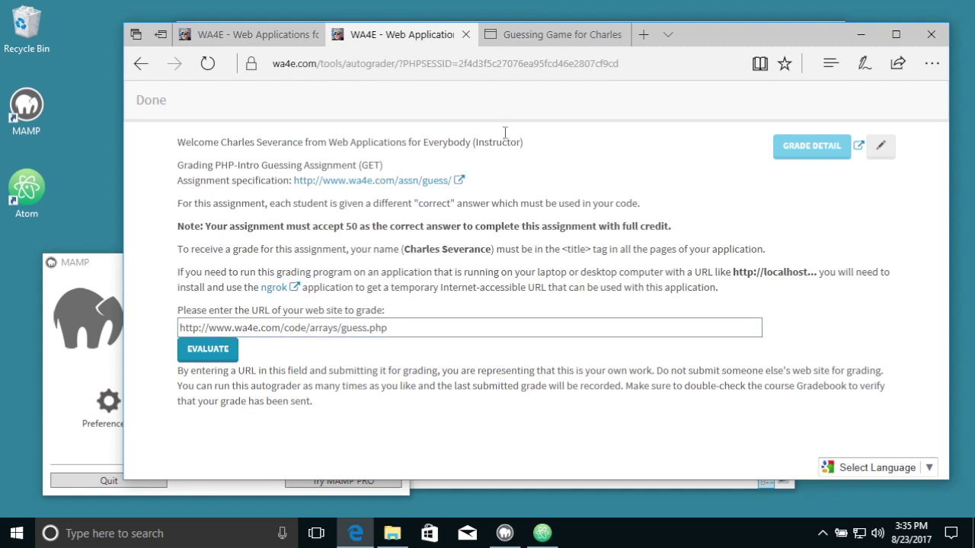
pyautogui.click(545, 35)
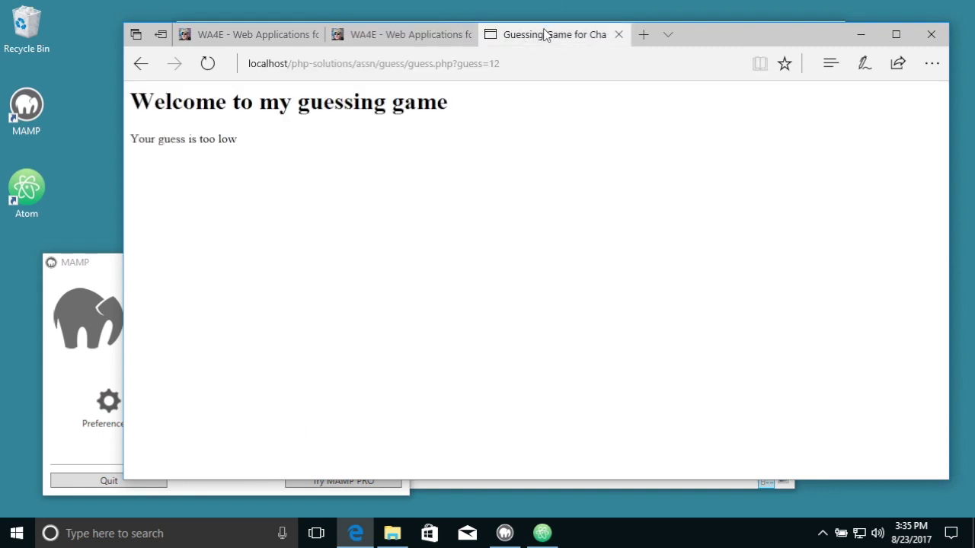
# Step: Open ngrok.com in a new browser tab and review the homepage illustration of how the tunnel works
pyautogui.click(643, 37)
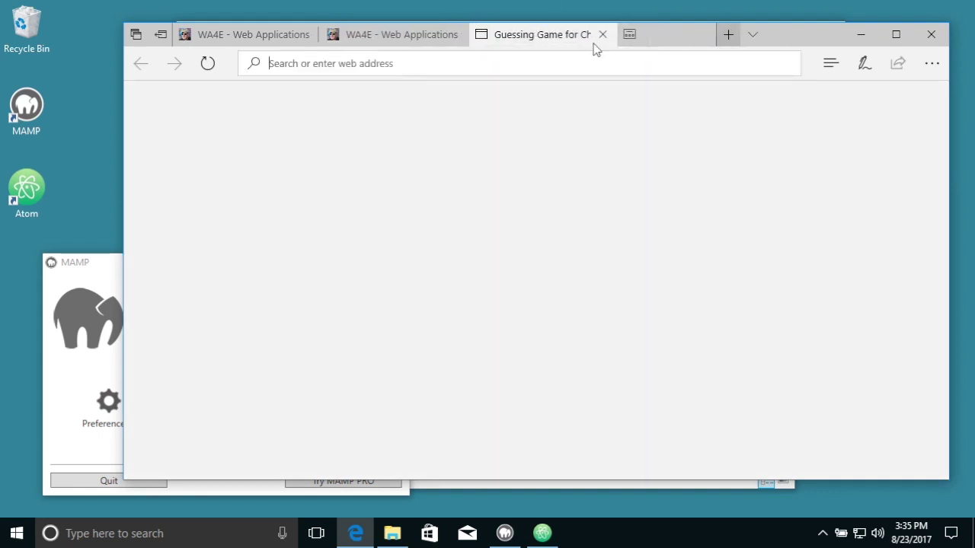
pyautogui.write('ngrok.com/')
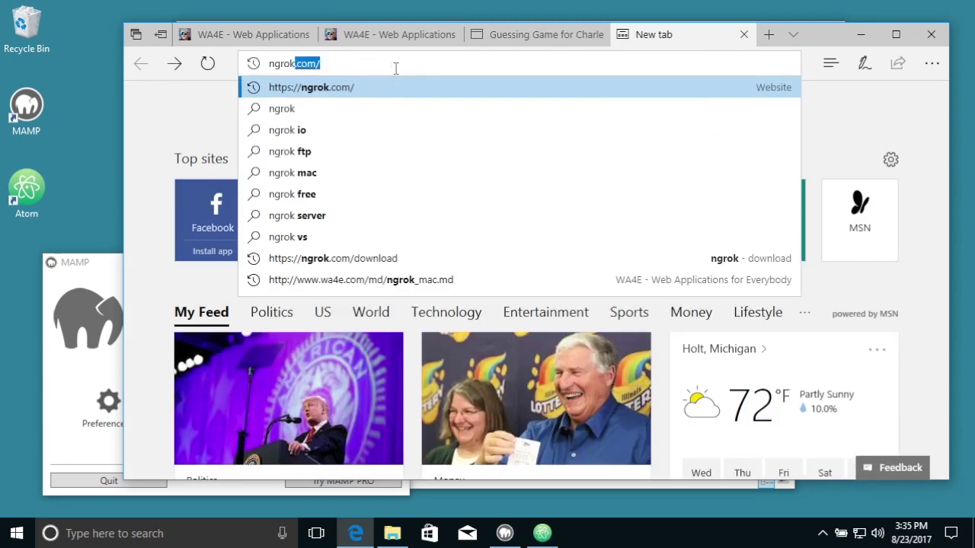
pyautogui.press('Return')
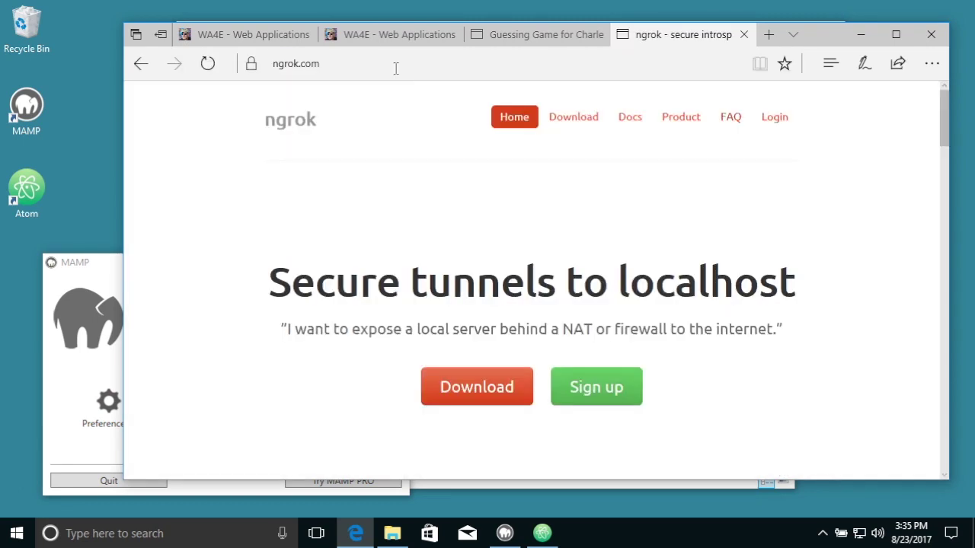
pyautogui.scroll(-5, 537, 323)
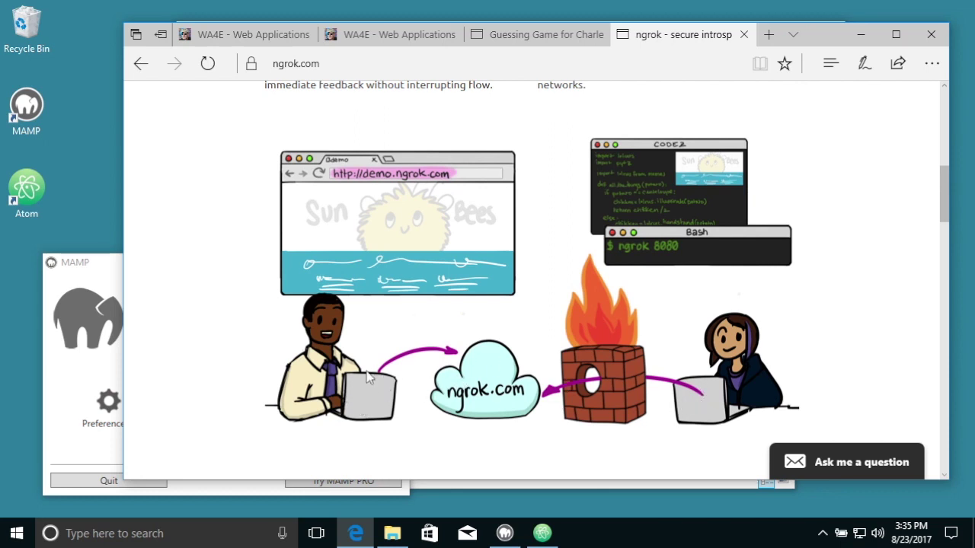
pyautogui.scroll(6, 524, 349)
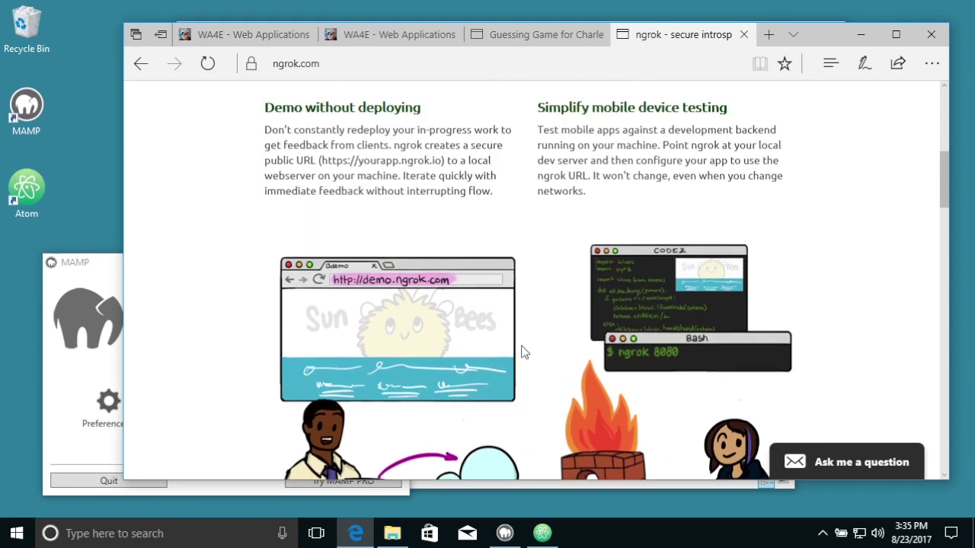
# Step: Download the Windows 64-bit version of ngrok and open the downloaded ngrok-stable-windows-amd64 zip archive
pyautogui.click(496, 277)
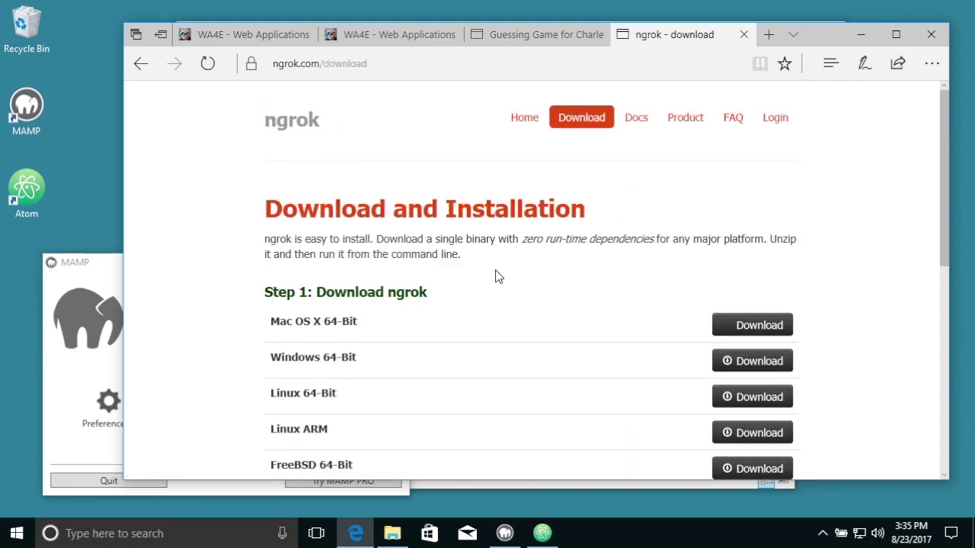
pyautogui.click(769, 365)
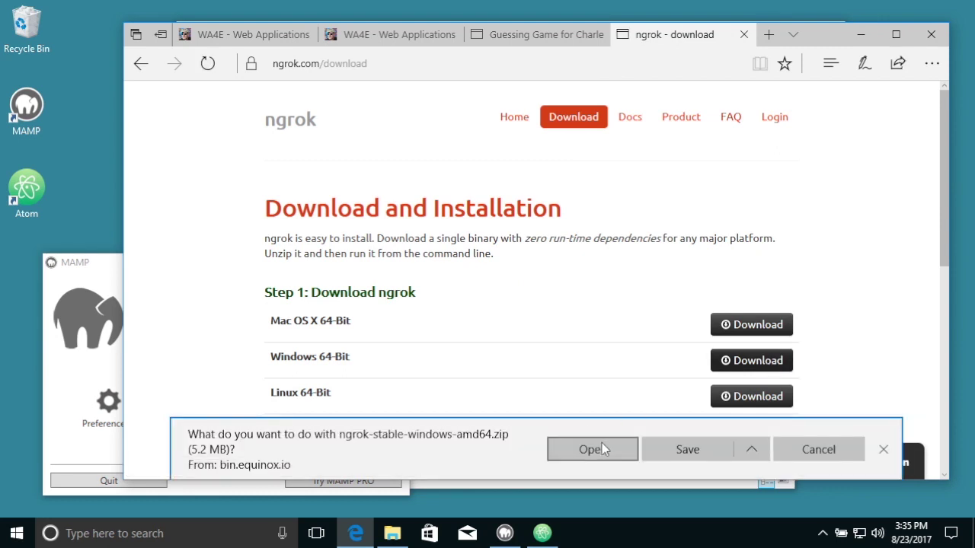
pyautogui.click(602, 449)
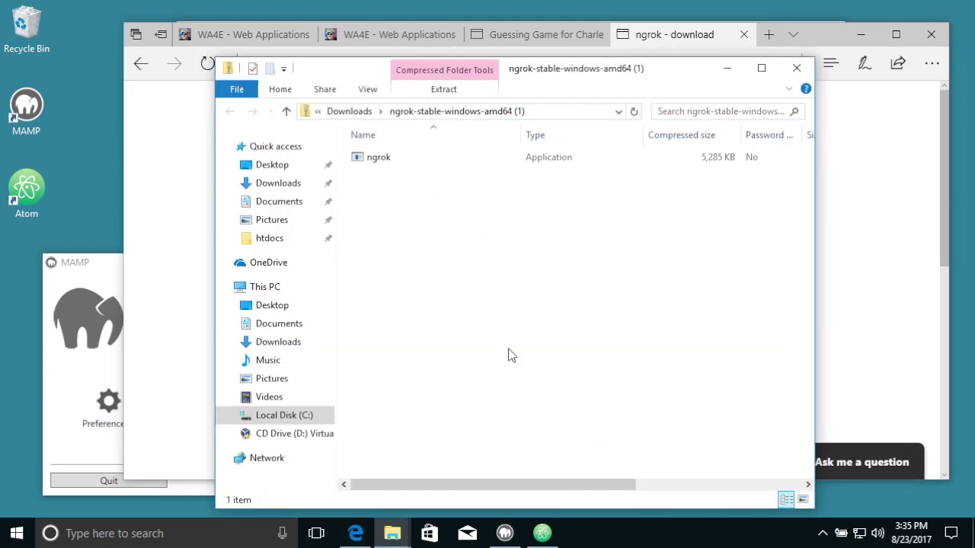
# Step: Extract the ngrok application from the archive to the desktop, and close the archive window and the ngrok download page
pyautogui.click(363, 162)
pyautogui.moveTo(362, 162); pyautogui.dragTo(131, 260)
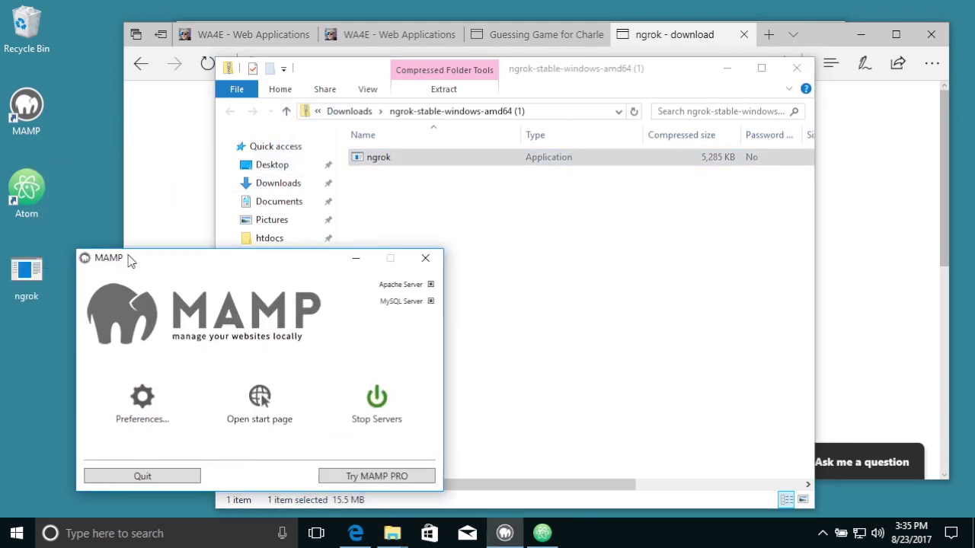
pyautogui.click(797, 68)
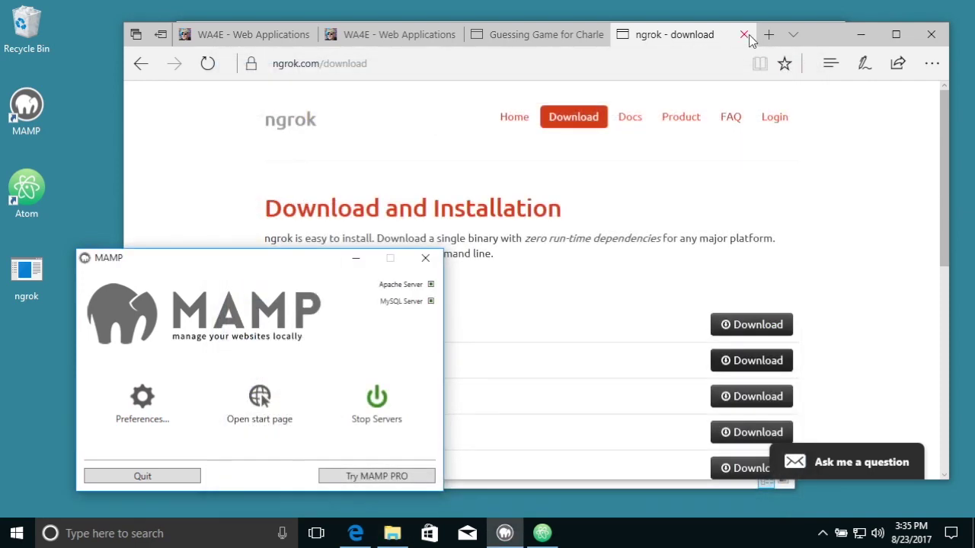
pyautogui.click(744, 34)
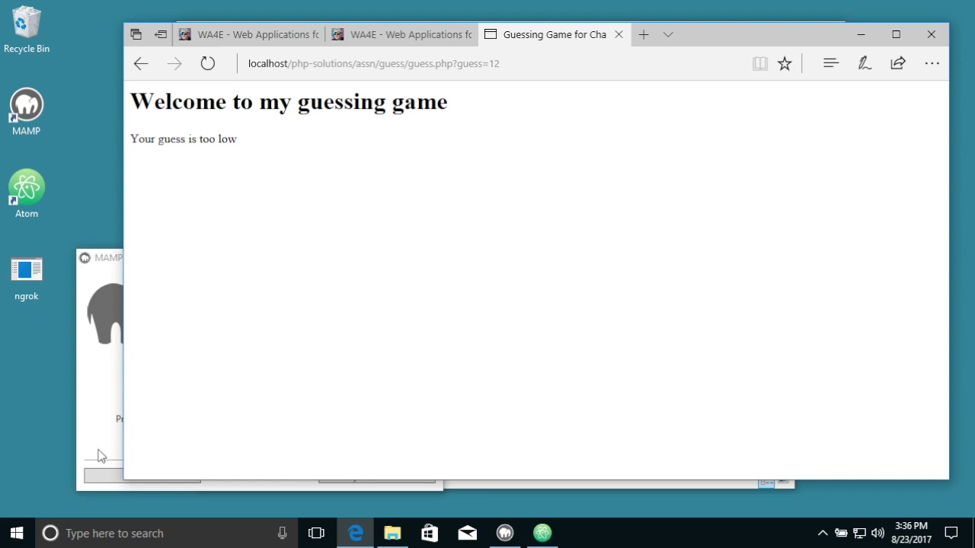
# Step: Search Windows for "command" and open the Command Prompt
pyautogui.click(99, 533)
pyautogui.write('c')
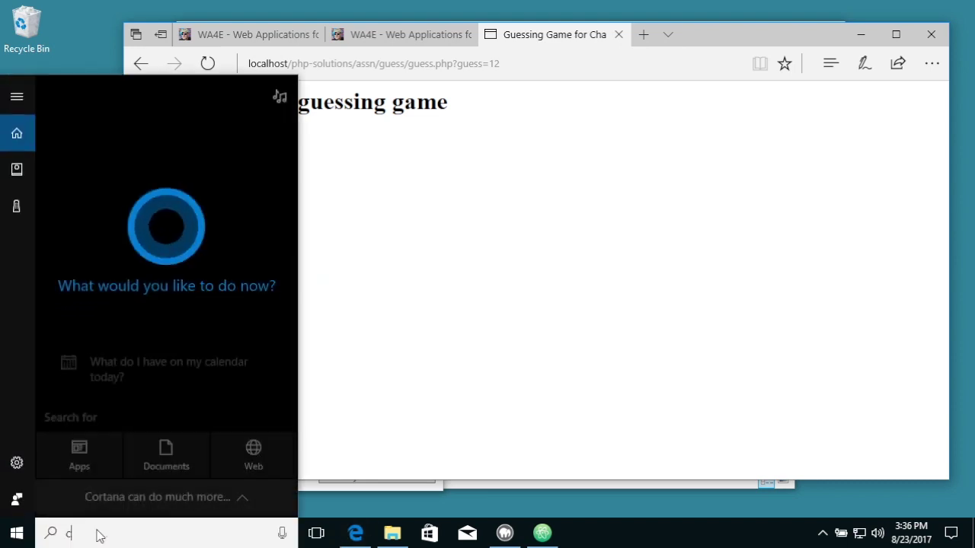
pyautogui.write('ommand')
pyautogui.press('Return')
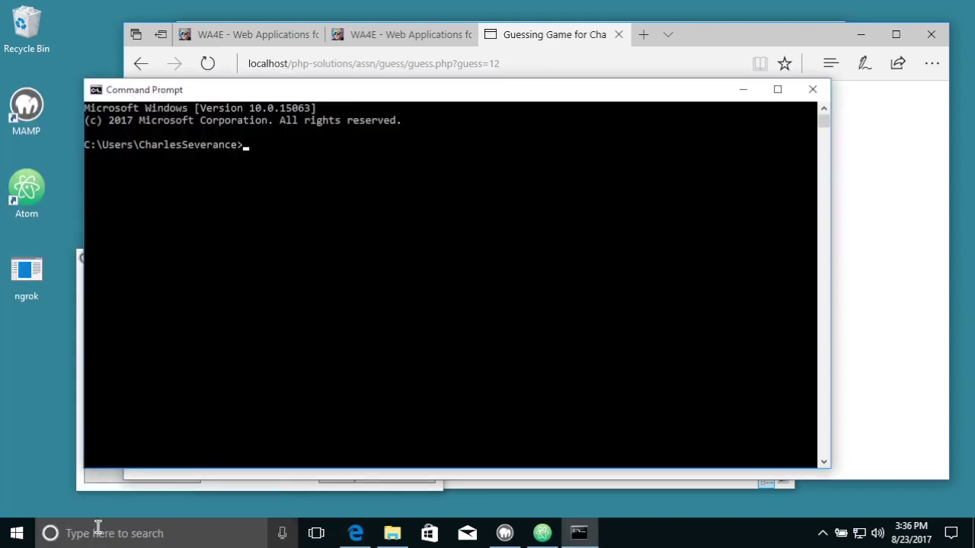
# Step: Change to the Desktop folder with cd Desktop and list its files with dir
pyautogui.write('cd Desktop')
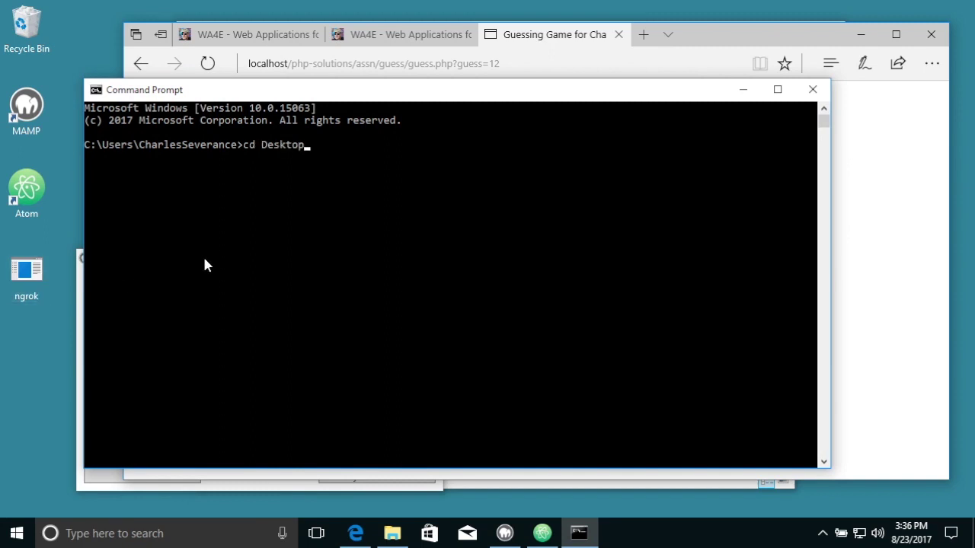
pyautogui.press('Return')
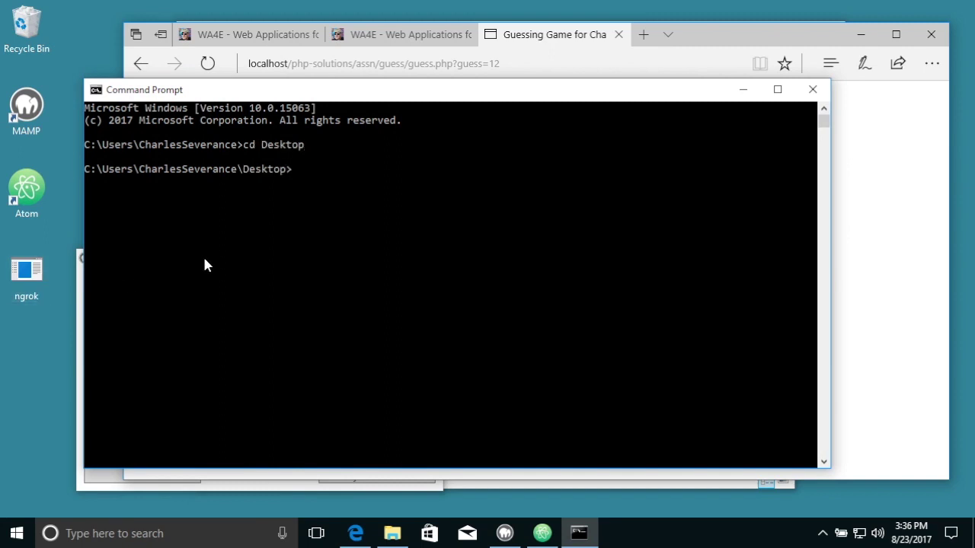
pyautogui.write('dir')
pyautogui.press('Return')
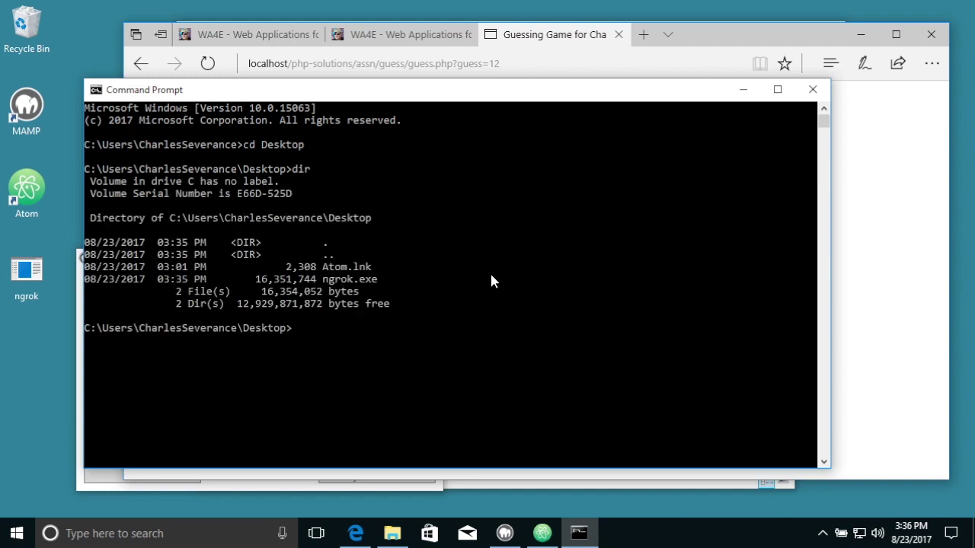
# Step: Start a tunnel to the local web server with ngrok http 80 and copy its http forwarding address
pyautogui.write('ngrok http 80')
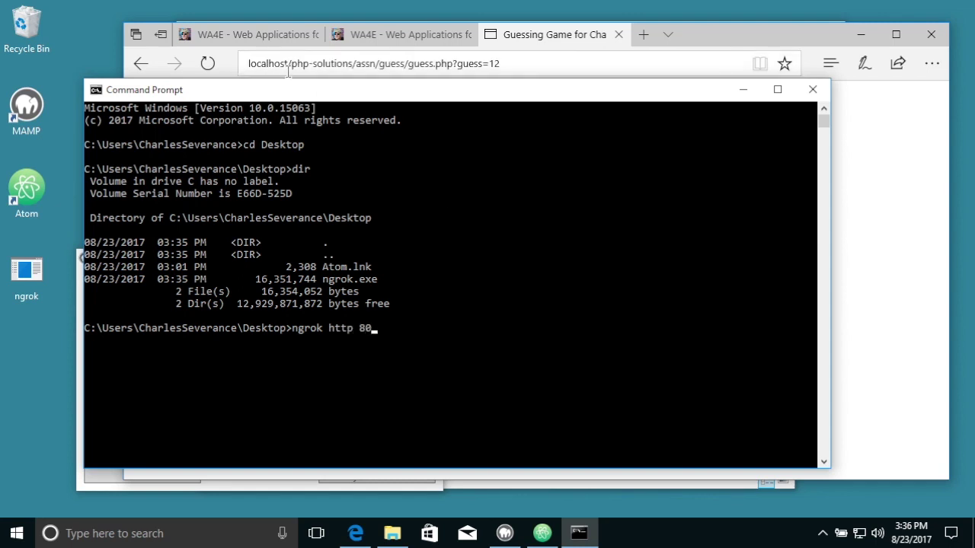
pyautogui.press('Return')
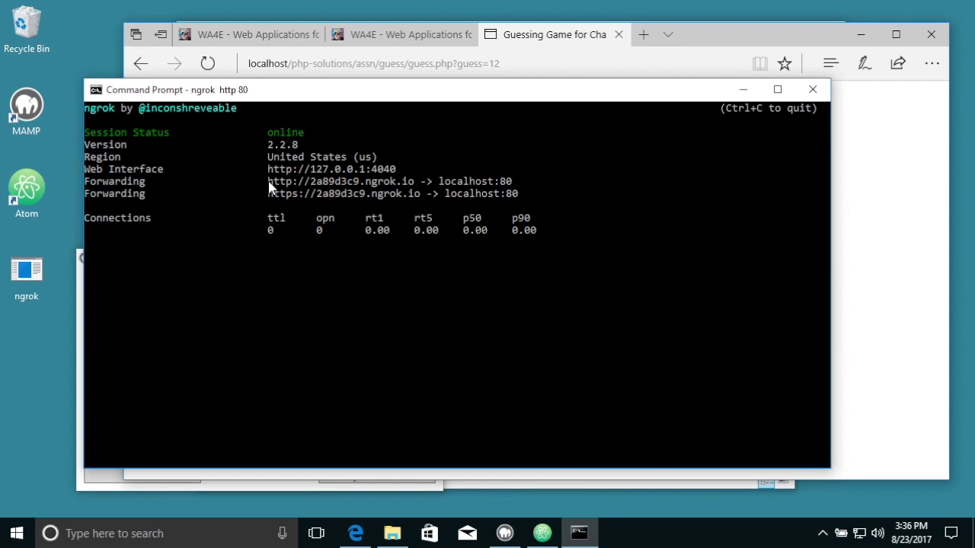
pyautogui.moveTo(268, 185); pyautogui.dragTo(410, 185)
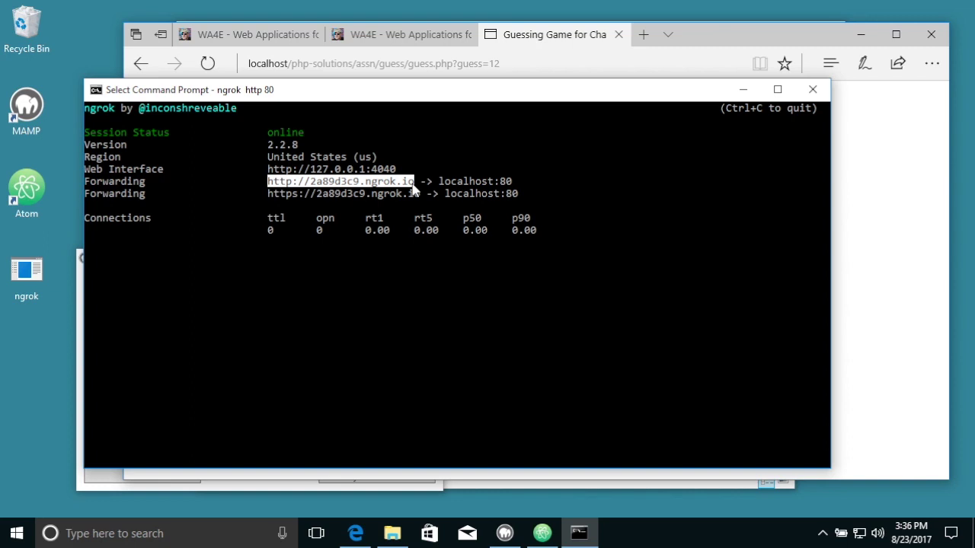
pyautogui.rightClick(413, 190)
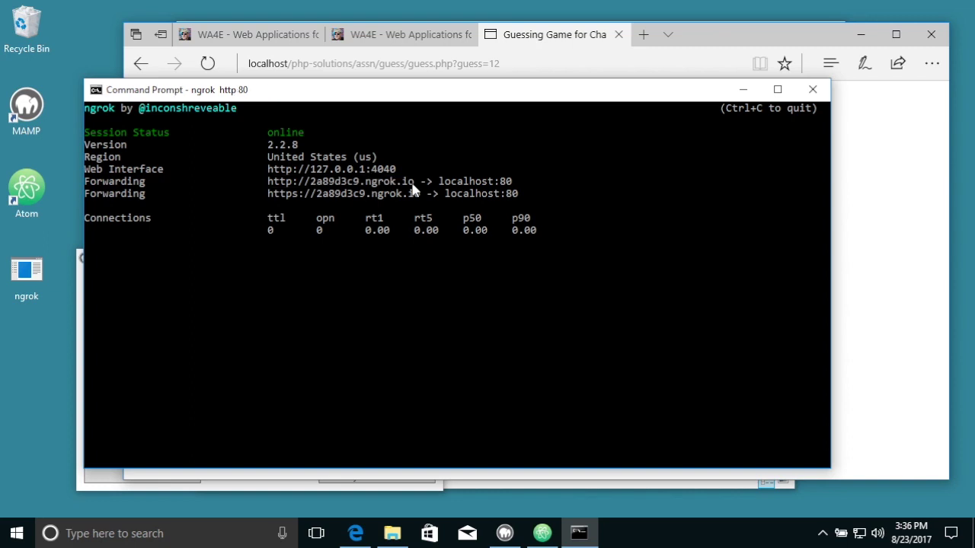
pyautogui.click(647, 34)
pyautogui.click(646, 34)
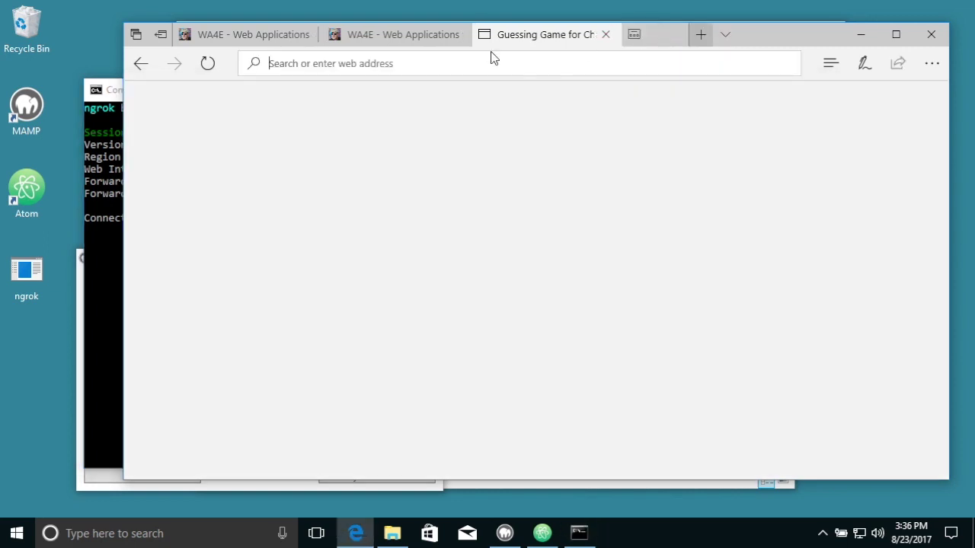
pyautogui.hotkey('ctrl', 'v')
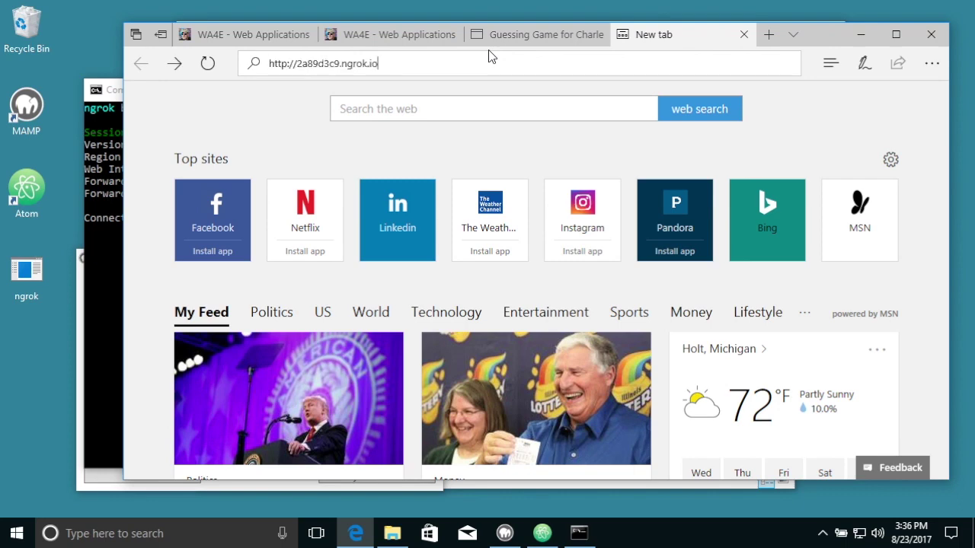
pyautogui.press('Return')
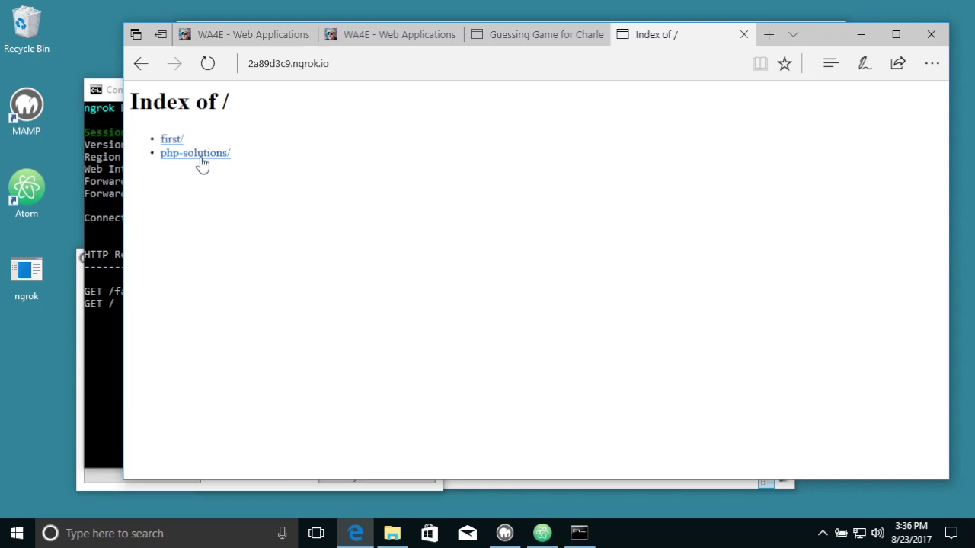
# Step: Copy the path php-solutions/assn/guess/guess.php?guess=12 from the localhost address, append it to the ngrok address and load the page
pyautogui.click(543, 38)
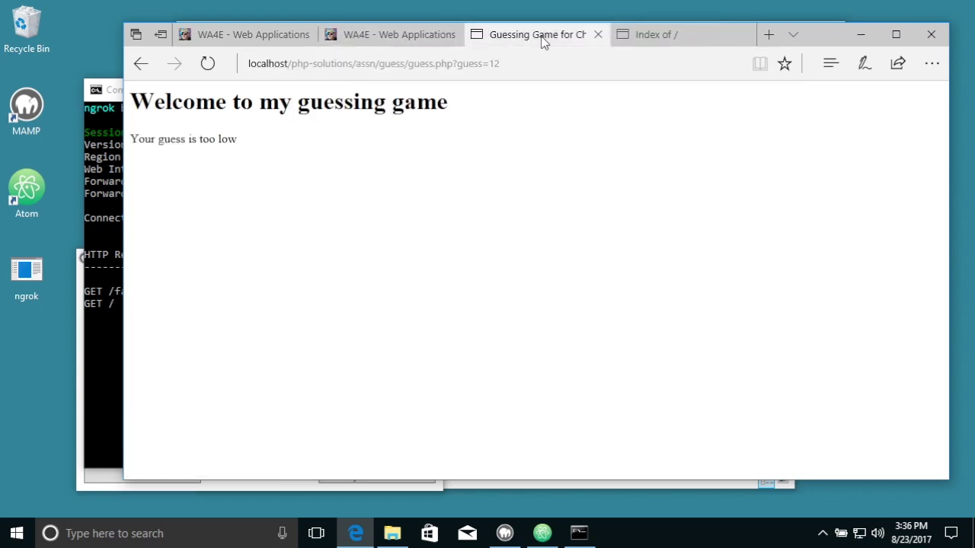
pyautogui.moveTo(350, 63)
pyautogui.mouseDown()
pyautogui.moveTo(359, 69)
pyautogui.moveTo(342, 67)
pyautogui.mouseUp()
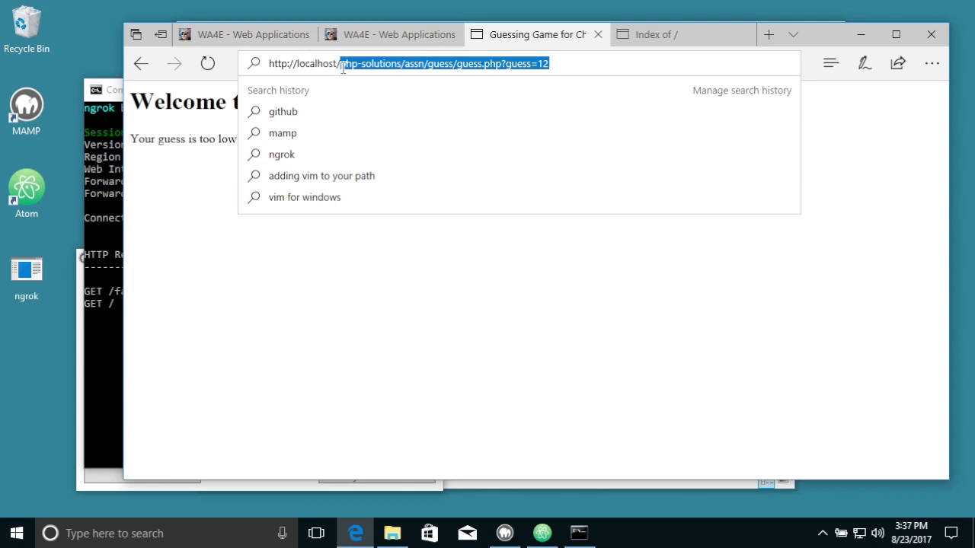
pyautogui.click(671, 38)
pyautogui.click(411, 63)
pyautogui.click(410, 63)
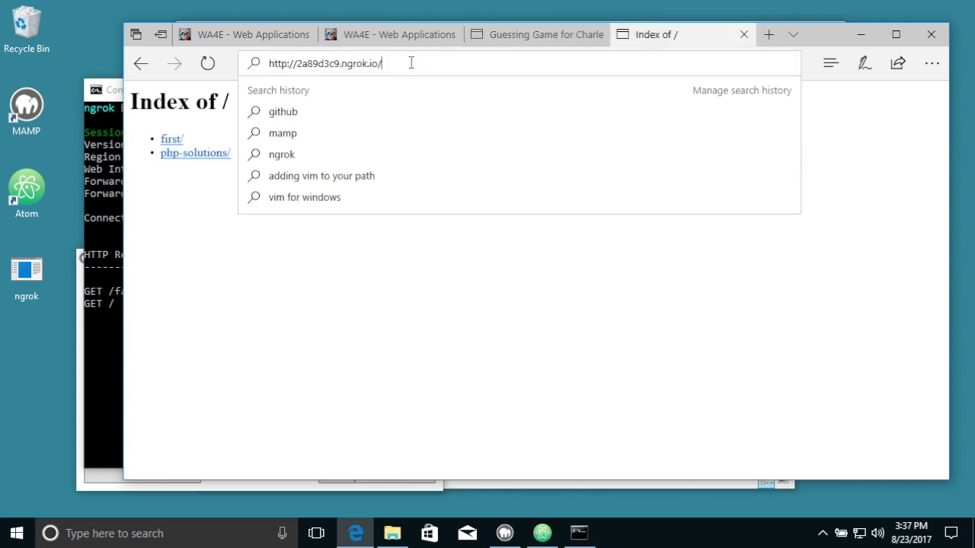
pyautogui.hotkey('ctrl', 'v')
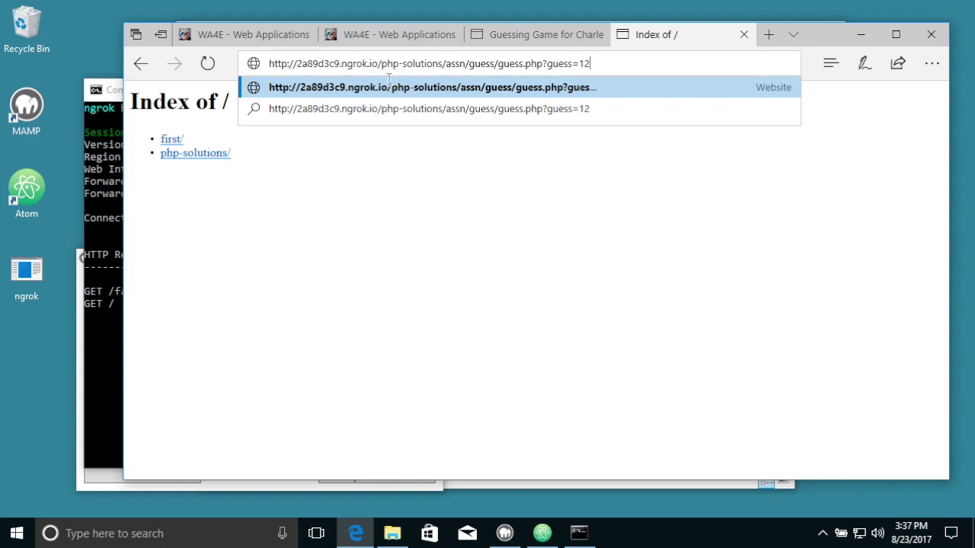
pyautogui.click(443, 84)
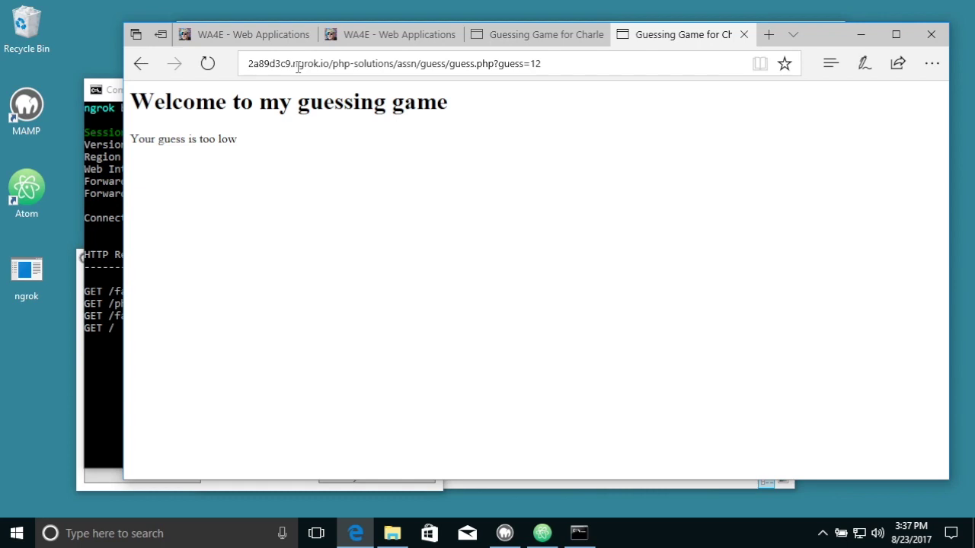
# Step: Replace the auto-grader's URL of the web site to grade with the full ngrok guess.php?guess=12 address and evaluate it
pyautogui.moveTo(547, 64); pyautogui.dragTo(358, 66)
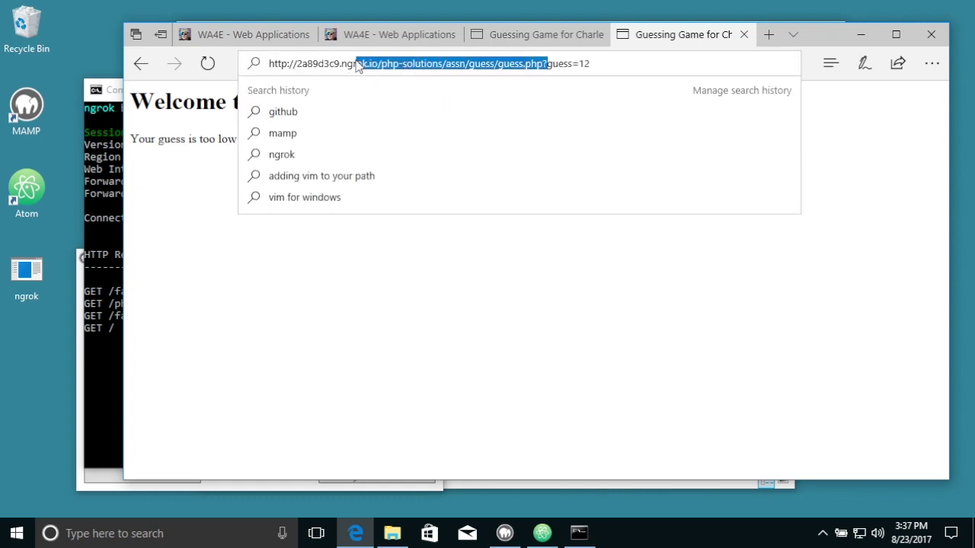
pyautogui.hotkey('ctrl', 'a')
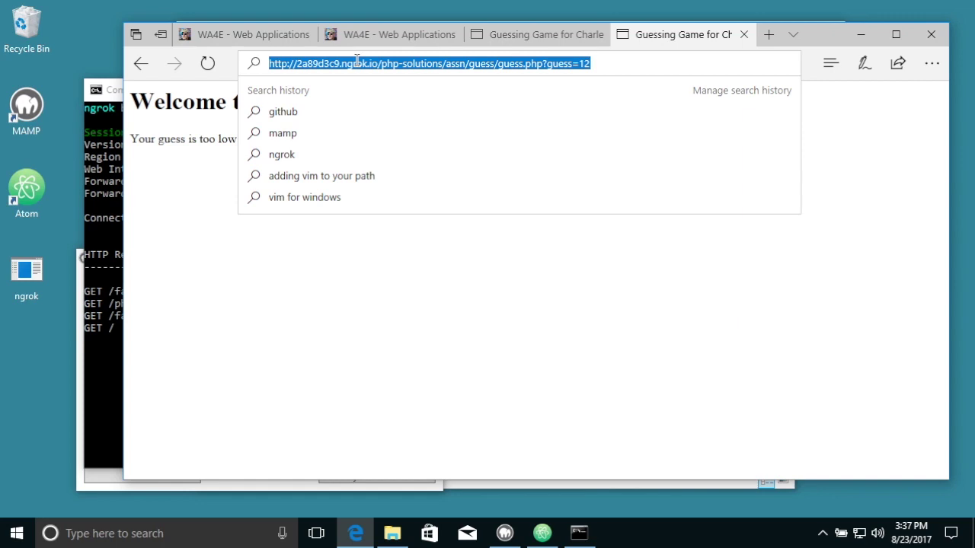
pyautogui.click(417, 35)
pyautogui.click(292, 328)
pyautogui.hotkey('ctrl', 'a')
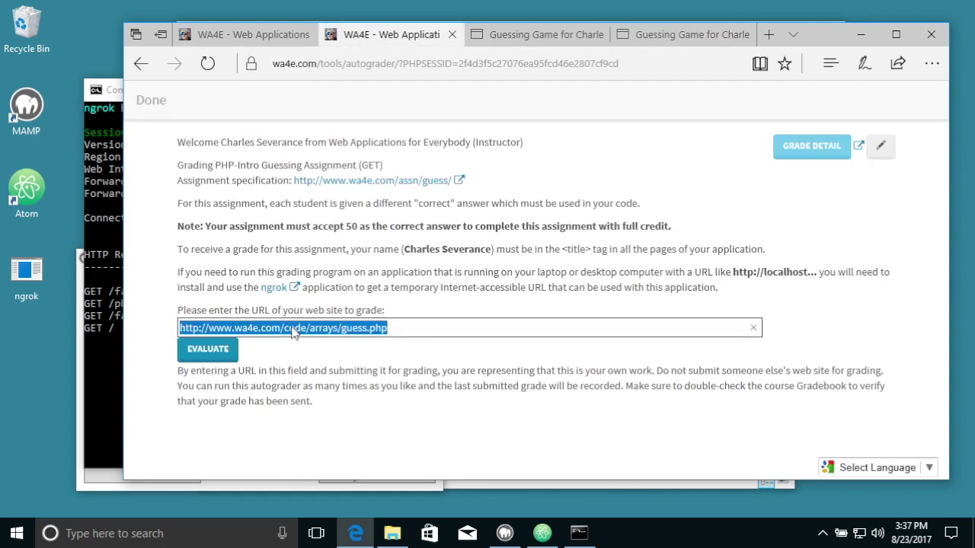
pyautogui.hotkey('ctrl', 'v')
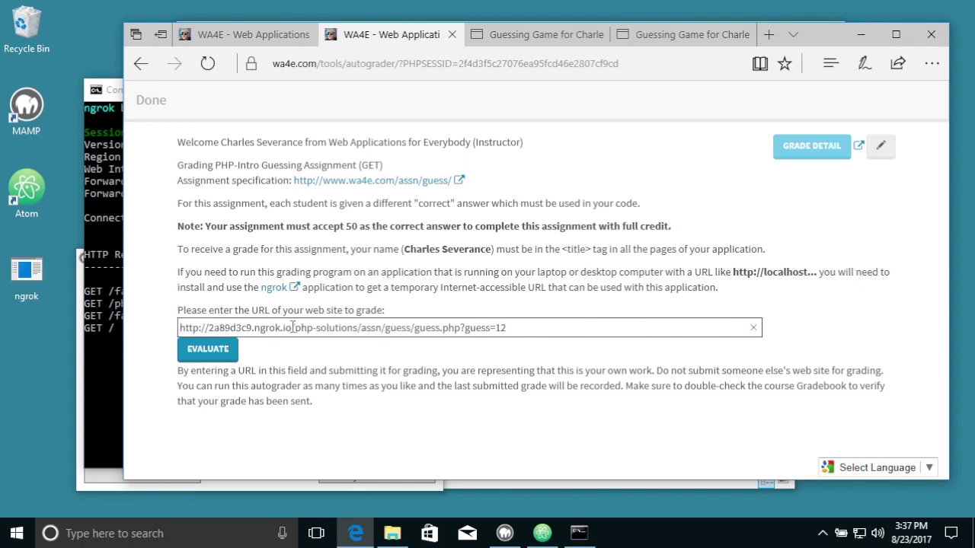
pyautogui.click(224, 355)
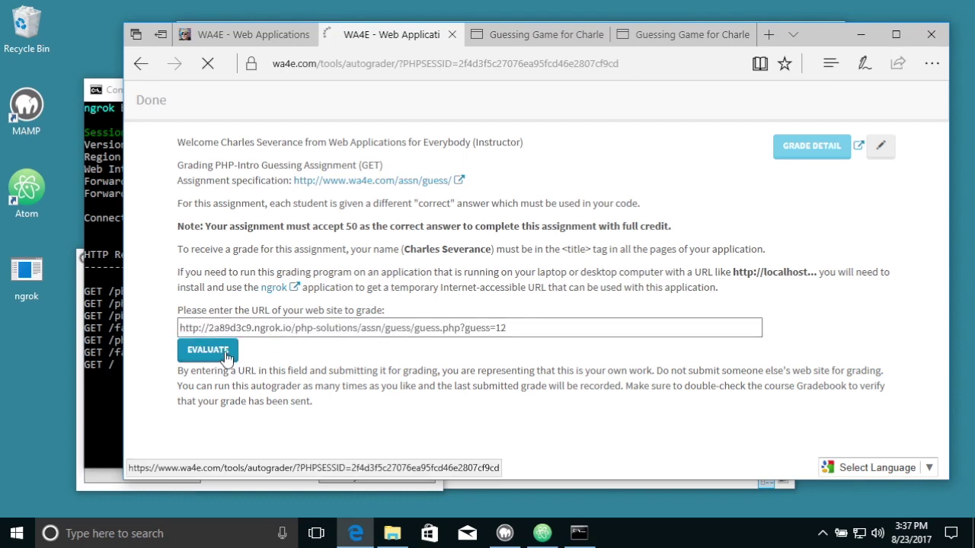
# Step: Move and narrow the browser window so the ngrok request log stays visible beside the auto-grader page
pyautogui.moveTo(831, 36); pyautogui.dragTo(972, 3)
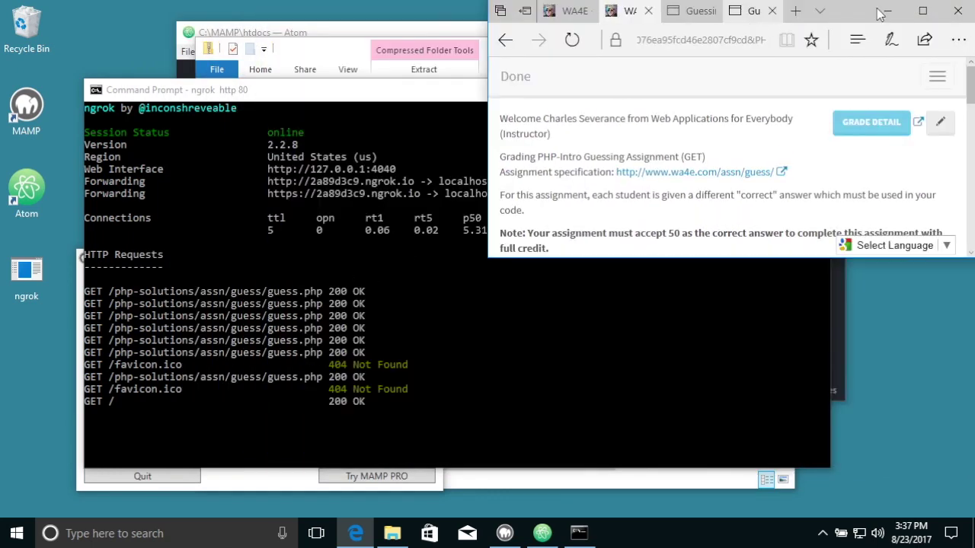
pyautogui.moveTo(866, 7); pyautogui.dragTo(431, 26)
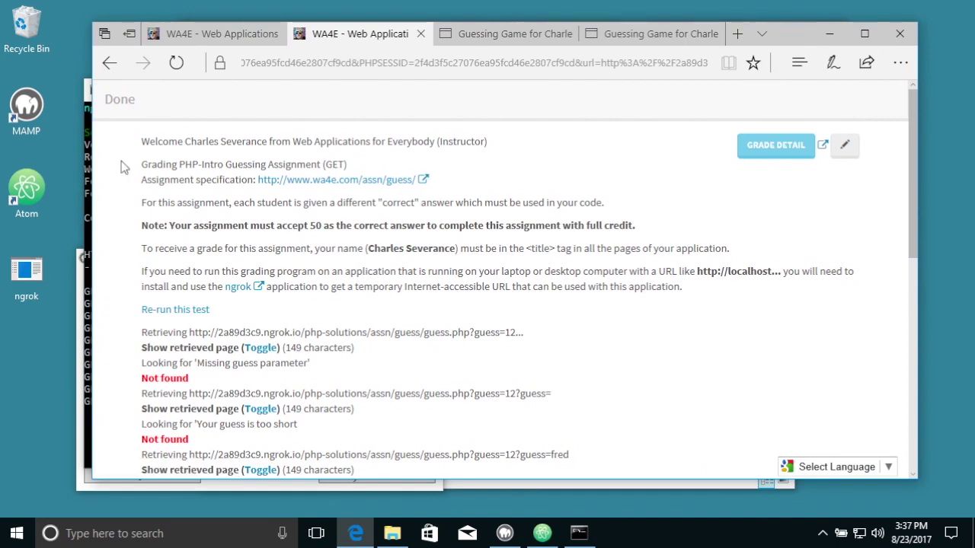
pyautogui.moveTo(93, 156); pyautogui.dragTo(211, 151)
pyautogui.click(150, 342)
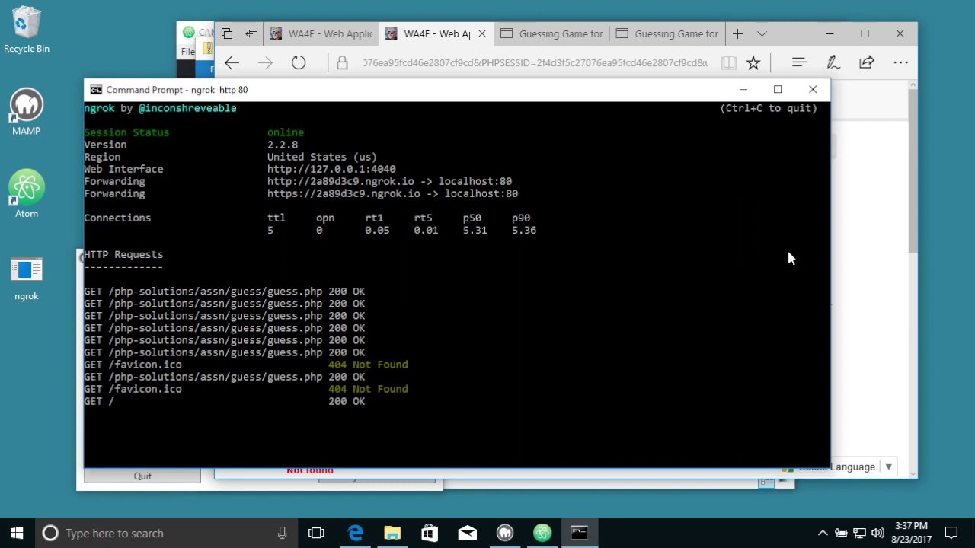
pyautogui.click(881, 276)
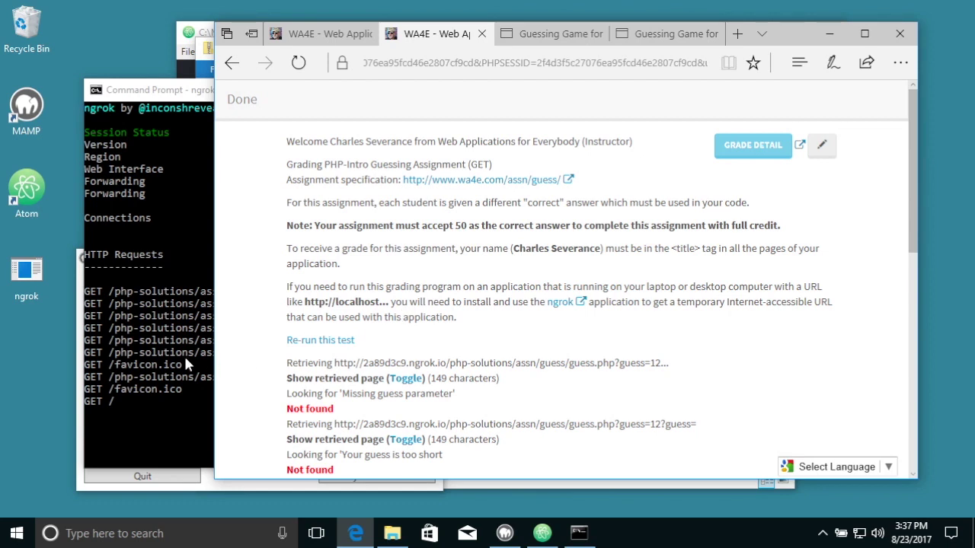
# Step: Re-run the guessing game test in the auto-grader and review its results down to the score
pyautogui.click(335, 343)
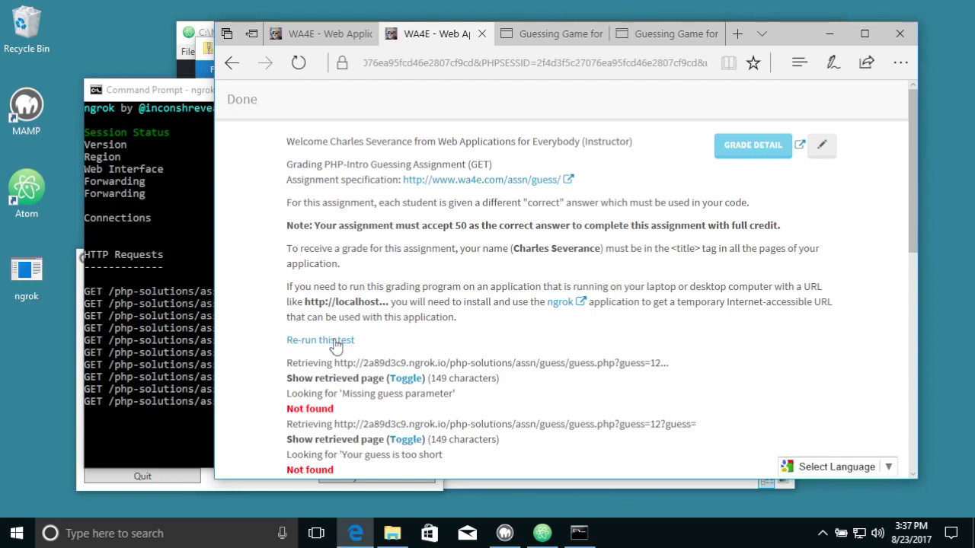
pyautogui.scroll(-10, 468, 348)
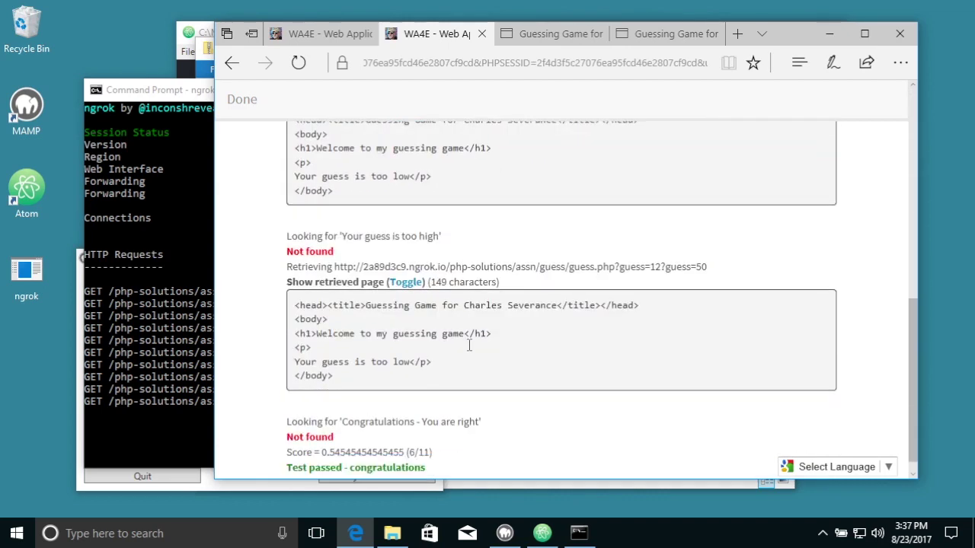
pyautogui.scroll(15, 468, 344)
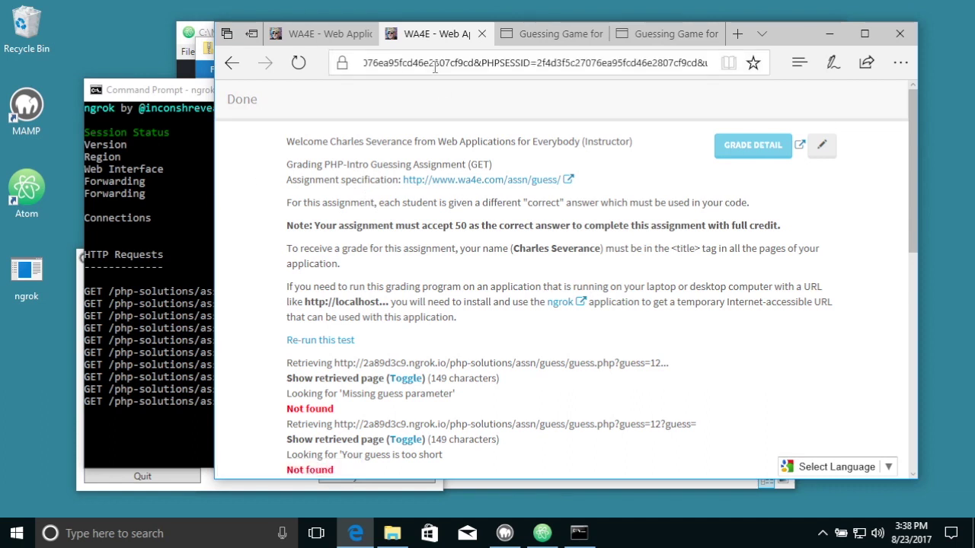
# Step: Compare the guessing game's localhost and ngrok addresses in their browser tabs and return to the auto-grader
pyautogui.click(542, 34)
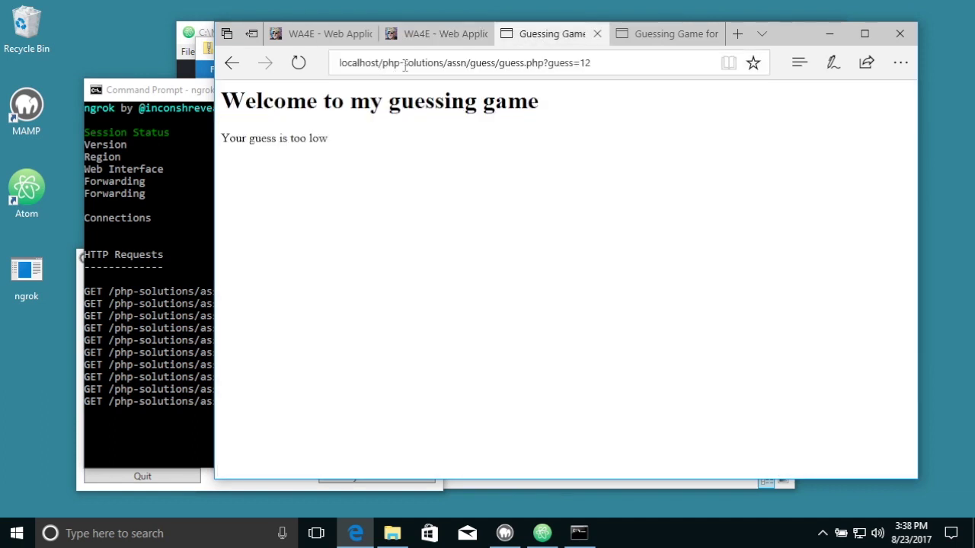
pyautogui.click(655, 36)
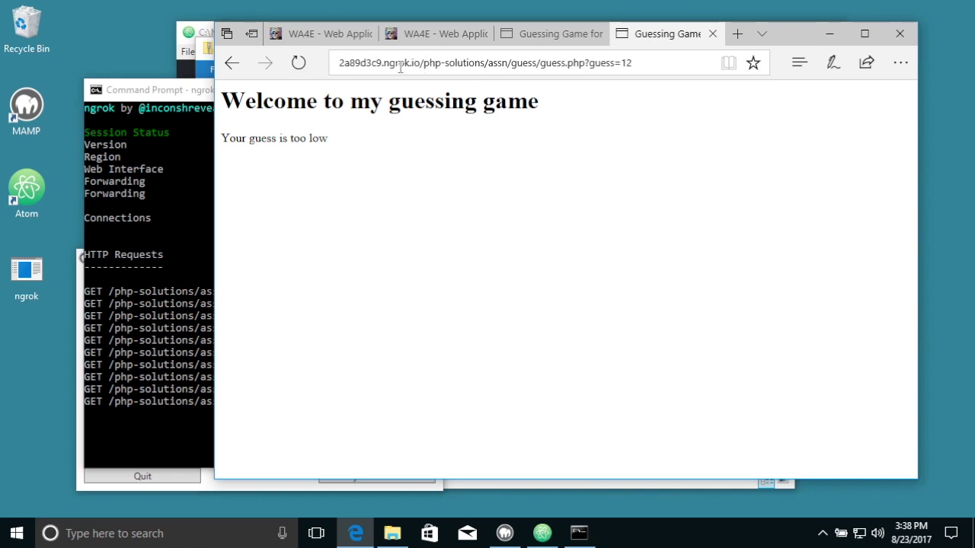
pyautogui.click(438, 33)
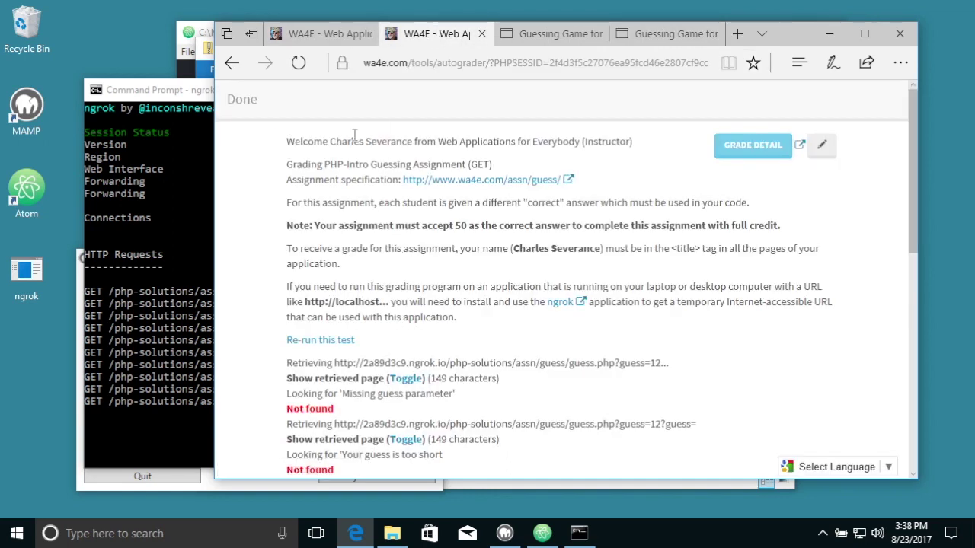
# Step: Stop the running ngrok tunnel and restart it with ngrok http 80 to obtain a new forwarding address
pyautogui.click(180, 263)
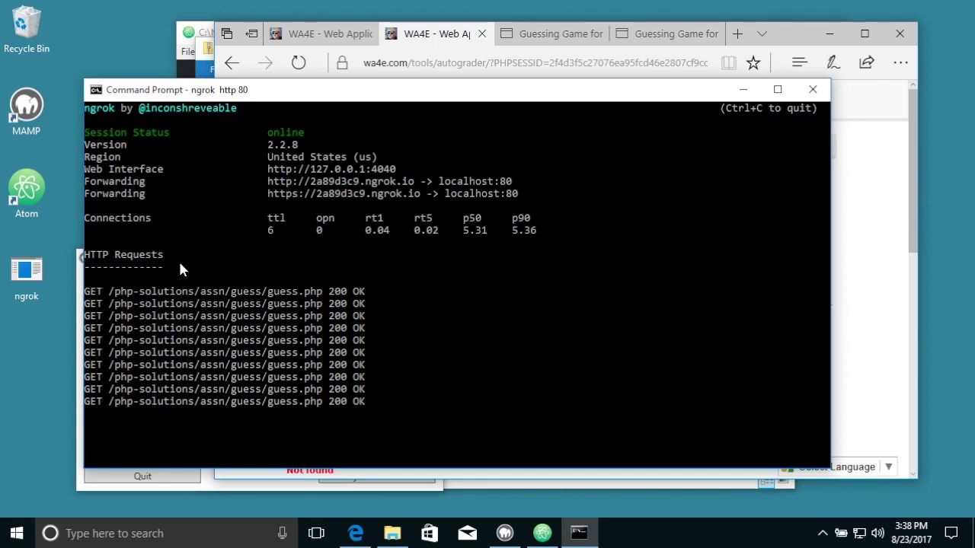
pyautogui.hotkey('ctrl', 'c')
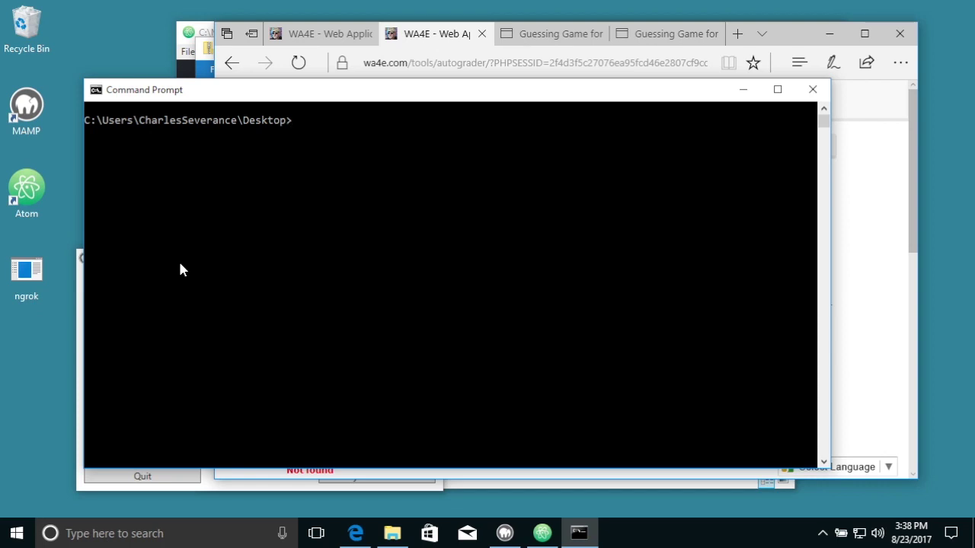
pyautogui.press('Up')
pyautogui.press('Return')
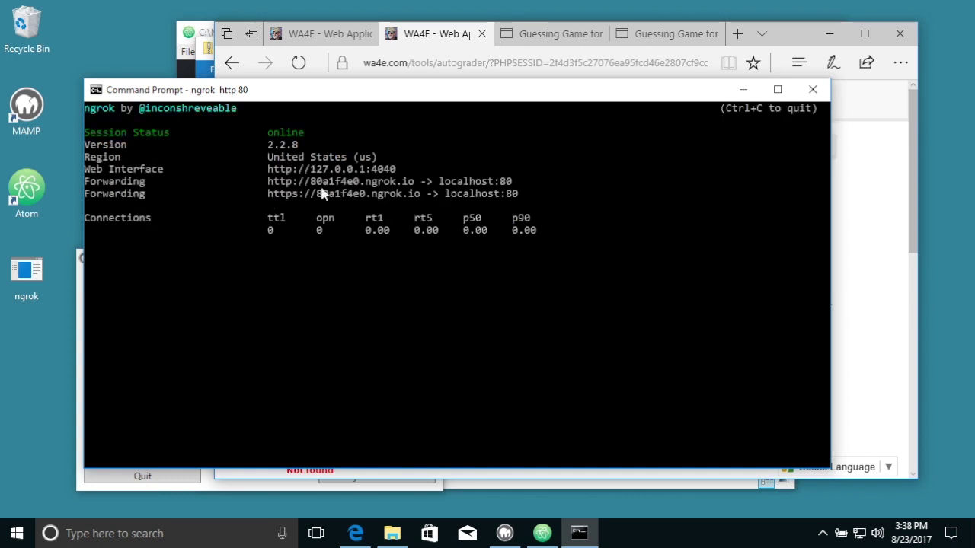
# Step: Compare the old ngrok address of the guessing game page with the new forwarding address and shut down the tunnel
pyautogui.click(642, 42)
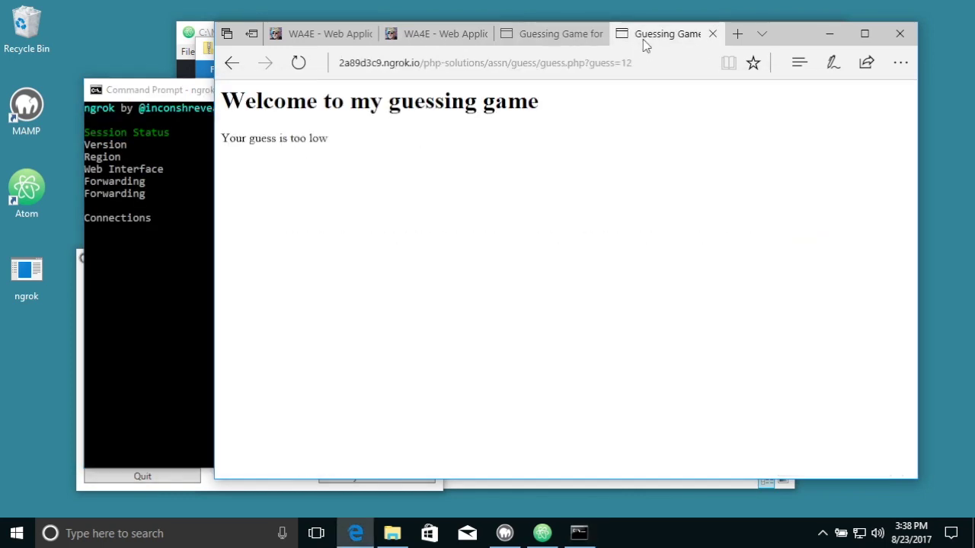
pyautogui.click(183, 232)
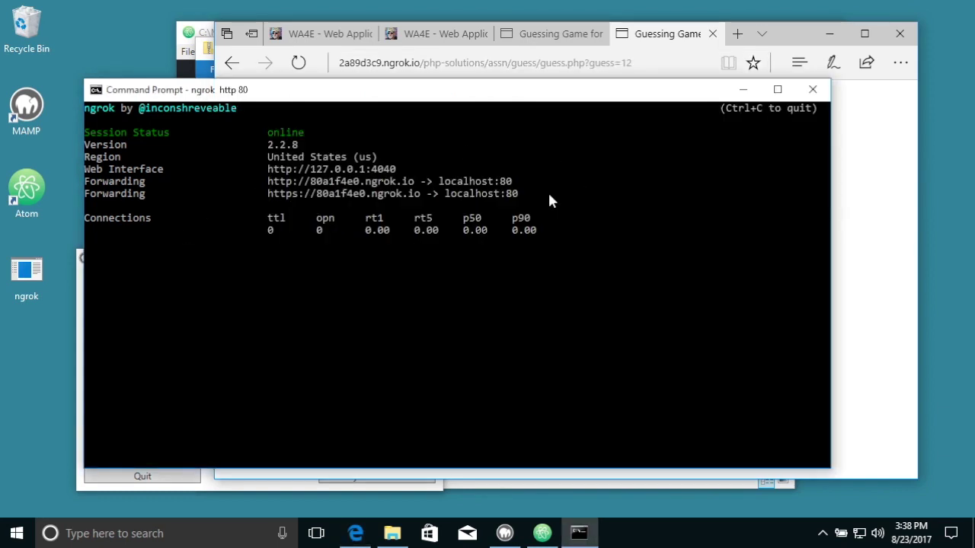
pyautogui.hotkey('ctrl', 'c')
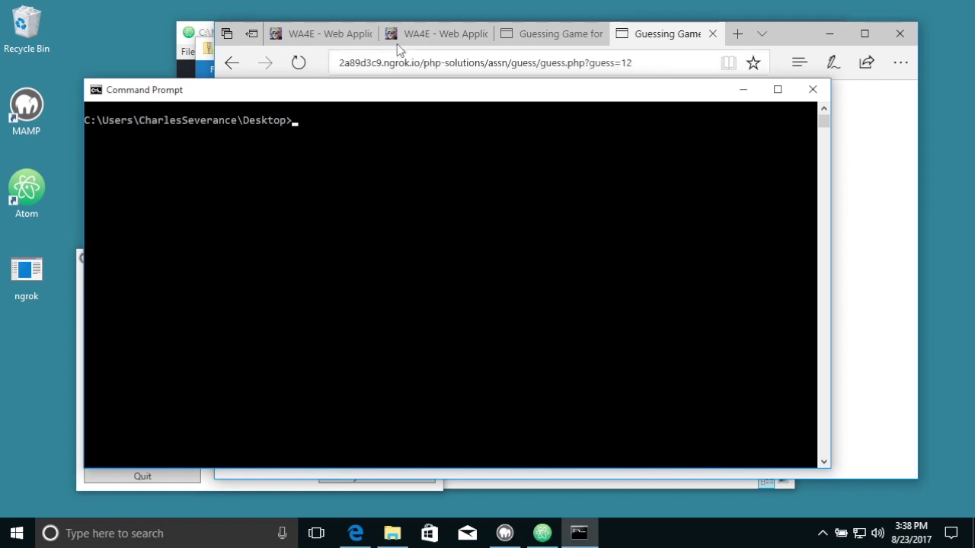
# Step: Look through the open Chrome tabs and place the PHP Arrays lesson tab before the Guessing Game tab
pyautogui.click(337, 33)
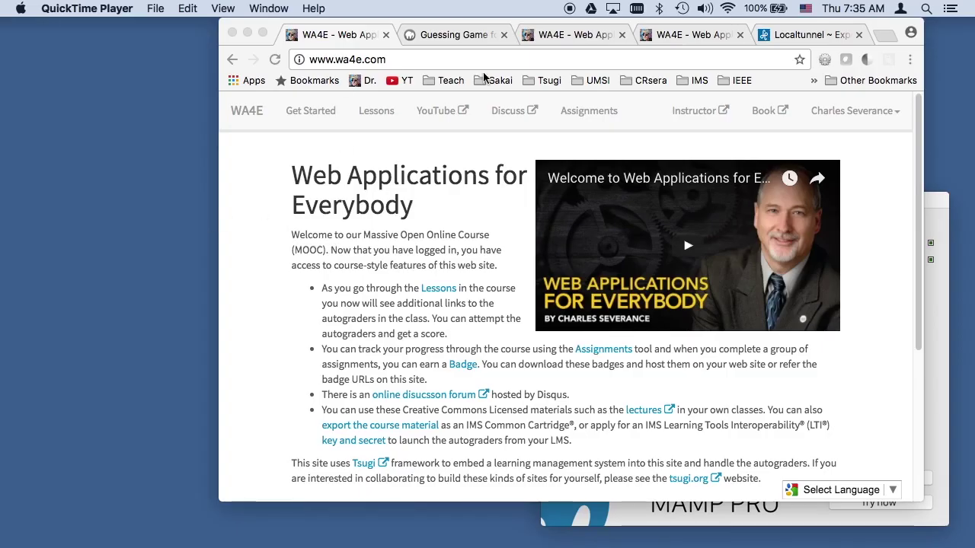
pyautogui.click(466, 38)
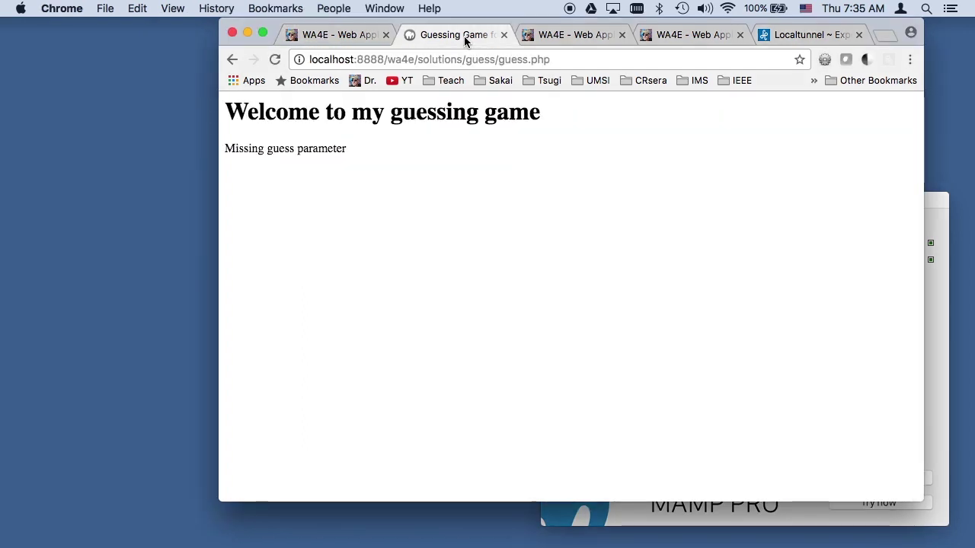
pyautogui.click(572, 34)
pyautogui.moveTo(572, 34); pyautogui.dragTo(462, 35)
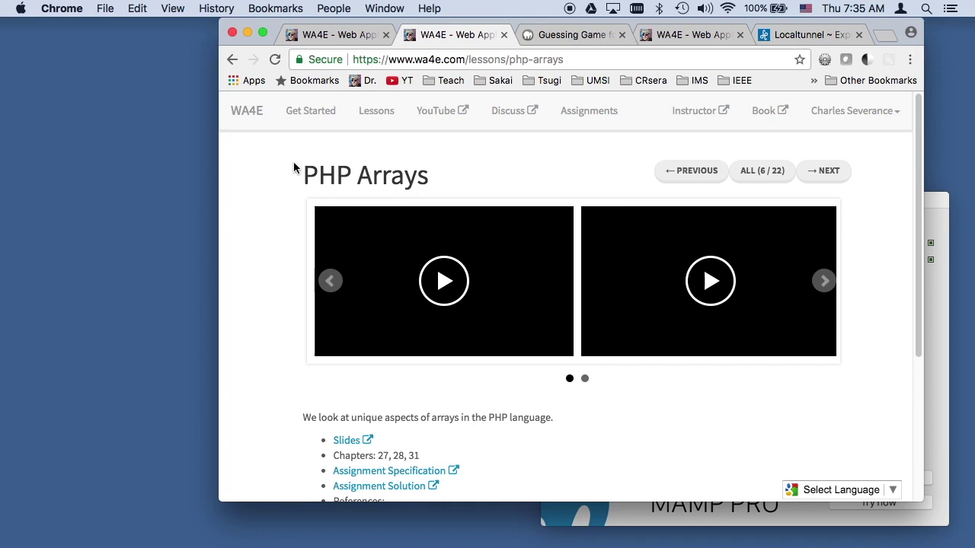
# Step: Launch the Guessing Game auto-grader from the PHP Arrays lesson and select the URL in its web site to grade field
pyautogui.scroll(-5, 254, 346)
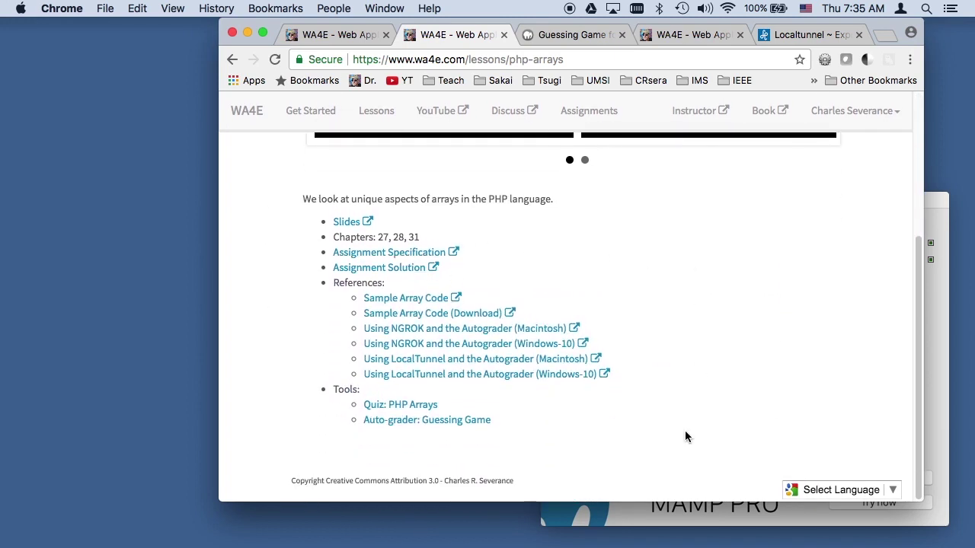
pyautogui.click(459, 425)
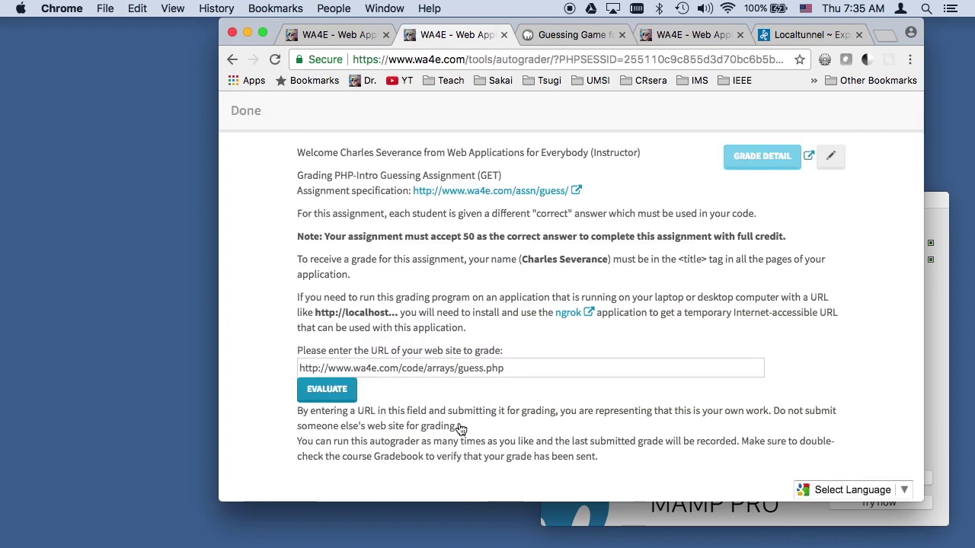
pyautogui.doubleClick(373, 369)
pyautogui.click(373, 368)
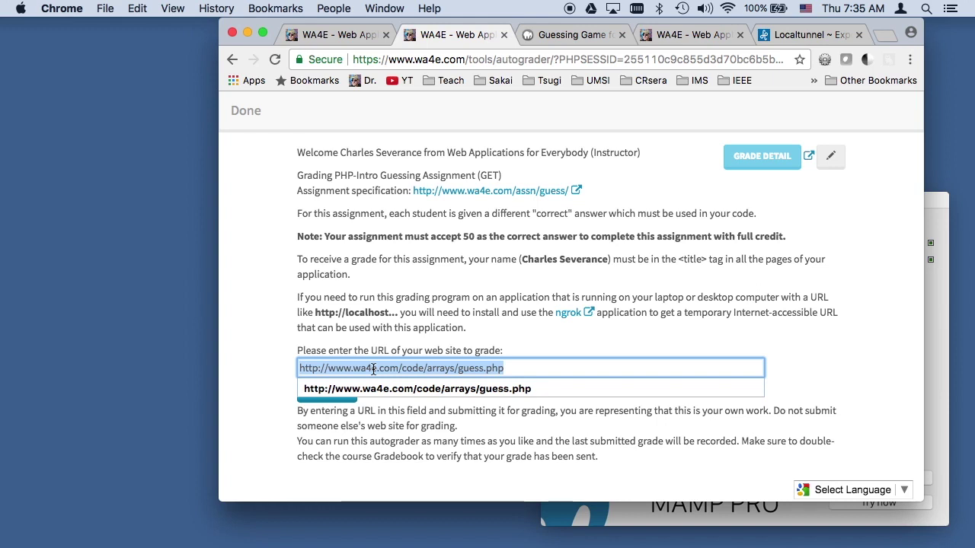
# Step: Compare the guessing game's localhost:8888 address with the auto-grader's URL field and check the MAMP server status
pyautogui.click(579, 35)
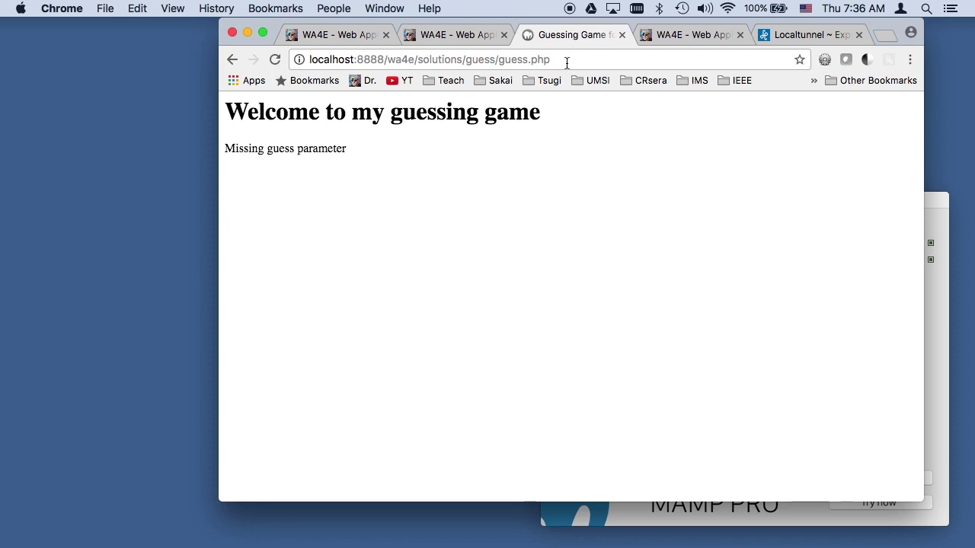
pyautogui.click(435, 35)
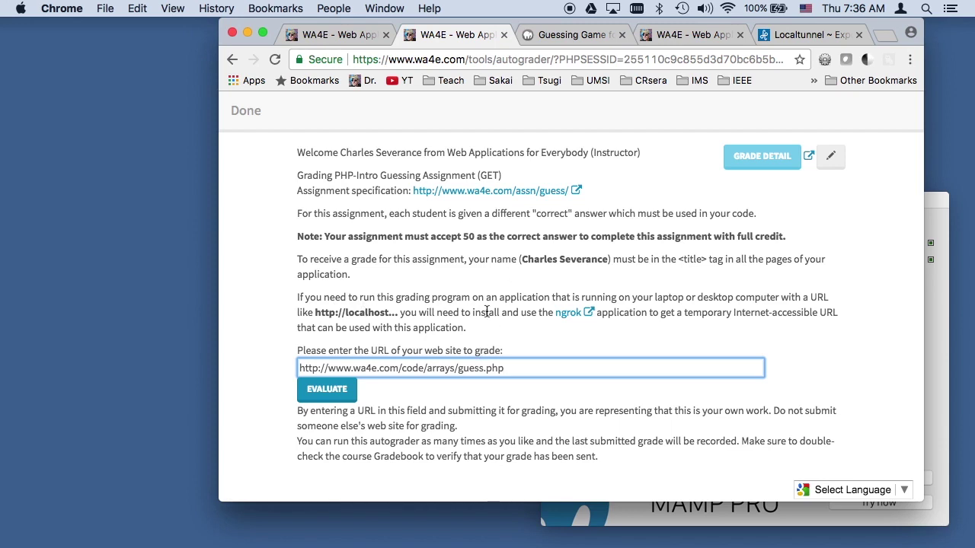
pyautogui.click(570, 37)
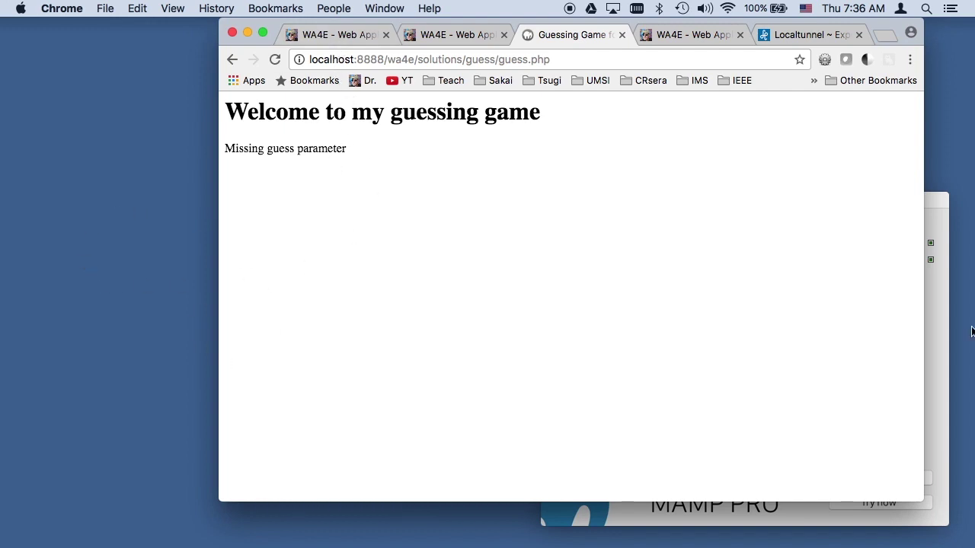
pyautogui.click(935, 334)
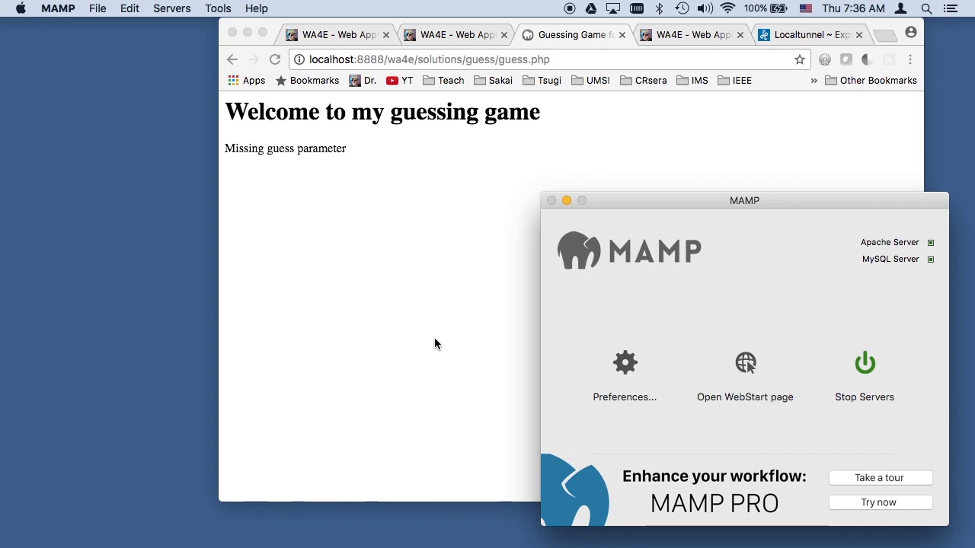
pyautogui.click(388, 304)
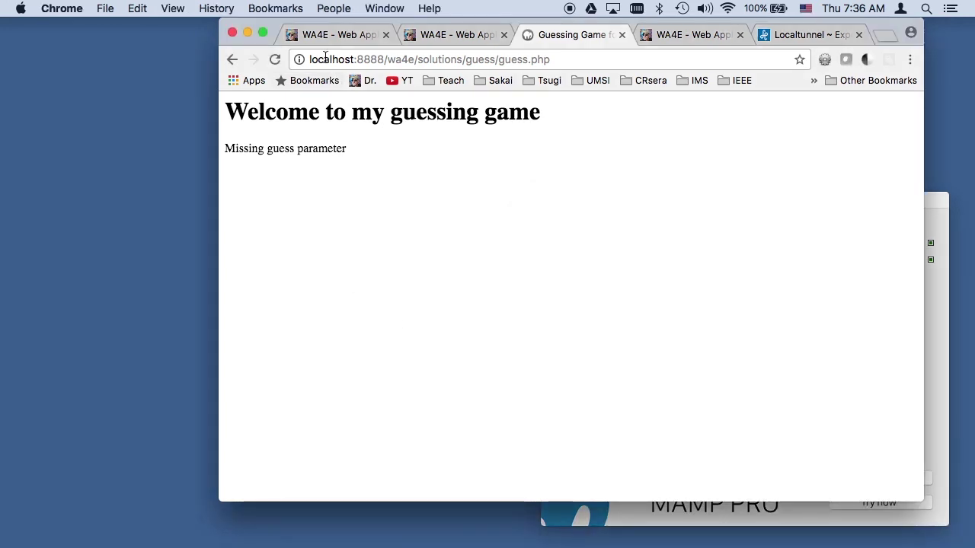
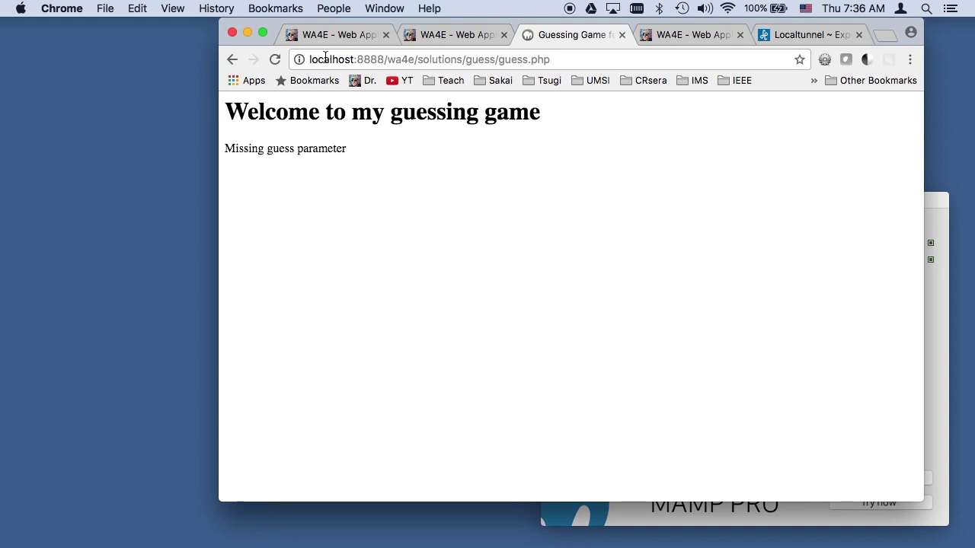
# Step: Read the Using LocalTunnel on Macintosh page from its introduction to the Installing LocalTunnel section
pyautogui.click(675, 38)
pyautogui.scroll(15, 743, 257)
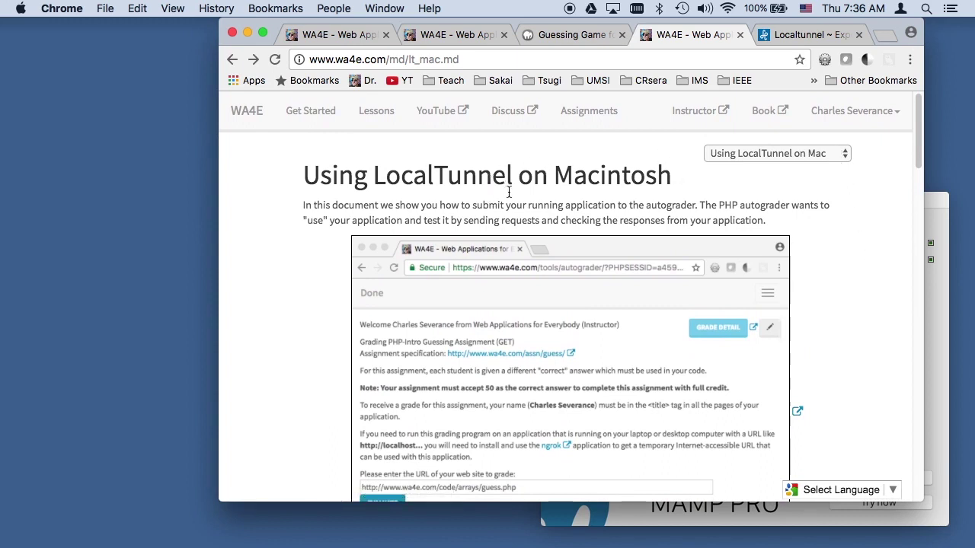
pyautogui.scroll(-5, 845, 313)
pyautogui.scroll(-4, 844, 318)
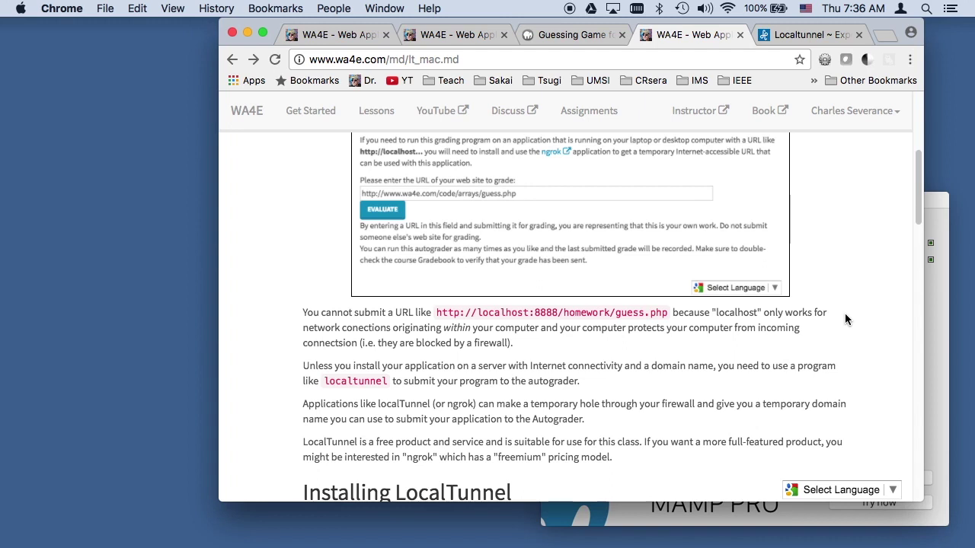
pyautogui.scroll(-1, 846, 319)
pyautogui.scroll(-8, 845, 320)
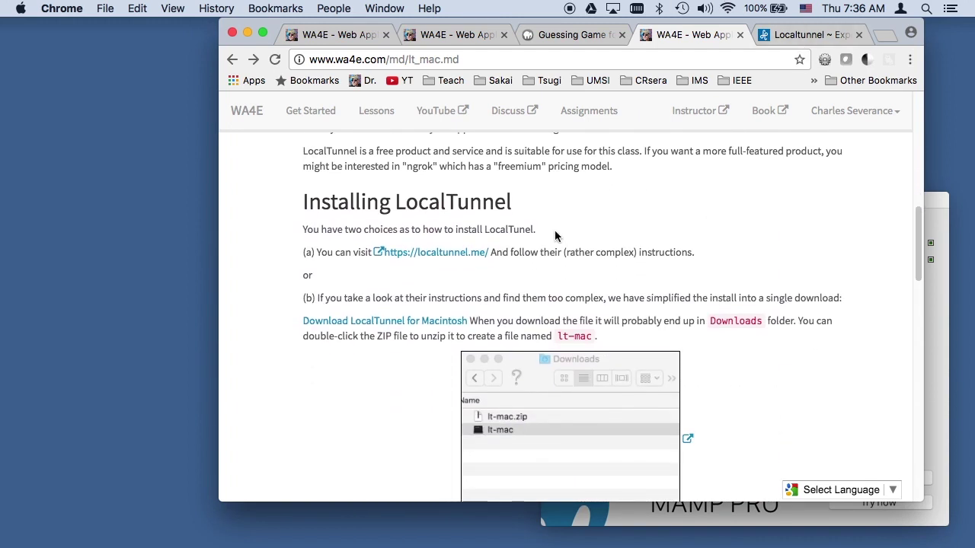
# Step: Examine the Quickstart install instructions on the localtunnel site and return to the WA4E installation section
pyautogui.click(801, 35)
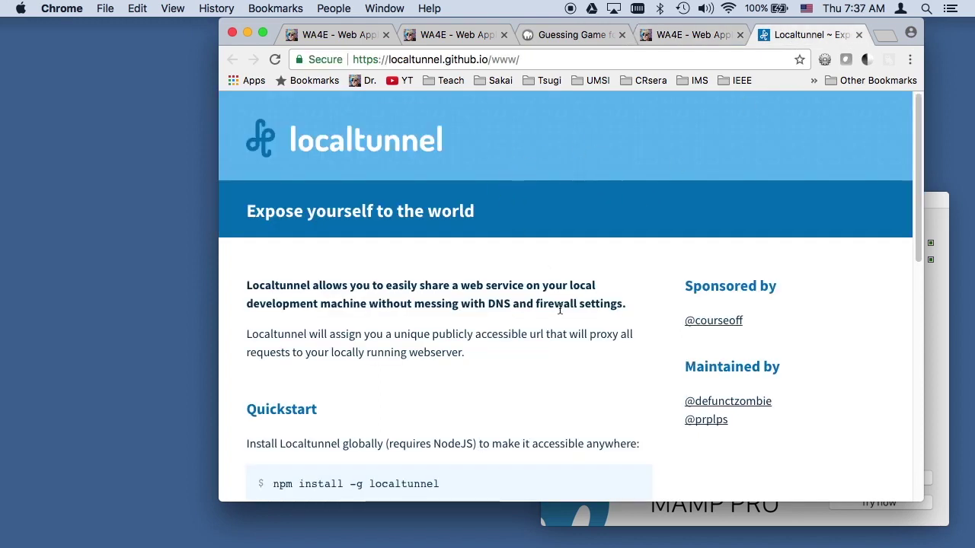
pyautogui.scroll(-1, 555, 297)
pyautogui.scroll(-5, 555, 297)
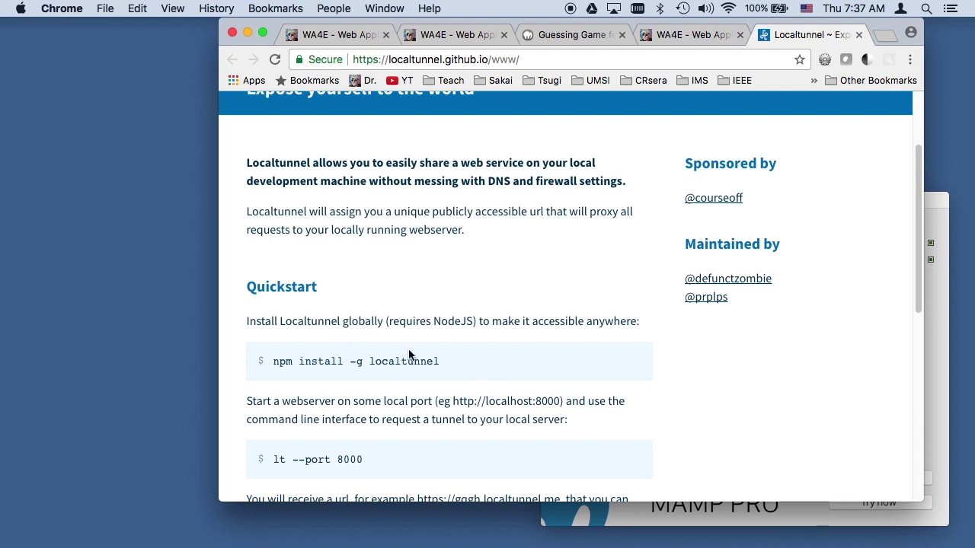
pyautogui.scroll(3, 409, 355)
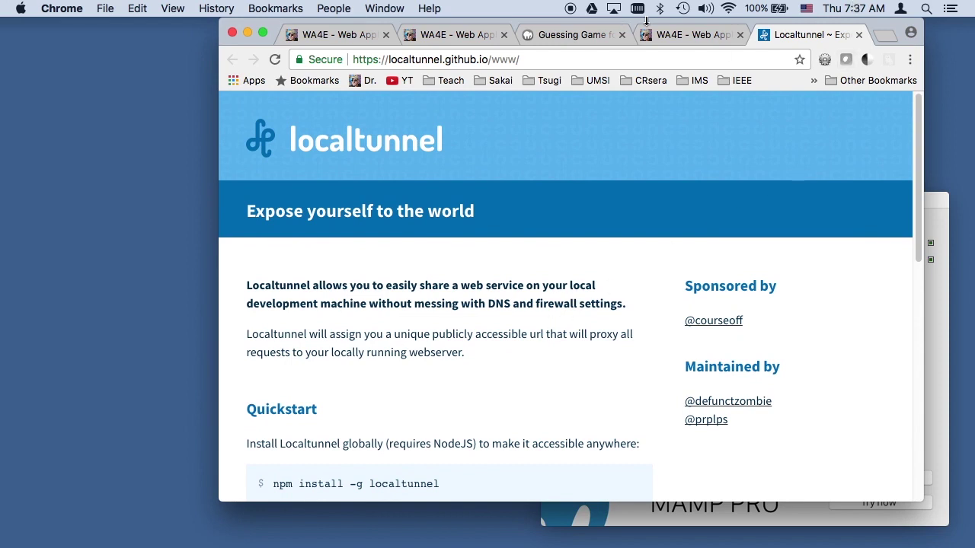
pyautogui.click(679, 33)
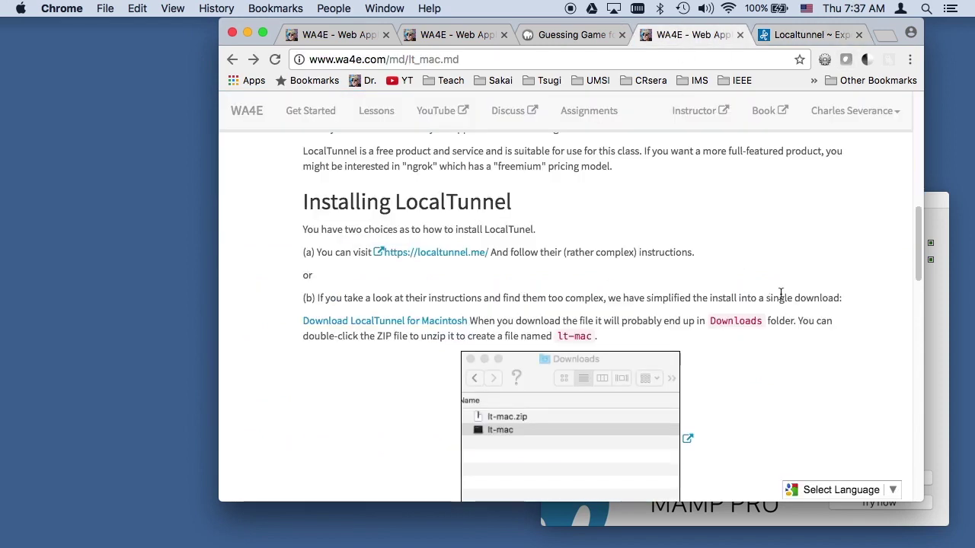
# Step: Download LocalTunnel for Macintosh and unzip lt-mac.zip in the Downloads folder
pyautogui.press('super+Tab')
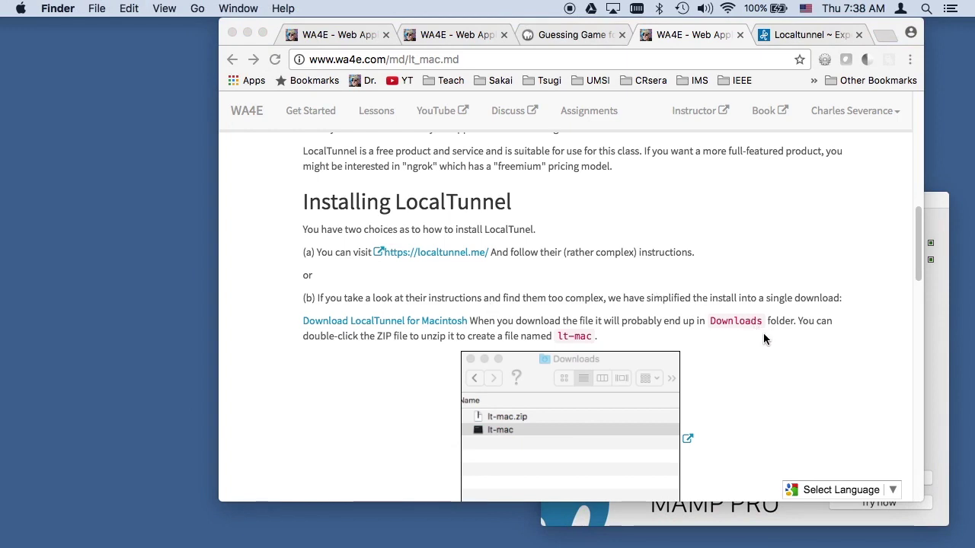
pyautogui.click(424, 324)
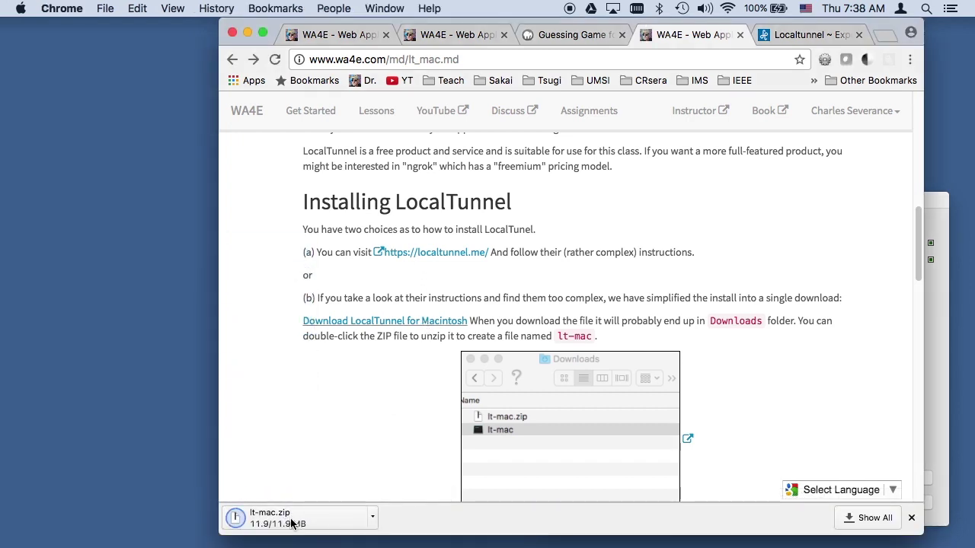
pyautogui.click(372, 517)
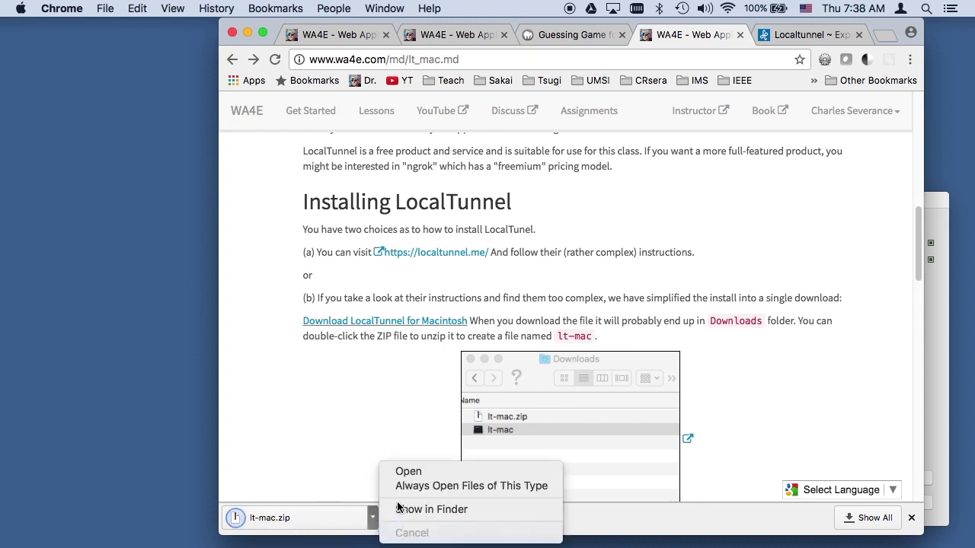
pyautogui.click(412, 511)
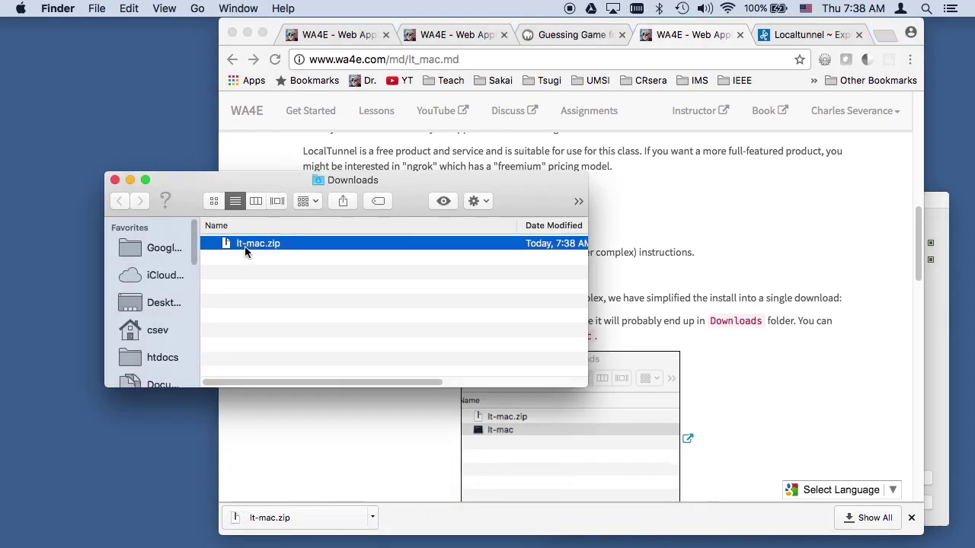
pyautogui.doubleClick(245, 246)
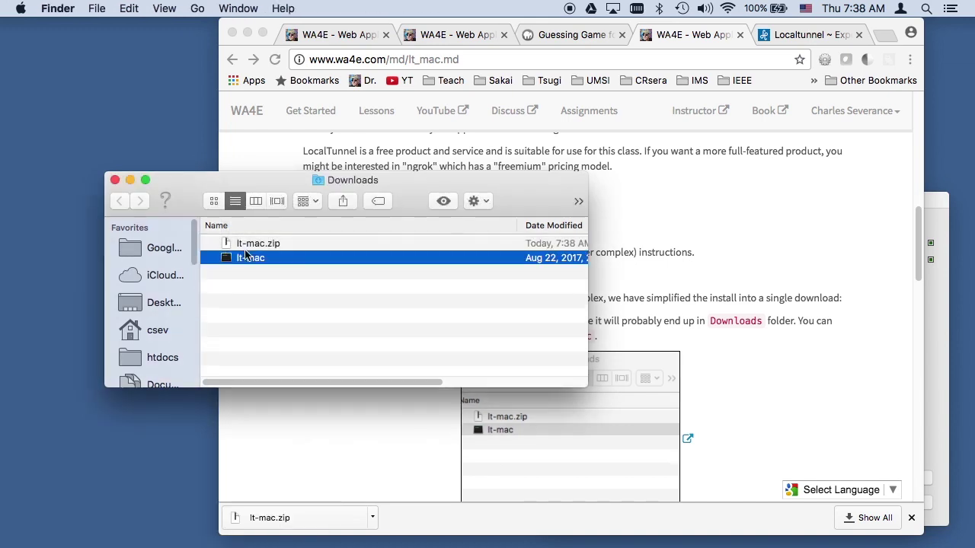
# Step: Bring up the instructions for running lt-mac and open a Terminal window in front of the page
pyautogui.click(774, 433)
pyautogui.scroll(-5, 764, 427)
pyautogui.scroll(-1, 764, 427)
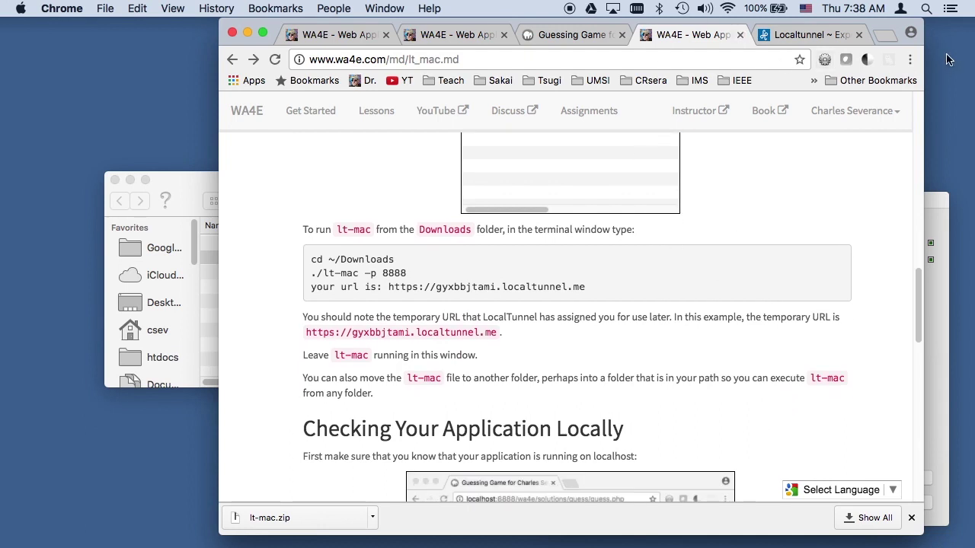
pyautogui.click(926, 9)
pyautogui.write('qu')
pyautogui.write('erminal')
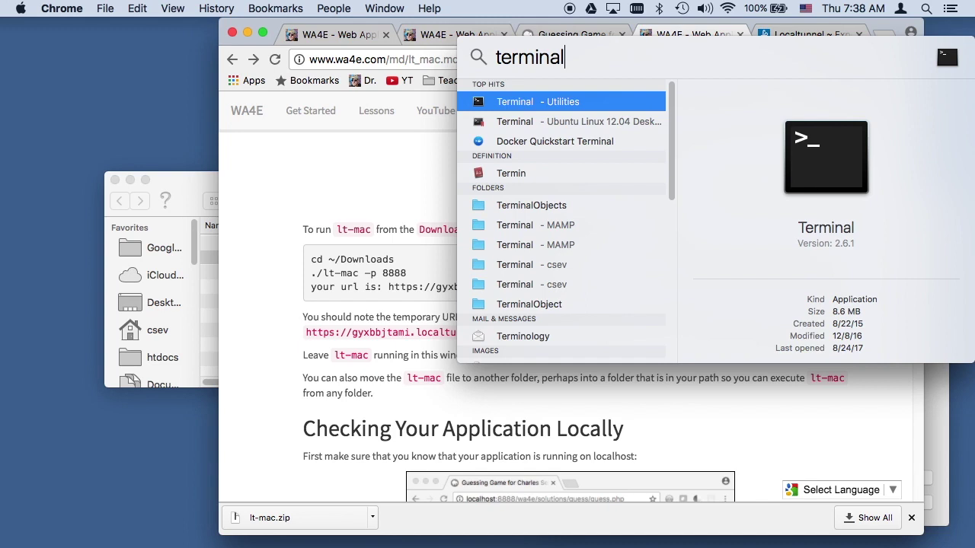
pyautogui.press('Return')
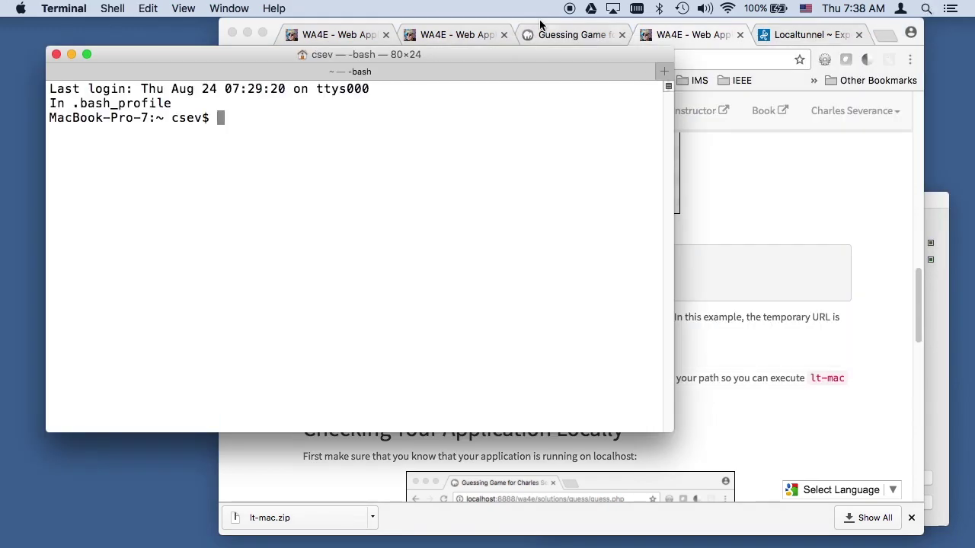
pyautogui.moveTo(501, 58); pyautogui.dragTo(710, 102)
pyautogui.write('cd Desktop/')
pyautogui.press('Return')
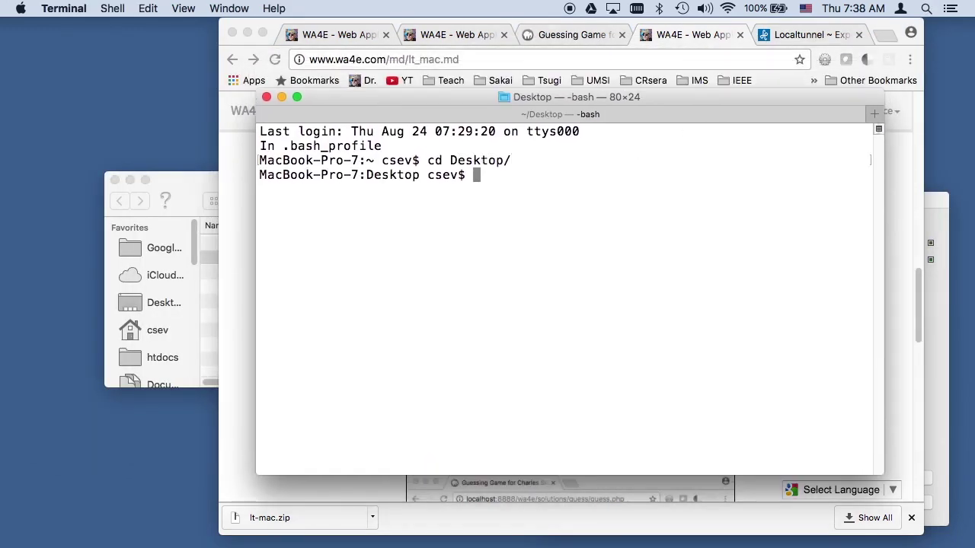
pyautogui.write('ls')
pyautogui.press('Return')
pyautogui.write('cd ..')
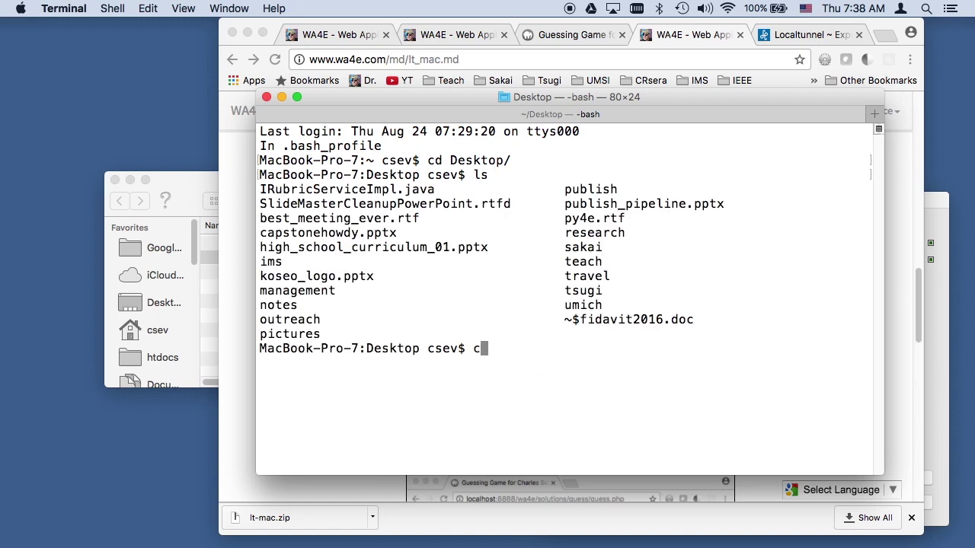
pyautogui.press('Return')
# Step: Change the Terminal's working directory to Downloads on a cleared screen and list its files
pyautogui.write('cd Down')
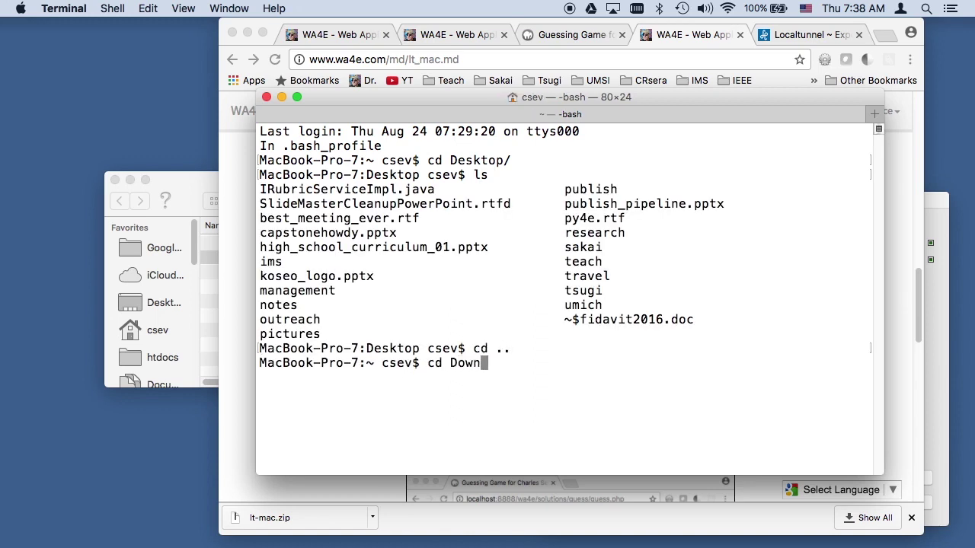
pyautogui.press('Tab')
pyautogui.press('super+k')
pyautogui.press('Return')
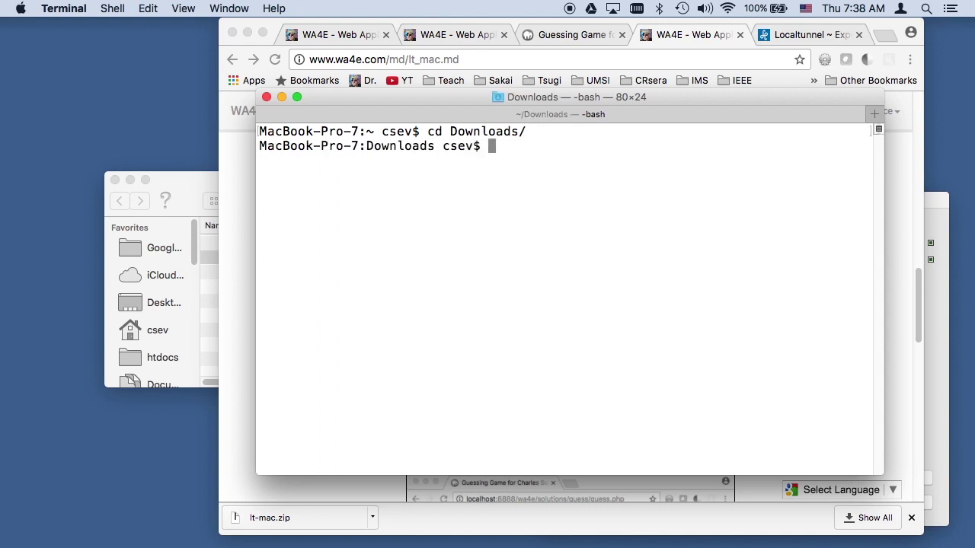
pyautogui.write('ls')
pyautogui.press('Return')
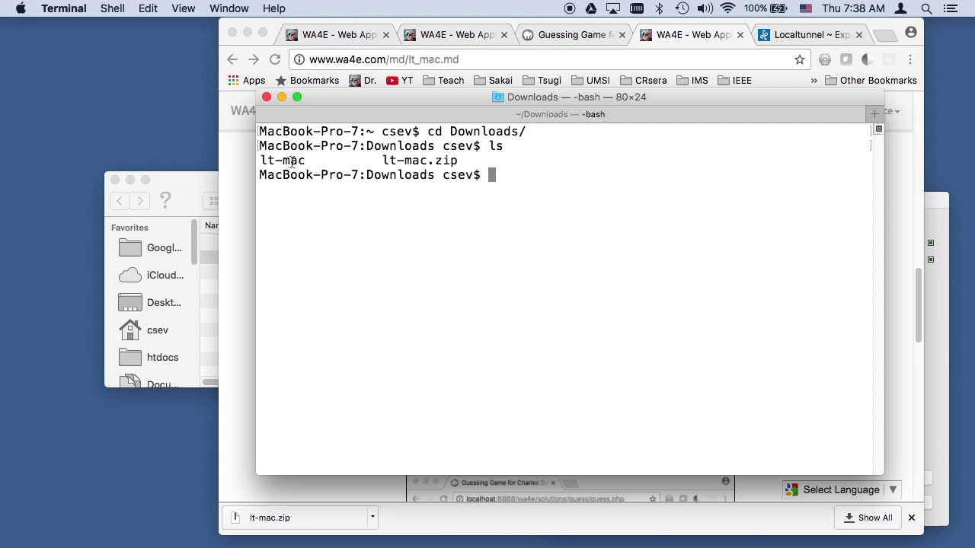
# Step: Check the required port in the instructions and the game's address, and start the tunnel with ./lt-mac -p 8888
pyautogui.moveTo(451, 95); pyautogui.dragTo(271, 139)
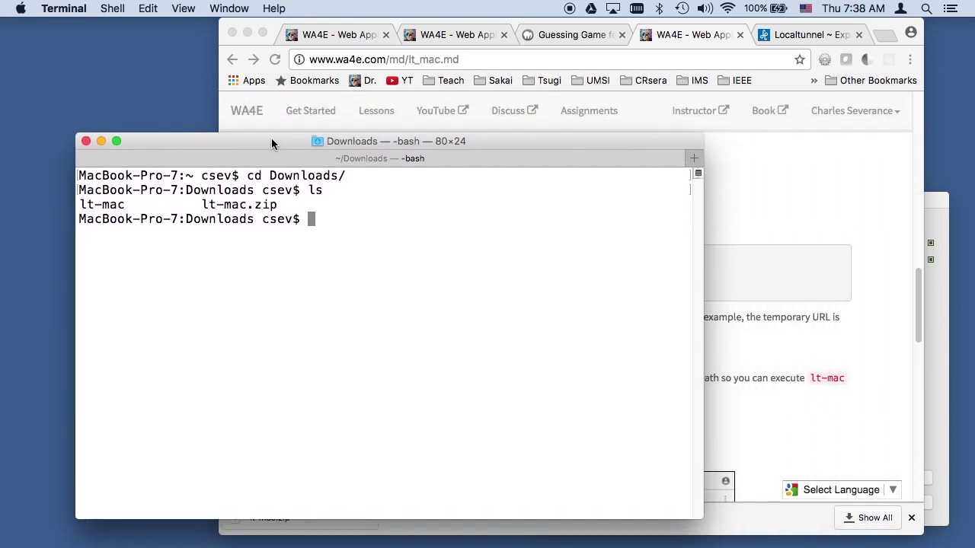
pyautogui.click(826, 351)
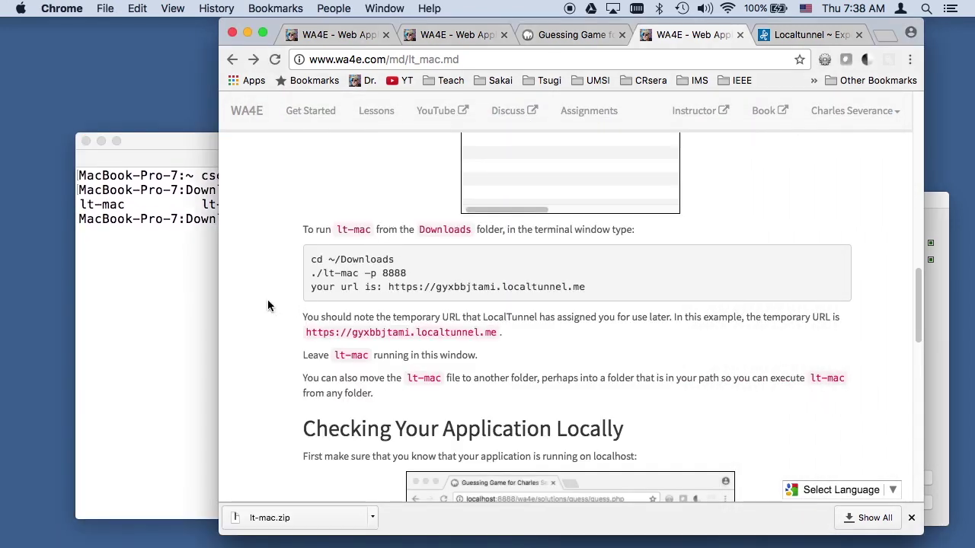
pyautogui.press('super+Tab')
pyautogui.write('./lt')
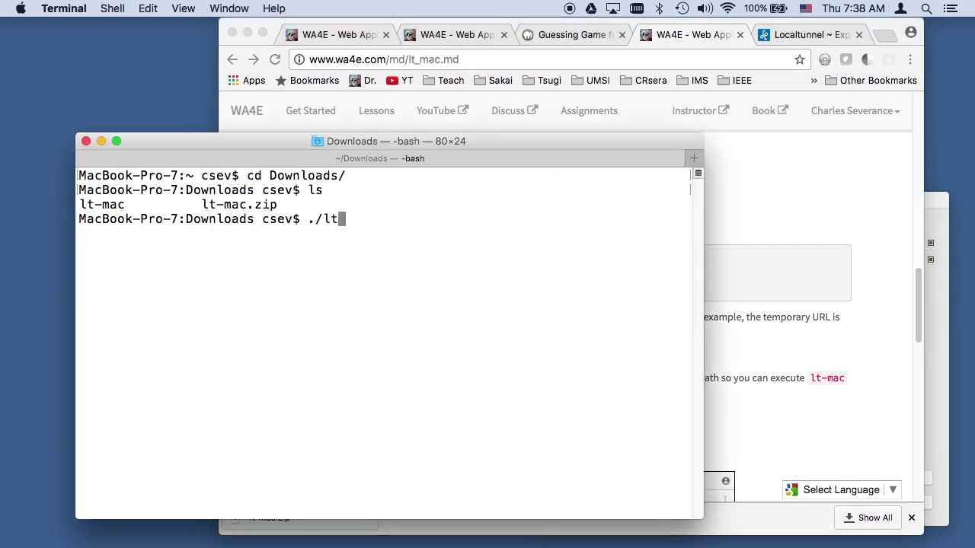
pyautogui.write('-mac -p 8888')
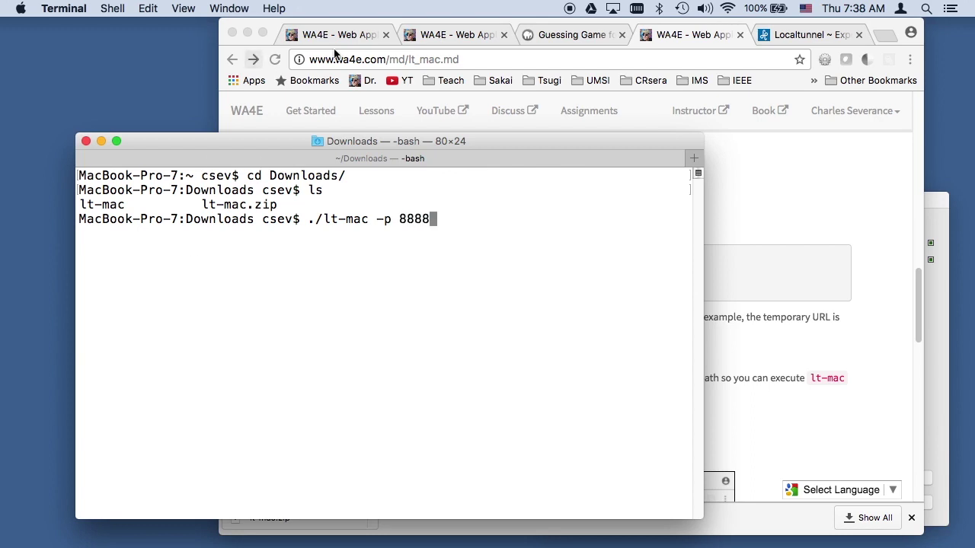
pyautogui.click(573, 34)
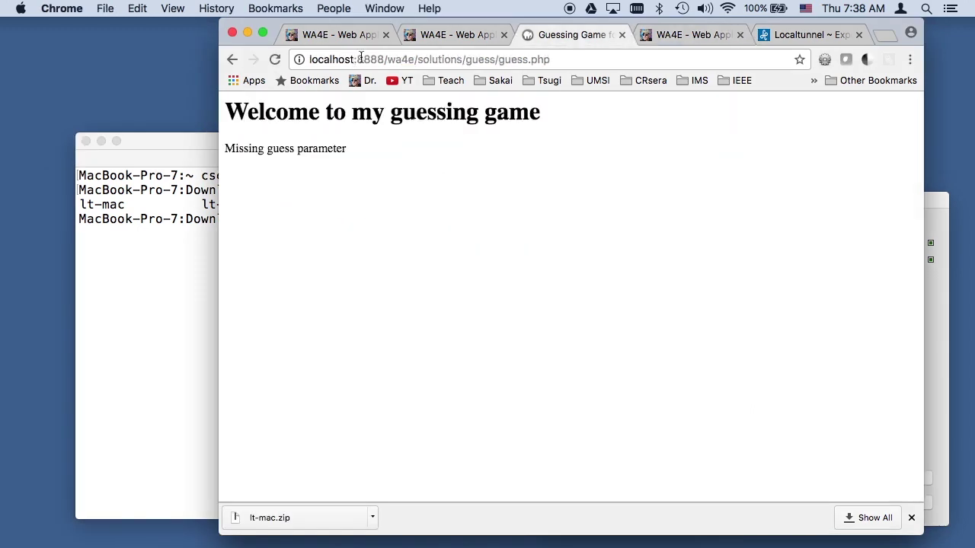
pyautogui.click(114, 297)
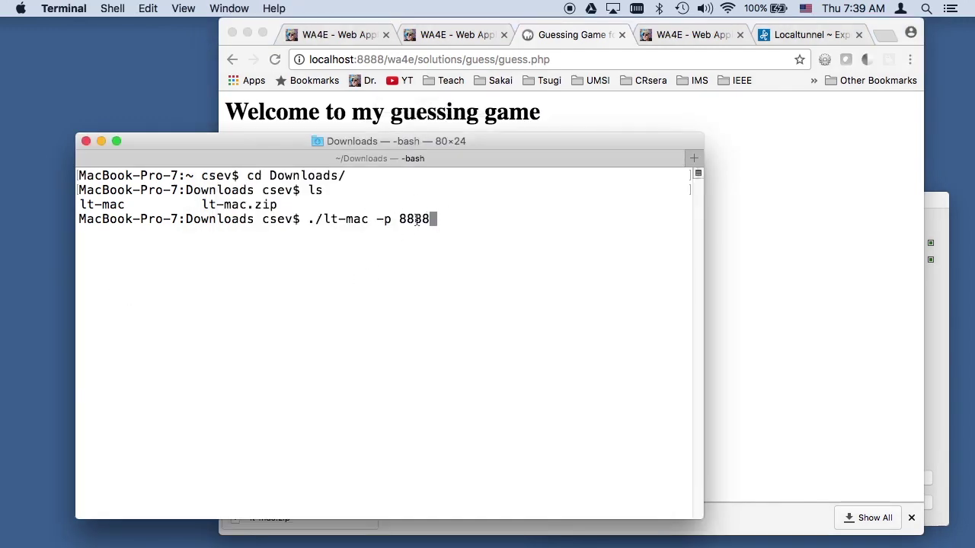
pyautogui.press('Return')
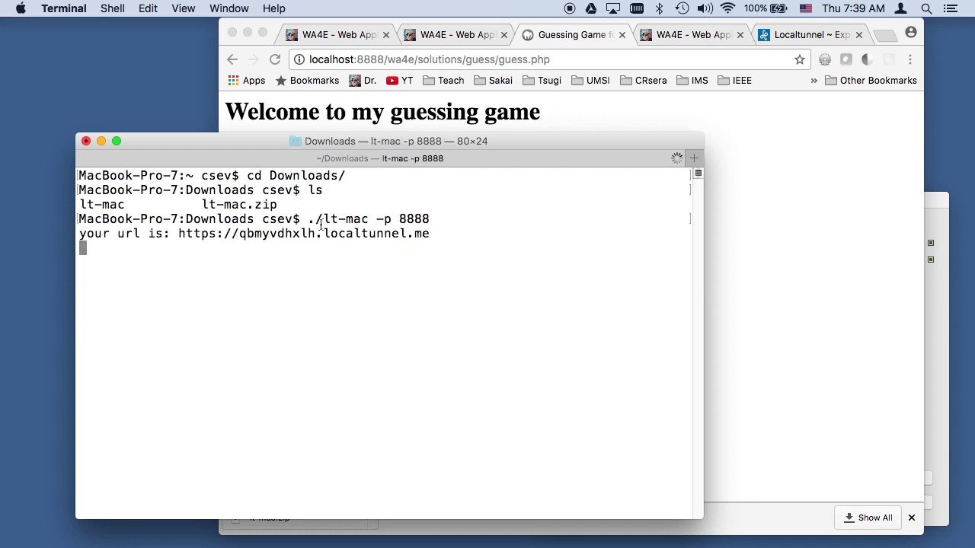
pyautogui.moveTo(178, 234); pyautogui.dragTo(431, 234)
pyautogui.press('super+c')
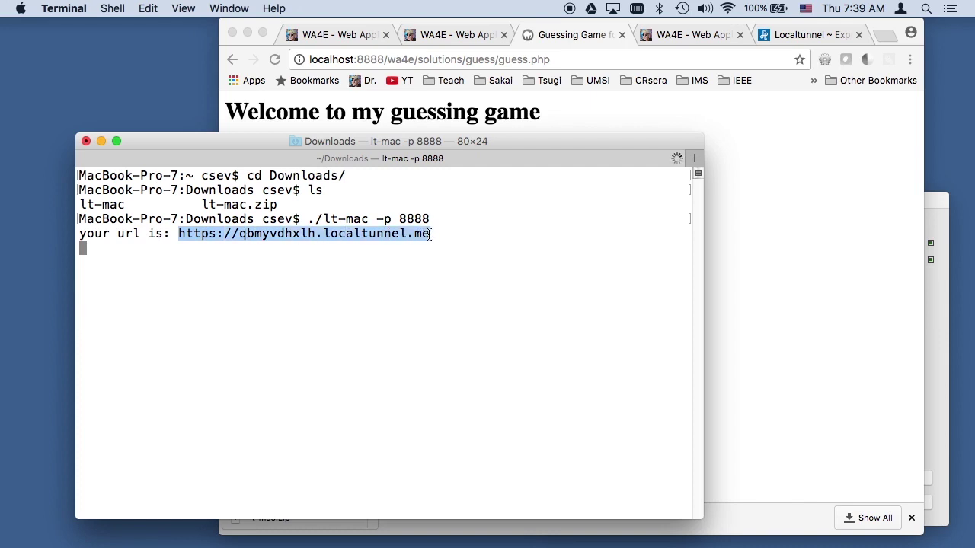
pyautogui.click(405, 59)
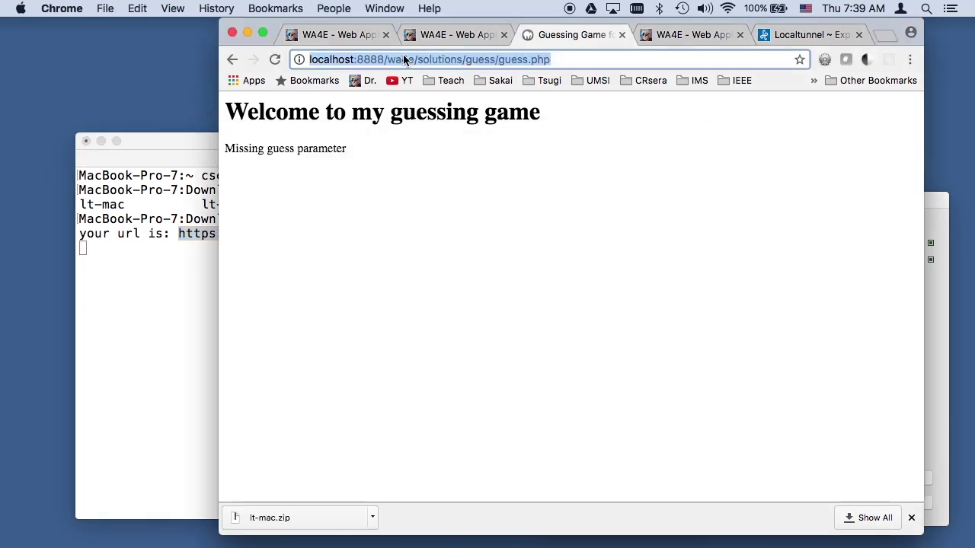
pyautogui.moveTo(386, 60); pyautogui.dragTo(306, 59)
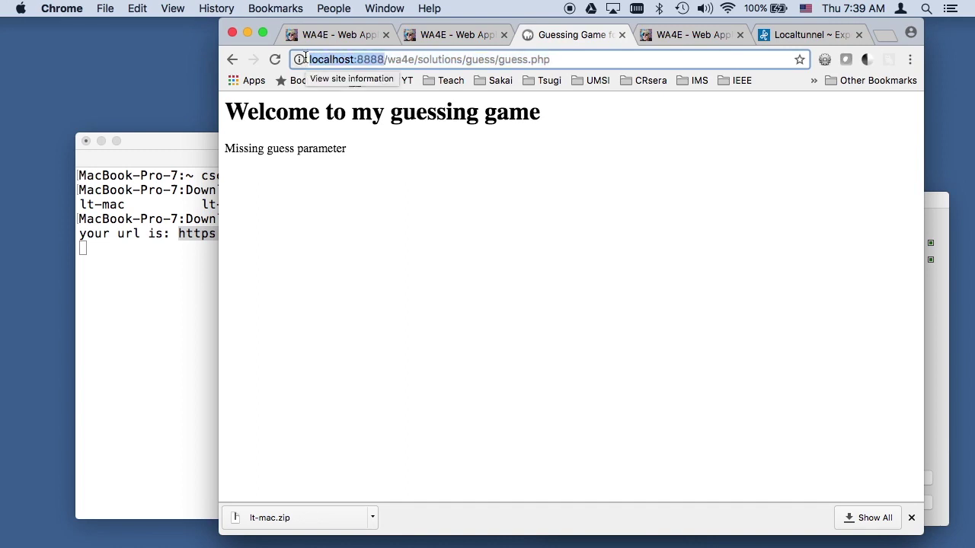
pyautogui.press('super+v')
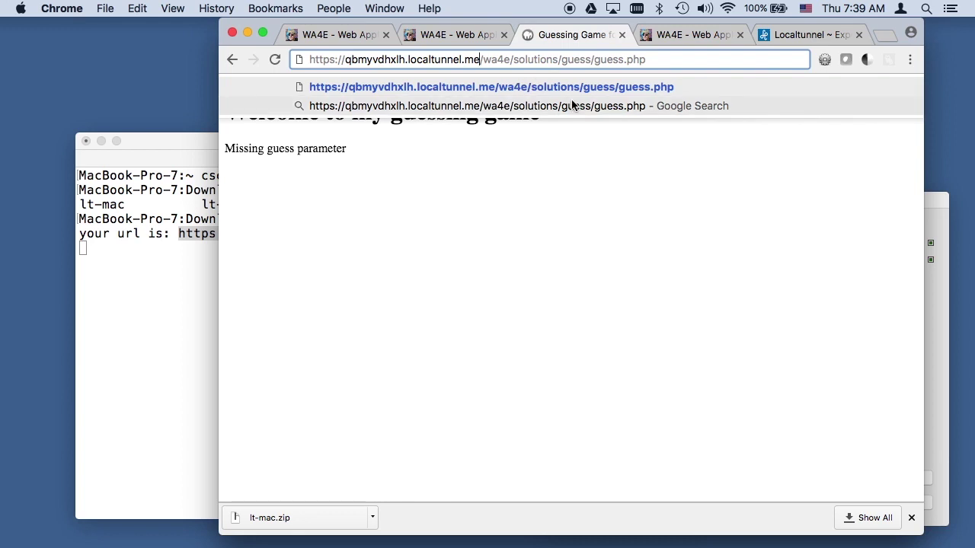
pyautogui.press('Return')
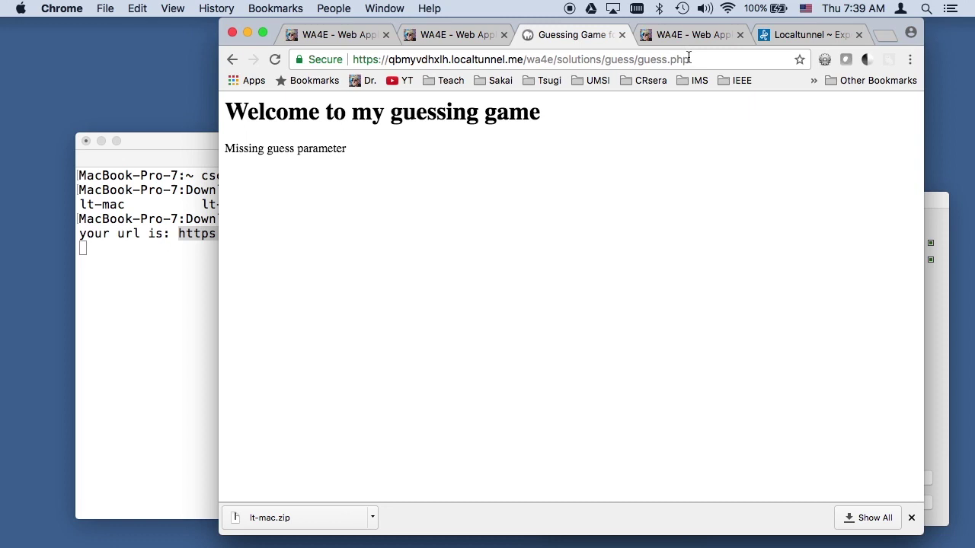
# Step: Copy the game's full localtunnel.me URL into the auto-grader's web site to grade field and run the evaluation
pyautogui.moveTo(690, 59); pyautogui.dragTo(358, 59)
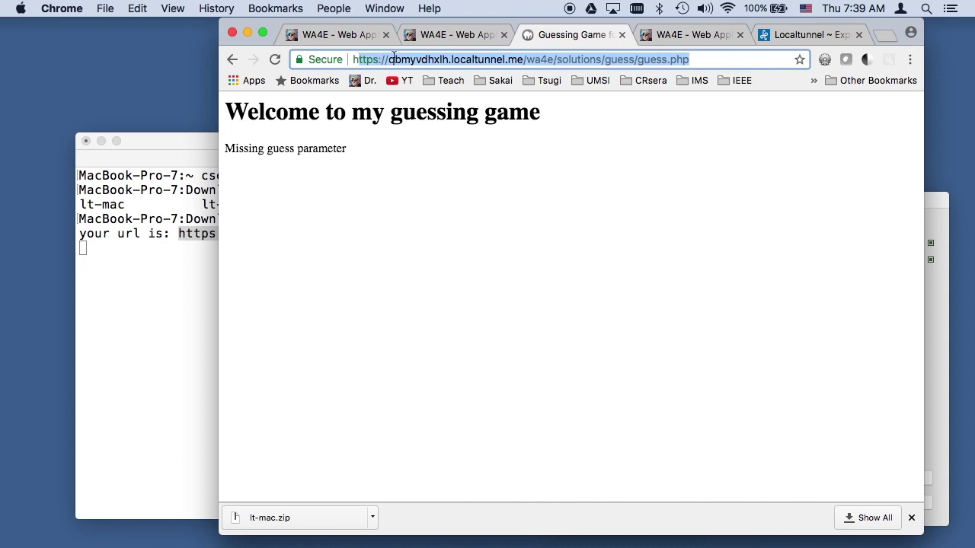
pyautogui.click(708, 55)
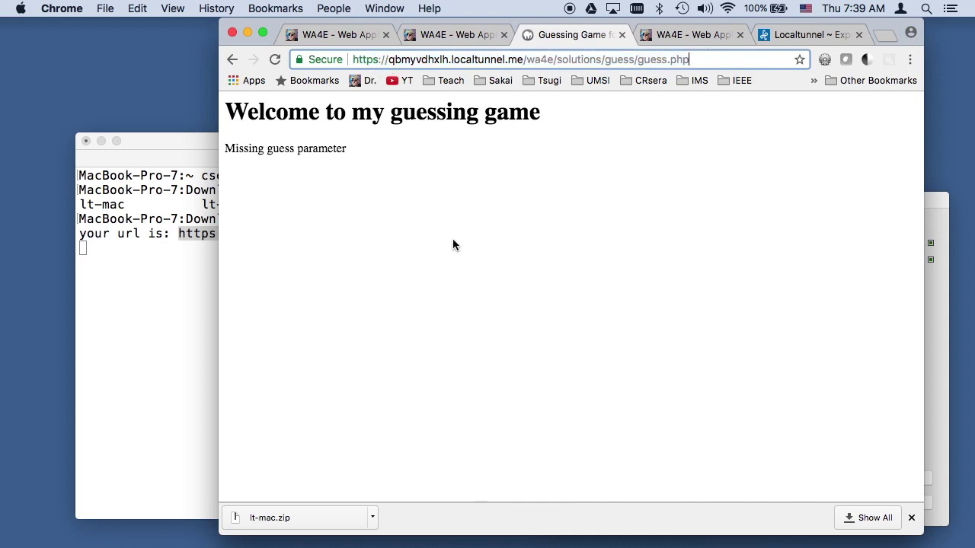
pyautogui.click(715, 82)
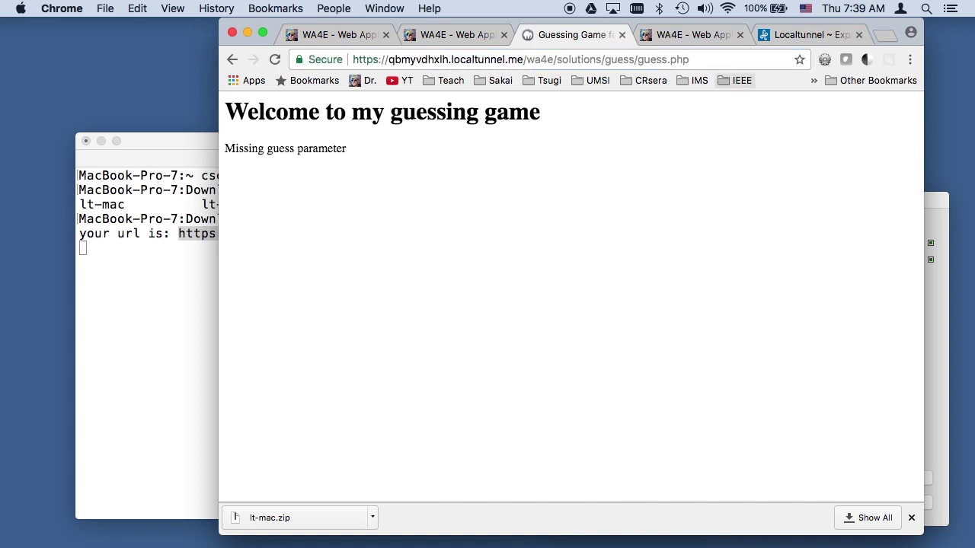
pyautogui.moveTo(693, 58); pyautogui.dragTo(354, 61)
pyautogui.press('super+c')
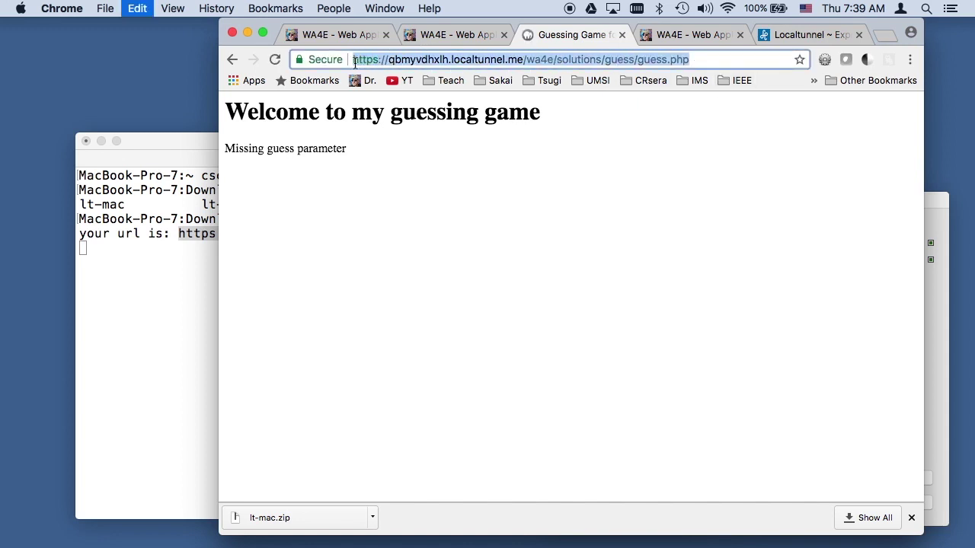
pyautogui.click(449, 35)
pyautogui.tripleClick(393, 367)
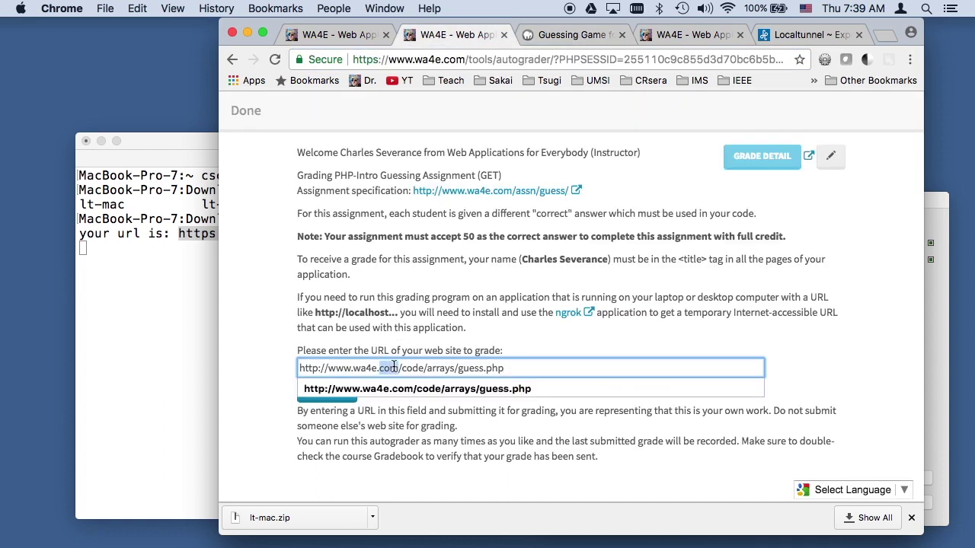
pyautogui.press('super+v')
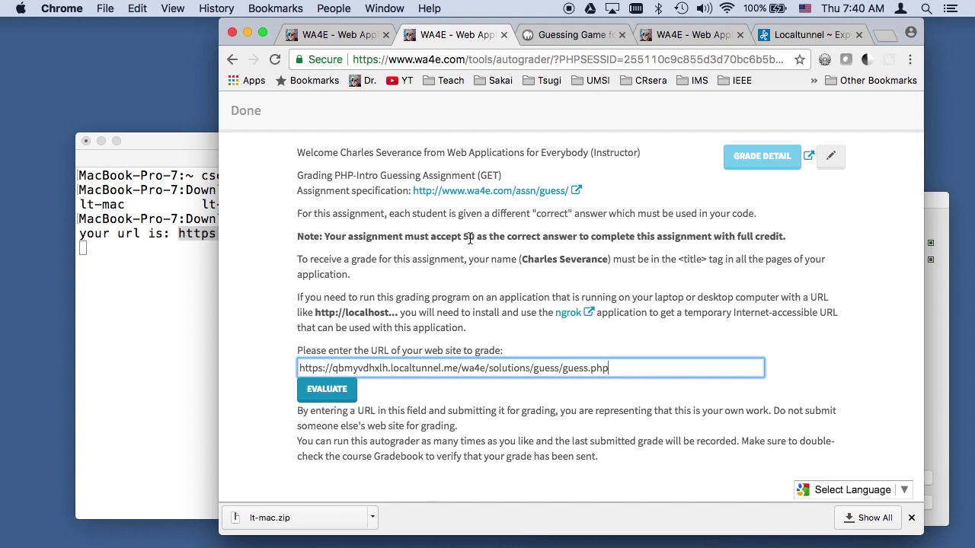
pyautogui.click(340, 397)
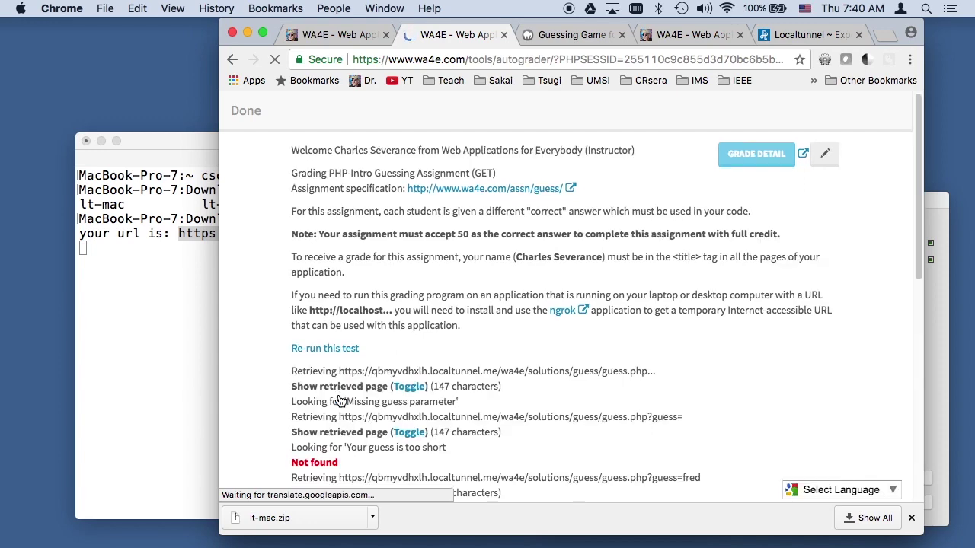
# Step: Review the auto-grader's test results and toggle the retrieved page for the guess=fred request
pyautogui.scroll(-5, 341, 401)
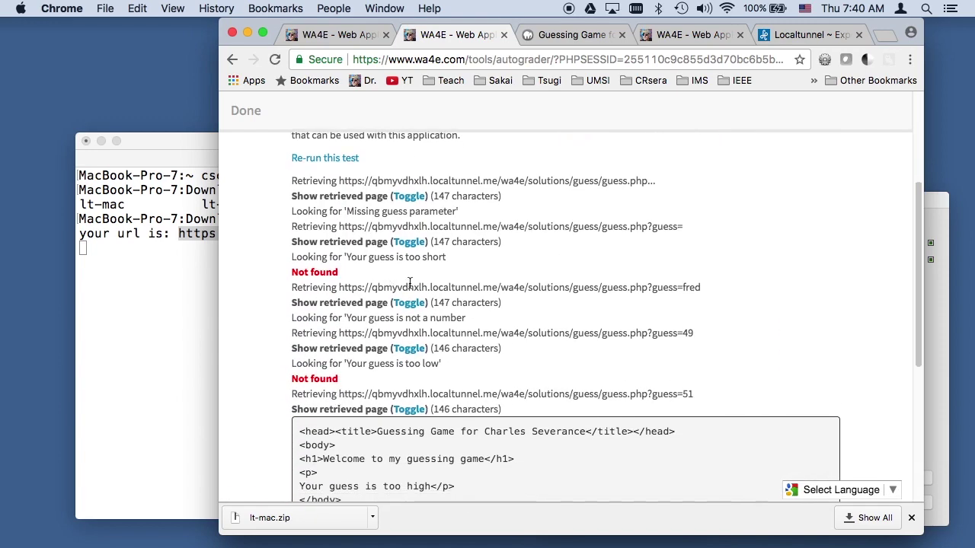
pyautogui.scroll(-2, 595, 339)
pyautogui.scroll(-2, 596, 340)
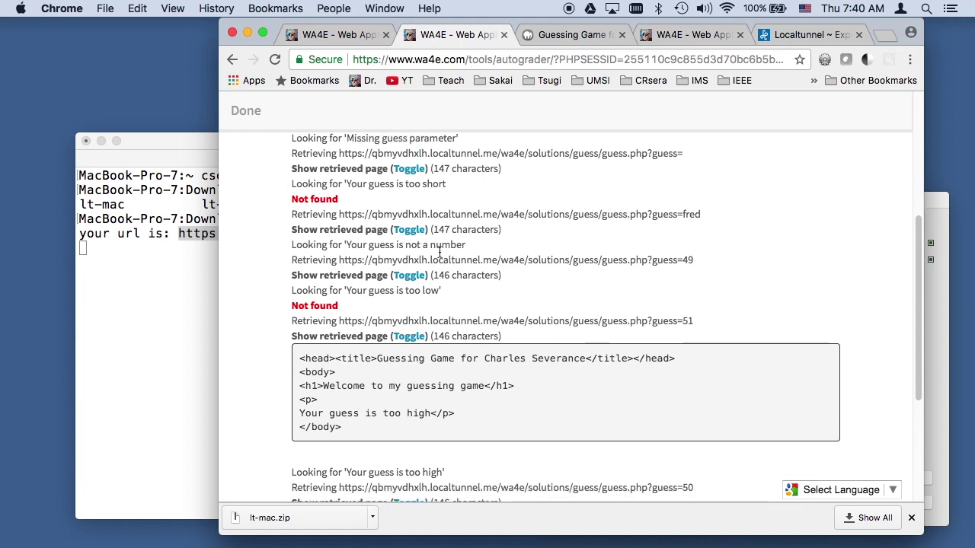
pyautogui.click(408, 232)
pyautogui.click(408, 231)
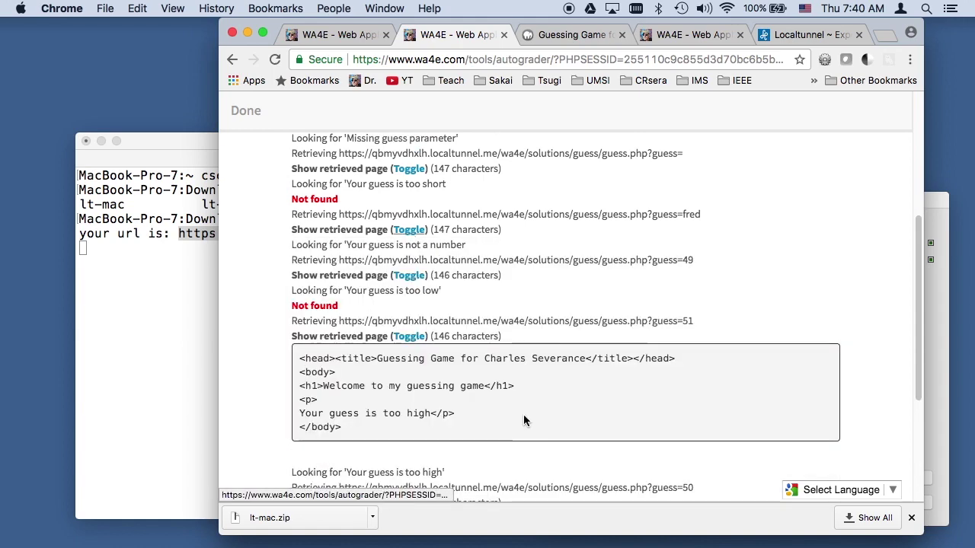
# Step: Examine the remaining auto-grader test results down to the final score and return to the beginning of the report
pyautogui.scroll(-5, 502, 406)
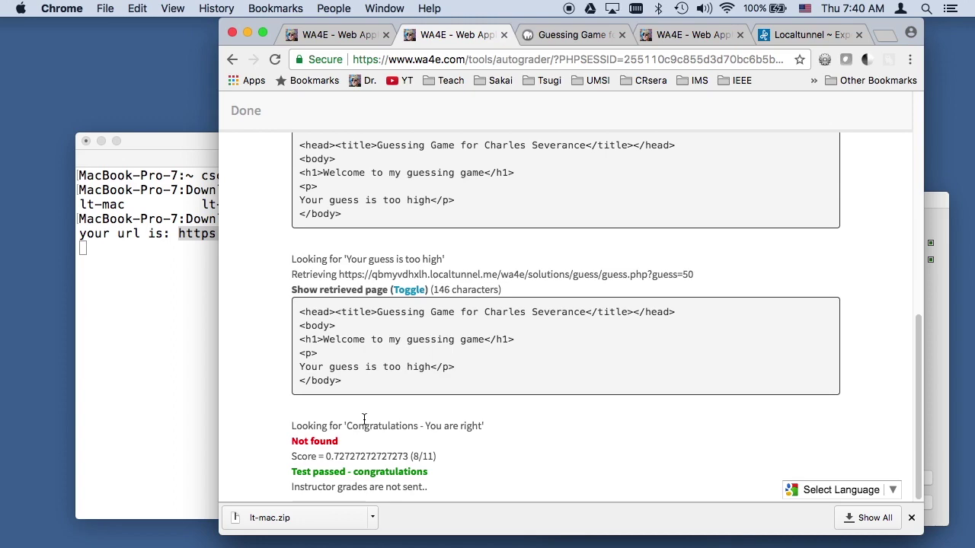
pyautogui.scroll(15, 364, 419)
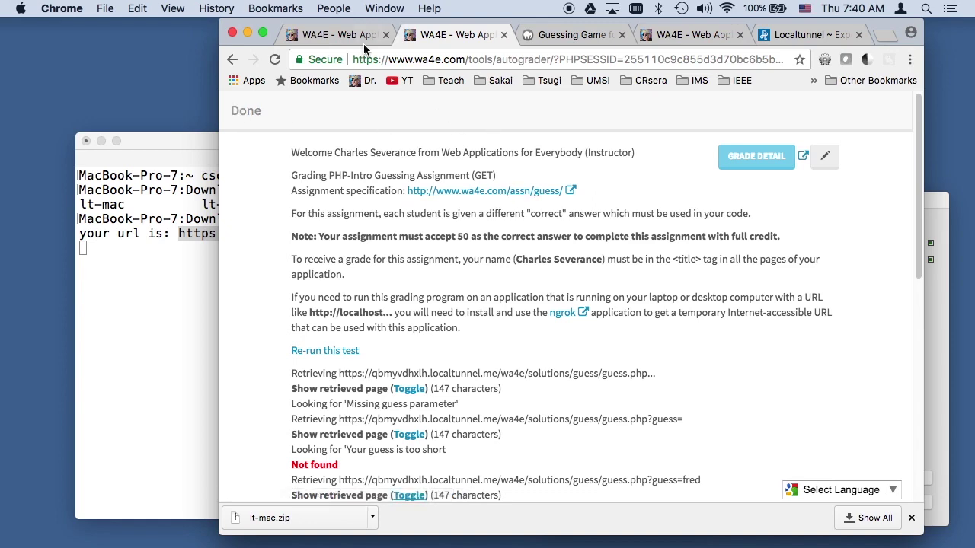
pyautogui.click(365, 46)
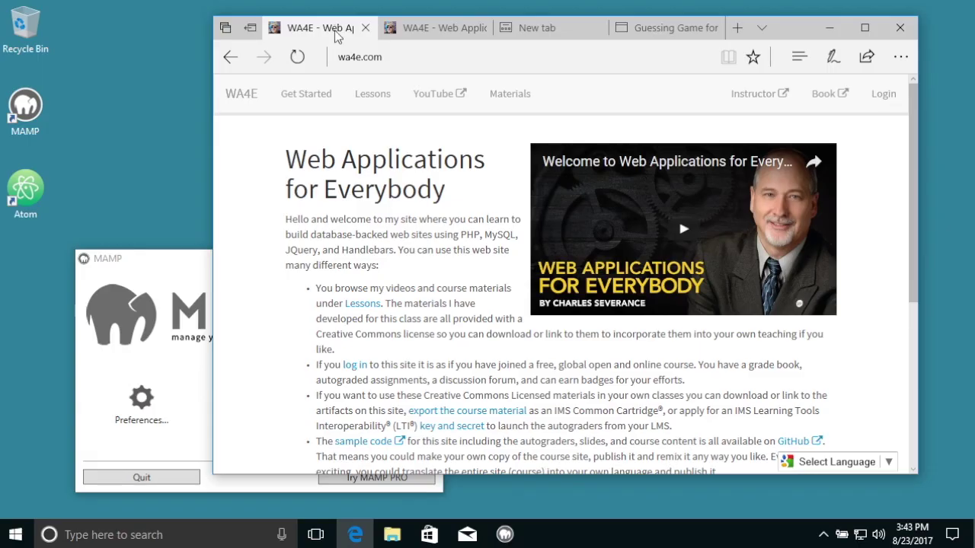
# Step: On the logged-in WA4E site in Windows, open the guessing assignment's auto-grader from the PHP Arrays lesson
pyautogui.click(431, 34)
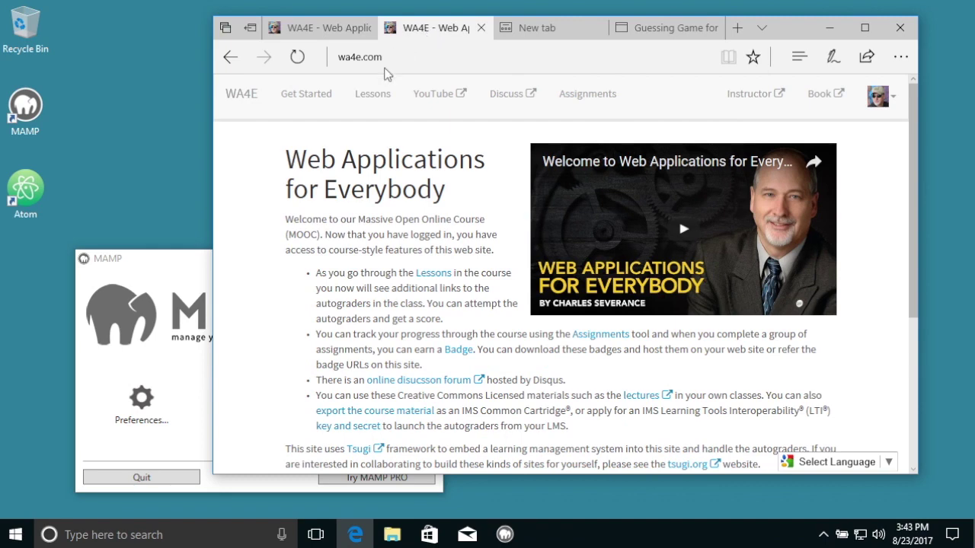
pyautogui.click(373, 93)
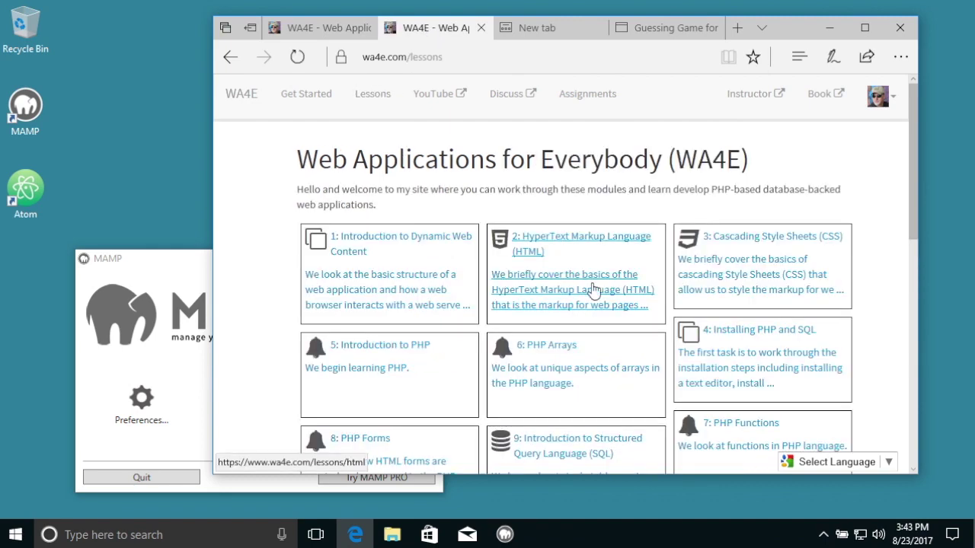
pyautogui.click(546, 388)
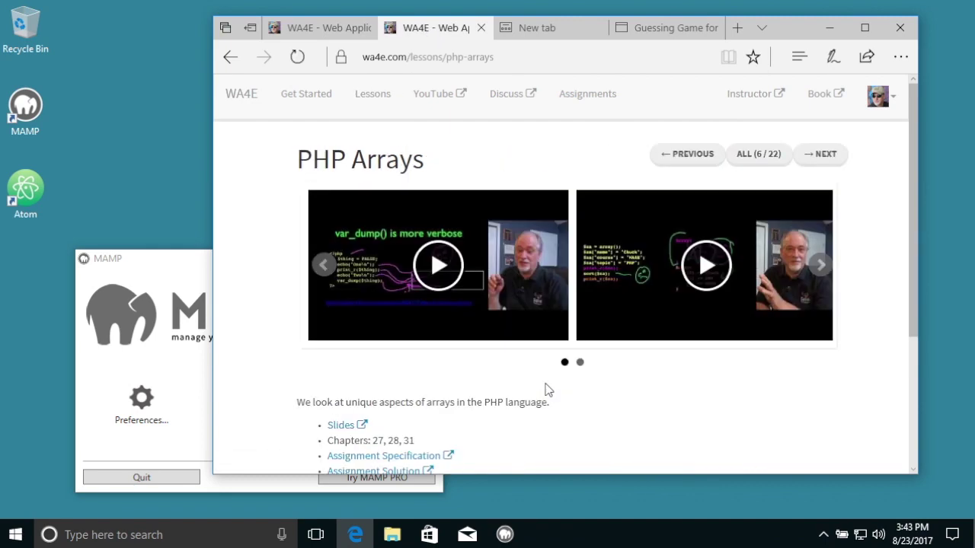
pyautogui.scroll(-3, 544, 391)
pyautogui.click(436, 393)
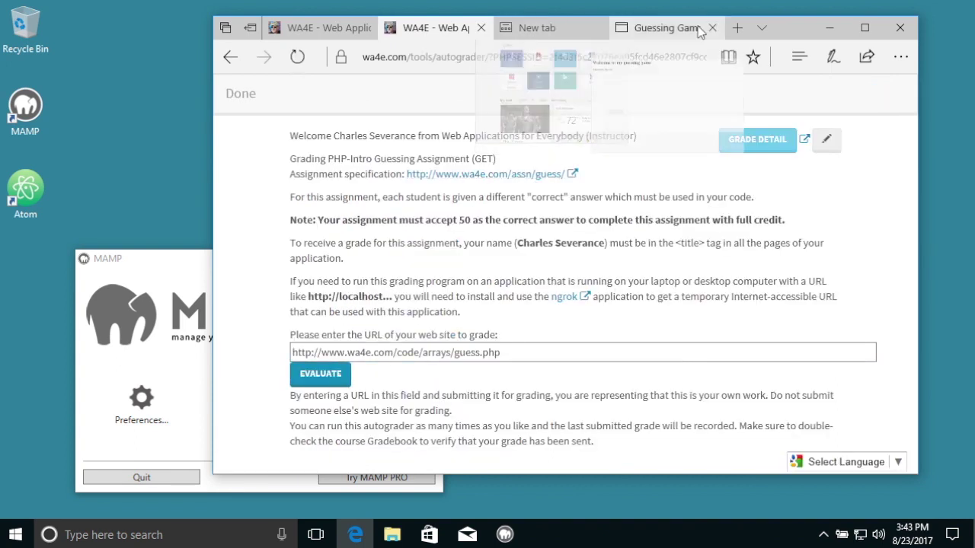
# Step: Check the local guessing game's address and reload it with guess=12
pyautogui.click(663, 27)
pyautogui.click(383, 59)
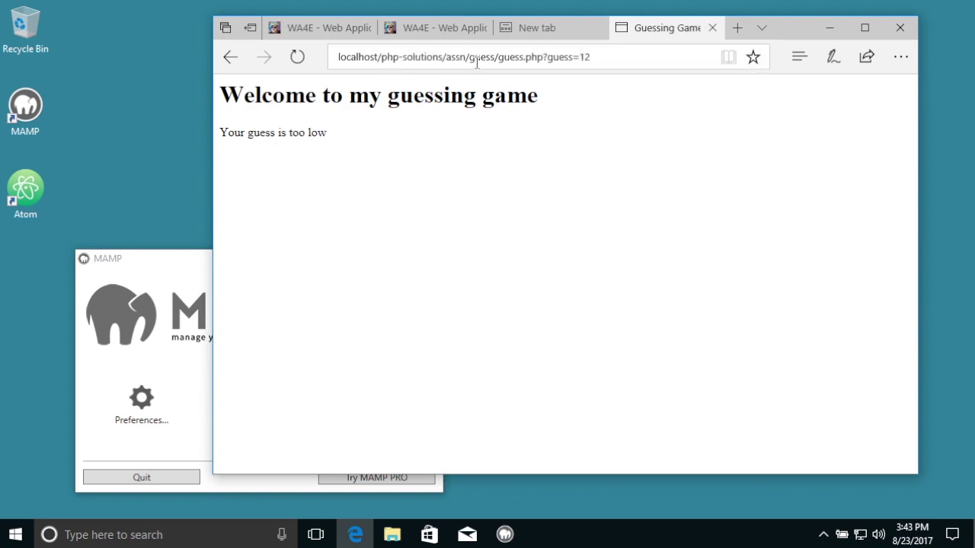
pyautogui.click(598, 60)
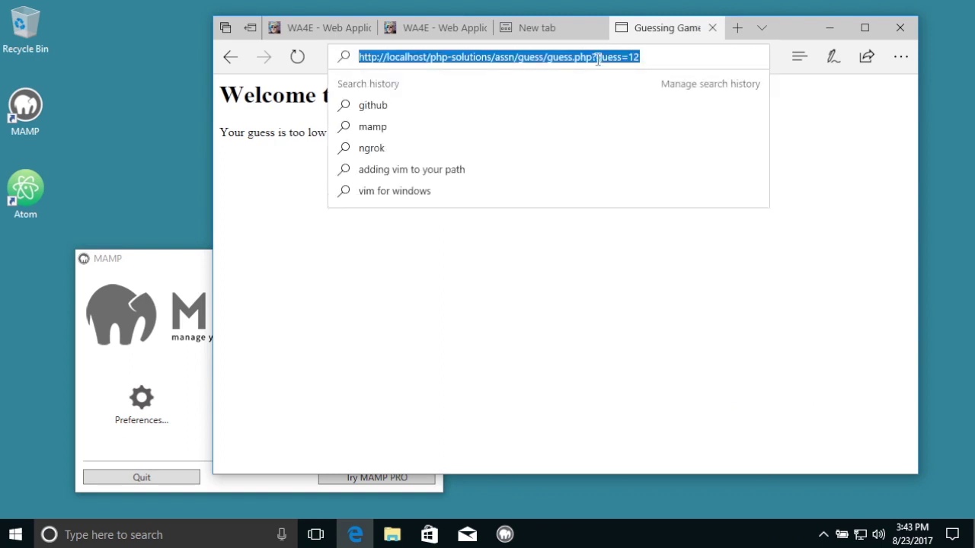
pyautogui.press('Return')
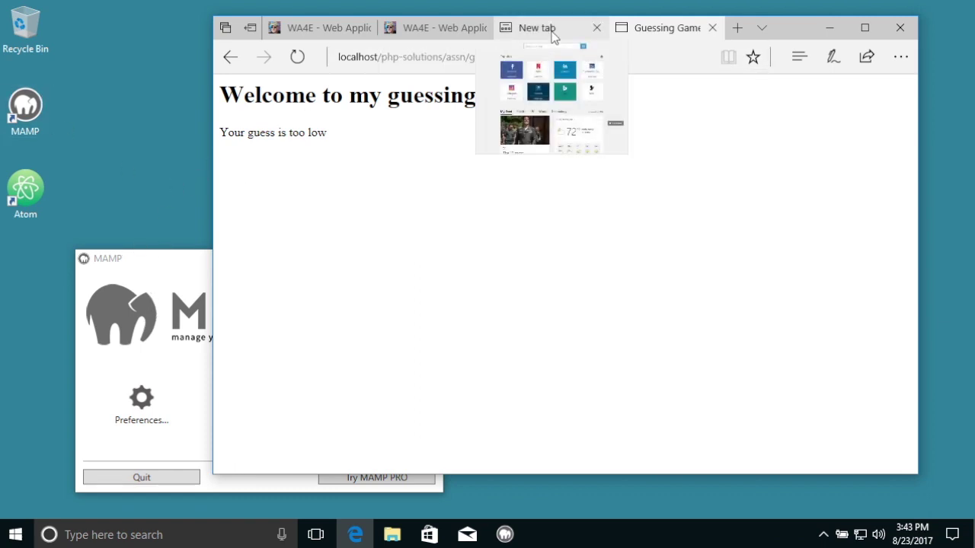
pyautogui.click(453, 28)
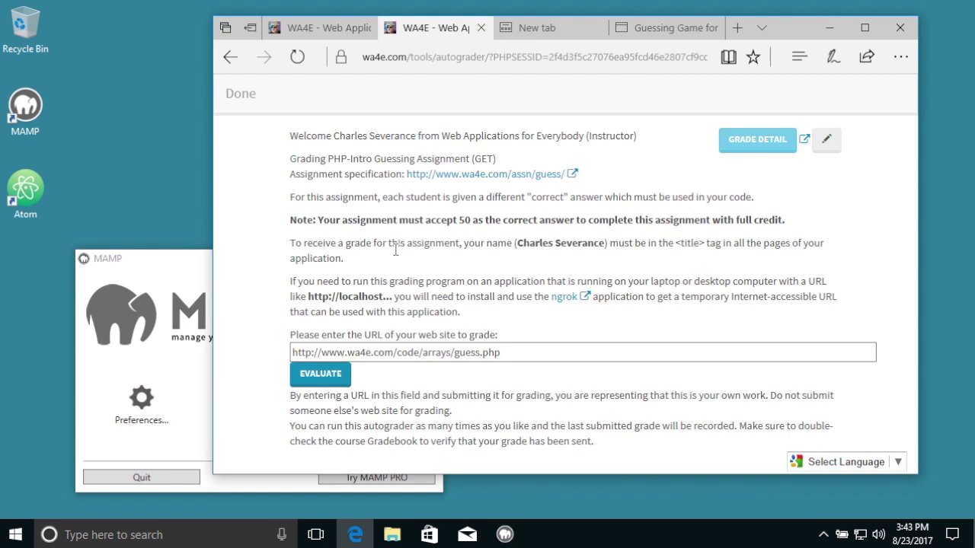
pyautogui.click(645, 28)
pyautogui.click(592, 58)
pyautogui.hotkey('ctrl', 'c')
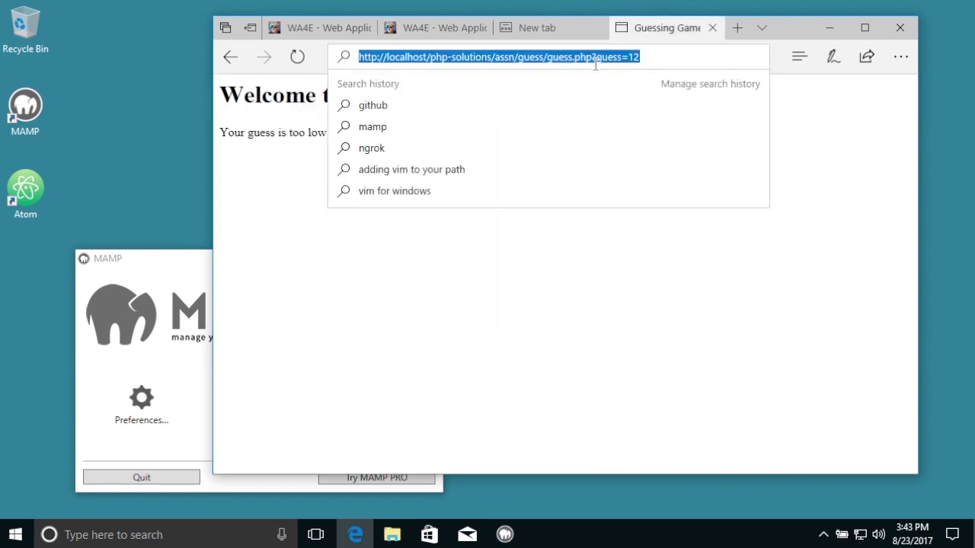
pyautogui.click(457, 28)
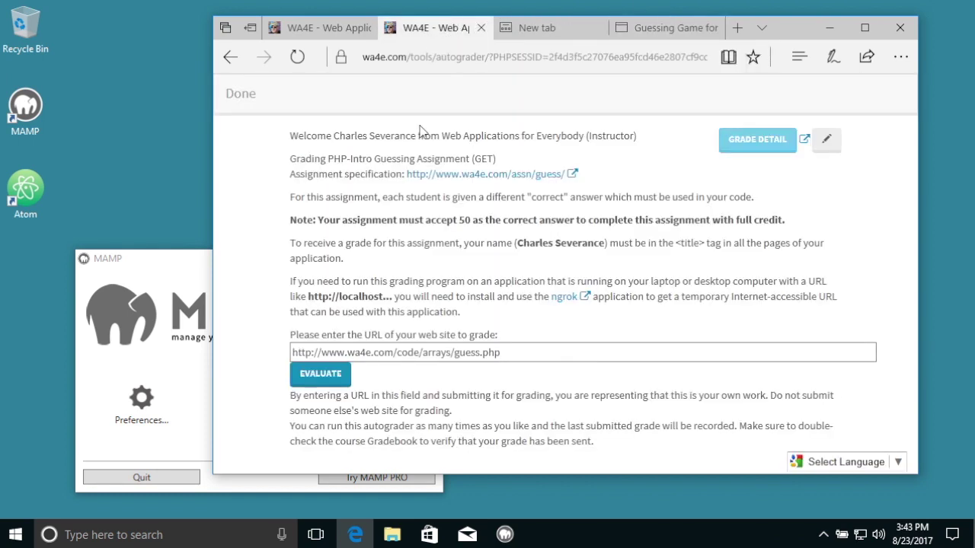
pyautogui.click(397, 354)
pyautogui.hotkey('ctrl', 'a')
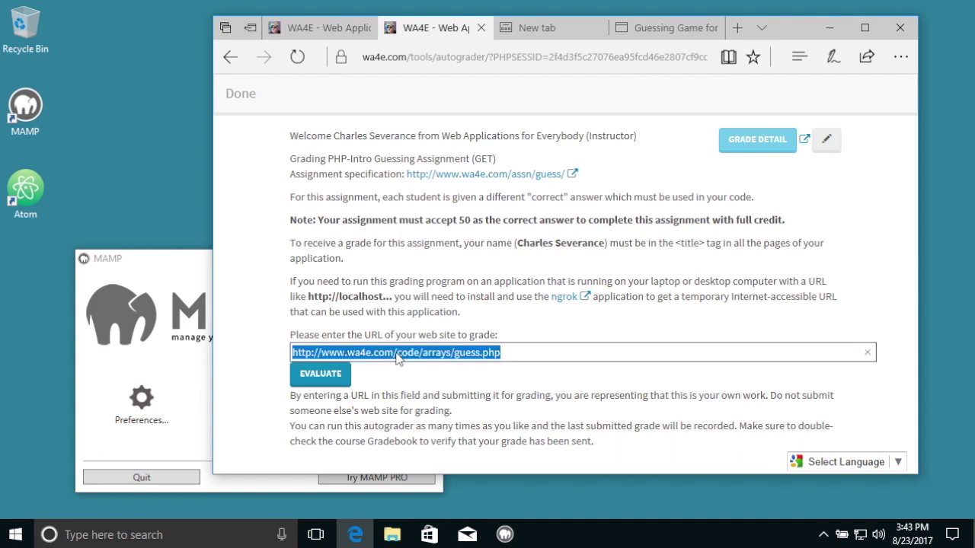
pyautogui.hotkey('ctrl', 'v')
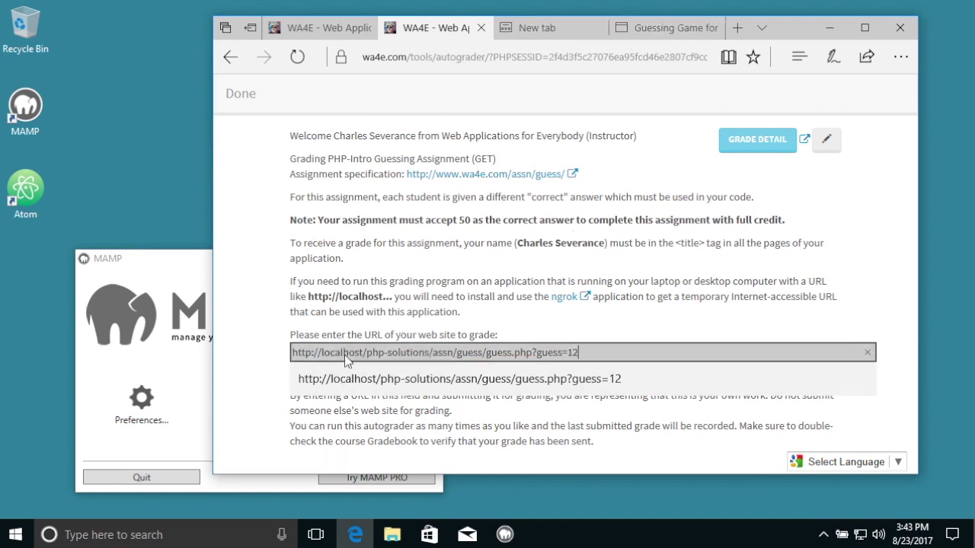
pyautogui.click(505, 232)
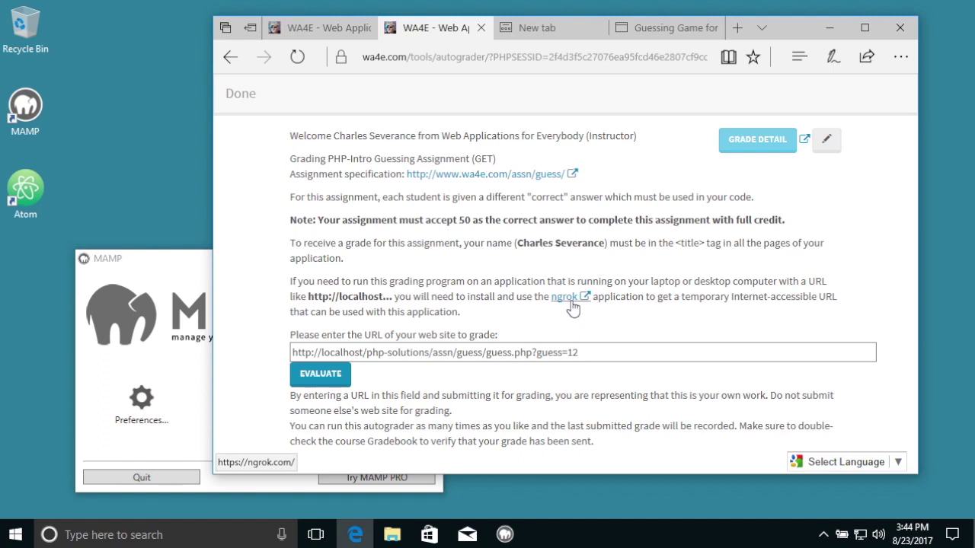
# Step: Load localtunnel.me in the empty browser tab and look through its Quickstart instructions
pyautogui.click(558, 32)
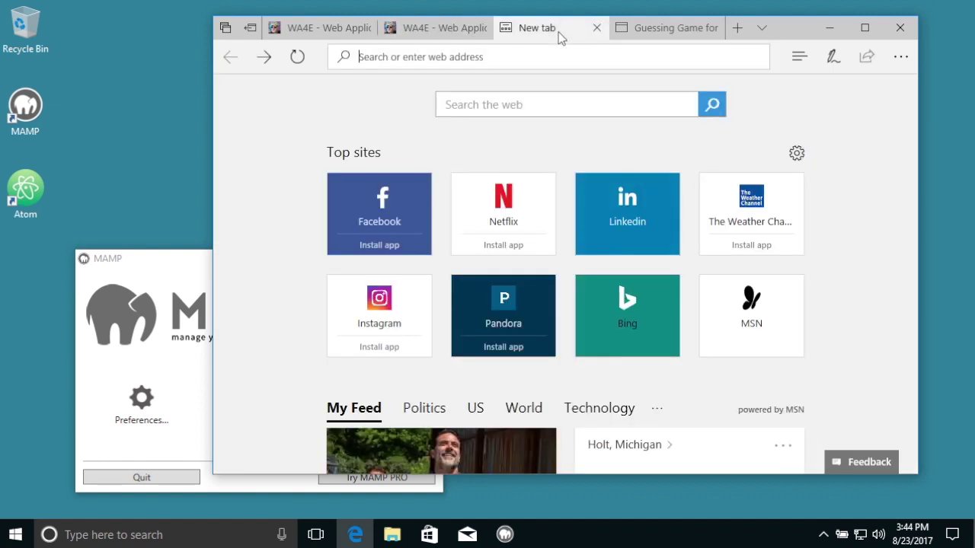
pyautogui.write('lo')
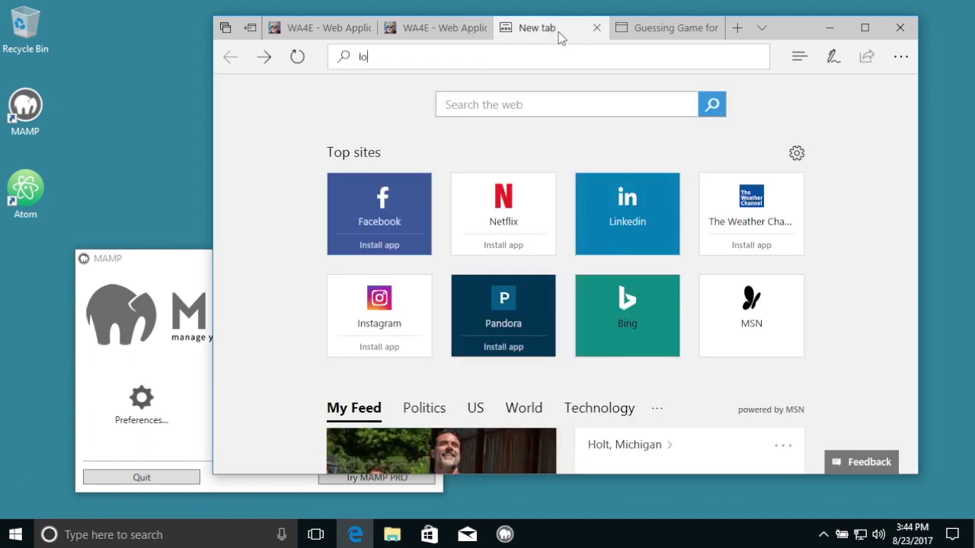
pyautogui.write('caltunnel.me')
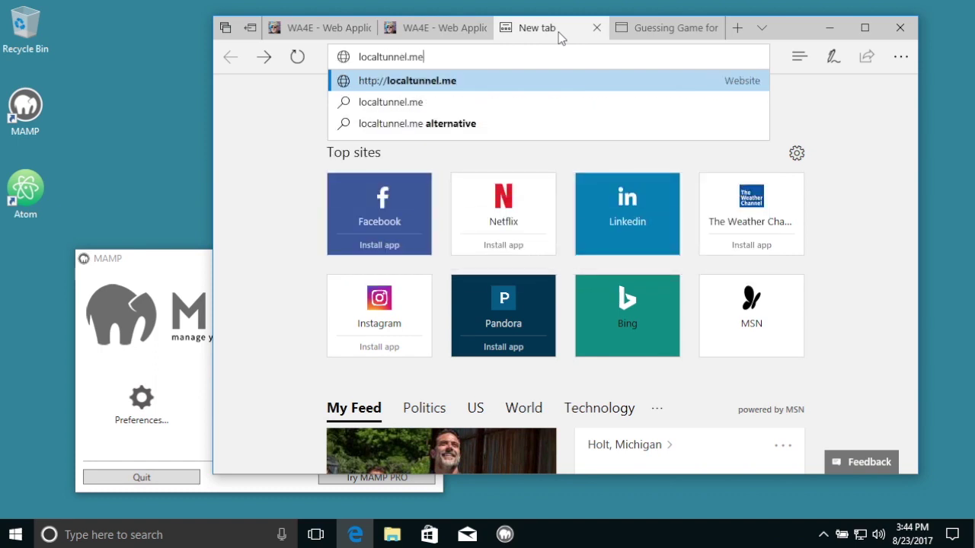
pyautogui.press('Return')
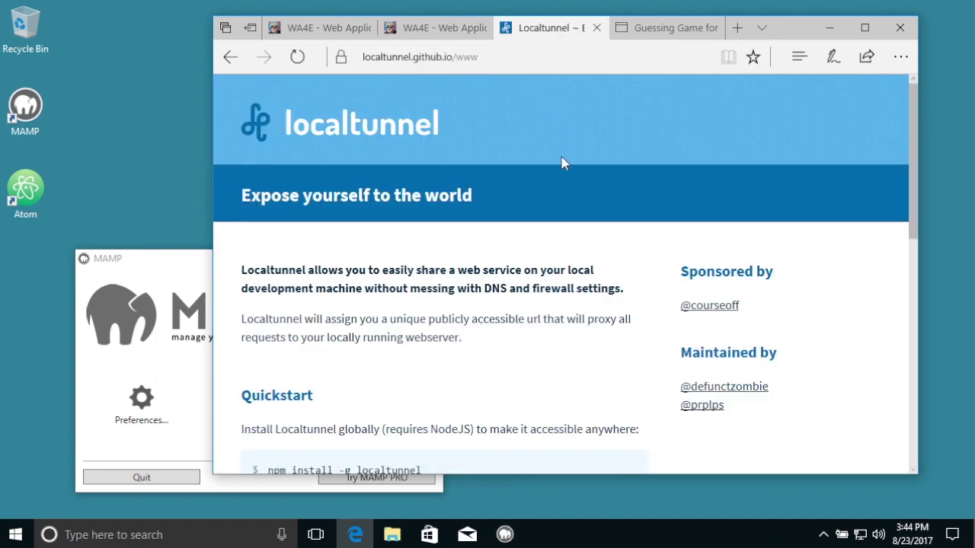
pyautogui.scroll(-3, 562, 166)
pyautogui.scroll(-3, 561, 165)
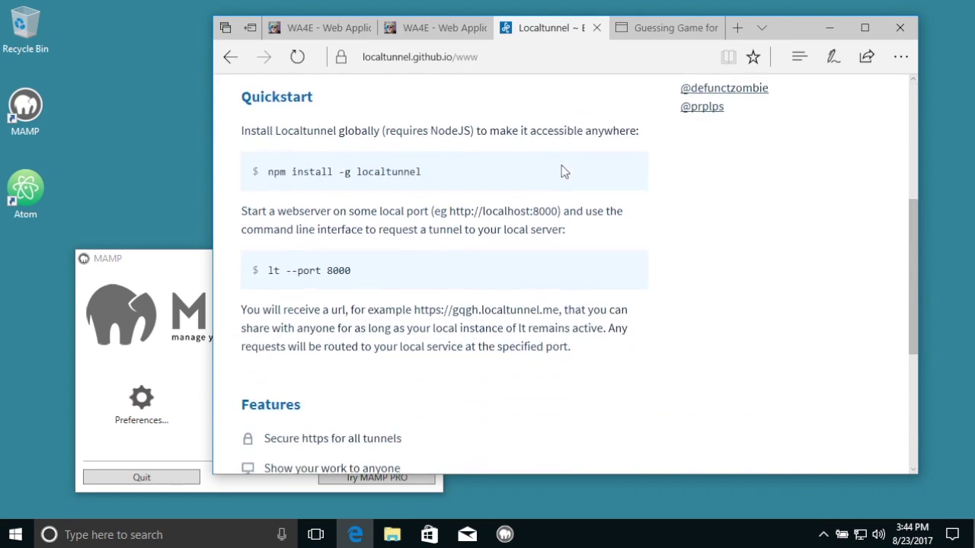
pyautogui.scroll(5, 561, 168)
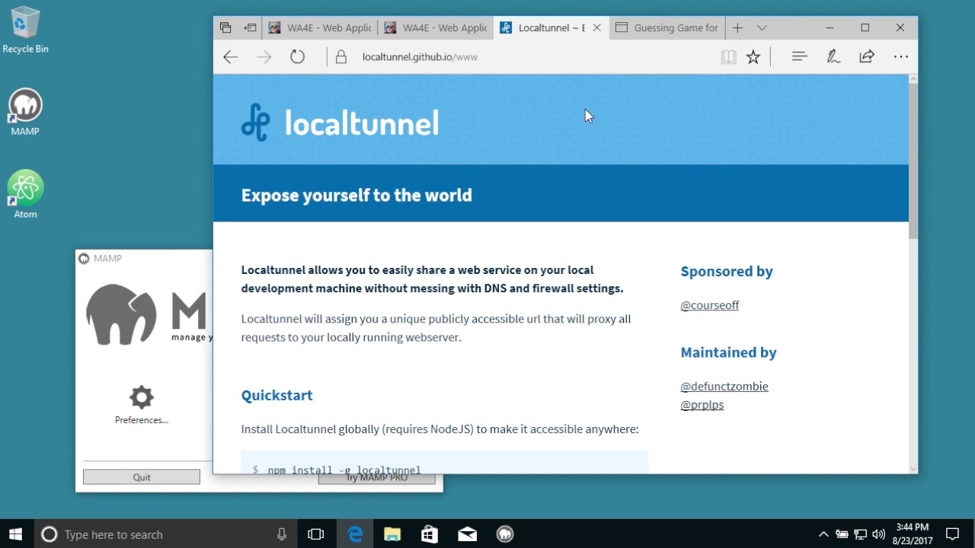
pyautogui.click(737, 27)
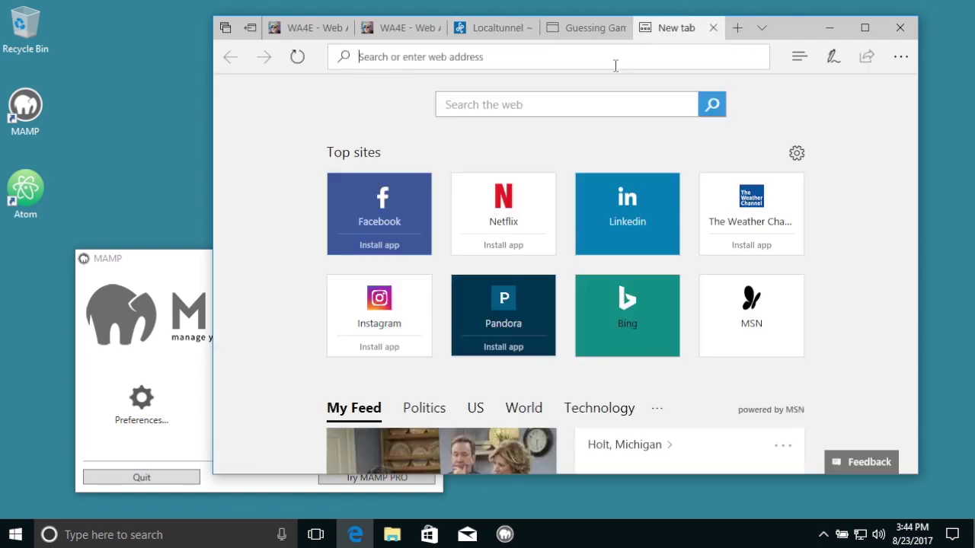
pyautogui.write('www.')
pyautogui.press('End')
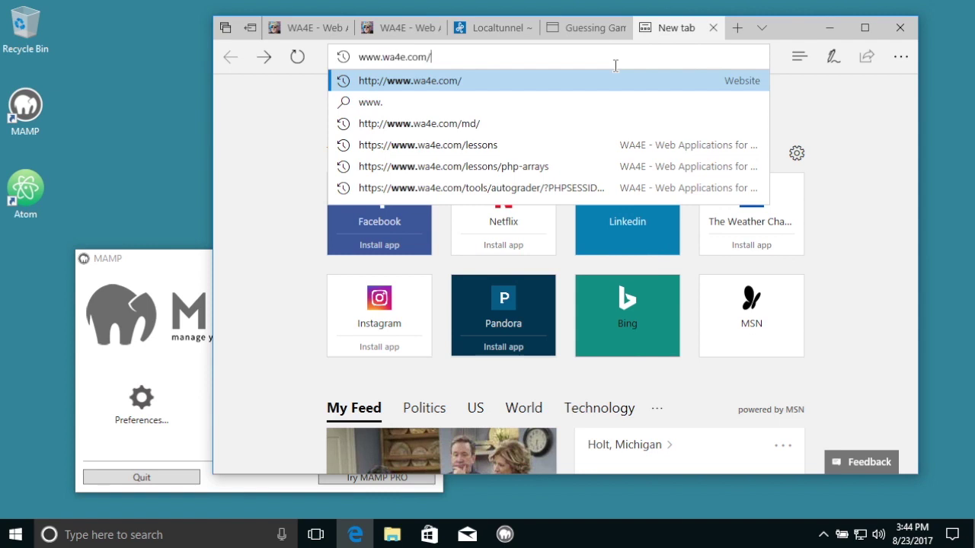
pyautogui.write('downloads/lt-win.zip')
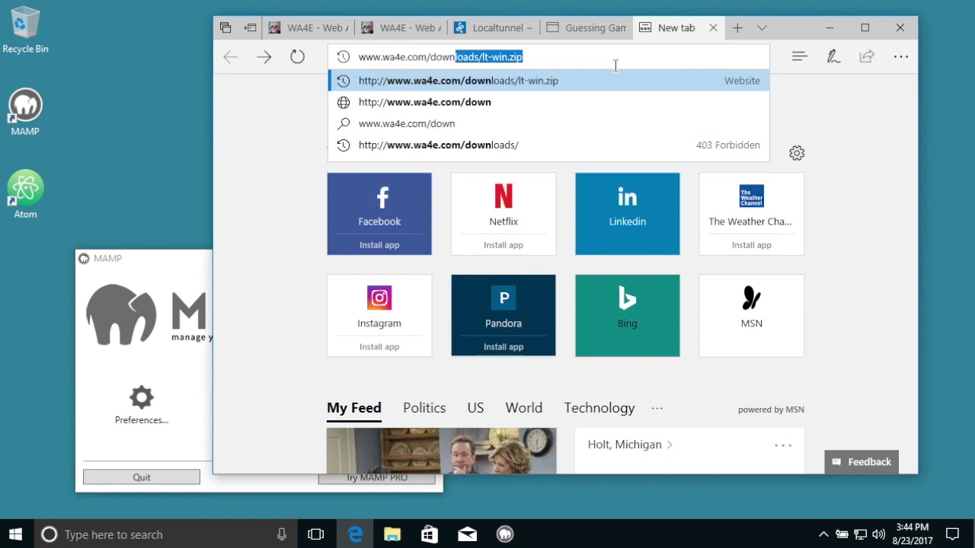
pyautogui.press('End')
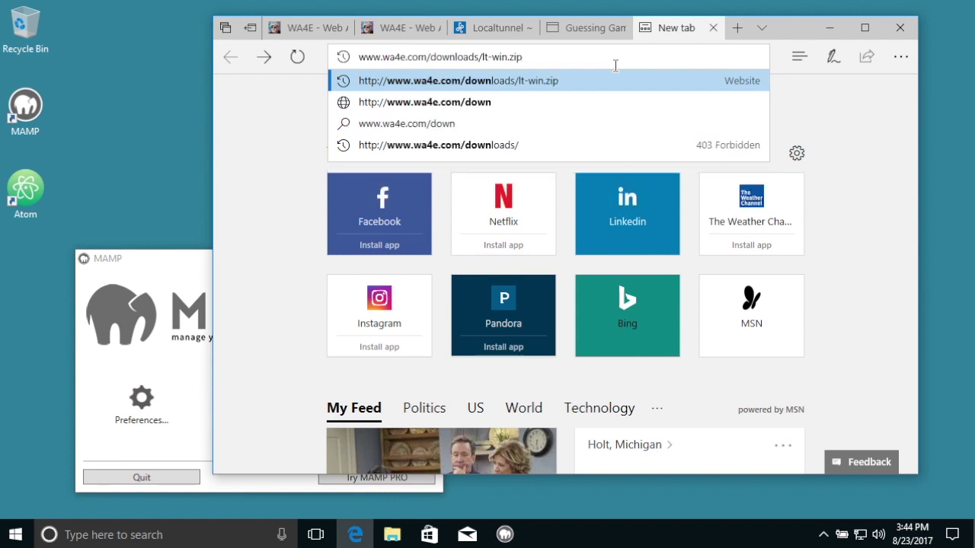
pyautogui.press('Return')
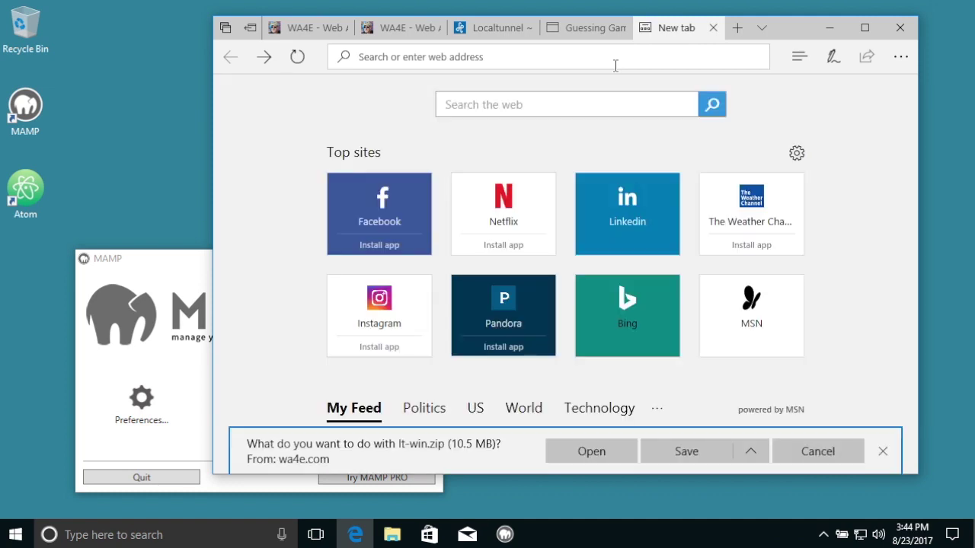
# Step: Open the downloaded lt-win.zip, copy the lt-win application to the desktop, and close the archive window and the empty browser tab
pyautogui.click(589, 451)
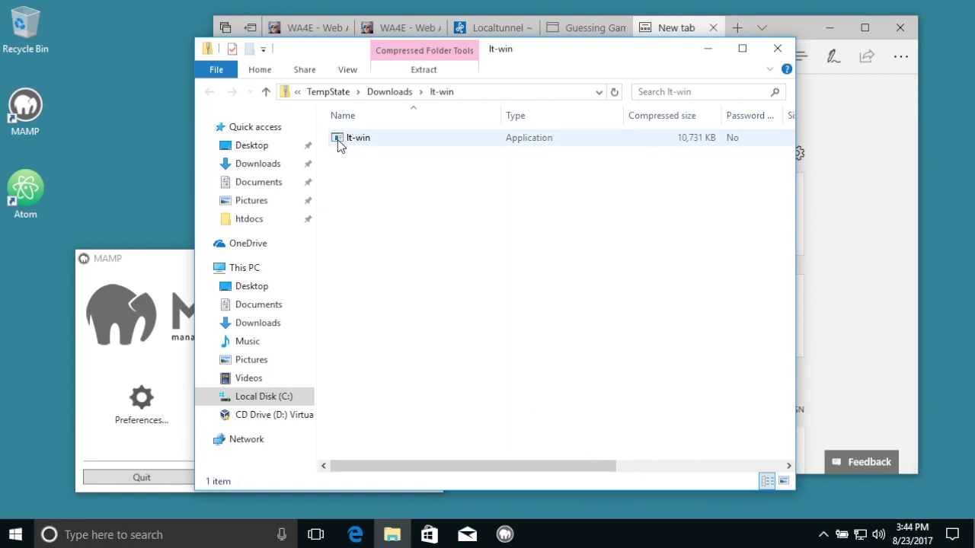
pyautogui.moveTo(340, 145); pyautogui.dragTo(44, 283)
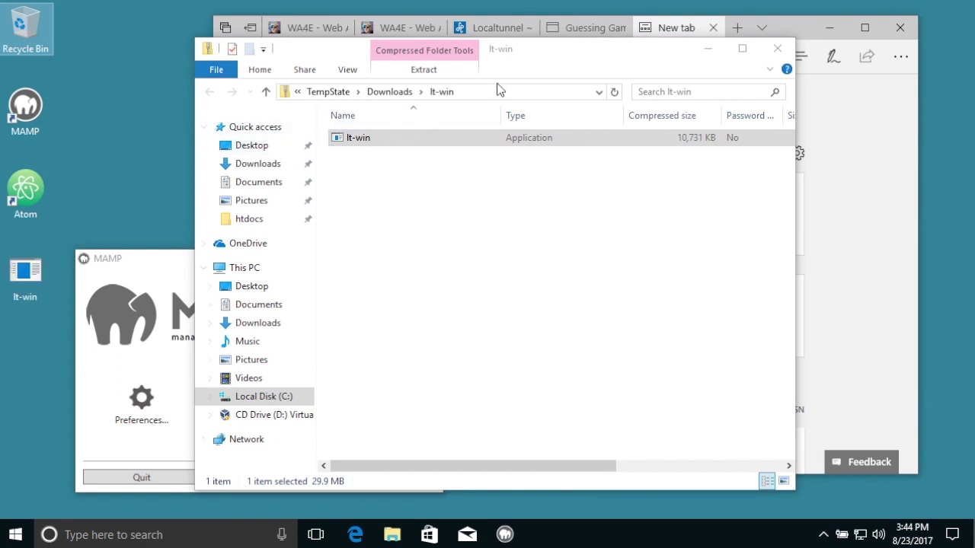
pyautogui.click(777, 49)
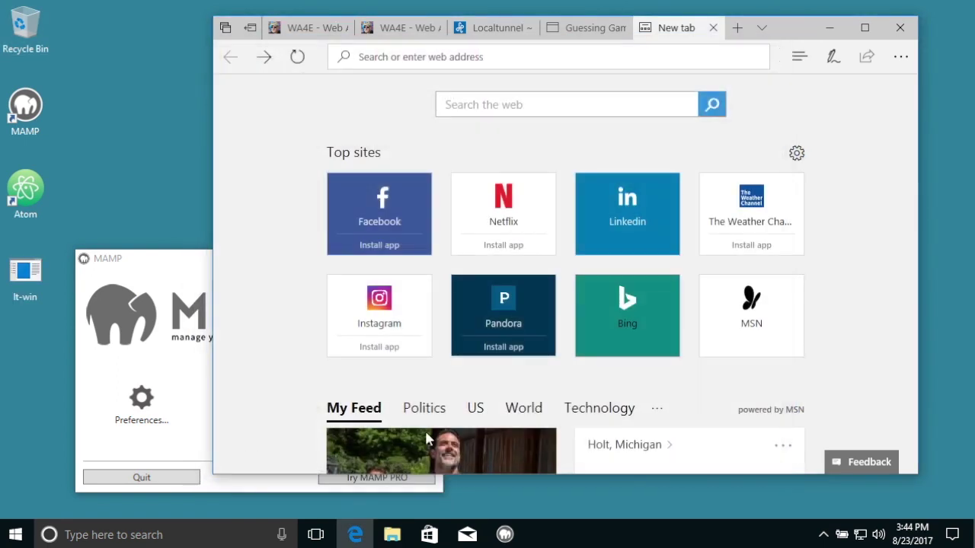
pyautogui.click(714, 28)
# Step: Move the Localtunnel browser tab behind the Guessing Game tab and review the Quickstart commands
pyautogui.click(567, 28)
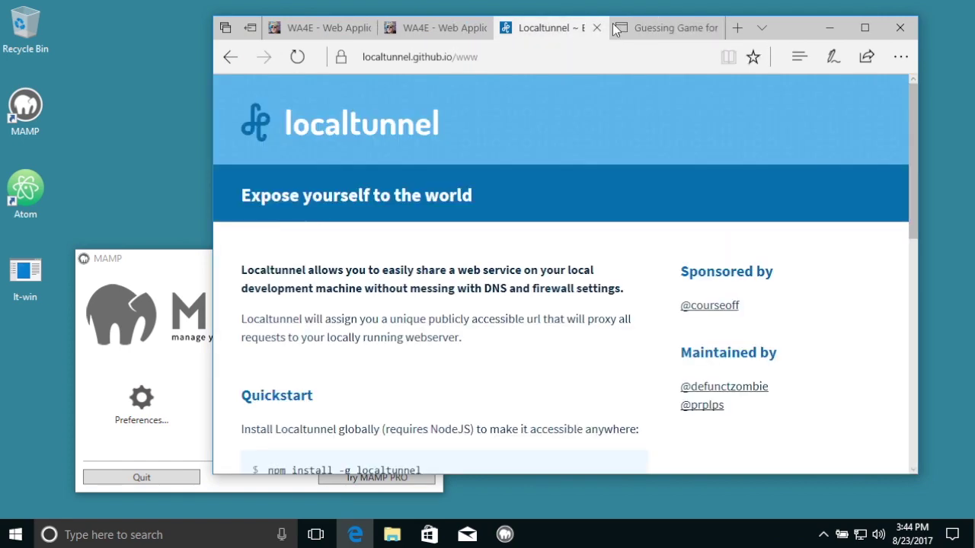
pyautogui.click(615, 28)
pyautogui.moveTo(560, 28); pyautogui.dragTo(666, 31)
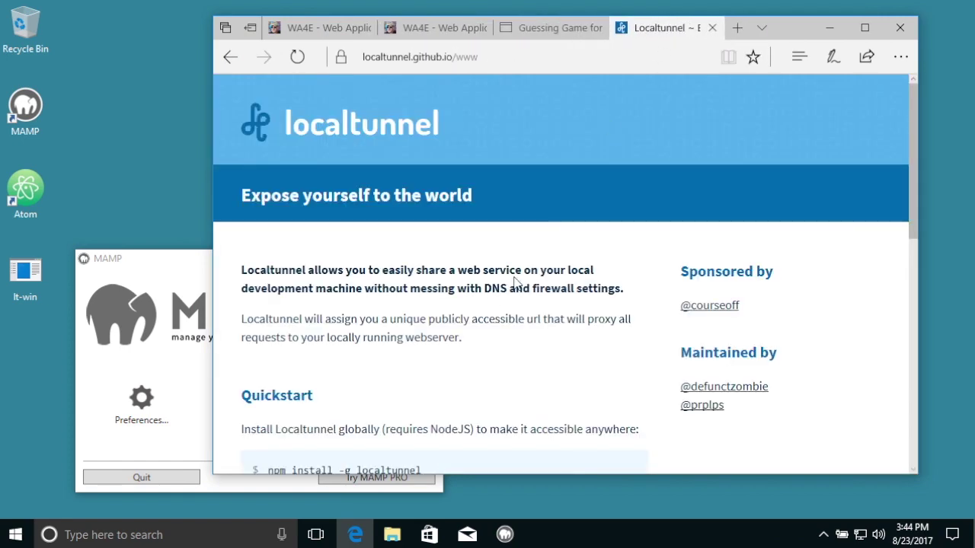
pyautogui.scroll(-3, 516, 282)
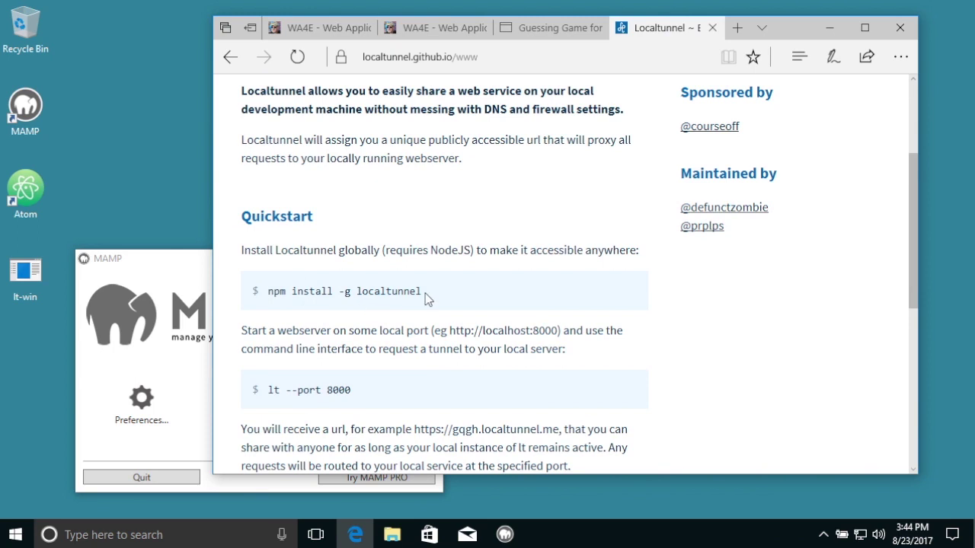
pyautogui.scroll(3, 425, 293)
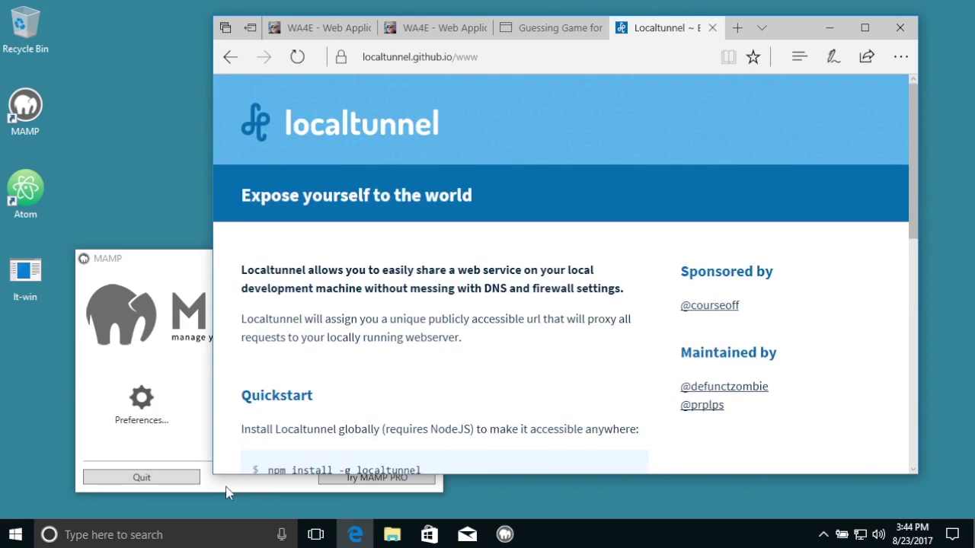
# Step: Open a Command Prompt window and change to the Desktop directory
pyautogui.click(172, 537)
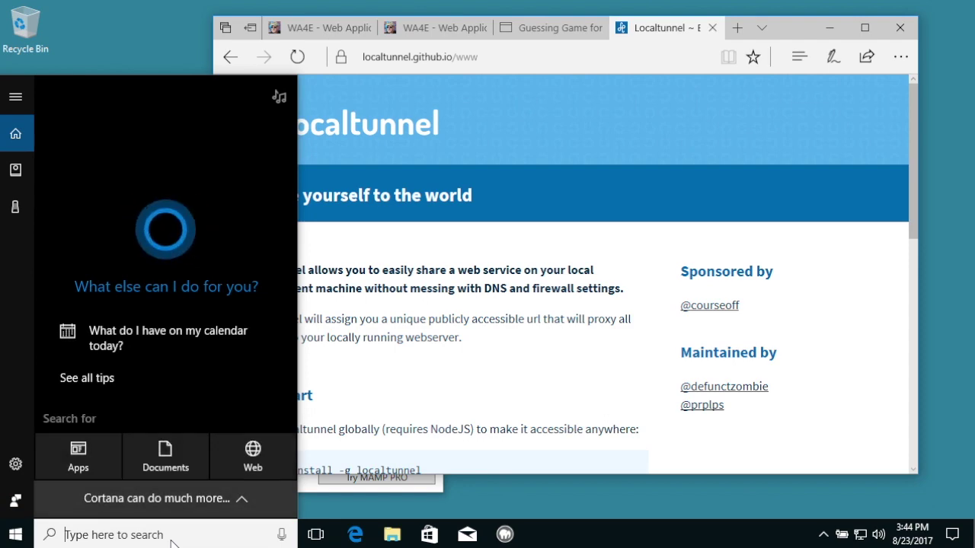
pyautogui.write('commoan')
pyautogui.press('BackSpace')
pyautogui.press('BackSpace')
pyautogui.press('BackSpace')
pyautogui.write('an')
pyautogui.press('Return')
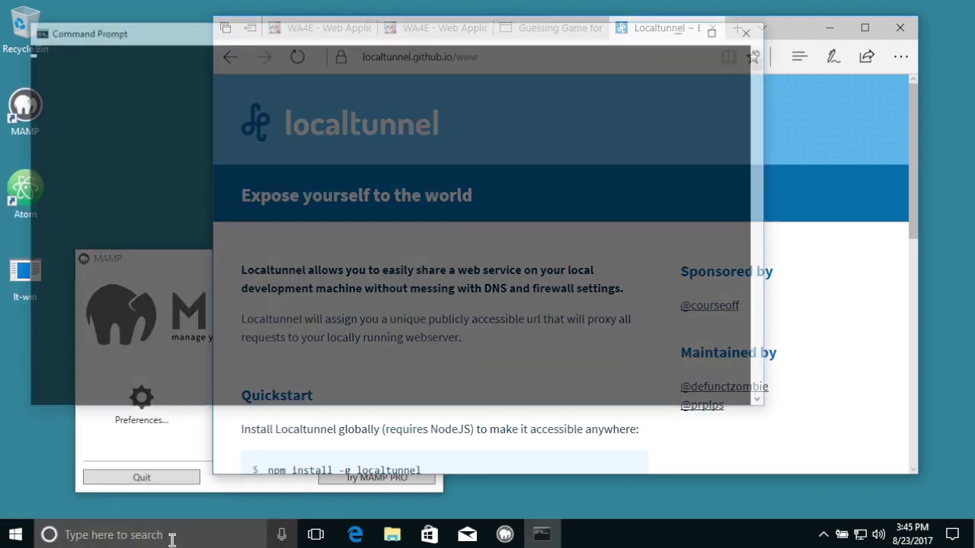
pyautogui.write('cd De')
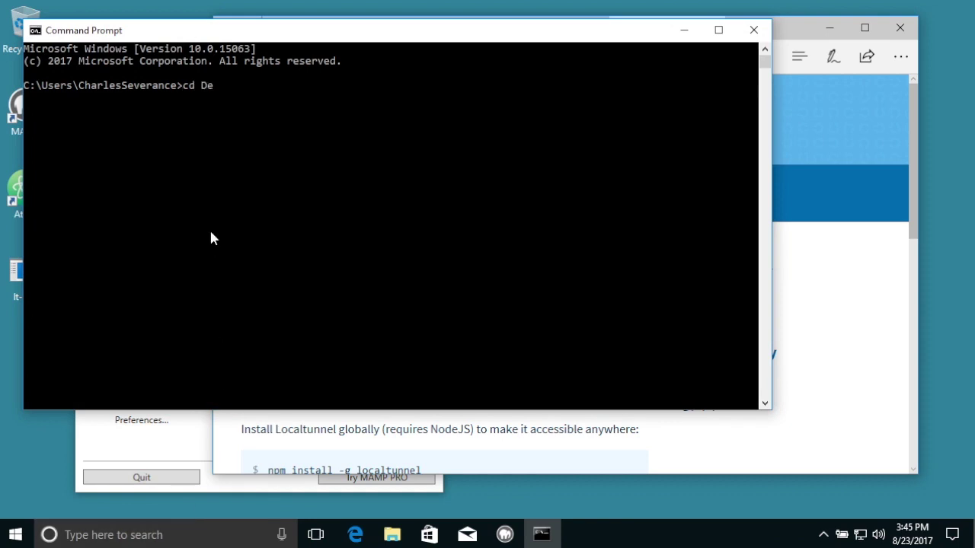
pyautogui.write('sktop')
pyautogui.press('Return')
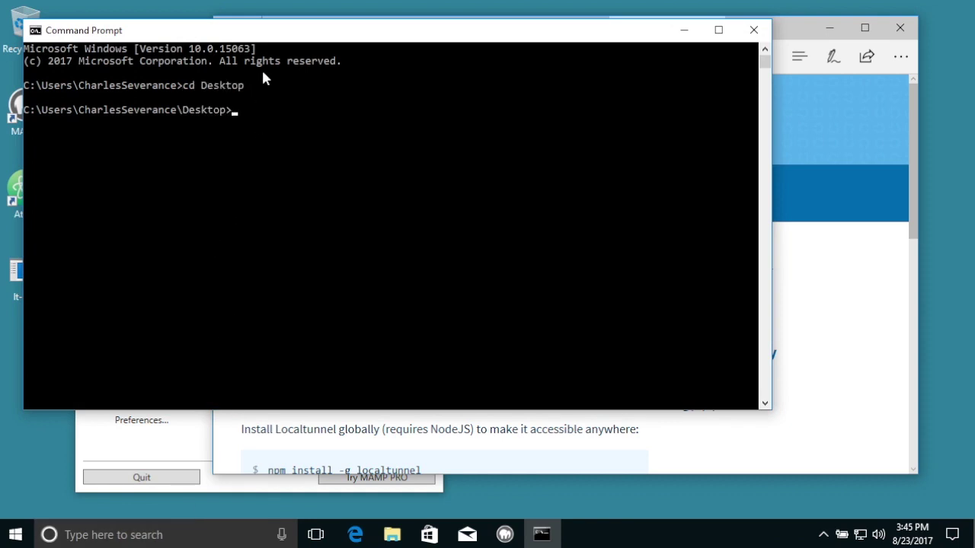
# Step: List the Desktop directory's files and start LocalTunnel on port 80 with lt-win -p 80
pyautogui.moveTo(268, 34); pyautogui.dragTo(350, 103)
pyautogui.write('dir')
pyautogui.press('Return')
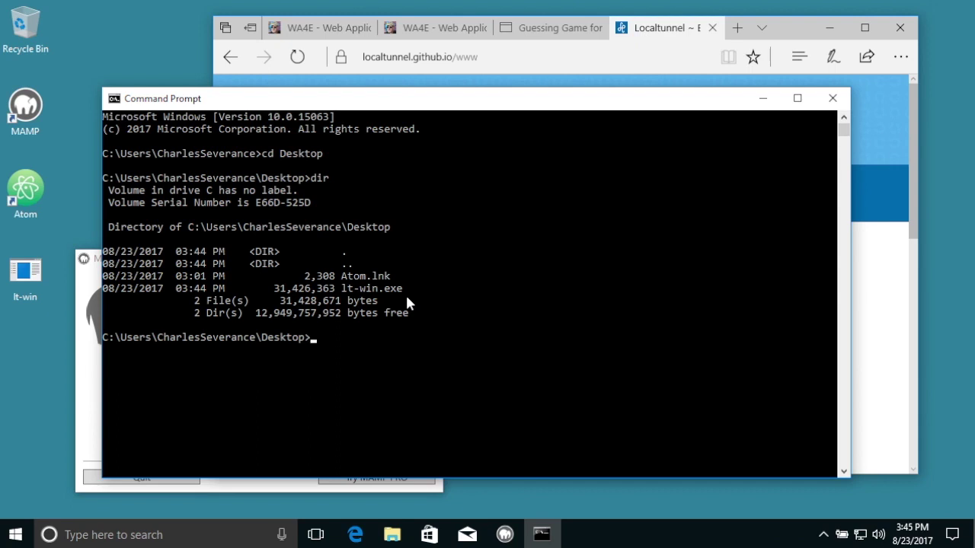
pyautogui.write('lt-win -p 80')
pyautogui.press('Return')
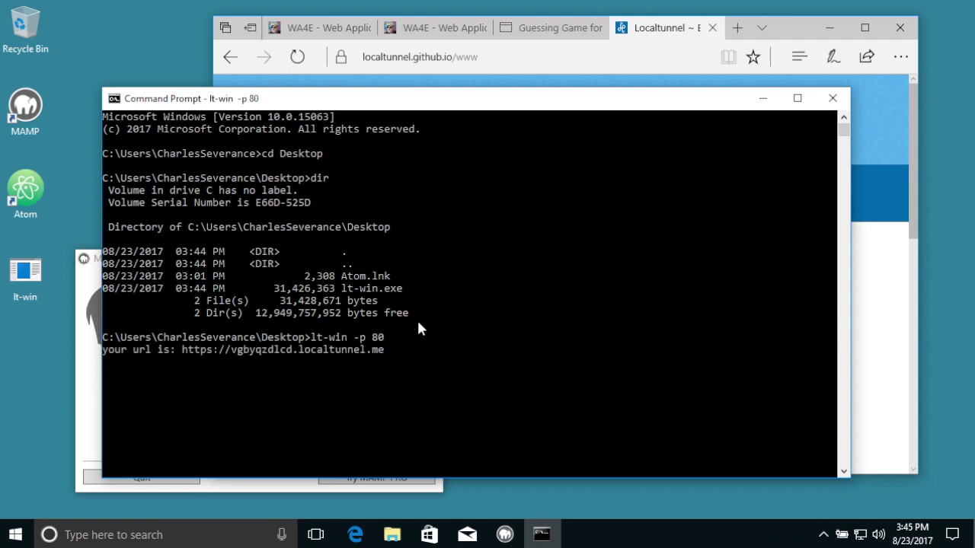
# Step: Copy the tunnel URL from the lt-win output and load it in the browser's Localtunnel tab
pyautogui.moveTo(183, 349); pyautogui.dragTo(384, 359)
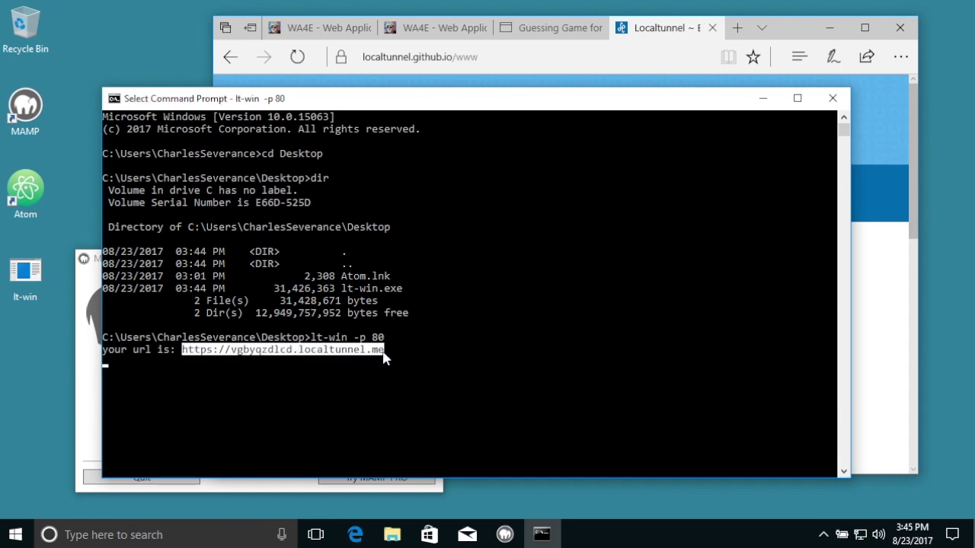
pyautogui.hotkey('ctrl', 'c')
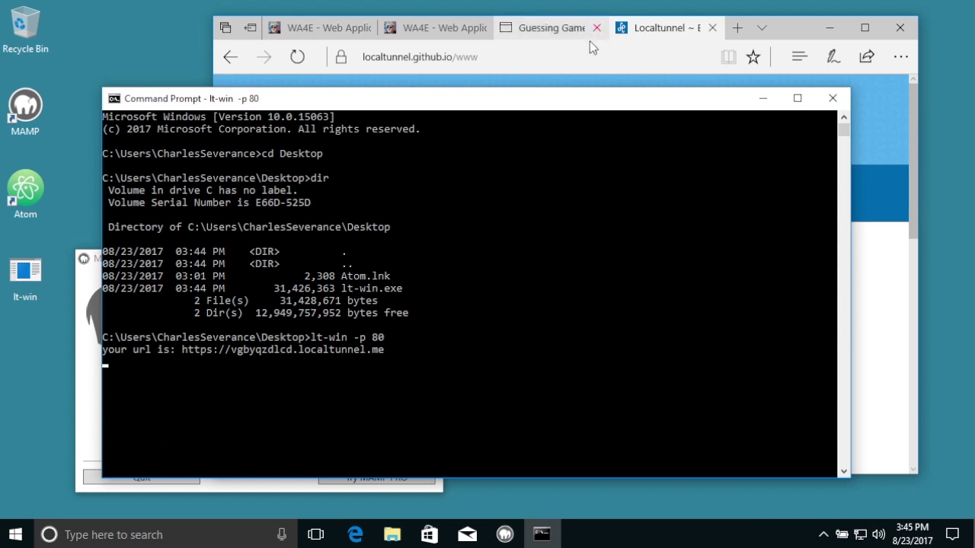
pyautogui.click(653, 17)
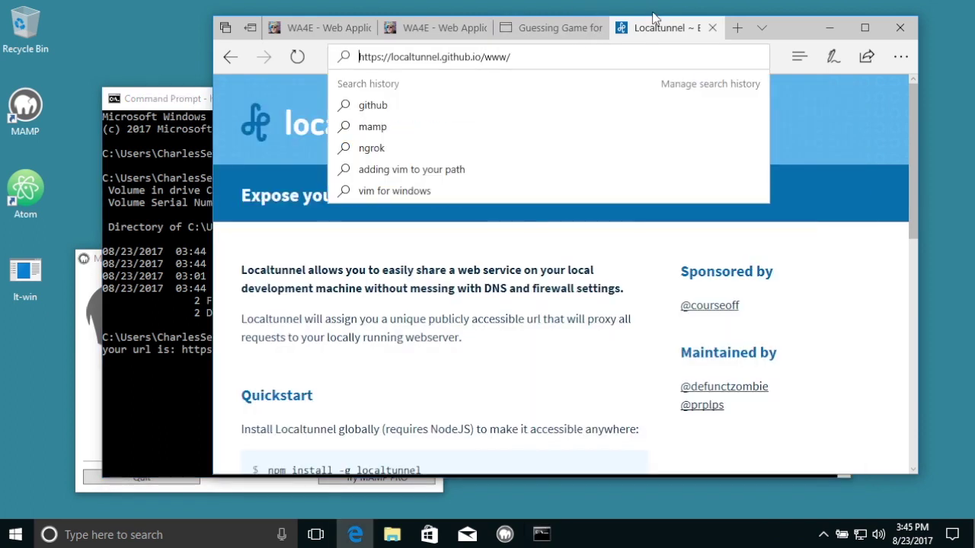
pyautogui.click(619, 60)
pyautogui.click(619, 60)
pyautogui.hotkey('ctrl', 'a')
pyautogui.hotkey('ctrl', 'v')
pyautogui.press('Return')
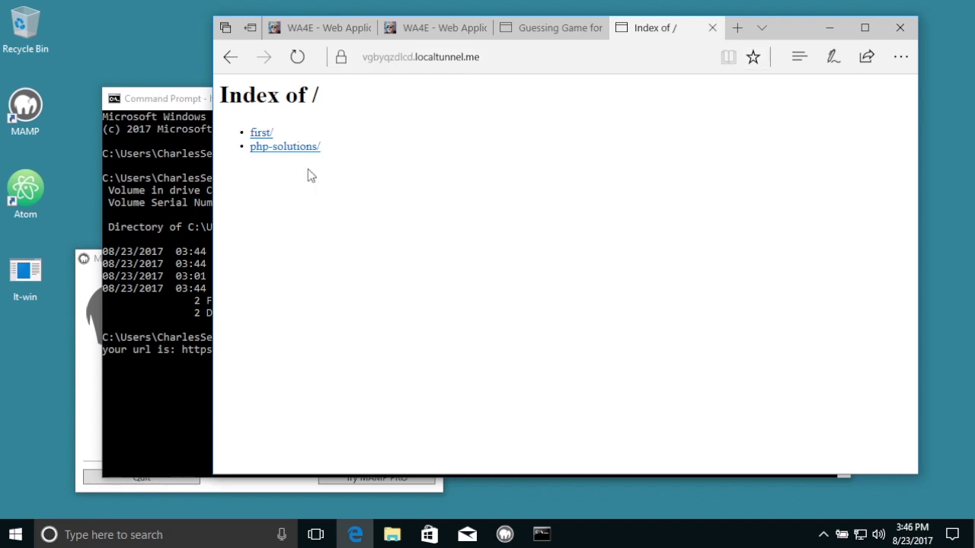
# Step: Copy php-solutions/assn/guess/guess.php?guess=12 from the localhost game's address, append it to the tunnel URL, and load the page
pyautogui.click(561, 28)
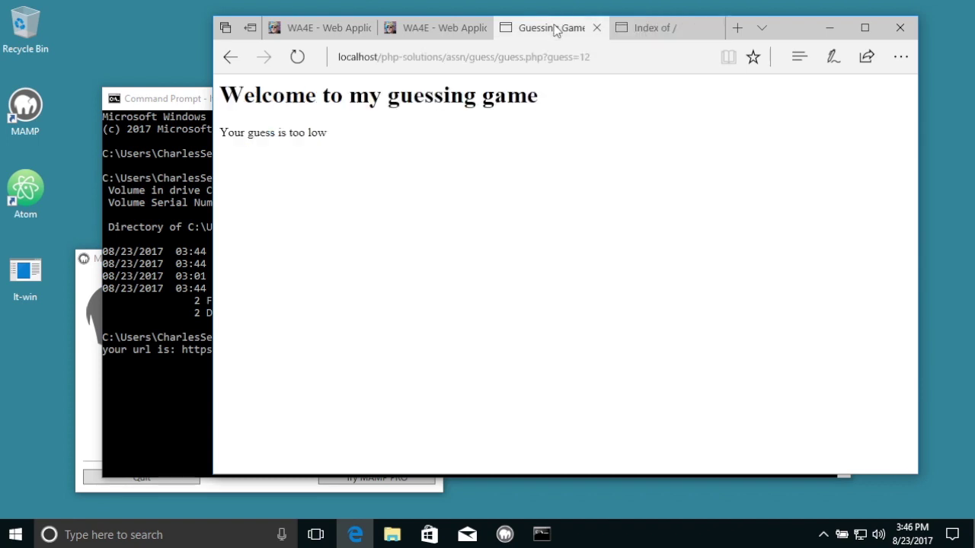
pyautogui.click(382, 55)
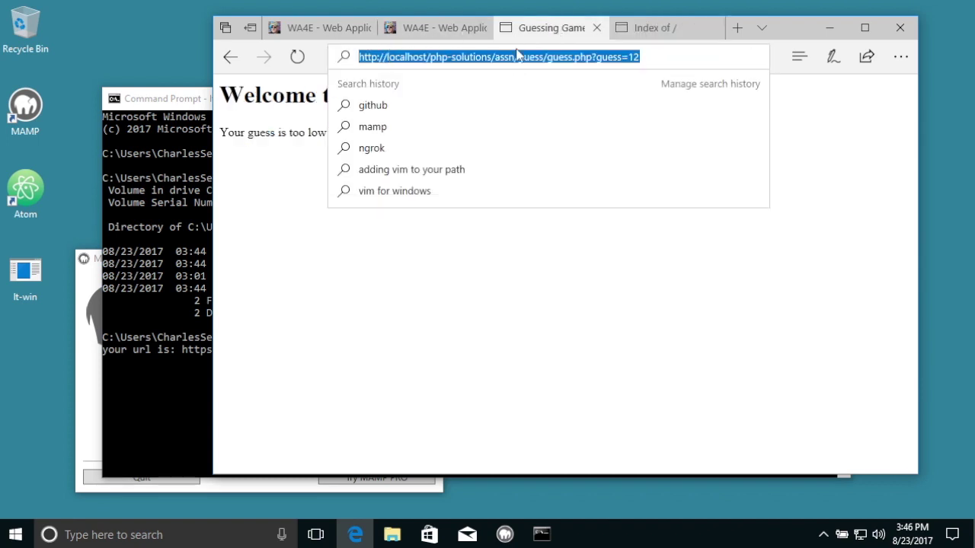
pyautogui.moveTo(644, 58); pyautogui.dragTo(421, 50)
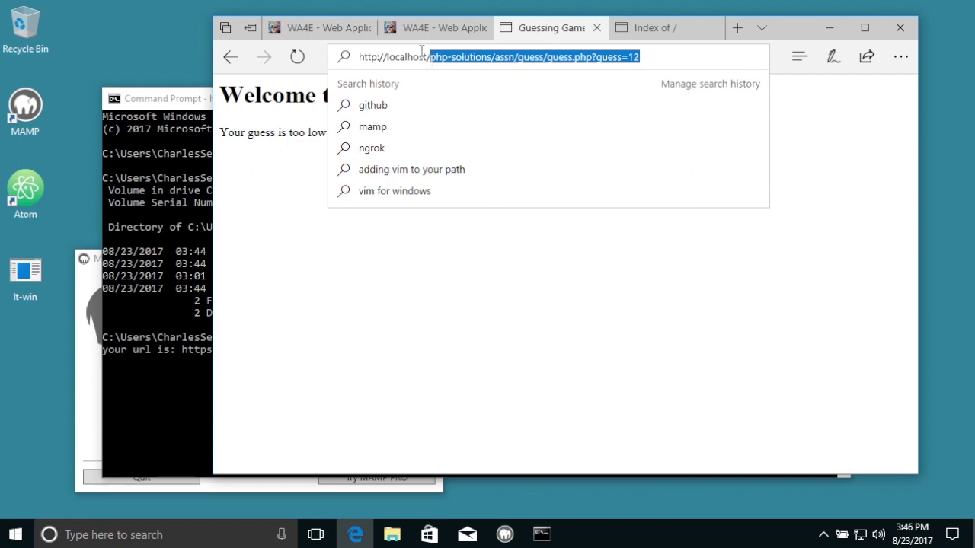
pyautogui.click(653, 29)
pyautogui.click(519, 56)
pyautogui.click(519, 56)
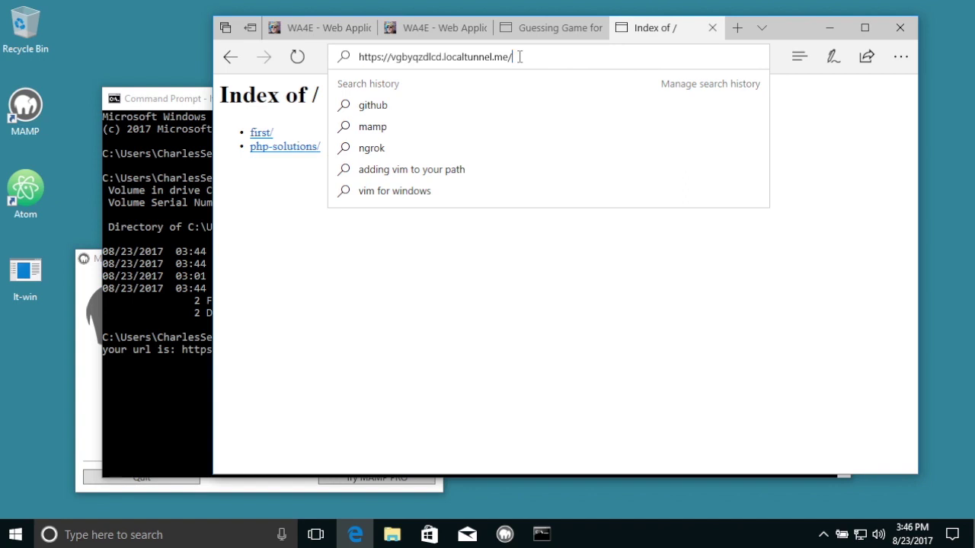
pyautogui.hotkey('ctrl', 'v')
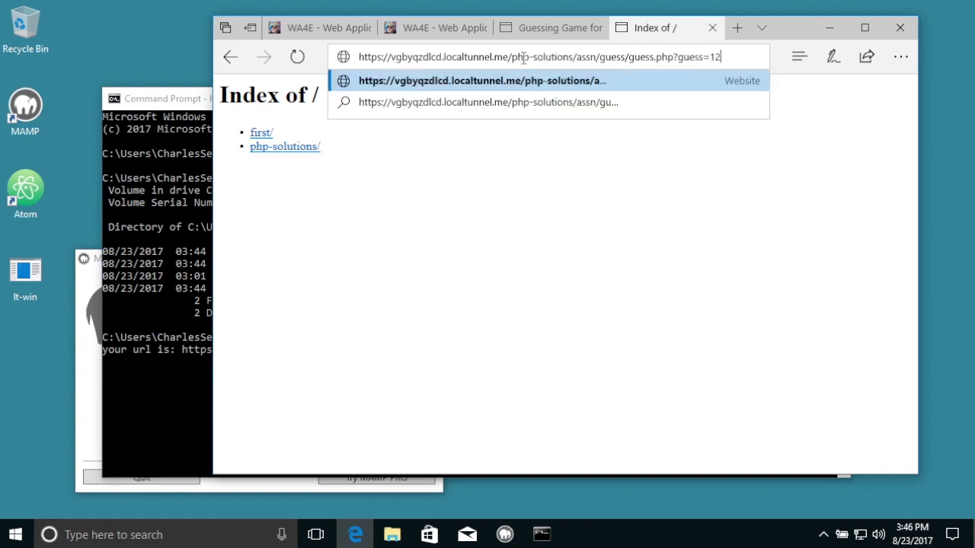
pyautogui.press('Return')
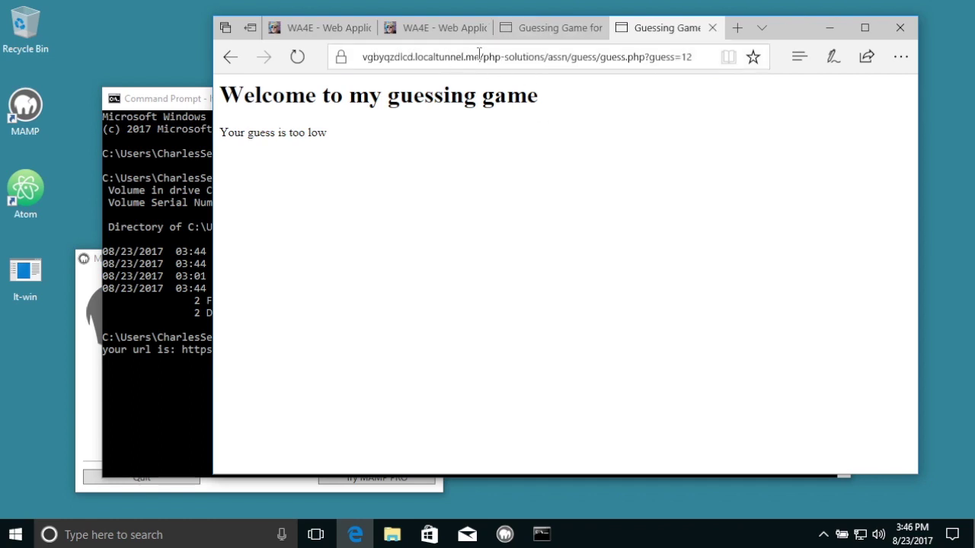
# Step: Compare the localhost and tunnel game pages, reload the tunnel page without ?guess=12, and copy its address
pyautogui.click(549, 31)
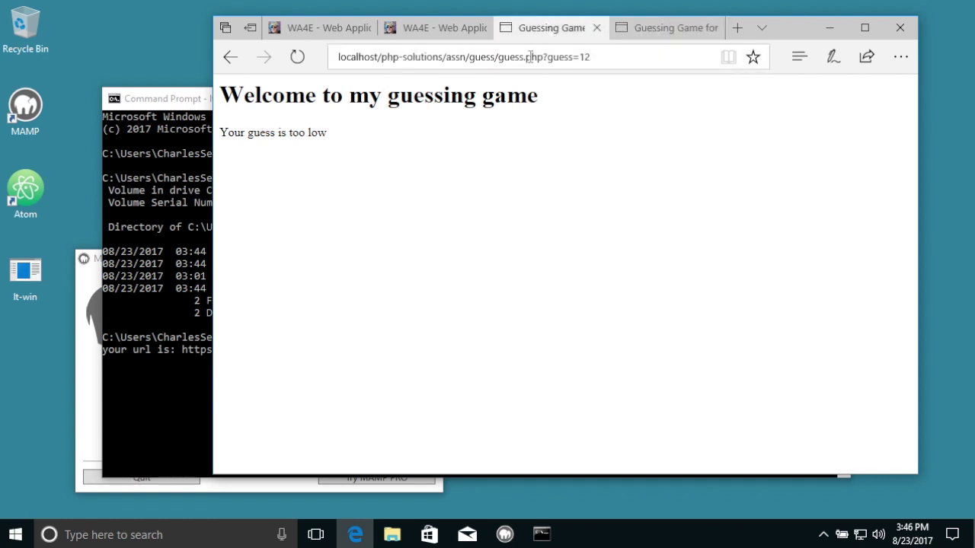
pyautogui.click(664, 28)
pyautogui.moveTo(699, 57); pyautogui.dragTo(503, 56)
pyautogui.tripleClick(504, 56)
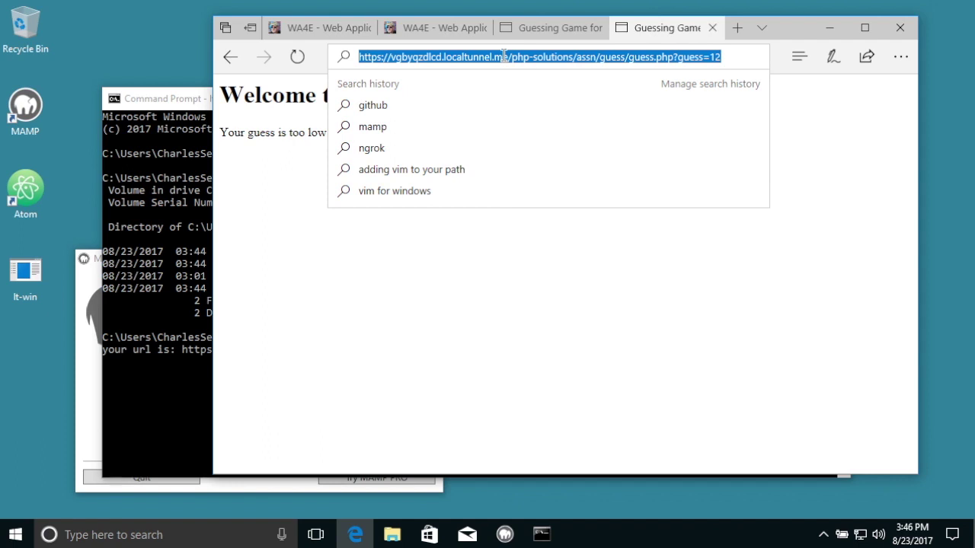
pyautogui.moveTo(720, 56); pyautogui.dragTo(675, 56)
pyautogui.press('BackSpace')
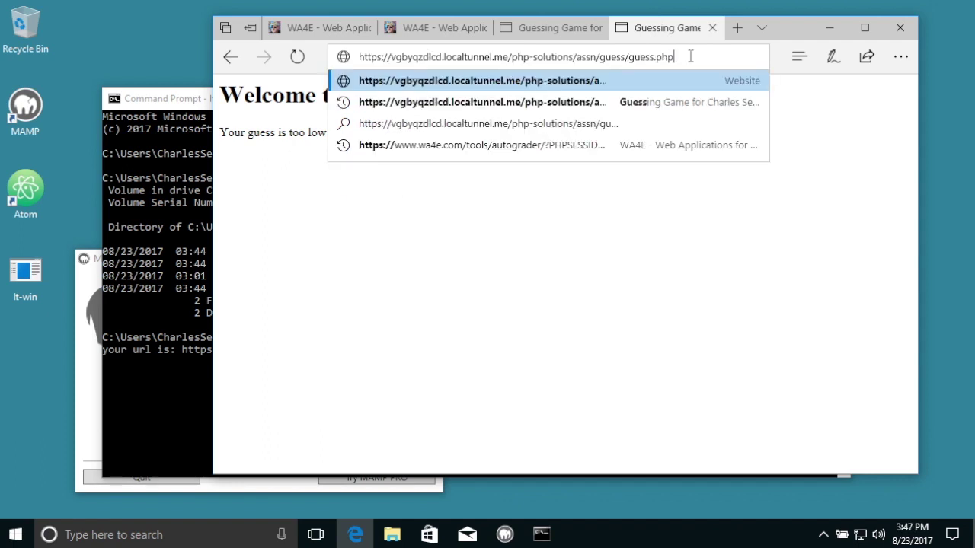
pyautogui.press('Return')
pyautogui.click(670, 61)
pyautogui.hotkey('ctrl', 'c')
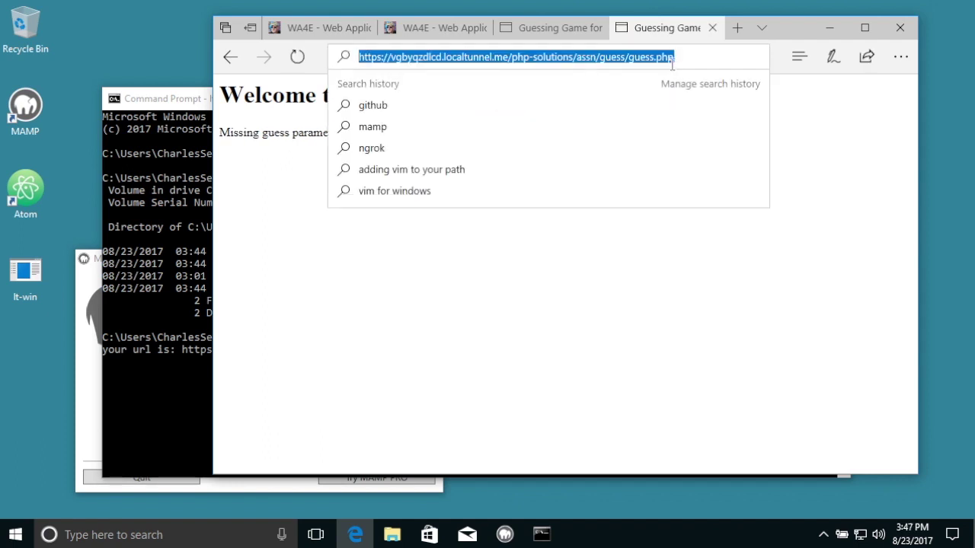
# Step: Leave the old auto-grader results and reopen Auto-grader: Guessing Game from the PHP Arrays lesson
pyautogui.click(446, 28)
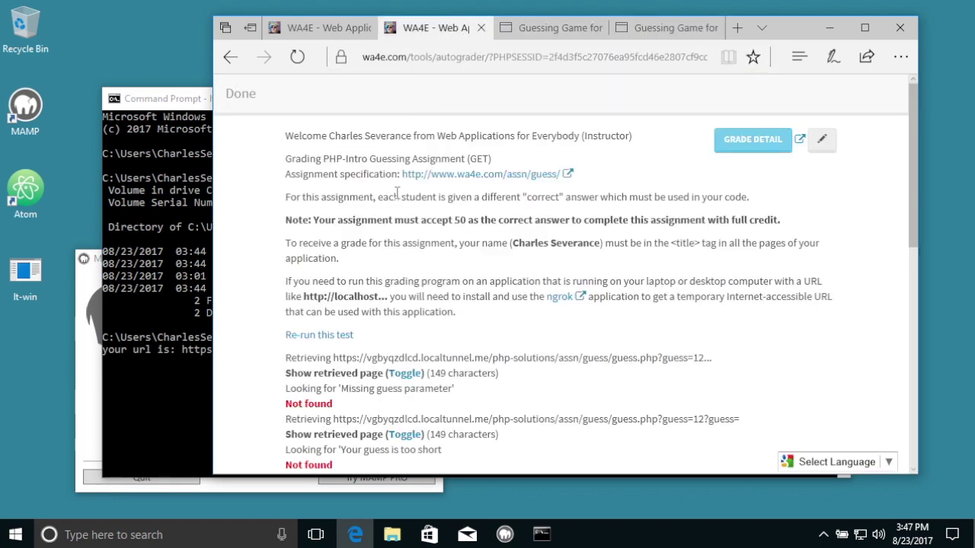
pyautogui.click(236, 96)
pyautogui.scroll(-2, 438, 283)
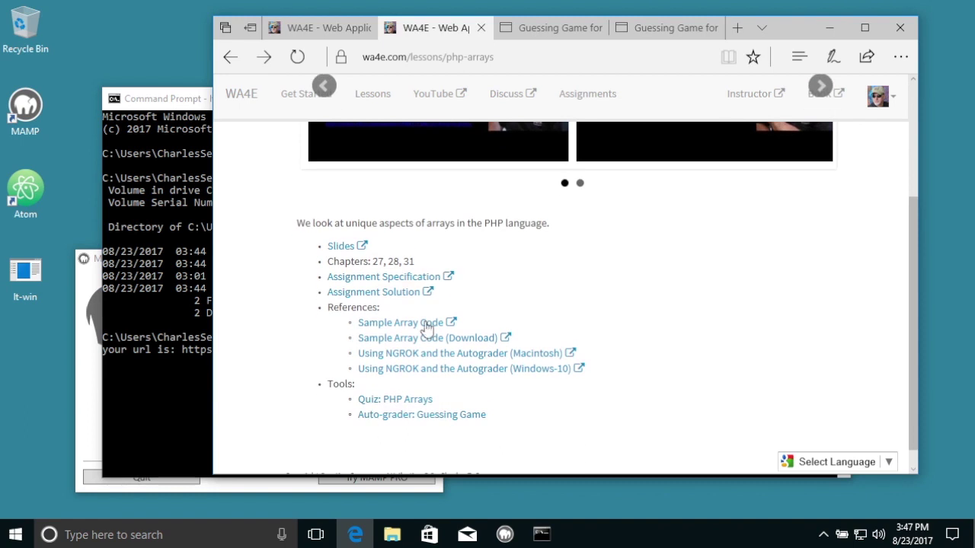
pyautogui.click(422, 416)
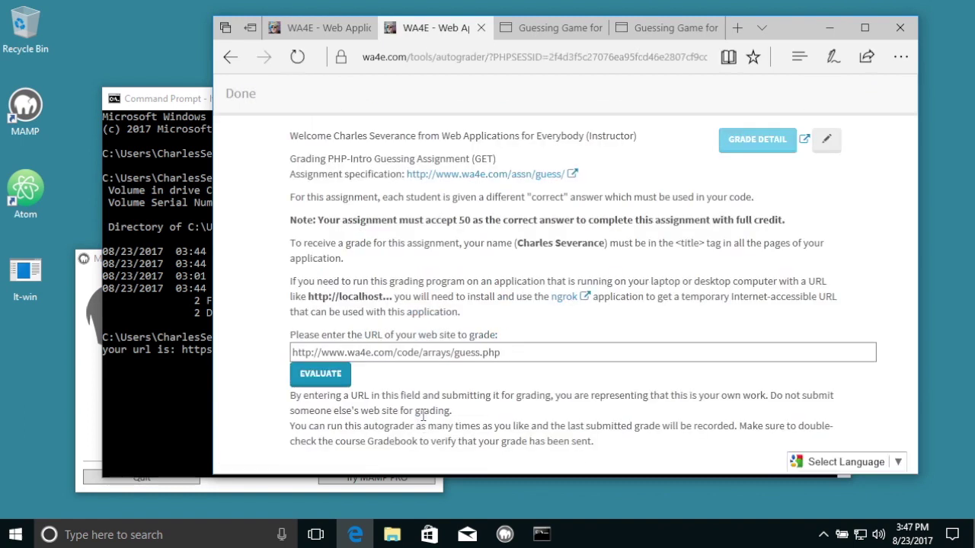
# Step: Replace the URL to grade with the copied LocalTunnel guess.php address and evaluate it
pyautogui.tripleClick(437, 357)
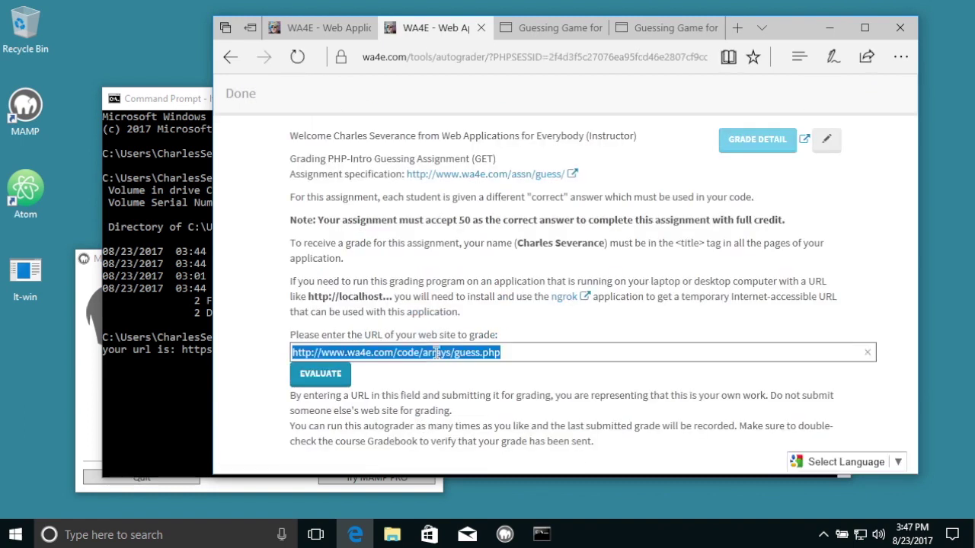
pyautogui.hotkey('ctrl', 'v')
pyautogui.click(266, 381)
pyautogui.click(329, 378)
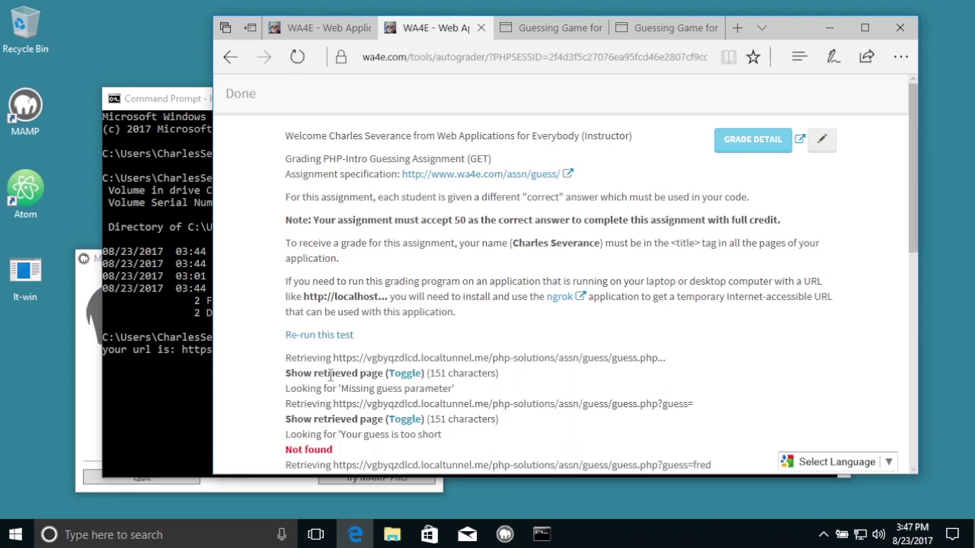
# Step: Review the auto-grader results from the first retrieved page through the final score
pyautogui.scroll(-3, 331, 373)
pyautogui.scroll(-3, 381, 371)
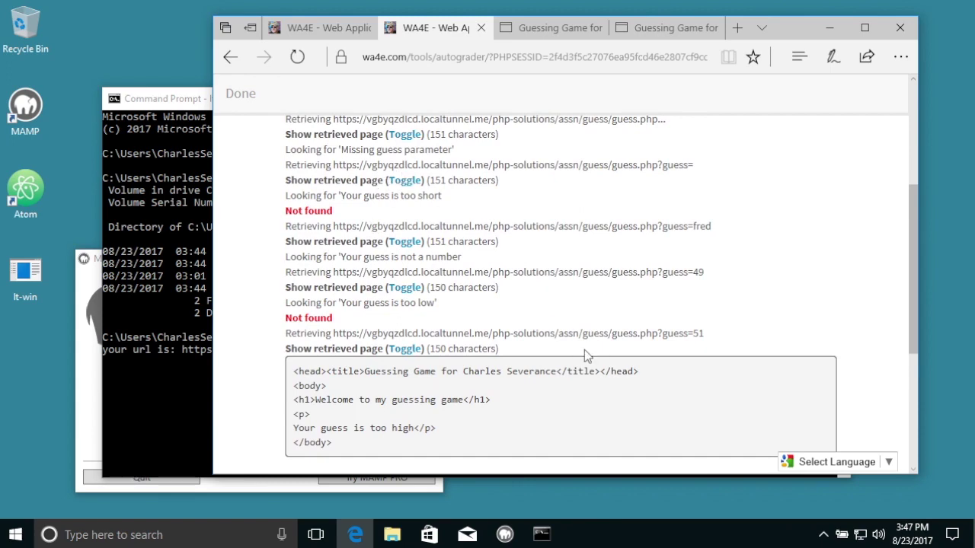
pyautogui.scroll(-5, 585, 350)
pyautogui.scroll(8, 585, 350)
pyautogui.scroll(3, 585, 349)
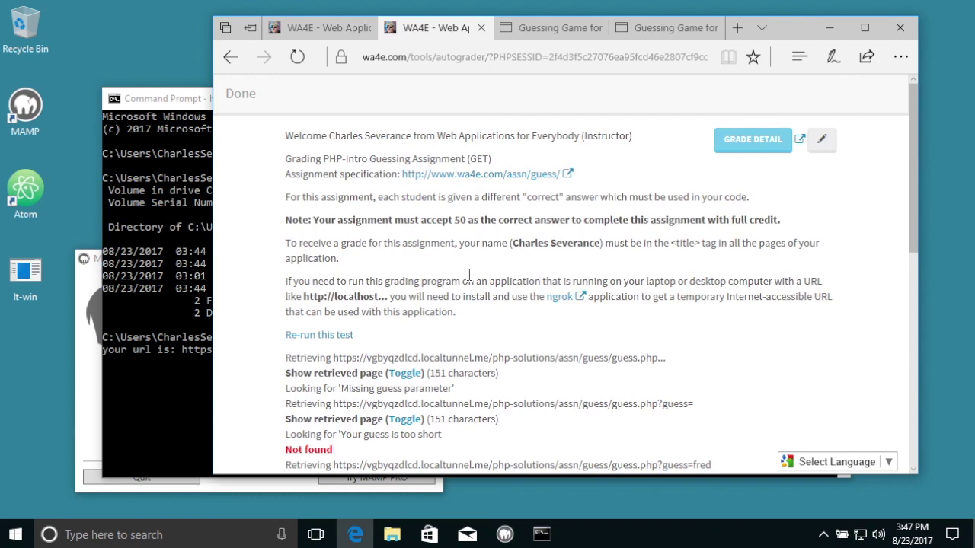
pyautogui.scroll(-6, 512, 325)
pyautogui.scroll(-4, 512, 326)
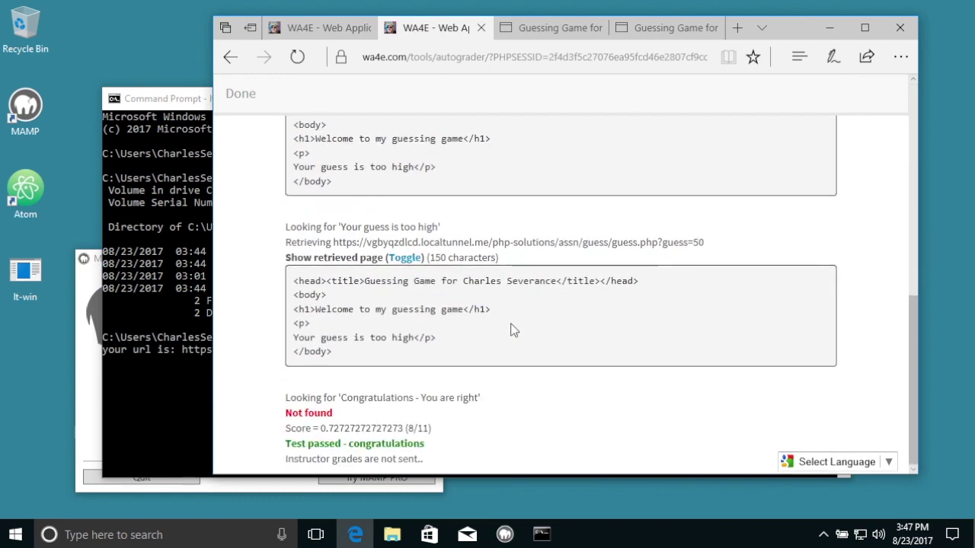
pyautogui.scroll(10, 512, 330)
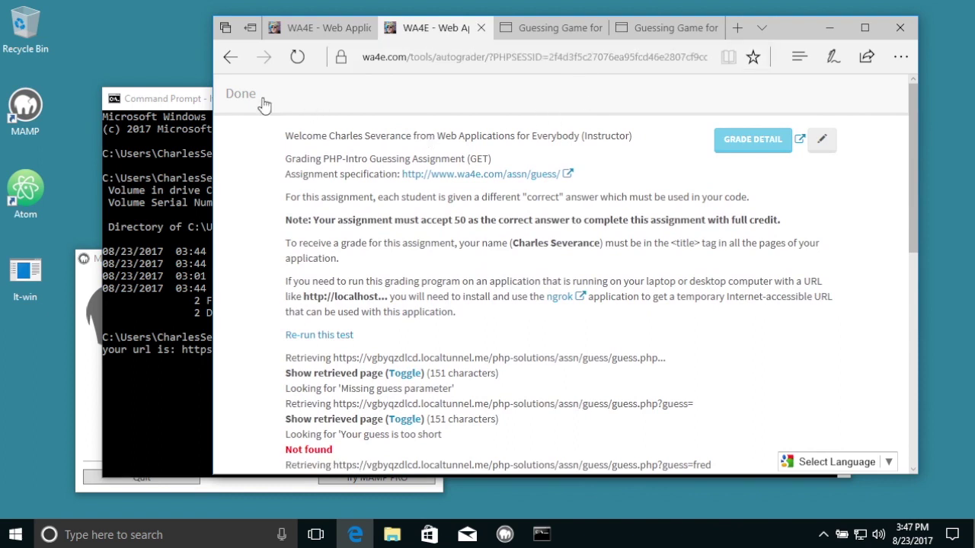
pyautogui.click(338, 31)
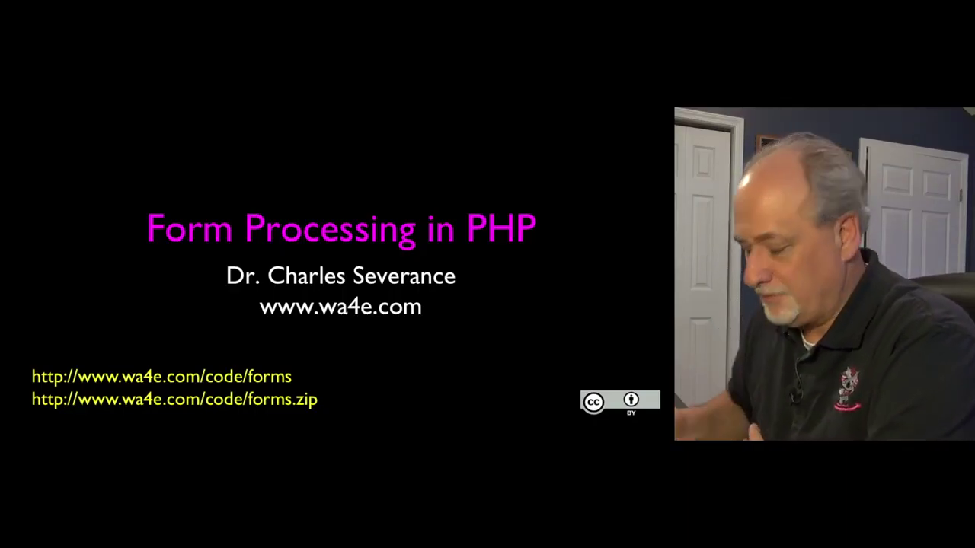
pyautogui.press('Right')
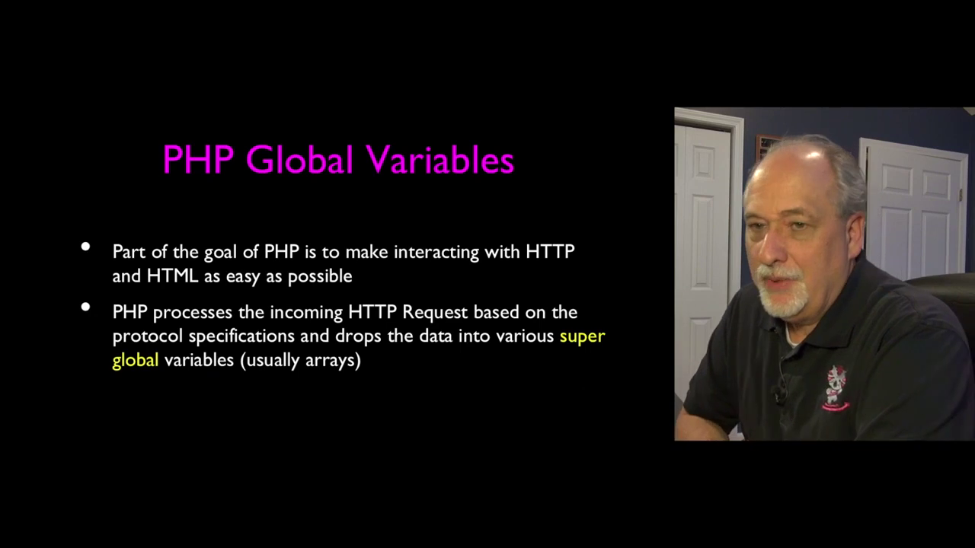